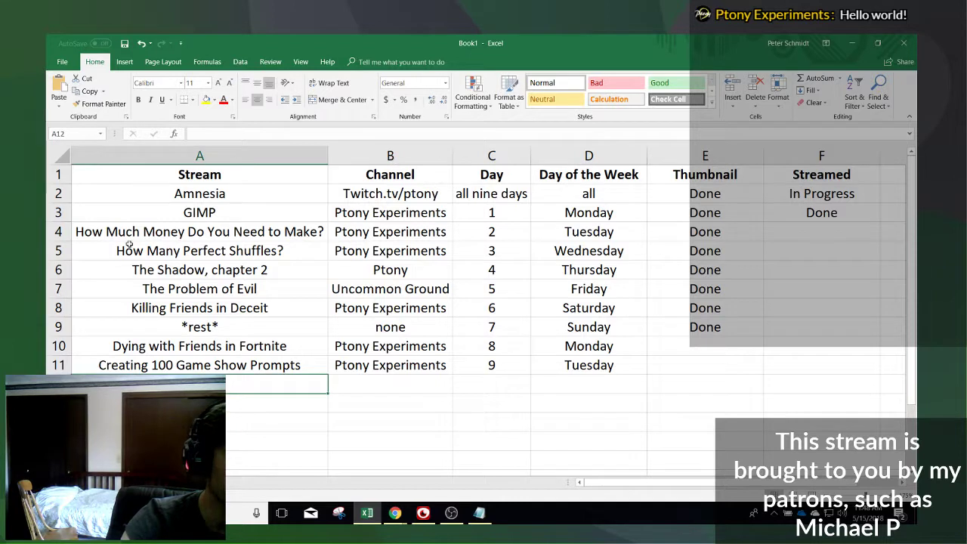
- Review the stream schedule row by row, checking each stream's title, channel, day and completion status
{"action": "left_click_drag", "start_coordinate": [134, 189], "coordinate": [706, 368]}
{"action": "left_click", "coordinate": [292, 220]}
{"action": "left_click", "coordinate": [57, 212]}
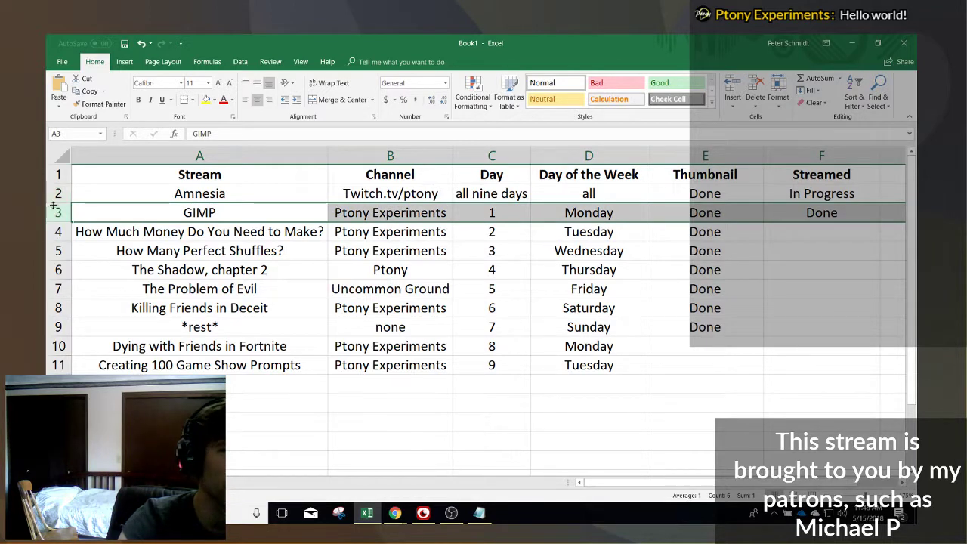
{"action": "left_click", "coordinate": [56, 193]}
{"action": "left_click", "coordinate": [144, 234]}
{"action": "left_click_drag", "start_coordinate": [240, 218], "coordinate": [782, 227]}
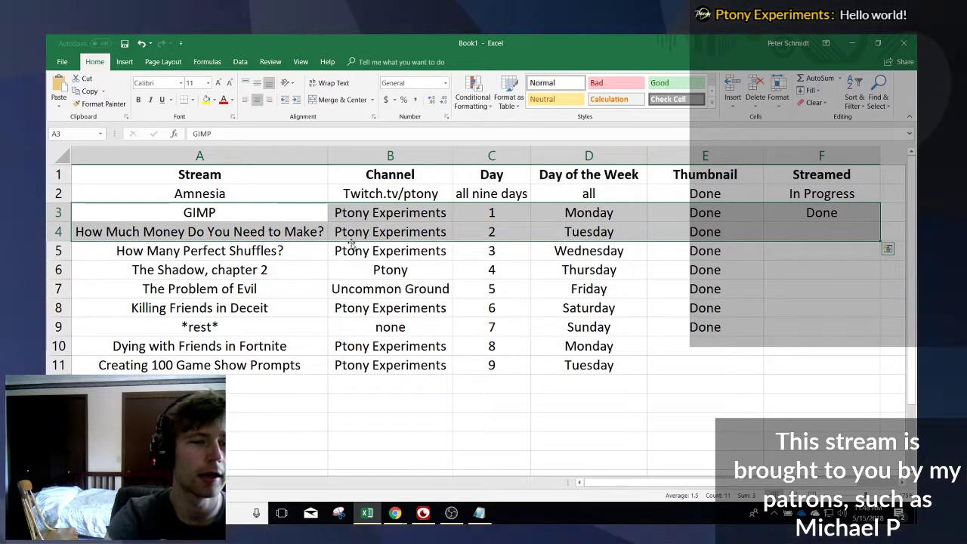
{"action": "left_click", "coordinate": [195, 250]}
{"action": "mouse_move", "coordinate": [390, 254]}
{"action": "left_mouse_down"}
{"action": "mouse_move", "coordinate": [560, 253]}
{"action": "mouse_move", "coordinate": [399, 244]}
{"action": "left_mouse_up"}
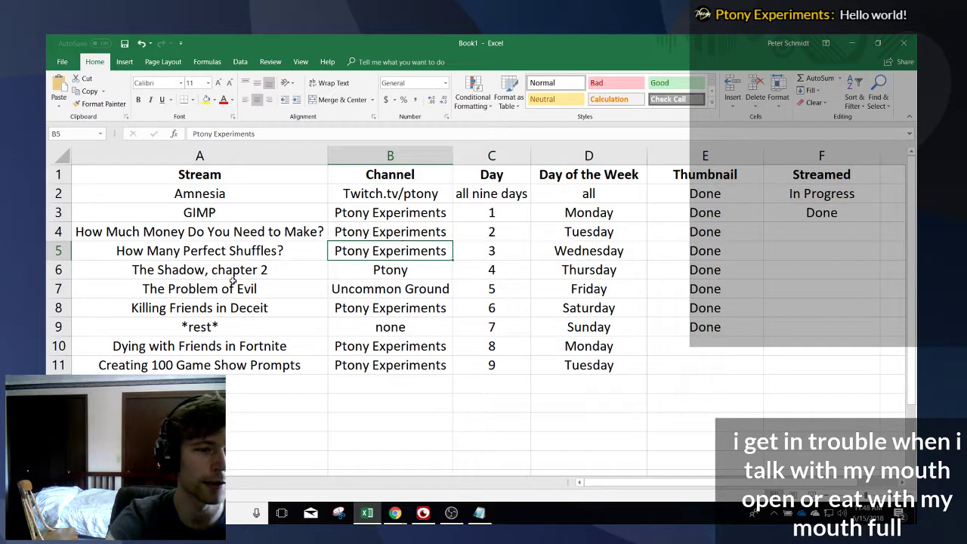
{"action": "left_click_drag", "start_coordinate": [236, 269], "coordinate": [261, 274]}
{"action": "left_click", "coordinate": [59, 270]}
{"action": "left_click", "coordinate": [130, 276]}
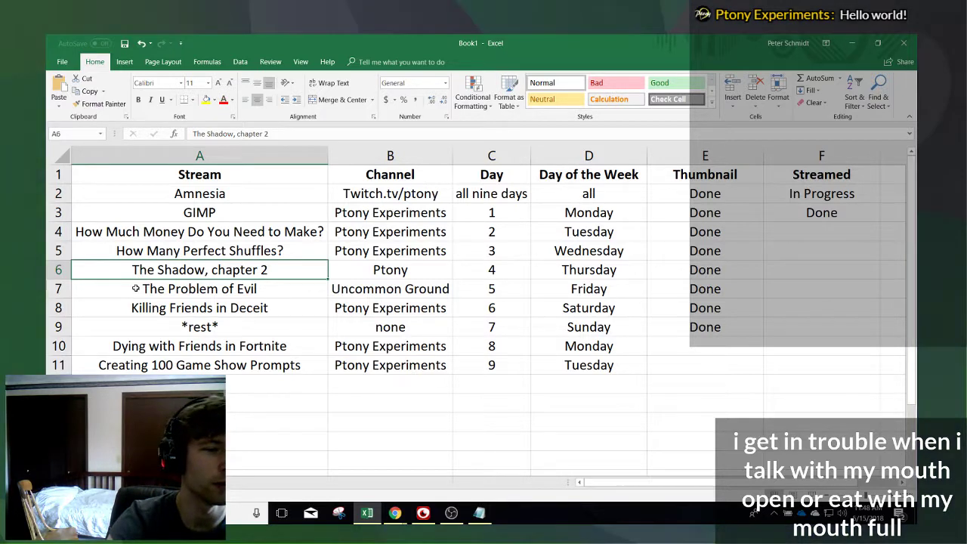
{"action": "left_click", "coordinate": [139, 292]}
{"action": "left_click", "coordinate": [59, 289]}
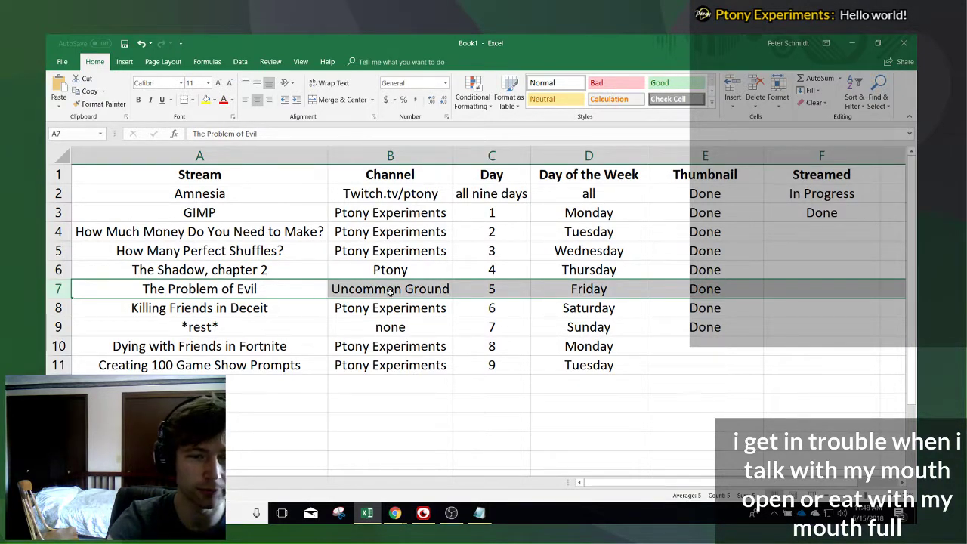
{"action": "left_click", "coordinate": [182, 286]}
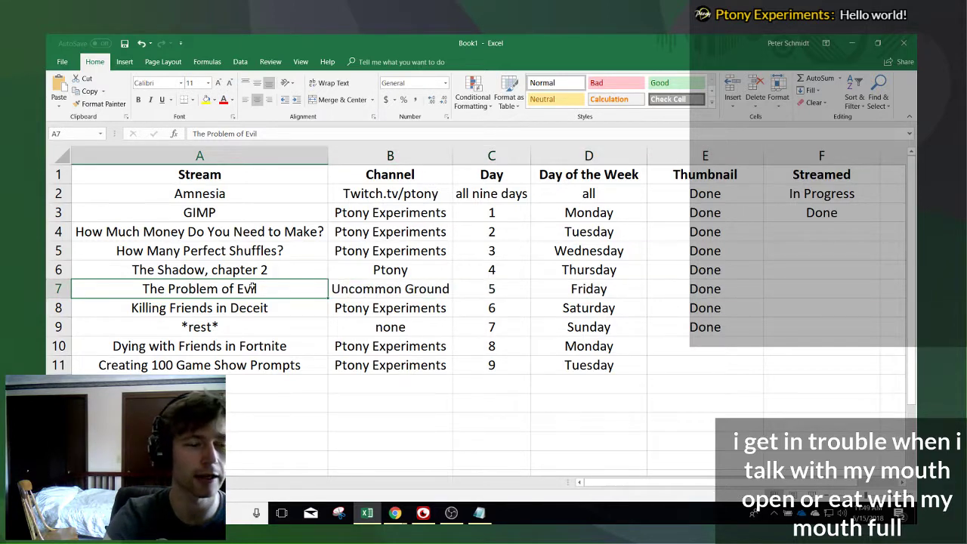
{"action": "left_click", "coordinate": [161, 311]}
{"action": "left_click", "coordinate": [238, 346]}
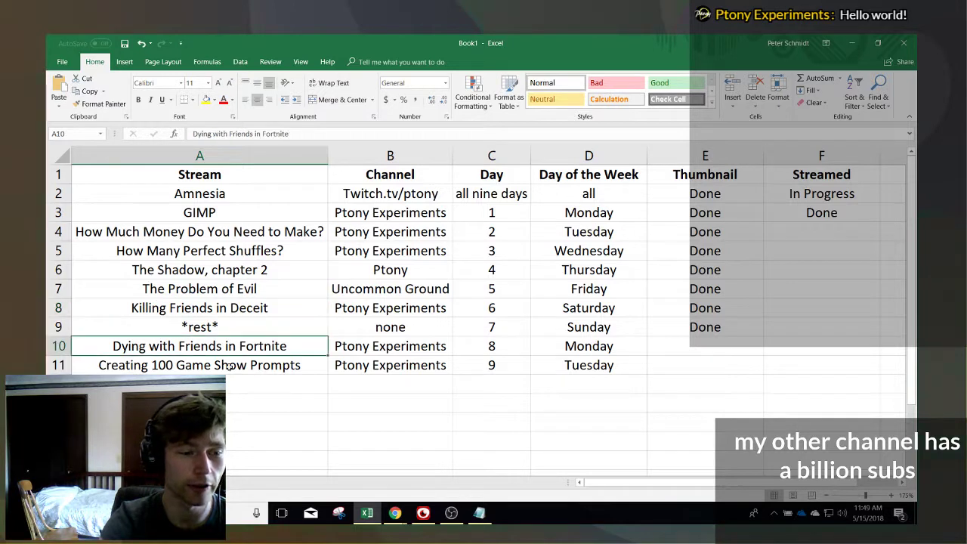
{"action": "left_click", "coordinate": [221, 365]}
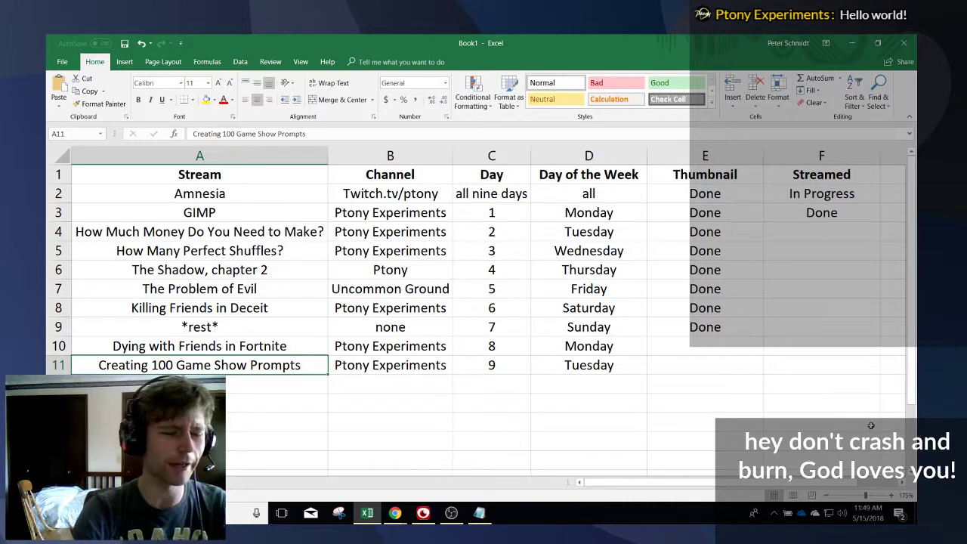
- Create a new blank workbook
{"action": "key", "text": "alt+Tab"}
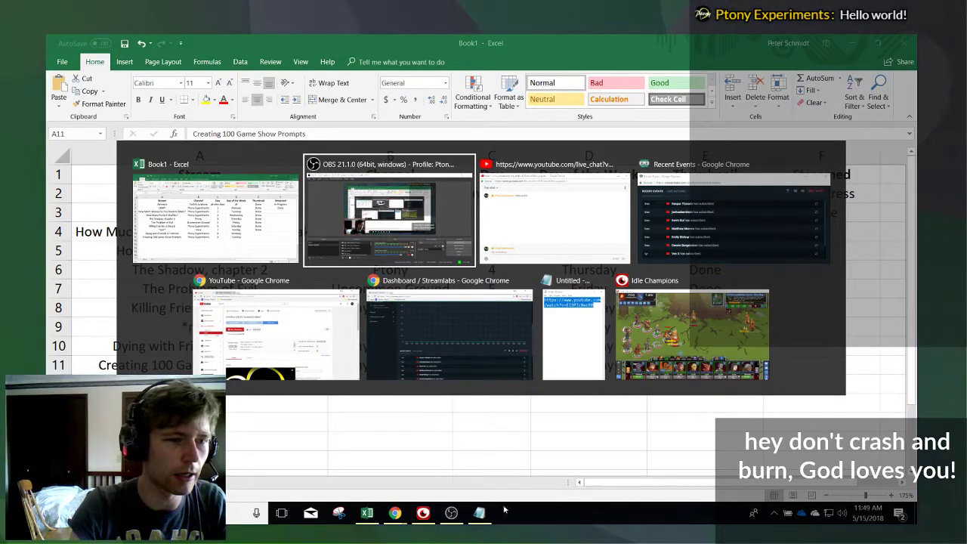
{"action": "left_click", "coordinate": [242, 258]}
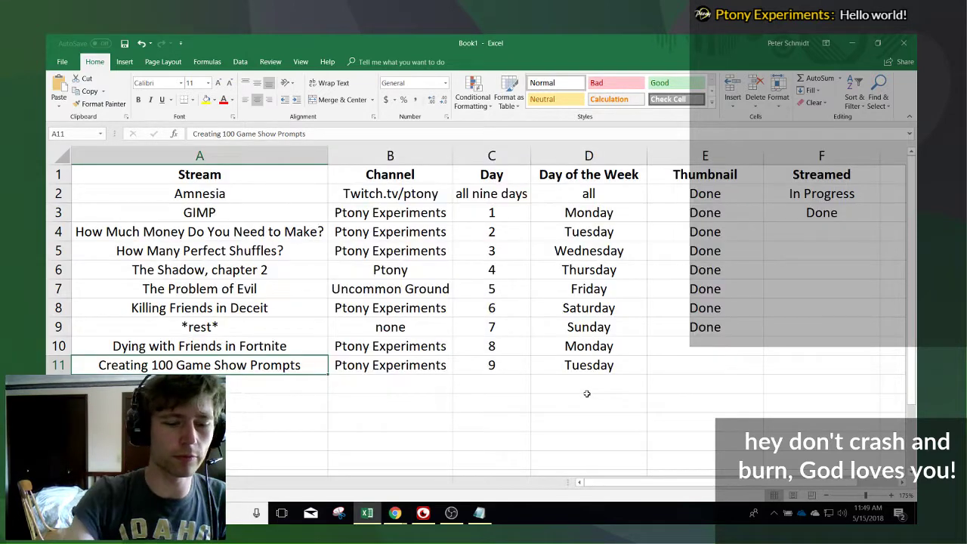
{"action": "key", "text": "ctrl+n"}
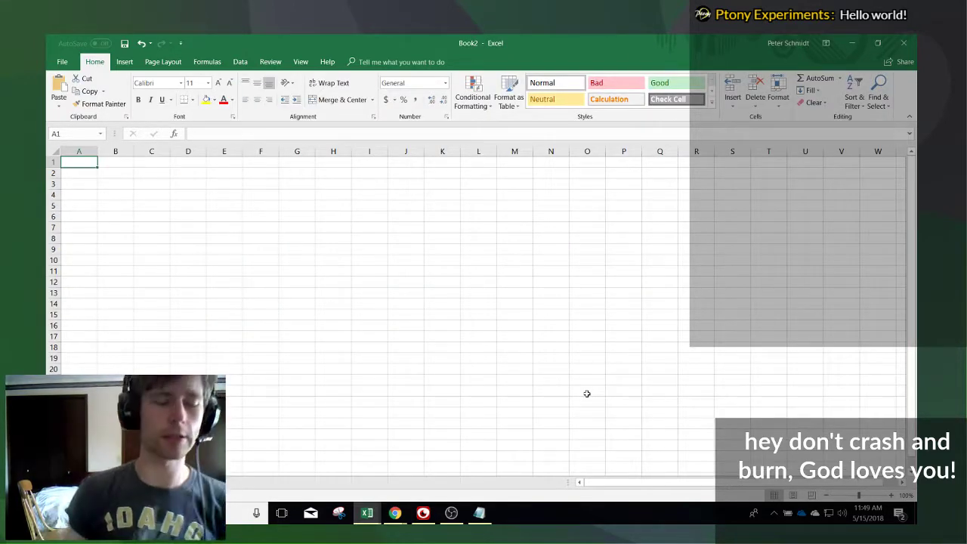
{"action": "scroll", "coordinate": [459, 387], "scroll_direction": "up", "scroll_amount": 4}
{"action": "scroll", "coordinate": [459, 387], "scroll_direction": "up", "scroll_amount": 1}
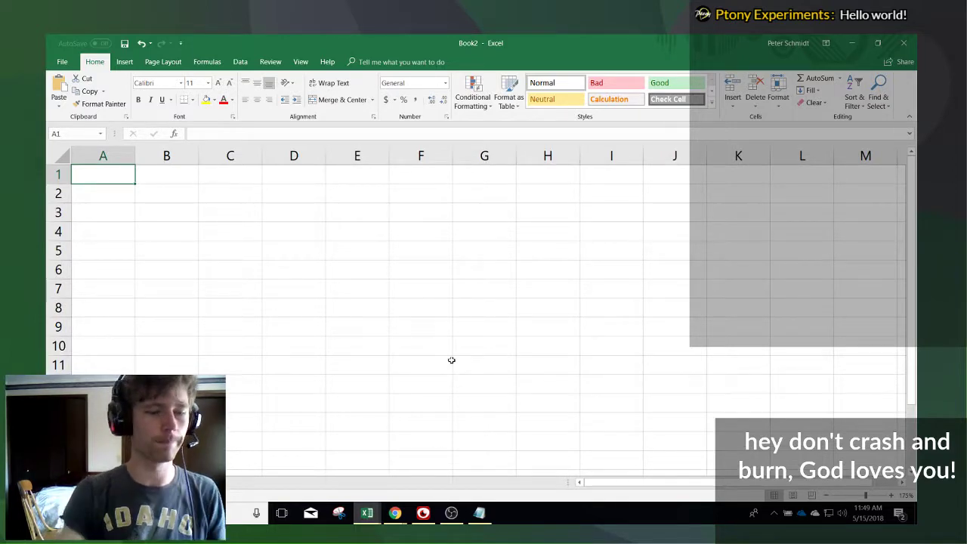
- Save the new workbook to the Desktop folder as "Build Up A Budget"
{"action": "key", "text": "ctrl+s"}
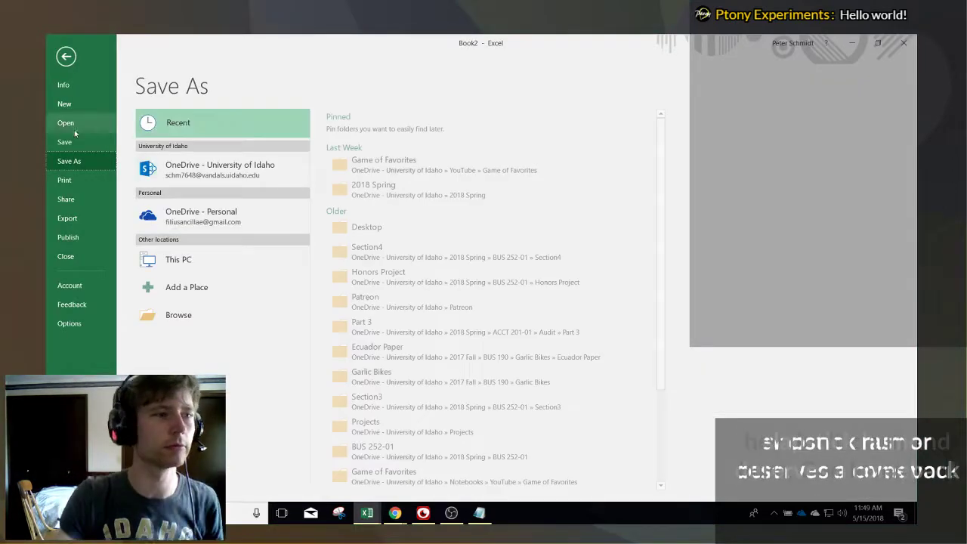
{"action": "left_click", "coordinate": [362, 234]}
{"action": "left_click_drag", "start_coordinate": [229, 34], "coordinate": [335, 158]}
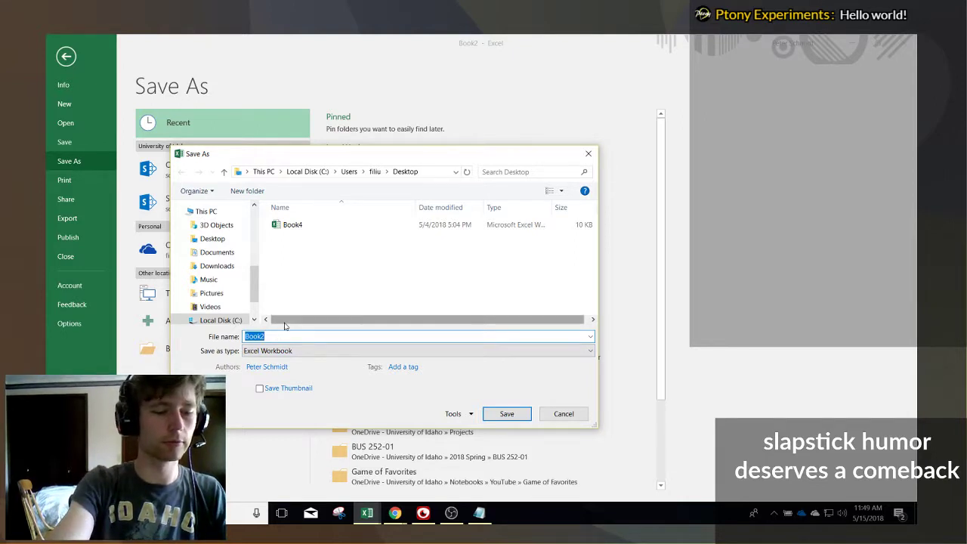
{"action": "type", "text": "Build Up A Budget"}
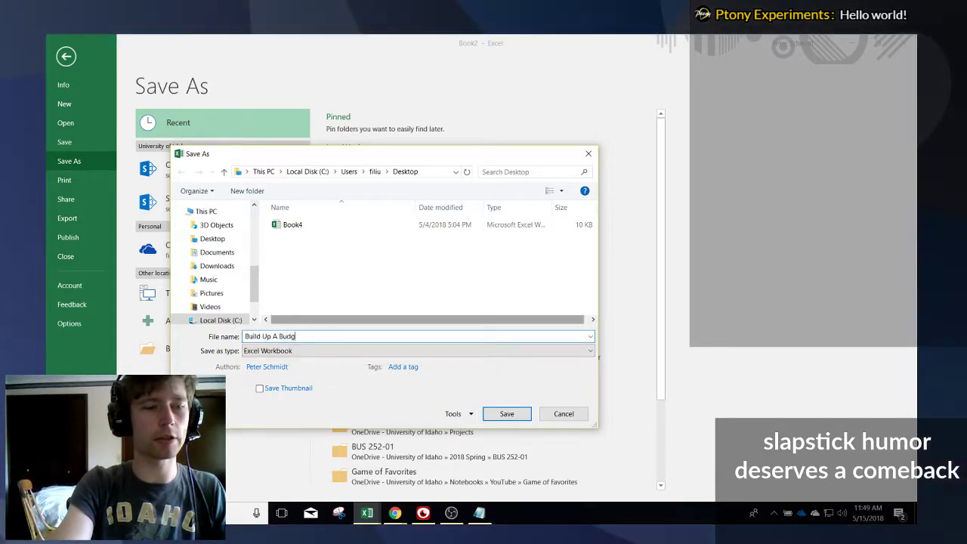
{"action": "key", "text": "Return"}
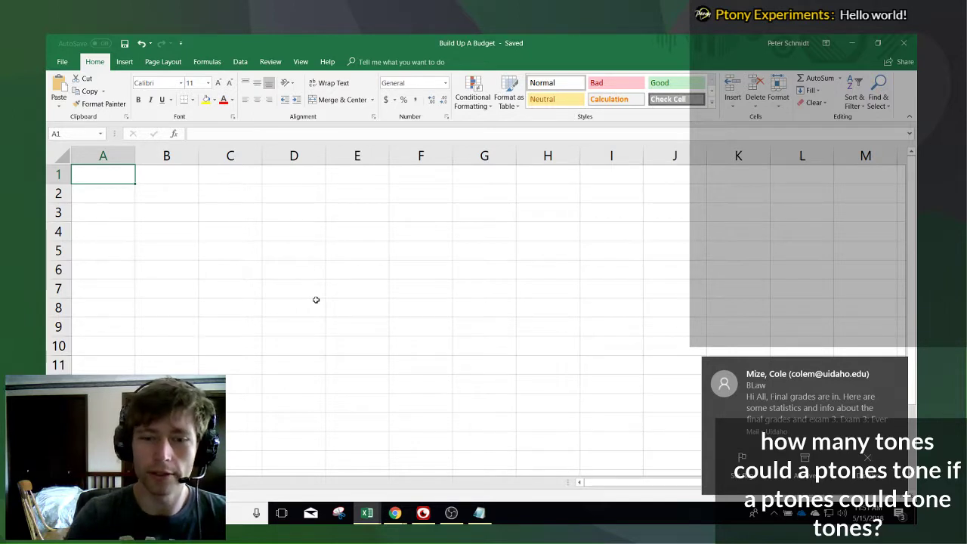
- Dismiss the mail notification and enter the heading "Simple Expenses" in cell A1
{"action": "left_click", "coordinate": [899, 370]}
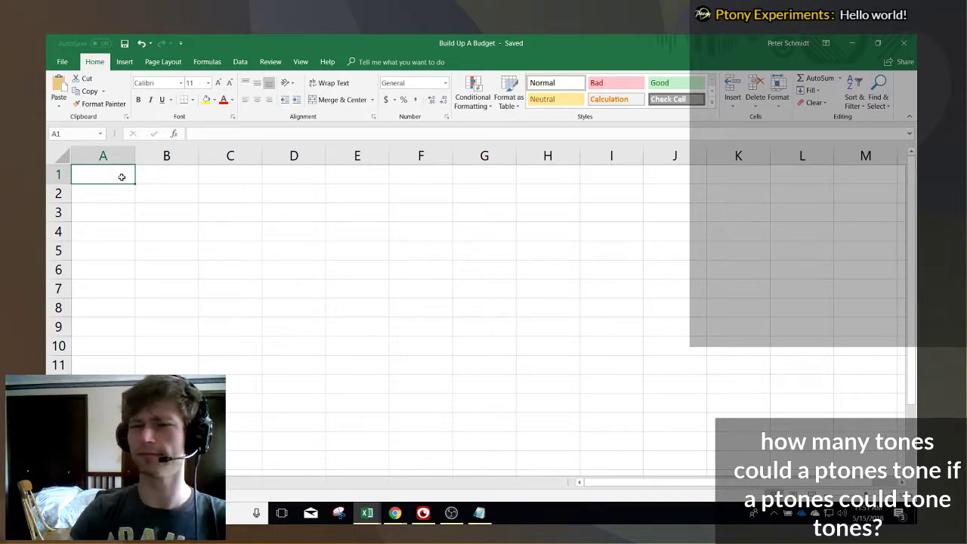
{"action": "mouse_move", "coordinate": [125, 179]}
{"action": "left_mouse_down"}
{"action": "mouse_move", "coordinate": [141, 177]}
{"action": "mouse_move", "coordinate": [110, 184]}
{"action": "left_mouse_up"}
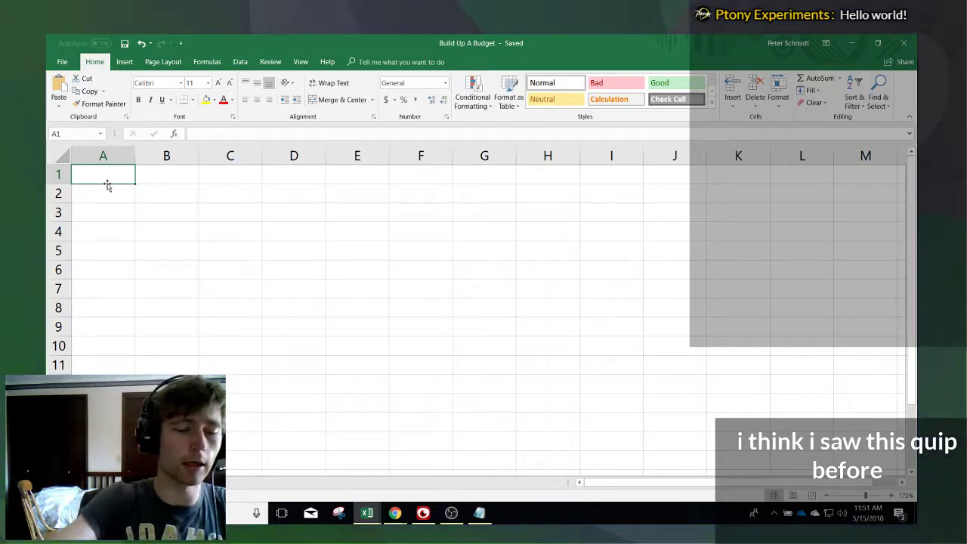
{"action": "type", "text": "Simple"}
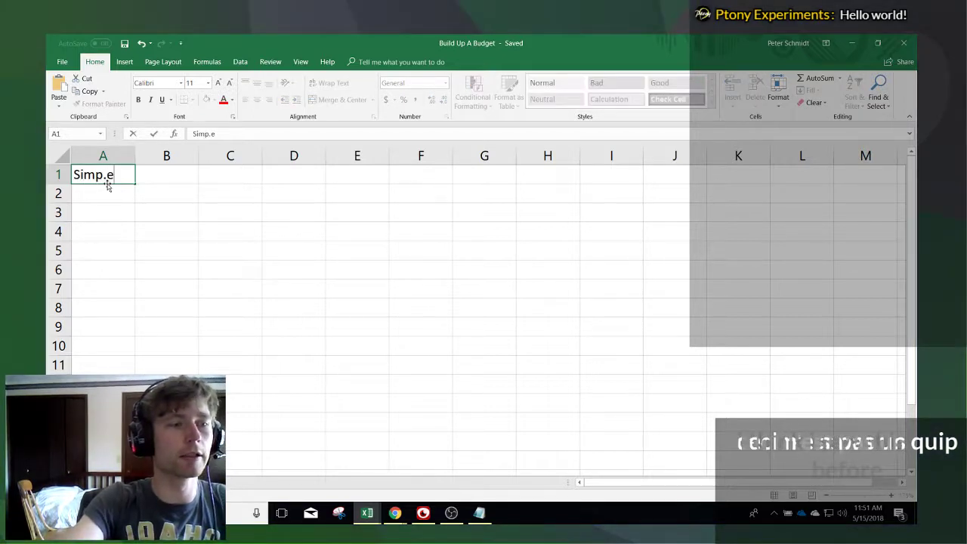
{"action": "type", "text": " Expenses"}
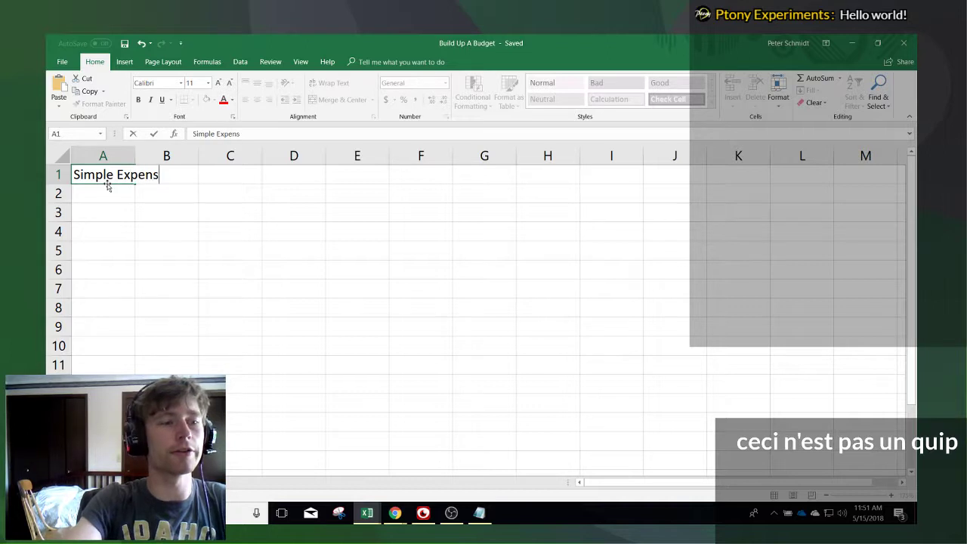
{"action": "key", "text": "Return"}
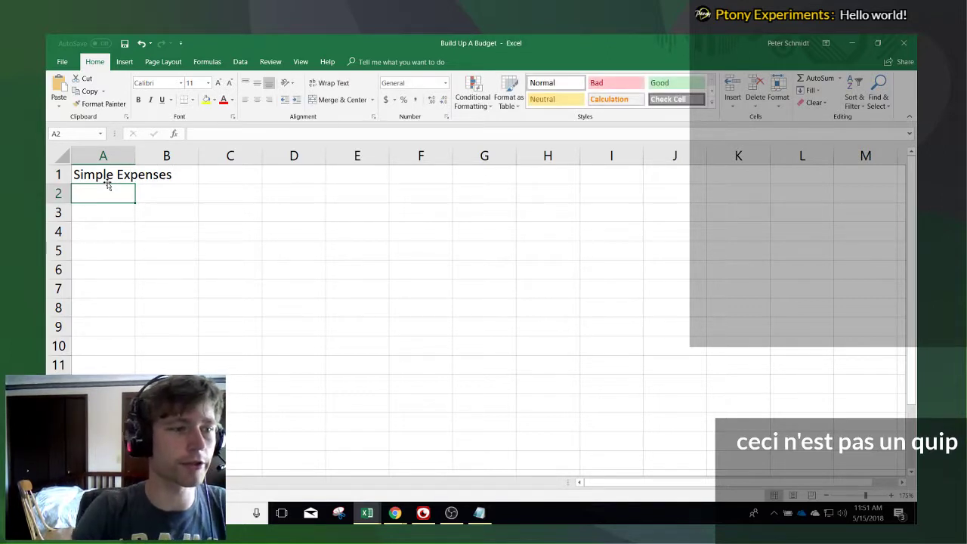
- Fit column A's width to its heading and make all of row 1 bold
{"action": "double_click", "coordinate": [134, 155]}
{"action": "left_click", "coordinate": [59, 175]}
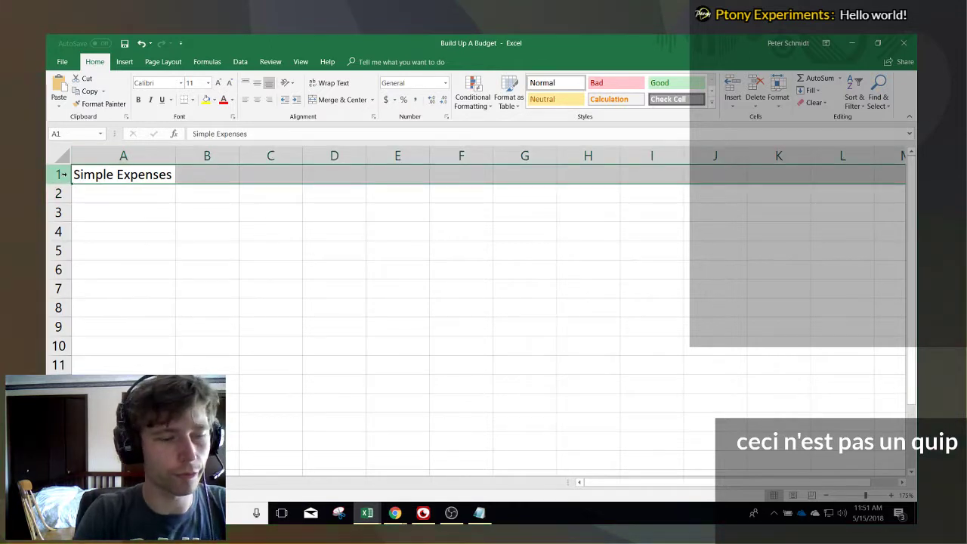
{"action": "key", "text": "ctrl+b"}
- Enter the heading "Category" in cell B1
{"action": "left_click", "coordinate": [198, 175]}
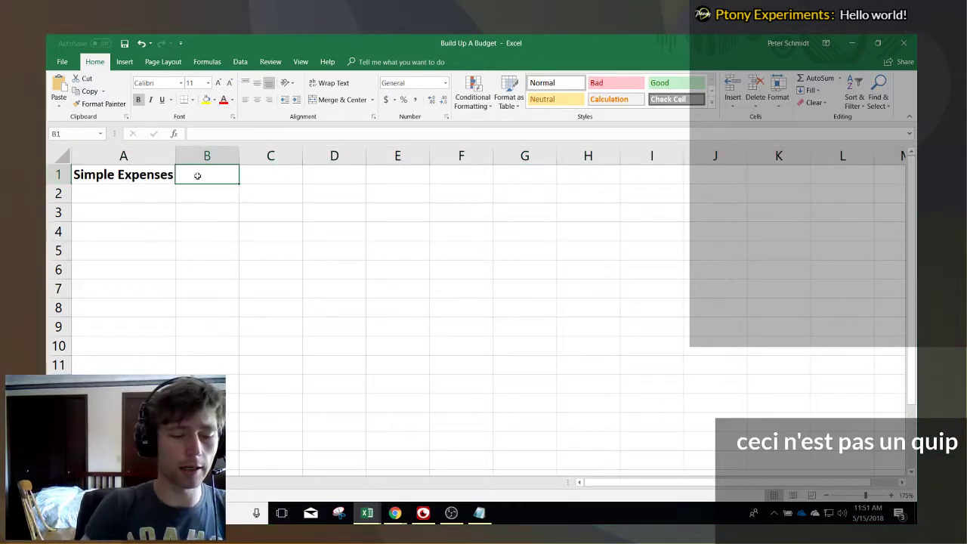
{"action": "key", "text": "Left"}
{"action": "key", "text": "Down"}
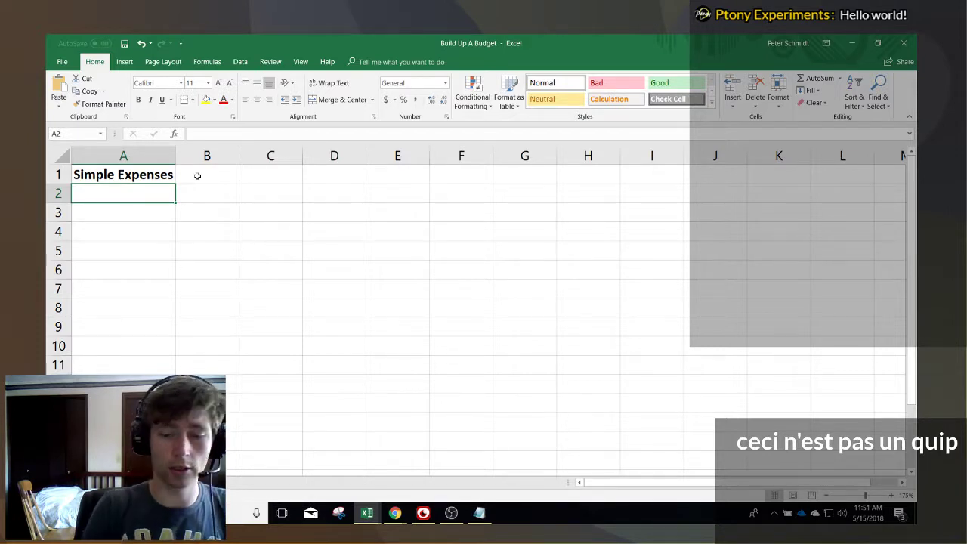
{"action": "left_click", "coordinate": [197, 176]}
{"action": "type", "text": "Ca"}
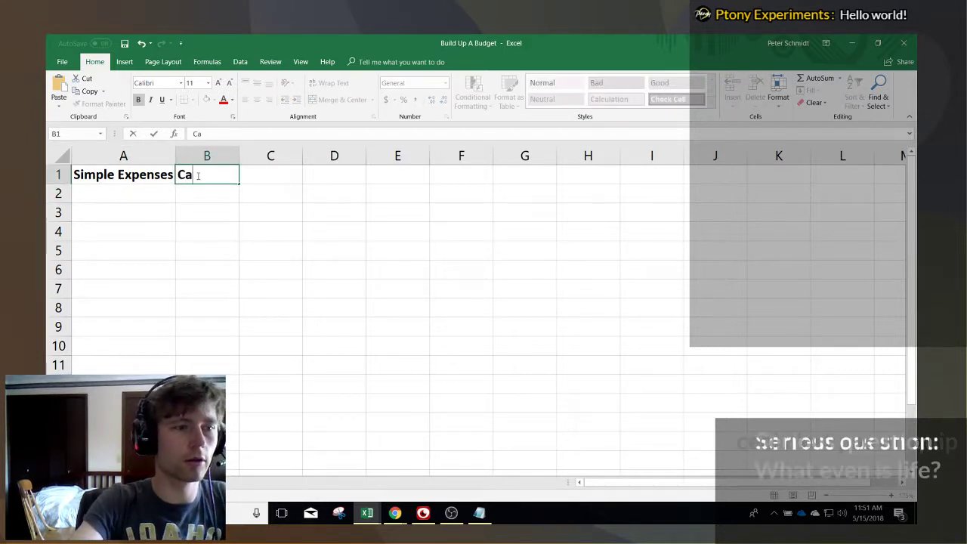
{"action": "type", "text": "tegory"}
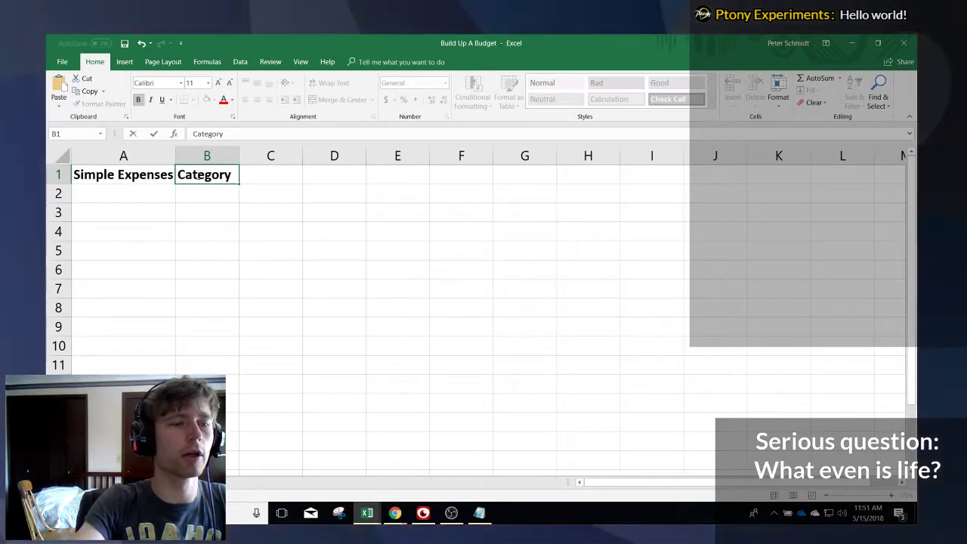
{"action": "key", "text": "Return"}
{"action": "key", "text": "Left"}
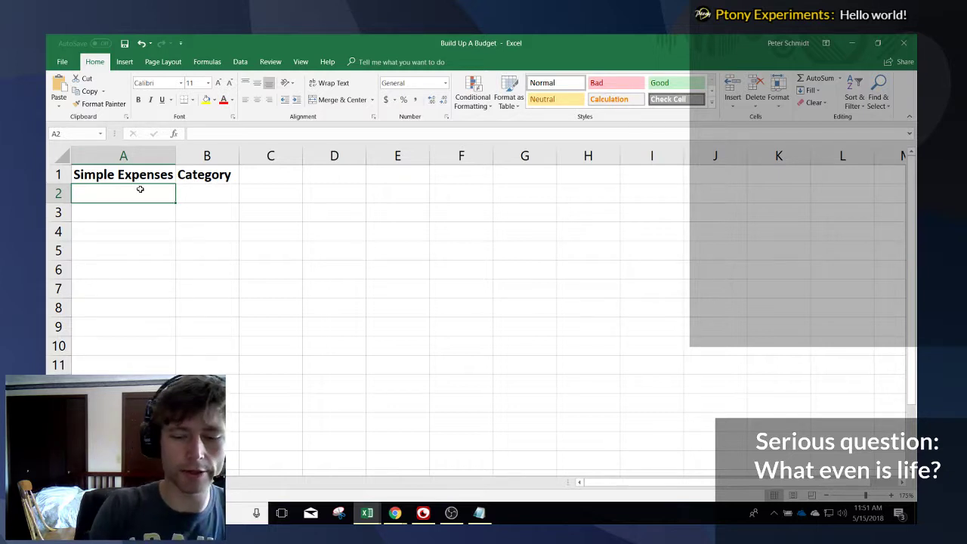
- Enter "Living Expenses" in cell B2 under the Category heading
{"action": "key", "text": "Right"}
{"action": "type", "text": "iving Expense"}
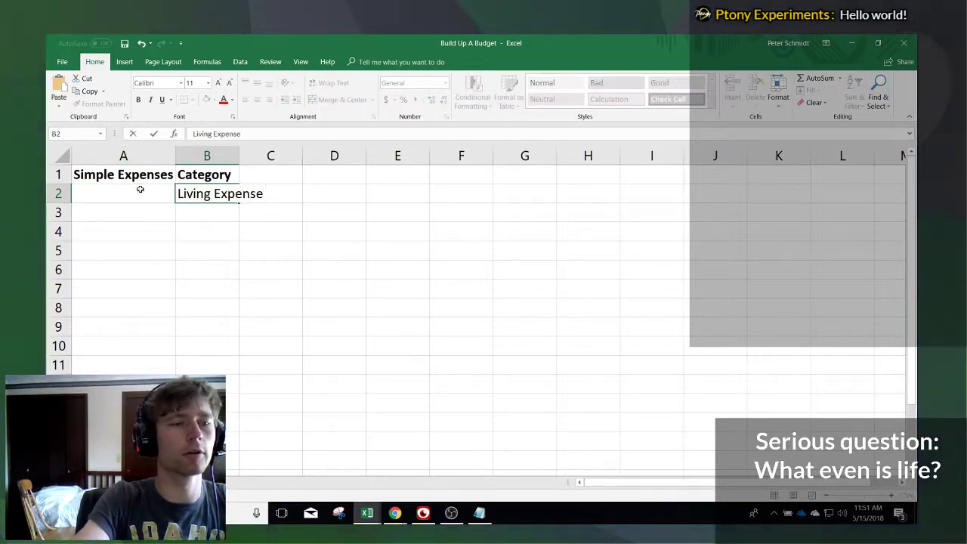
{"action": "type", "text": "s"}
{"action": "key", "text": "Return"}
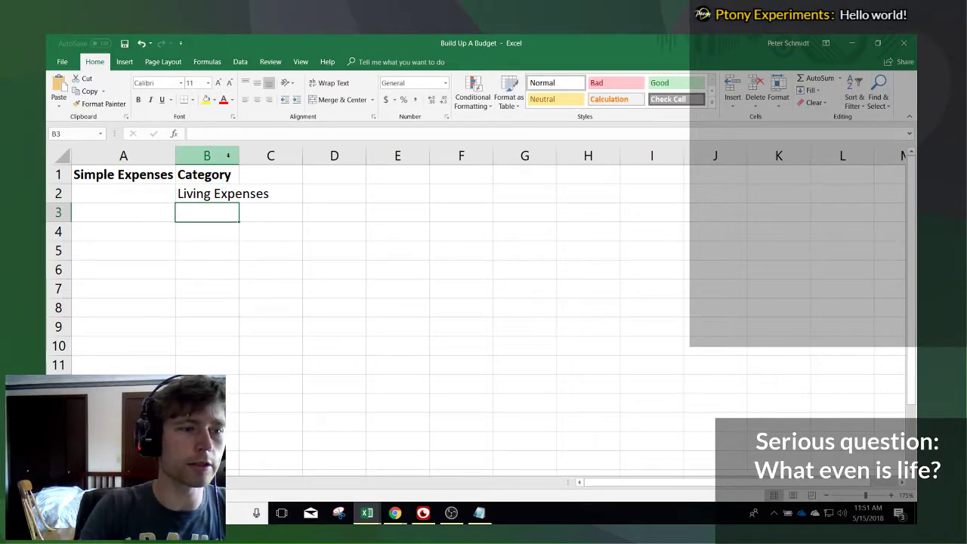
- List the expenses Rent, Food and Utilities in cells A2 to A4 under the Simple Expenses heading
{"action": "left_click", "coordinate": [132, 195]}
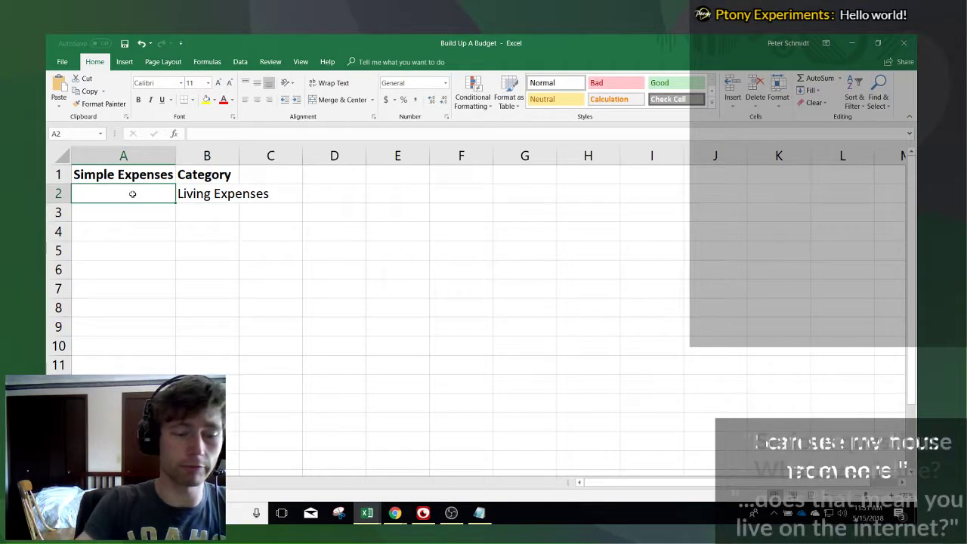
{"action": "type", "text": "Rent"}
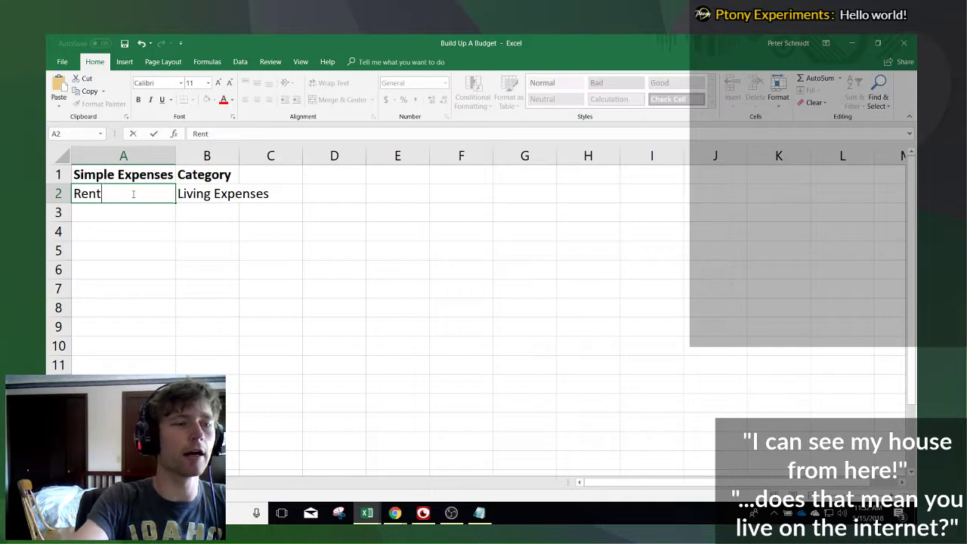
{"action": "key", "text": "Return"}
{"action": "type", "text": "Food"}
{"action": "key", "text": "Return"}
{"action": "type", "text": "Utilities"}
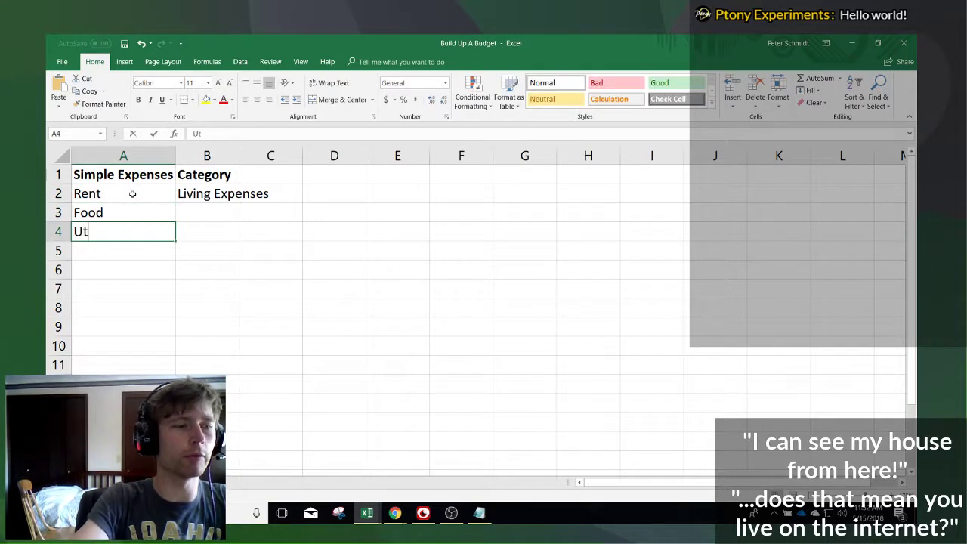
{"action": "key", "text": "Return"}
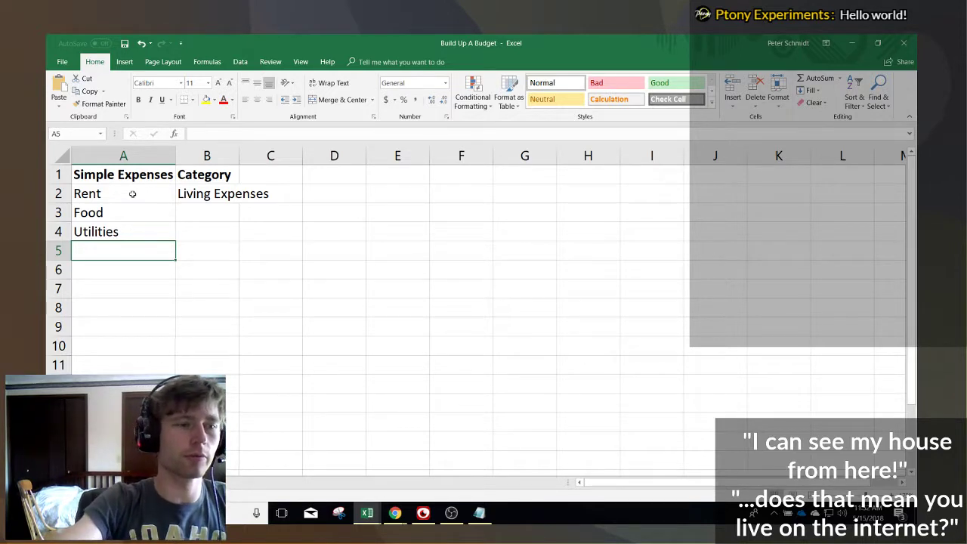
- Clear the "Living Expenses" entry from cell B2
{"action": "left_click", "coordinate": [195, 195]}
{"action": "key", "text": "BackSpace"}
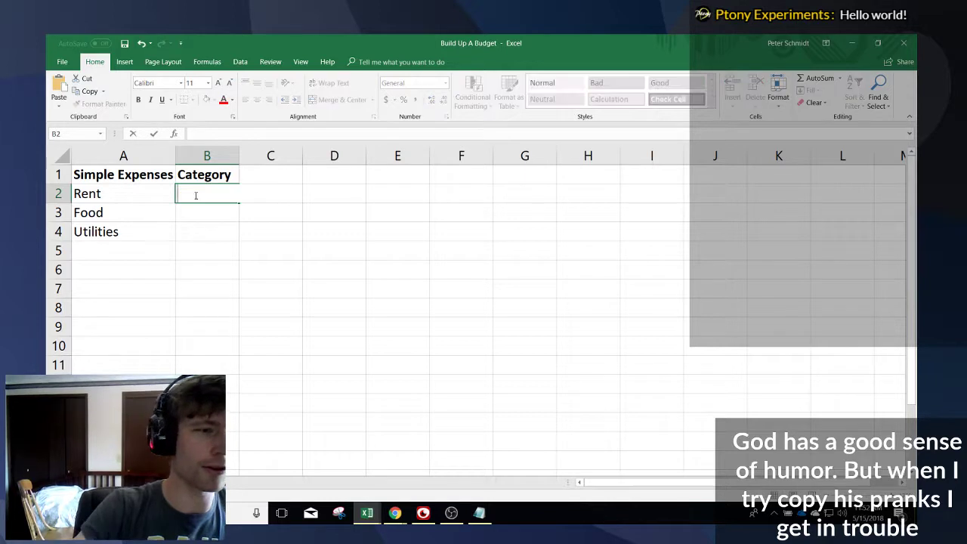
{"action": "key", "text": "Return"}
{"action": "key", "text": "Up"}
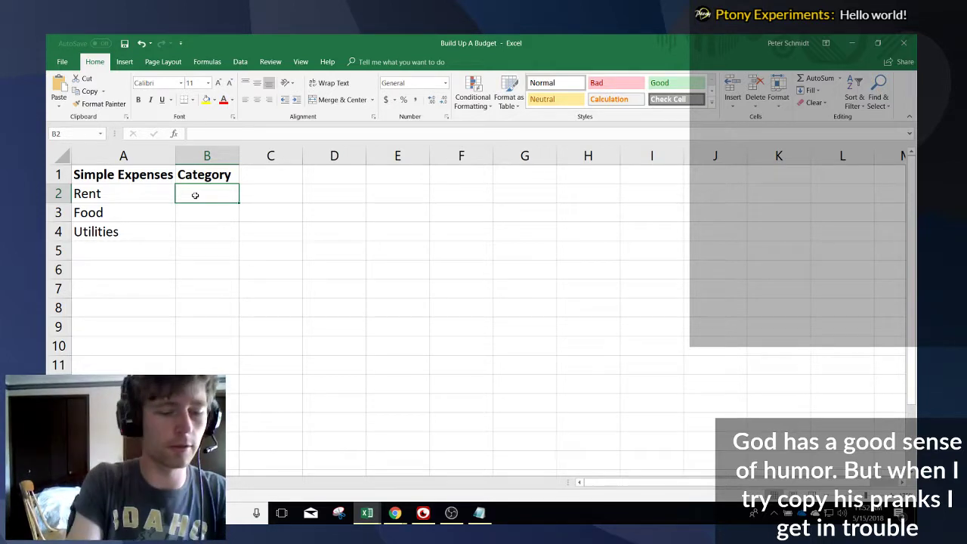
- Enter "Housing" as the category for Rent in B2 and for Utilities in B4
{"action": "type", "text": "Housing"}
{"action": "key", "text": "Return"}
{"action": "key", "text": "Return"}
{"action": "type", "text": "G"}
{"action": "key", "text": "BackSpace"}
{"action": "type", "text": "Housing"}
{"action": "key", "text": "Return"}
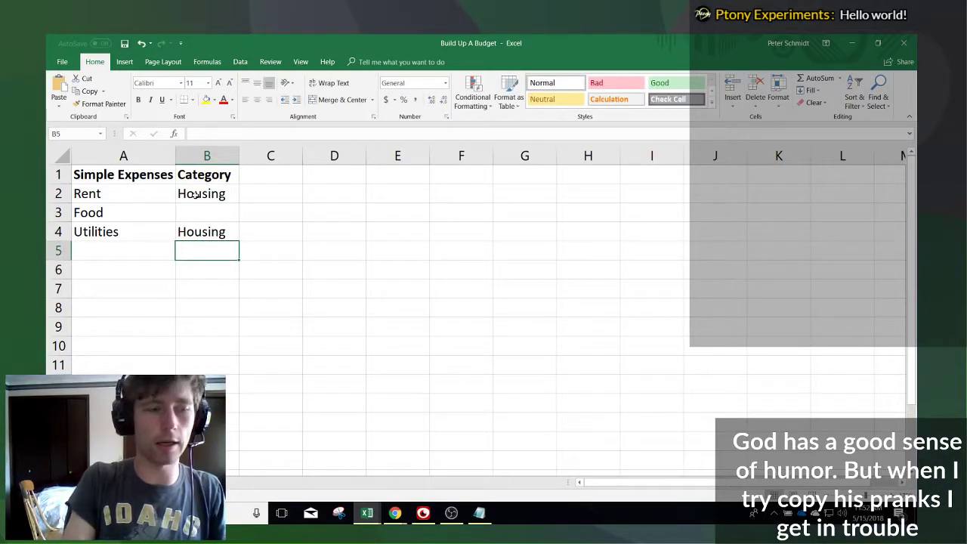
- Enter "Food" as the category for the Food expense in cell B3
{"action": "key", "text": "Up"}
{"action": "key", "text": "Up"}
{"action": "type", "text": "Fo"}
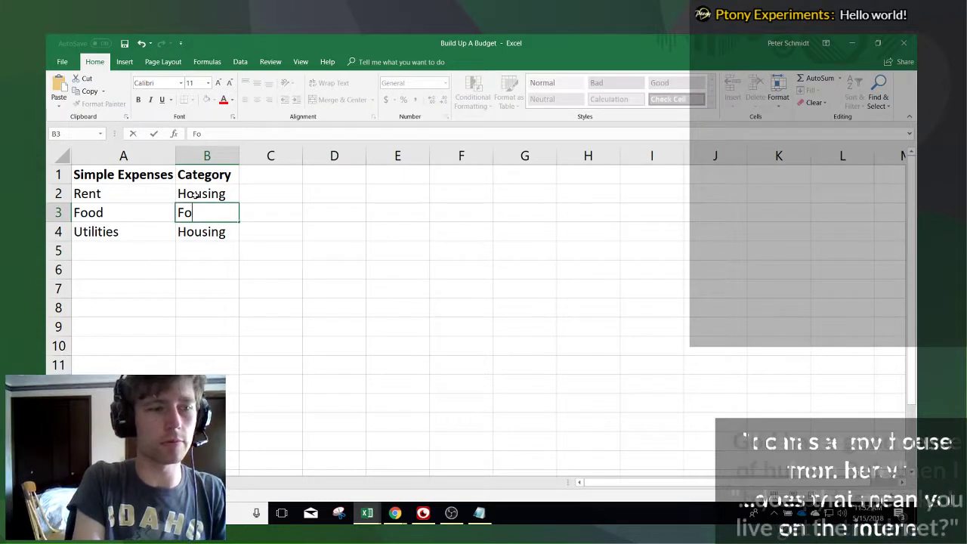
{"action": "key", "text": "BackSpace"}
{"action": "key", "text": "BackSpace"}
{"action": "type", "text": "Food"}
{"action": "key", "text": "Return"}
{"action": "key", "text": "Return"}
{"action": "type", "text": "Cle"}
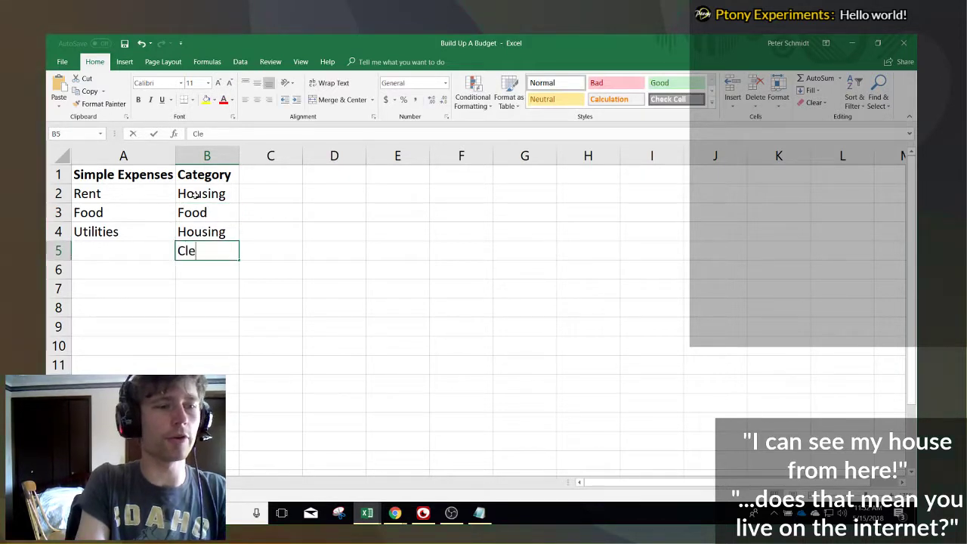
{"action": "type", "text": "aning"}
{"action": "key", "text": "Return"}
{"action": "key", "text": "Left"}
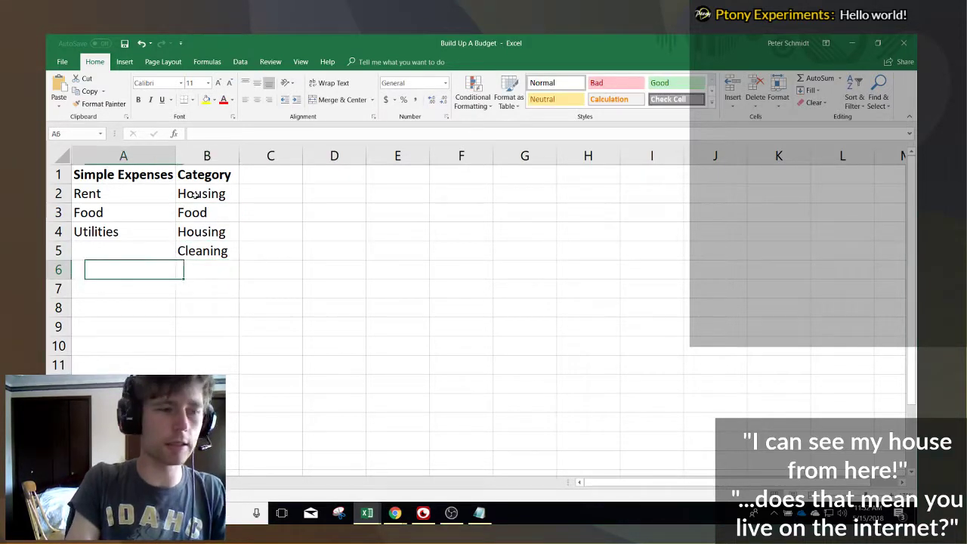
{"action": "key", "text": "Up"}
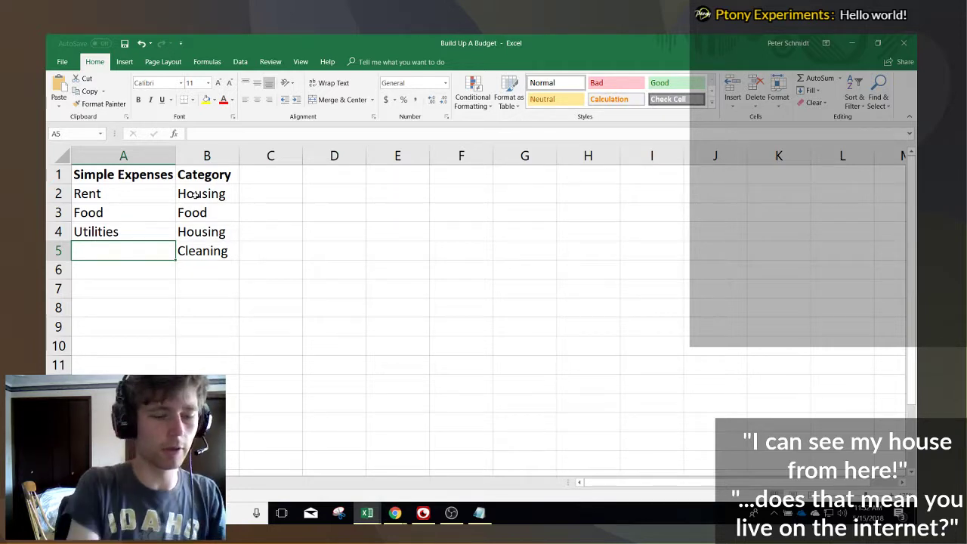
{"action": "key", "text": "Right"}
{"action": "key", "text": "Delete"}
- Add the expenses Cleaning Supplies and Clothes in cells A5 and A6, and fit column A to its contents
{"action": "key", "text": "Up"}
{"action": "key", "text": "Up"}
{"action": "key", "text": "Down"}
{"action": "key", "text": "Down"}
{"action": "key", "text": "Left"}
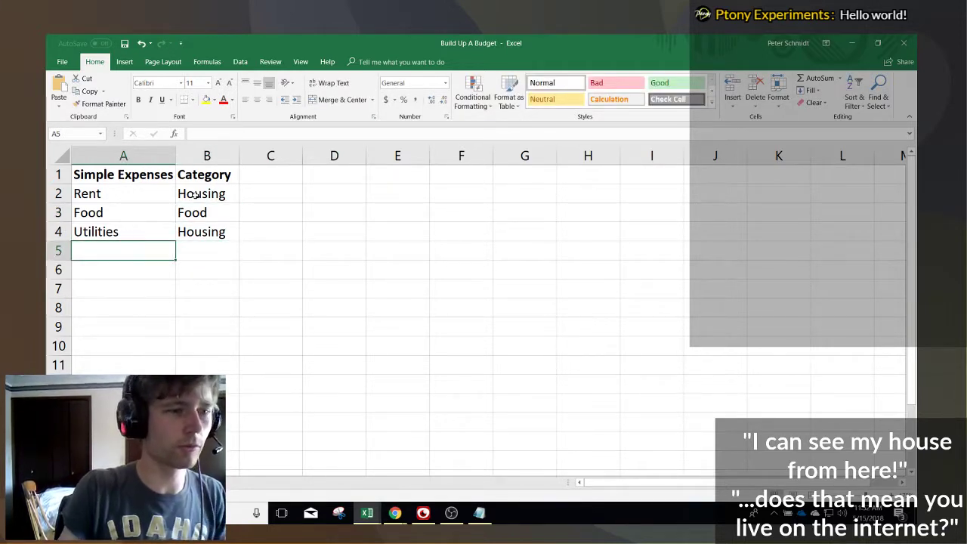
{"action": "left_click_drag", "start_coordinate": [198, 197], "coordinate": [202, 240]}
{"action": "left_click", "coordinate": [120, 251]}
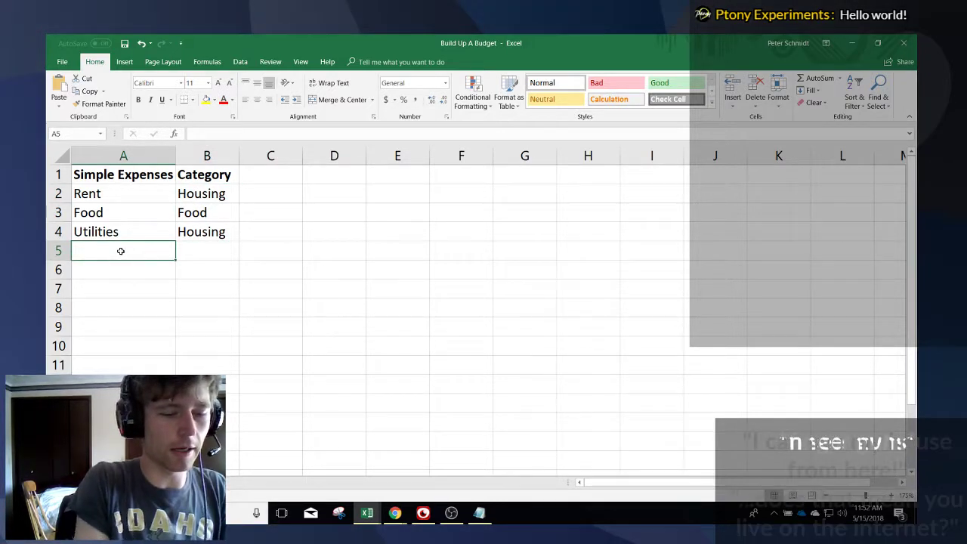
{"action": "type", "text": "Cleaning Supplies"}
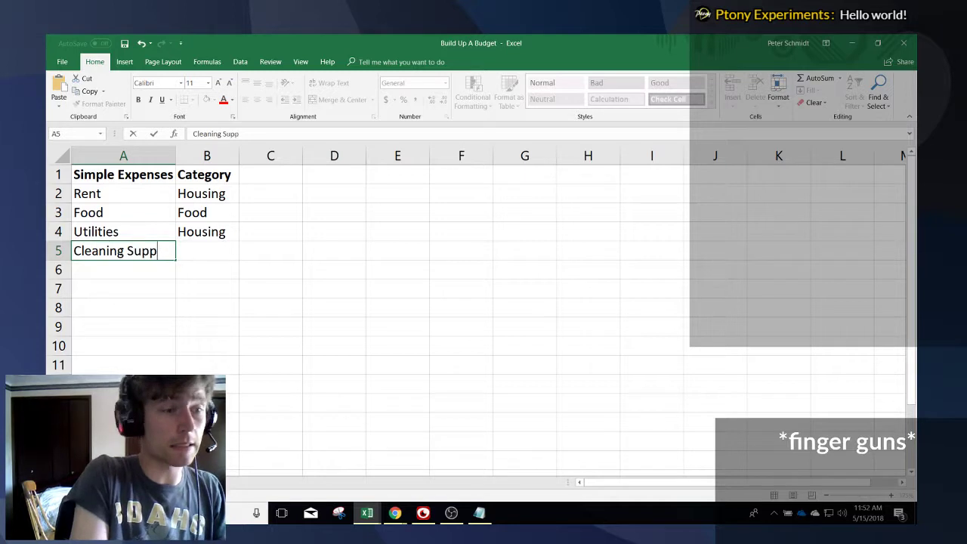
{"action": "key", "text": "Return"}
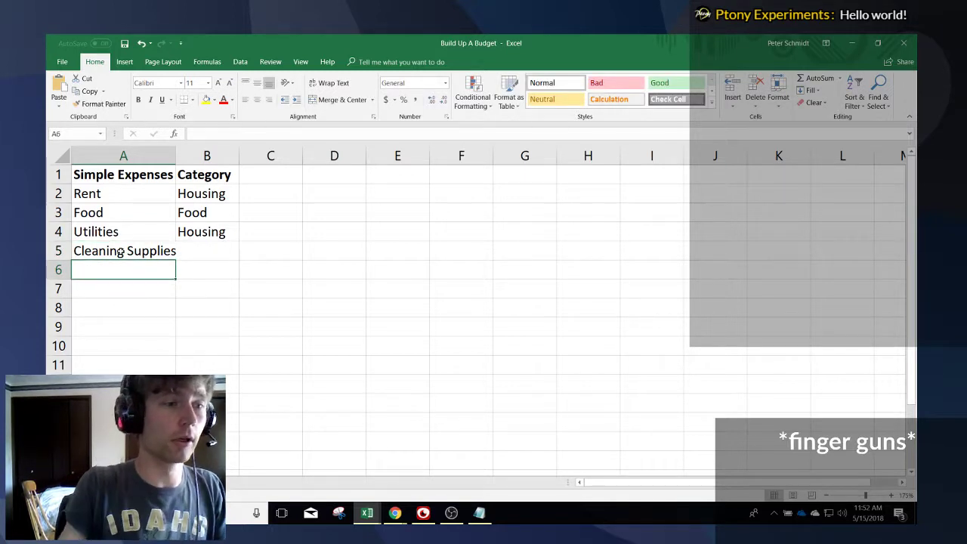
{"action": "type", "text": "Clothes"}
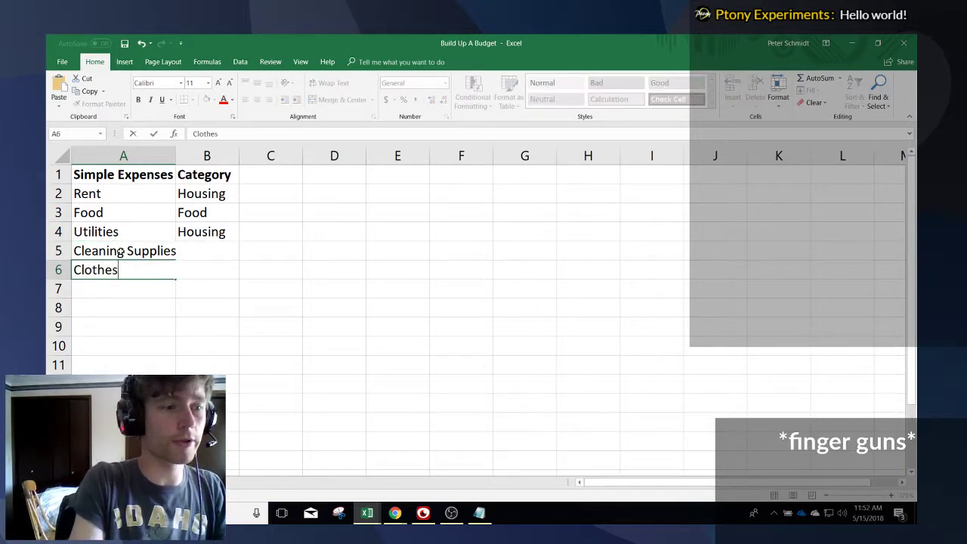
{"action": "key", "text": "Return"}
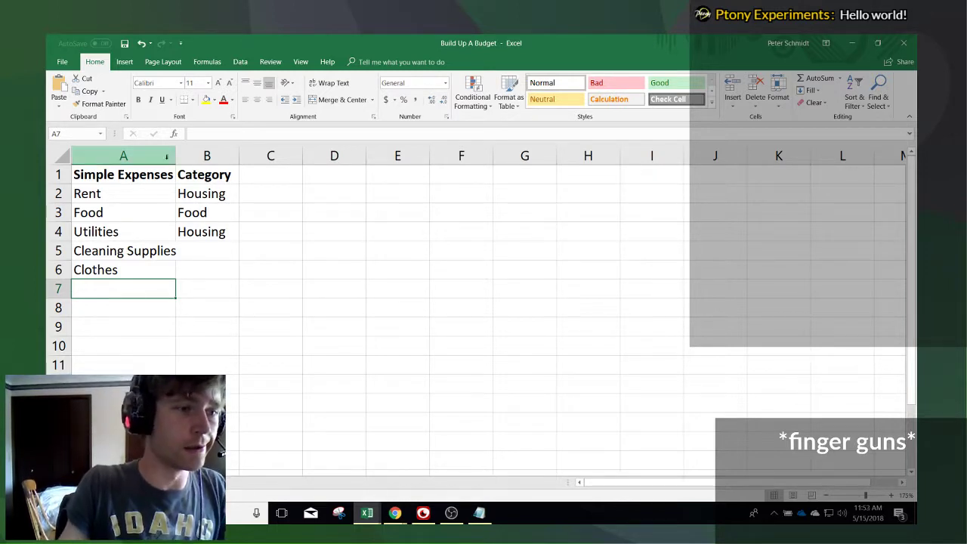
{"action": "double_click", "coordinate": [176, 155]}
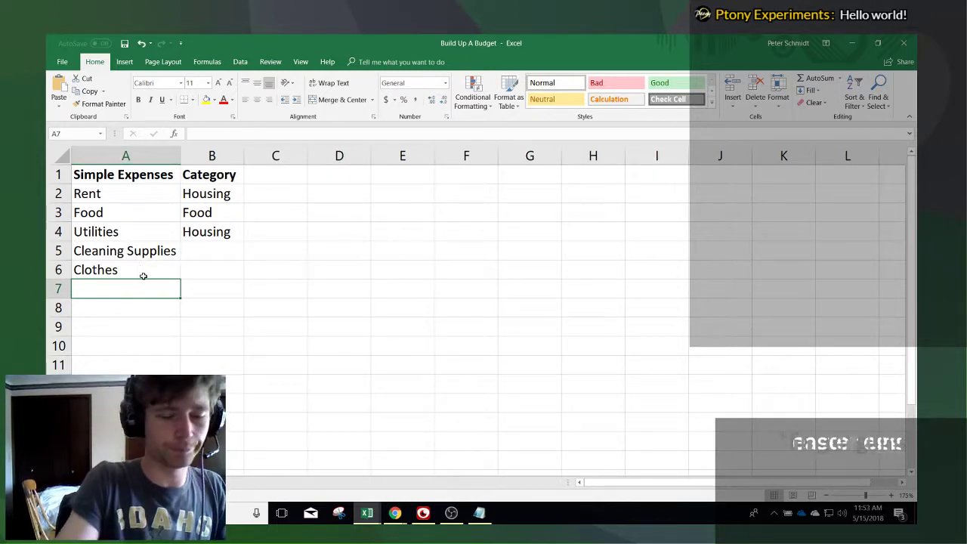
- Add the expenses Phone and Phone Service in cells A7 and A8
{"action": "type", "text": "Phone"}
{"action": "key", "text": "Return"}
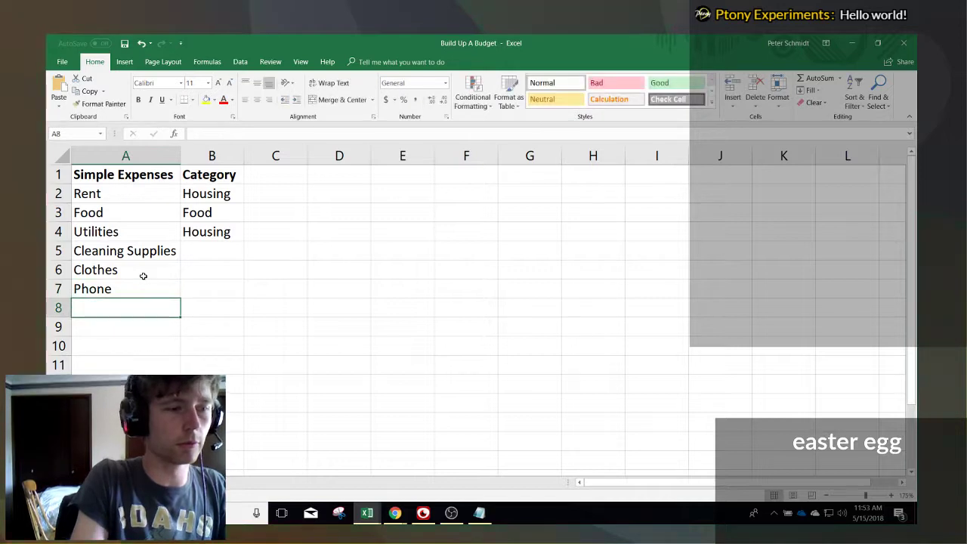
{"action": "type", "text": "P"}
{"action": "key", "text": "BackSpace"}
{"action": "key", "text": "BackSpace"}
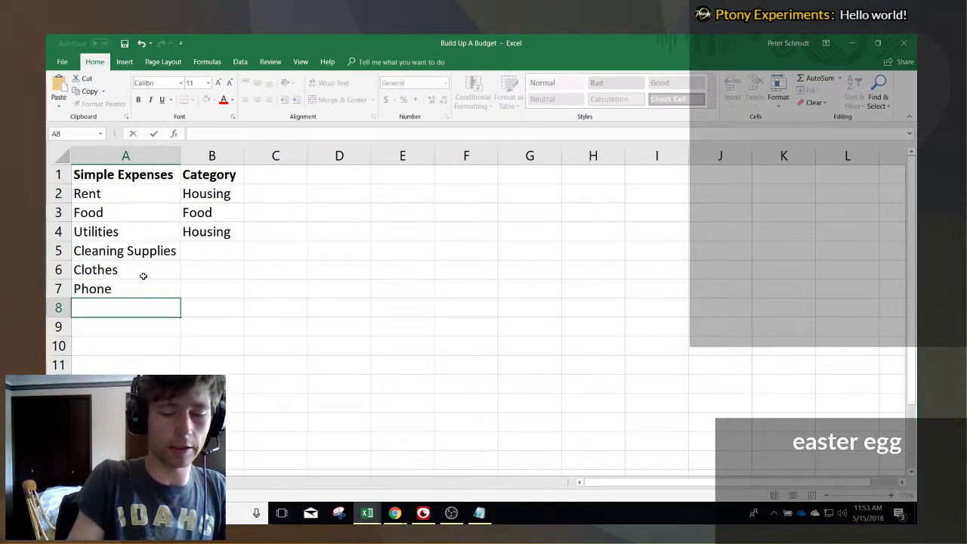
{"action": "key", "text": "Up"}
{"action": "type", "text": "Phone"}
{"action": "key", "text": "Return"}
{"action": "type", "text": "Phone Service"}
{"action": "key", "text": "Return"}
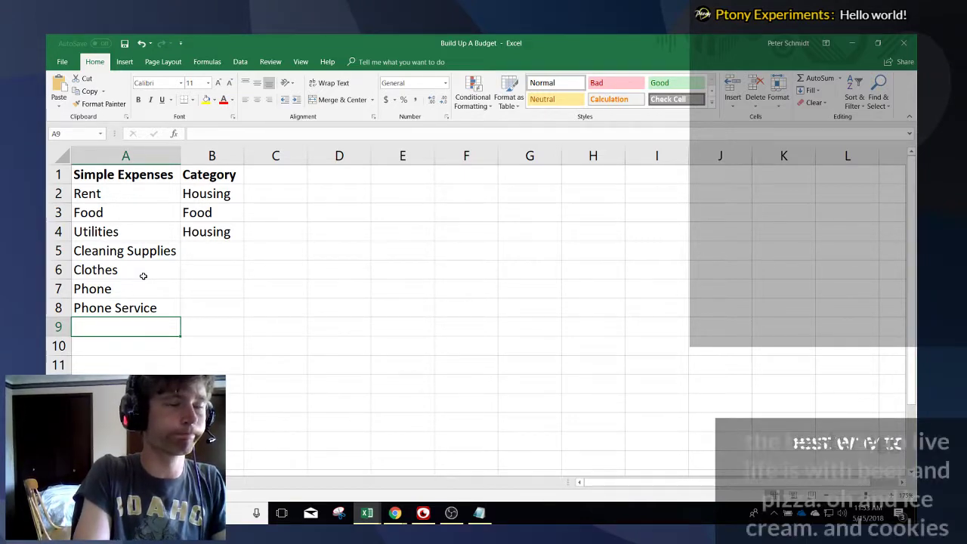
- Add the expenses Social and Treats in cells A9 and A10
{"action": "type", "text": "Soc"}
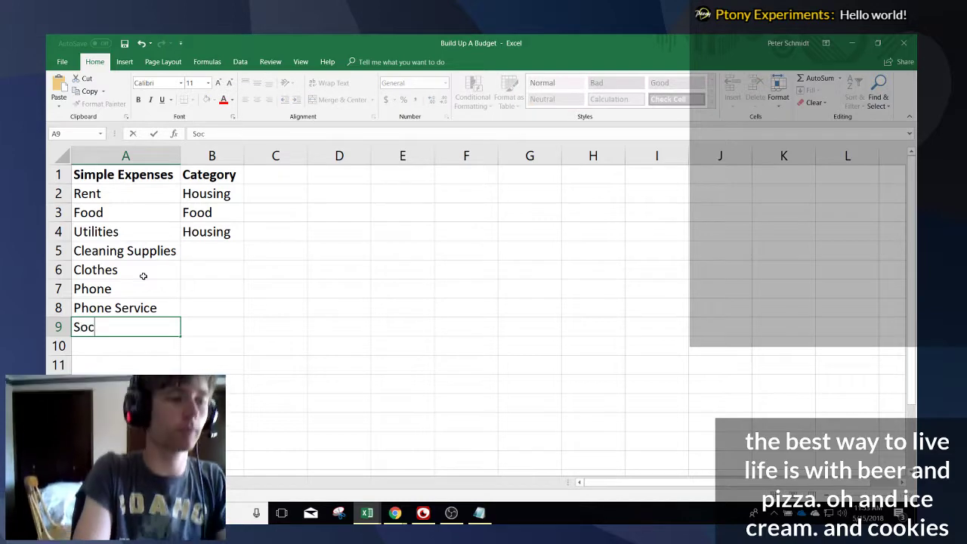
{"action": "type", "text": "ial"}
{"action": "key", "text": "Return"}
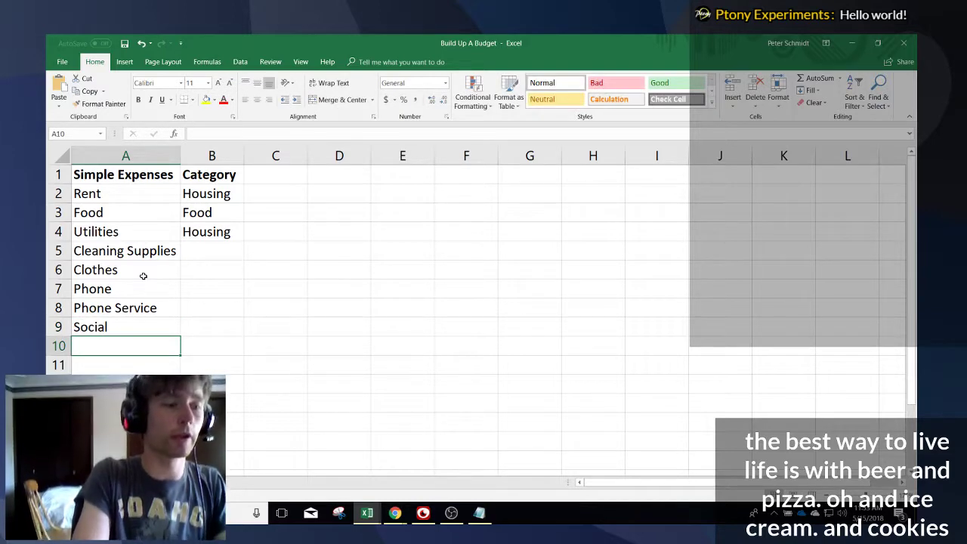
{"action": "type", "text": "Tre"}
{"action": "key", "text": "BackSpace"}
{"action": "key", "text": "BackSpace"}
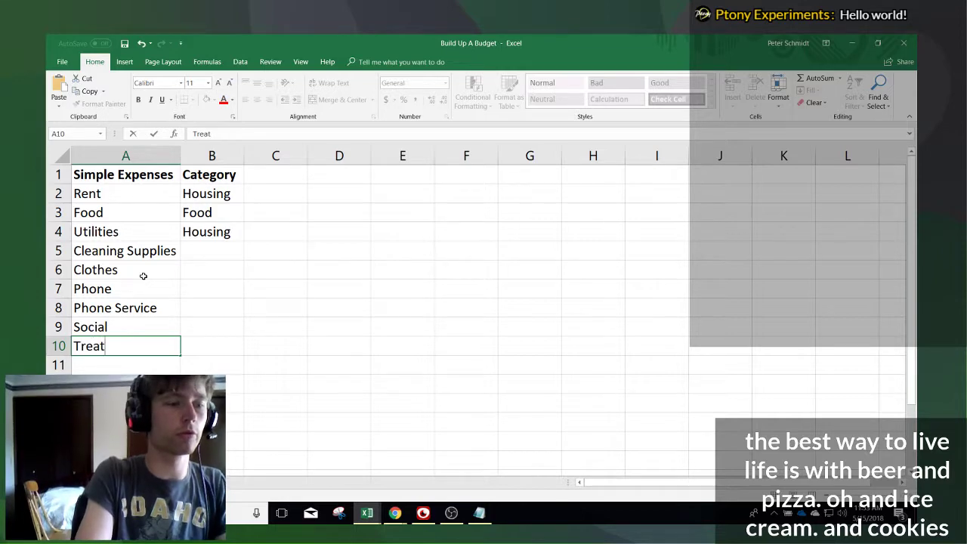
{"action": "key", "text": "Return"}
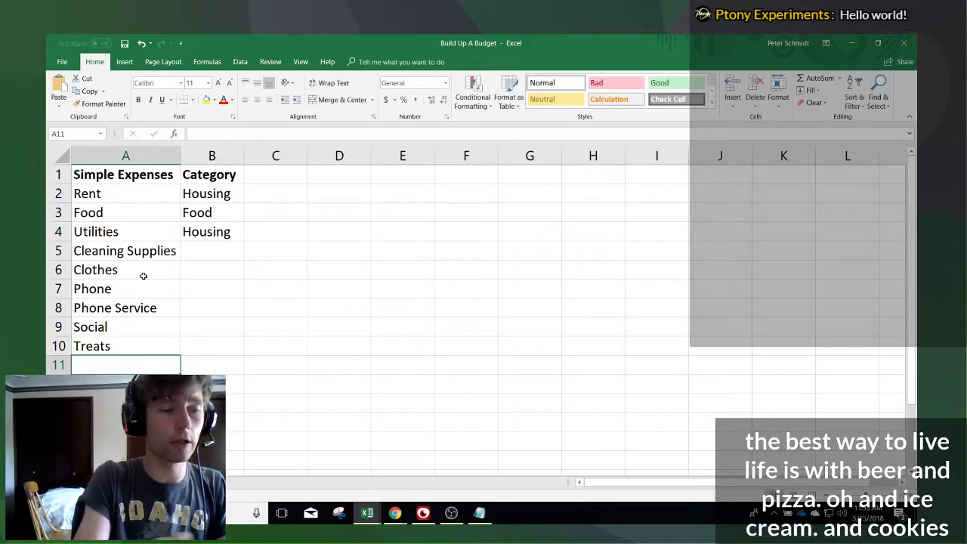
- Add the expense Gifts in cell A11 below Treats
{"action": "key", "text": "Up"}
{"action": "key", "text": "Up"}
{"action": "key", "text": "Right"}
{"action": "key", "text": "Left"}
{"action": "key", "text": "Down"}
{"action": "key", "text": "Down"}
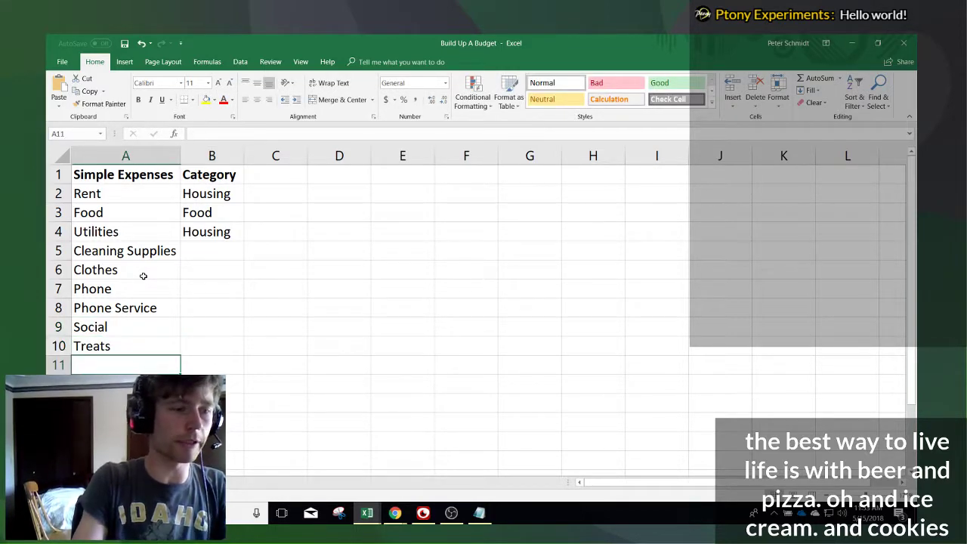
{"action": "type", "text": "Gifts"}
{"action": "key", "text": "Return"}
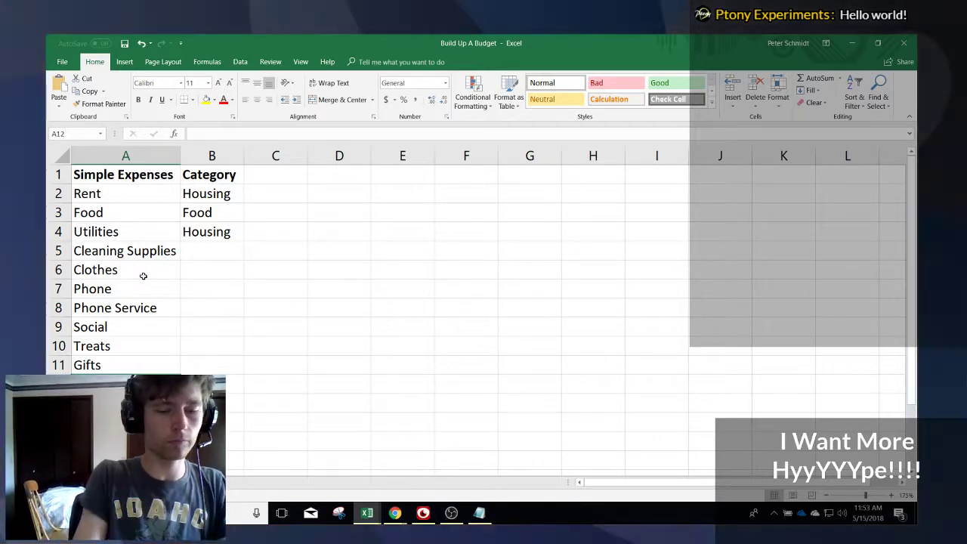
- Enter "Game of Favorites" in cell B12 and widen column B to fit the text
{"action": "key", "text": "Right"}
{"action": "type", "text": "Game o"}
{"action": "type", "text": "f F"}
{"action": "type", "text": "avorites"}
{"action": "key", "text": "Return"}
{"action": "key", "text": "Up"}
{"action": "key", "text": "Left"}
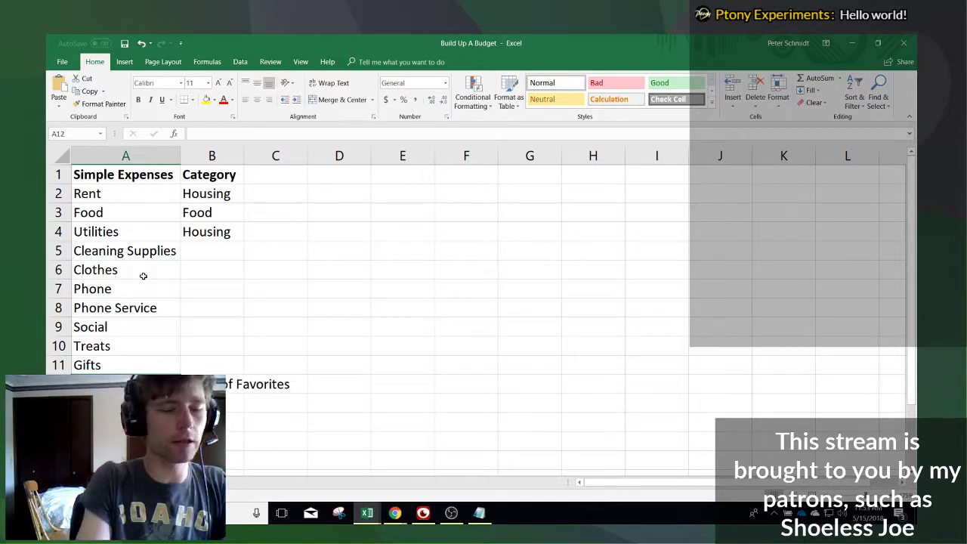
{"action": "key", "text": "Return"}
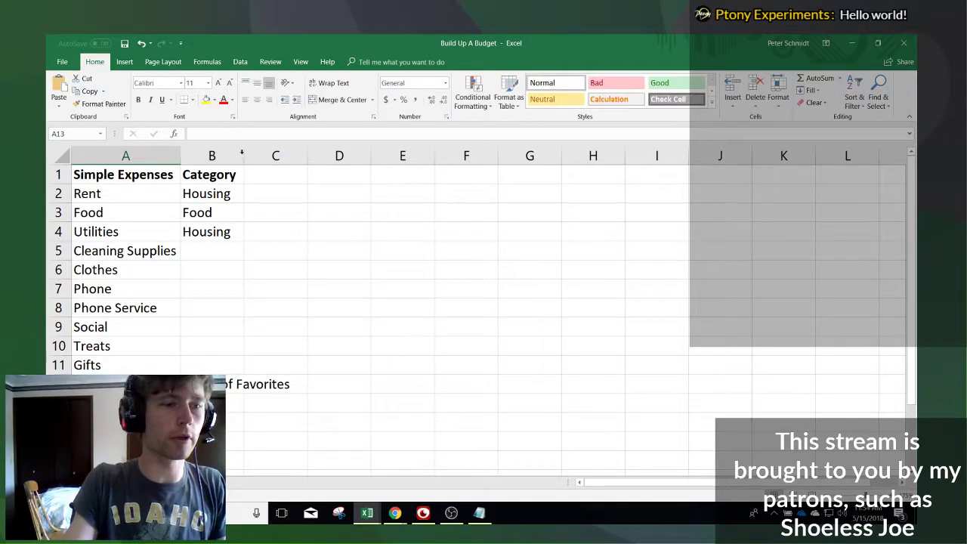
{"action": "left_click_drag", "start_coordinate": [244, 155], "coordinate": [295, 155]}
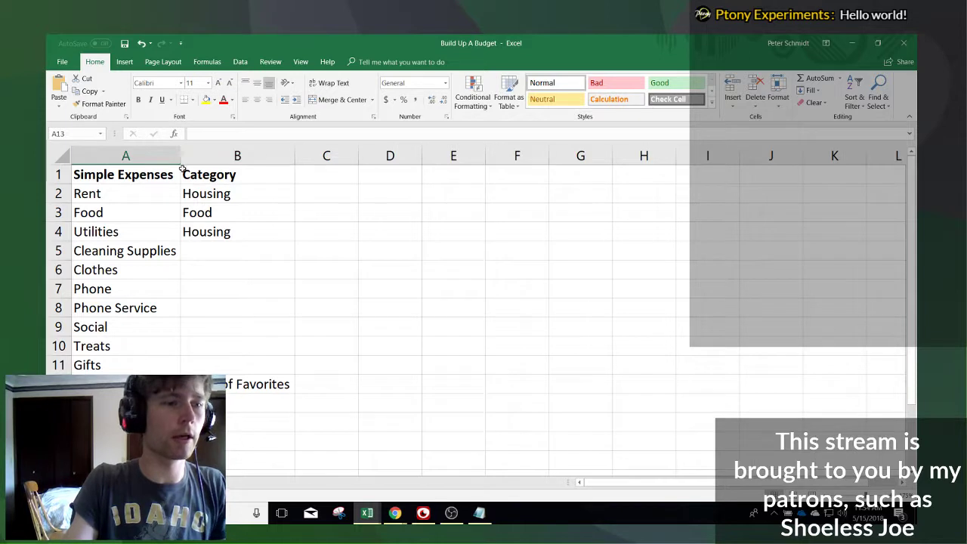
- Add the expense Internet in cell A13 with the category Housing in B13
{"action": "left_click", "coordinate": [113, 232]}
{"action": "left_click", "coordinate": [114, 403]}
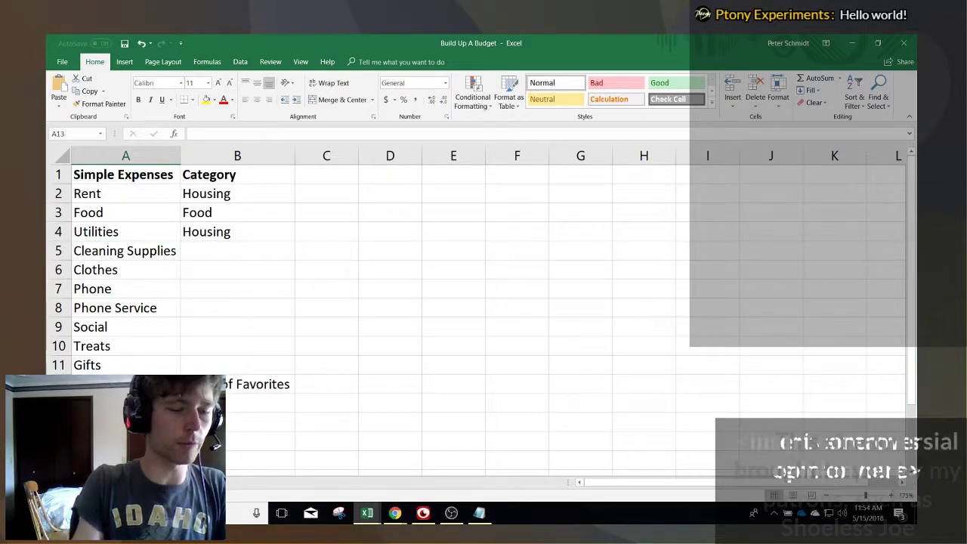
{"action": "type", "text": "Internet"}
{"action": "key", "text": "Tab"}
{"action": "type", "text": "Housing"}
{"action": "key", "text": "Return"}
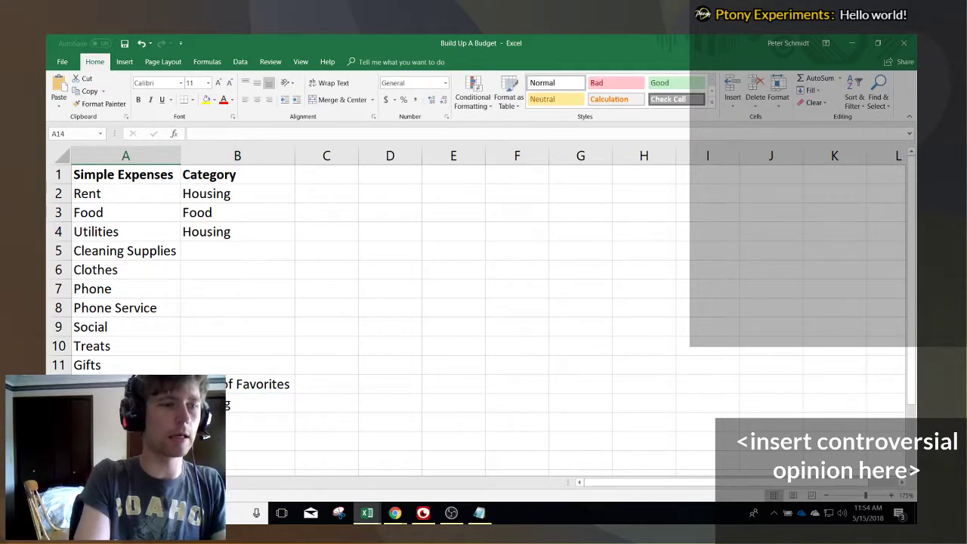
- Enter "Housing" as the category for Cleaning Supplies in cell B5
{"action": "key", "text": "Up"}
{"action": "key", "text": "Right"}
{"action": "key", "text": "ctrl+Up"}
{"action": "key", "text": "Down"}
{"action": "type", "text": "H"}
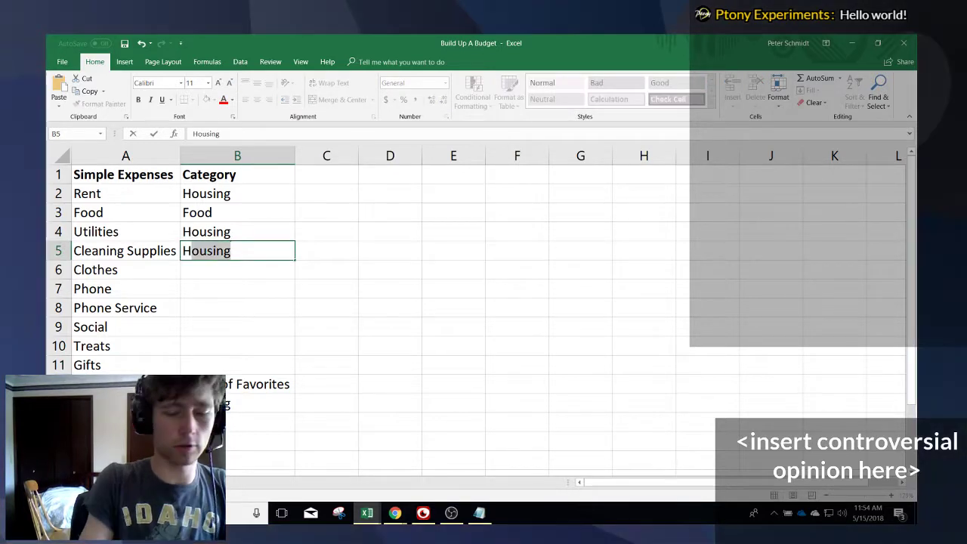
{"action": "key", "text": "Left"}
- Add the expense Car in cell A14 at the end of the expense list
{"action": "key", "text": "ctrl+Down"}
{"action": "key", "text": "Down"}
{"action": "key", "text": "Down"}
{"action": "type", "text": "Car"}
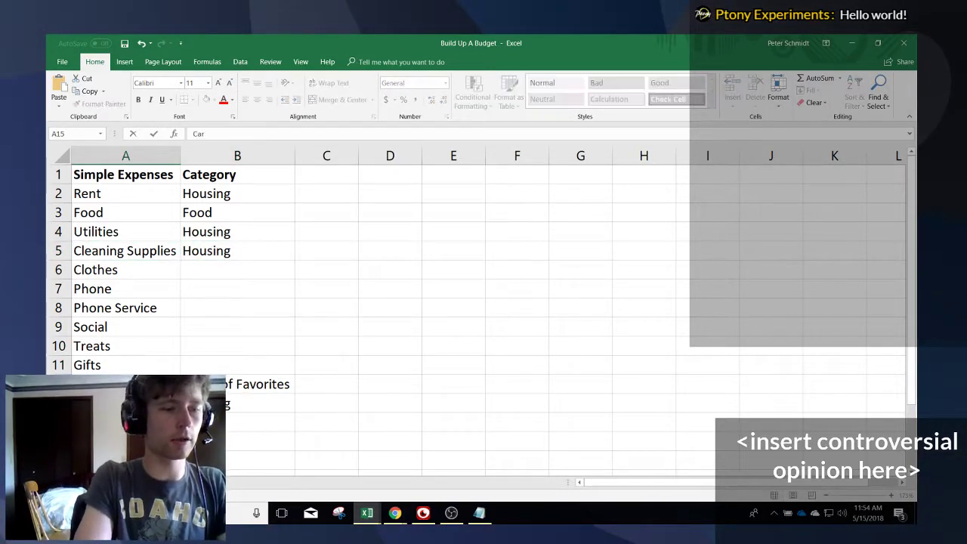
{"action": "key", "text": "BackSpace"}
{"action": "key", "text": "BackSpace"}
{"action": "key", "text": "BackSpace"}
{"action": "key", "text": "Up"}
{"action": "key", "text": "Right"}
{"action": "type", "text": "C"}
{"action": "key", "text": "Left"}
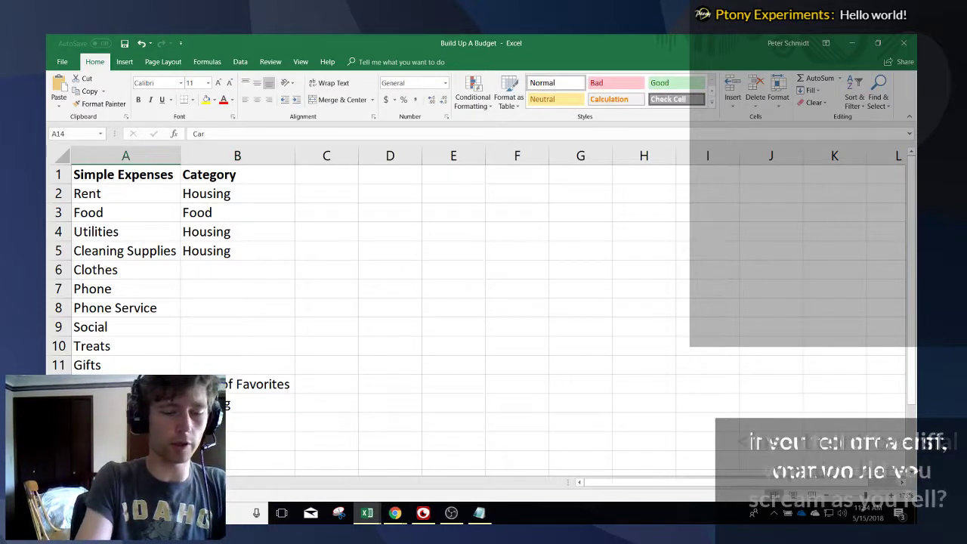
- Enter "Car Mantainance" as an expense in cell A15 below Car
{"action": "key", "text": "Down"}
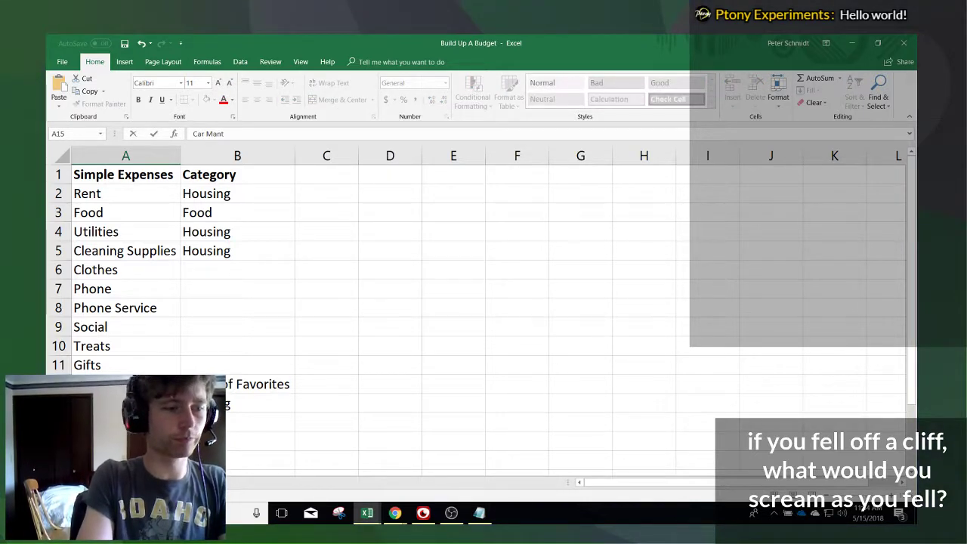
{"action": "type", "text": "e"}
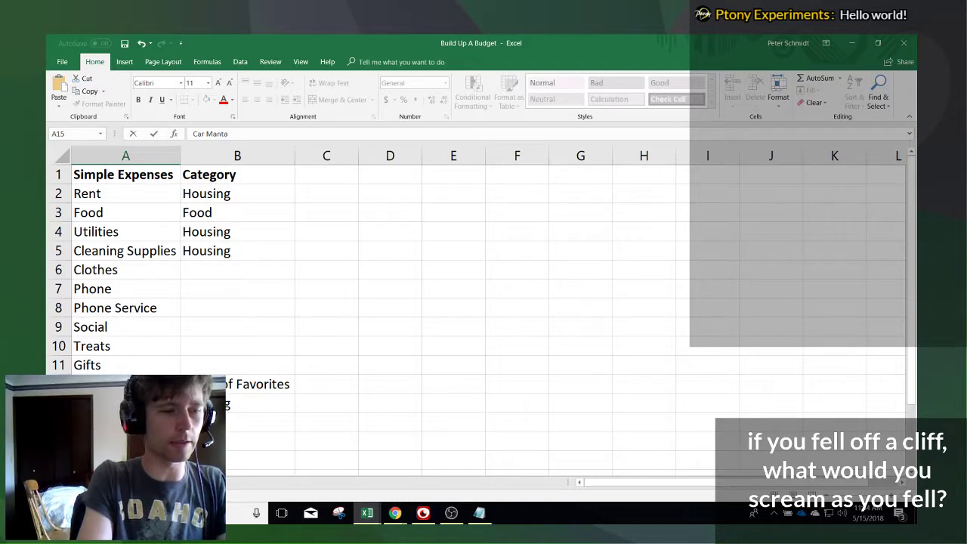
{"action": "type", "text": "inance"}
{"action": "key", "text": "Return"}
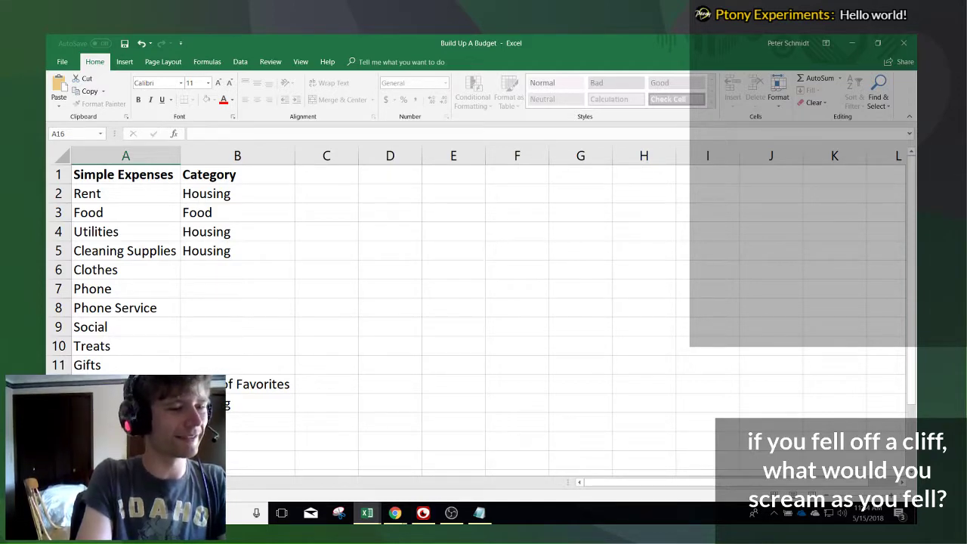
- Correct the spelling of the expense in cell A15 to "Car Maintenance"
{"action": "key", "text": "alt+Tab"}
{"action": "key", "text": "Tab"}
{"action": "key", "text": "Tab"}
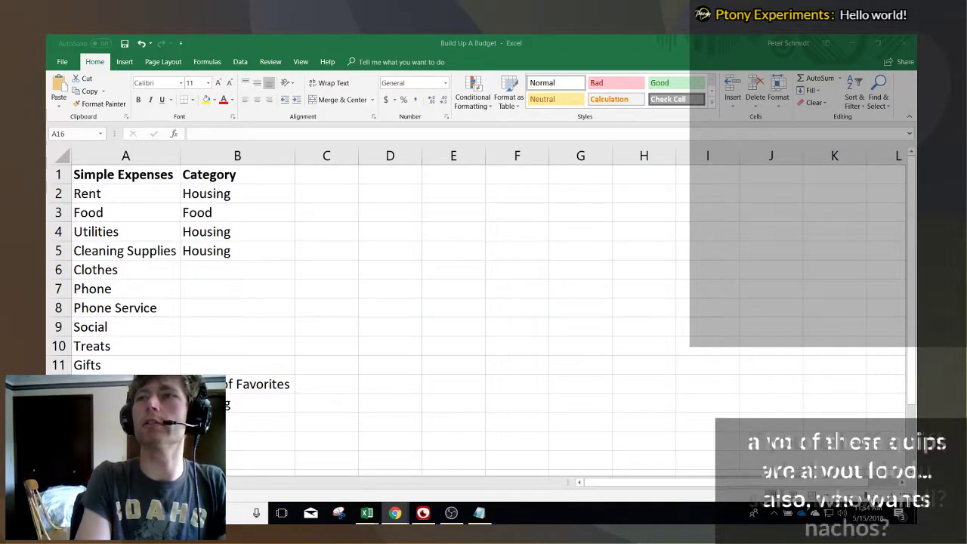
{"action": "key", "text": "alt+Tab"}
{"action": "key", "text": "Up"}
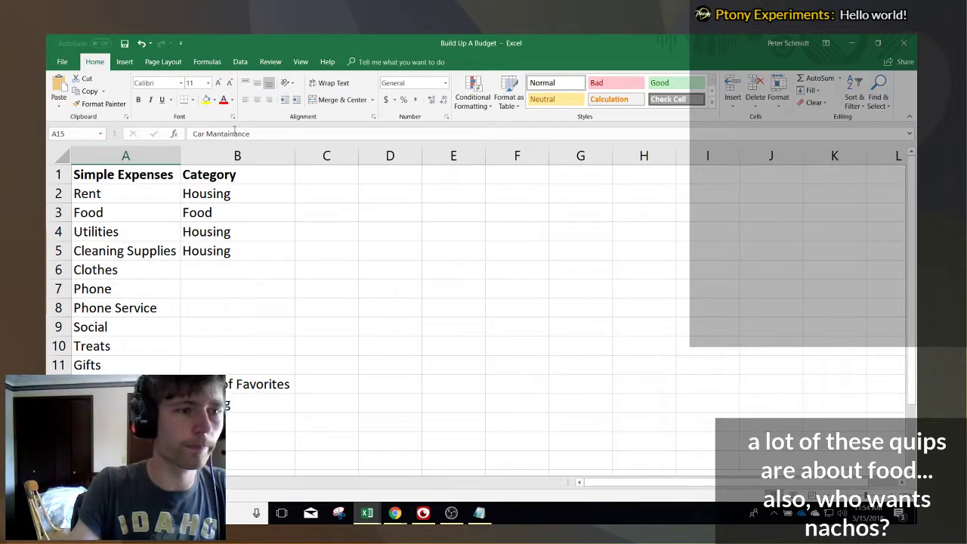
{"action": "left_click", "coordinate": [230, 133]}
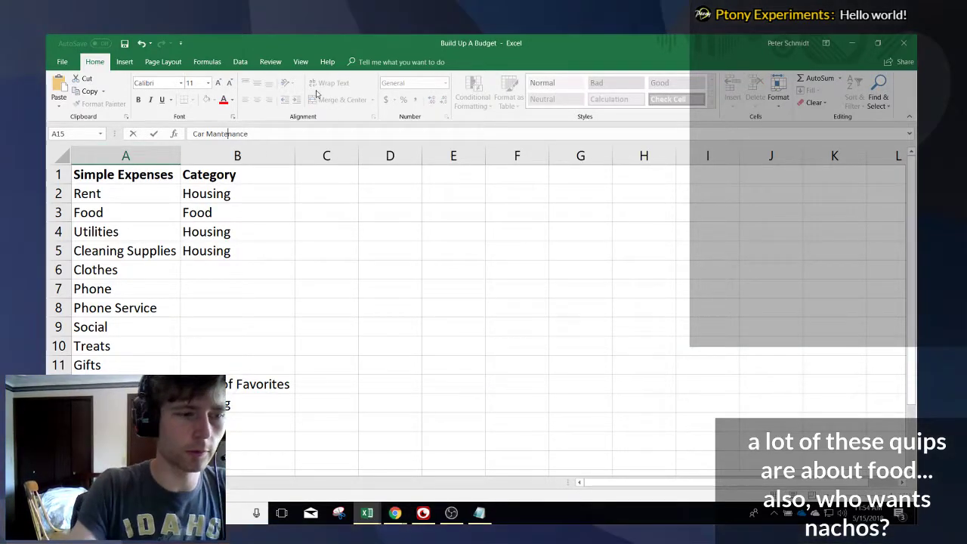
{"action": "key", "text": "Return"}
{"action": "key", "text": "Up"}
{"action": "left_click", "coordinate": [213, 134]}
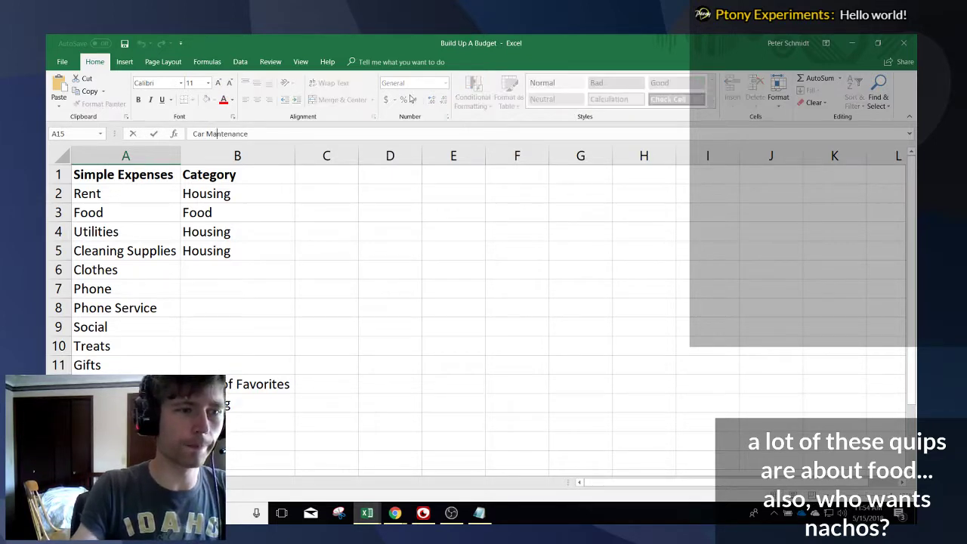
{"action": "type", "text": "i"}
{"action": "key", "text": "Return"}
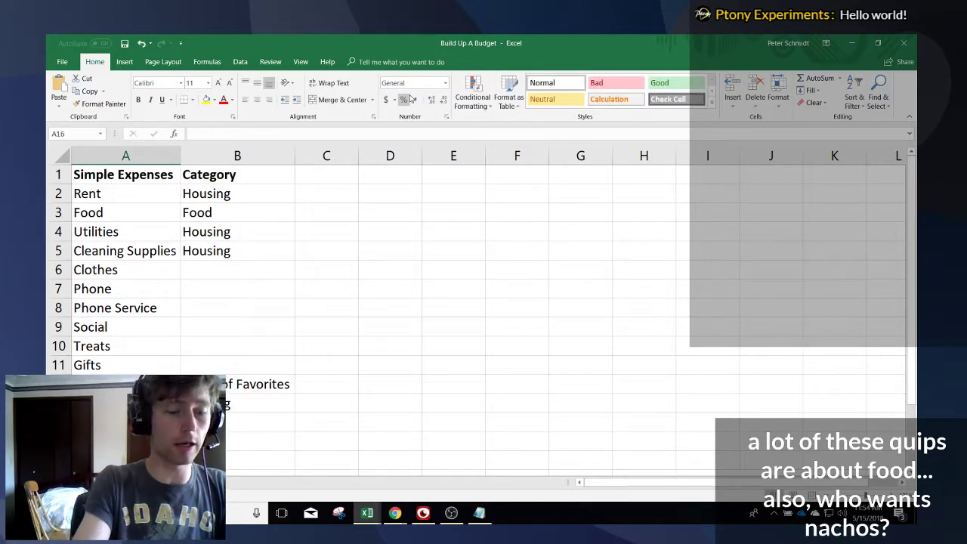
- Add the expense Car Insurance in cell A16 and enter the category Car in B14 through B16
{"action": "type", "text": "Car Insurance"}
{"action": "key", "text": "Return"}
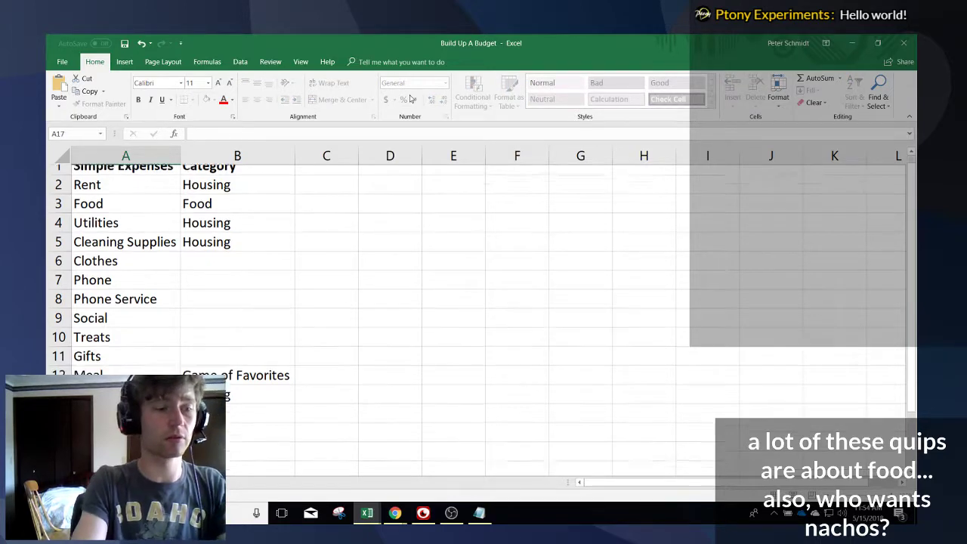
{"action": "key", "text": "Right"}
{"action": "key", "text": "Up"}
{"action": "key", "text": "Up"}
{"action": "key", "text": "Up"}
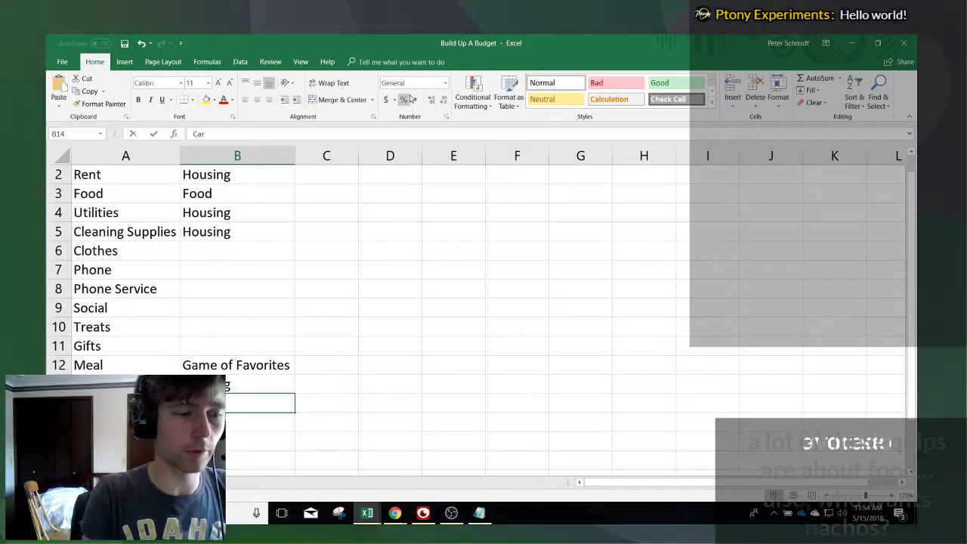
{"action": "key", "text": "Down"}
{"action": "key", "text": "Down"}
{"action": "key", "text": "Down"}
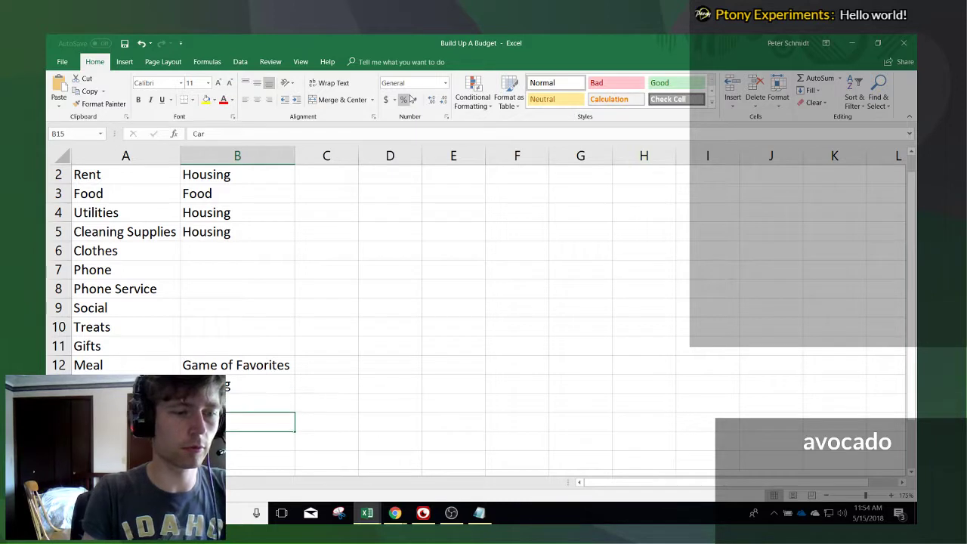
{"action": "key", "text": "Left"}
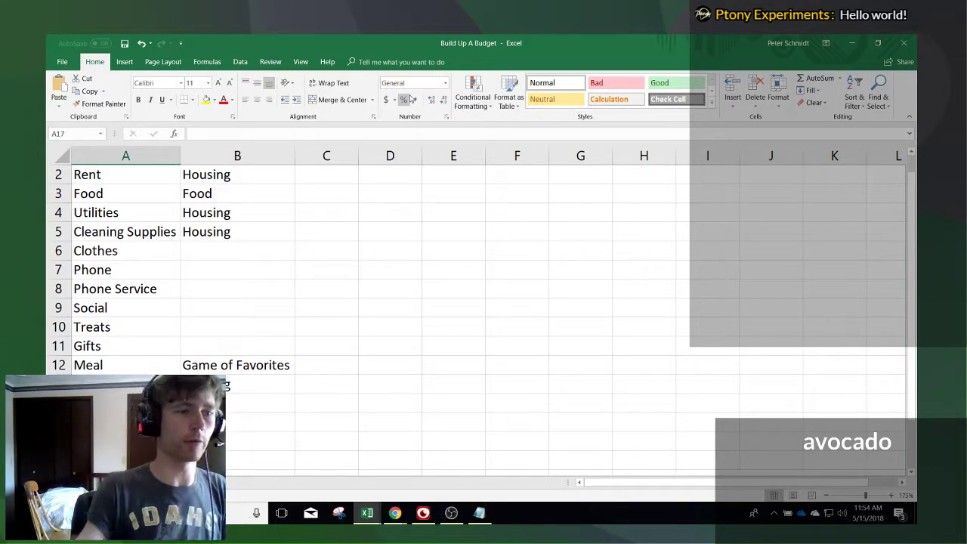
- Freeze the header row containing Simple Expenses and Category so it stays in view above the list
{"action": "scroll", "coordinate": [148, 193], "scroll_direction": "up", "scroll_amount": 1}
{"action": "left_click", "coordinate": [143, 192]}
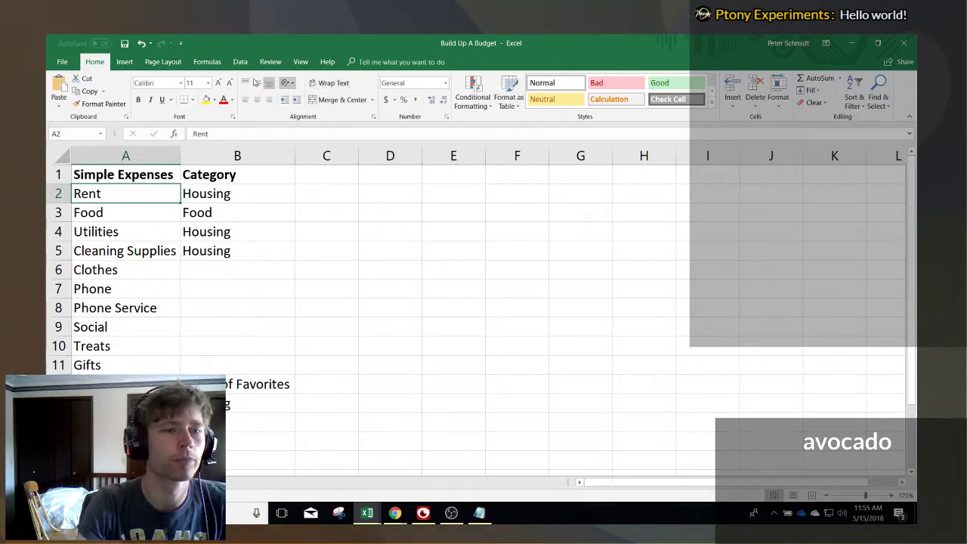
{"action": "left_click", "coordinate": [299, 62]}
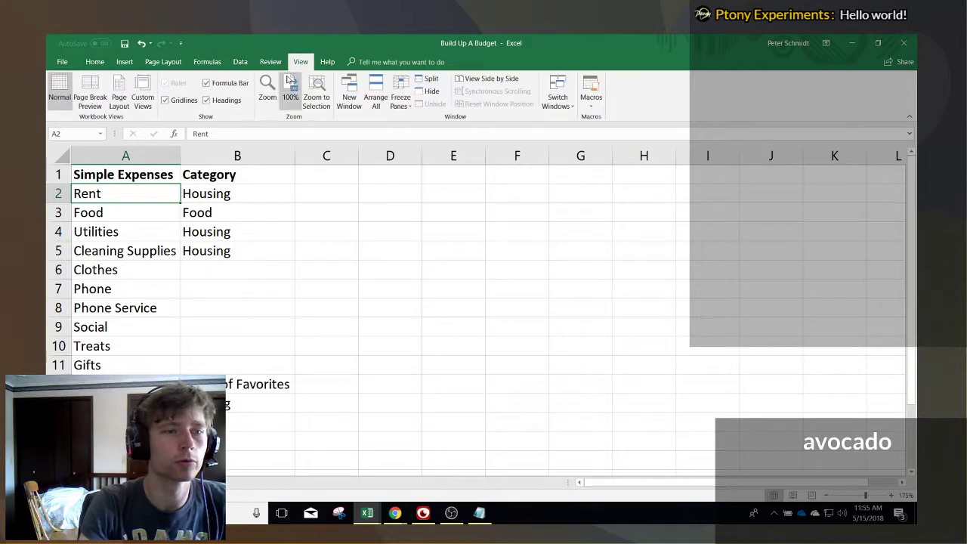
{"action": "left_click", "coordinate": [400, 94]}
{"action": "left_click", "coordinate": [329, 155]}
{"action": "scroll", "coordinate": [303, 182], "scroll_direction": "down", "scroll_amount": 1}
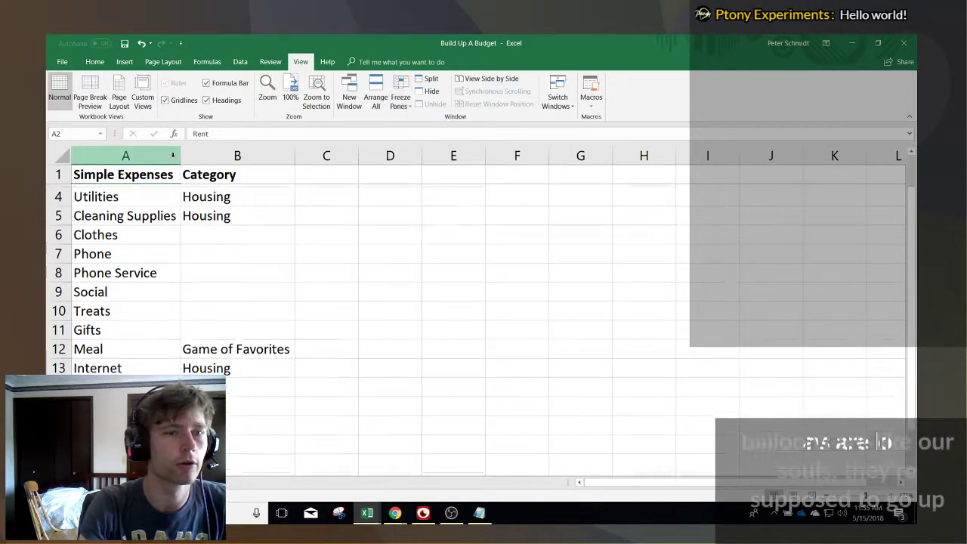
{"action": "scroll", "coordinate": [197, 195], "scroll_direction": "up", "scroll_amount": 1}
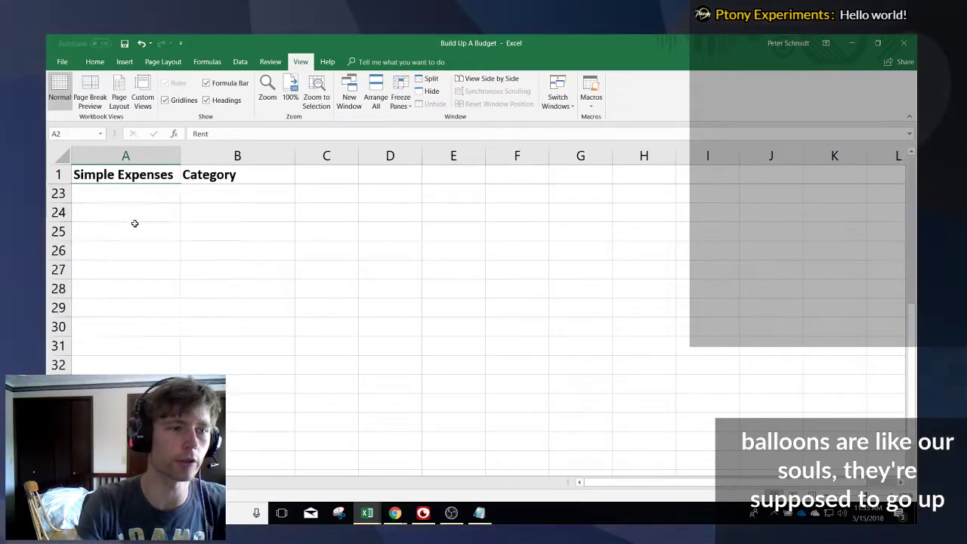
- Add the expense Gas in cell A17 with the category Car in B17
{"action": "scroll", "coordinate": [118, 276], "scroll_direction": "down", "scroll_amount": 3}
{"action": "left_click", "coordinate": [100, 310]}
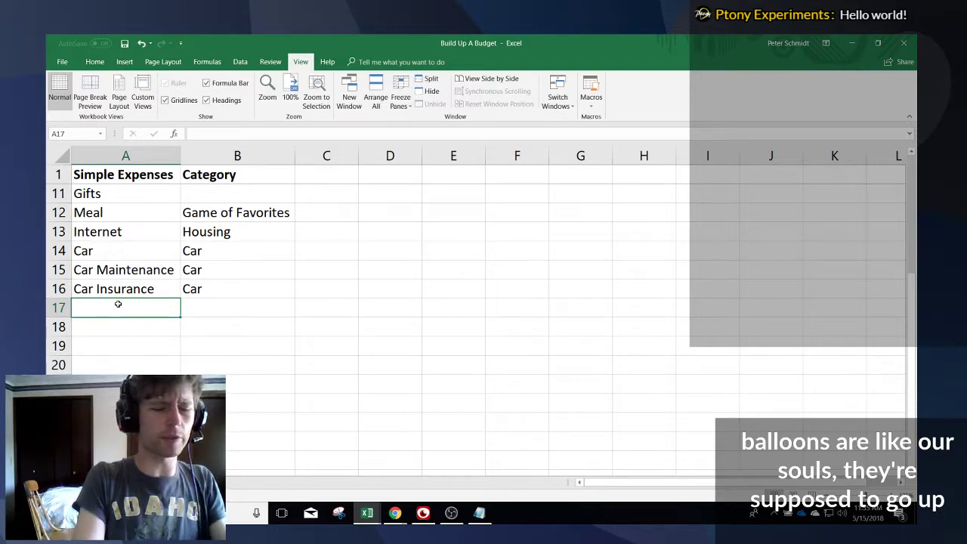
{"action": "scroll", "coordinate": [119, 304], "scroll_direction": "up", "scroll_amount": 3}
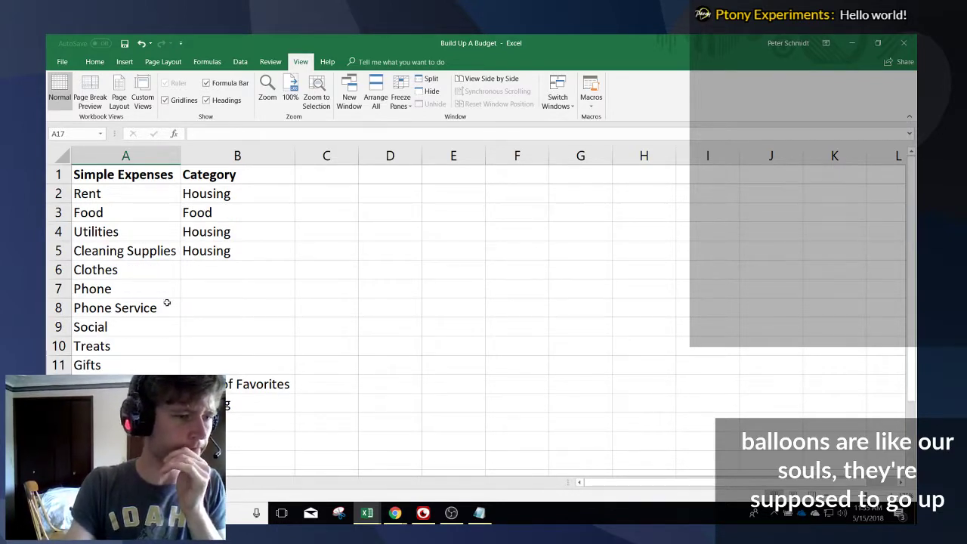
{"action": "scroll", "coordinate": [162, 320], "scroll_direction": "down", "scroll_amount": 4}
{"action": "scroll", "coordinate": [144, 332], "scroll_direction": "up", "scroll_amount": 3}
{"action": "scroll", "coordinate": [137, 337], "scroll_direction": "down", "scroll_amount": 1}
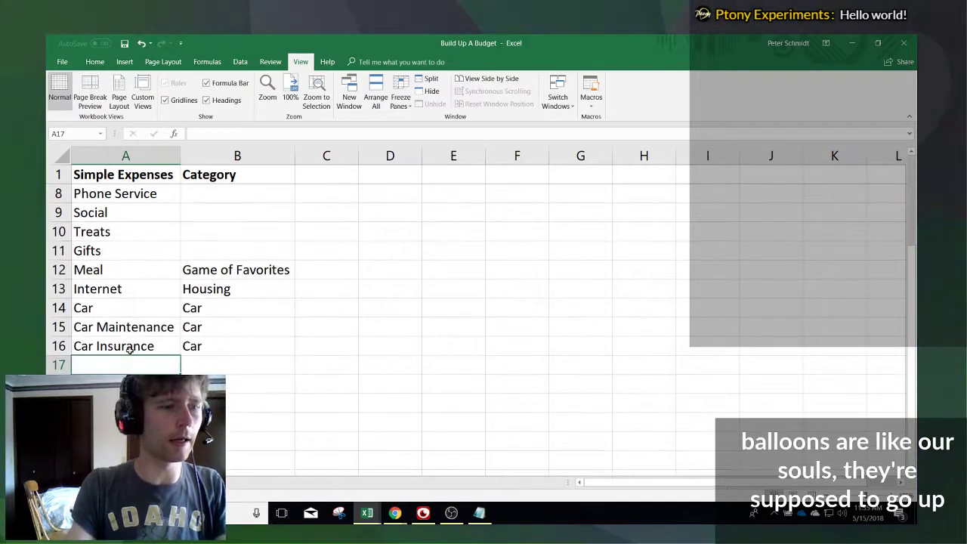
{"action": "type", "text": "Gas"}
{"action": "key", "text": "Tab"}
{"action": "type", "text": "Car"}
{"action": "key", "text": "Return"}
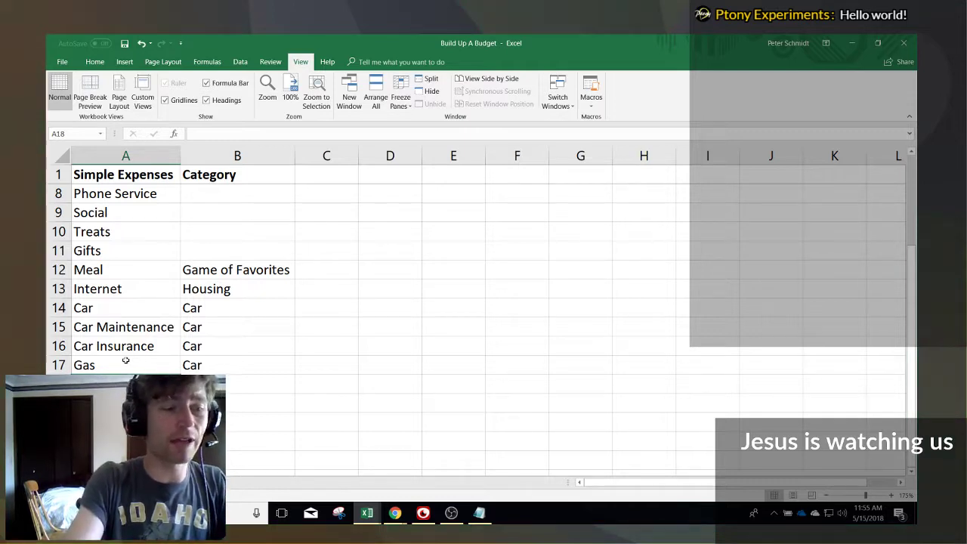
- Add the expenses Tuition in A18 and Textbooks in A19, both with the category School
{"action": "type", "text": "Tuition"}
{"action": "key", "text": "Return"}
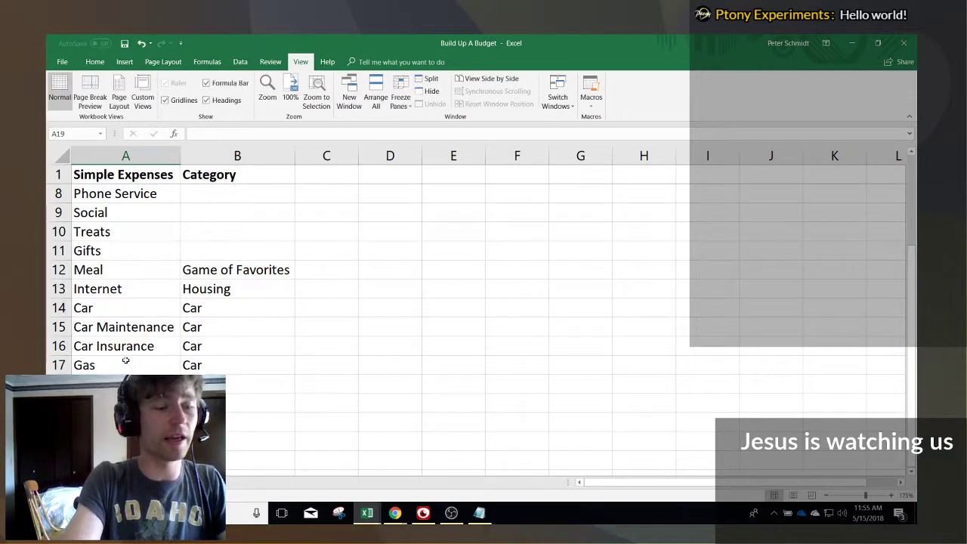
{"action": "type", "text": "Textbooks"}
{"action": "key", "text": "Tab"}
{"action": "key", "text": "Up"}
{"action": "type", "text": "School"}
{"action": "key", "text": "Return"}
{"action": "key", "text": "Return"}
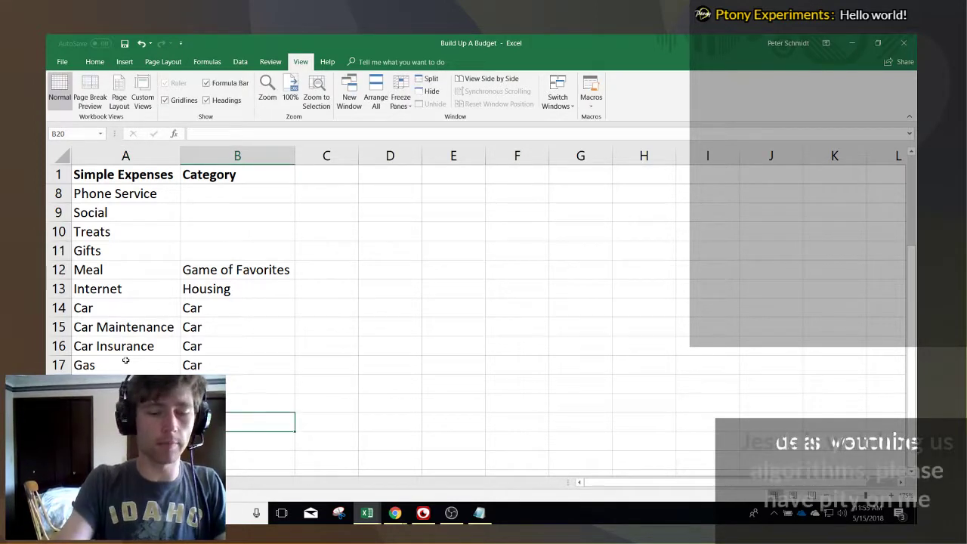
- Add the expenses Computer in A20 and Misc. Tech upgrades in A21 with the category Tech, and autofit column A's width
{"action": "key", "text": "Left"}
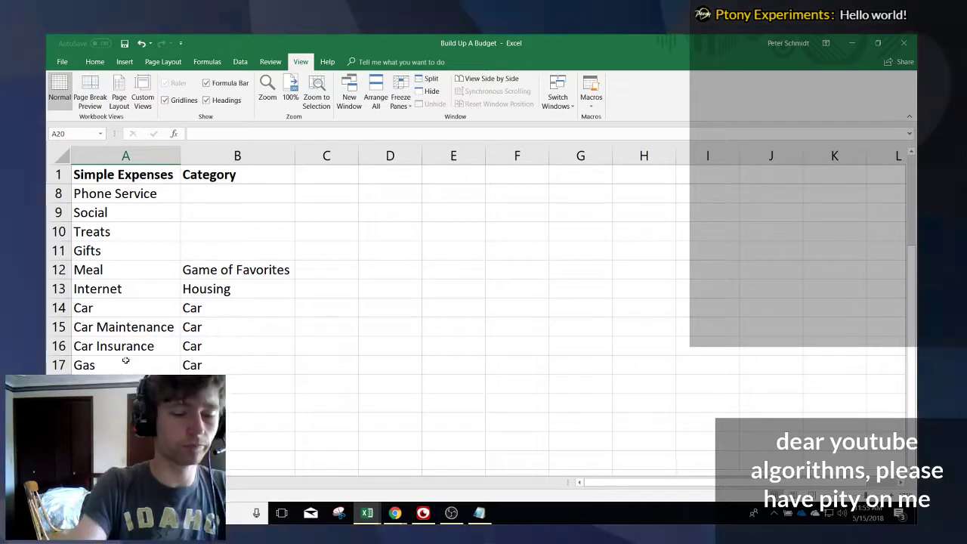
{"action": "type", "text": "Computer"}
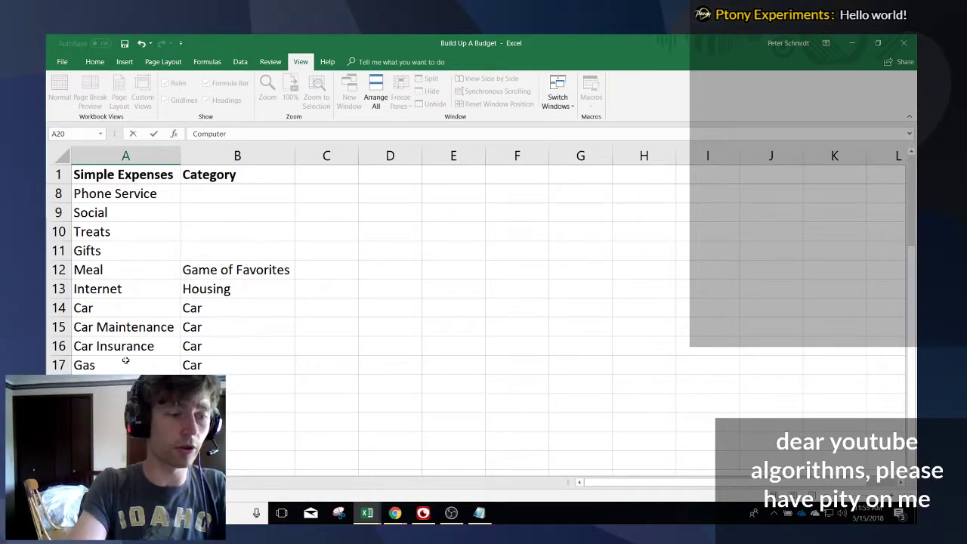
{"action": "key", "text": "Tab"}
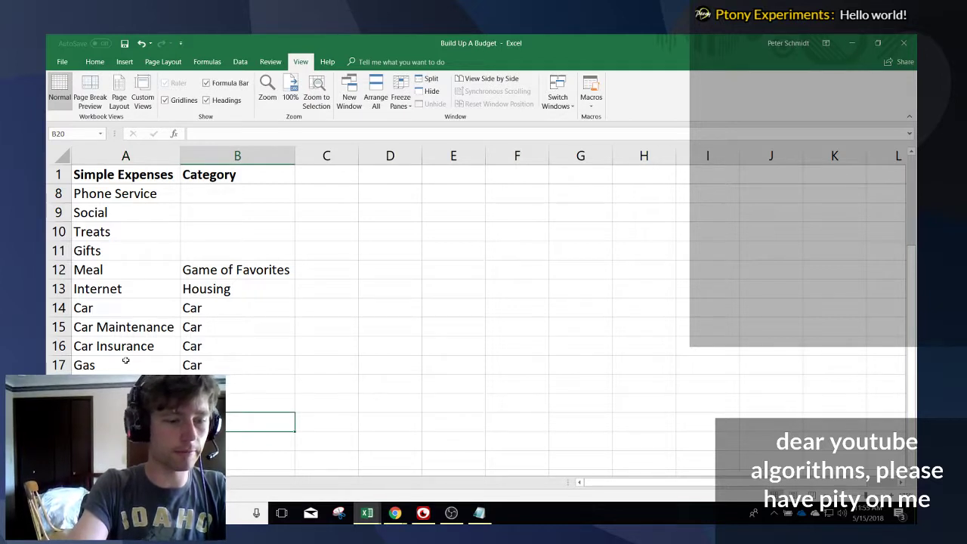
{"action": "key", "text": "Return"}
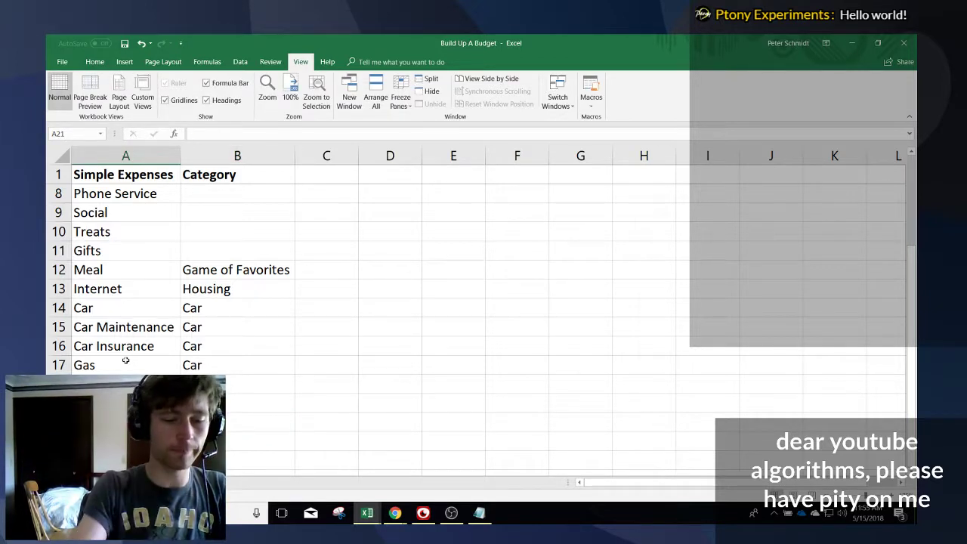
{"action": "type", "text": "Misc. Tech up"}
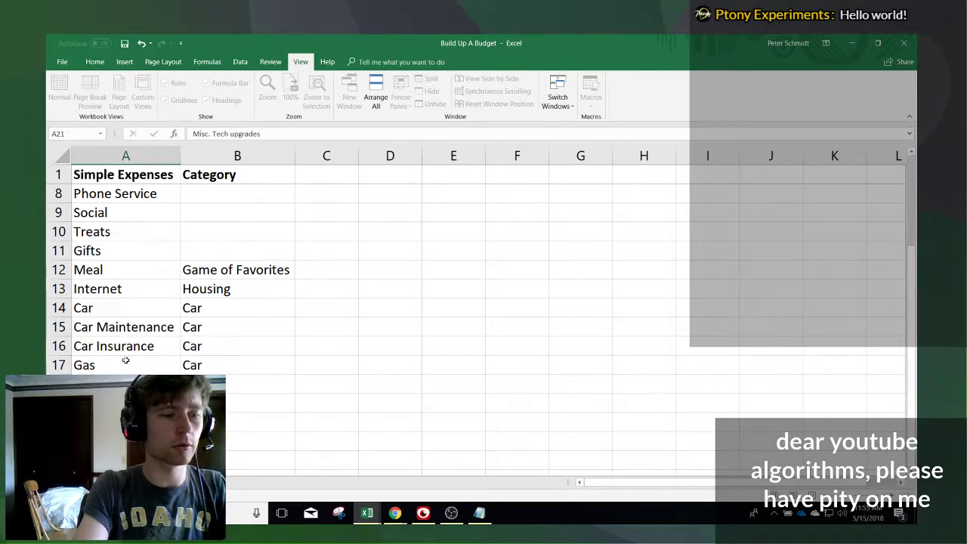
{"action": "type", "text": "grades"}
{"action": "key", "text": "Return"}
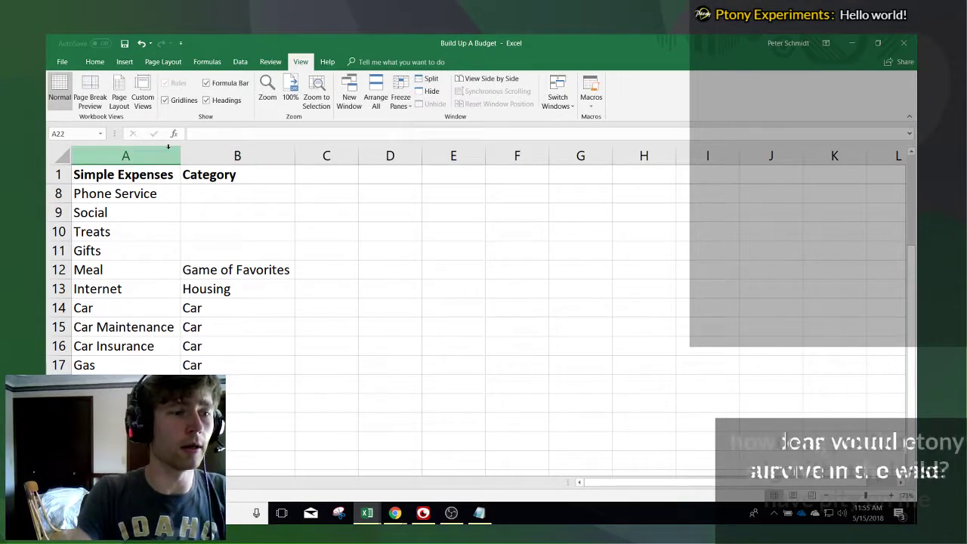
{"action": "double_click", "coordinate": [181, 155]}
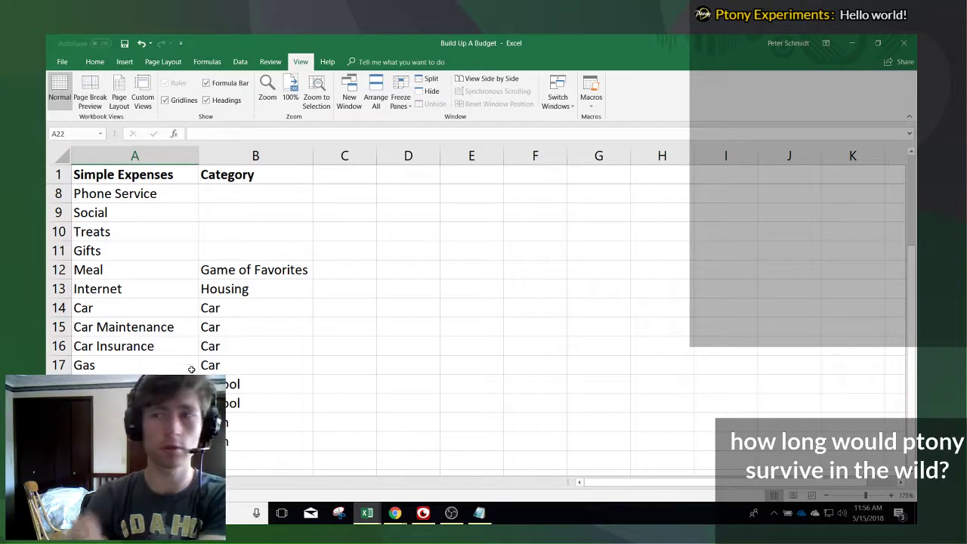
- Review the whole expense list and its categories for missing expenses and blank categories
{"action": "scroll", "coordinate": [192, 362], "scroll_direction": "up", "scroll_amount": 2}
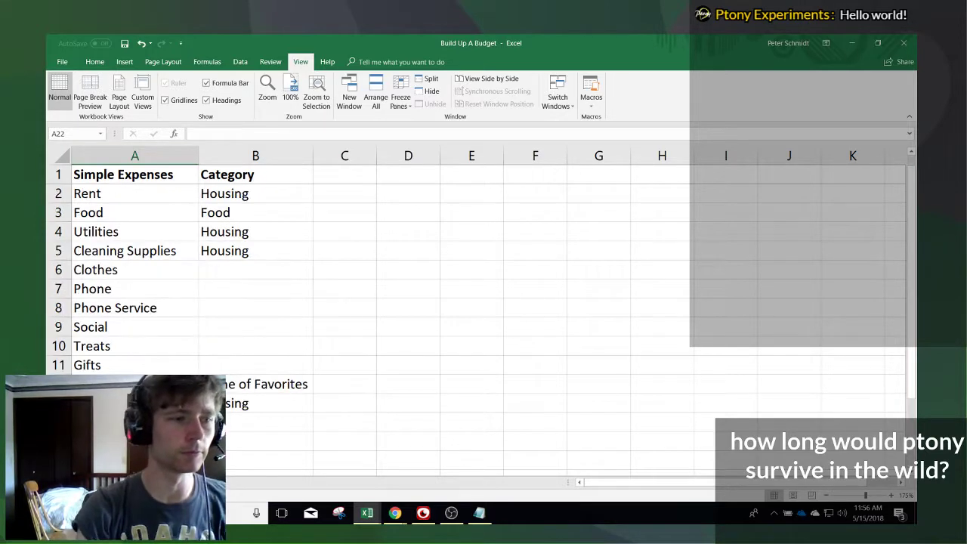
{"action": "scroll", "coordinate": [484, 318], "scroll_direction": "down", "scroll_amount": 9}
{"action": "scroll", "coordinate": [484, 318], "scroll_direction": "up", "scroll_amount": 6}
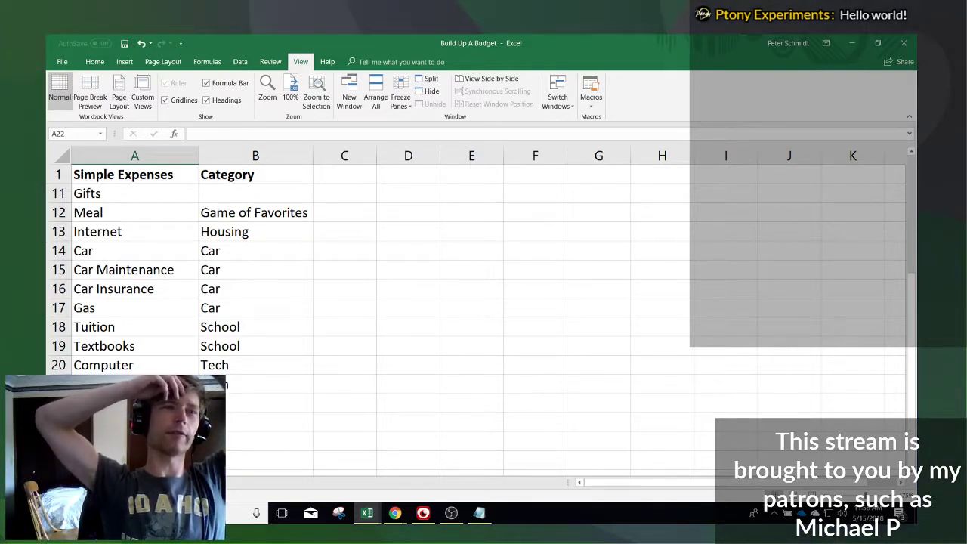
{"action": "scroll", "coordinate": [377, 280], "scroll_direction": "up", "scroll_amount": 3}
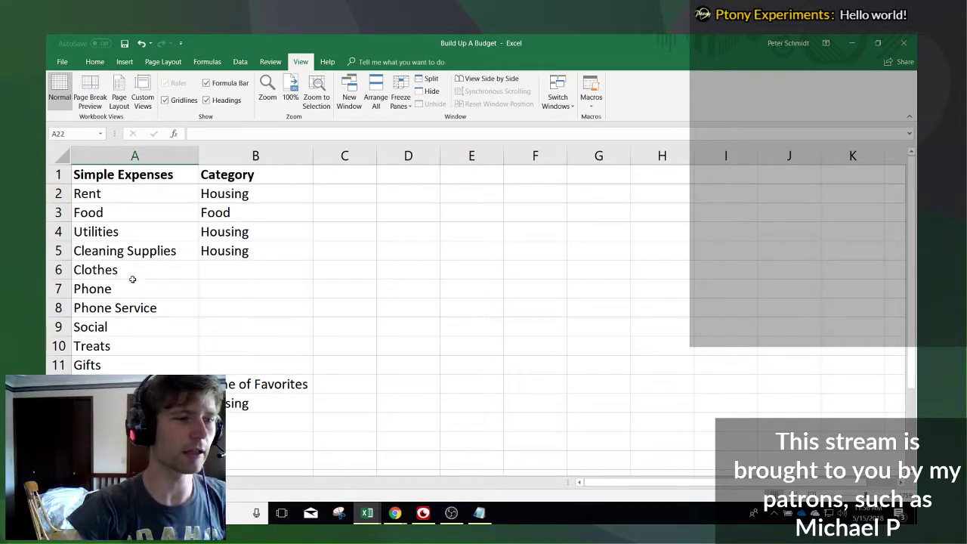
{"action": "scroll", "coordinate": [144, 327], "scroll_direction": "down", "scroll_amount": 2}
{"action": "scroll", "coordinate": [143, 326], "scroll_direction": "up", "scroll_amount": 2}
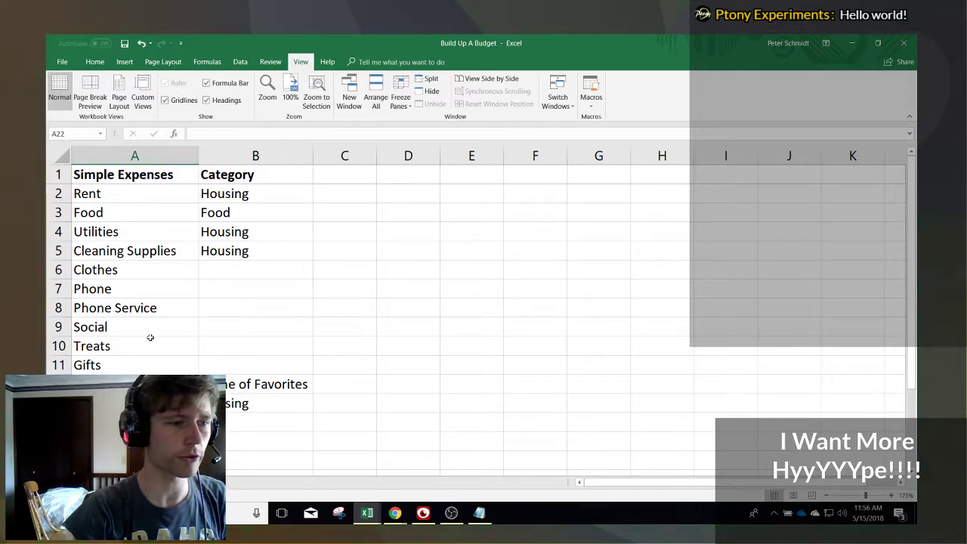
{"action": "scroll", "coordinate": [152, 362], "scroll_direction": "down", "scroll_amount": 4}
{"action": "scroll", "coordinate": [154, 356], "scroll_direction": "up", "scroll_amount": 4}
{"action": "scroll", "coordinate": [152, 350], "scroll_direction": "down", "scroll_amount": 1}
{"action": "scroll", "coordinate": [154, 348], "scroll_direction": "up", "scroll_amount": 1}
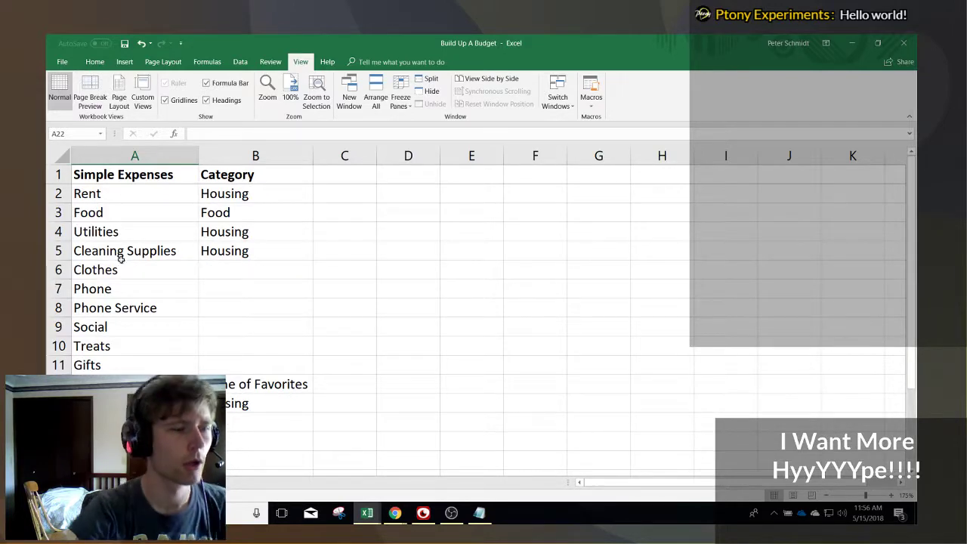
{"action": "scroll", "coordinate": [136, 266], "scroll_direction": "down", "scroll_amount": 1}
{"action": "scroll", "coordinate": [137, 266], "scroll_direction": "up", "scroll_amount": 1}
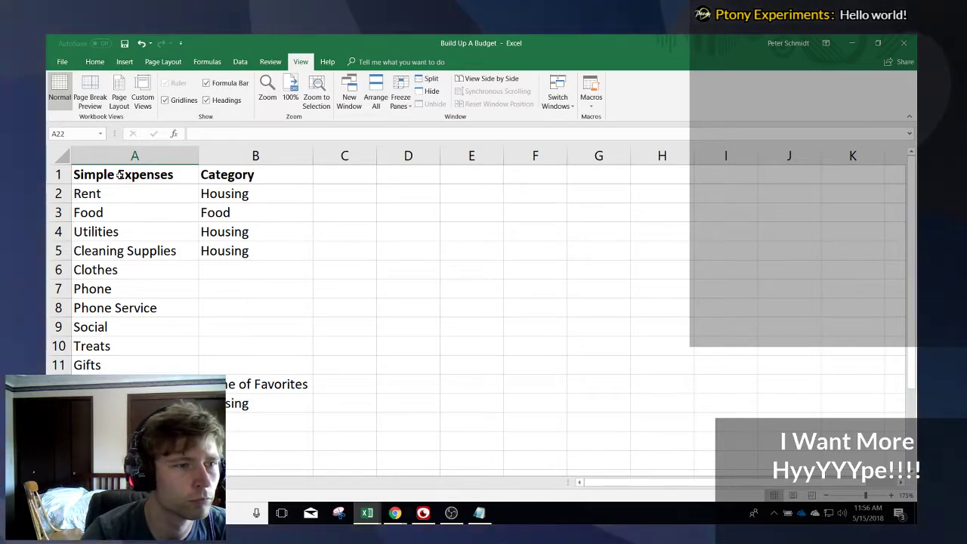
{"action": "scroll", "coordinate": [115, 332], "scroll_direction": "down", "scroll_amount": 2}
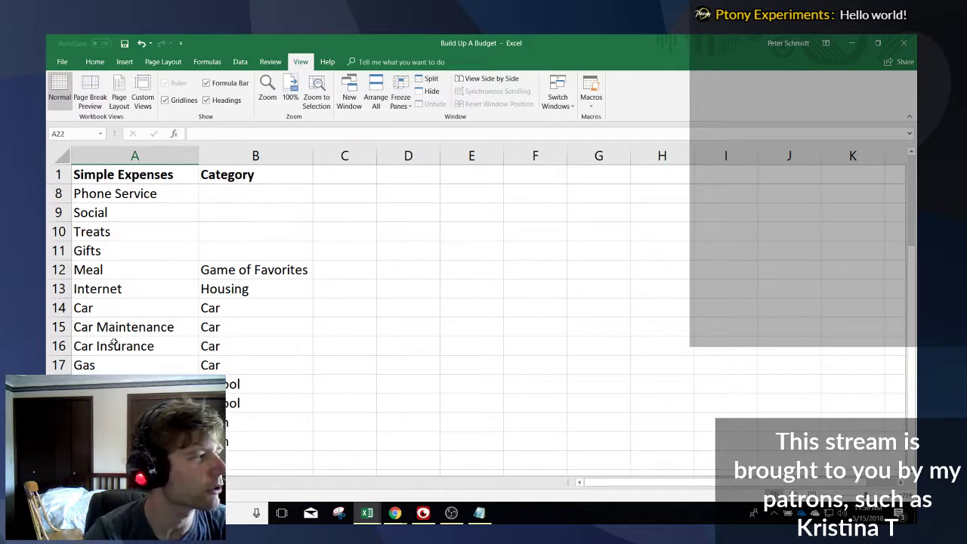
{"action": "scroll", "coordinate": [115, 342], "scroll_direction": "down", "scroll_amount": 8}
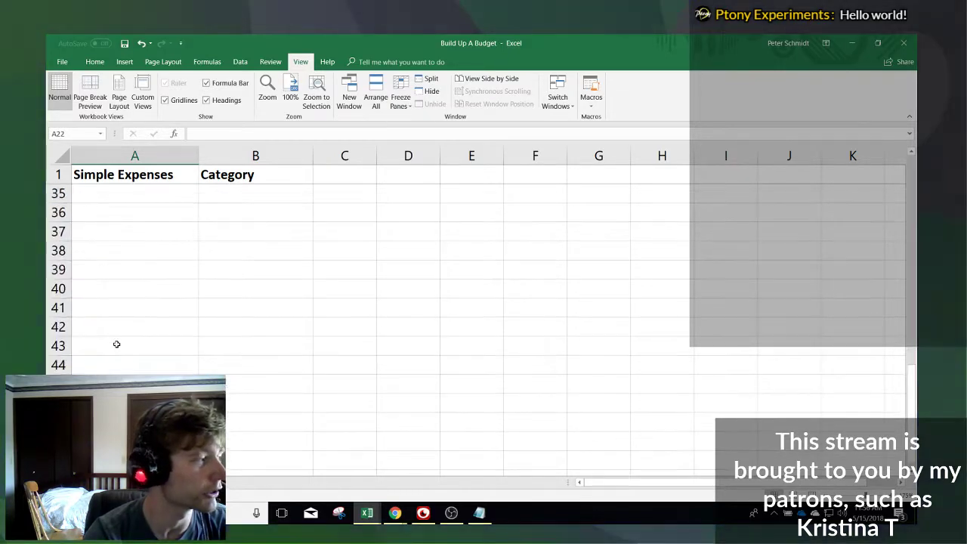
{"action": "scroll", "coordinate": [116, 342], "scroll_direction": "up", "scroll_amount": 9}
{"action": "scroll", "coordinate": [118, 345], "scroll_direction": "down", "scroll_amount": 3}
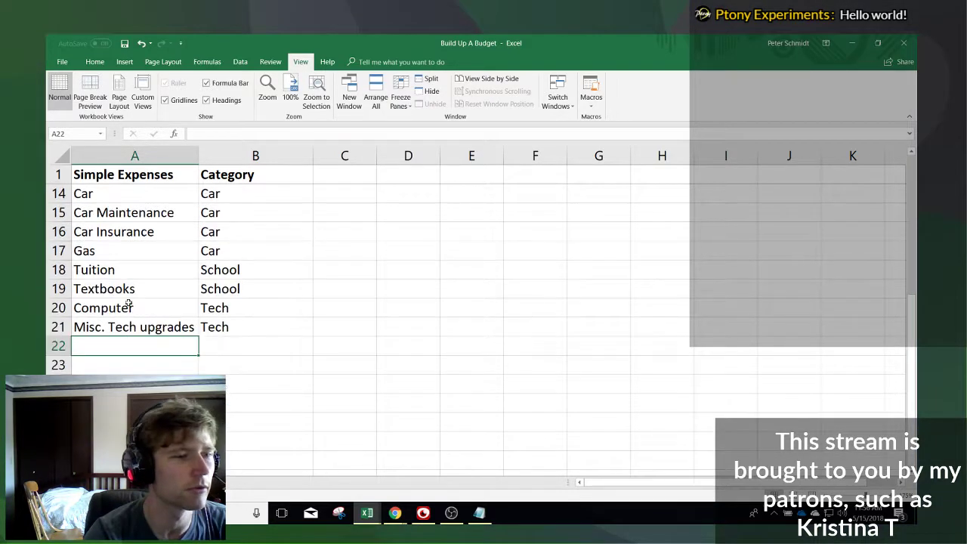
- Go over the school, phone and car entries in the expense list to see which groups still need categories
{"action": "scroll", "coordinate": [118, 345], "scroll_direction": "up", "scroll_amount": 1}
{"action": "left_click", "coordinate": [91, 333]}
{"action": "left_click_drag", "start_coordinate": [91, 347], "coordinate": [264, 340]}
{"action": "scroll", "coordinate": [201, 339], "scroll_direction": "up", "scroll_amount": 3}
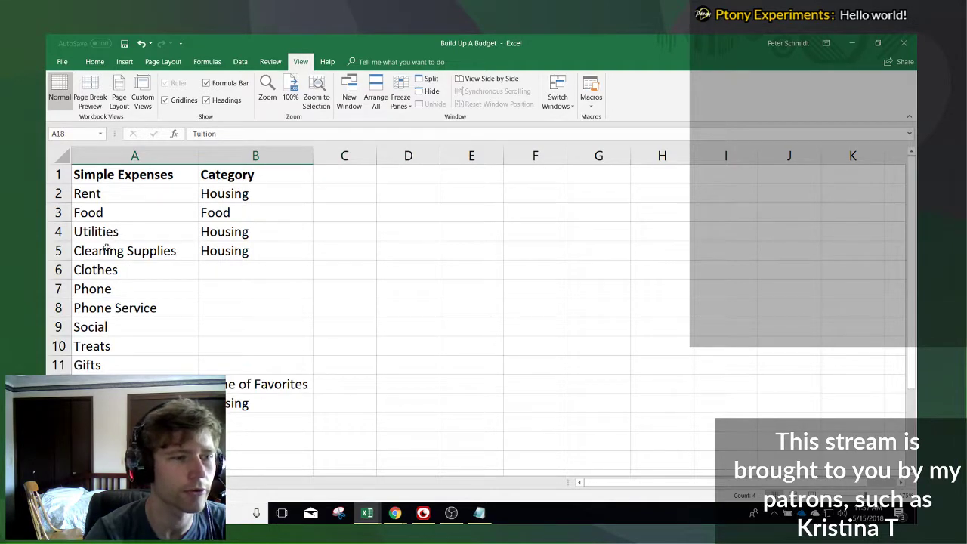
{"action": "left_click_drag", "start_coordinate": [106, 291], "coordinate": [105, 302]}
{"action": "scroll", "coordinate": [140, 329], "scroll_direction": "down", "scroll_amount": 3}
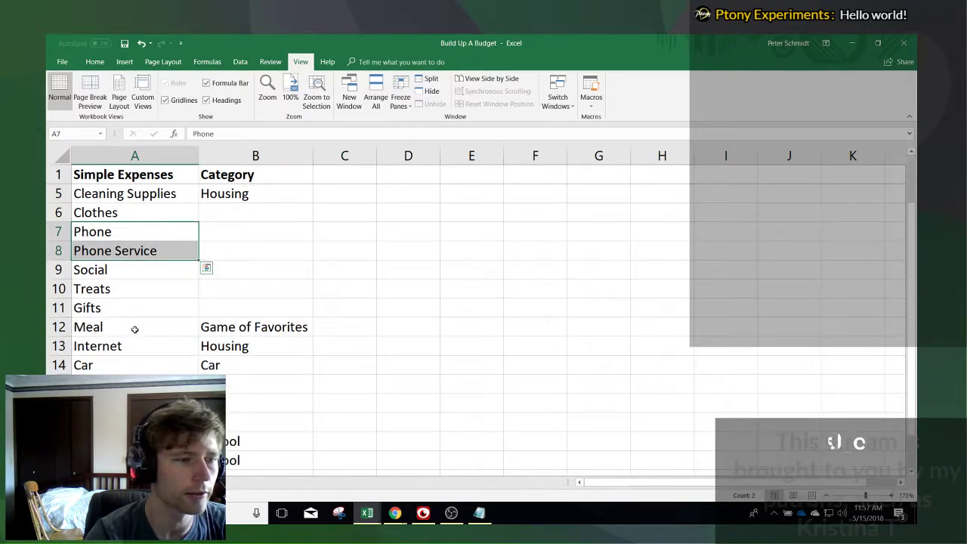
{"action": "left_click_drag", "start_coordinate": [148, 358], "coordinate": [216, 386]}
{"action": "left_click", "coordinate": [151, 404]}
{"action": "scroll", "coordinate": [151, 404], "scroll_direction": "up", "scroll_amount": 3}
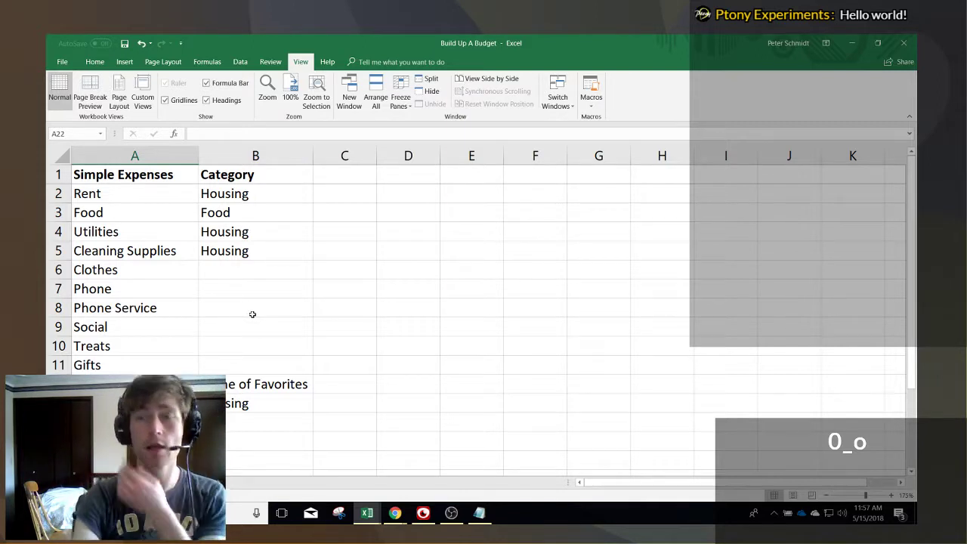
- Assign the category Self Care to the Clothes expense in B6
{"action": "left_click", "coordinate": [230, 267]}
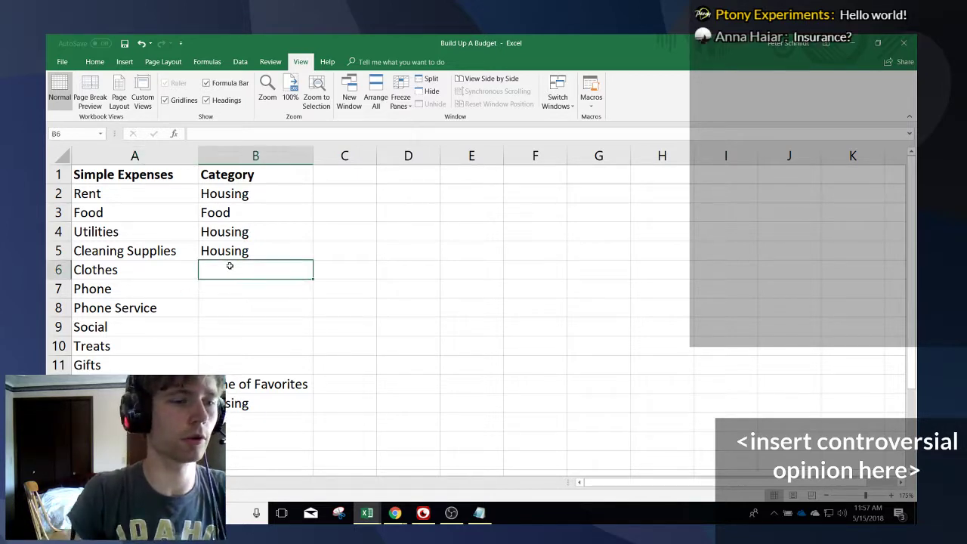
{"action": "type", "text": "Sel"}
{"action": "key", "text": "BackSpace"}
{"action": "key", "text": "BackSpace"}
{"action": "key", "text": "BackSpace"}
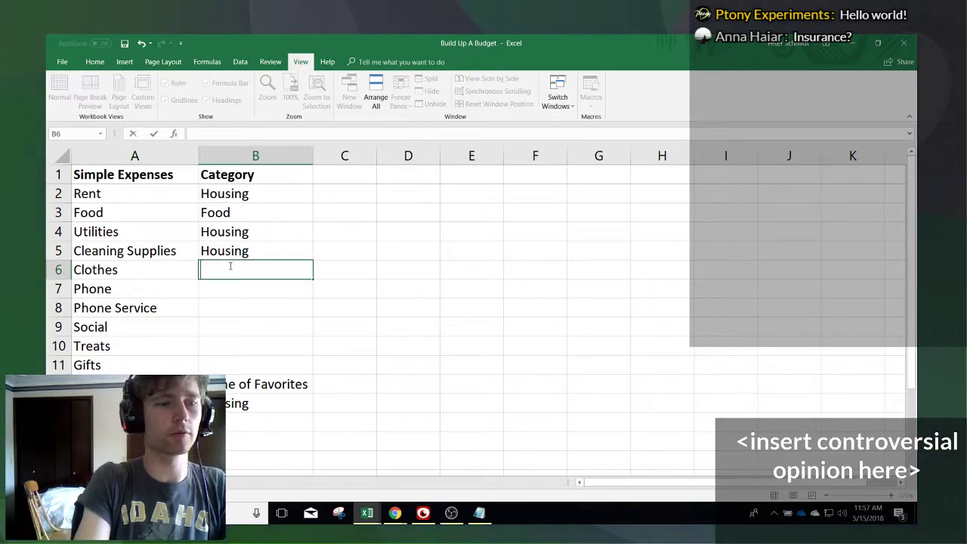
{"action": "type", "text": "Self Care"}
{"action": "key", "text": "Return"}
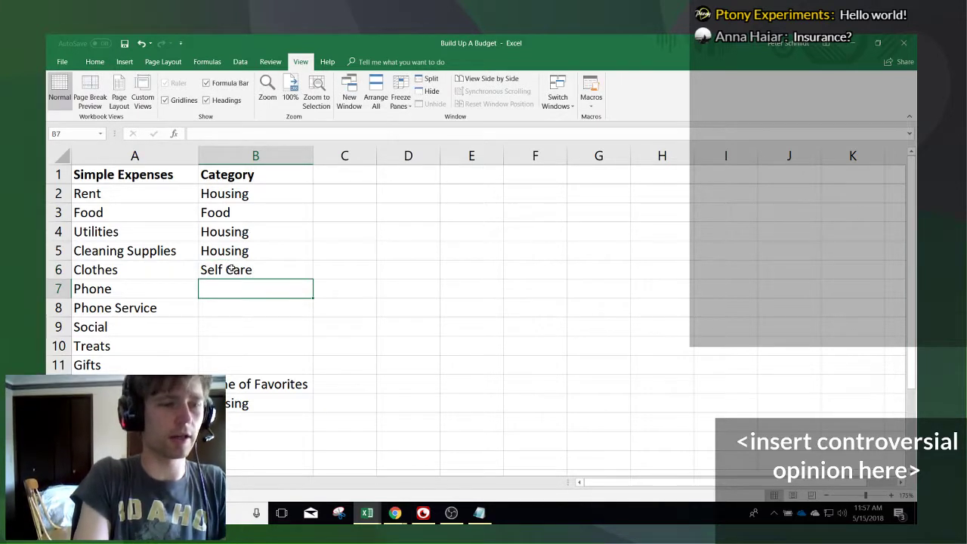
- Assign the category Communication to Phone in B7 and Phone Service in B8
{"action": "type", "text": "Communication"}
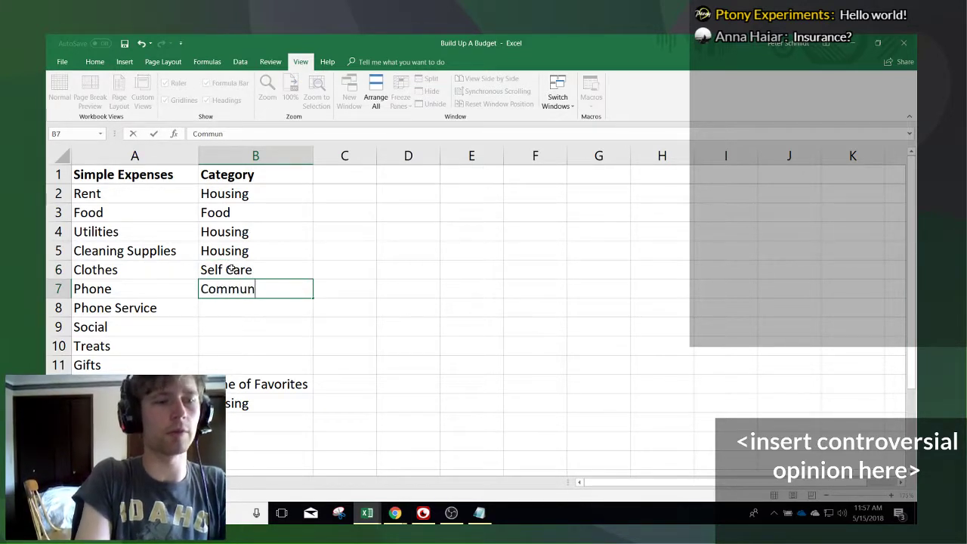
{"action": "key", "text": "Return"}
{"action": "type", "text": "Communication"}
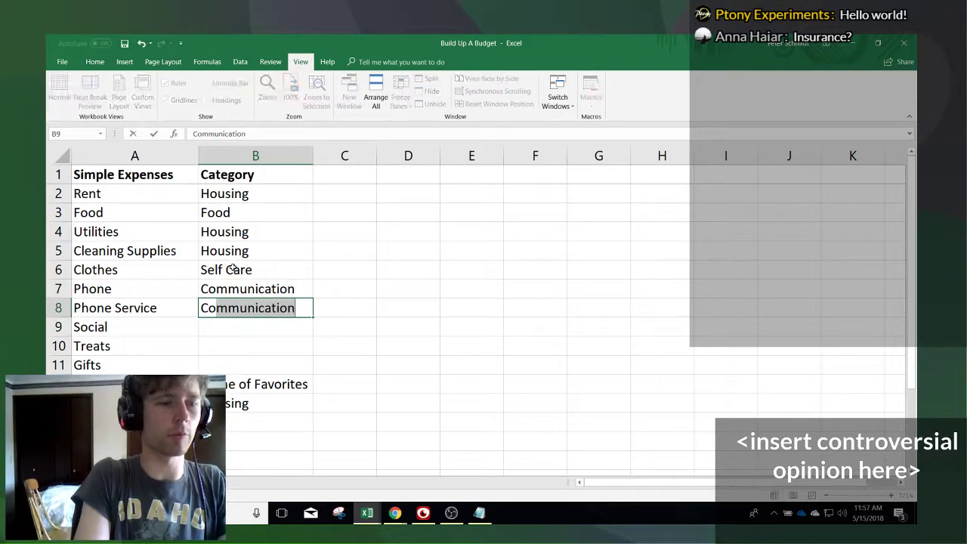
{"action": "key", "text": "Return"}
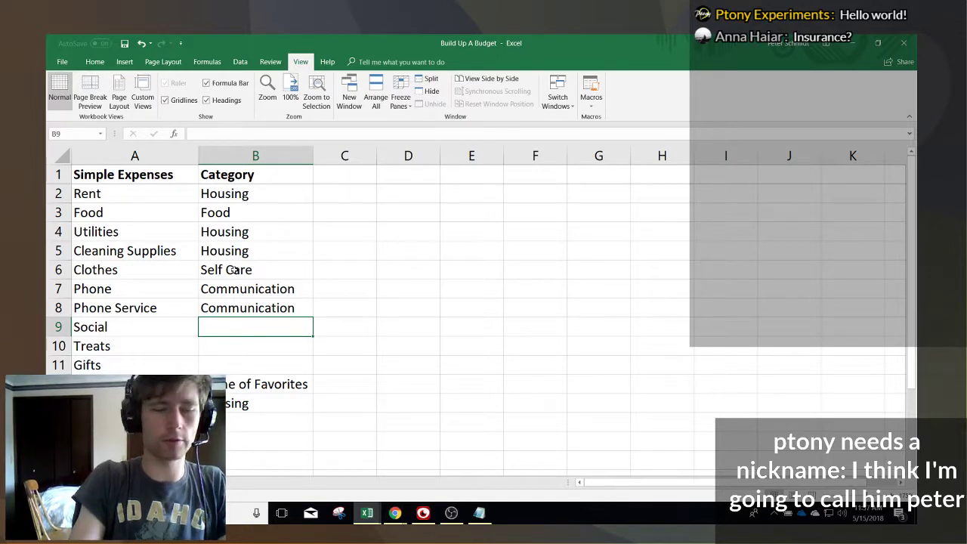
- Assign the category Self Care to Social, Treats and Gifts in B9 through B11
{"action": "type", "text": "Self Care"}
{"action": "key", "text": "Return"}
{"action": "type", "text": "S"}
{"action": "key", "text": "Return"}
{"action": "key", "text": "Up"}
{"action": "type", "text": "S"}
{"action": "key", "text": "Return"}
{"action": "type", "text": "S"}
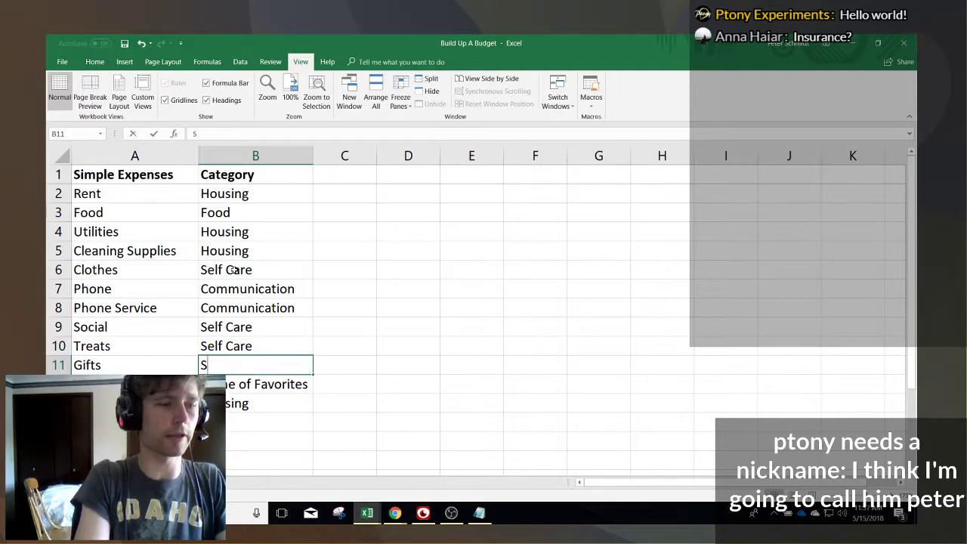
{"action": "key", "text": "Return"}
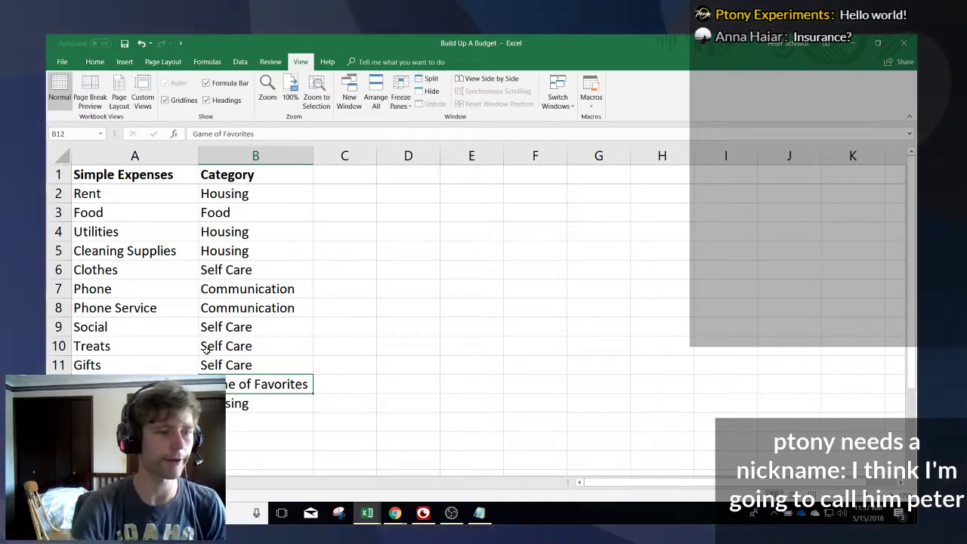
- Look through the full list of expenses and categories for anything still missing
{"action": "key", "text": "Up"}
{"action": "scroll", "coordinate": [226, 363], "scroll_direction": "down", "scroll_amount": 3}
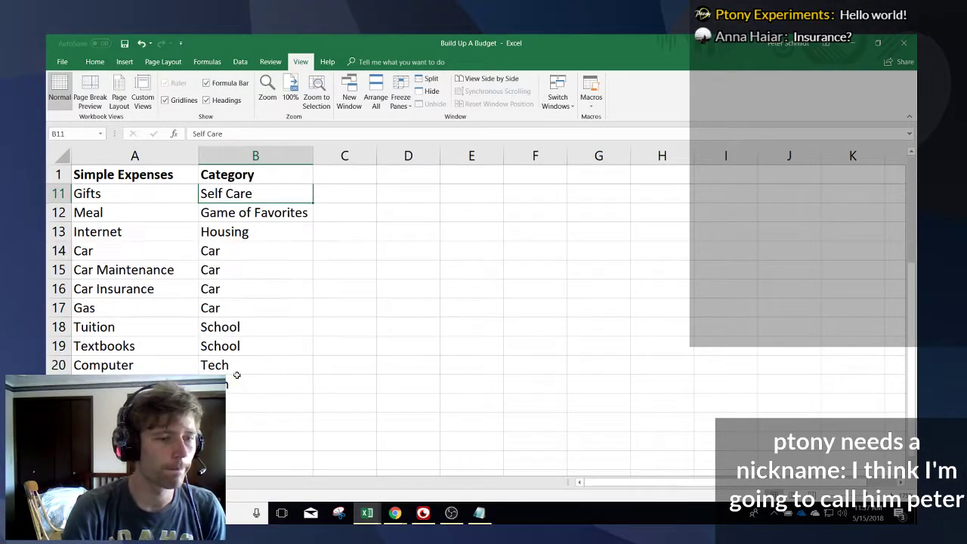
{"action": "scroll", "coordinate": [227, 363], "scroll_direction": "up", "scroll_amount": 3}
{"action": "scroll", "coordinate": [232, 380], "scroll_direction": "down", "scroll_amount": 3}
{"action": "scroll", "coordinate": [230, 378], "scroll_direction": "up", "scroll_amount": 3}
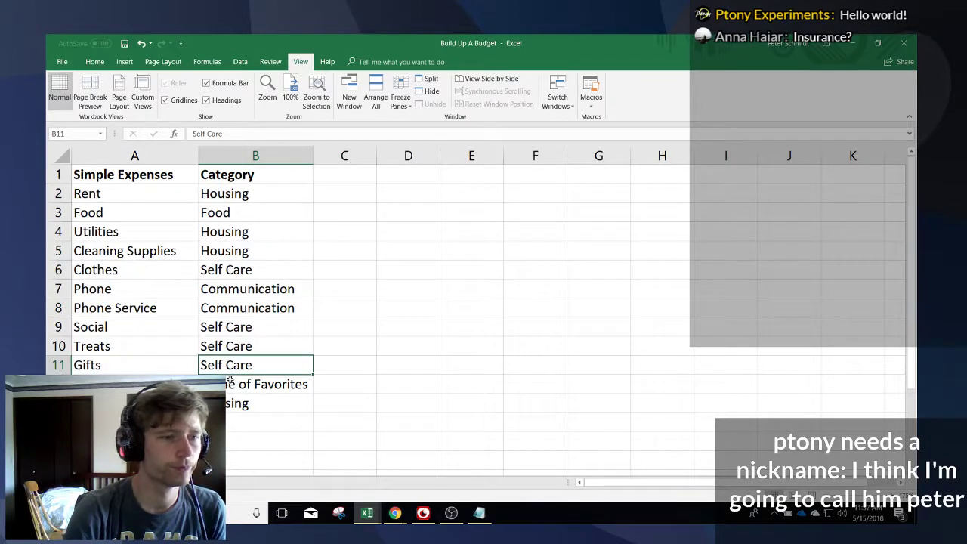
{"action": "scroll", "coordinate": [220, 342], "scroll_direction": "down", "scroll_amount": 5}
{"action": "scroll", "coordinate": [217, 347], "scroll_direction": "up", "scroll_amount": 5}
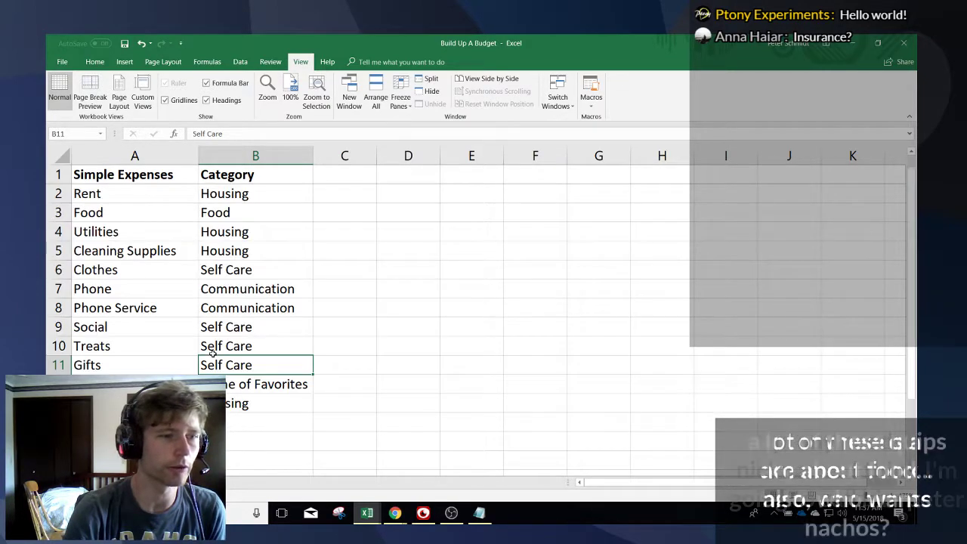
{"action": "scroll", "coordinate": [227, 340], "scroll_direction": "down", "scroll_amount": 3}
{"action": "scroll", "coordinate": [223, 340], "scroll_direction": "up", "scroll_amount": 3}
{"action": "scroll", "coordinate": [223, 340], "scroll_direction": "down", "scroll_amount": 3}
- Add the expense Health Insurance in A22 with the category How to Adult in B22
{"action": "left_click", "coordinate": [134, 404]}
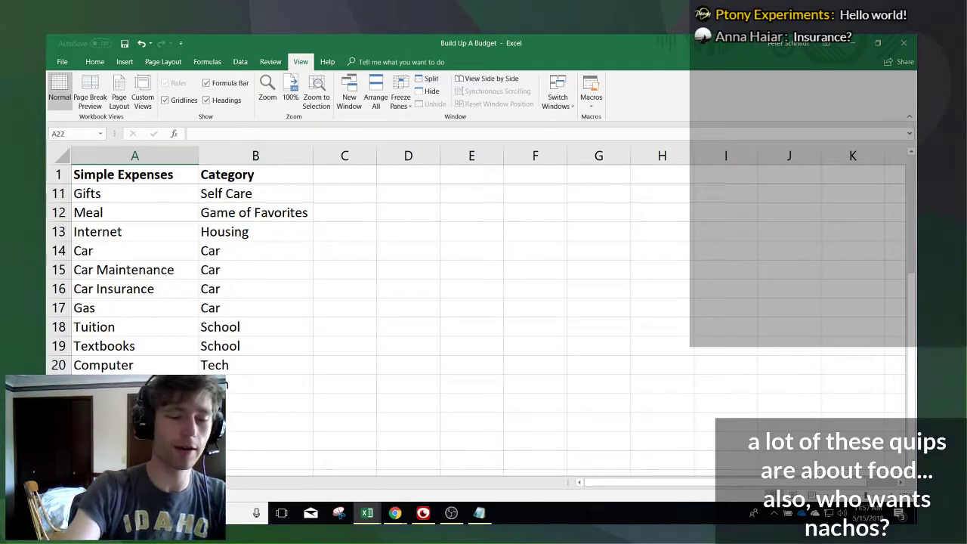
{"action": "type", "text": "Health Insurac"}
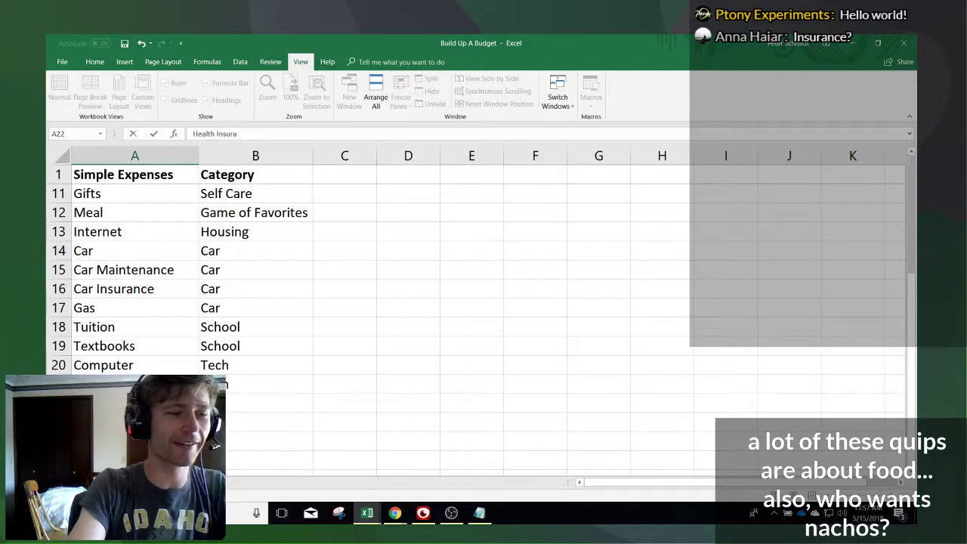
{"action": "key", "text": "Tab"}
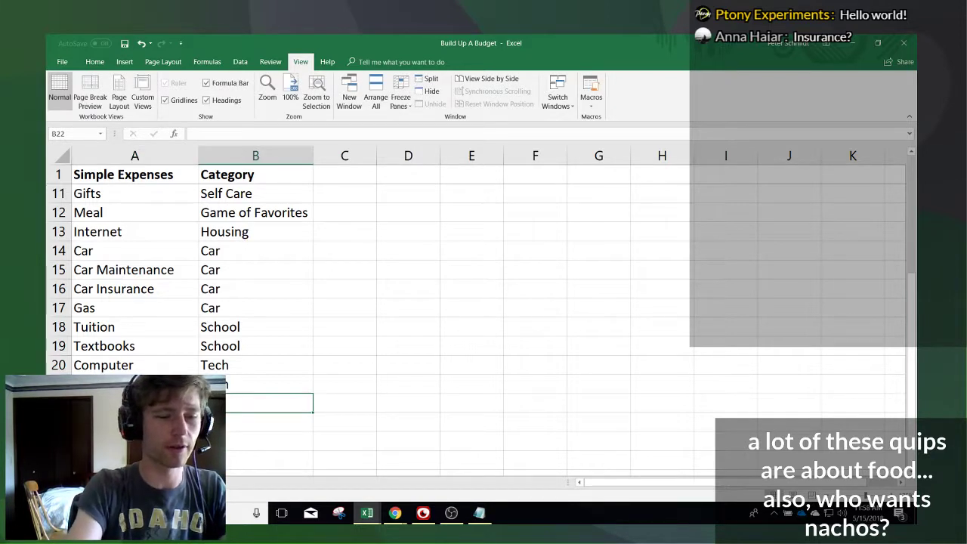
{"action": "type", "text": "Adult"}
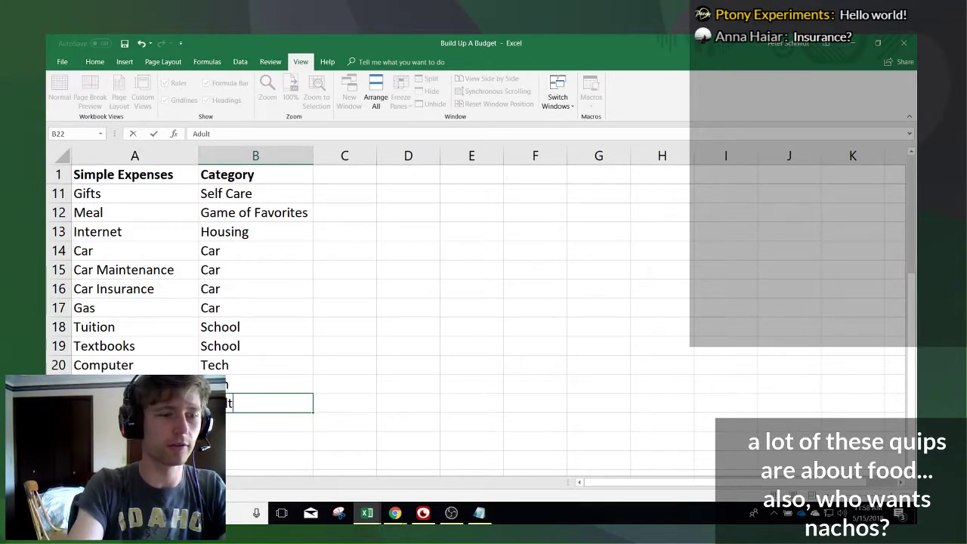
{"action": "type", "text": "l"}
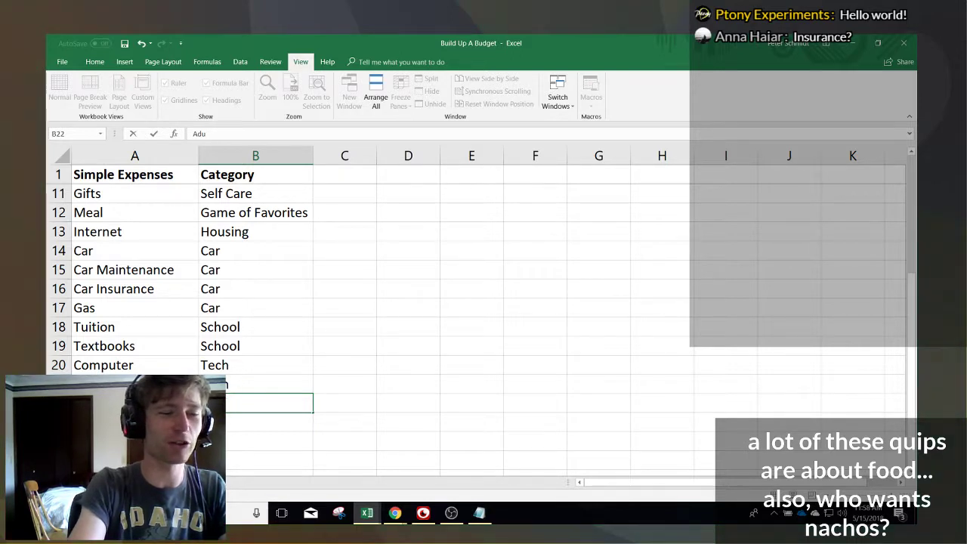
{"action": "key", "text": "BackSpace"}
{"action": "key", "text": "BackSpace"}
{"action": "key", "text": "BackSpace"}
{"action": "key", "text": "BackSpace"}
{"action": "type", "text": "How to"}
{"action": "type", "text": " Adult"}
{"action": "key", "text": "Return"}
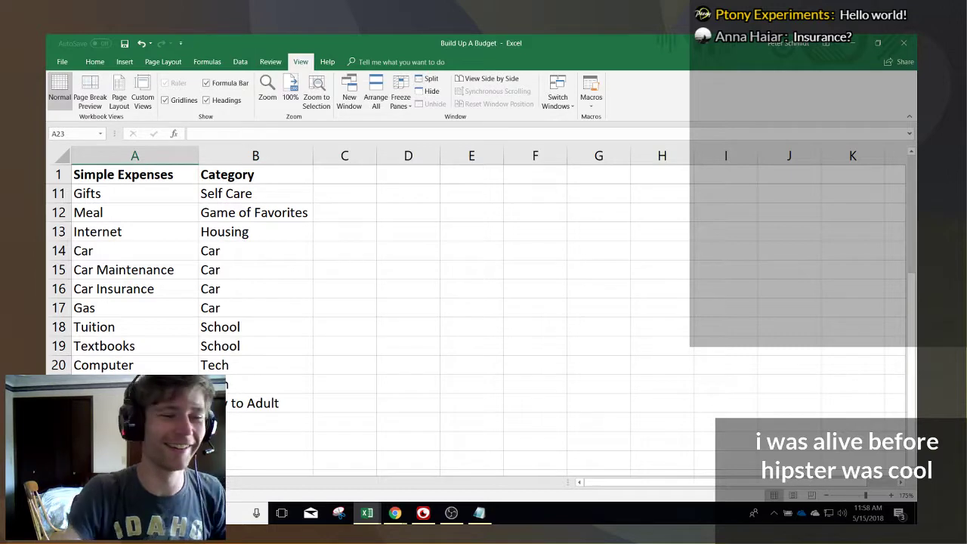
- Add the column header Qty per Year in cell C1
{"action": "scroll", "coordinate": [200, 302], "scroll_direction": "up", "scroll_amount": 3}
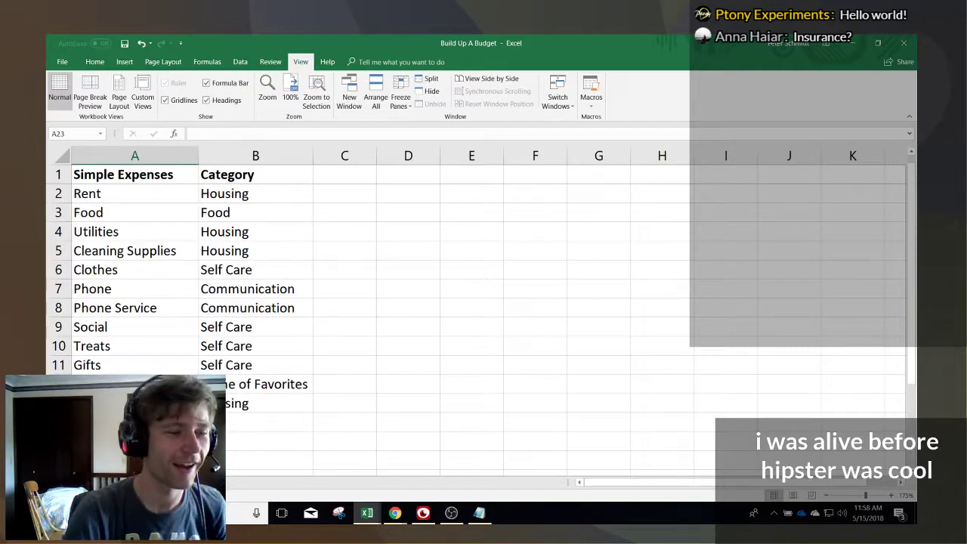
{"action": "left_click", "coordinate": [334, 173]}
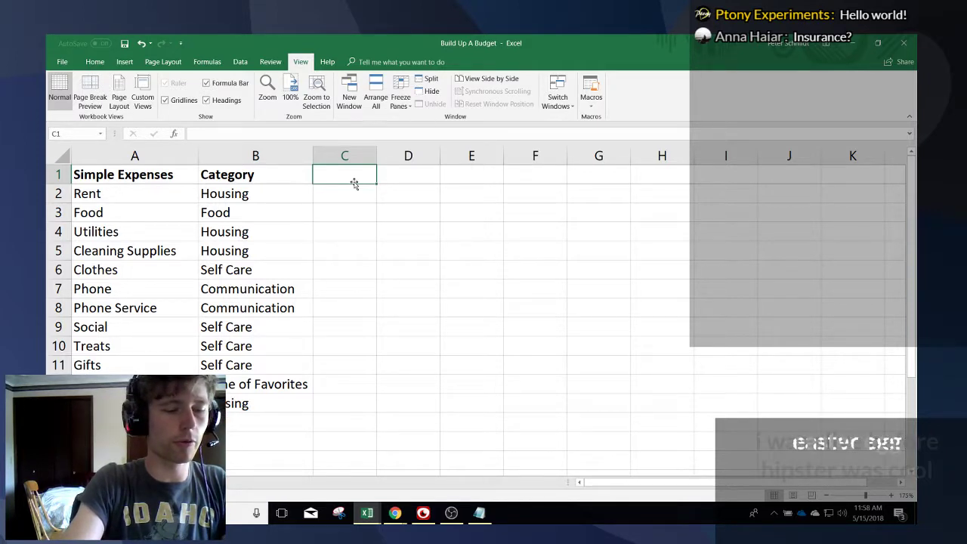
{"action": "type", "text": "Qty of C"}
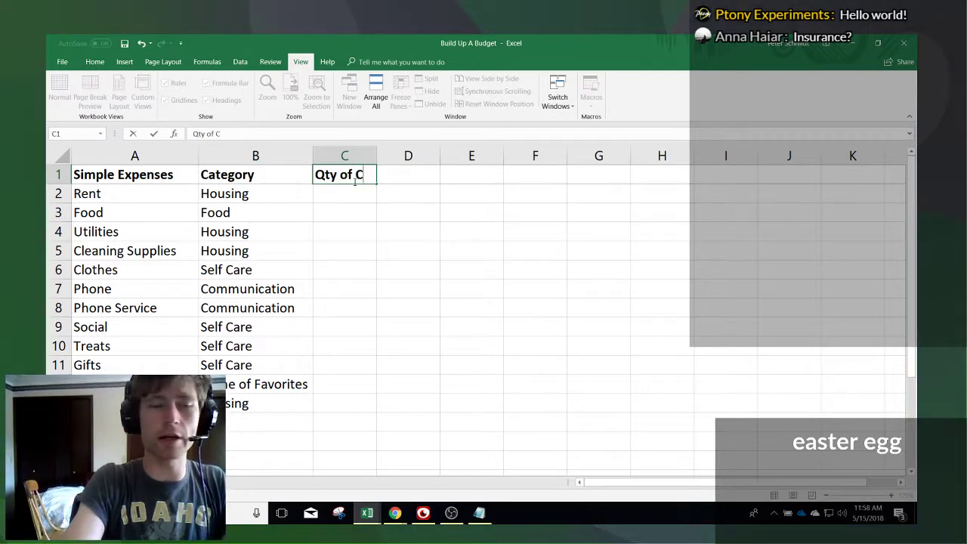
{"action": "key", "text": "BackSpace"}
{"action": "type", "text": "Years"}
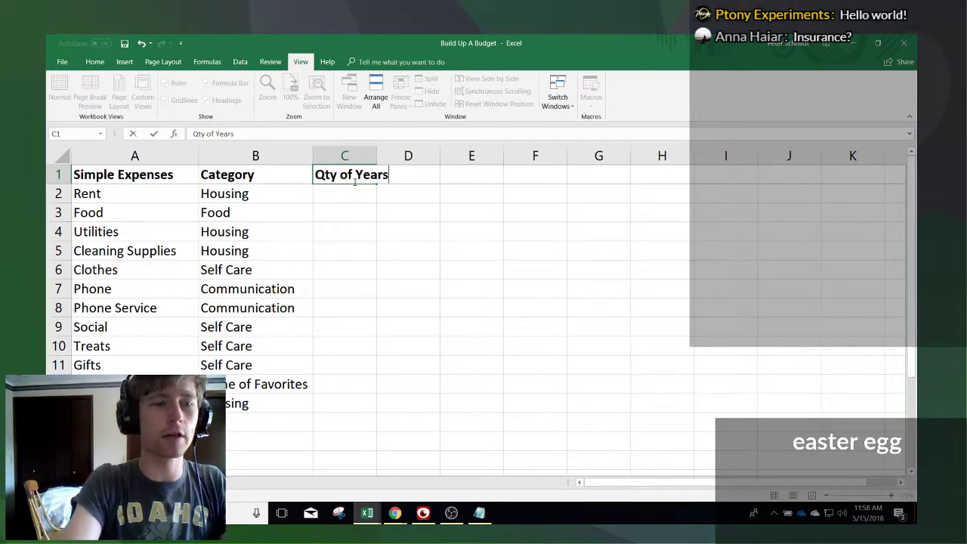
{"action": "key", "text": "BackSpace"}
{"action": "key", "text": "BackSpace"}
{"action": "key", "text": "BackSpace"}
{"action": "key", "text": "BackSpace"}
{"action": "key", "text": "BackSpace"}
{"action": "key", "text": "BackSpace"}
{"action": "key", "text": "BackSpace"}
{"action": "key", "text": "BackSpace"}
{"action": "type", "text": "per Year"}
{"action": "key", "text": "Tab"}
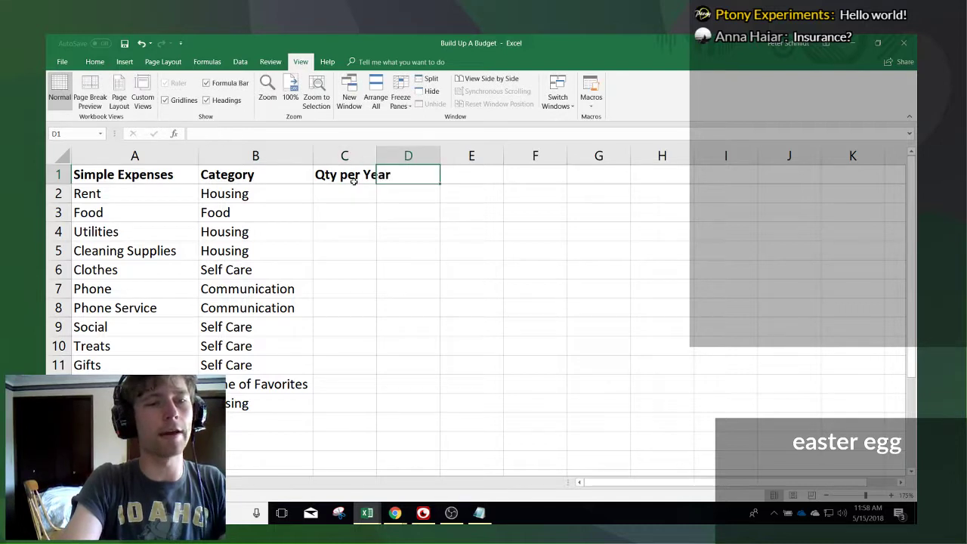
- Add the header Qty of Years in D1 and autofit the widths of columns C and D
{"action": "type", "text": "Qty"}
{"action": "type", "text": "Years"}
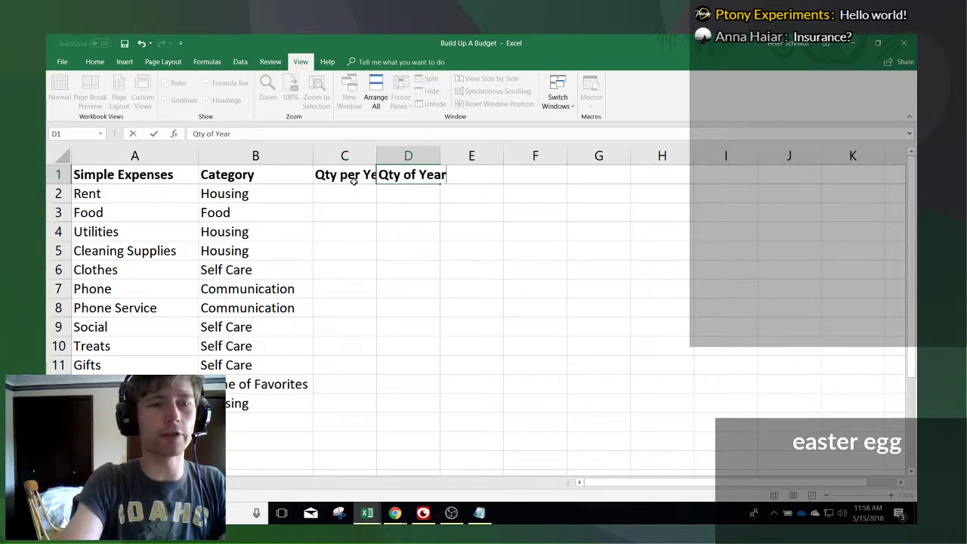
{"action": "left_click", "coordinate": [353, 189]}
{"action": "double_click", "coordinate": [376, 155]}
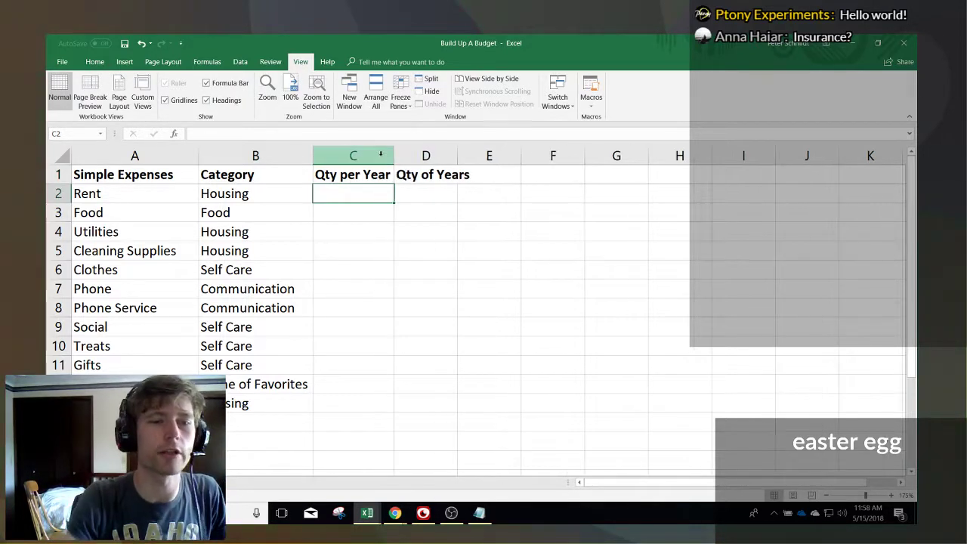
{"action": "double_click", "coordinate": [458, 157]}
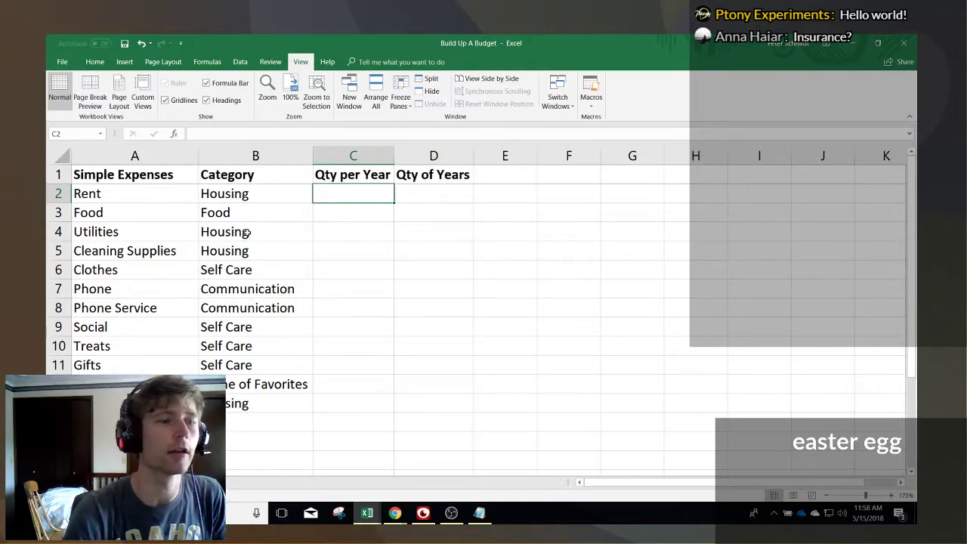
- Set the quantity per year for Rent to 12 in cell C2
{"action": "left_click", "coordinate": [125, 195]}
{"action": "left_click", "coordinate": [261, 191]}
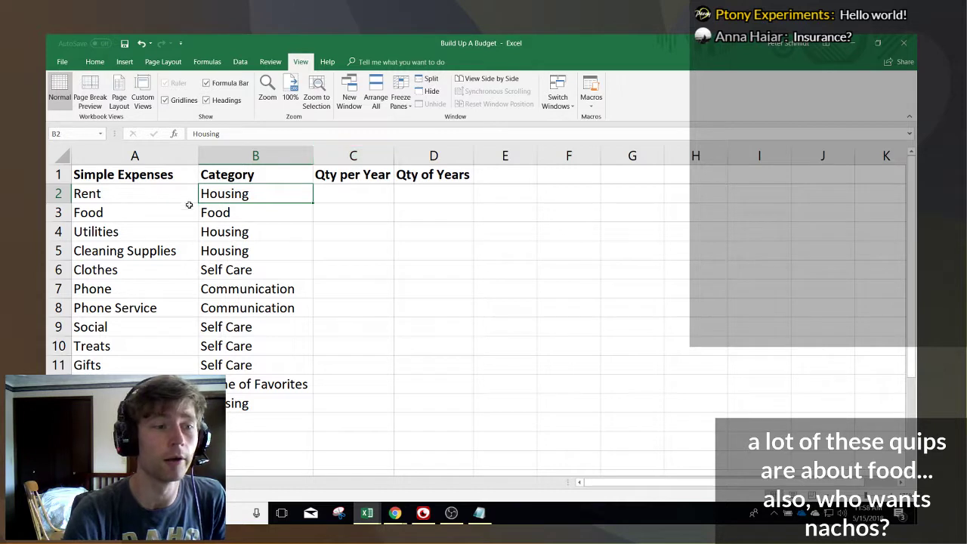
{"action": "left_click", "coordinate": [130, 194]}
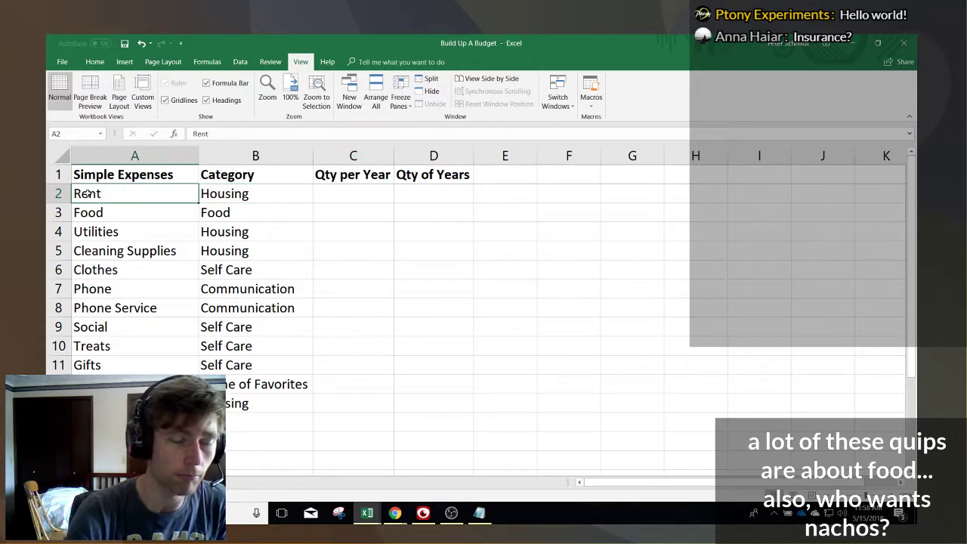
{"action": "double_click", "coordinate": [356, 194]}
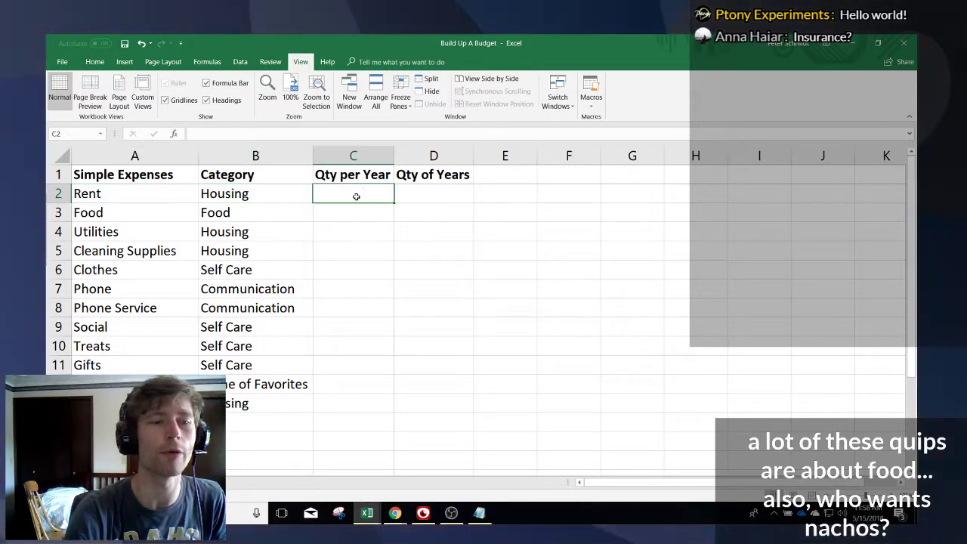
{"action": "type", "text": "12"}
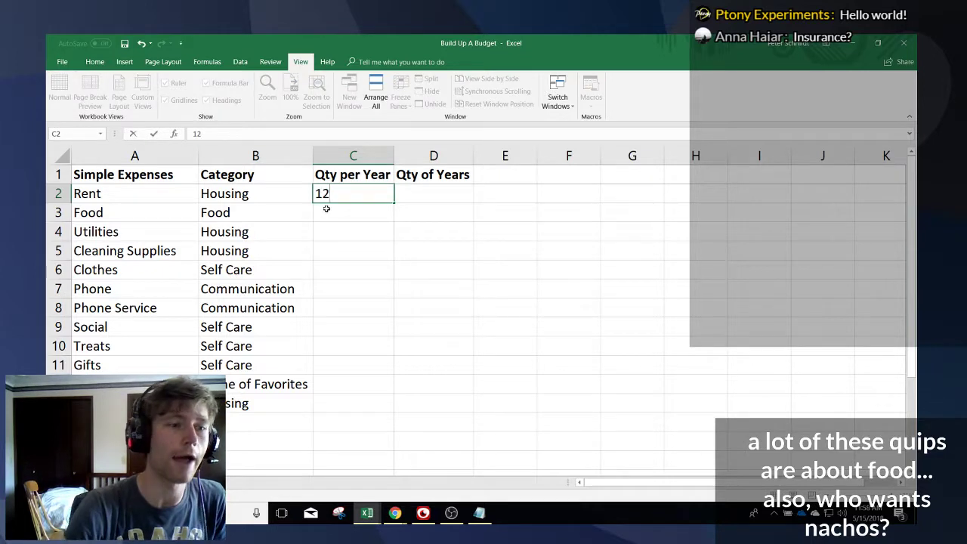
{"action": "key", "text": "Return"}
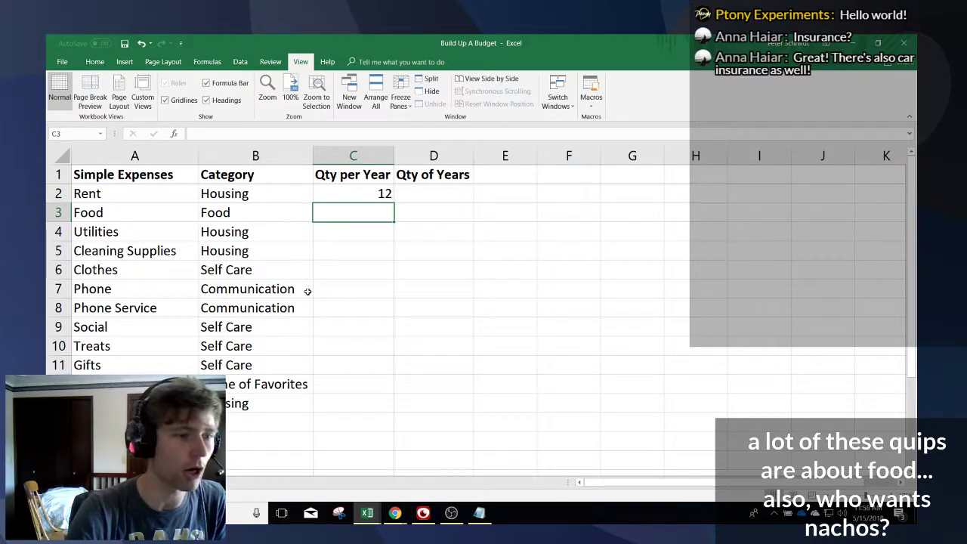
- Check the Car Insurance entry and its category in row 16, and return to Rent's yearly quantity in C2
{"action": "scroll", "coordinate": [309, 290], "scroll_direction": "down", "scroll_amount": 2}
{"action": "left_click", "coordinate": [115, 346]}
{"action": "left_click", "coordinate": [259, 345]}
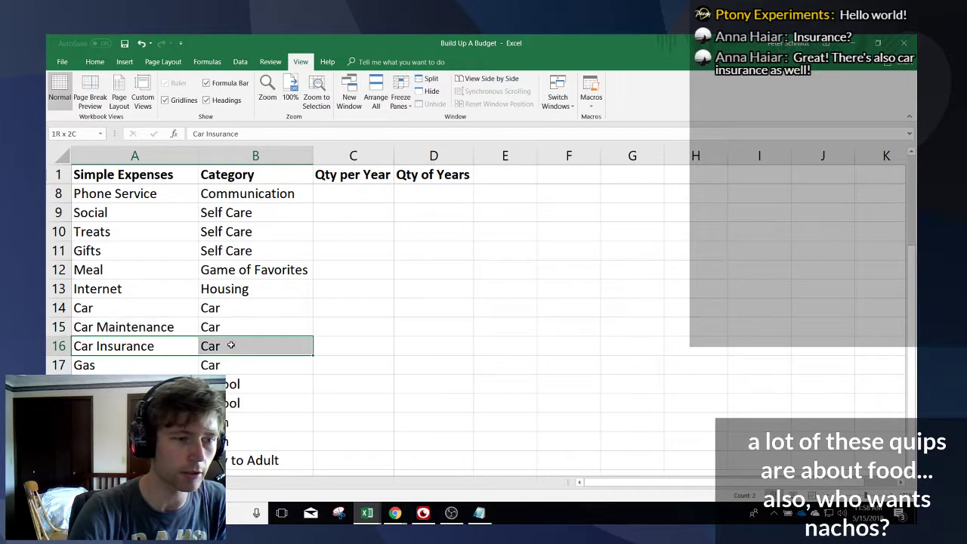
{"action": "scroll", "coordinate": [318, 309], "scroll_direction": "up", "scroll_amount": 2}
{"action": "left_click", "coordinate": [352, 214]}
{"action": "left_click", "coordinate": [350, 198]}
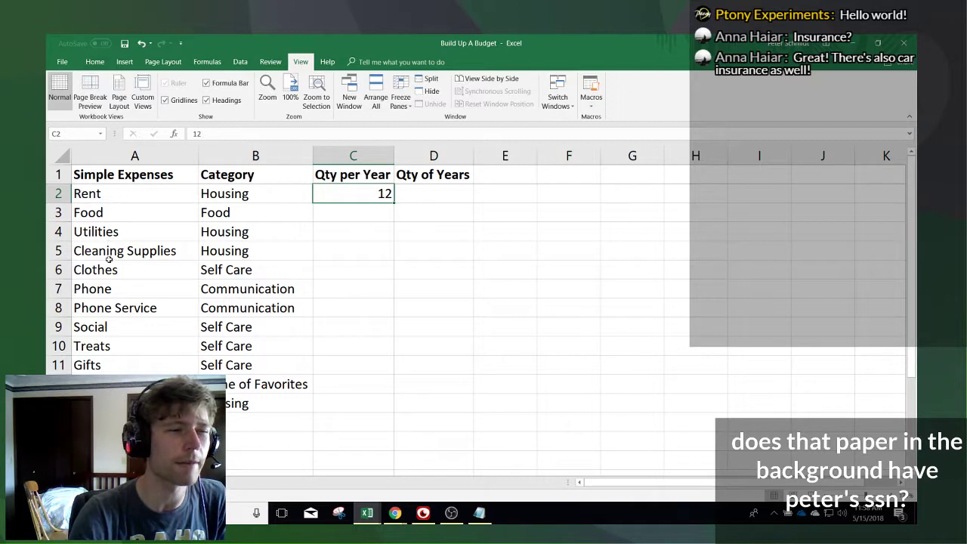
- Set the quantity of years for Phone to 2 in cell D7
{"action": "left_click", "coordinate": [95, 291]}
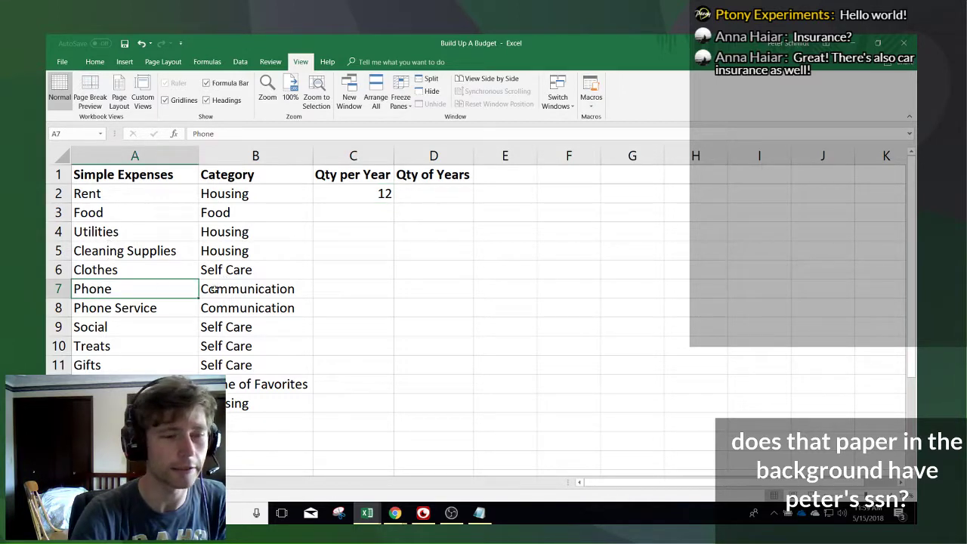
{"action": "left_click", "coordinate": [410, 283]}
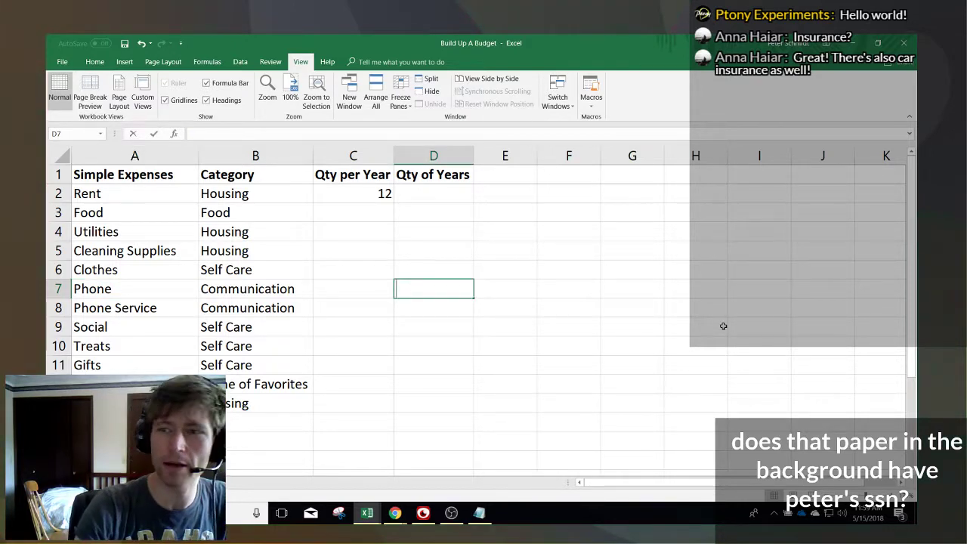
{"action": "type", "text": "2"}
{"action": "key", "text": "Return"}
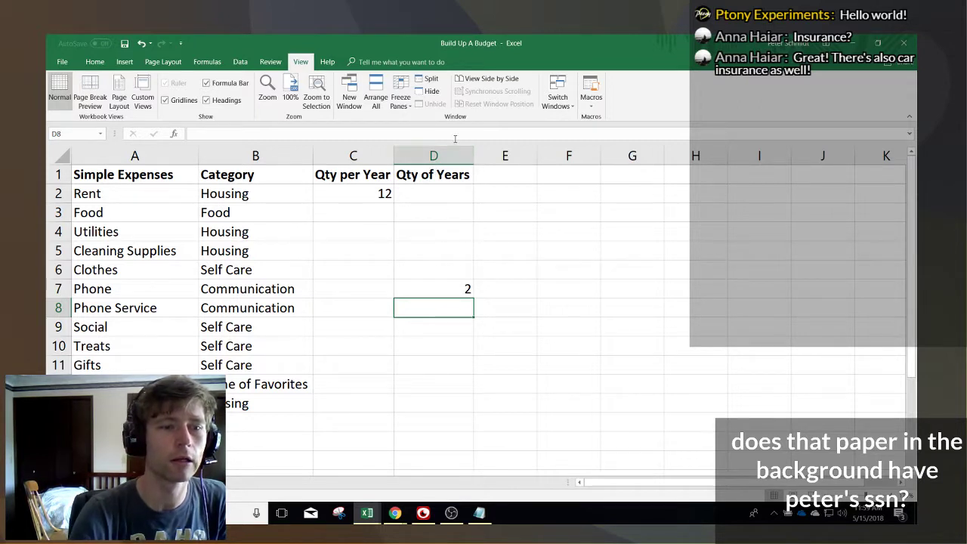
- Center the contents of columns A through D horizontally
{"action": "left_click_drag", "start_coordinate": [355, 175], "coordinate": [396, 175]}
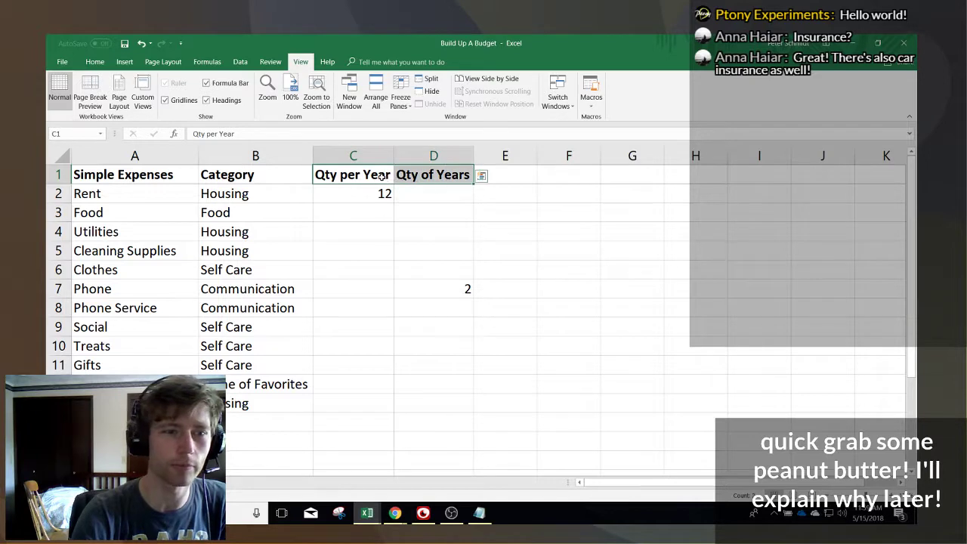
{"action": "left_click", "coordinate": [382, 176]}
{"action": "left_click", "coordinate": [413, 175]}
{"action": "left_click", "coordinate": [387, 176]}
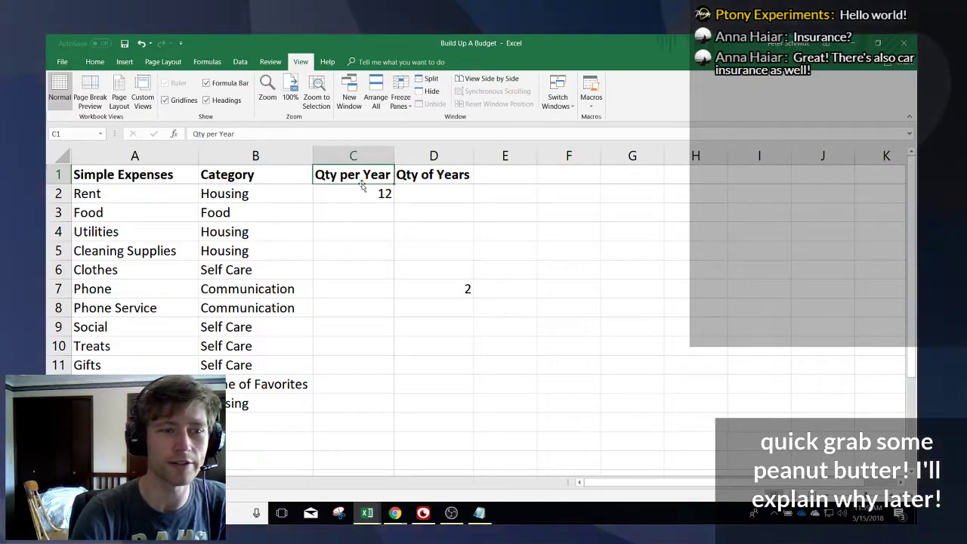
{"action": "left_click_drag", "start_coordinate": [417, 156], "coordinate": [140, 157]}
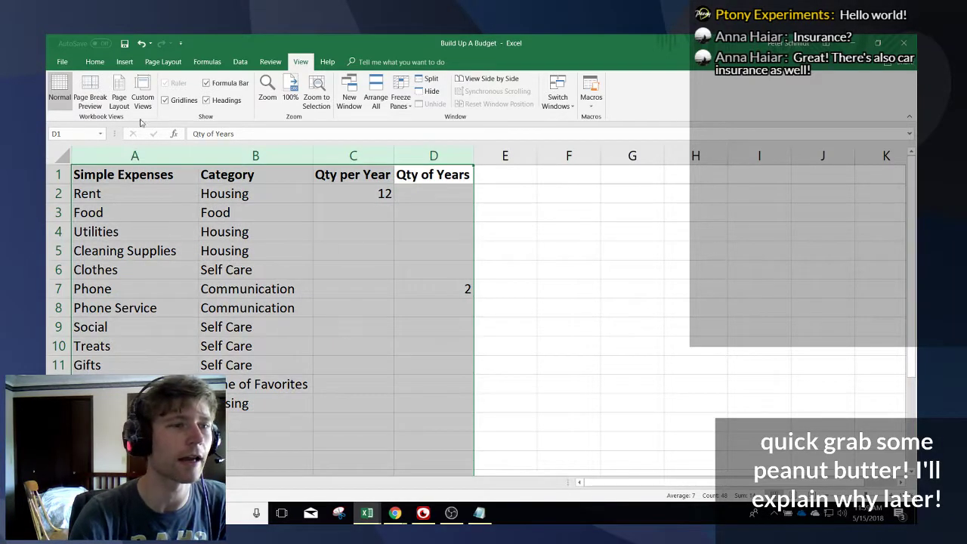
{"action": "left_click", "coordinate": [94, 61]}
{"action": "left_click", "coordinate": [257, 100]}
{"action": "left_click", "coordinate": [376, 276]}
{"action": "scroll", "coordinate": [347, 315], "scroll_direction": "down", "scroll_amount": 1}
{"action": "scroll", "coordinate": [347, 315], "scroll_direction": "down", "scroll_amount": 8}
{"action": "scroll", "coordinate": [345, 317], "scroll_direction": "up", "scroll_amount": 9}
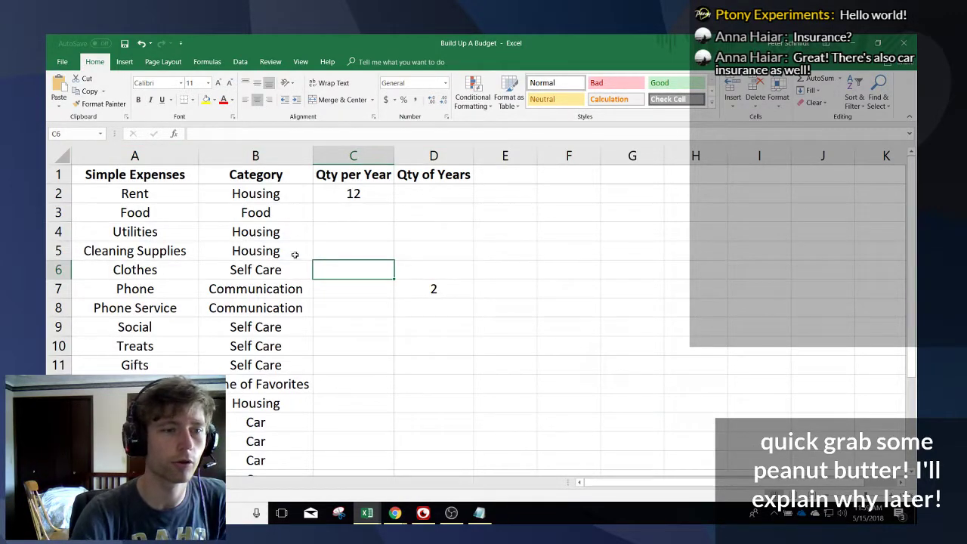
- Enter the yearly quantities 52 for Food, 12 for Utilities and 6 for Cleaning Supplies in C3:C5
{"action": "left_click", "coordinate": [372, 205]}
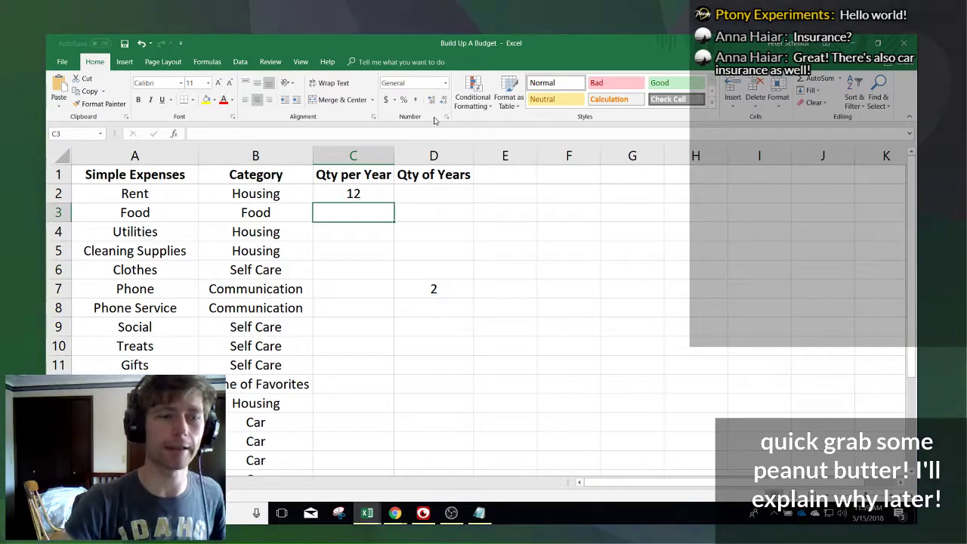
{"action": "type", "text": "52"}
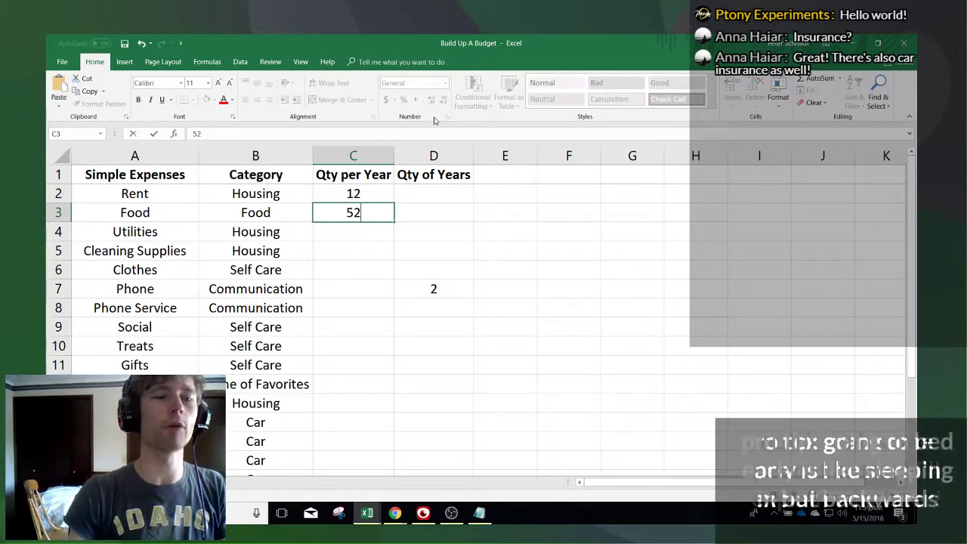
{"action": "key", "text": "Return"}
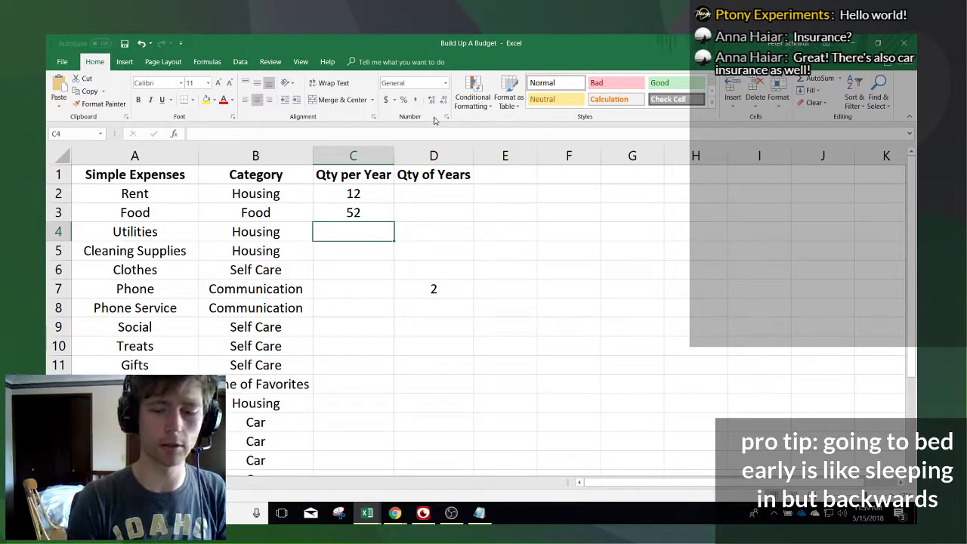
{"action": "type", "text": "12"}
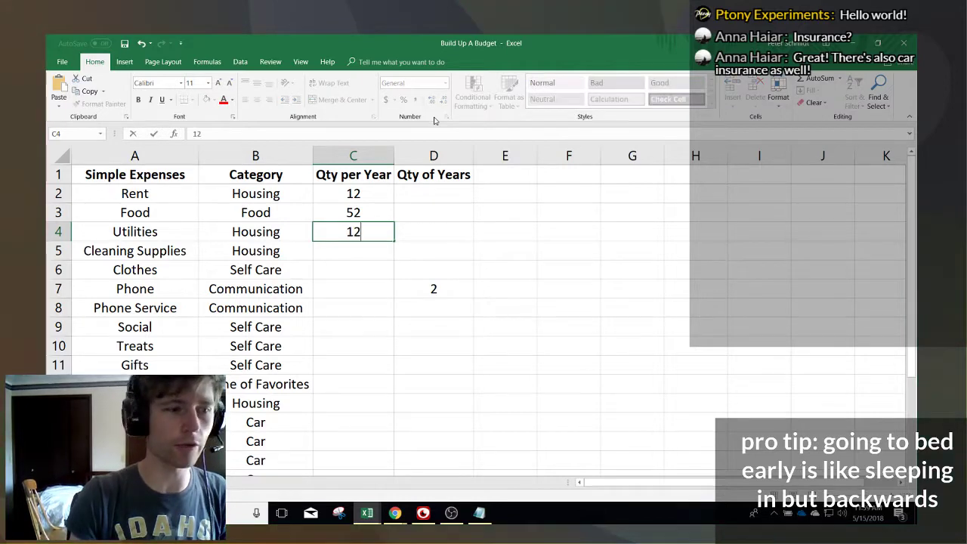
{"action": "key", "text": "Return"}
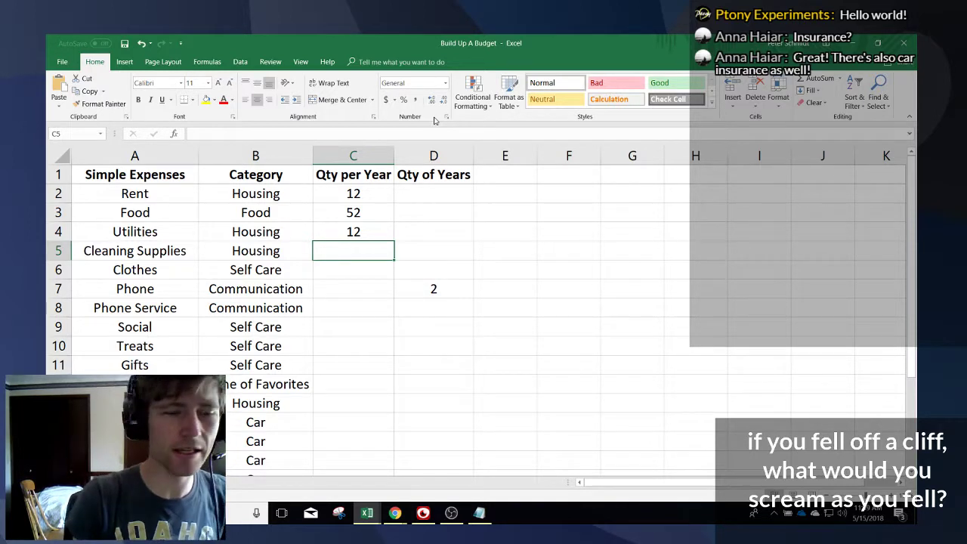
{"action": "type", "text": "6"}
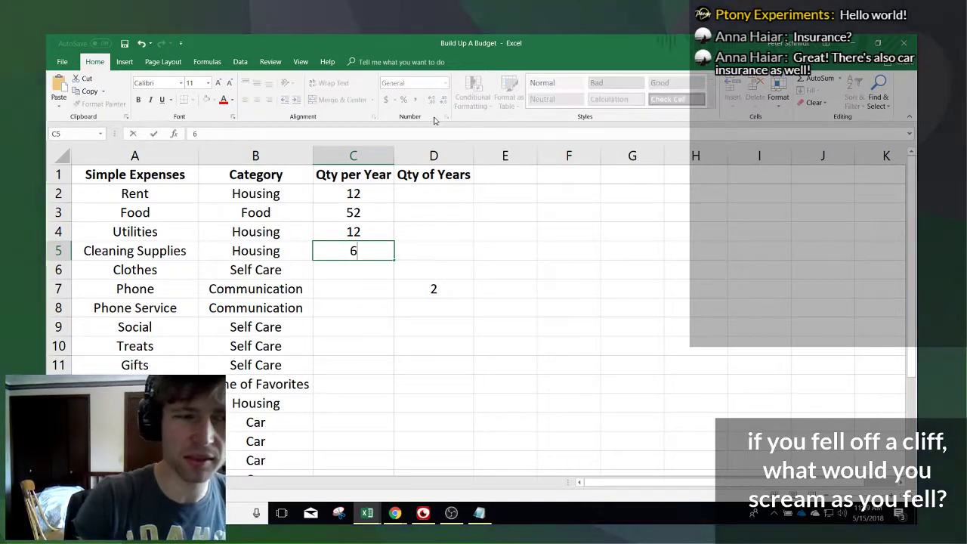
{"action": "key", "text": "Return"}
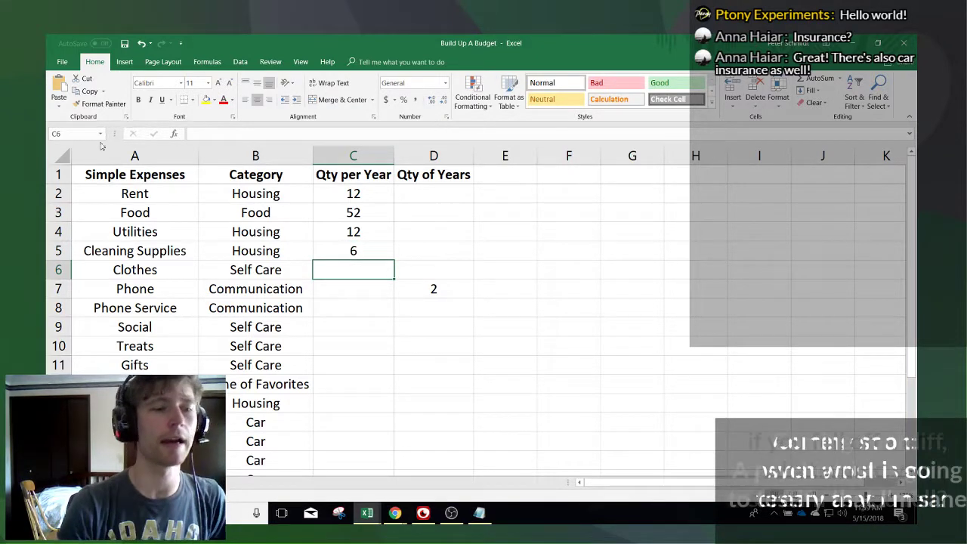
{"action": "left_click", "coordinate": [159, 247]}
{"action": "left_click_drag", "start_coordinate": [183, 267], "coordinate": [215, 260]}
{"action": "left_click", "coordinate": [189, 251]}
{"action": "left_click", "coordinate": [184, 269]}
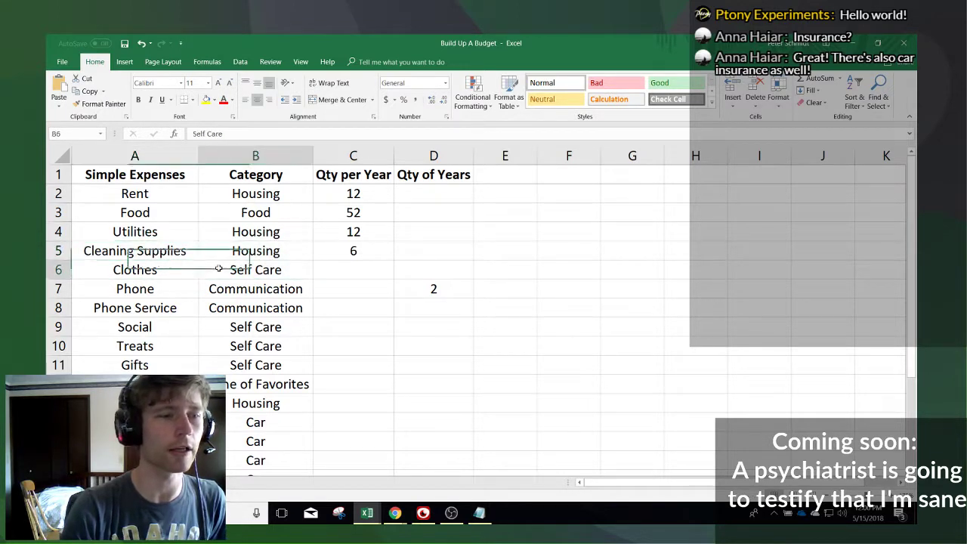
{"action": "left_click", "coordinate": [347, 263]}
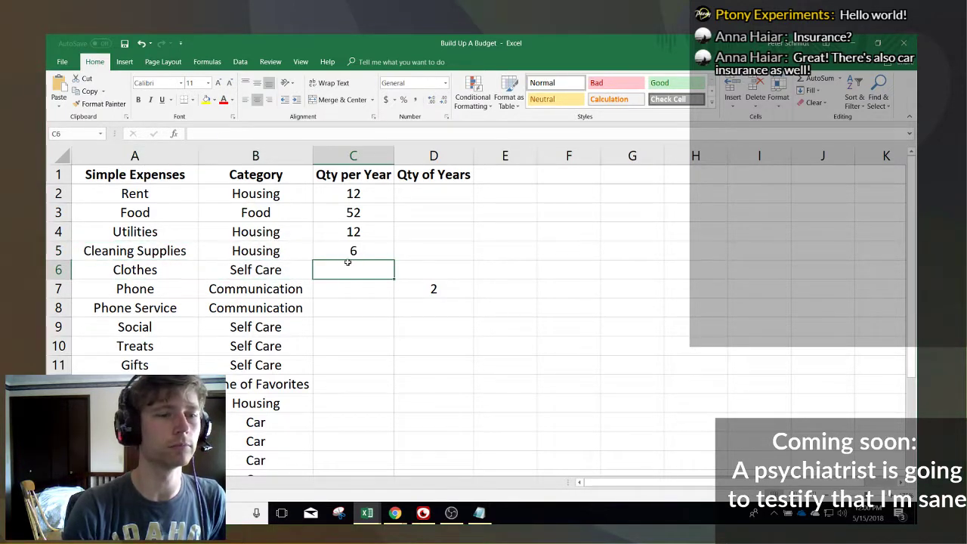
- Add a Furniture expense in row 23 below Health Insurance with the category Housing
{"action": "scroll", "coordinate": [219, 300], "scroll_direction": "down", "scroll_amount": 7}
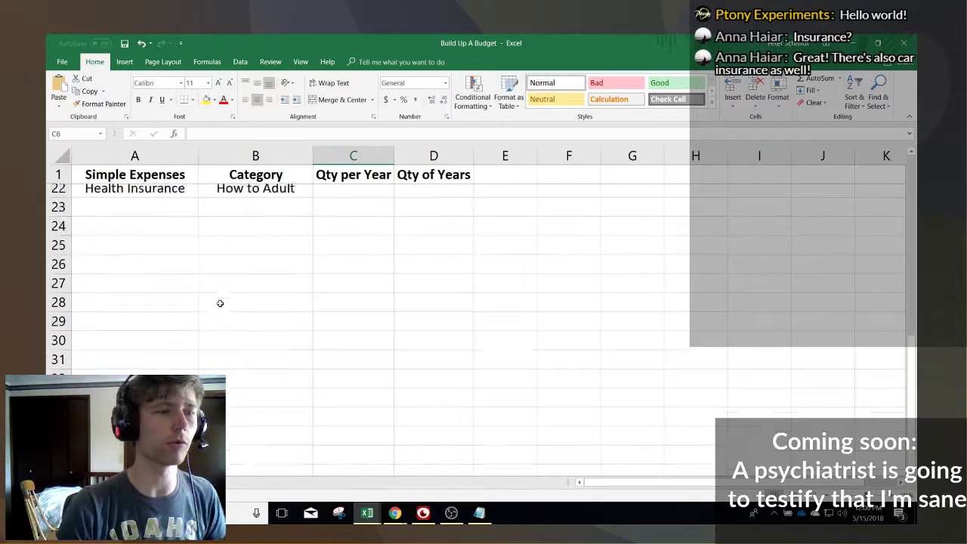
{"action": "scroll", "coordinate": [164, 328], "scroll_direction": "up", "scroll_amount": 2}
{"action": "left_click", "coordinate": [151, 308]}
{"action": "type", "text": "Furniture"}
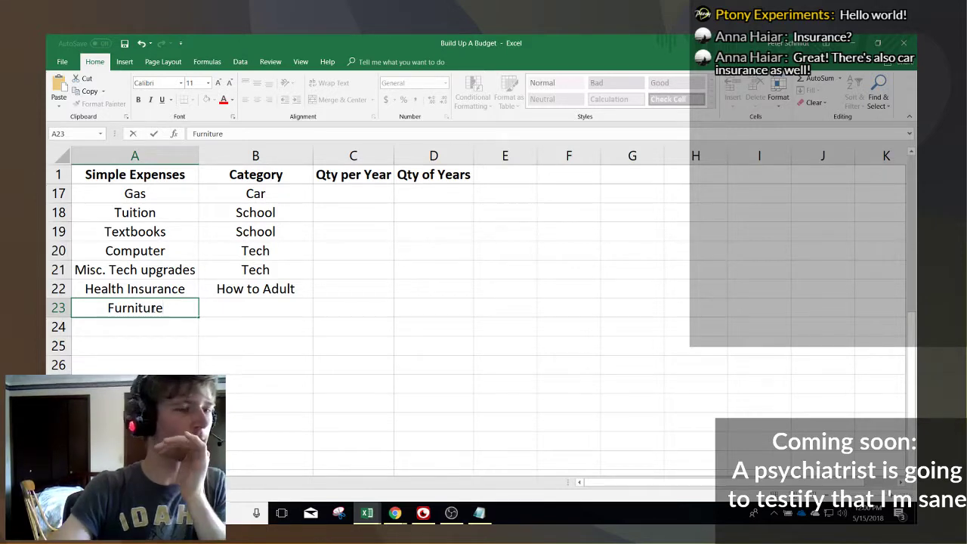
{"action": "key", "text": "Tab"}
{"action": "type", "text": "Hous"}
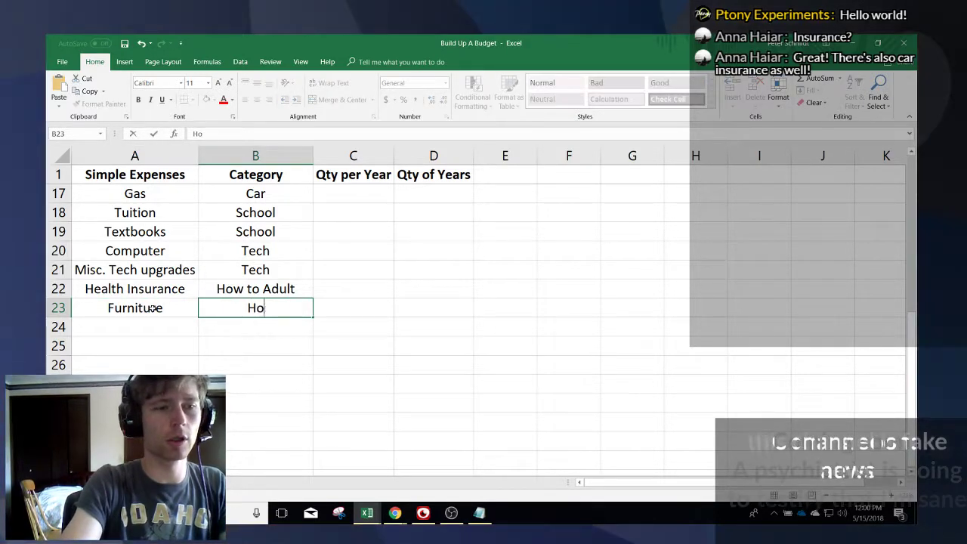
{"action": "key", "text": "Tab"}
- Set the quantity per year to 6 for Clothes and to 12 for Phone Service, Social and Treats
{"action": "key", "text": "ctrl+Up"}
{"action": "key", "text": "Down"}
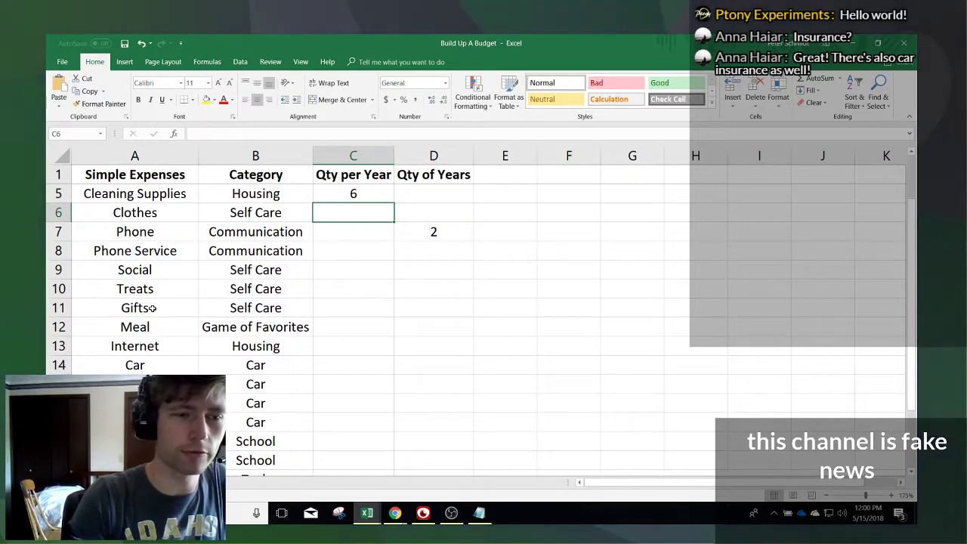
{"action": "type", "text": "6"}
{"action": "key", "text": "Return"}
{"action": "key", "text": "Return"}
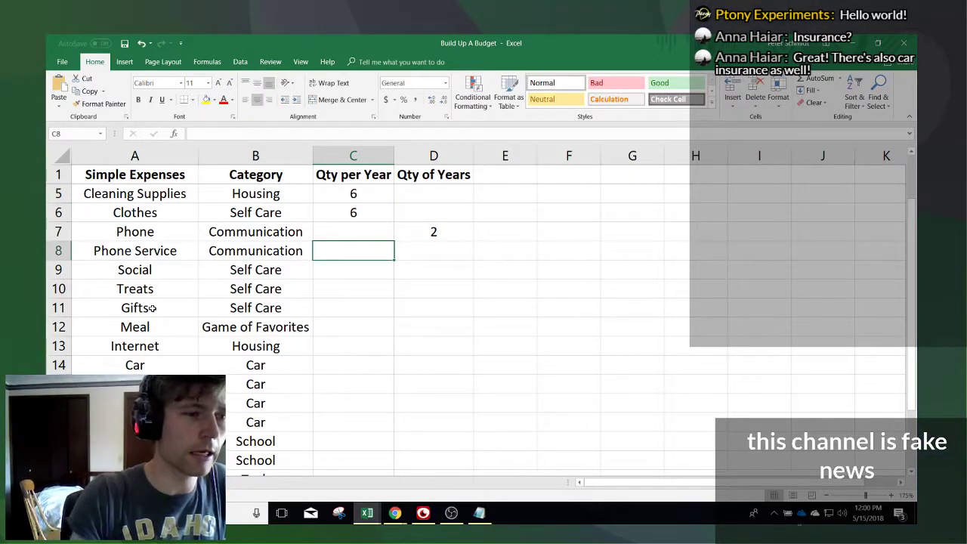
{"action": "type", "text": "12"}
{"action": "key", "text": "Return"}
{"action": "type", "text": "12"}
{"action": "key", "text": "Return"}
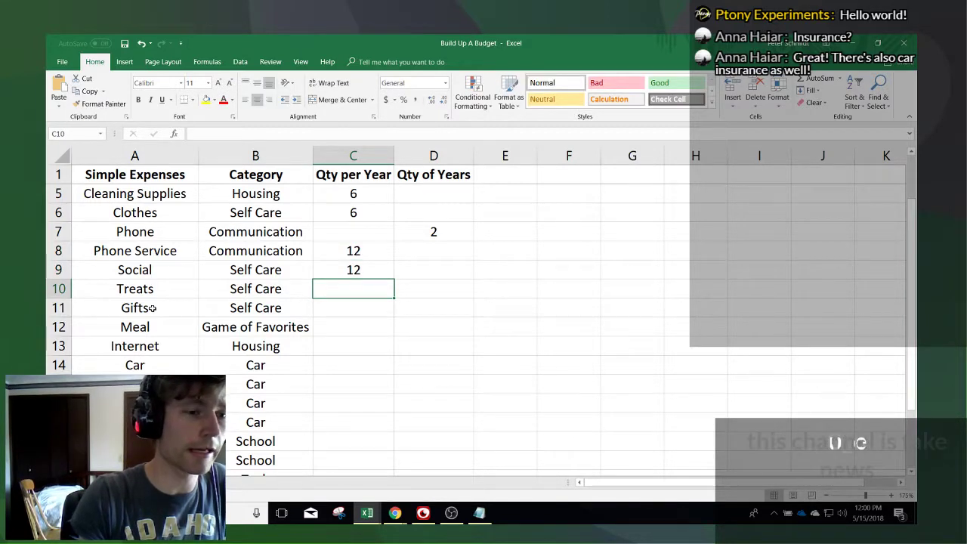
{"action": "type", "text": "12"}
{"action": "key", "text": "Return"}
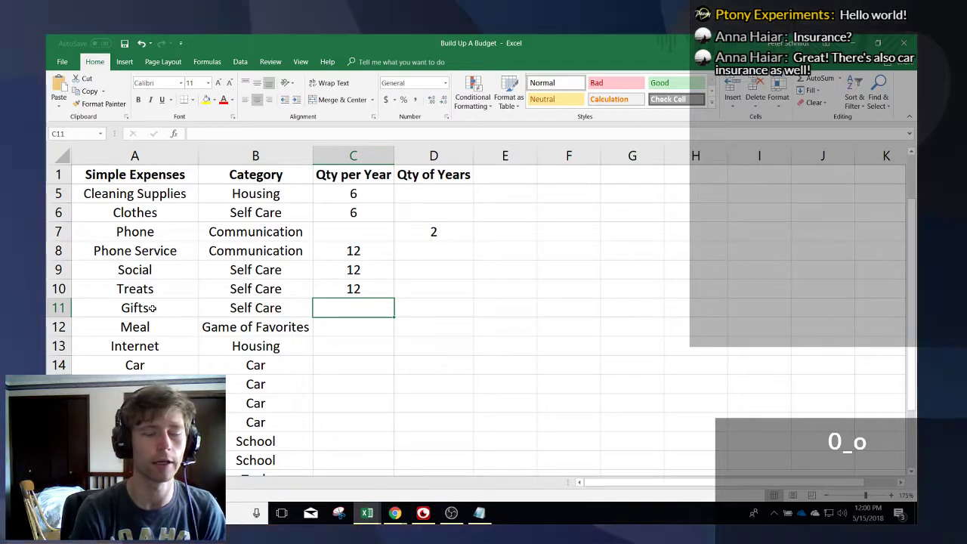
- Start a side list of gift occasions with Christmas in F10 and its quantity 6 in G10
{"action": "key", "text": "Right"}
{"action": "key", "text": "Right"}
{"action": "key", "text": "Right"}
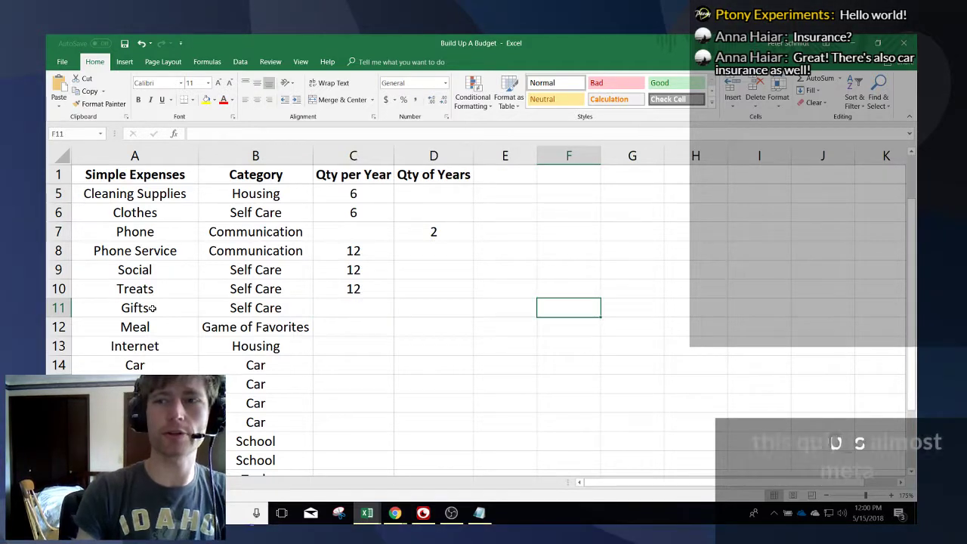
{"action": "key", "text": "Up"}
{"action": "type", "text": "Christmas"}
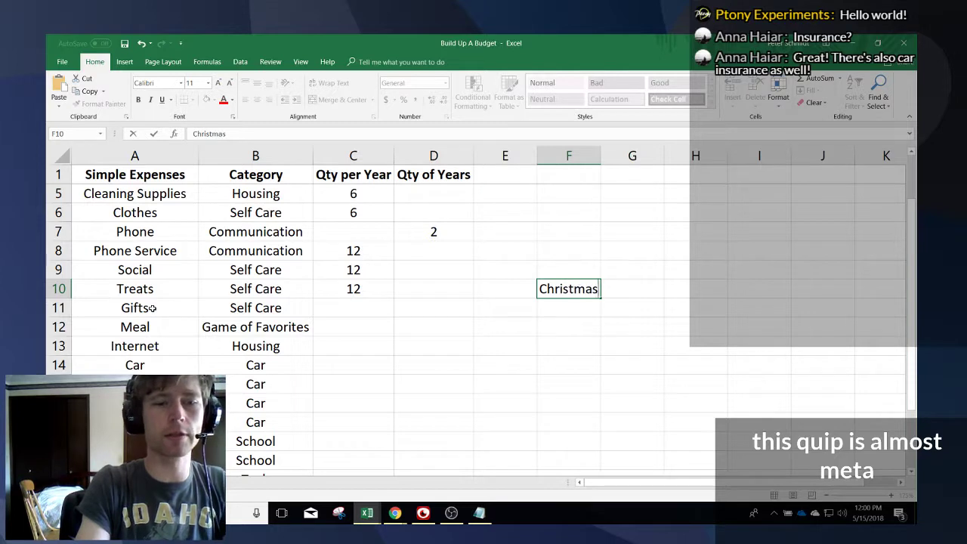
{"action": "key", "text": "Return"}
{"action": "key", "text": "Up"}
{"action": "key", "text": "Down"}
{"action": "key", "text": "Up"}
{"action": "key", "text": "Right"}
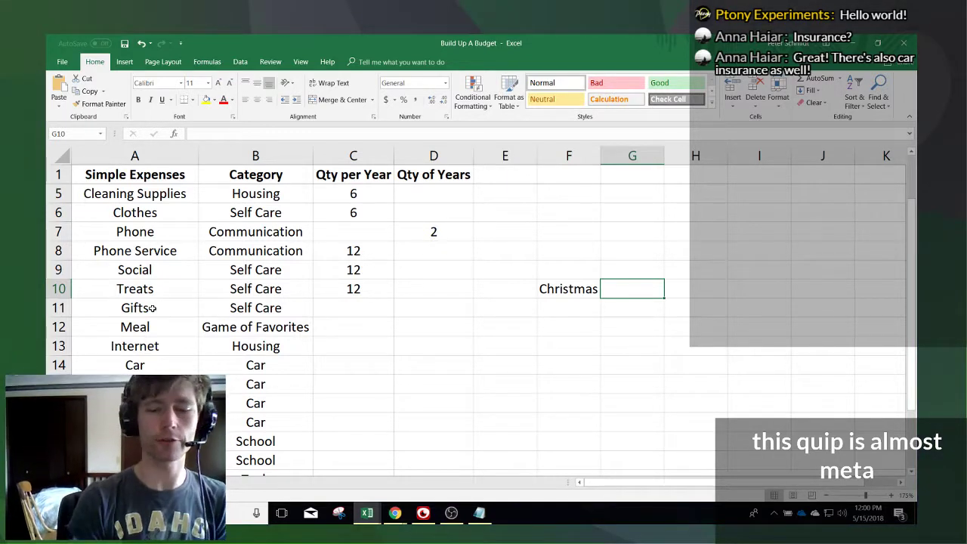
{"action": "type", "text": "6"}
{"action": "key", "text": "Return"}
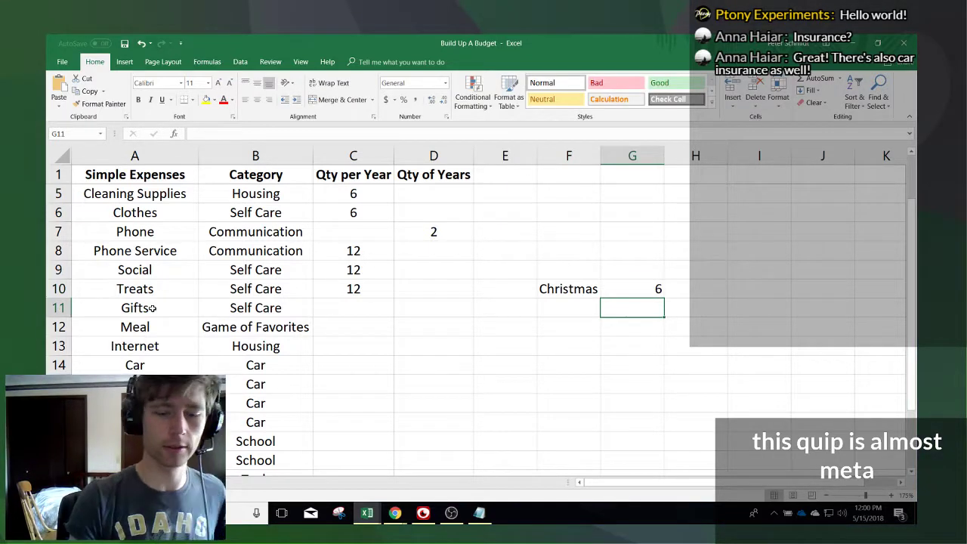
- Add Birthday with a quantity of 6 below Christmas in F11 and G11
{"action": "key", "text": "Left"}
{"action": "key", "text": "Right"}
{"action": "key", "text": "Up"}
{"action": "key", "text": "Left"}
{"action": "key", "text": "Down"}
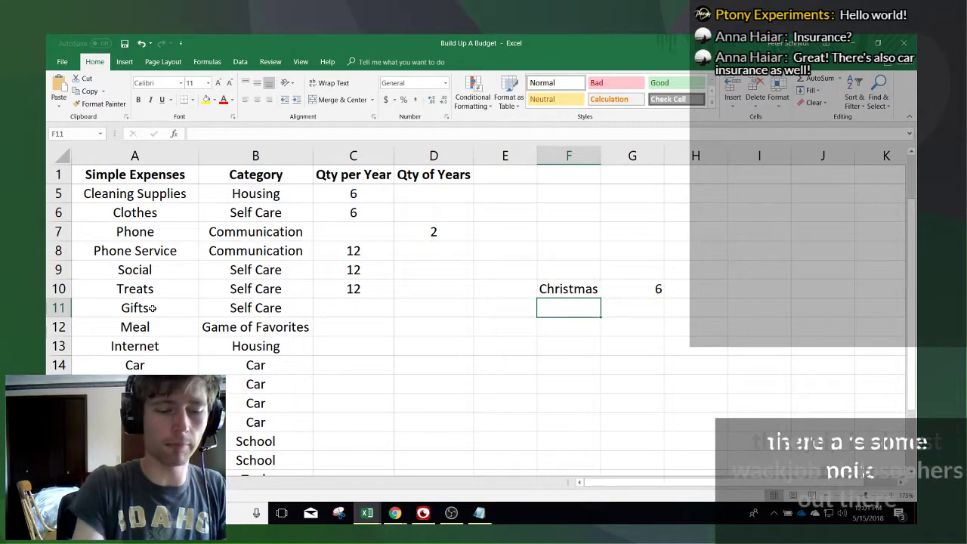
{"action": "type", "text": "Birthday"}
{"action": "key", "text": "Tab"}
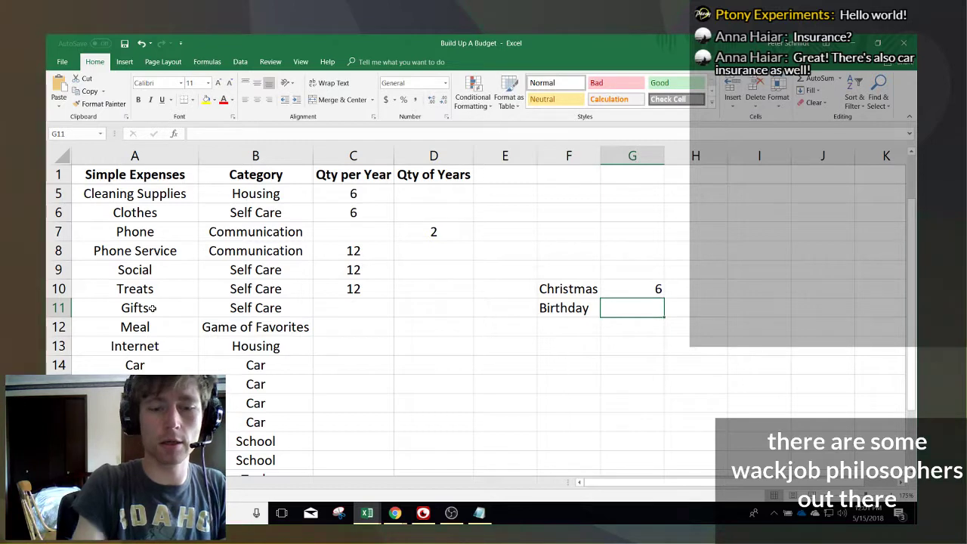
{"action": "type", "text": "6"}
{"action": "key", "text": "Return"}
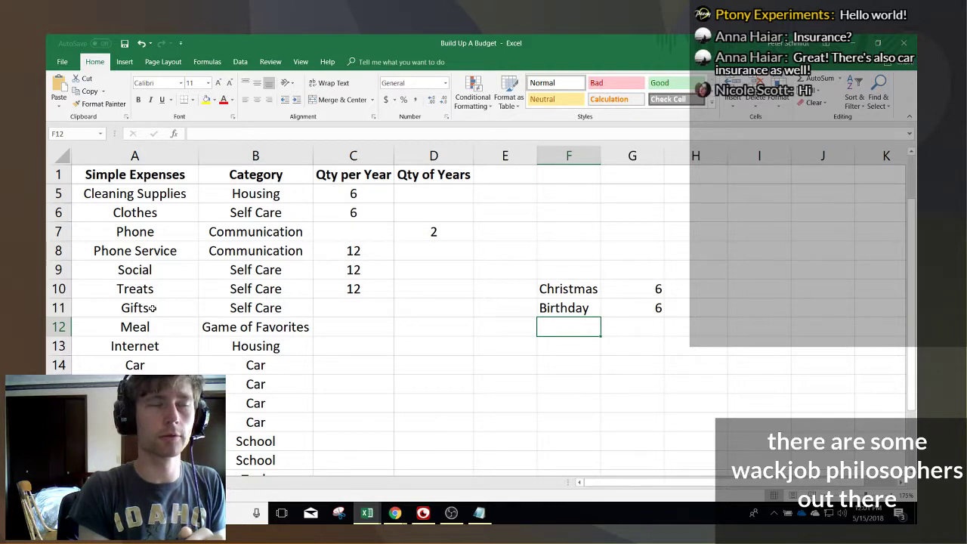
- Add Weddings with a quantity of 3 below Birthday in F12 and G12
{"action": "type", "text": "Weddings"}
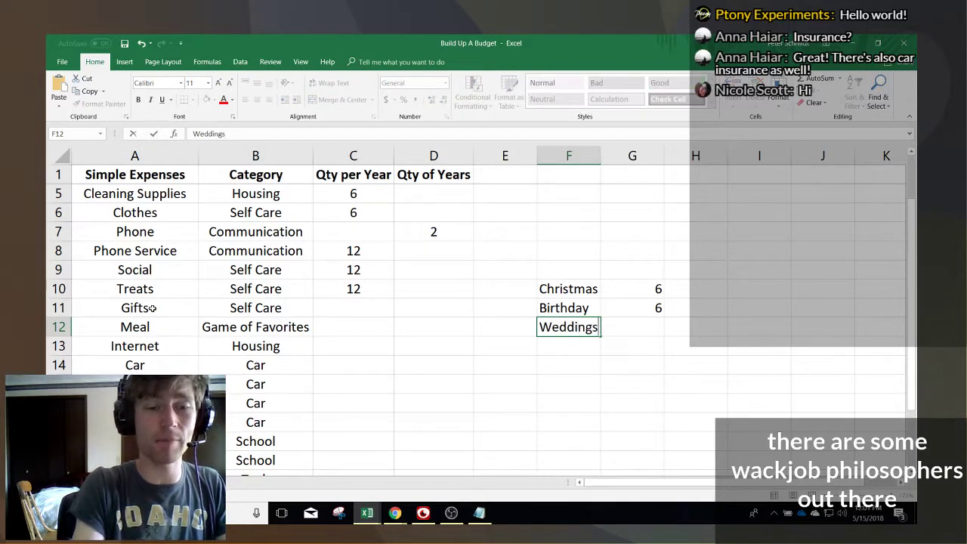
{"action": "key", "text": "Tab"}
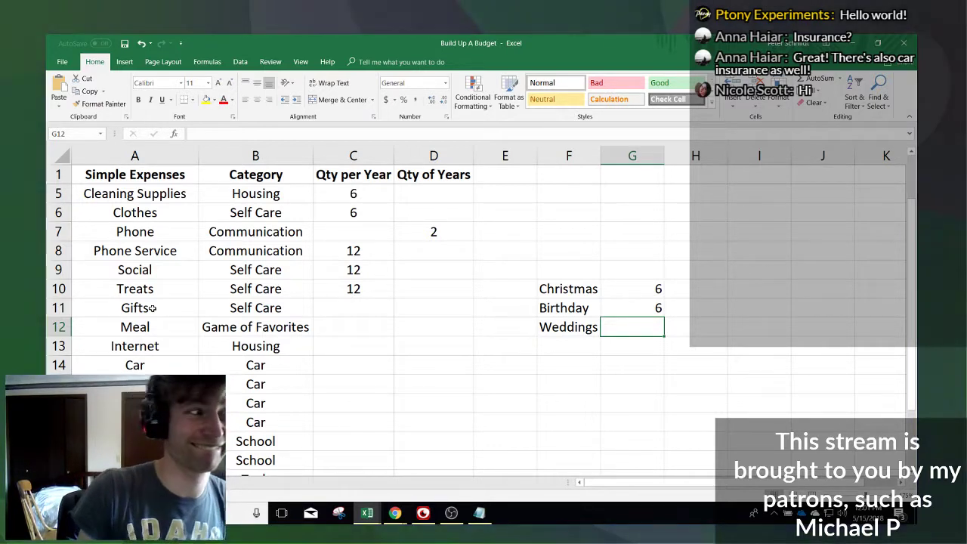
{"action": "type", "text": "3"}
{"action": "key", "text": "Return"}
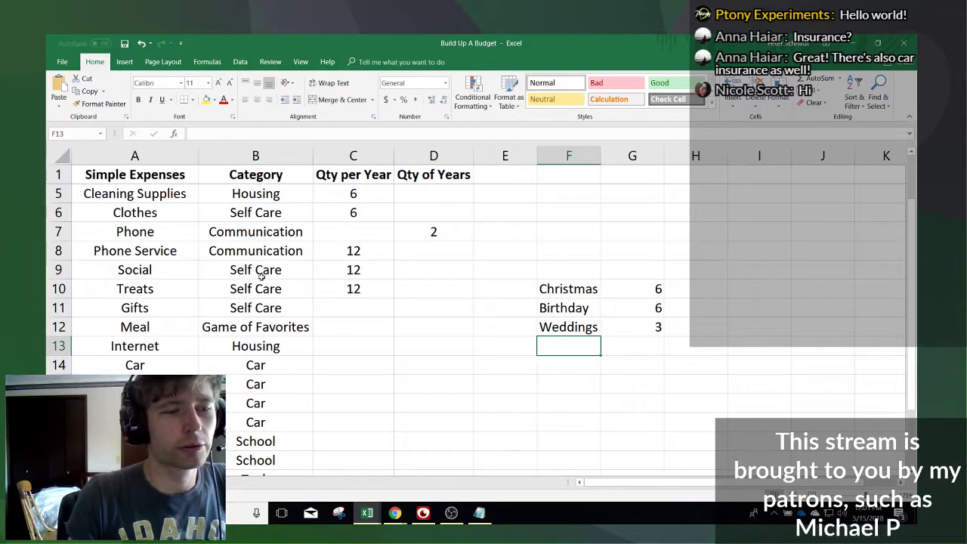
- Try adding Road Trips as an expense in A24, below the last item of the list
{"action": "left_click_drag", "start_coordinate": [563, 157], "coordinate": [604, 168]}
{"action": "left_click", "coordinate": [568, 212]}
{"action": "scroll", "coordinate": [322, 315], "scroll_direction": "down", "scroll_amount": 6}
{"action": "scroll", "coordinate": [177, 320], "scroll_direction": "up", "scroll_amount": 6}
{"action": "scroll", "coordinate": [173, 328], "scroll_direction": "down", "scroll_amount": 1}
{"action": "scroll", "coordinate": [174, 328], "scroll_direction": "down", "scroll_amount": 4}
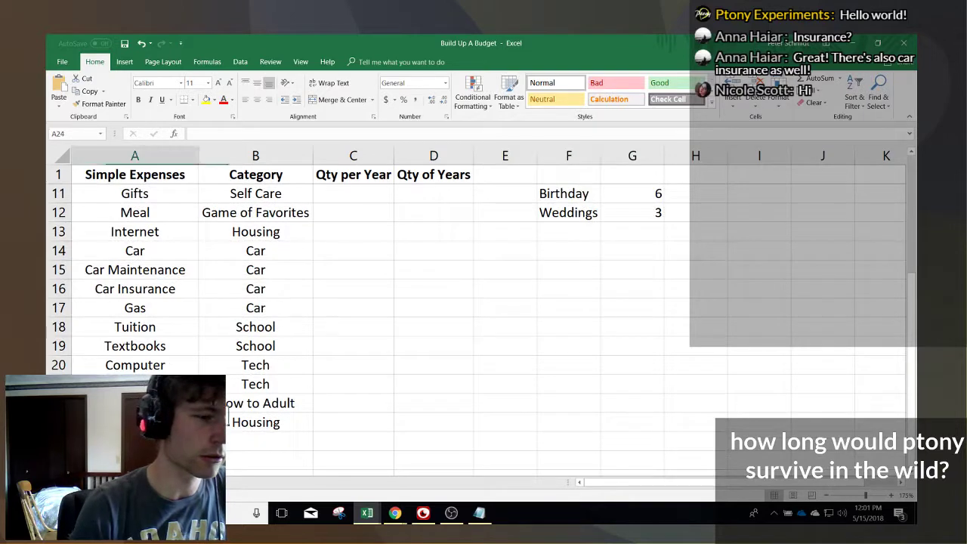
{"action": "left_click", "coordinate": [152, 253]}
{"action": "left_click", "coordinate": [143, 442]}
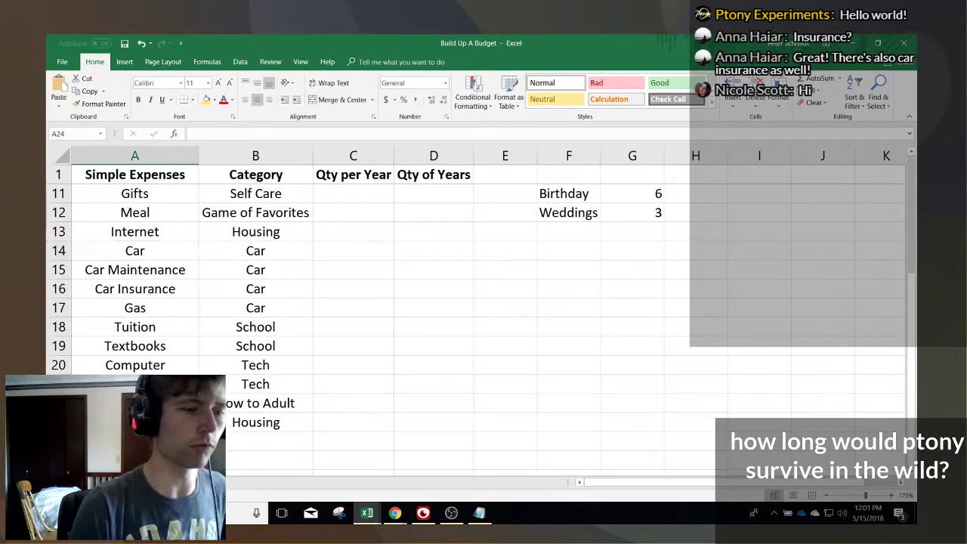
{"action": "type", "text": "Road Trips"}
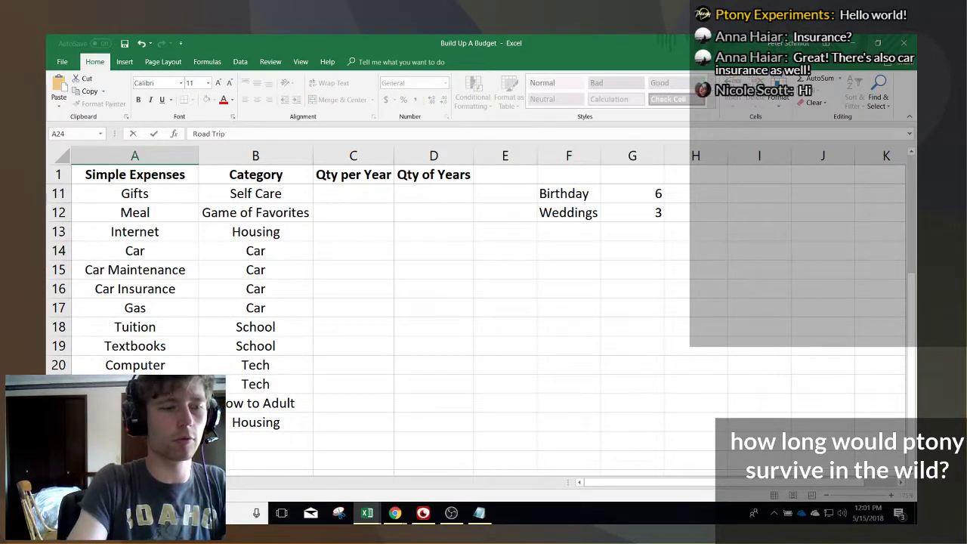
{"action": "key", "text": "Tab"}
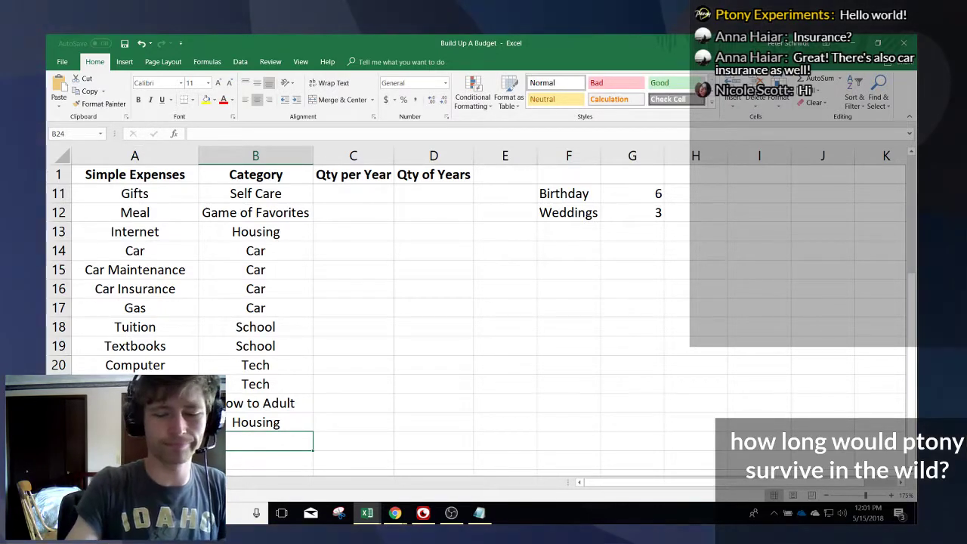
{"action": "key", "text": "Left"}
{"action": "key", "text": "BackSpace"}
- Select the Christmas, Birthday and Weddings quantities in G10:G12 to check their sum
{"action": "key", "text": "Right"}
{"action": "key", "text": "Right"}
{"action": "key", "text": "Right"}
{"action": "key", "text": "Right"}
{"action": "key", "text": "Right"}
{"action": "key", "text": "ctrl+Up"}
{"action": "key", "text": "Up"}
{"action": "key", "text": "Up"}
{"action": "key", "text": "Up"}
{"action": "key", "text": "Down"}
{"action": "key", "text": "Down"}
{"action": "key", "text": "Down"}
{"action": "key", "text": "Down"}
{"action": "key", "text": "Right"}
{"action": "key", "text": "Left"}
{"action": "key", "text": "Right"}
{"action": "key", "text": "Left"}
{"action": "key", "text": "Up"}
{"action": "key", "text": "Right"}
{"action": "key", "text": "Left"}
{"action": "key", "text": "Up"}
{"action": "key", "text": "Up"}
{"action": "key", "text": "Down"}
{"action": "key", "text": "Down"}
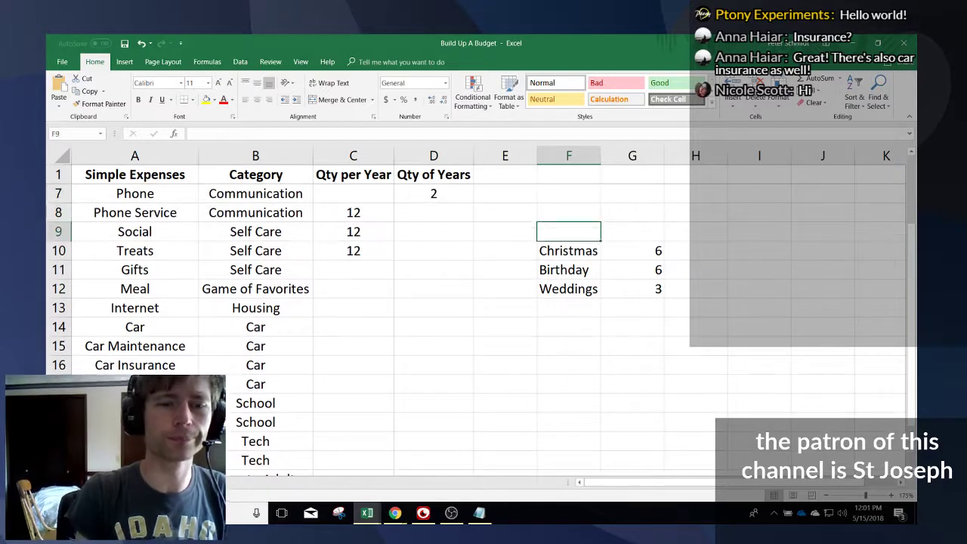
{"action": "key", "text": "Down"}
{"action": "key", "text": "Right"}
{"action": "key", "text": "Down"}
{"action": "key", "text": "Up"}
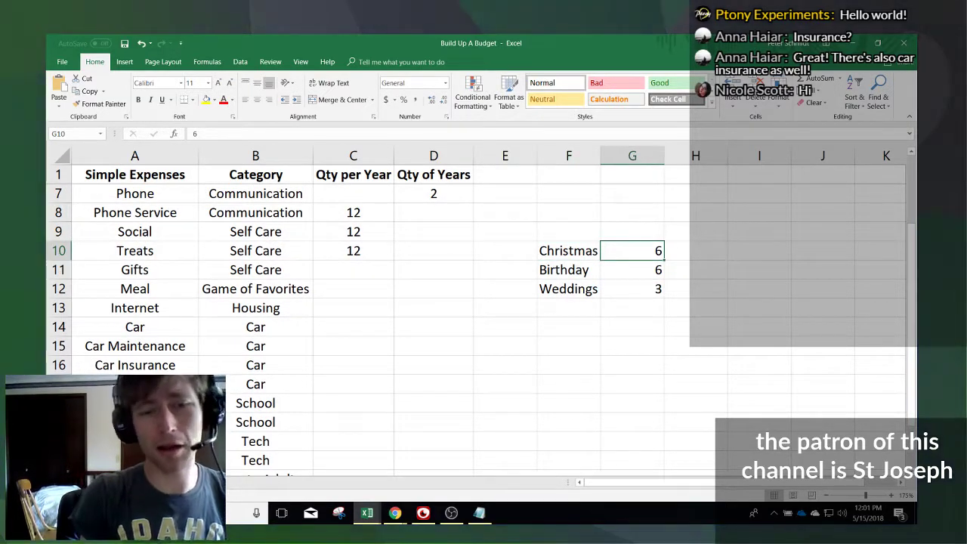
{"action": "key", "text": "shift+Down"}
{"action": "key", "text": "shift+Down"}
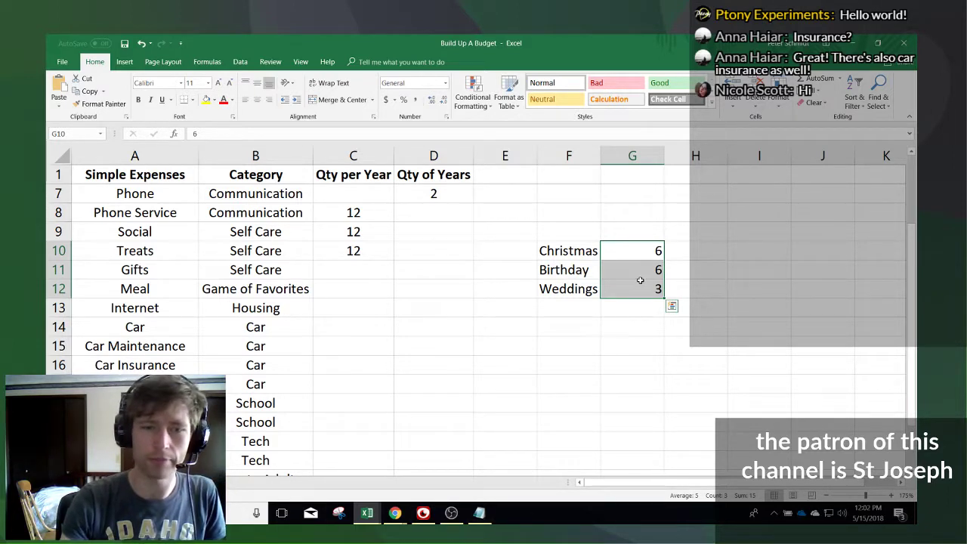
{"action": "left_click_drag", "start_coordinate": [639, 258], "coordinate": [644, 288]}
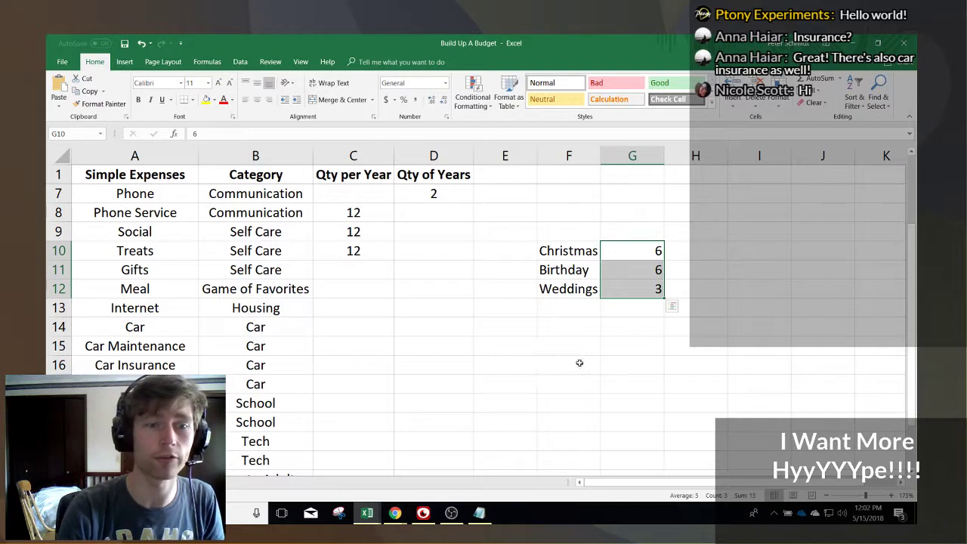
- Set the quantity per year for Gifts to 15 in C11
{"action": "left_click", "coordinate": [362, 275]}
{"action": "type", "text": "145"}
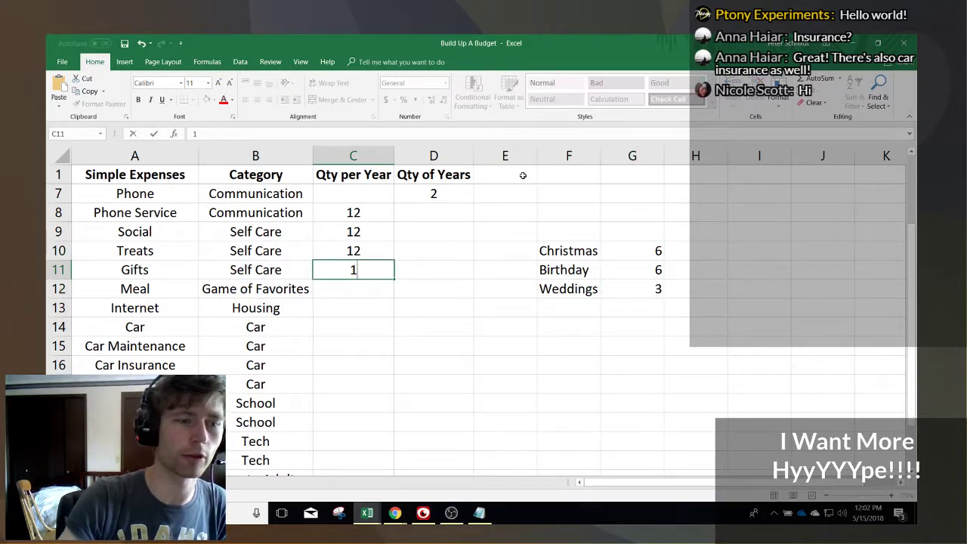
{"action": "key", "text": "Return"}
{"action": "key", "text": "Up"}
{"action": "type", "text": "15"}
{"action": "key", "text": "Return"}
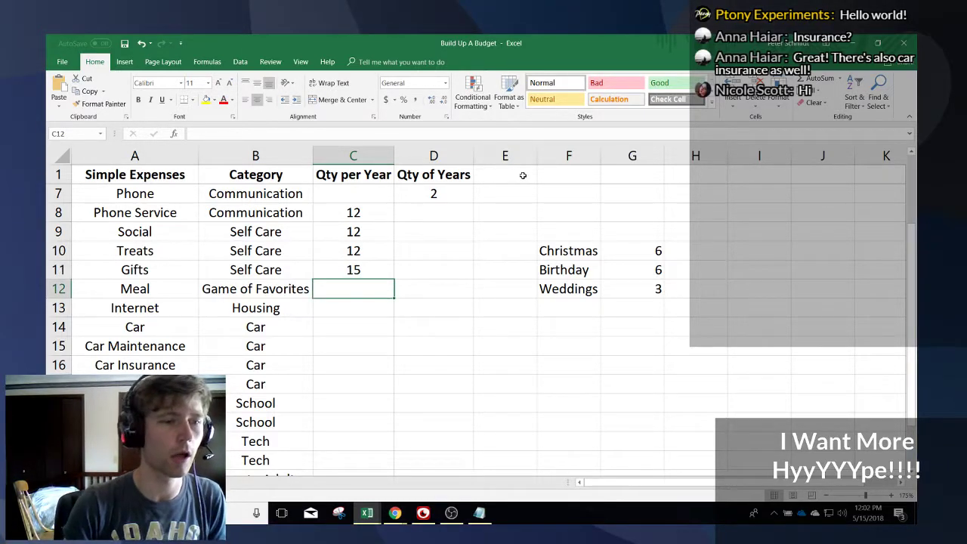
- Set the quantity per year to 12 for both Meal and Internet
{"action": "type", "text": "12"}
{"action": "key", "text": "Return"}
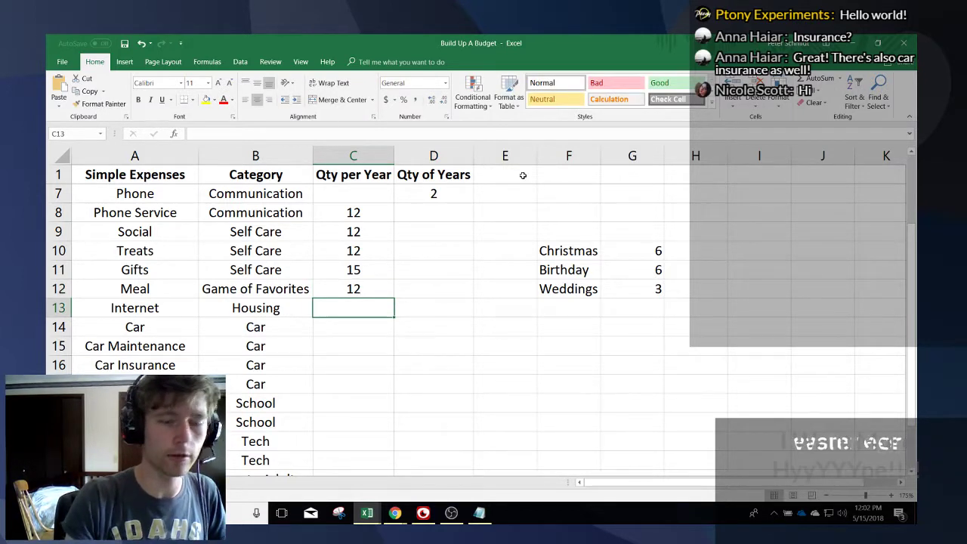
{"action": "type", "text": "12"}
{"action": "key", "text": "Return"}
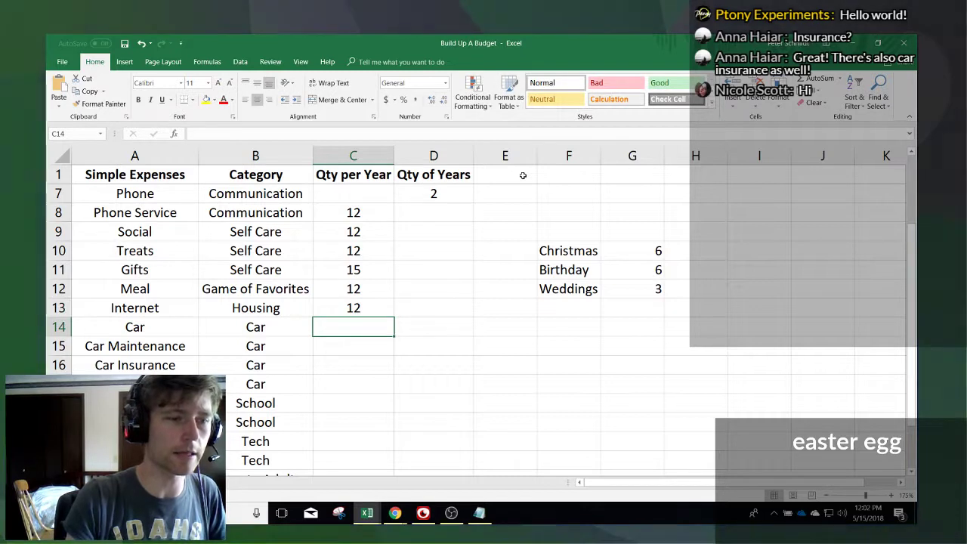
- Add Mothers Day to the gift occasions list in F13, below Weddings
{"action": "key", "text": "Right"}
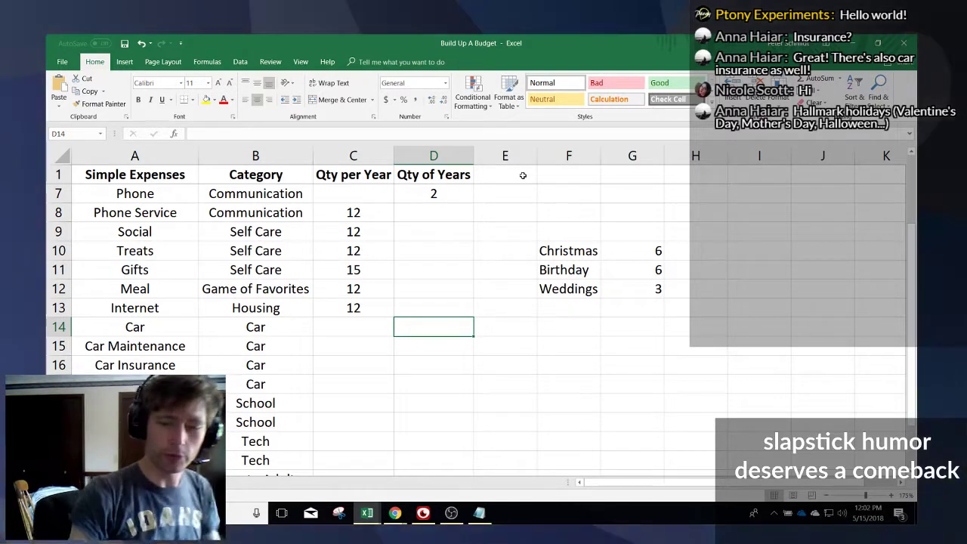
{"action": "key", "text": "Right"}
{"action": "key", "text": "Up"}
{"action": "key", "text": "Up"}
{"action": "key", "text": "Right"}
{"action": "key", "text": "Down"}
{"action": "type", "text": "Mo"}
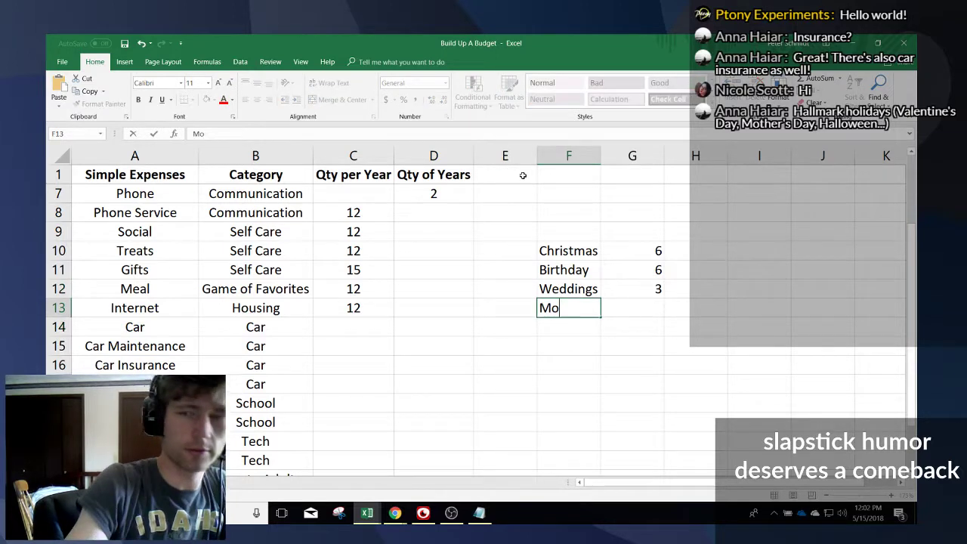
{"action": "type", "text": "thers Day"}
{"action": "key", "text": "Return"}
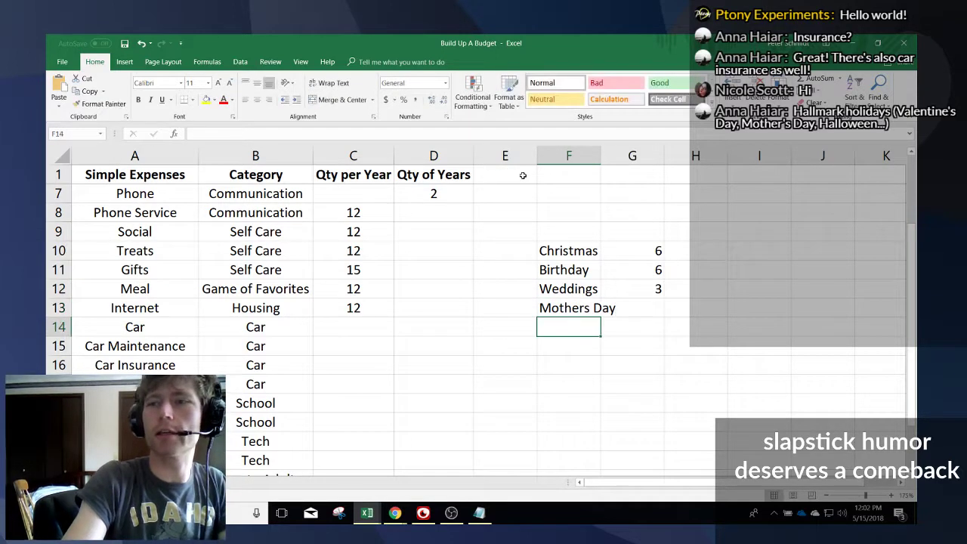
{"action": "type", "text": "V"}
{"action": "key", "text": "BackSpace"}
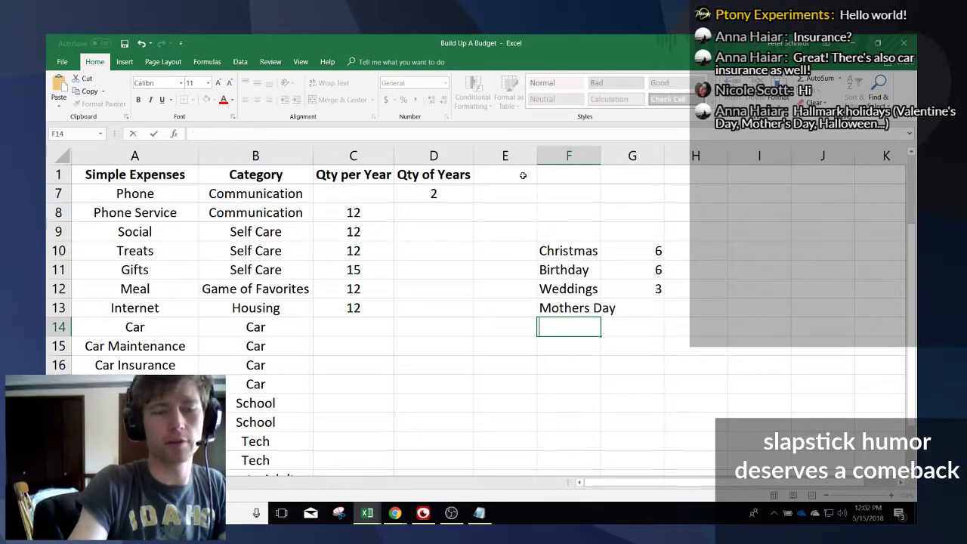
- Add Dating as a new expense in A24 with the category Self Care in B24
{"action": "key", "text": "Left"}
{"action": "key", "text": "Left"}
{"action": "key", "text": "Left"}
{"action": "key", "text": "Left"}
{"action": "key", "text": "Left"}
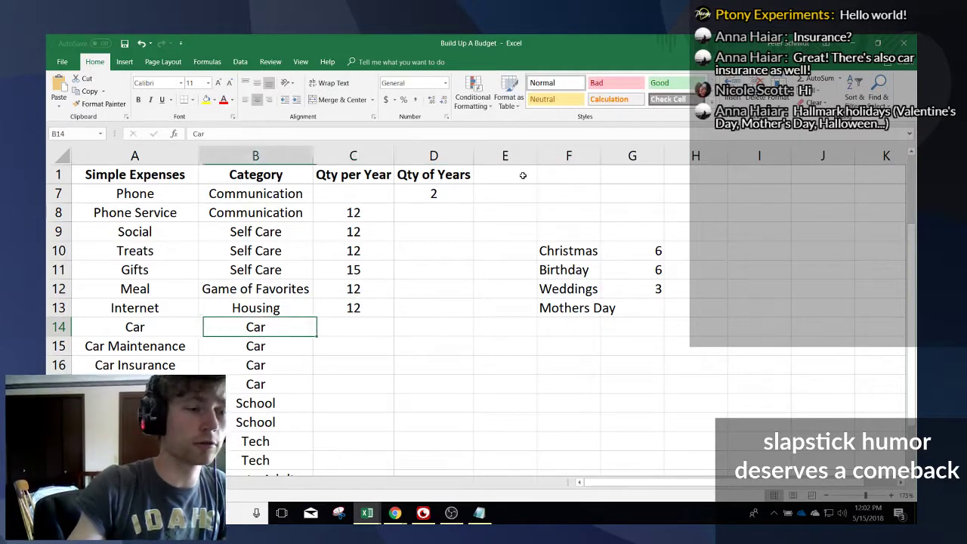
{"action": "key", "text": "Down"}
{"action": "key", "text": "Down"}
{"action": "key", "text": "Down"}
{"action": "key", "text": "Down"}
{"action": "key", "text": "Down"}
{"action": "key", "text": "Down"}
{"action": "key", "text": "Down"}
{"action": "key", "text": "Down"}
{"action": "key", "text": "Down"}
{"action": "key", "text": "Down"}
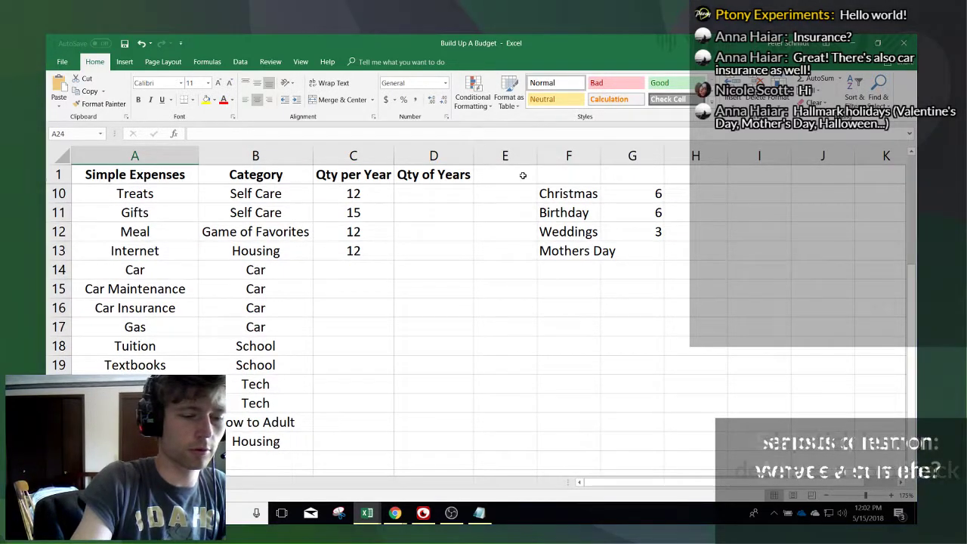
{"action": "type", "text": "Dating"}
{"action": "key", "text": "Tab"}
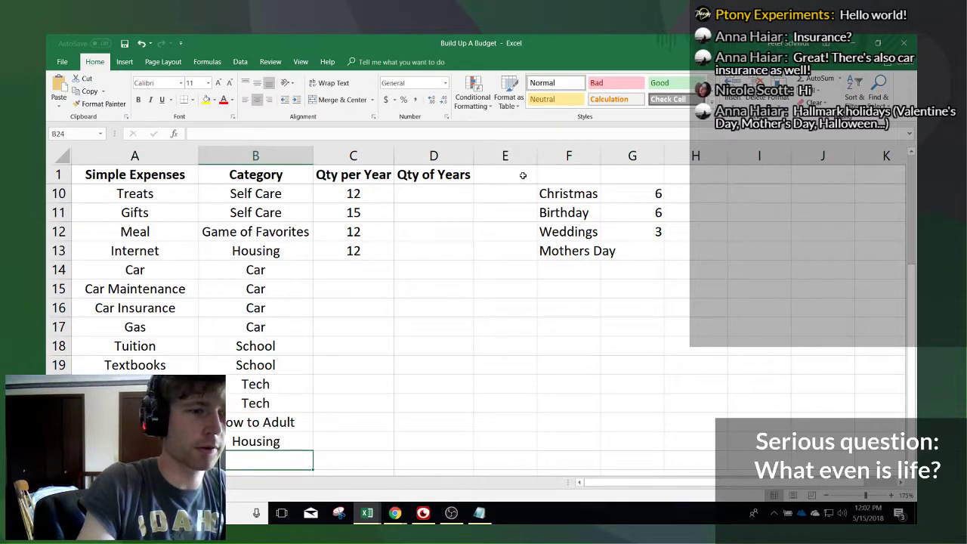
{"action": "type", "text": "Self Care"}
{"action": "key", "text": "Tab"}
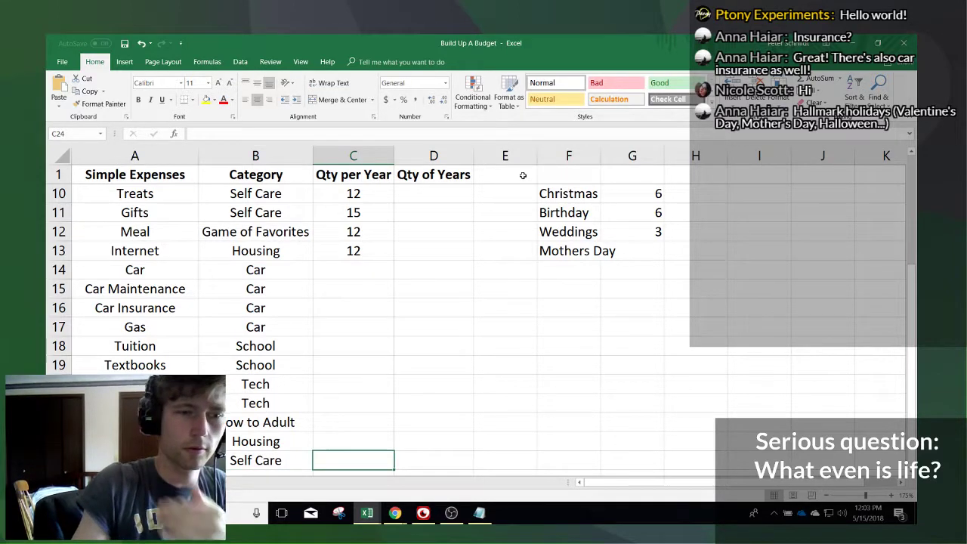
- Auto-fit the width of column F to the gift occasion names
{"action": "key", "text": "Right"}
{"action": "key", "text": "Up"}
{"action": "key", "text": "Up"}
{"action": "key", "text": "Up"}
{"action": "key", "text": "Up"}
{"action": "key", "text": "Up"}
{"action": "key", "text": "Up"}
{"action": "key", "text": "Up"}
{"action": "key", "text": "Up"}
{"action": "key", "text": "Up"}
{"action": "key", "text": "Right"}
{"action": "key", "text": "Right"}
{"action": "key", "text": "Up"}
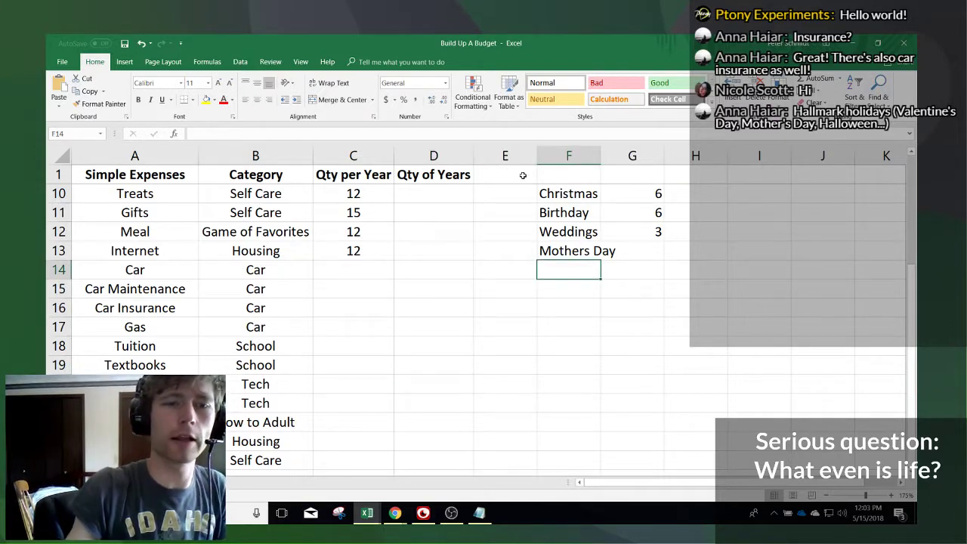
{"action": "double_click", "coordinate": [602, 156]}
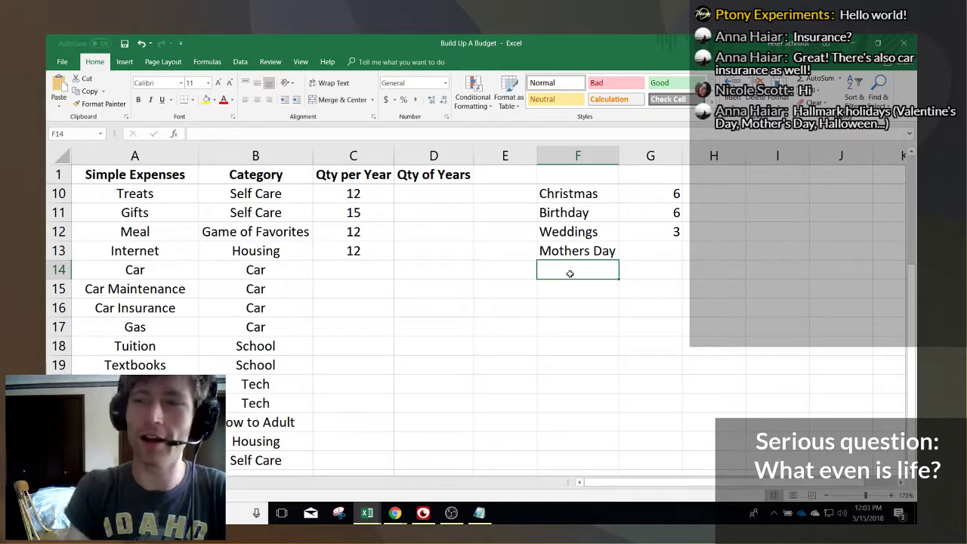
- Set the Mothers Day quantity to 1 in G13
{"action": "key", "text": "Up"}
{"action": "key", "text": "Right"}
{"action": "type", "text": "1"}
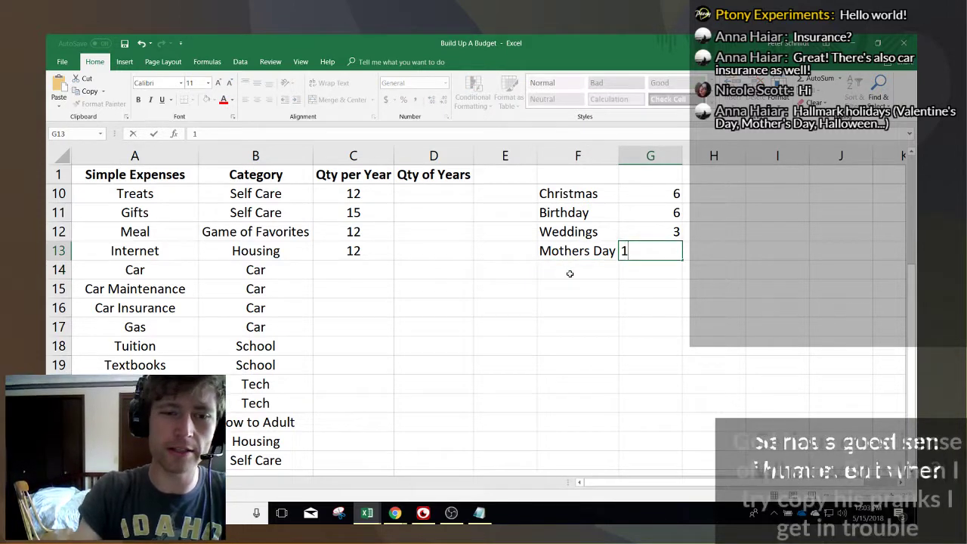
{"action": "key", "text": "Return"}
{"action": "left_click", "coordinate": [570, 274]}
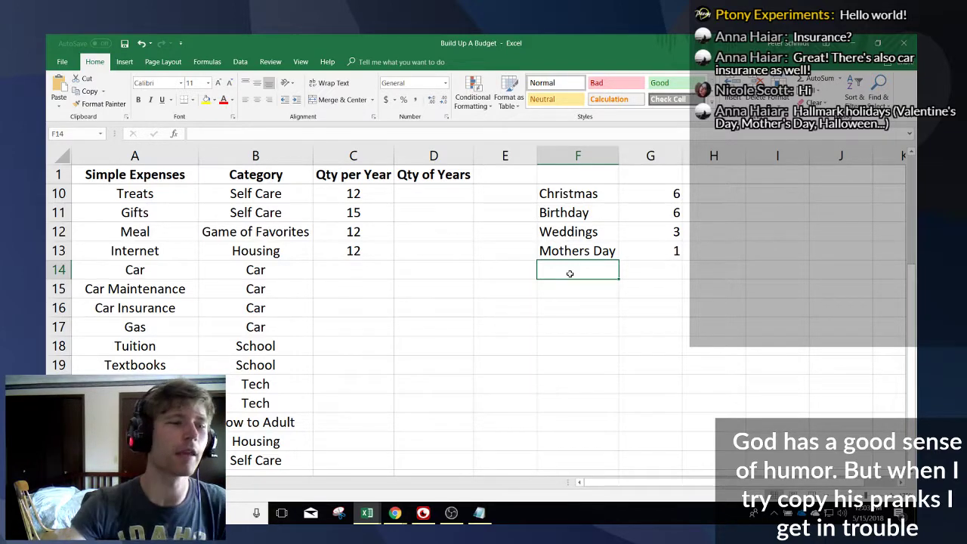
{"action": "scroll", "coordinate": [352, 295], "scroll_direction": "up", "scroll_amount": 3}
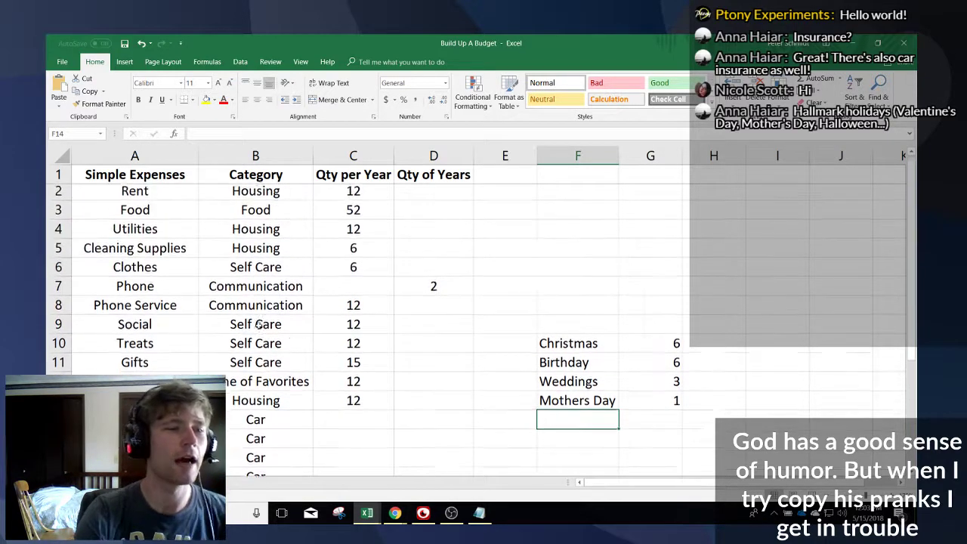
{"action": "left_click_drag", "start_coordinate": [189, 344], "coordinate": [254, 346]}
{"action": "left_click_drag", "start_coordinate": [326, 351], "coordinate": [195, 346]}
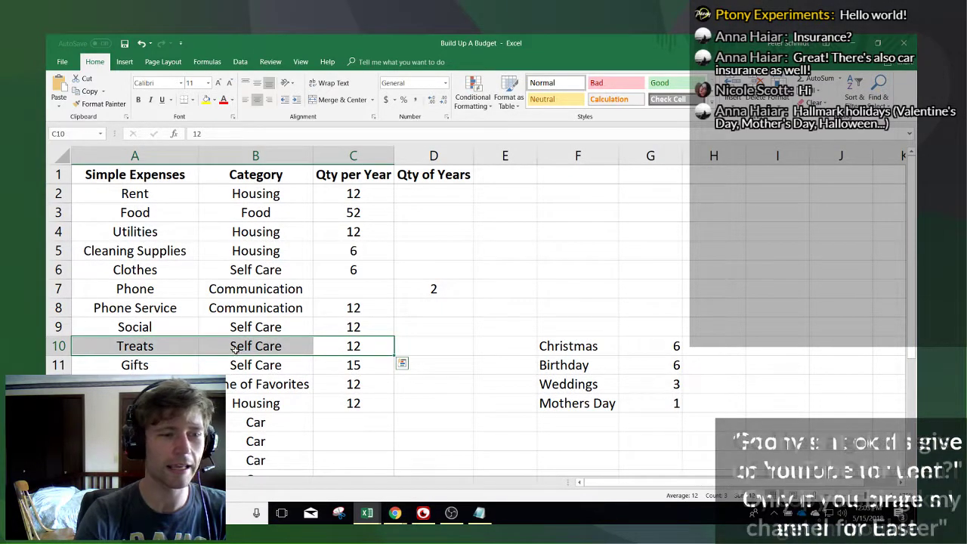
{"action": "scroll", "coordinate": [583, 406], "scroll_direction": "down", "scroll_amount": 2}
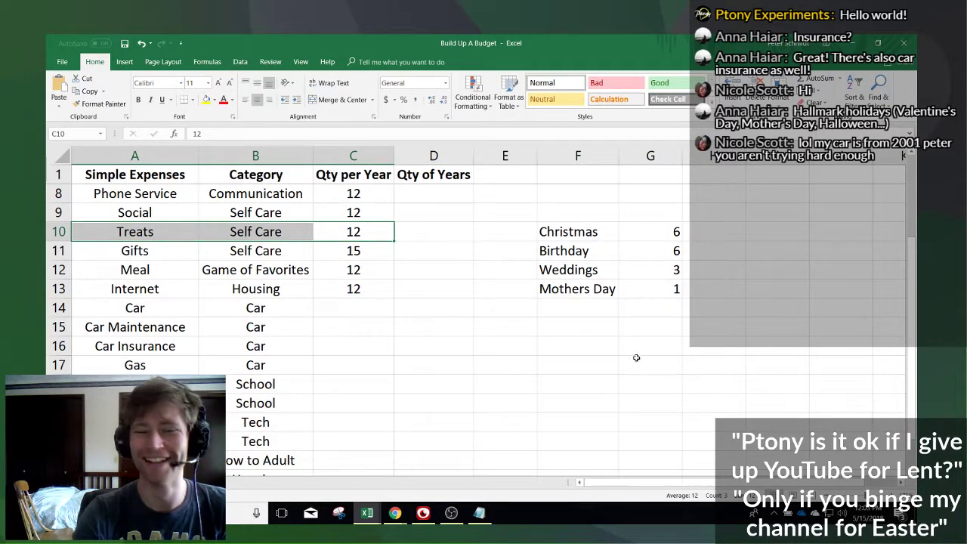
{"action": "left_click", "coordinate": [601, 306]}
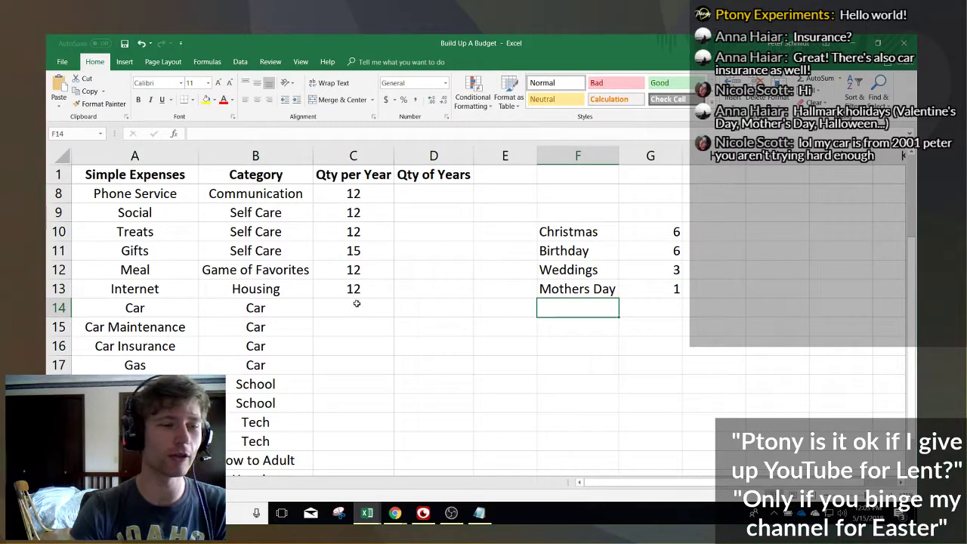
- Set the quantity of years for Car to 7 in D14
{"action": "left_click", "coordinate": [465, 308]}
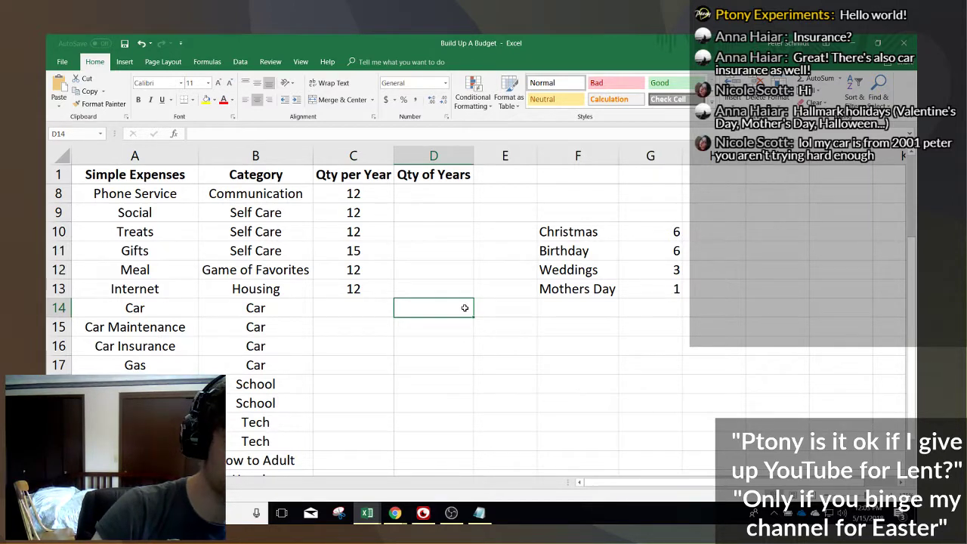
{"action": "type", "text": "8"}
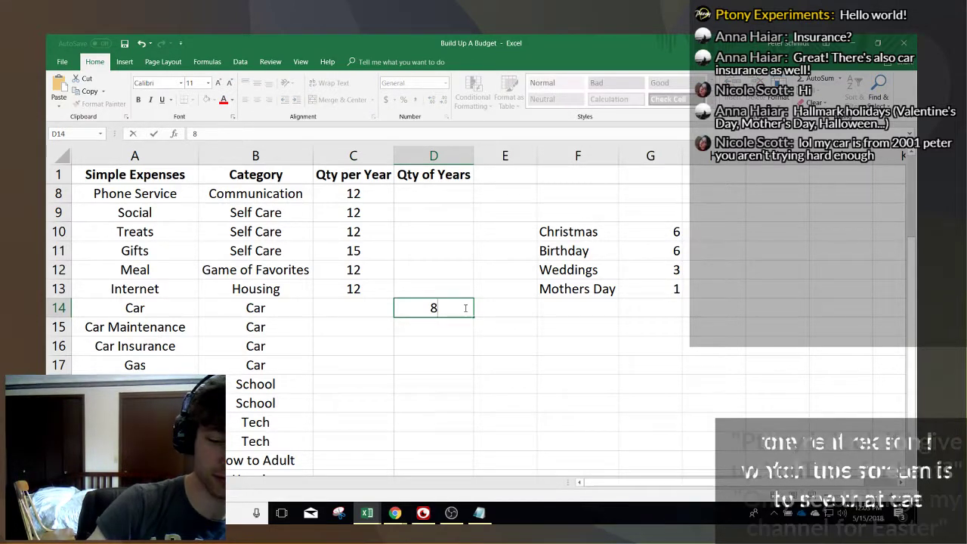
{"action": "key", "text": "BackSpace"}
{"action": "type", "text": "7"}
{"action": "key", "text": "Return"}
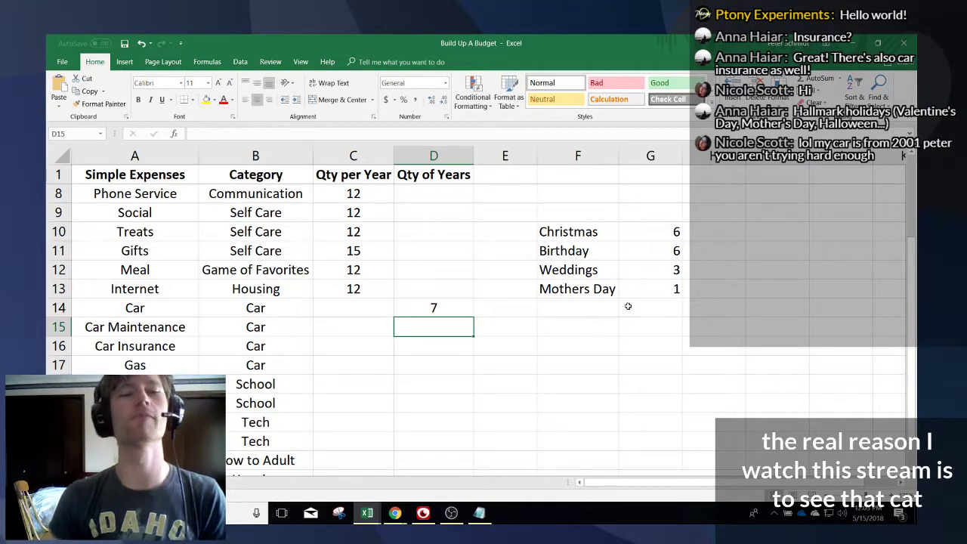
- Review the gift occasions list in F10:G13 and set the quantity per year for Gifts to 16
{"action": "left_click", "coordinate": [461, 305]}
{"action": "left_click", "coordinate": [566, 307]}
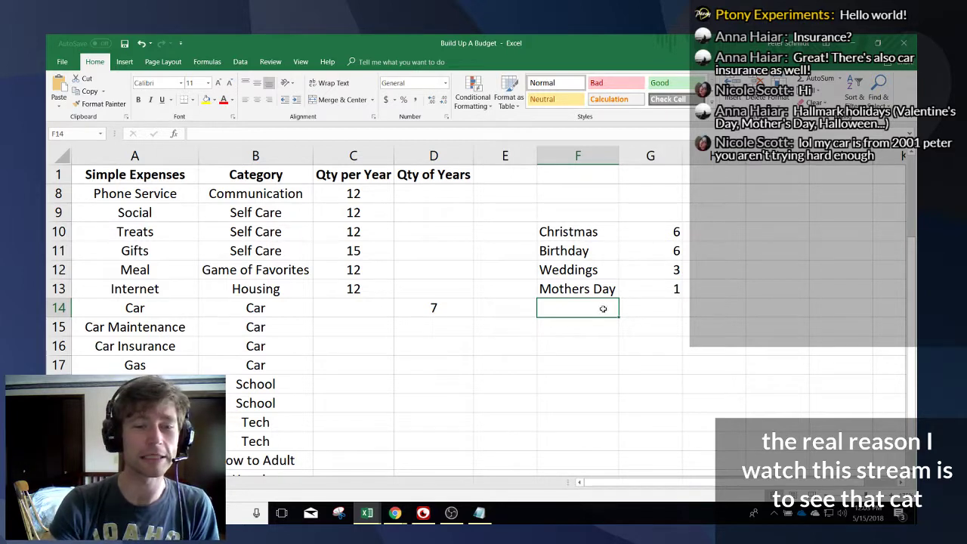
{"action": "left_click_drag", "start_coordinate": [582, 232], "coordinate": [639, 287]}
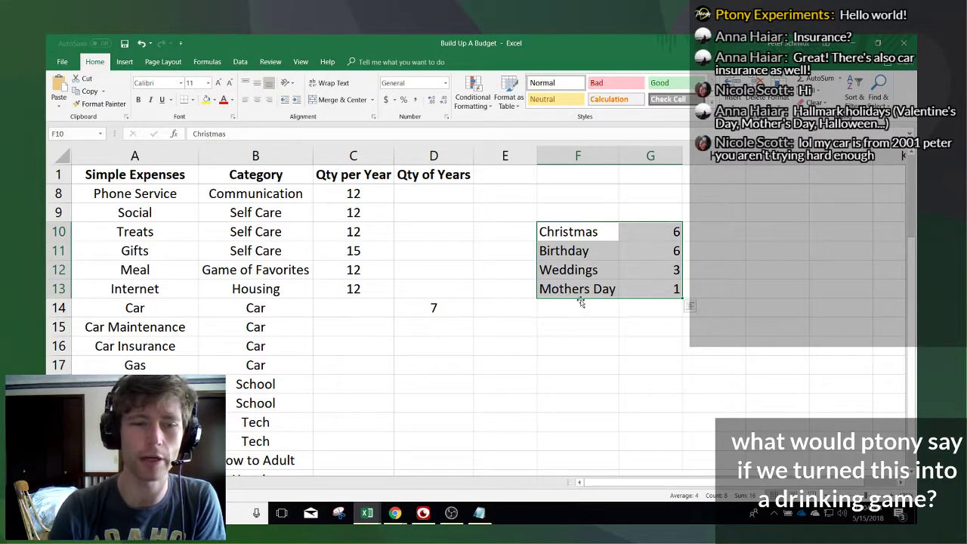
{"action": "left_click", "coordinate": [359, 252]}
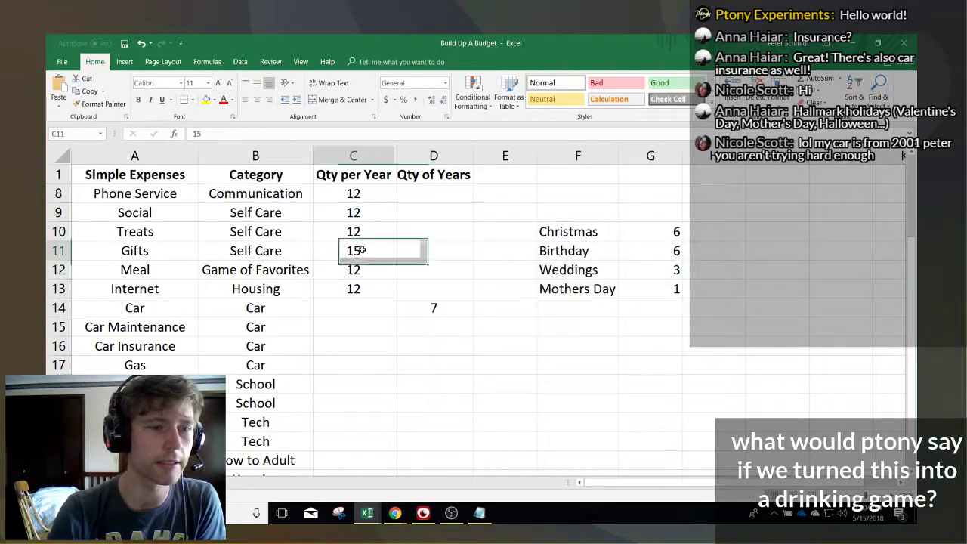
{"action": "type", "text": "16"}
{"action": "key", "text": "Return"}
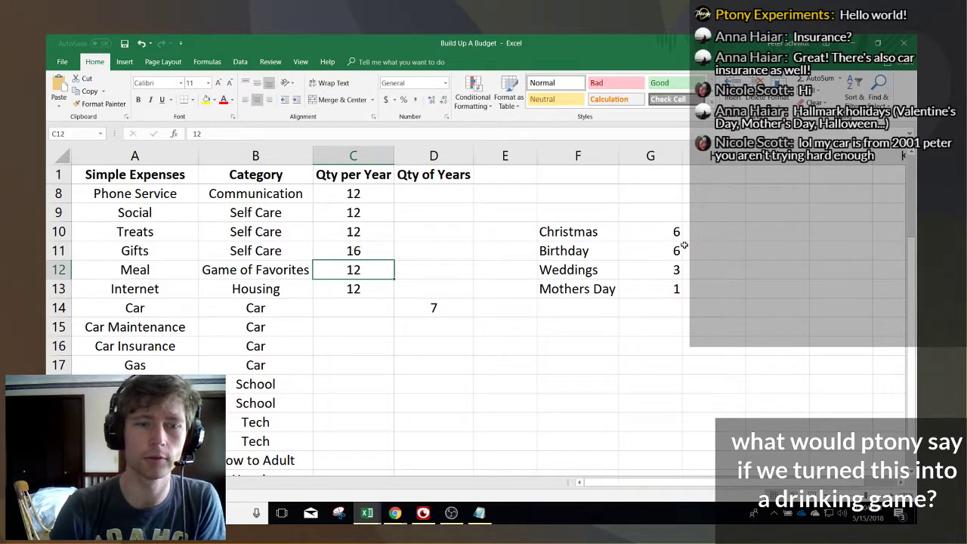
{"action": "left_click_drag", "start_coordinate": [591, 312], "coordinate": [647, 312]}
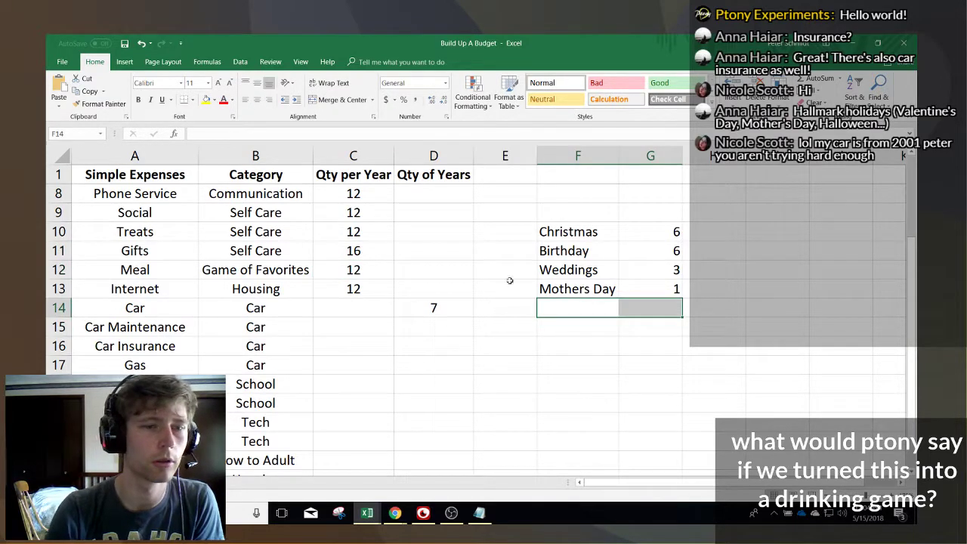
{"action": "left_click_drag", "start_coordinate": [582, 233], "coordinate": [666, 279]}
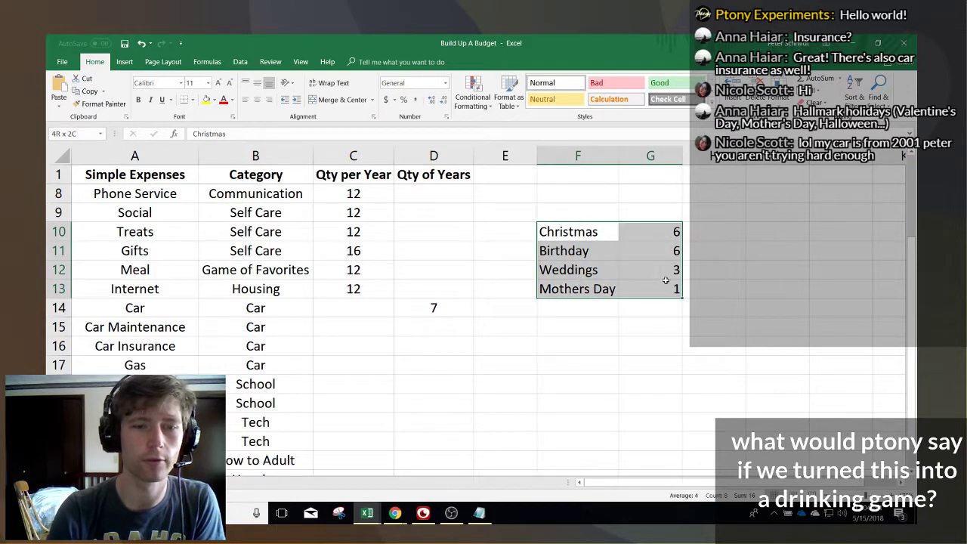
{"action": "left_click", "coordinate": [327, 316]}
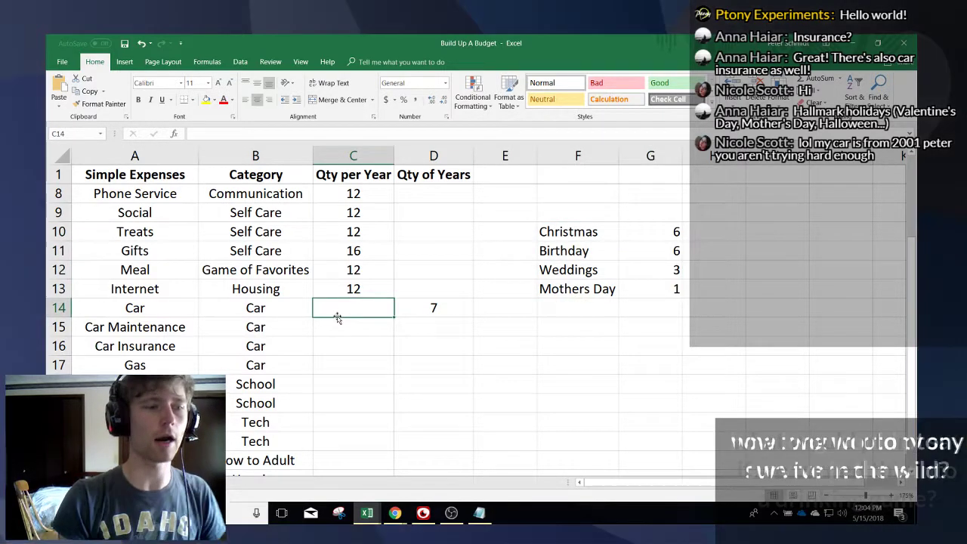
- Set the quantity per year for Car Maintenance to 4 in C15
{"action": "left_click", "coordinate": [338, 318]}
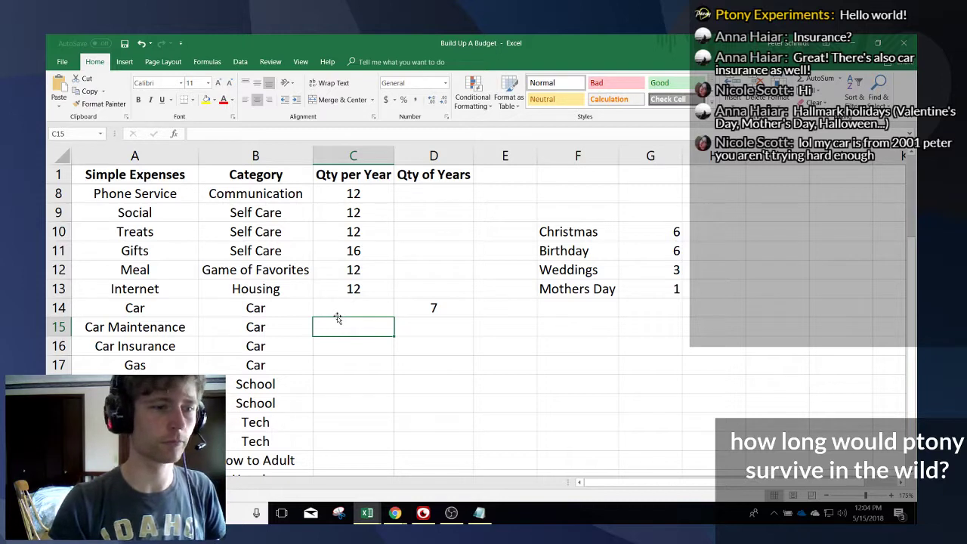
{"action": "key", "text": "Right"}
{"action": "key", "text": "Left"}
{"action": "key", "text": "Right"}
{"action": "key", "text": "Left"}
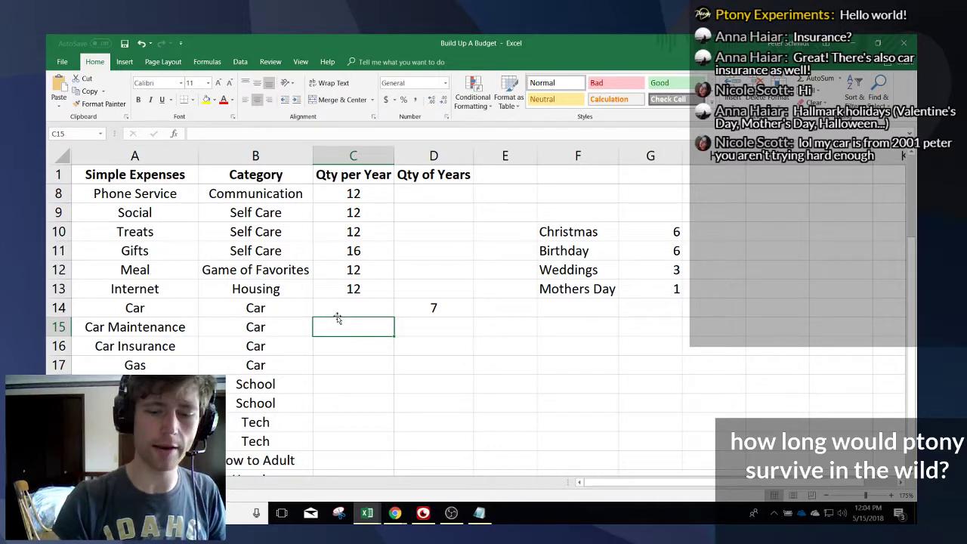
{"action": "type", "text": "4"}
{"action": "key", "text": "Return"}
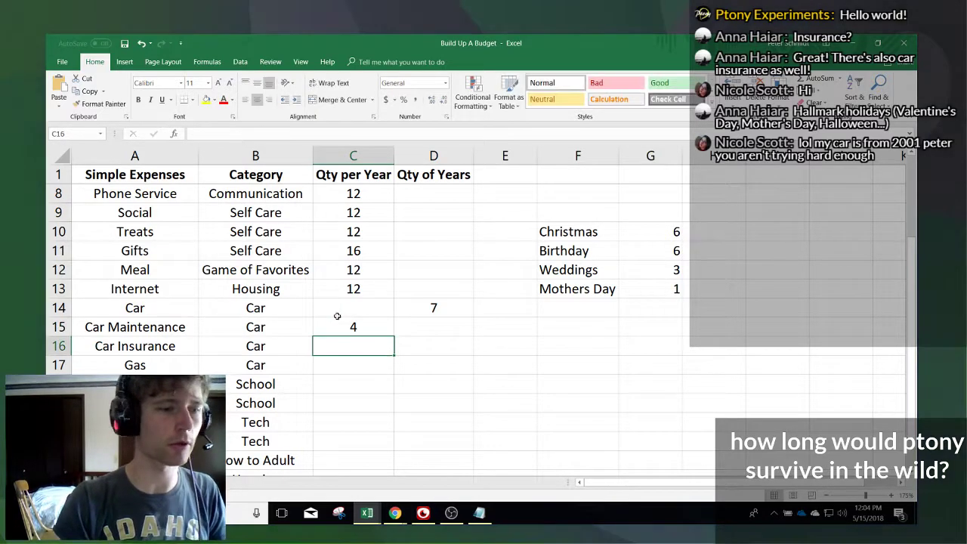
- Set the quantity per year for Car Insurance to 2 in C16
{"action": "type", "text": "12."}
{"action": "key", "text": "BackSpace"}
{"action": "key", "text": "BackSpace"}
{"action": "key", "text": "BackSpace"}
{"action": "type", "text": "2"}
{"action": "key", "text": "Return"}
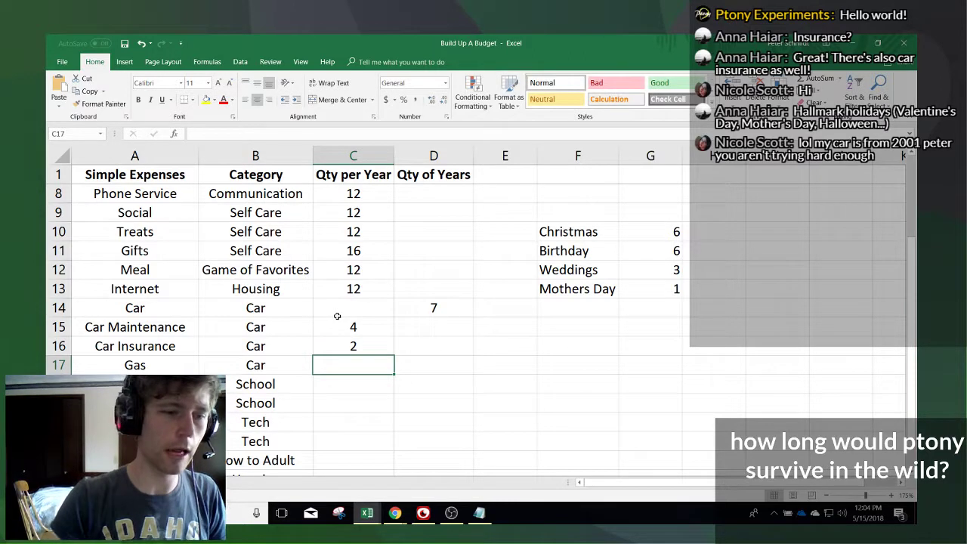
- Set the quantity per year for Gas to 12 in C17
{"action": "key", "text": "Up"}
{"action": "key", "text": "Right"}
{"action": "key", "text": "Left"}
{"action": "key", "text": "Down"}
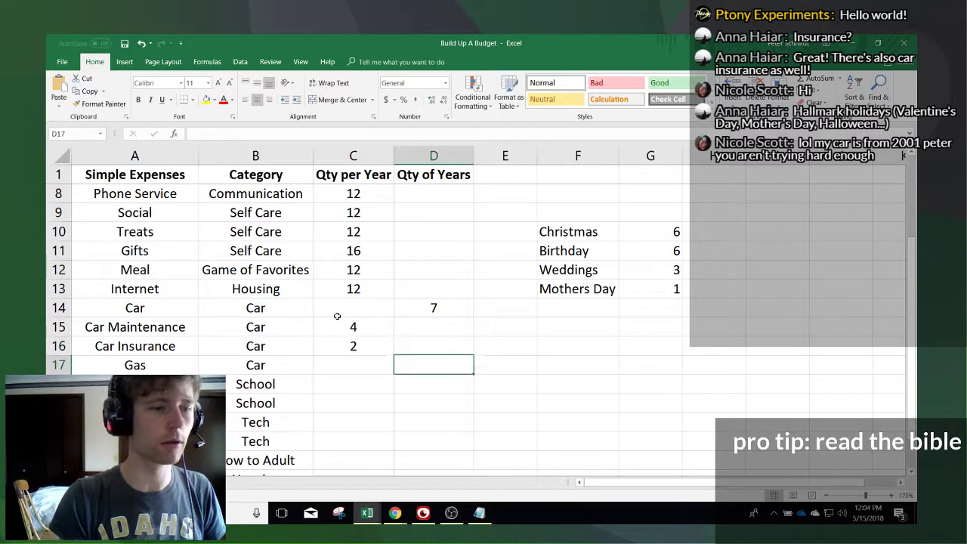
{"action": "key", "text": "Up"}
{"action": "key", "text": "Down"}
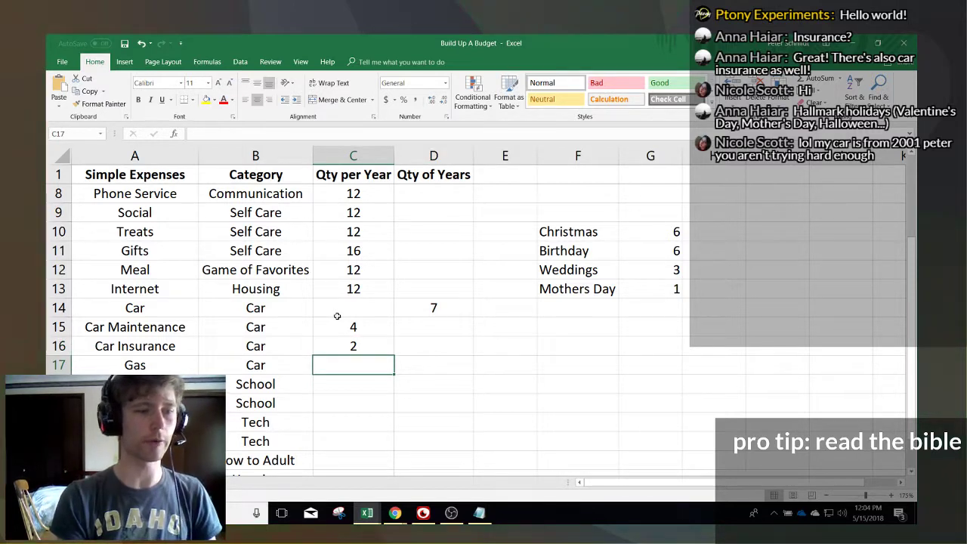
{"action": "type", "text": "12"}
{"action": "key", "text": "Return"}
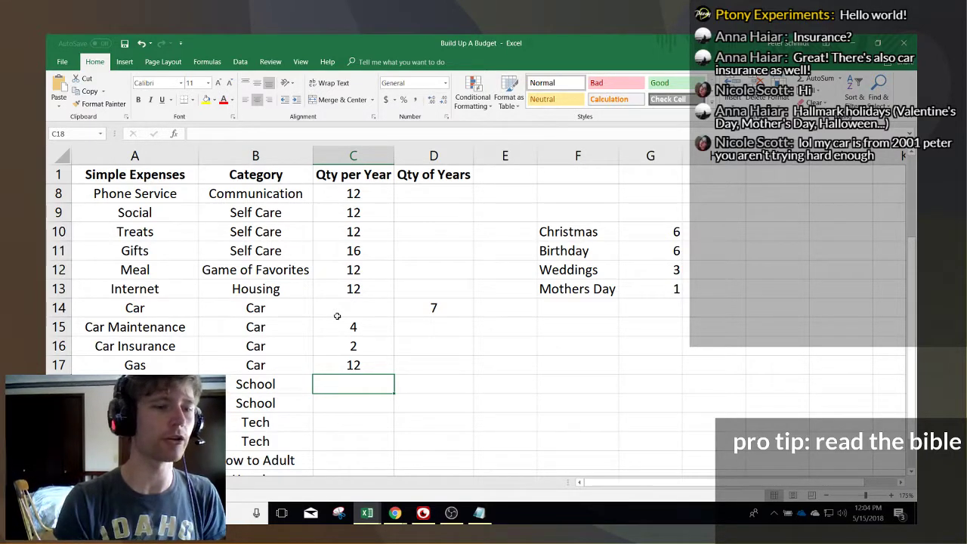
- Set the quantity per year to 2 for both Tuition and Textbooks in C18 and C19
{"action": "type", "text": "2"}
{"action": "key", "text": "Return"}
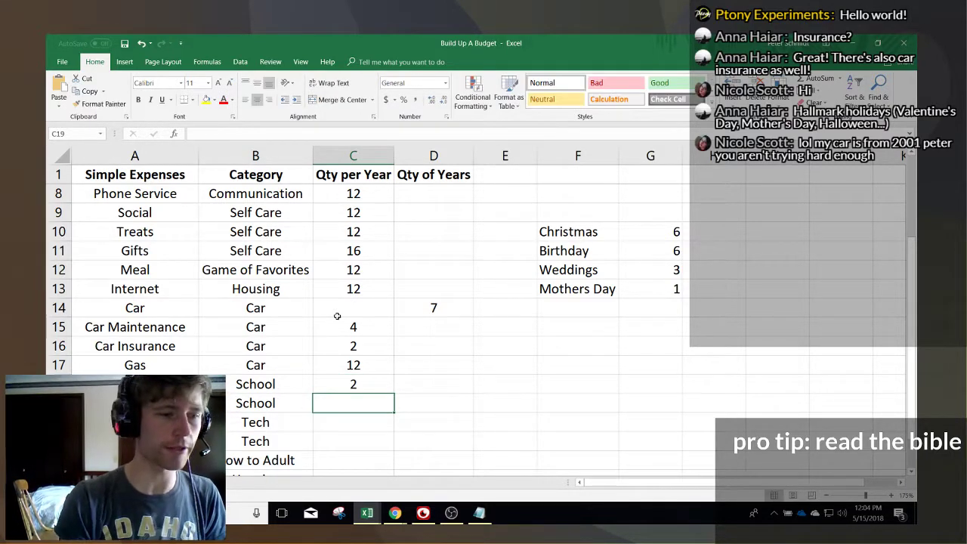
{"action": "type", "text": "2"}
{"action": "key", "text": "Return"}
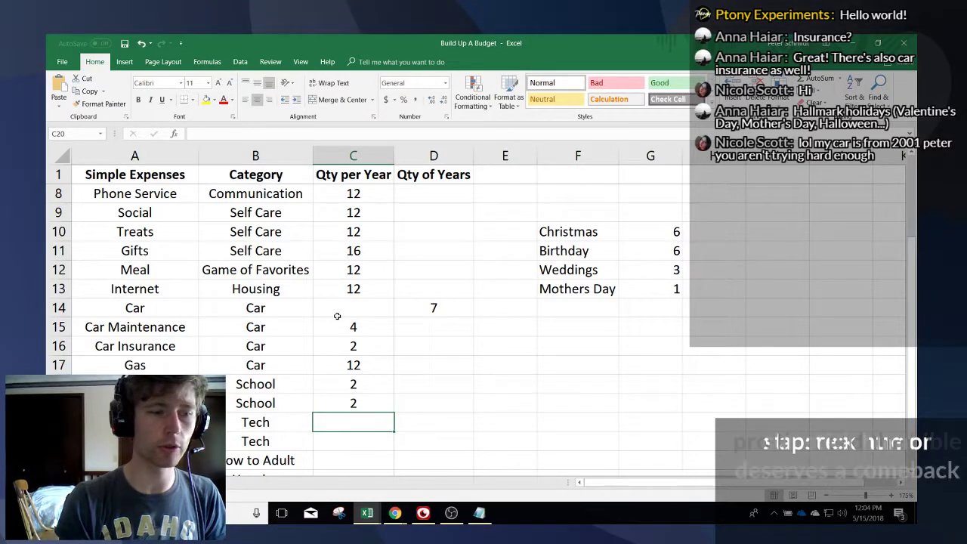
- Set the quantity of years for Computer to 4 in D20
{"action": "key", "text": "Right"}
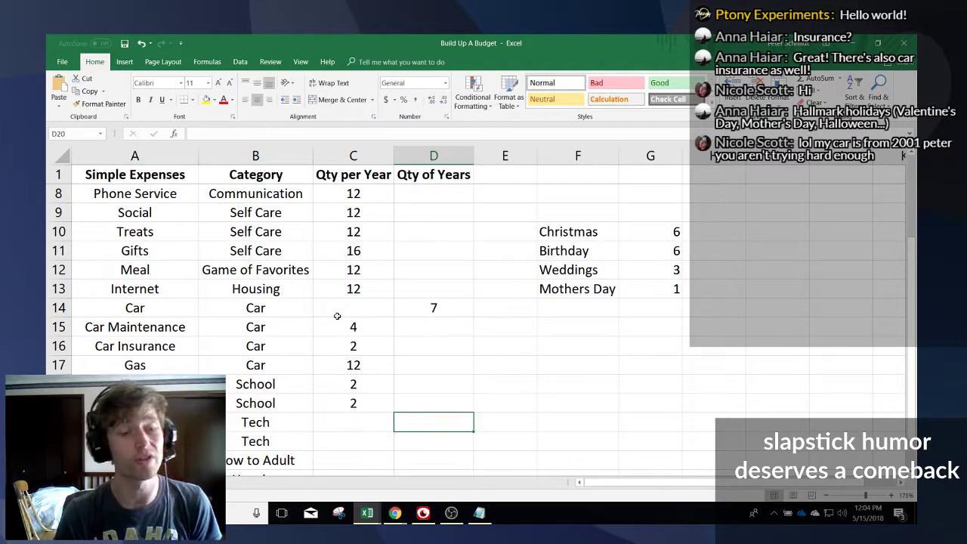
{"action": "type", "text": "4"}
{"action": "key", "text": "Return"}
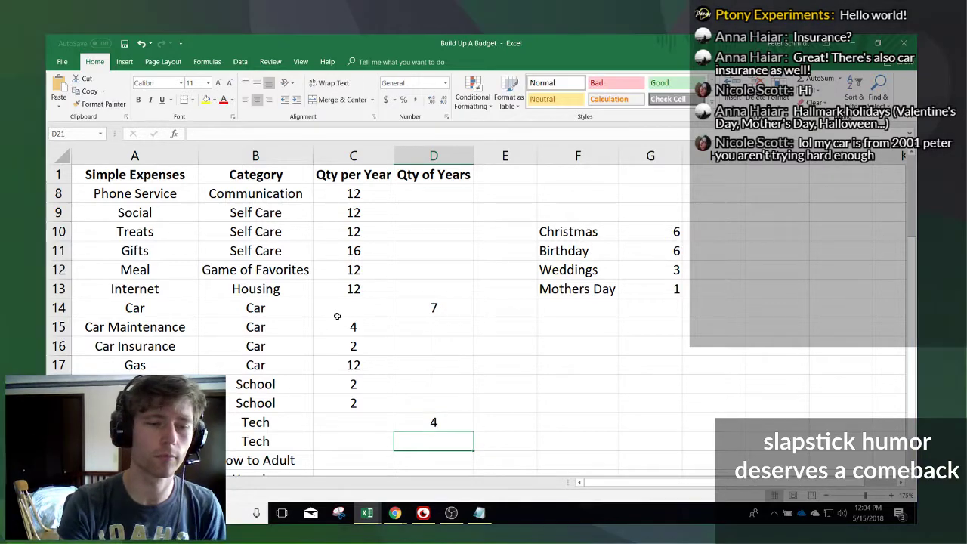
- Try 6 as the quantity of years for Computer in D20 and return the value to 4
{"action": "key", "text": "Left"}
{"action": "key", "text": "Up"}
{"action": "key", "text": "Down"}
{"action": "key", "text": "Right"}
{"action": "key", "text": "Up"}
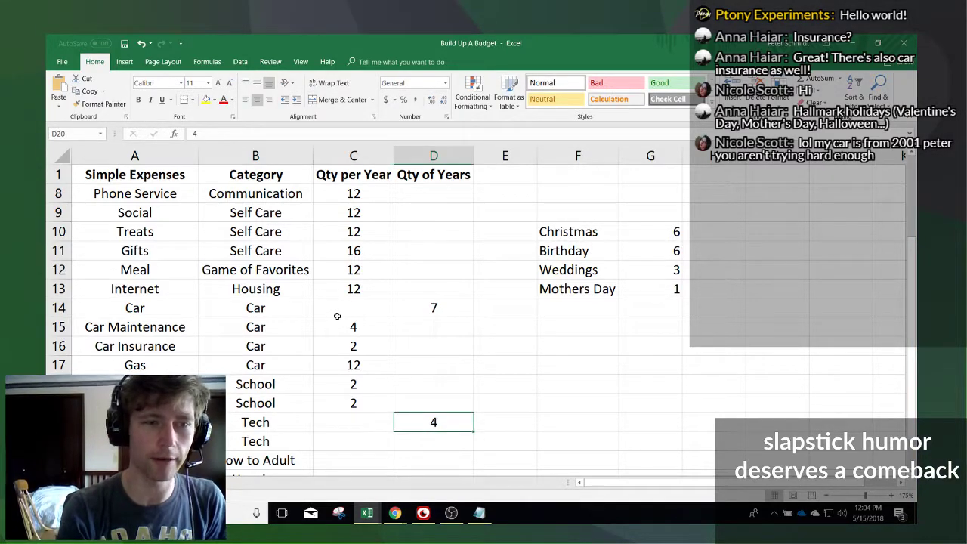
{"action": "key", "text": "Left"}
{"action": "key", "text": "Down"}
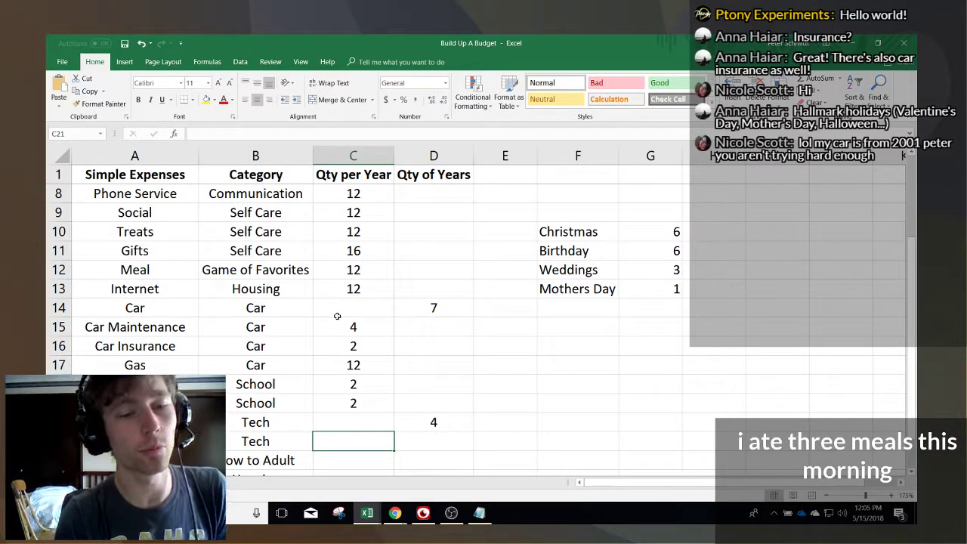
{"action": "key", "text": "Right"}
{"action": "key", "text": "Up"}
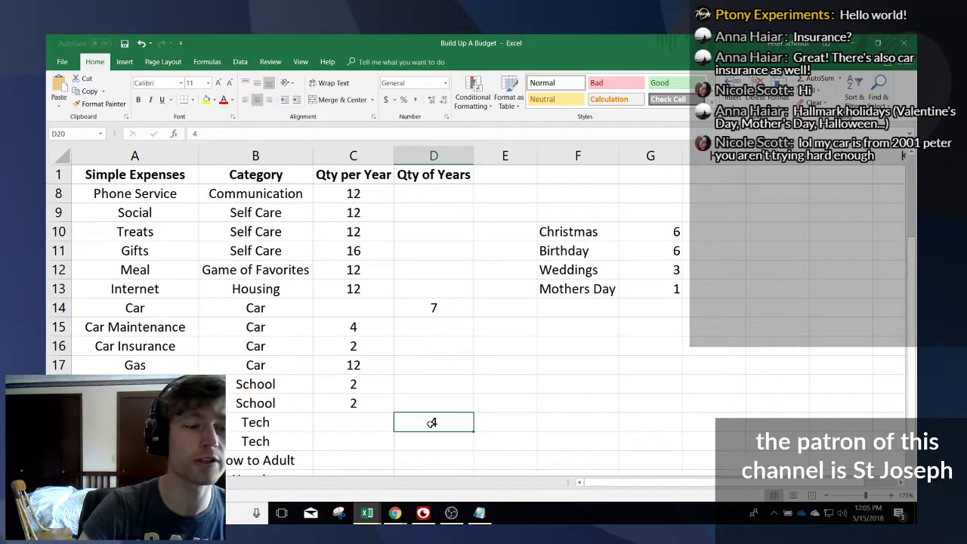
{"action": "type", "text": "6"}
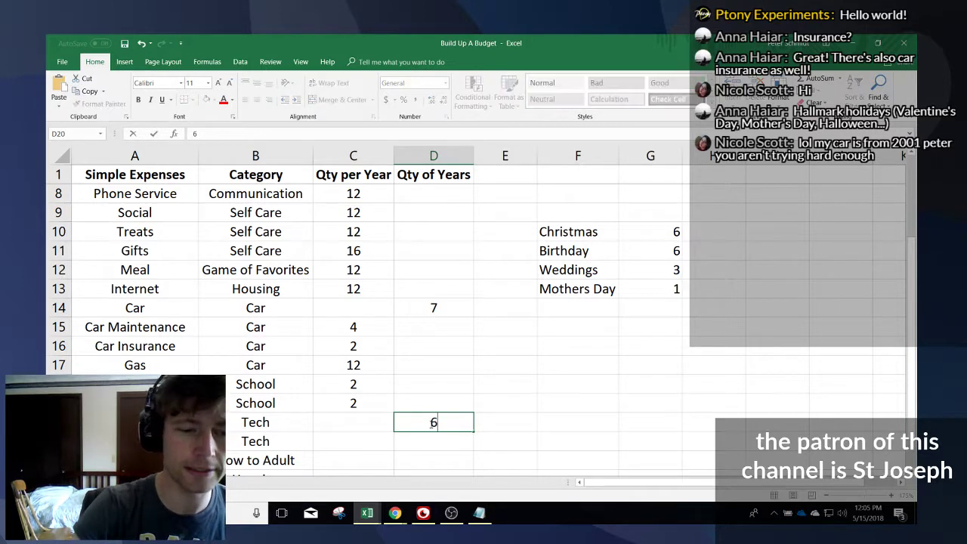
{"action": "key", "text": "Return"}
{"action": "left_click", "coordinate": [431, 423]}
{"action": "type", "text": "4"}
{"action": "key", "text": "Return"}
- Set the quantity per year to 6 for the Tech expense in row 21
{"action": "key", "text": "Left"}
{"action": "scroll", "coordinate": [426, 425], "scroll_direction": "down", "scroll_amount": 1}
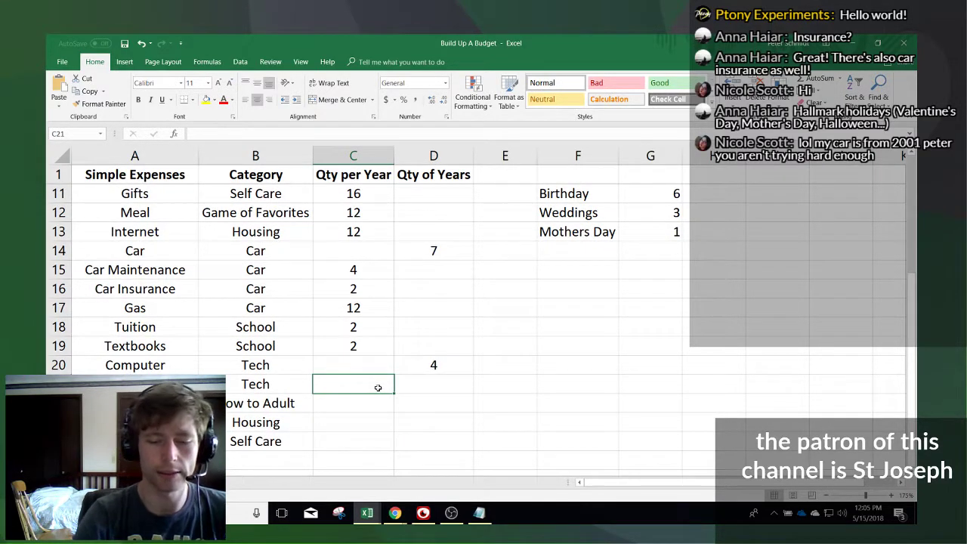
{"action": "type", "text": "6"}
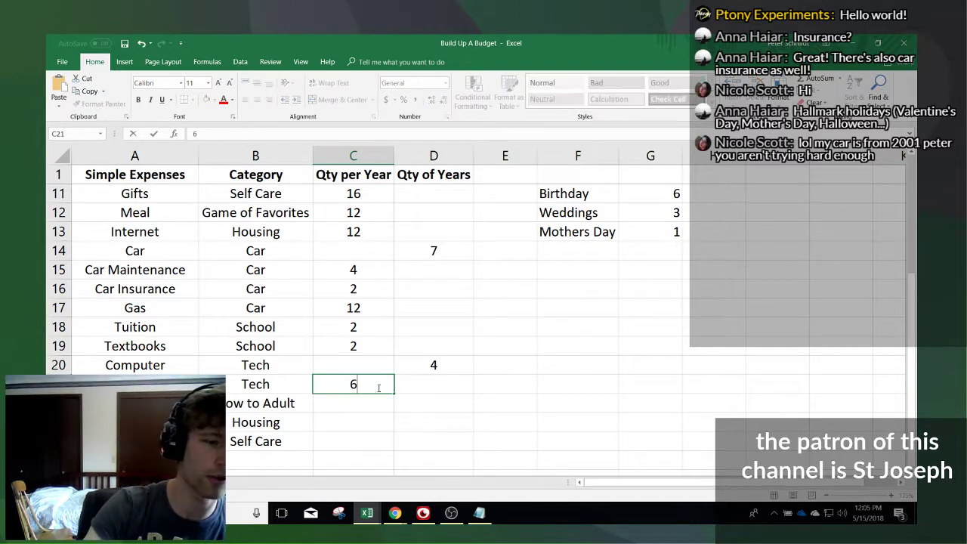
{"action": "key", "text": "Return"}
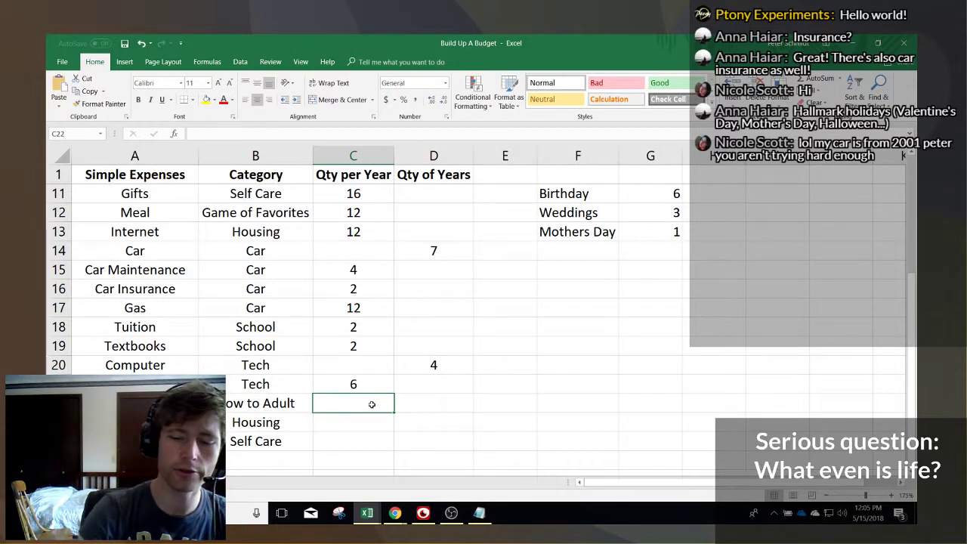
- Set the quantity per year to 12 for the How to Adult expense in C22 and the Self Care expense in C24
{"action": "type", "text": "12"}
{"action": "key", "text": "Return"}
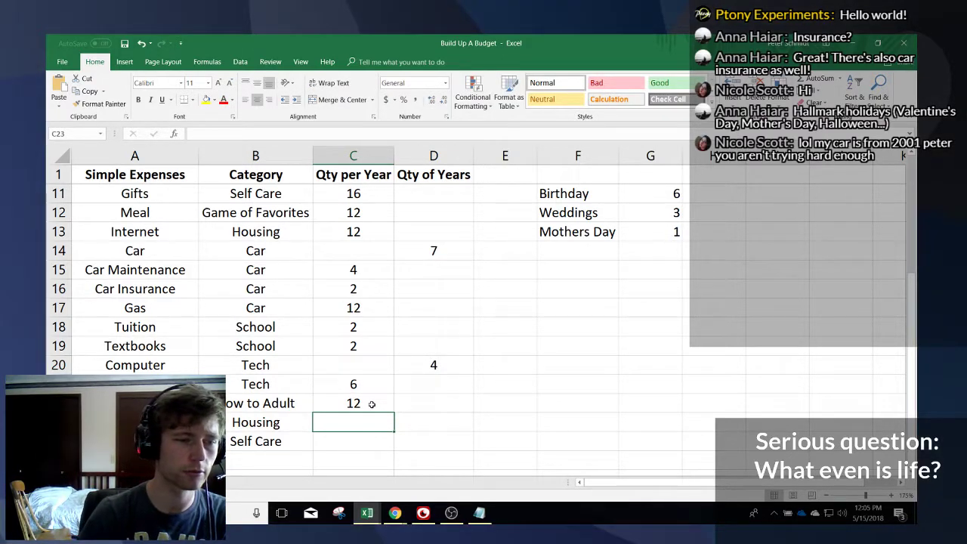
{"action": "key", "text": "Down"}
{"action": "type", "text": "12"}
{"action": "key", "text": "Up"}
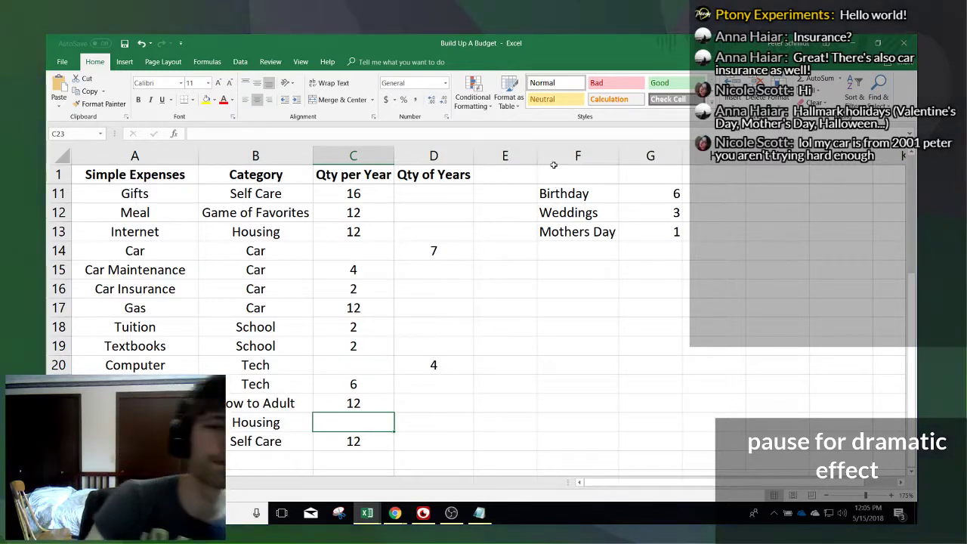
- Clear the gift occasions list and its quantities from columns F and G
{"action": "left_click", "coordinate": [597, 160]}
{"action": "left_click_drag", "start_coordinate": [599, 168], "coordinate": [627, 174]}
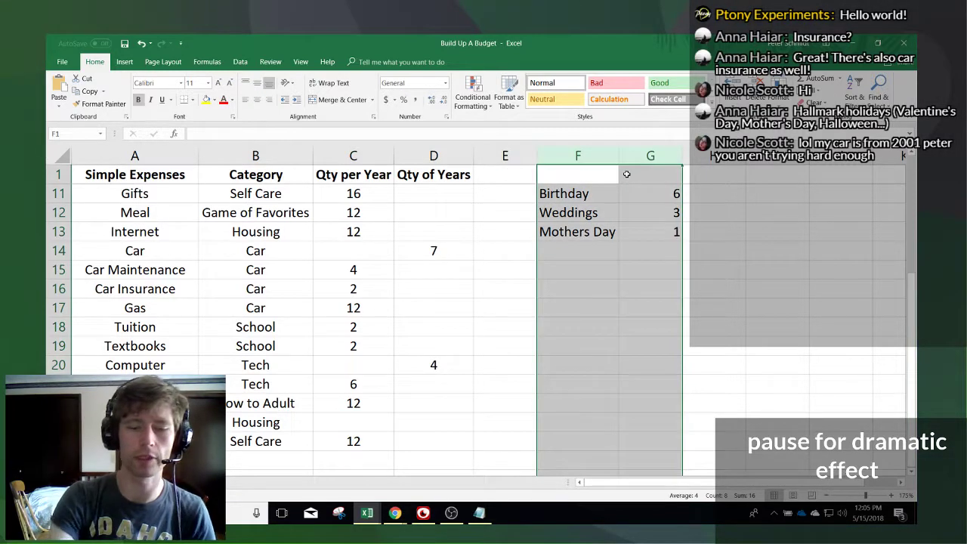
{"action": "key", "text": "Delete"}
- Add the column header Multiplier in E1, next to Qty of Years
{"action": "key", "text": "Left"}
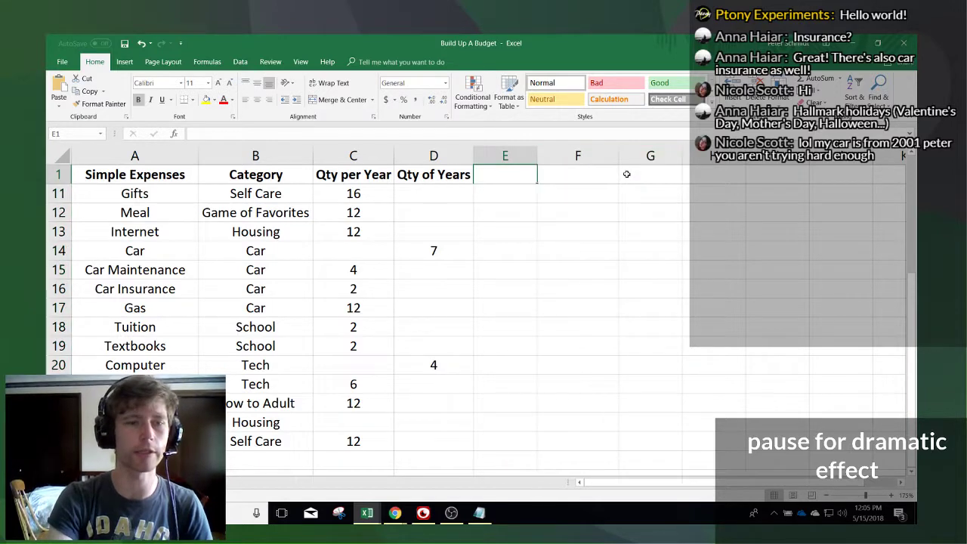
{"action": "scroll", "coordinate": [627, 174], "scroll_direction": "up", "scroll_amount": 3}
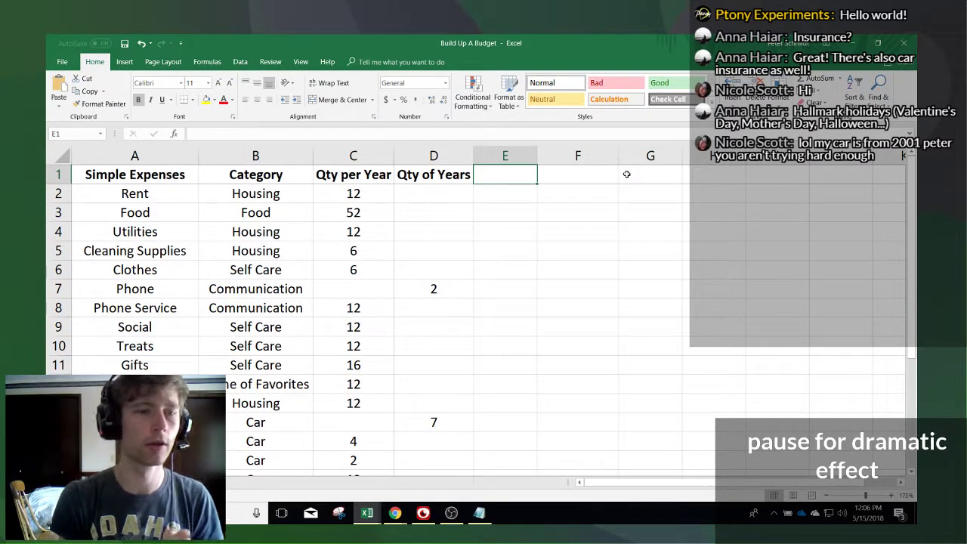
{"action": "type", "text": "Multip"}
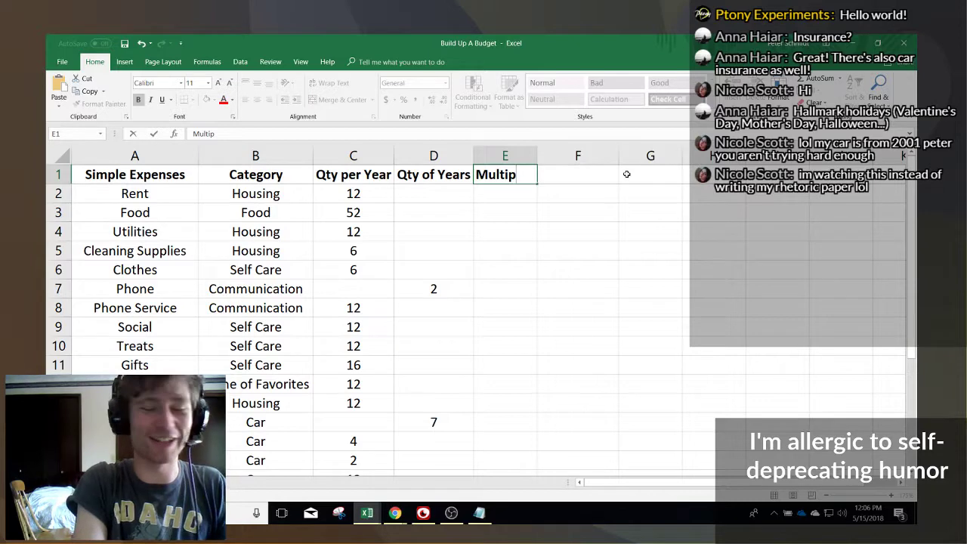
{"action": "type", "text": "lier"}
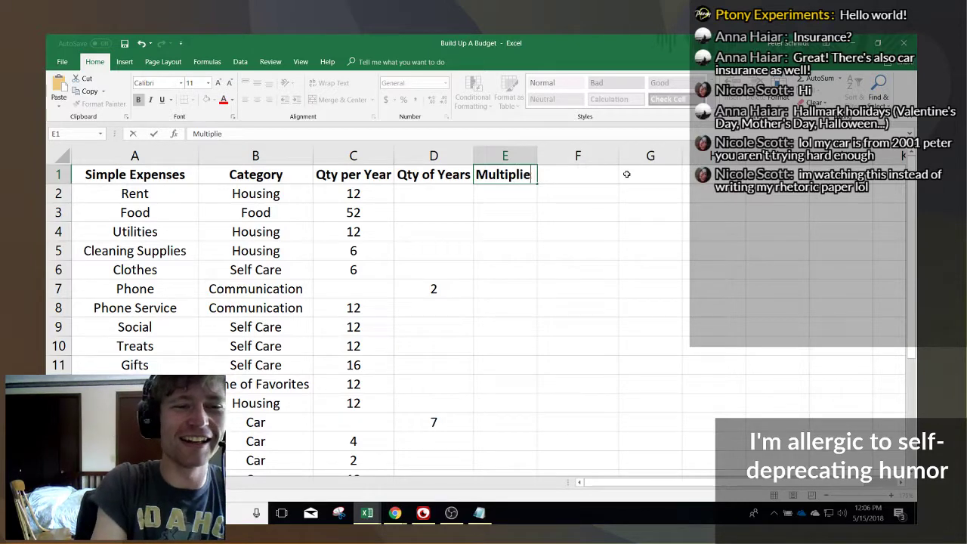
{"action": "key", "text": "Return"}
- Auto-fit the width of column E to the Multiplier header
{"action": "key", "text": "ctrl+a"}
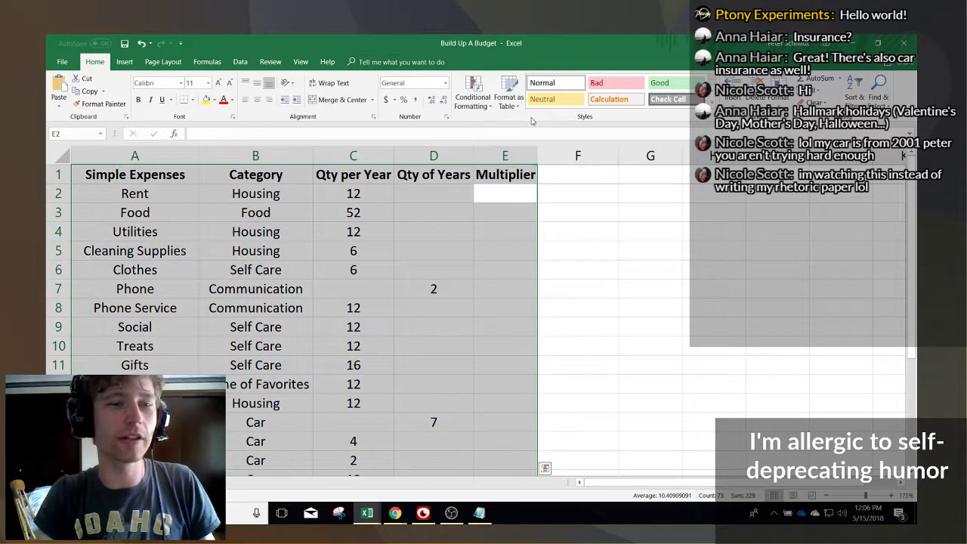
{"action": "double_click", "coordinate": [537, 155]}
{"action": "left_click", "coordinate": [517, 177]}
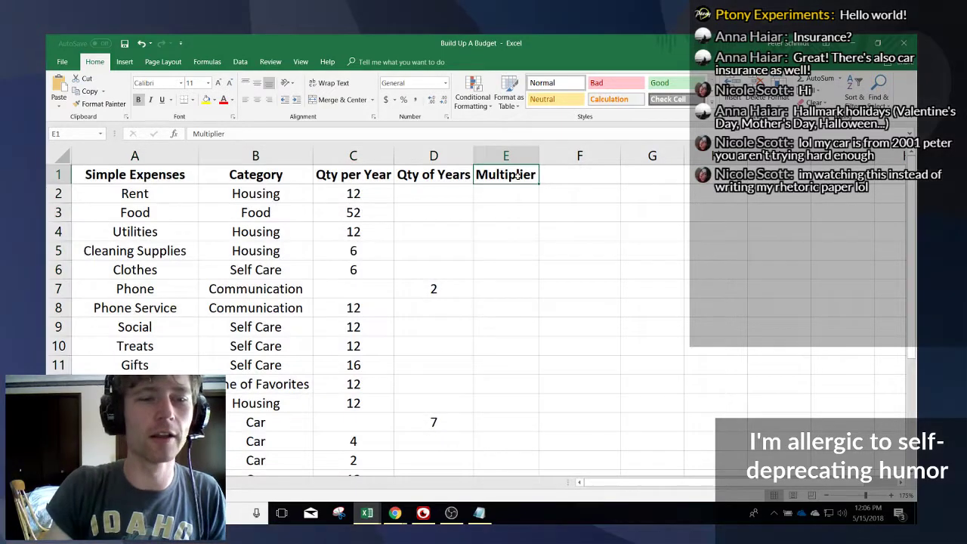
- Fill the whole Multiplier column E with a light grey background
{"action": "left_click", "coordinate": [510, 156]}
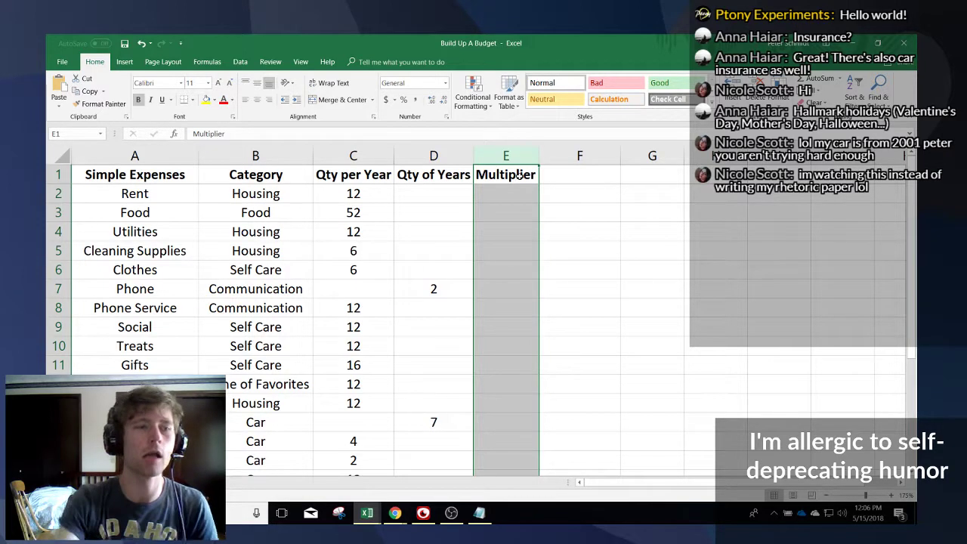
{"action": "left_click", "coordinate": [215, 101]}
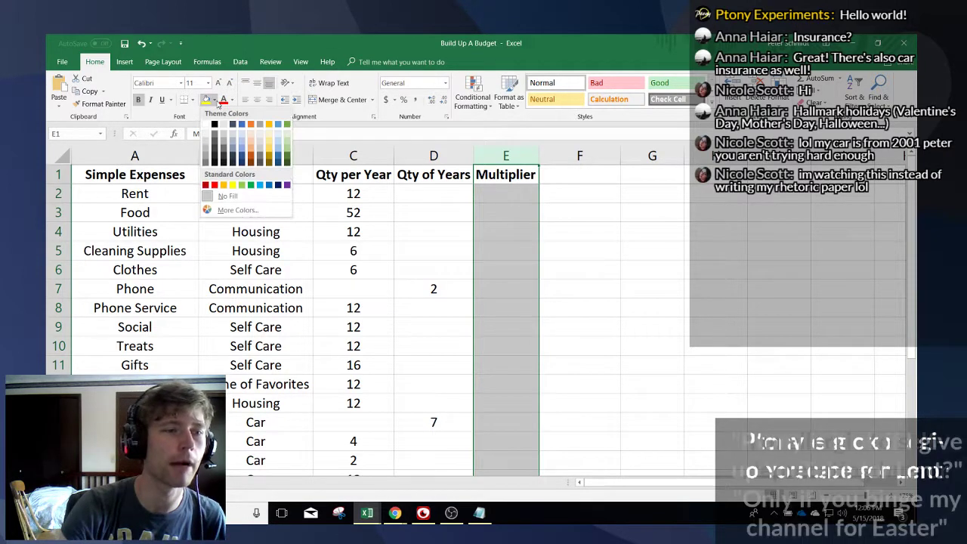
{"action": "left_click", "coordinate": [205, 149]}
{"action": "left_click", "coordinate": [517, 210]}
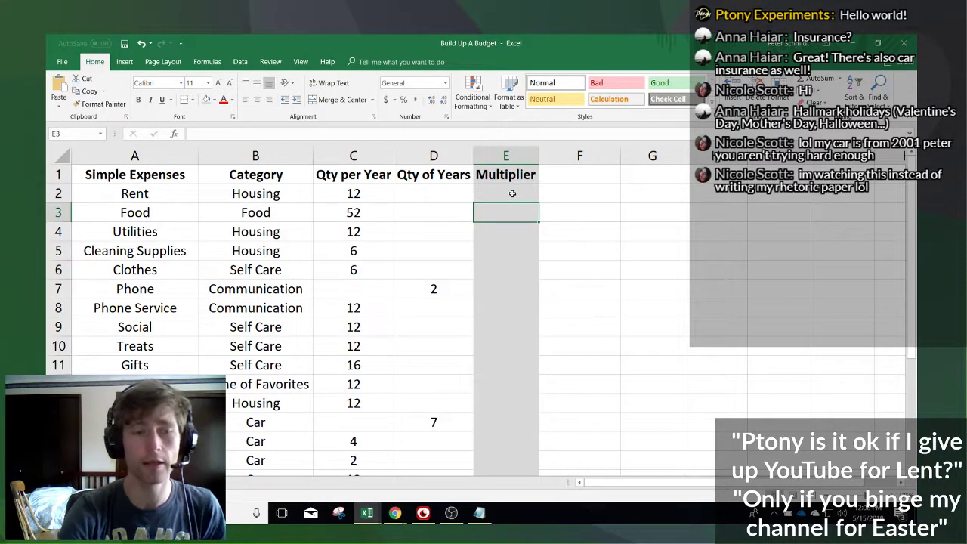
- Try the multiplier formula =C2+(1/D2) in E2 and fill it down to E7
{"action": "left_click", "coordinate": [512, 193]}
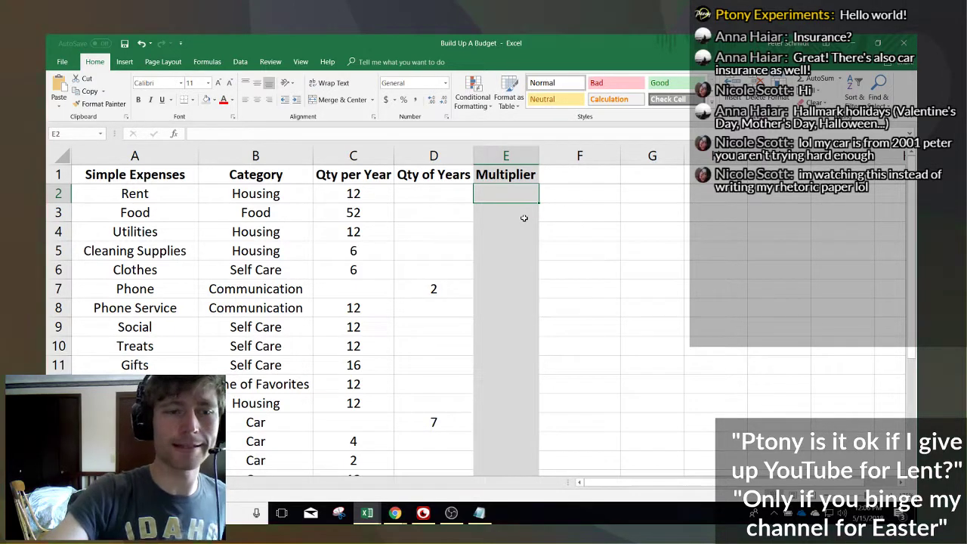
{"action": "type", "text": "="}
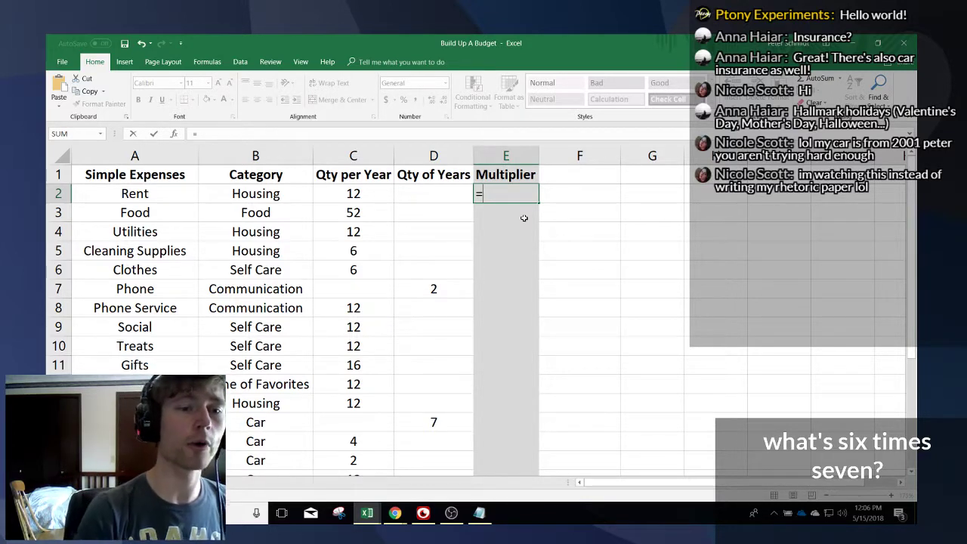
{"action": "key", "text": "Left"}
{"action": "key", "text": "Left"}
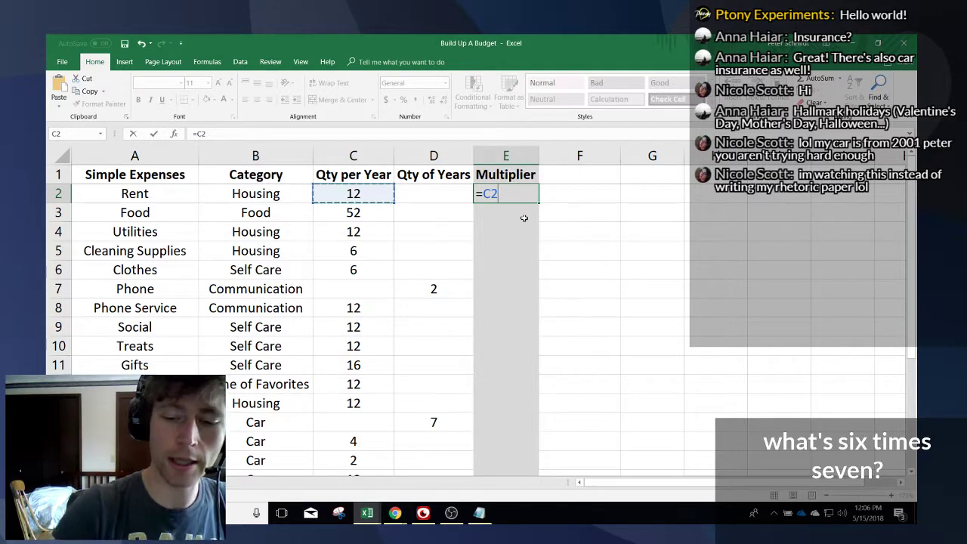
{"action": "type", "text": "+"}
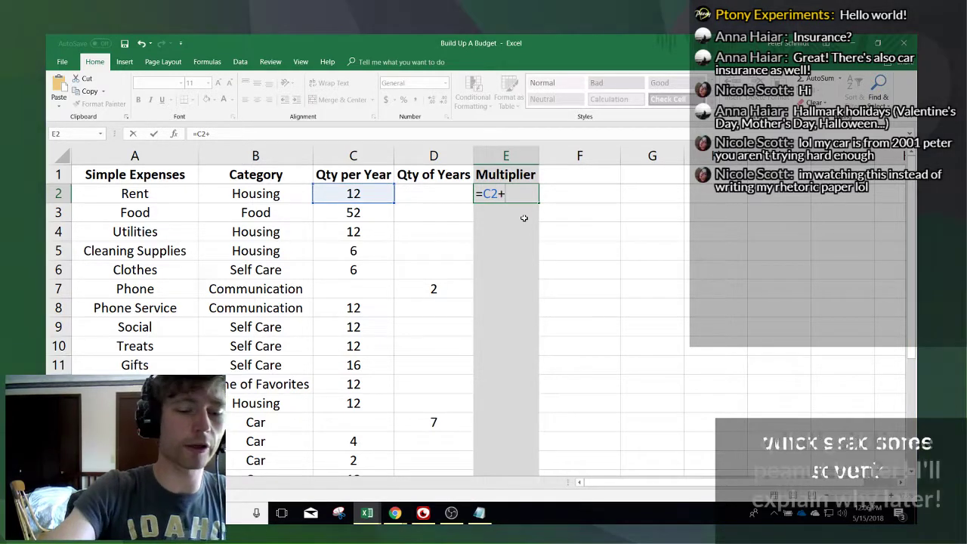
{"action": "type", "text": "("}
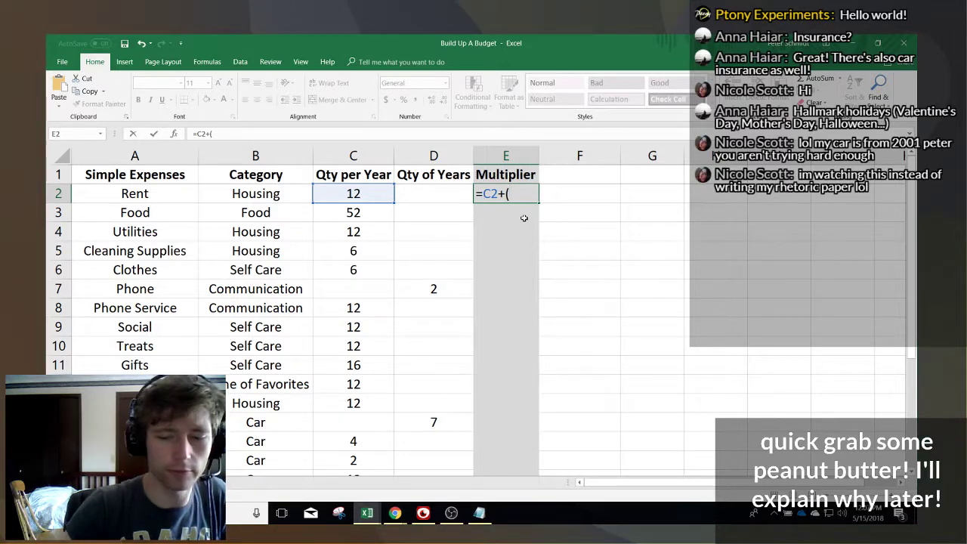
{"action": "type", "text": "1/D2"}
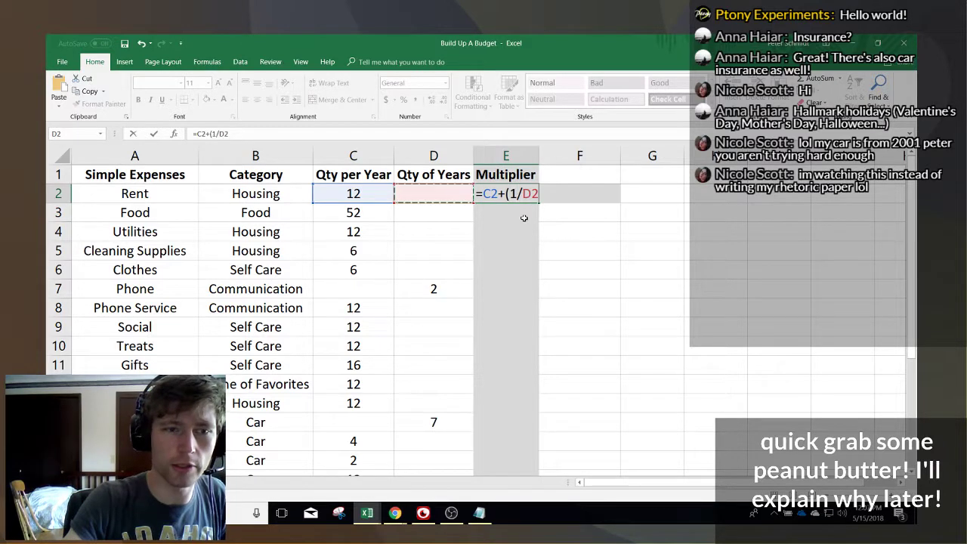
{"action": "key", "text": "Return"}
{"action": "key", "text": "Return"}
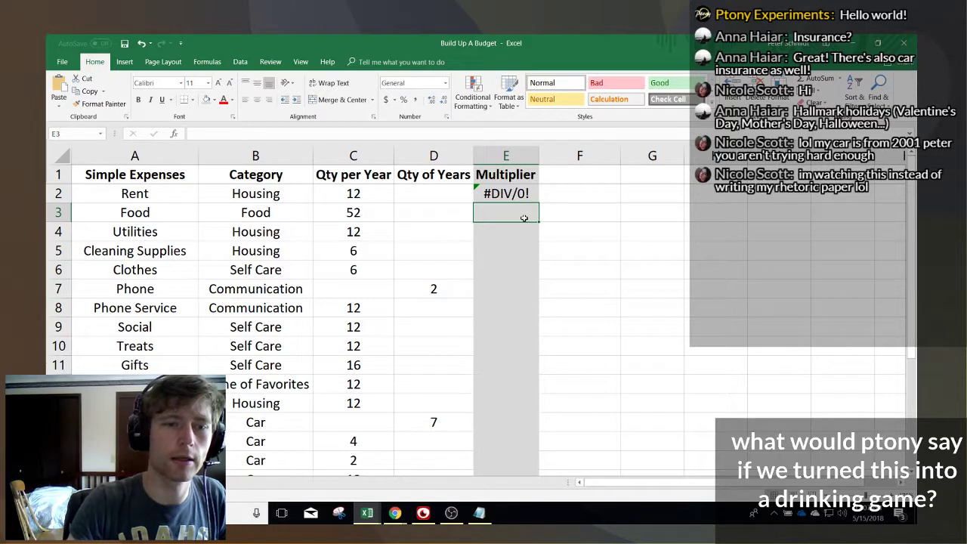
{"action": "left_click", "coordinate": [532, 200]}
{"action": "left_click_drag", "start_coordinate": [534, 235], "coordinate": [544, 304]}
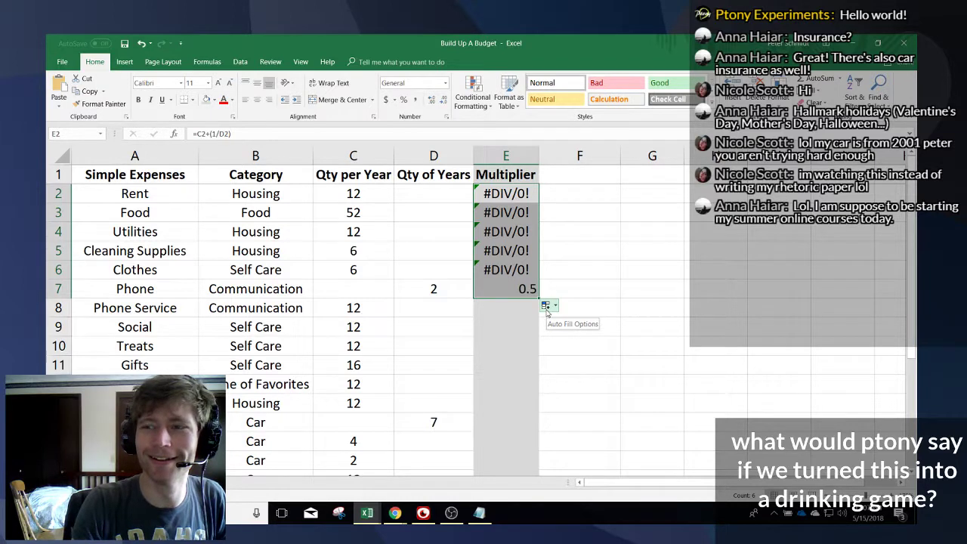
- Clear the trial multiplier formulas from E2 through E7
{"action": "left_click_drag", "start_coordinate": [511, 200], "coordinate": [532, 283]}
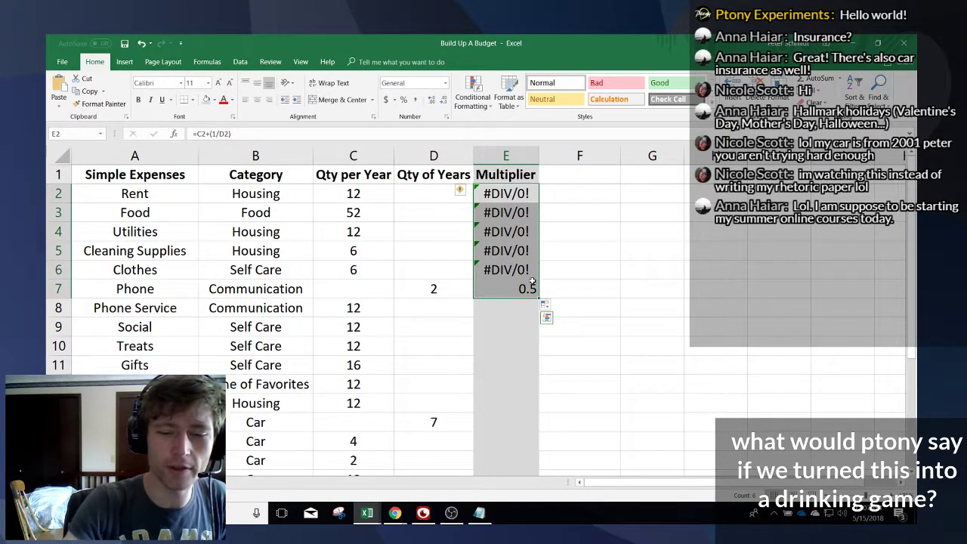
{"action": "key", "text": "Delete"}
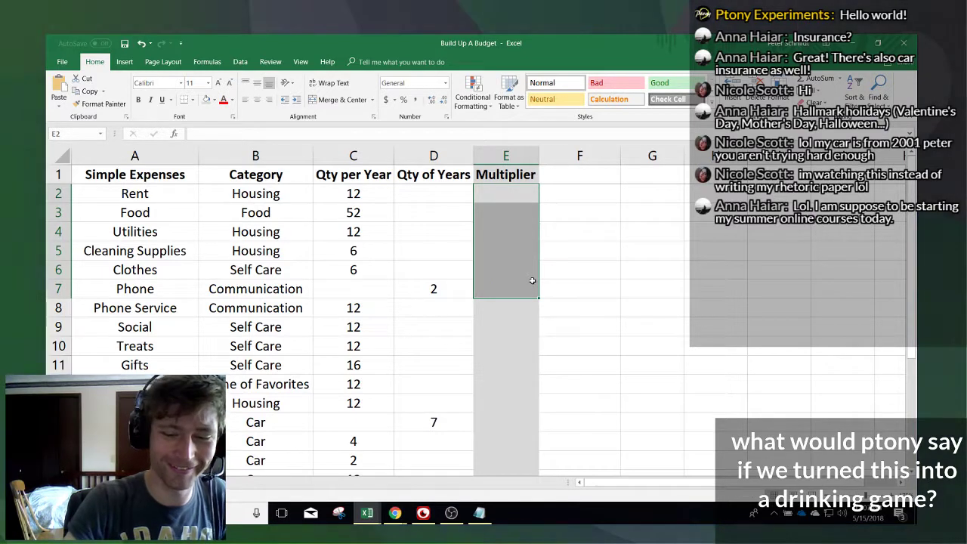
{"action": "key", "text": "shift+BackSpace"}
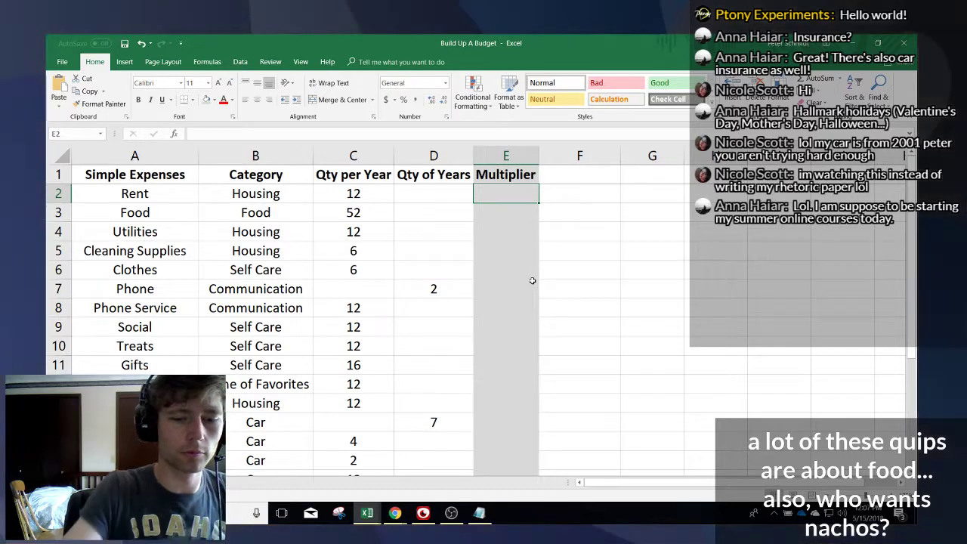
- Try the multiplier formula =SUM(C2,(1/D2)) in E2 for the Rent row
{"action": "type", "text": "=sum"}
{"action": "key", "text": "Tab"}
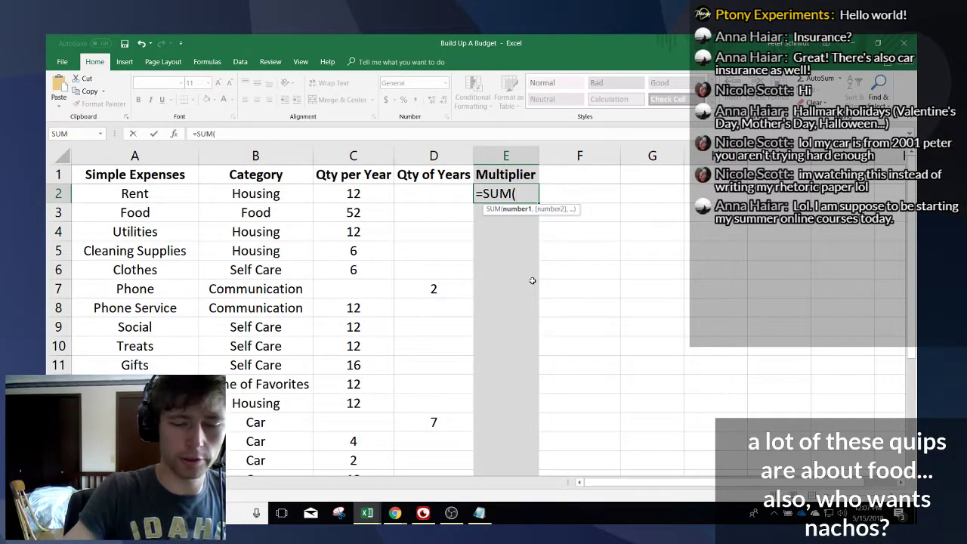
{"action": "key", "text": "Left"}
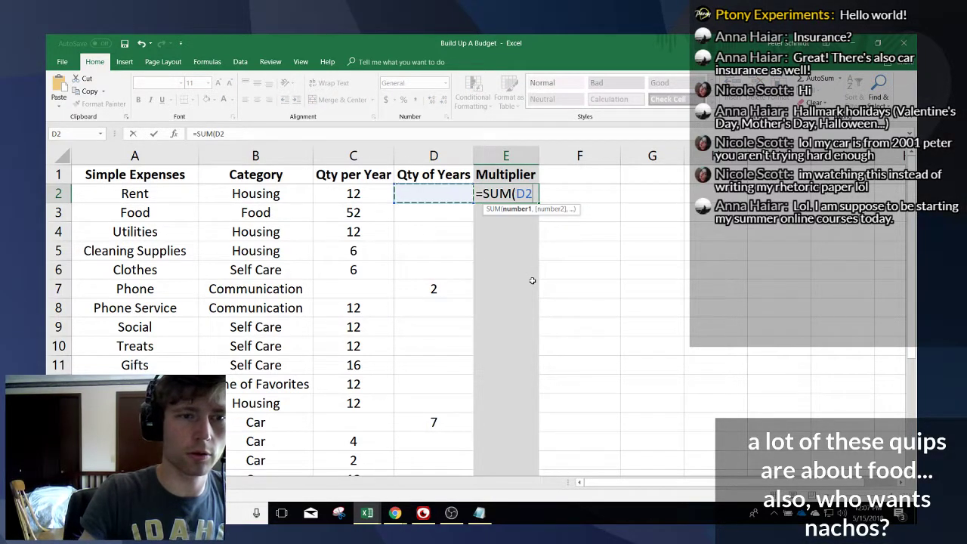
{"action": "key", "text": "Left"}
{"action": "type", "text": ","}
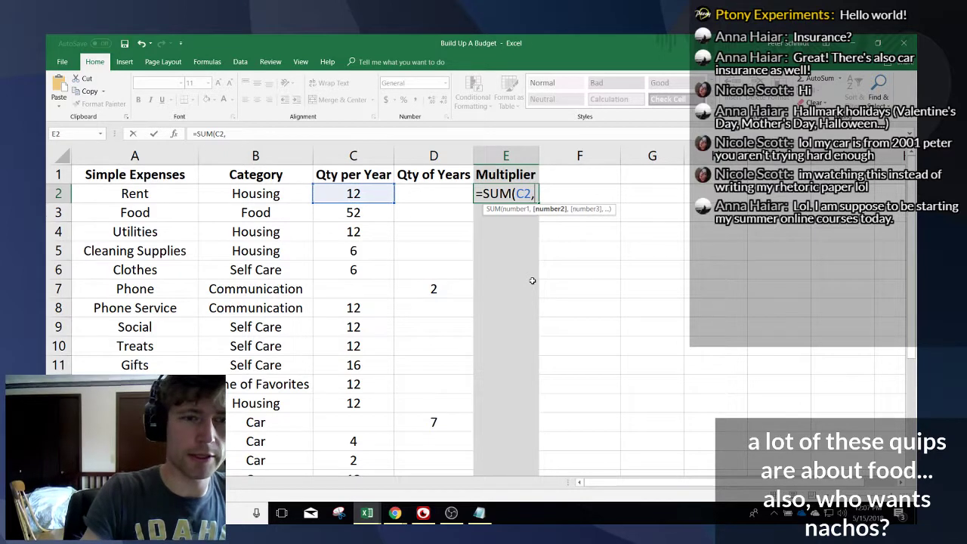
{"action": "type", "text": "("}
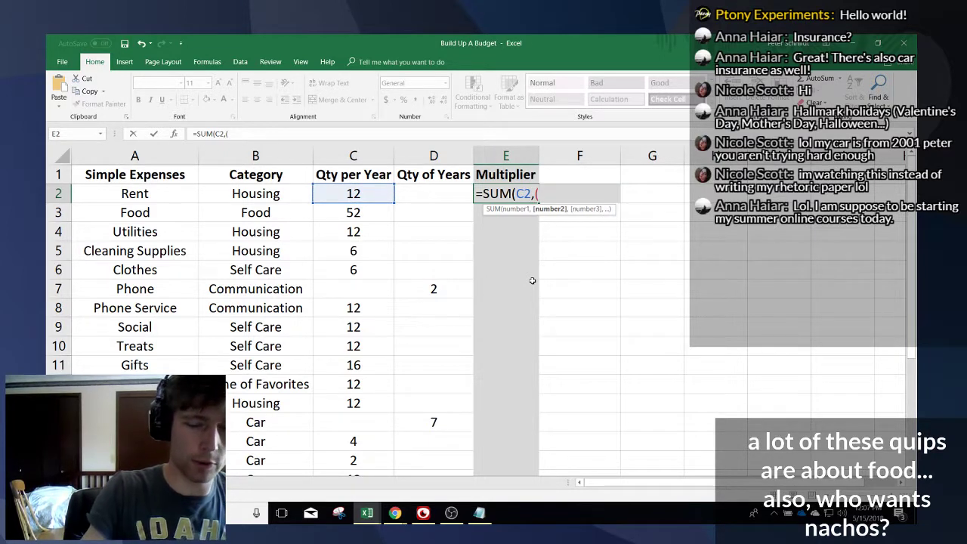
{"action": "key", "text": "Left"}
{"action": "type", "text": "/"}
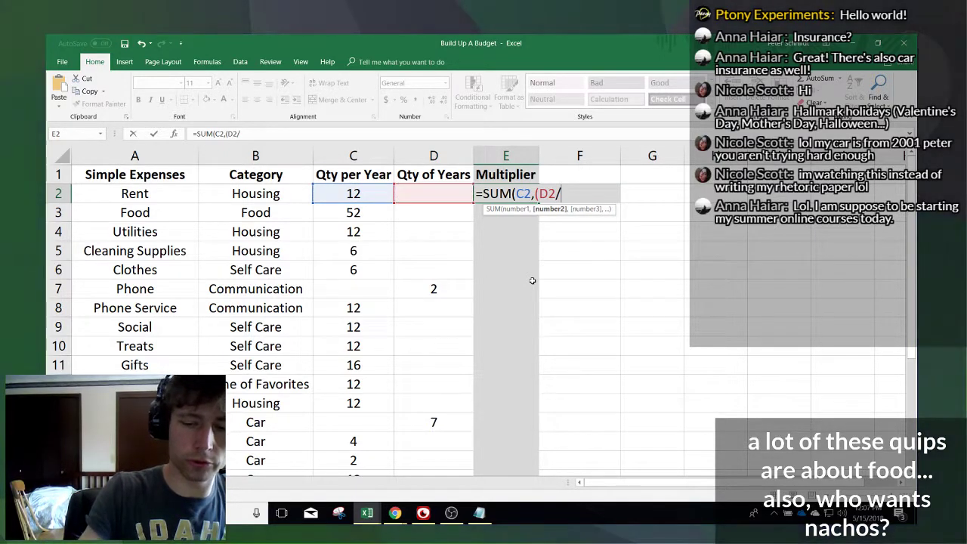
{"action": "key", "text": "BackSpace"}
{"action": "key", "text": "BackSpace"}
{"action": "key", "text": "BackSpace"}
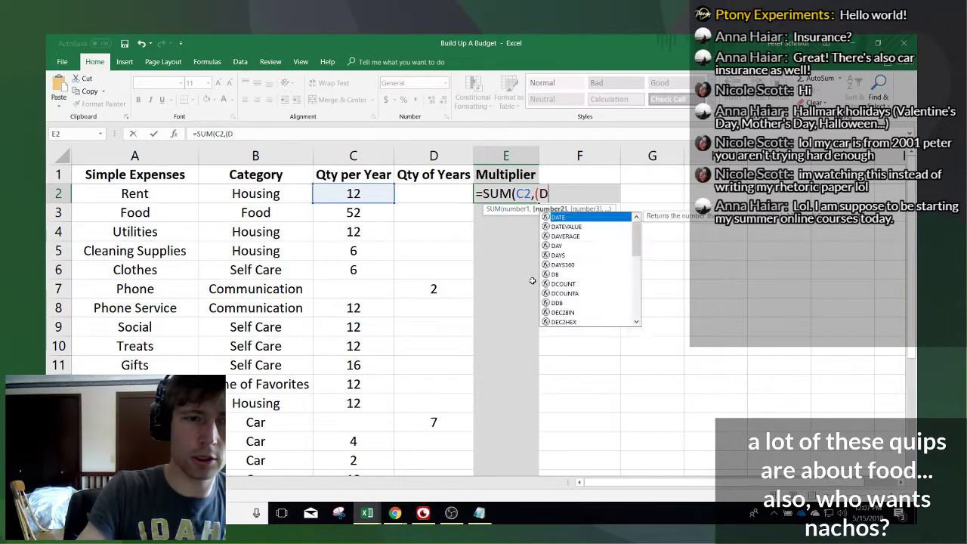
{"action": "type", "text": "1/D2)"}
{"action": "key", "text": "Return"}
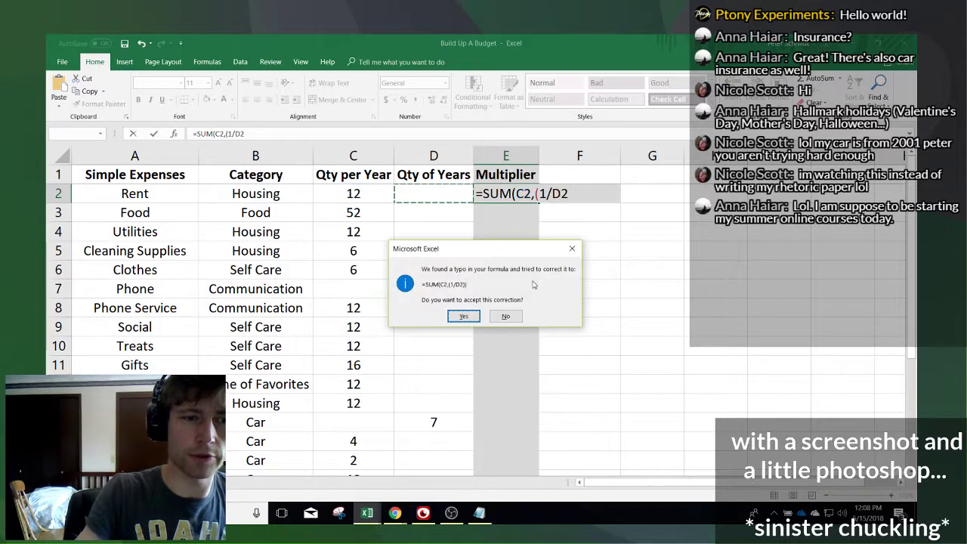
{"action": "key", "text": "Return"}
- Delete the SUM formula from E2
{"action": "key", "text": "F2"}
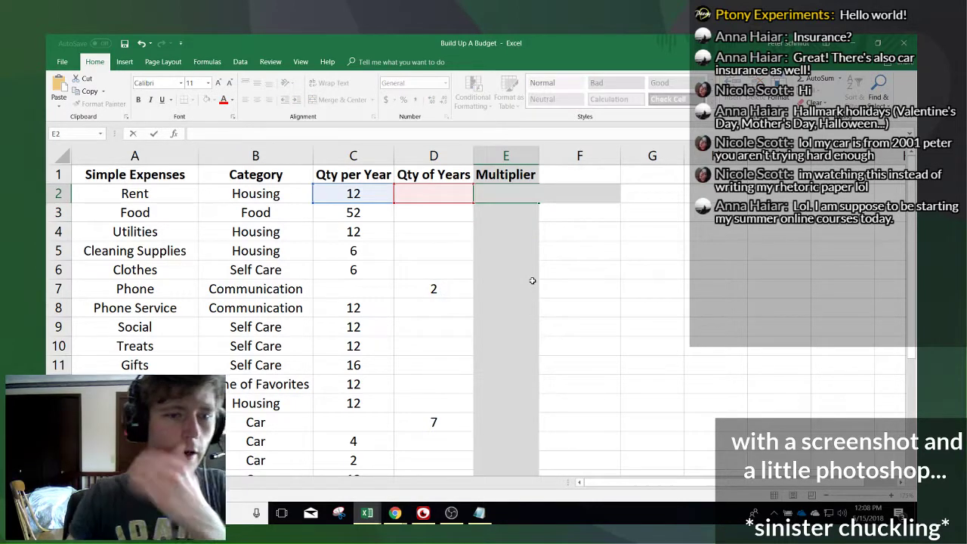
{"action": "key", "text": "Escape"}
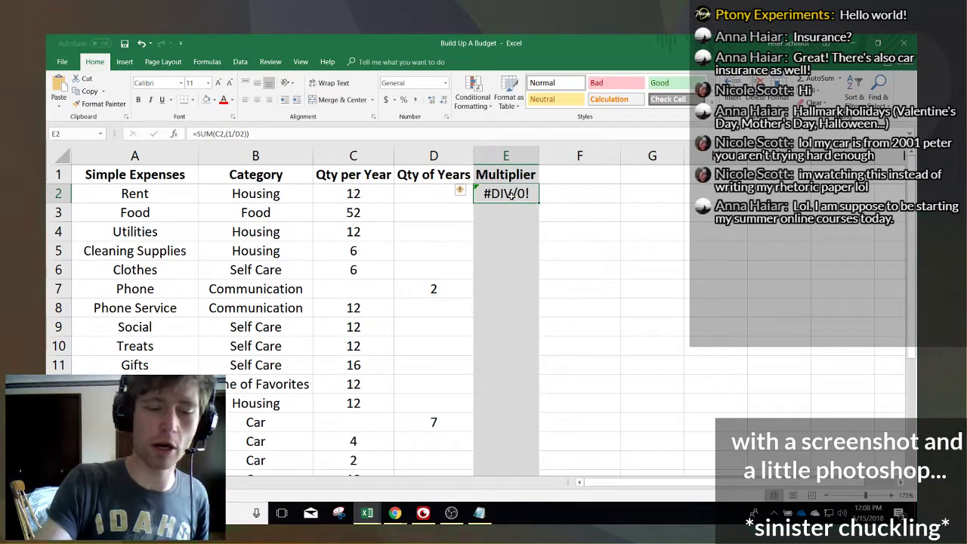
{"action": "key", "text": "Delete"}
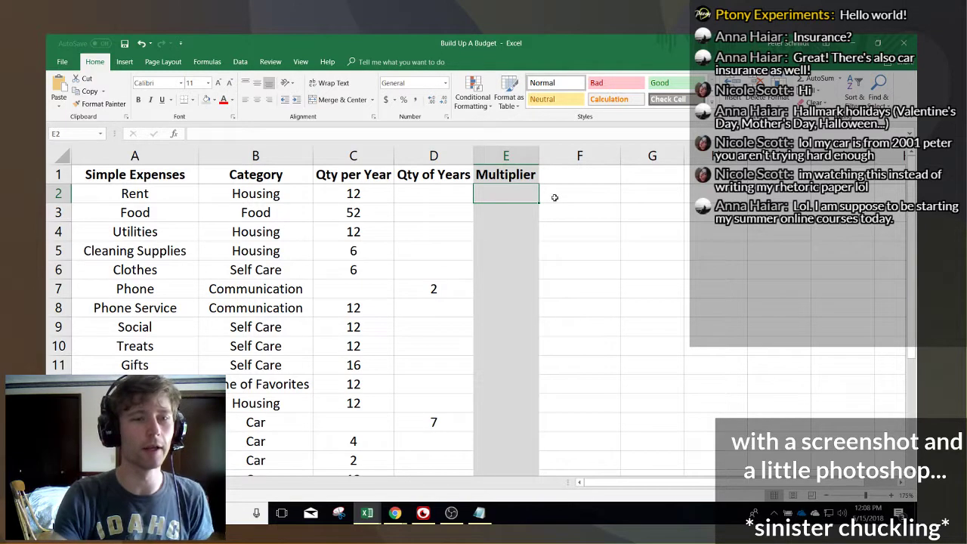
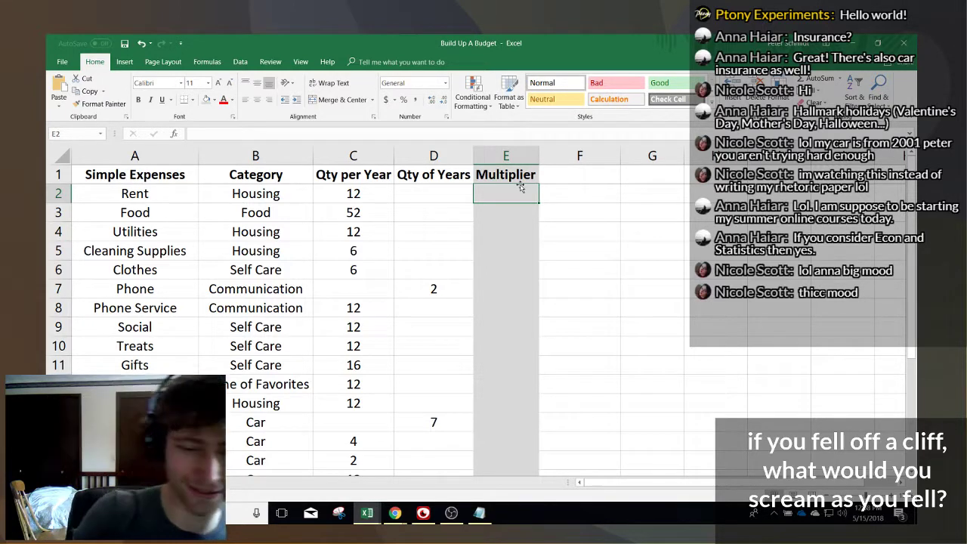
- Enter the formula =IFERROR(1/D2,C2) in E2 as the Rent row's multiplier
{"action": "type", "text": "="}
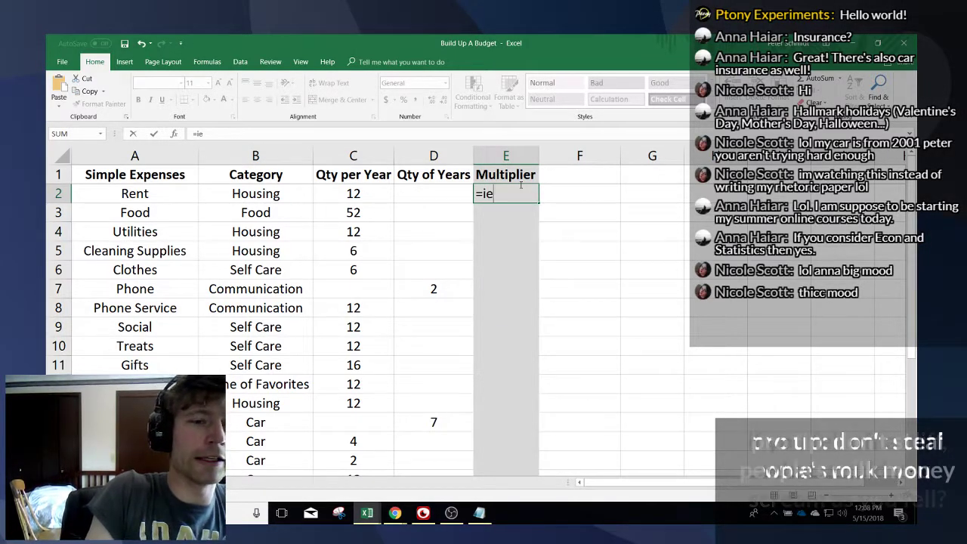
{"action": "type", "text": "ifer"}
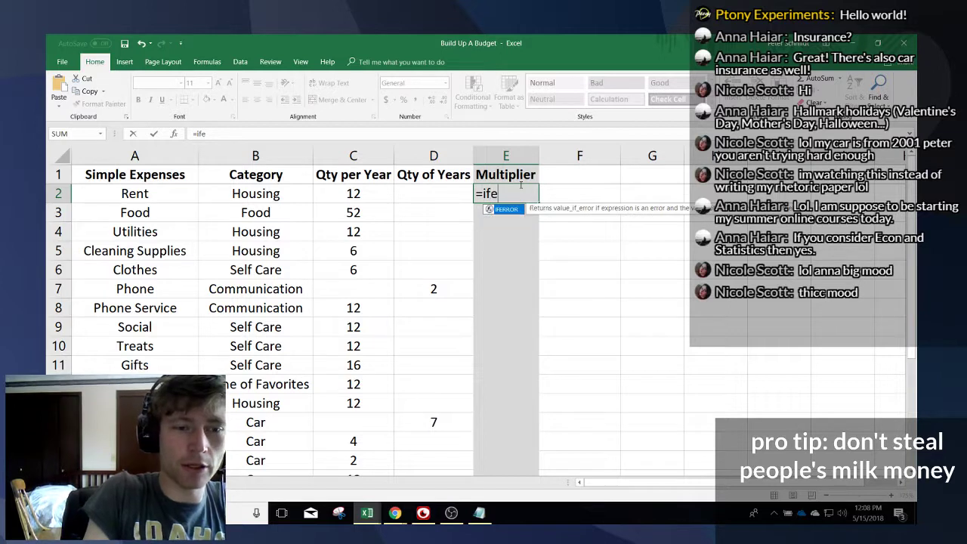
{"action": "key", "text": "Tab"}
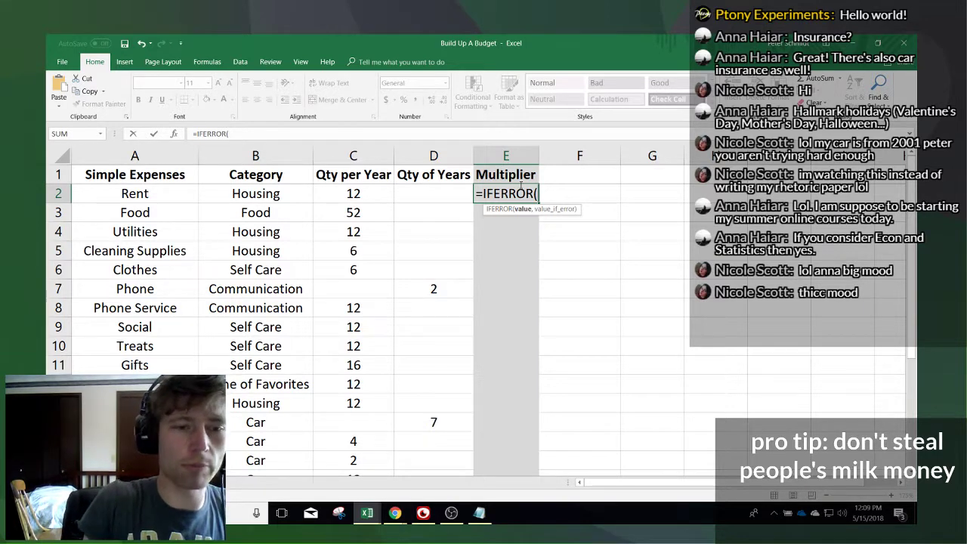
{"action": "key", "text": "Left"}
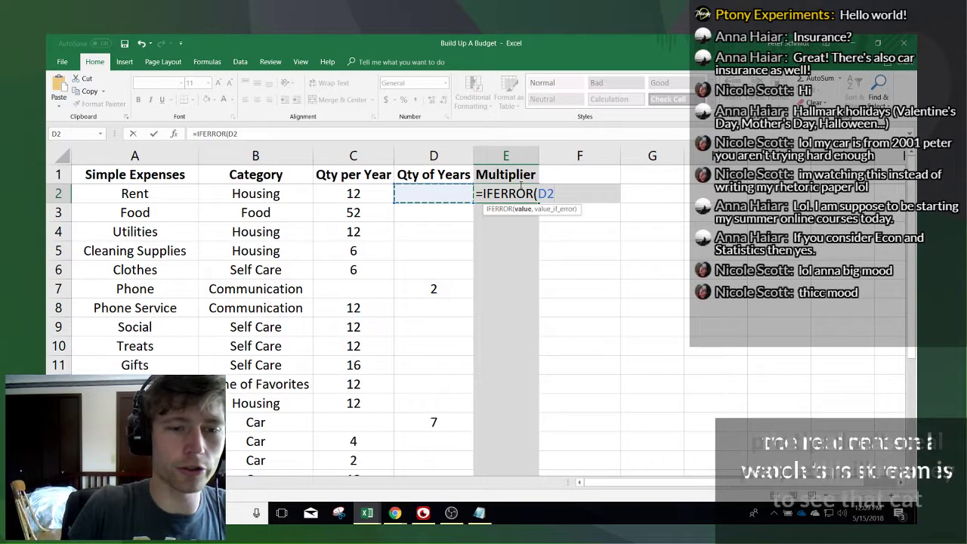
{"action": "type", "text": "/"}
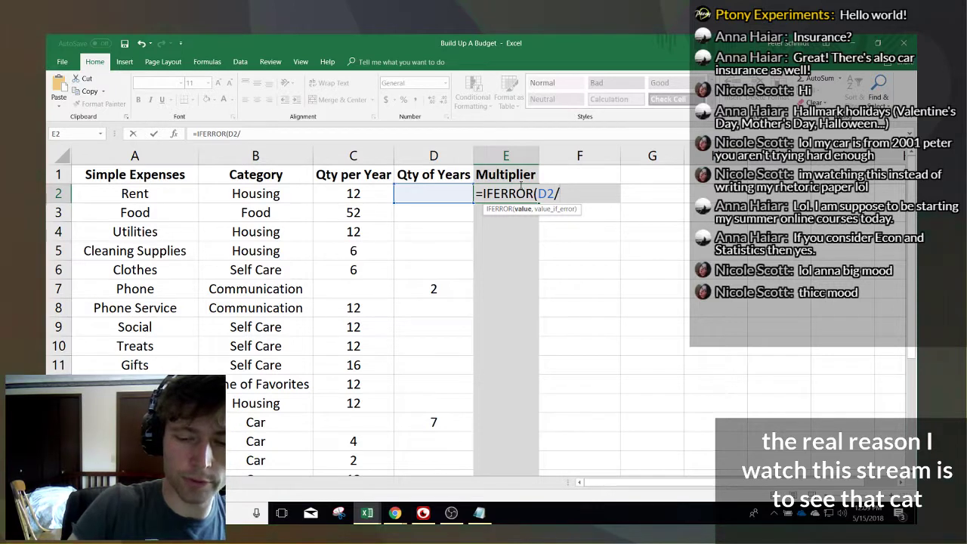
{"action": "key", "text": "BackSpace"}
{"action": "key", "text": "BackSpace"}
{"action": "key", "text": "BackSpace"}
{"action": "type", "text": "1"}
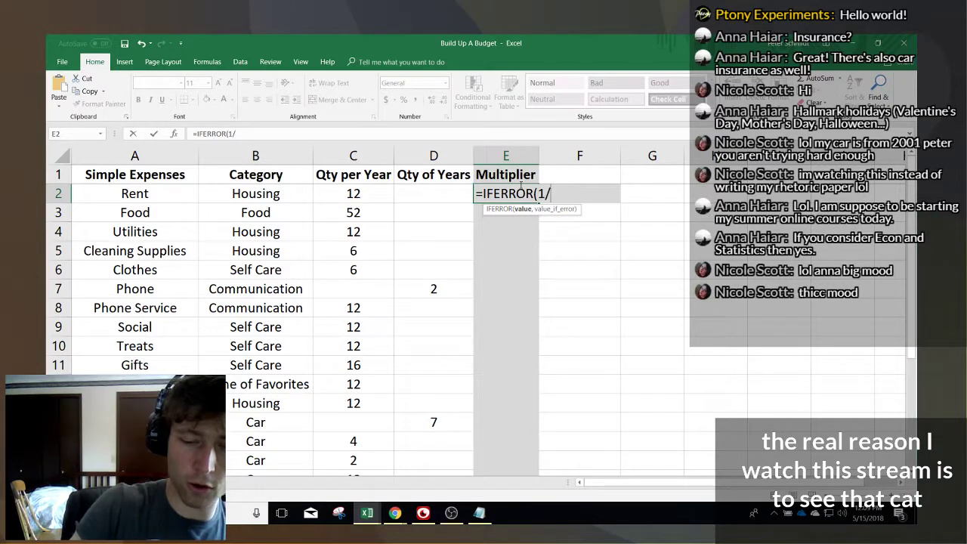
{"action": "type", "text": "/"}
{"action": "key", "text": "Left"}
{"action": "type", "text": ","}
{"action": "key", "text": "Left"}
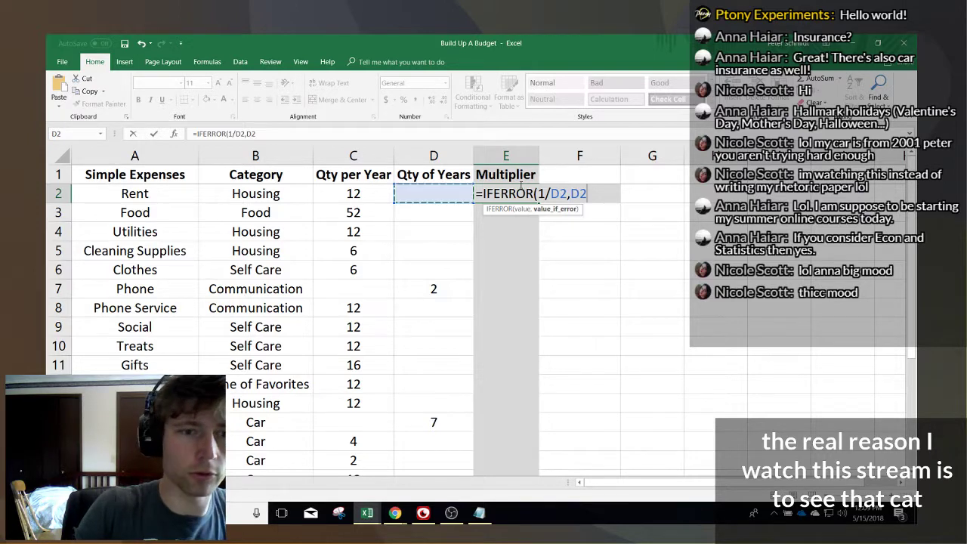
{"action": "key", "text": "Left"}
{"action": "key", "text": "Return"}
{"action": "key", "text": "Up"}
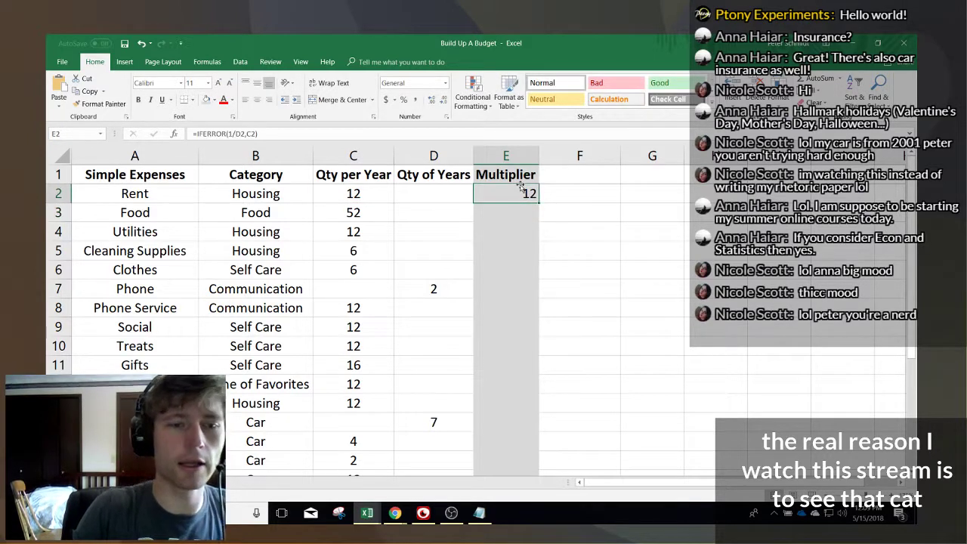
- Review the function arguments of the IFERROR formula in E2 with the dialog moved clear of the expense data
{"action": "left_click", "coordinate": [234, 133]}
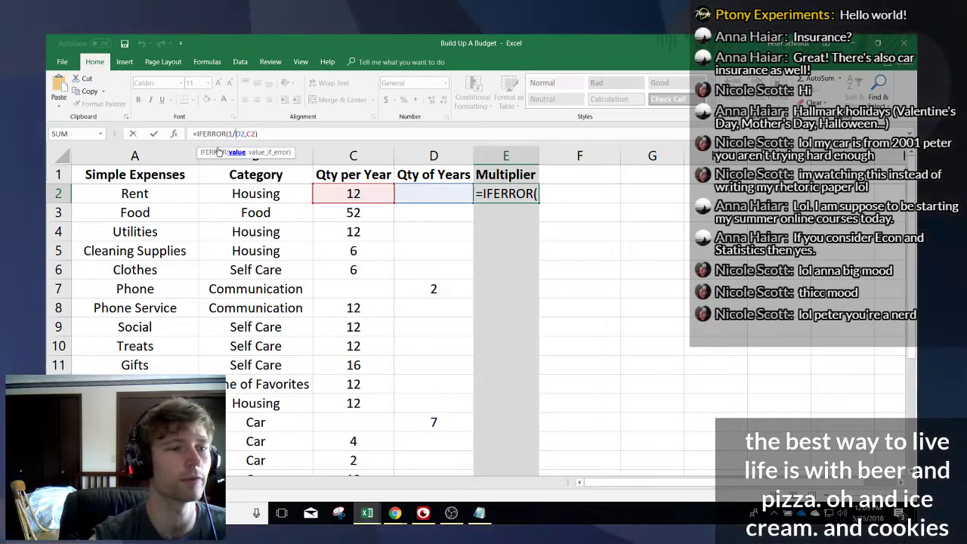
{"action": "left_click", "coordinate": [174, 133]}
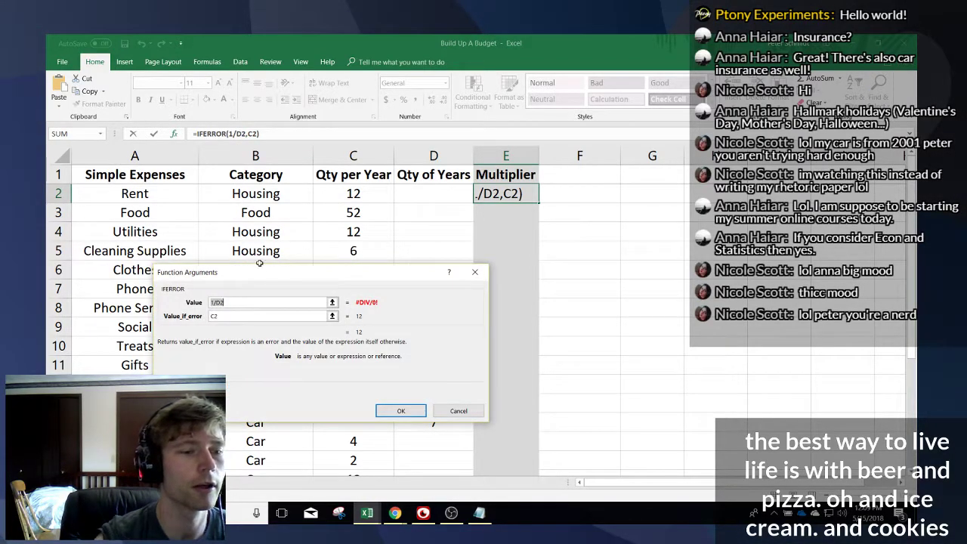
{"action": "left_click_drag", "start_coordinate": [255, 270], "coordinate": [614, 183]}
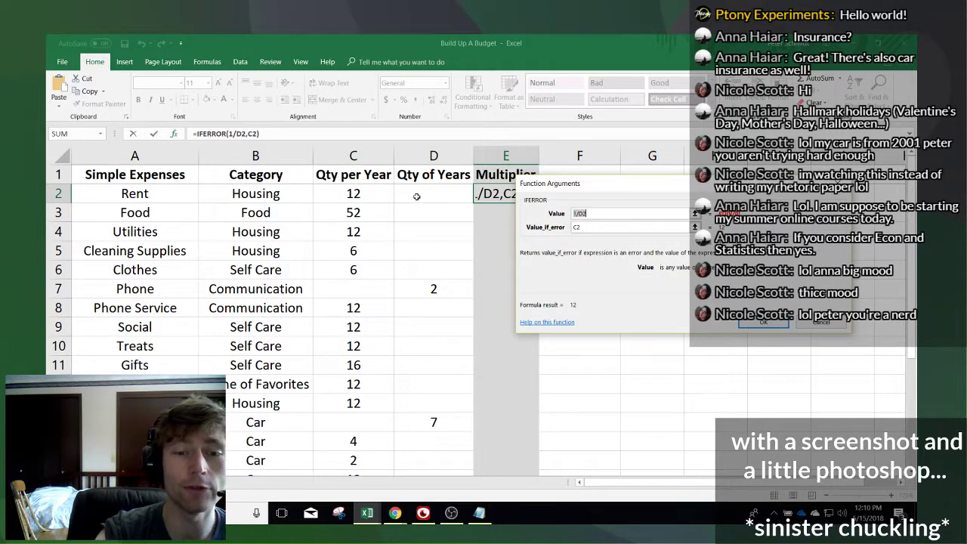
{"action": "left_click_drag", "start_coordinate": [543, 226], "coordinate": [546, 232]}
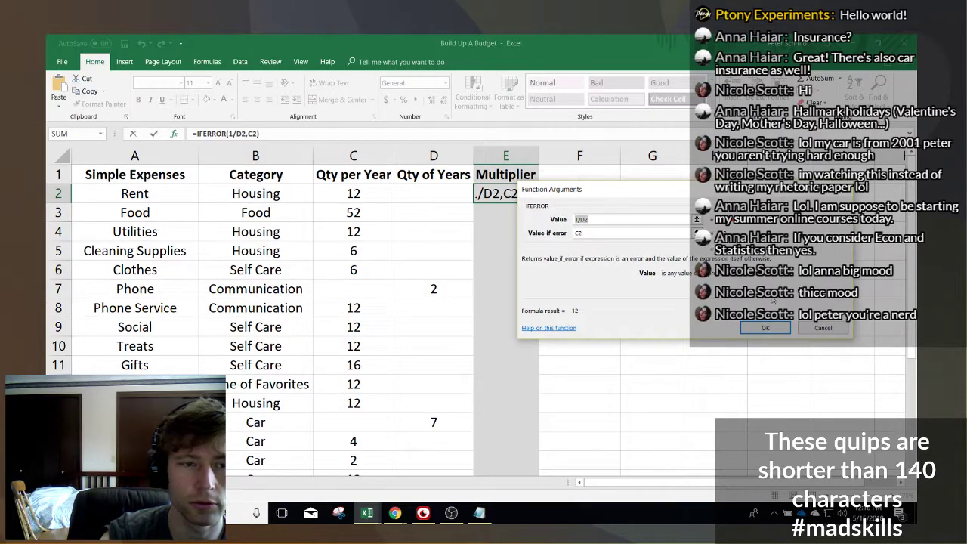
{"action": "left_click", "coordinate": [783, 326]}
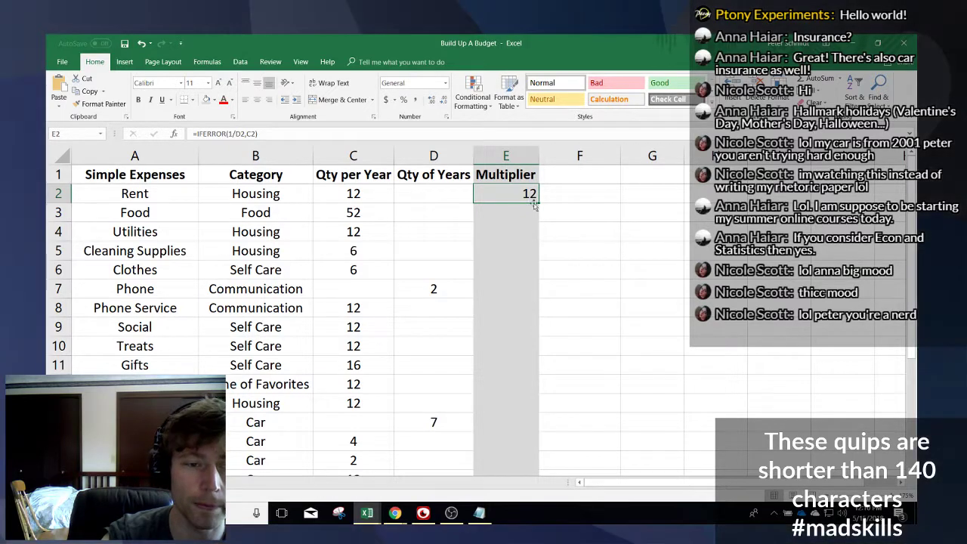
- Fill the IFERROR multiplier formula from E2 down through E24 and check the column to its last expense row
{"action": "left_click_drag", "start_coordinate": [536, 202], "coordinate": [552, 430]}
{"action": "scroll", "coordinate": [611, 395], "scroll_direction": "up", "scroll_amount": 3}
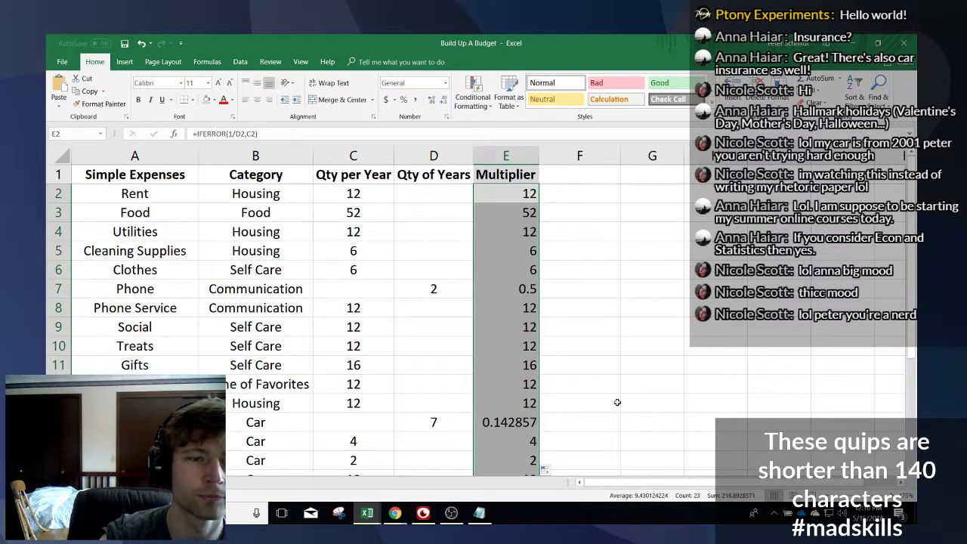
{"action": "scroll", "coordinate": [605, 405], "scroll_direction": "down", "scroll_amount": 6}
{"action": "scroll", "coordinate": [589, 411], "scroll_direction": "up", "scroll_amount": 6}
{"action": "scroll", "coordinate": [579, 406], "scroll_direction": "down", "scroll_amount": 5}
{"action": "scroll", "coordinate": [488, 312], "scroll_direction": "up", "scroll_amount": 5}
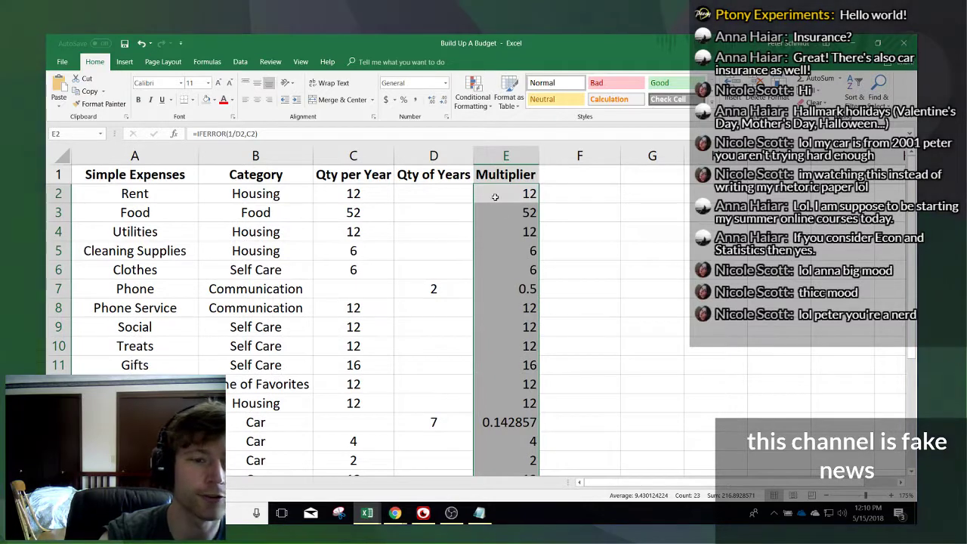
- Check the multiplier values against the quantities for the Food and Phone rows and the rest of the expense list
{"action": "left_click", "coordinate": [478, 214]}
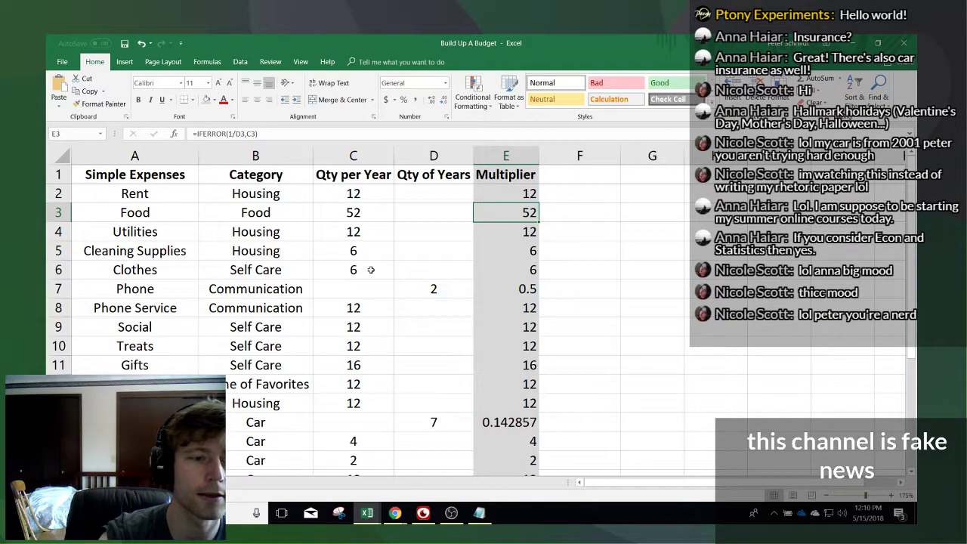
{"action": "left_click", "coordinate": [438, 291]}
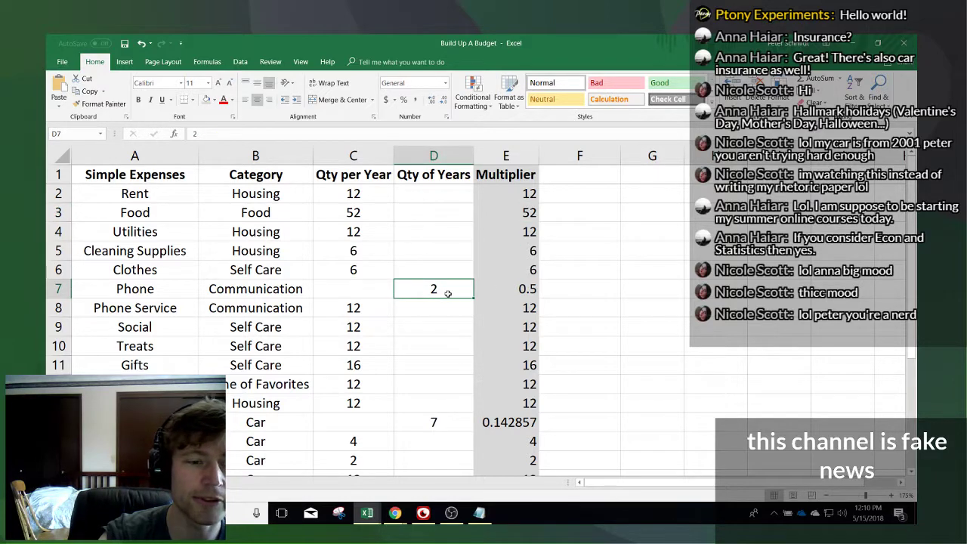
{"action": "left_click", "coordinate": [527, 292]}
{"action": "scroll", "coordinate": [689, 335], "scroll_direction": "down", "scroll_amount": 12}
{"action": "scroll", "coordinate": [690, 335], "scroll_direction": "up", "scroll_amount": 12}
{"action": "scroll", "coordinate": [567, 313], "scroll_direction": "down", "scroll_amount": 3}
- Center the contents of all cells in the sheet, including the Multiplier column
{"action": "left_click", "coordinate": [506, 251]}
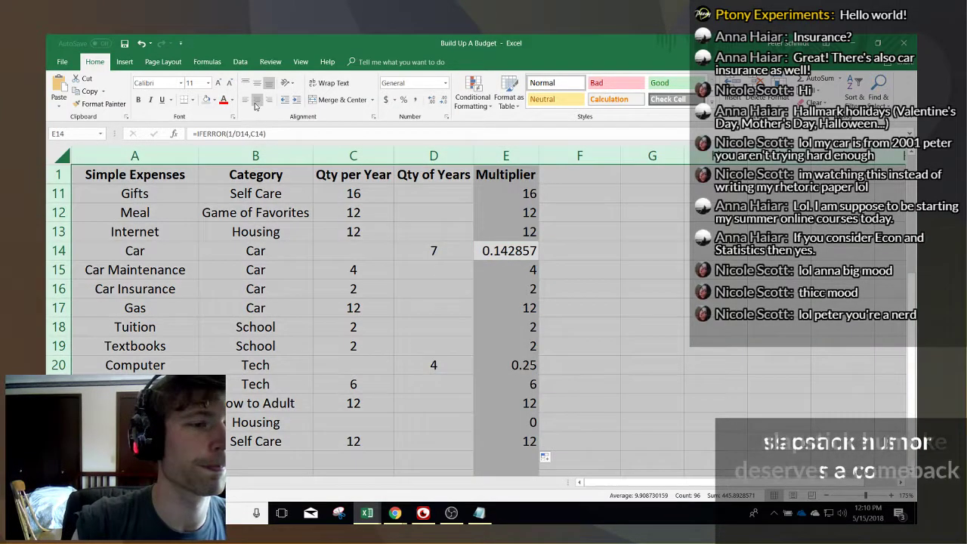
{"action": "left_click", "coordinate": [567, 231]}
{"action": "scroll", "coordinate": [569, 245], "scroll_direction": "up", "scroll_amount": 3}
{"action": "scroll", "coordinate": [540, 262], "scroll_direction": "down", "scroll_amount": 3}
{"action": "scroll", "coordinate": [546, 253], "scroll_direction": "up", "scroll_amount": 3}
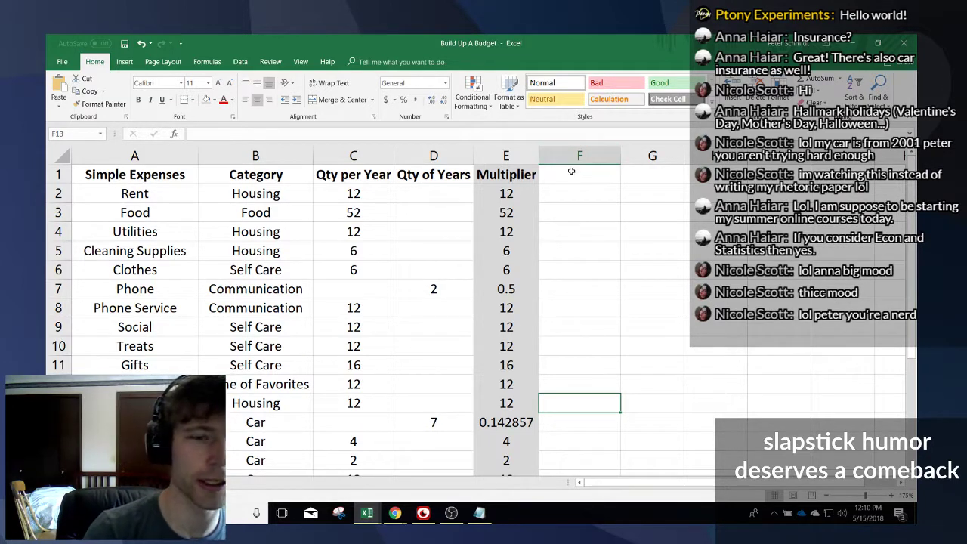
- Enter the heading Amount Now in F1
{"action": "left_click", "coordinate": [571, 172]}
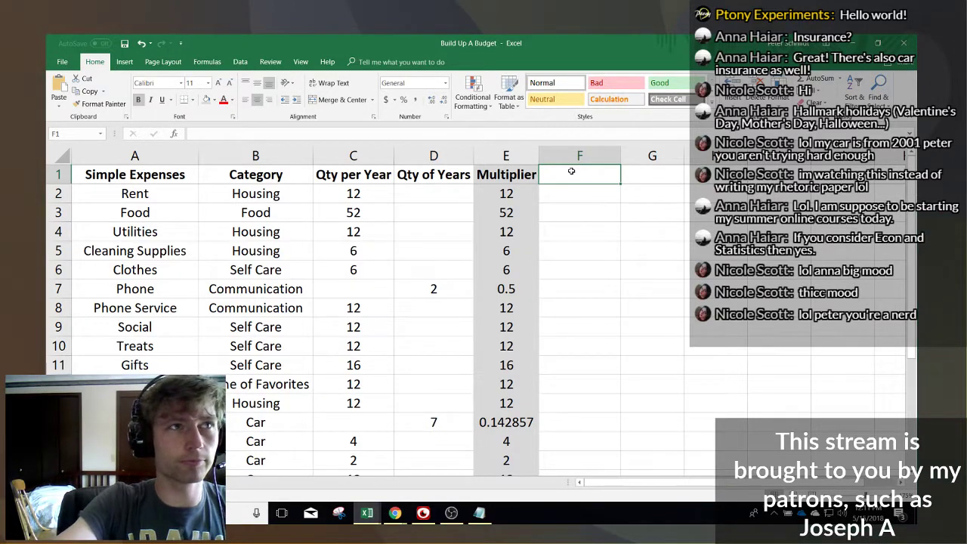
{"action": "type", "text": "Amount"}
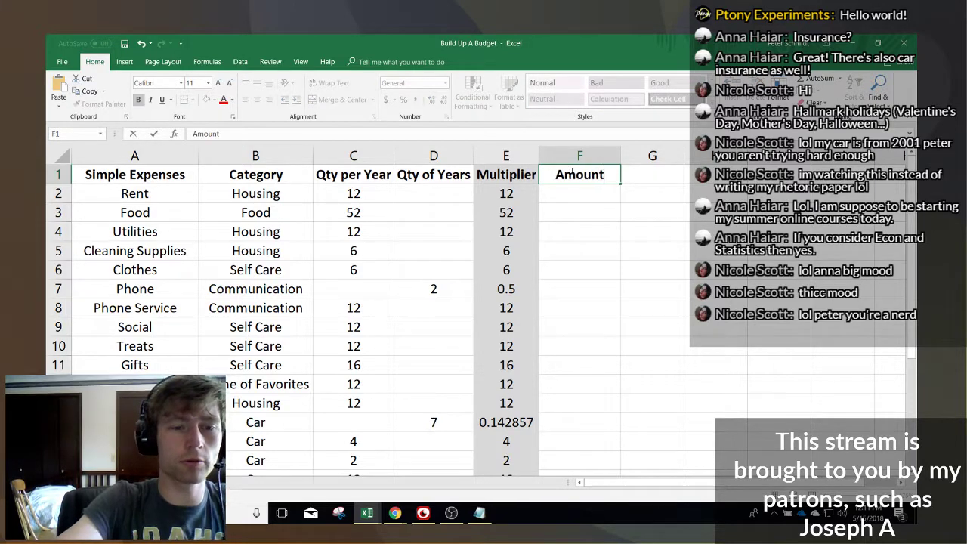
{"action": "type", "text": " Now"}
{"action": "key", "text": "Tab"}
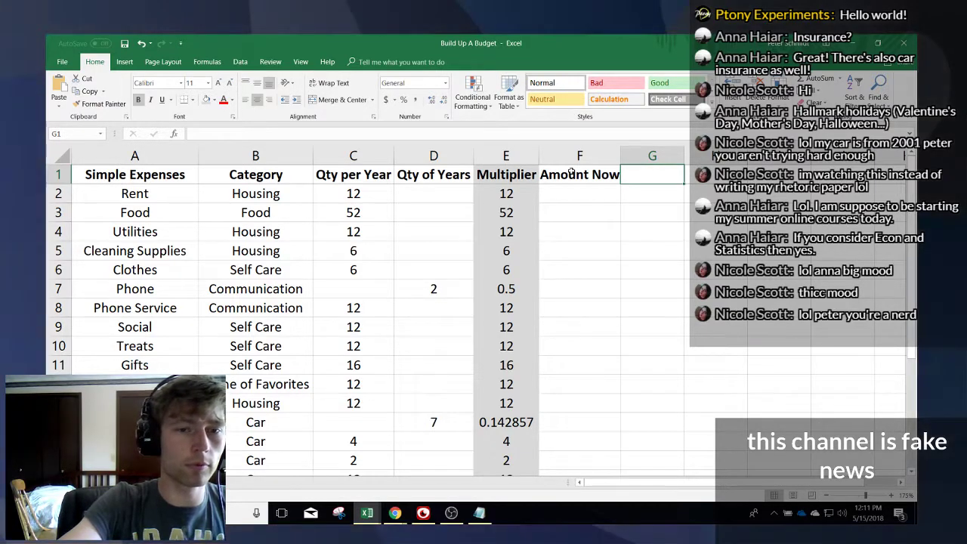
- Change the heading in F1 to Not Losing Money and fit column F's width to it
{"action": "left_click", "coordinate": [572, 174]}
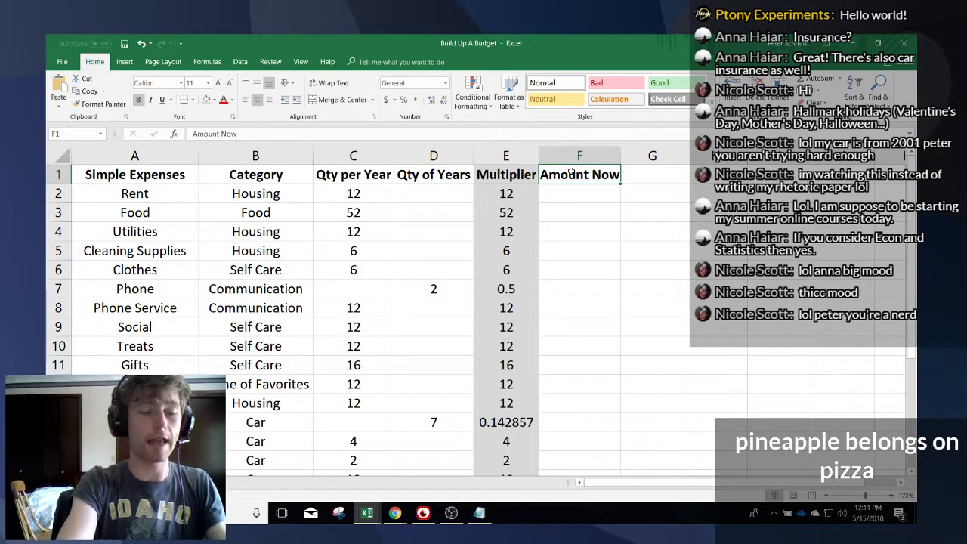
{"action": "type", "text": "Not"}
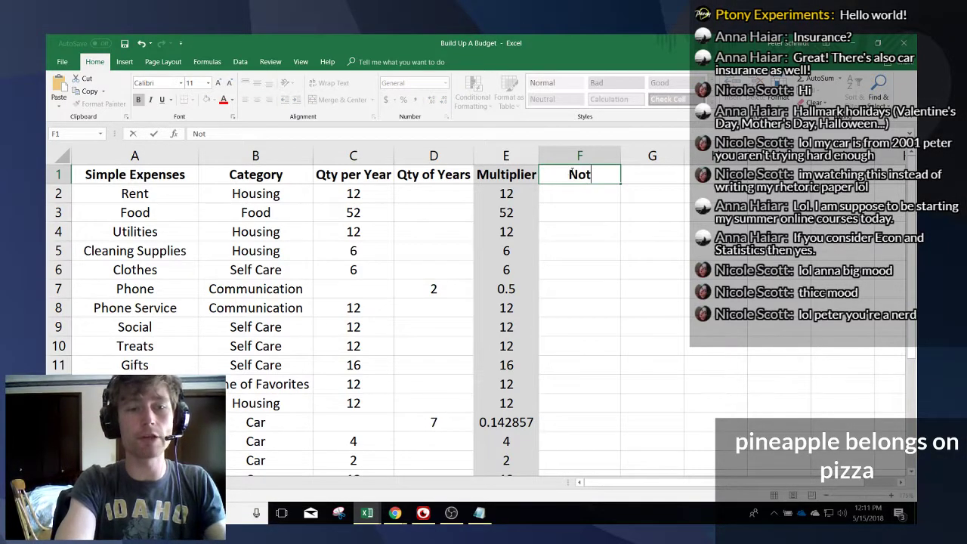
{"action": "type", "text": " Losing Money"}
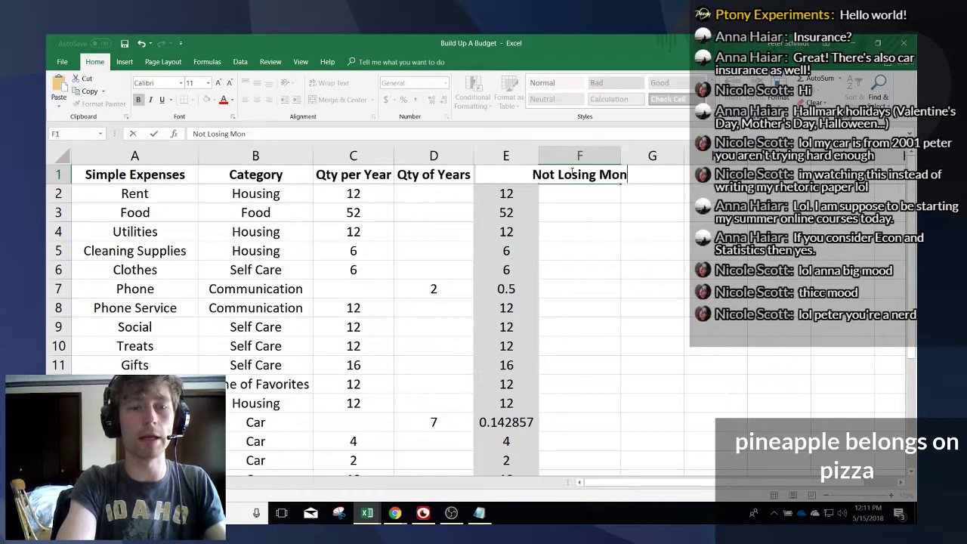
{"action": "key", "text": "Tab"}
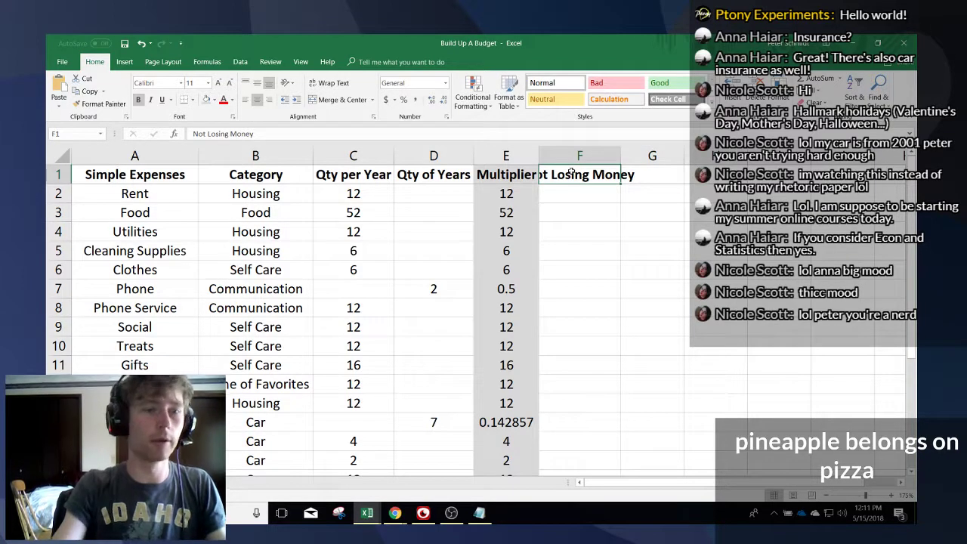
{"action": "key", "text": "Right"}
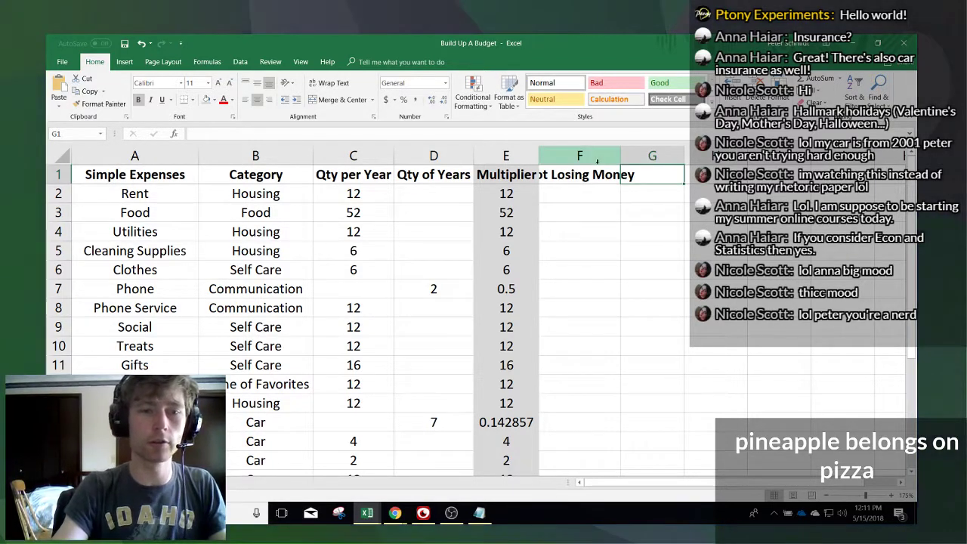
{"action": "double_click", "coordinate": [622, 156]}
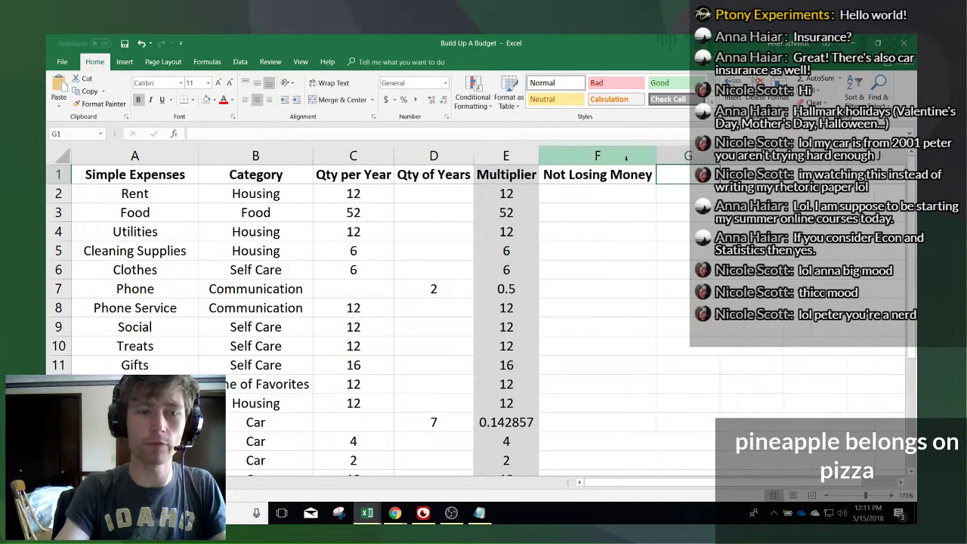
- Extend the F1 heading to read Amount if Not Losing Money
{"action": "left_click", "coordinate": [580, 174]}
{"action": "key", "text": "F2"}
{"action": "key", "text": "Home"}
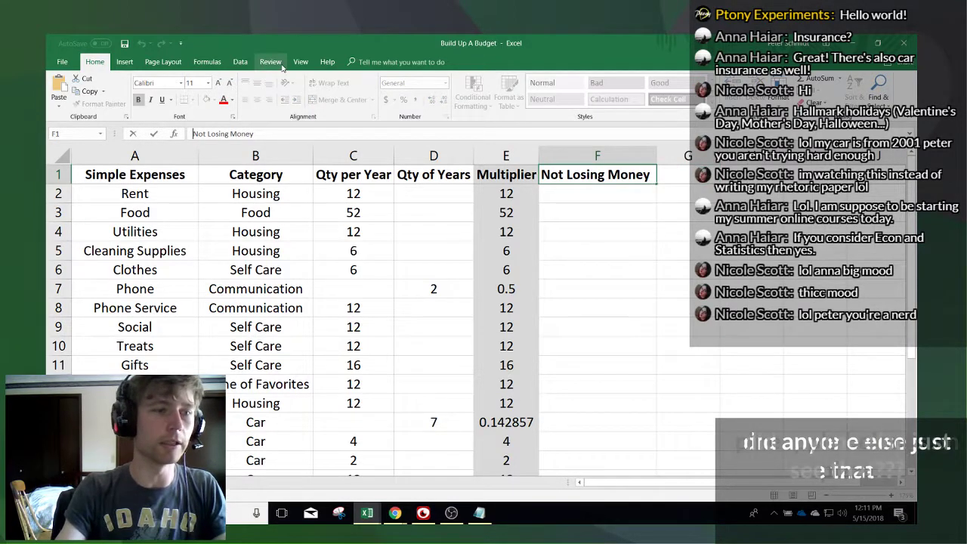
{"action": "type", "text": "Amoung"}
{"action": "key", "text": "BackSpace"}
{"action": "type", "text": "t if"}
{"action": "key", "text": "Return"}
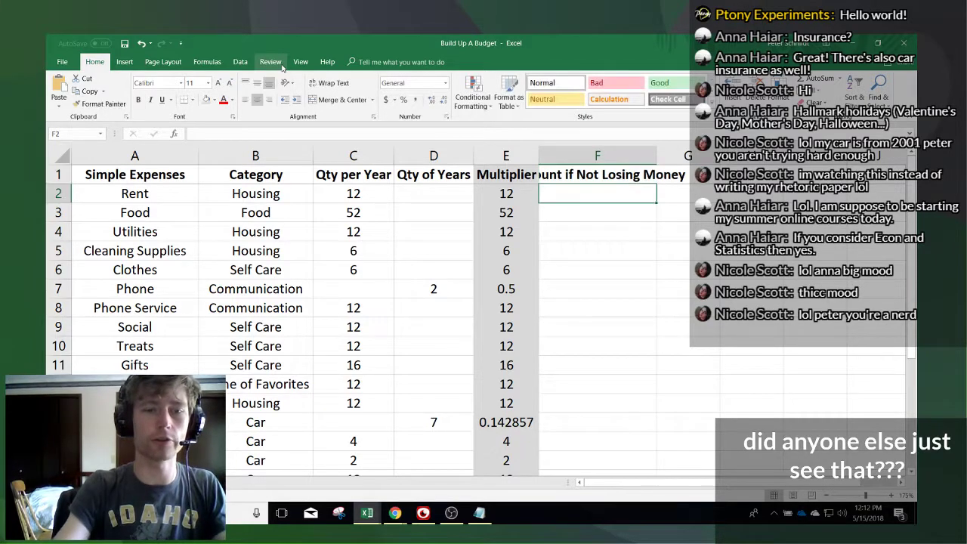
- Enter the heading Amount if Healthy at Home in G1
{"action": "left_click", "coordinate": [693, 174]}
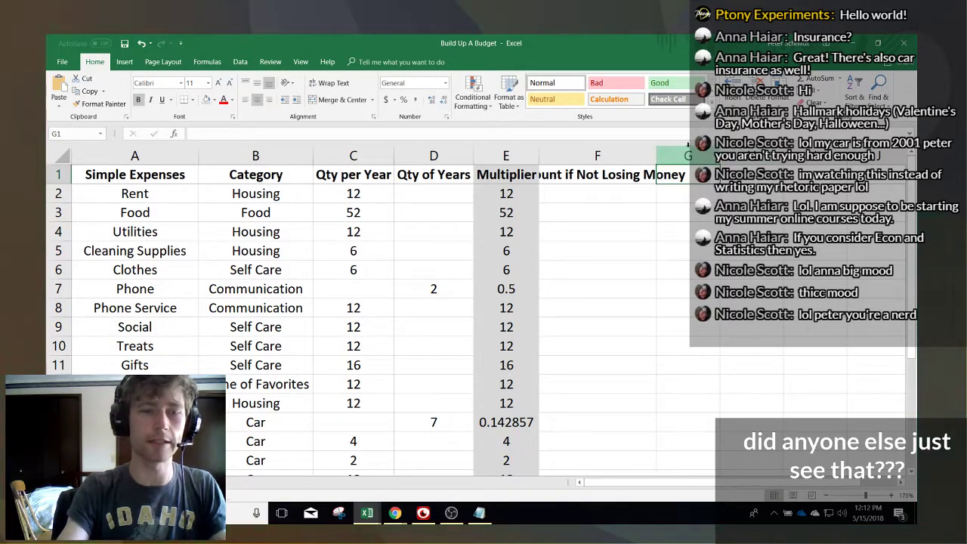
{"action": "type", "text": "Amou"}
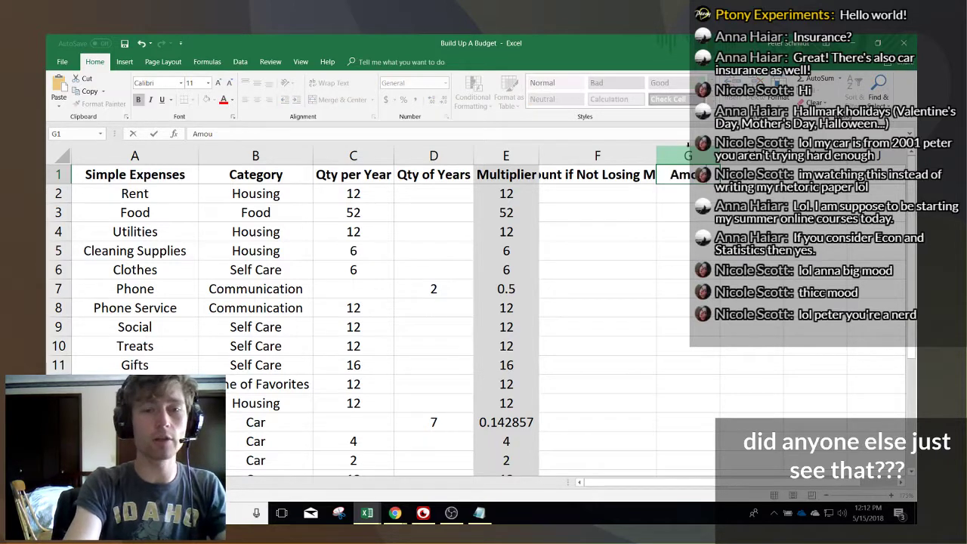
{"action": "type", "text": "nt if"}
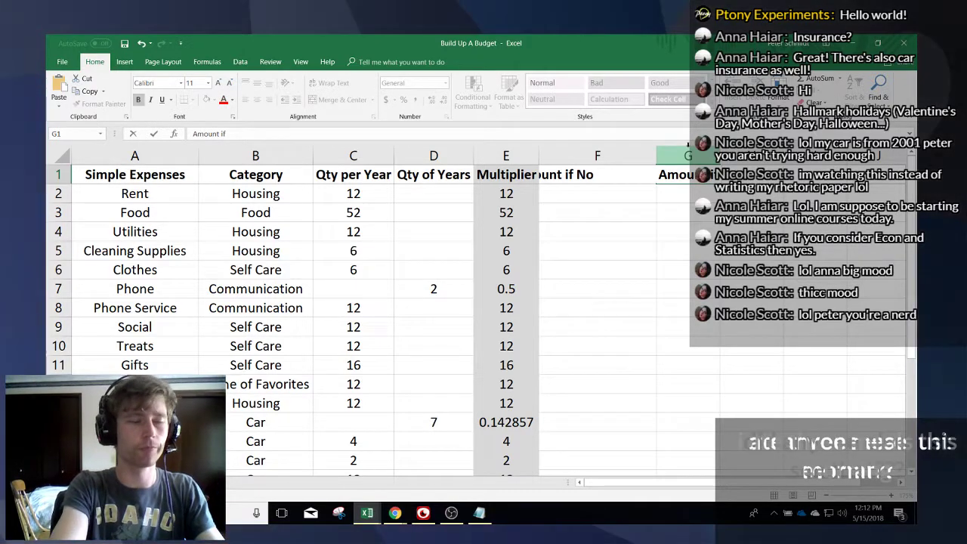
{"action": "type", "text": "Healthy at Home"}
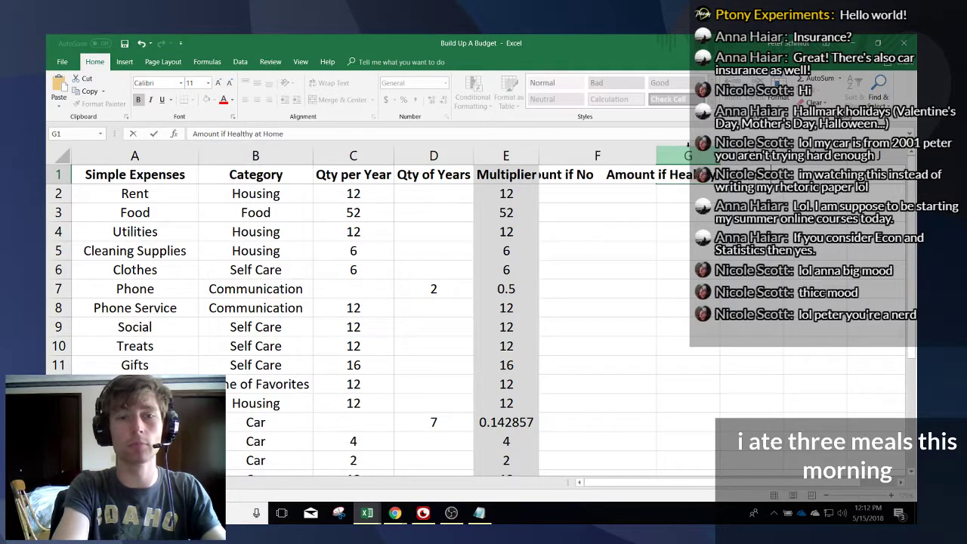
{"action": "key", "text": "Tab"}
- Enter the heading Amount if In Apartment in H1
{"action": "type", "text": "Amount if"}
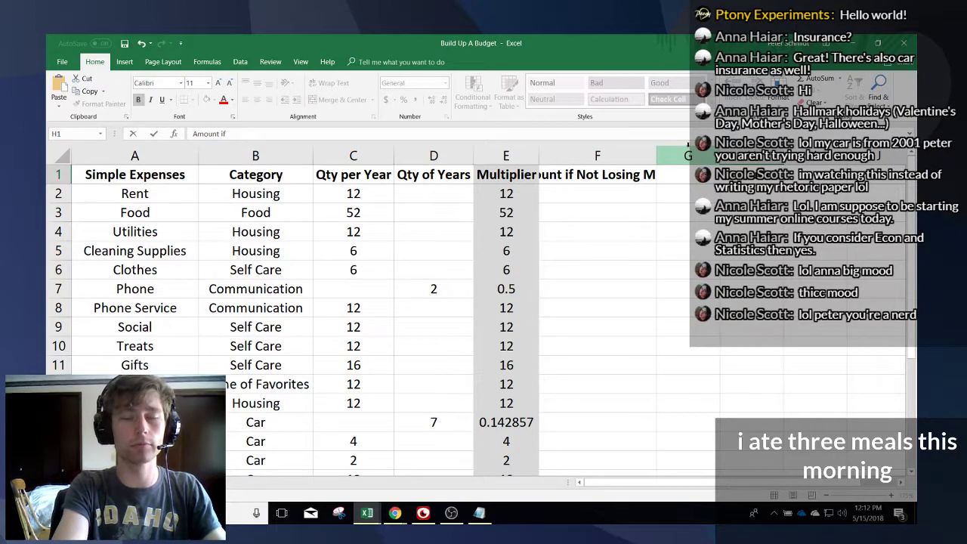
{"action": "type", "text": " in"}
{"action": "key", "text": "BackSpace"}
{"action": "key", "text": "BackSpace"}
{"action": "type", "text": "In Apartment"}
{"action": "key", "text": "Return"}
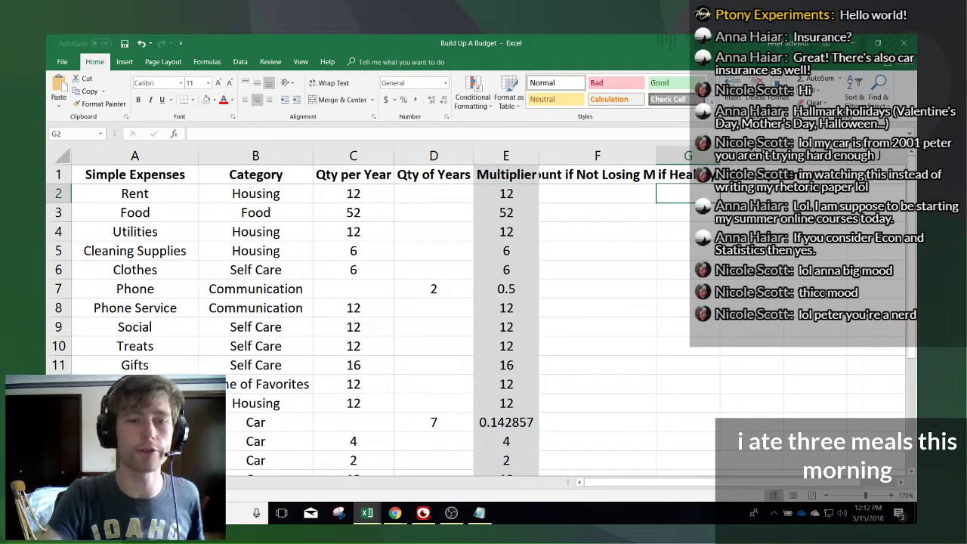
- Fit the widths of columns F through H to the full text of their amount headings
{"action": "left_click_drag", "start_coordinate": [629, 155], "coordinate": [781, 156]}
{"action": "double_click", "coordinate": [784, 156]}
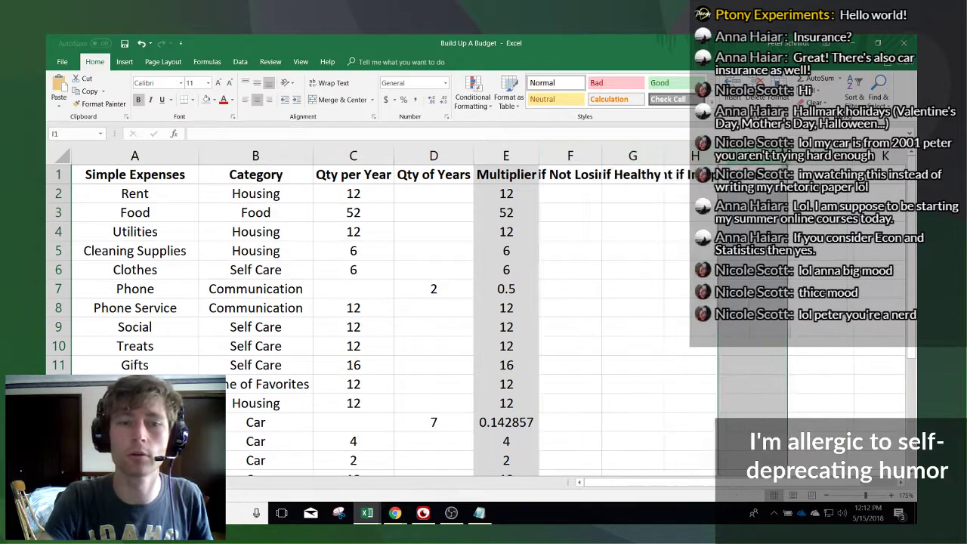
{"action": "left_click_drag", "start_coordinate": [590, 155], "coordinate": [755, 156]}
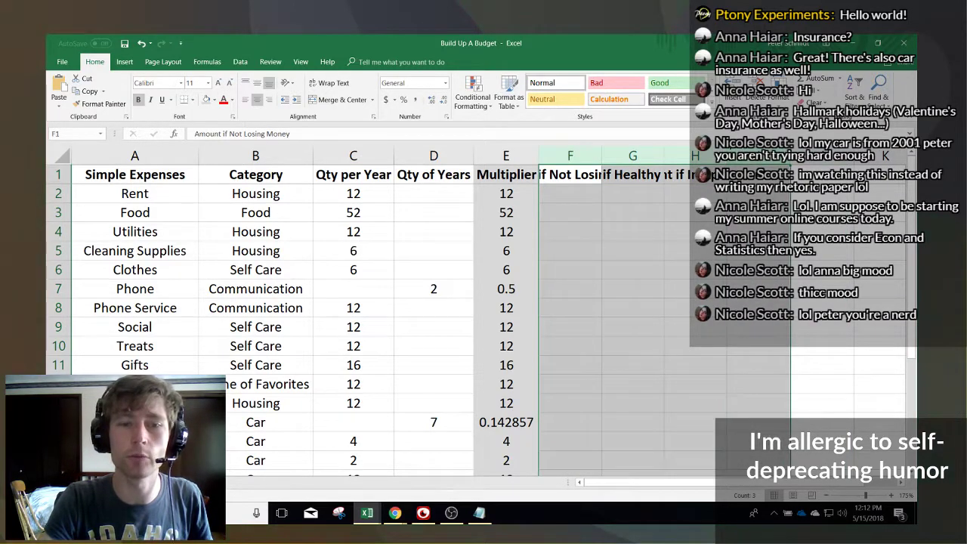
{"action": "double_click", "coordinate": [727, 156]}
{"action": "left_click", "coordinate": [786, 194]}
{"action": "left_click", "coordinate": [786, 176]}
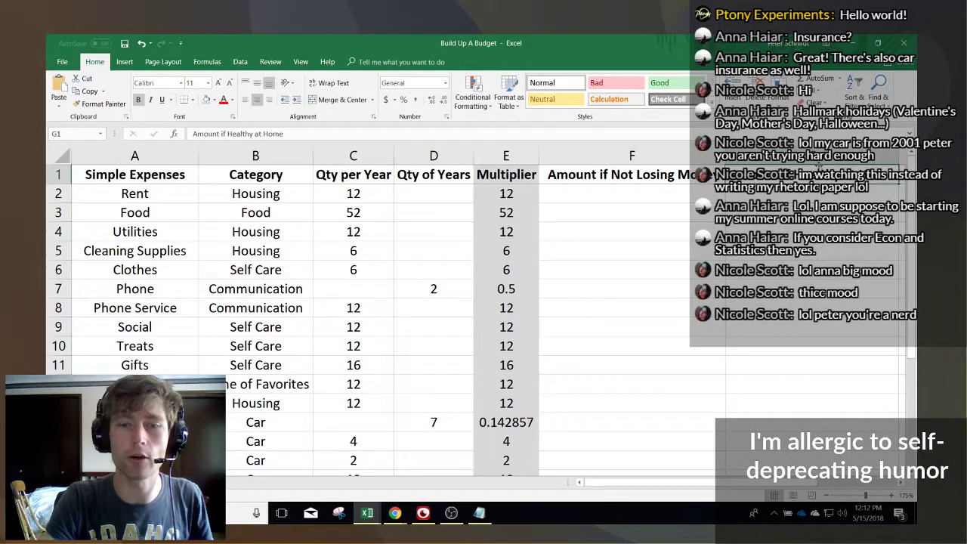
- Review the three amount scenario headings alongside the Multiplier, quantity and Category columns
{"action": "key", "text": "Right"}
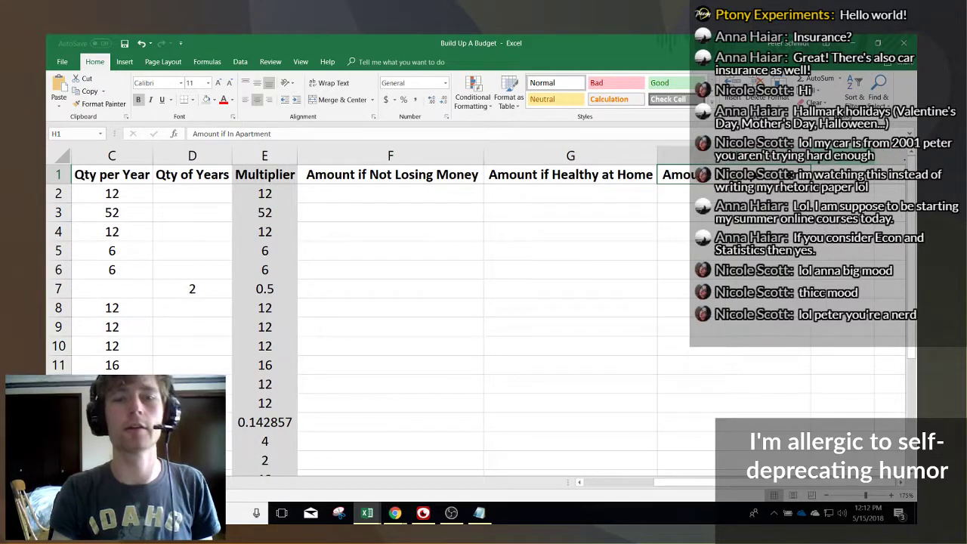
{"action": "key", "text": "Left"}
{"action": "key", "text": "Left"}
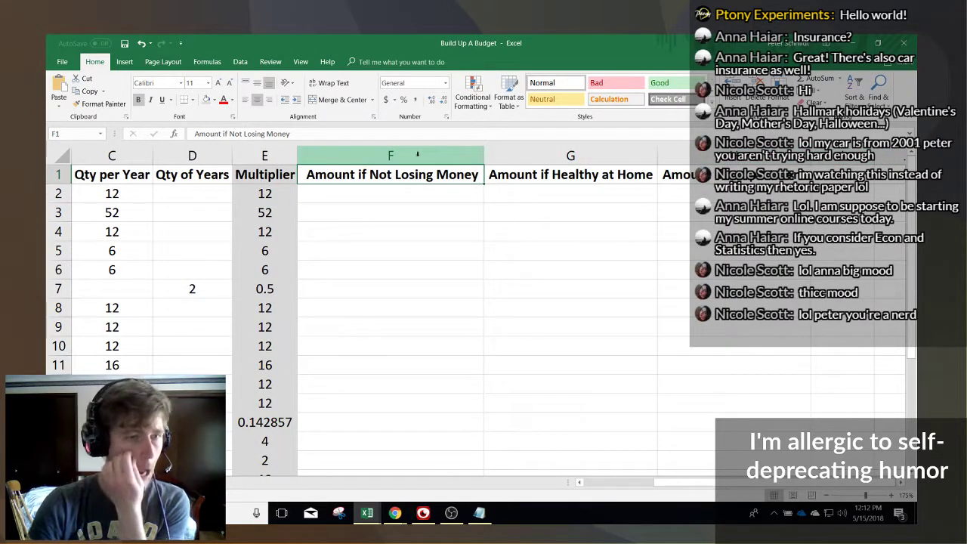
{"action": "key", "text": "ctrl+space"}
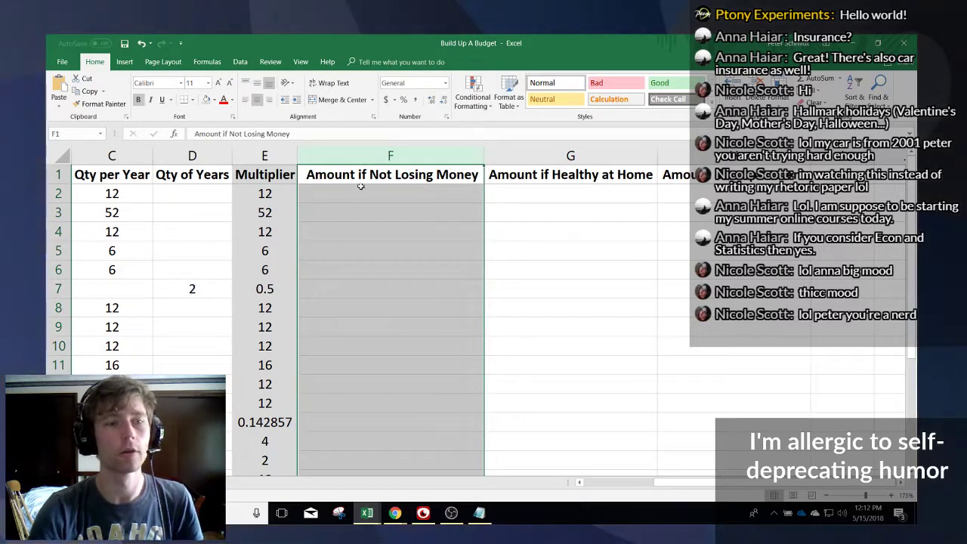
{"action": "left_click", "coordinate": [348, 191]}
{"action": "left_click_drag", "start_coordinate": [684, 482], "coordinate": [703, 490]}
{"action": "left_click", "coordinate": [403, 155]}
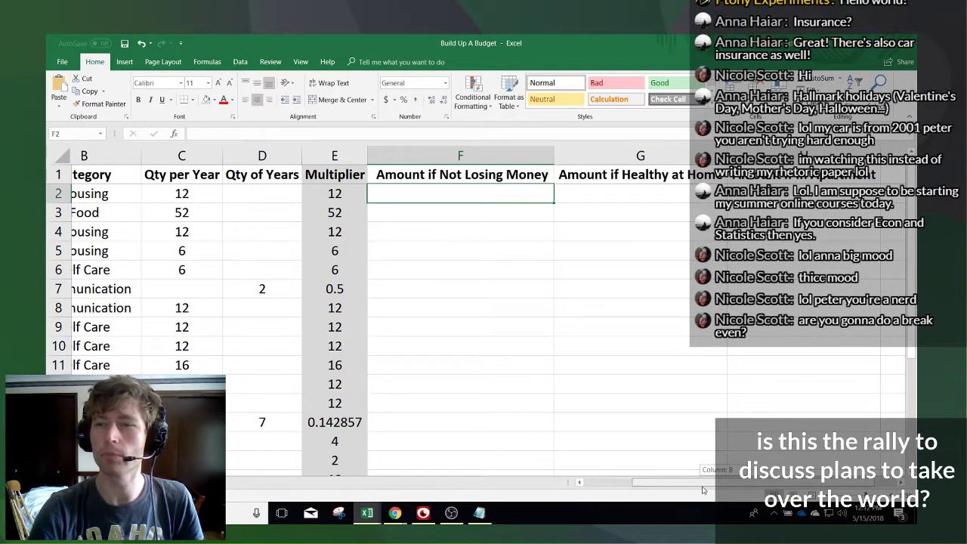
{"action": "left_click_drag", "start_coordinate": [703, 490], "coordinate": [678, 433]}
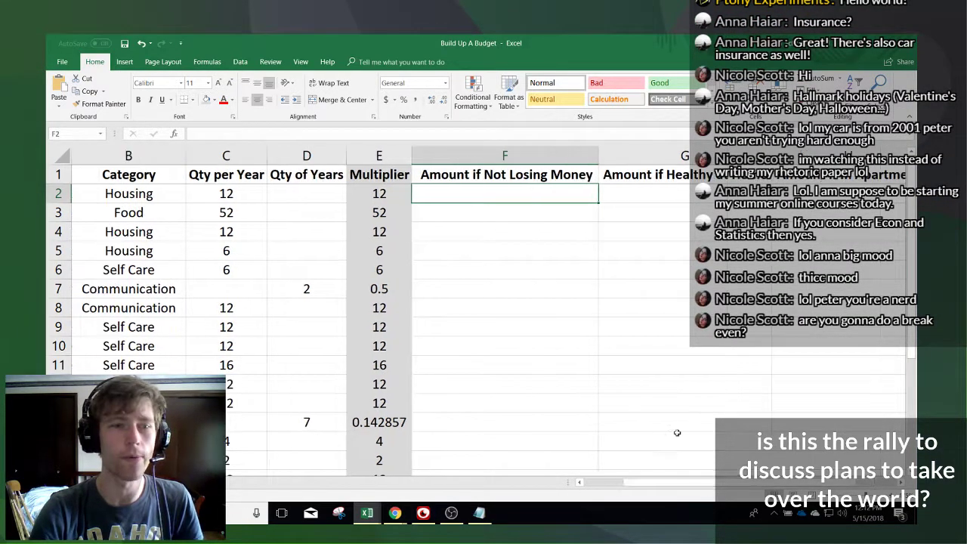
{"action": "left_click", "coordinate": [541, 177]}
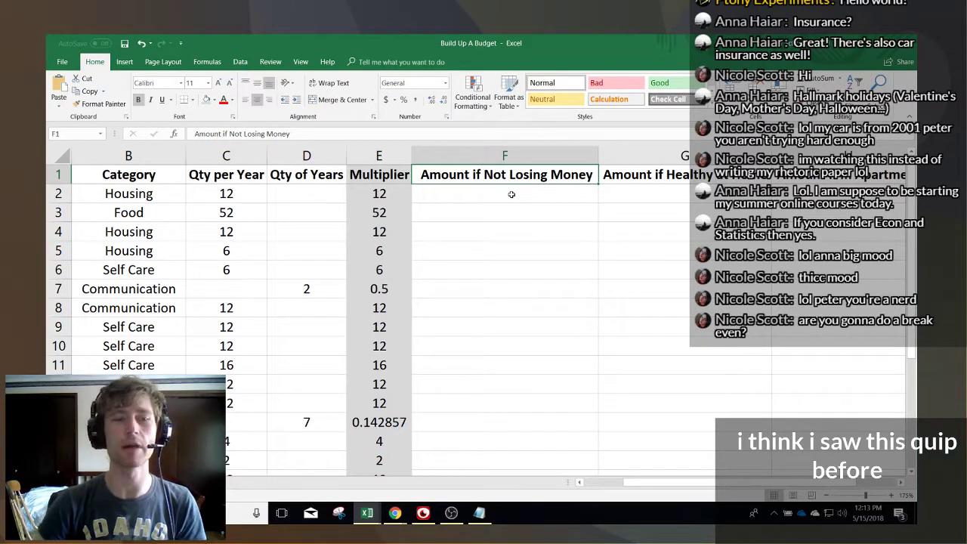
{"action": "left_click_drag", "start_coordinate": [563, 157], "coordinate": [511, 182]}
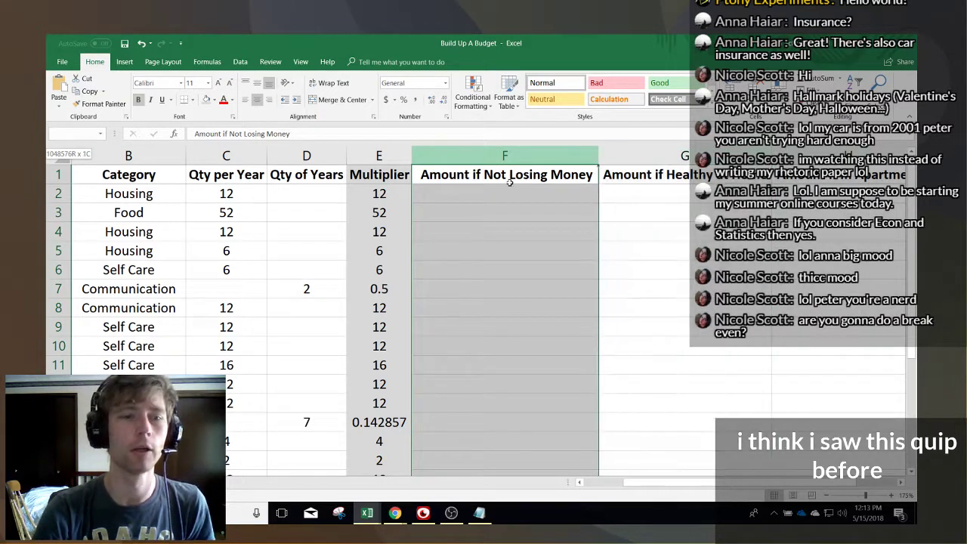
{"action": "left_click", "coordinate": [507, 194]}
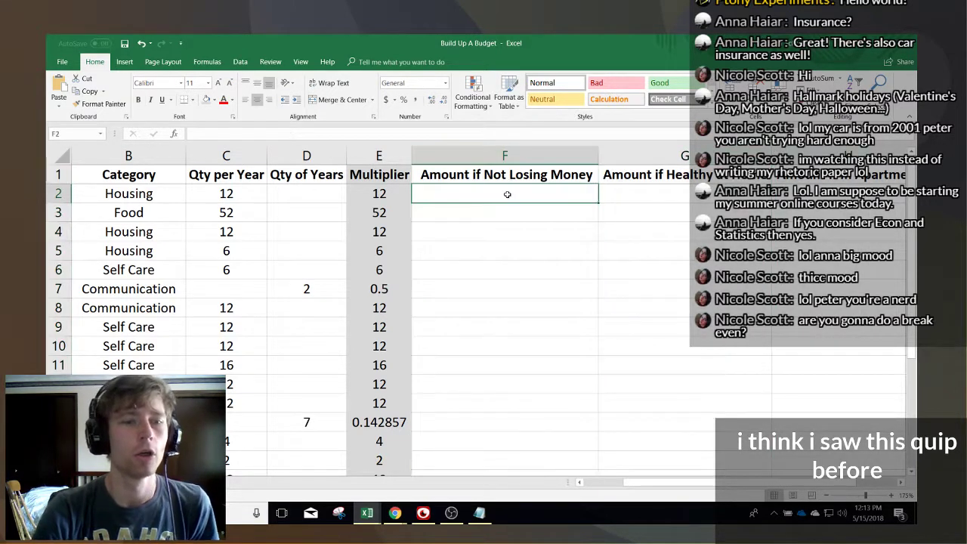
{"action": "left_click", "coordinate": [477, 157]}
{"action": "left_click", "coordinate": [387, 174]}
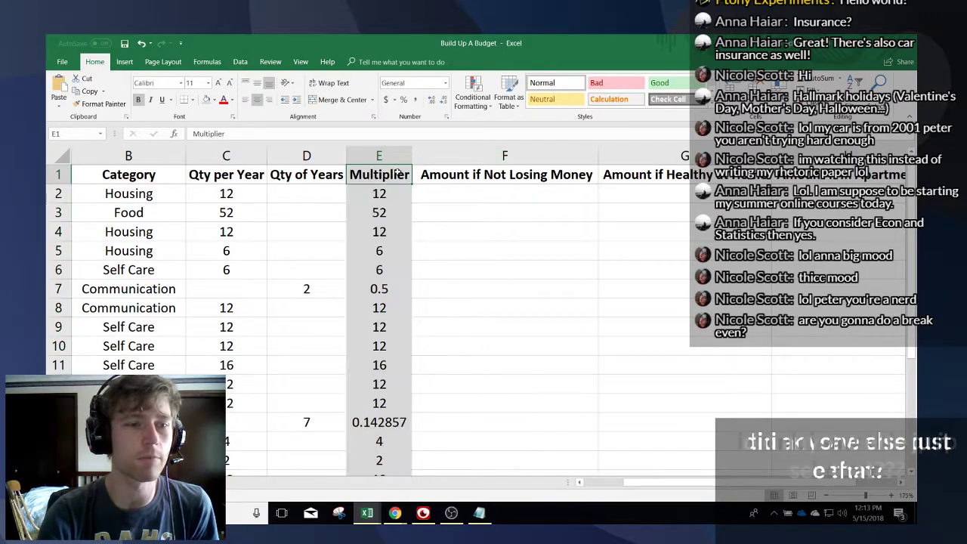
- Insert a blank column before Amount if Not Losing Money and remove the new column's fill color
{"action": "right_click", "coordinate": [466, 156]}
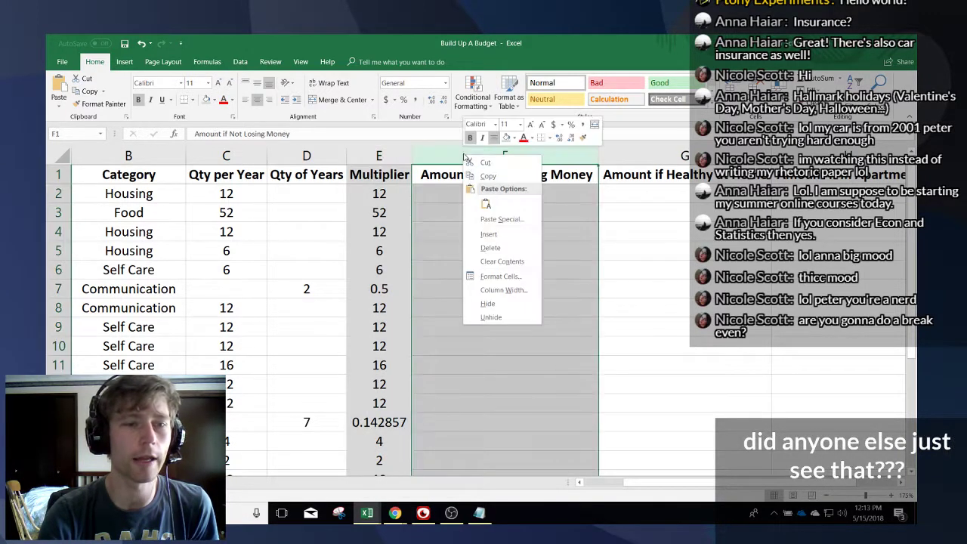
{"action": "left_click", "coordinate": [489, 235]}
{"action": "left_click", "coordinate": [458, 191]}
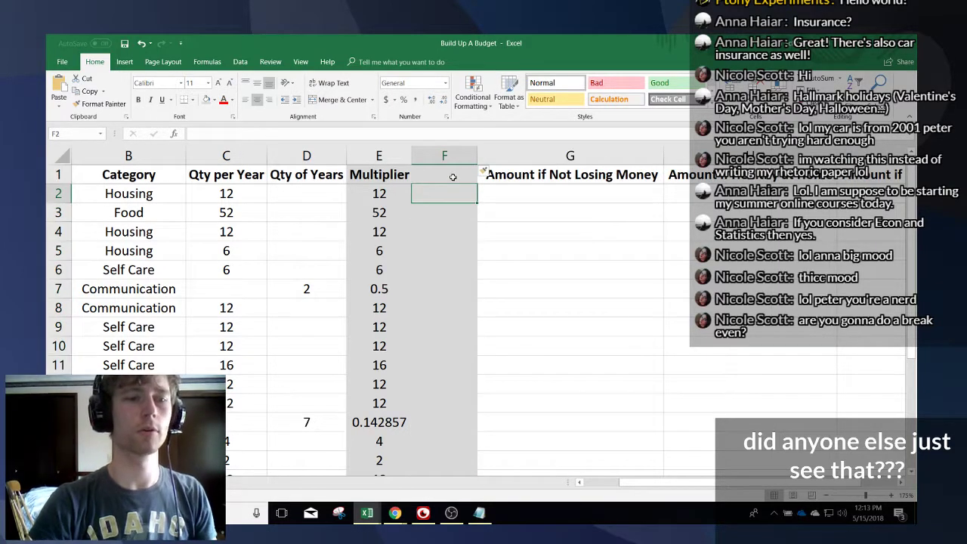
{"action": "left_click", "coordinate": [446, 157]}
{"action": "left_click", "coordinate": [214, 99]}
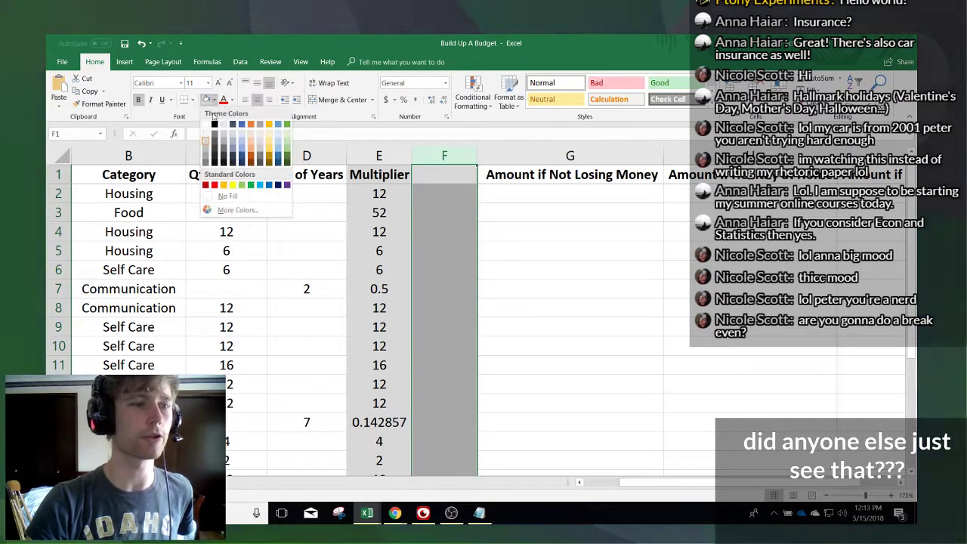
{"action": "left_click", "coordinate": [227, 195]}
- Enter the heading Expense in F1
{"action": "left_click", "coordinate": [436, 180]}
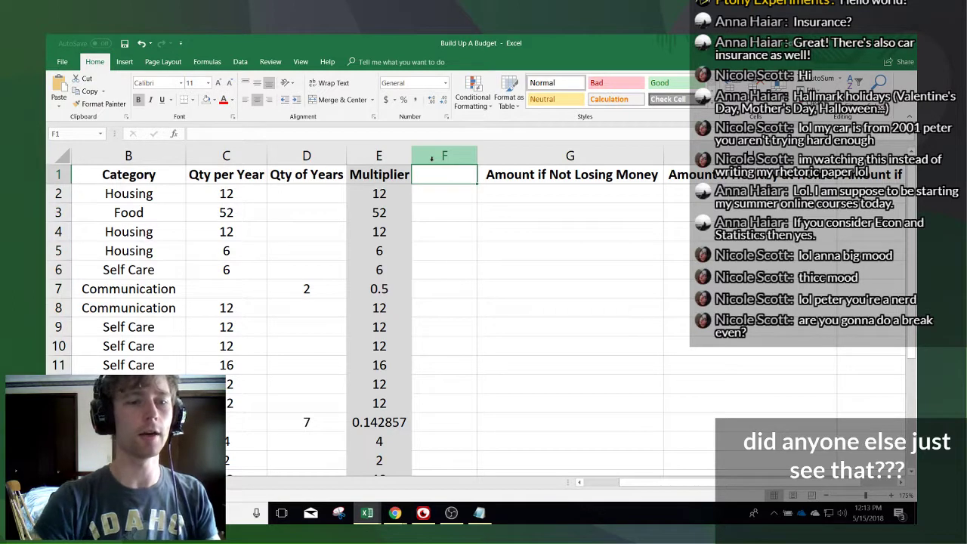
{"action": "type", "text": "Ex"}
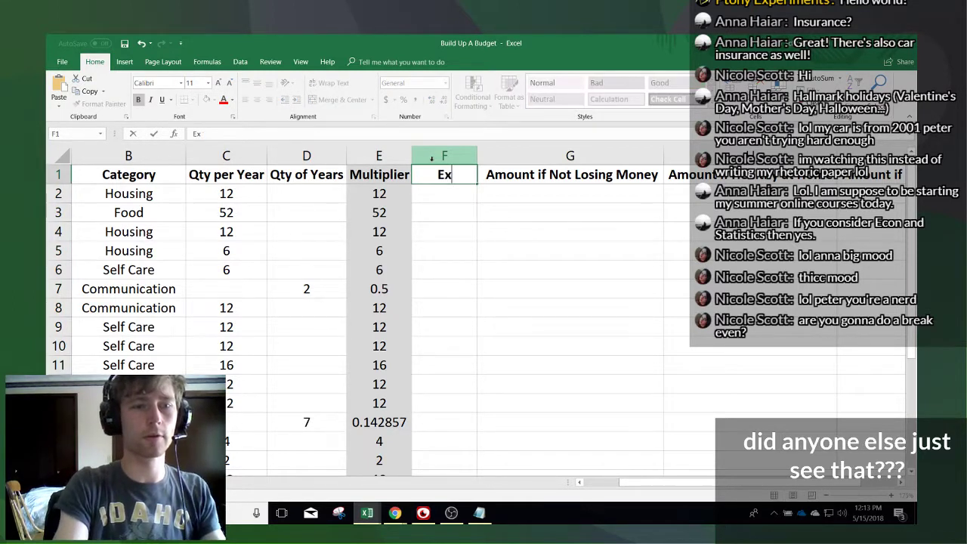
{"action": "type", "text": "pense"}
{"action": "key", "text": "Tab"}
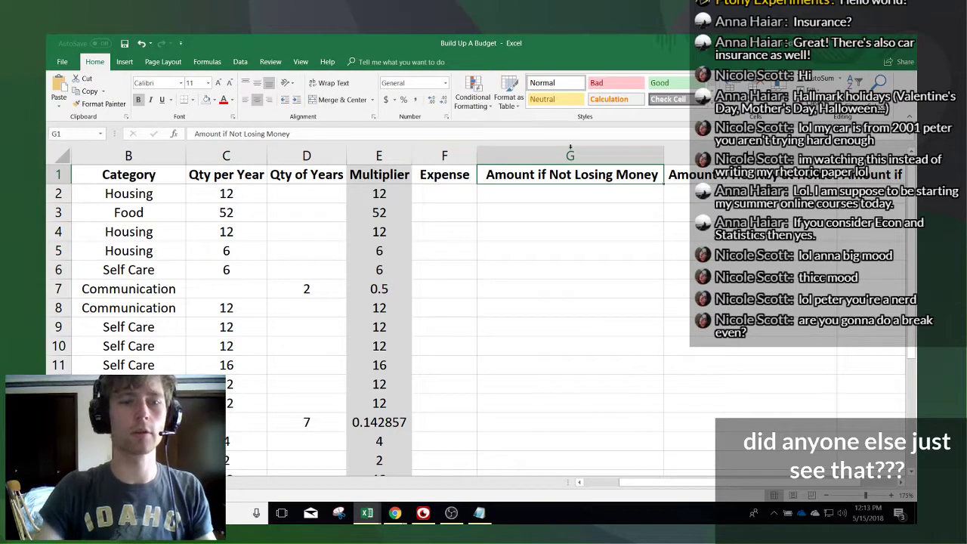
- Insert a blank column before Amount if Healthy at Home
{"action": "right_click", "coordinate": [724, 157]}
{"action": "left_click", "coordinate": [754, 236]}
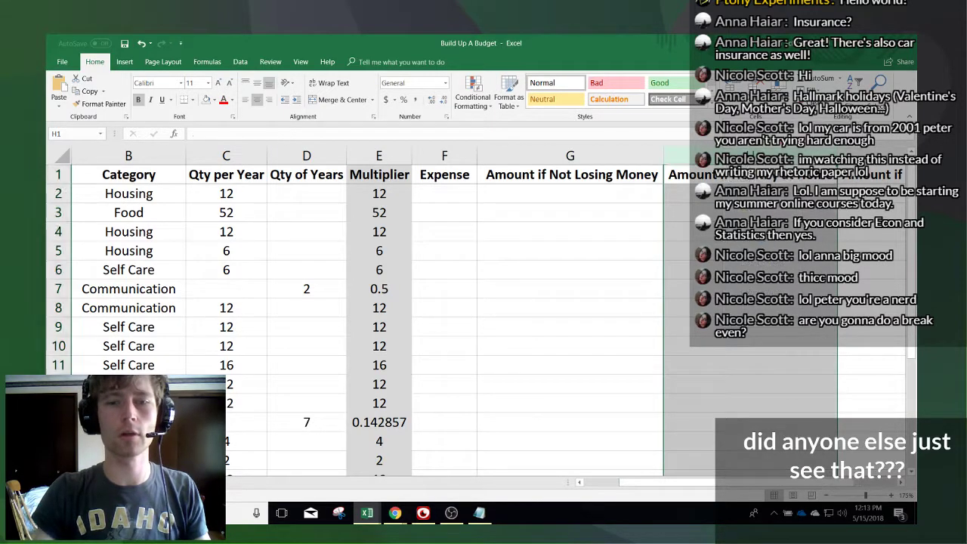
{"action": "key", "text": "Right"}
{"action": "key", "text": "Right"}
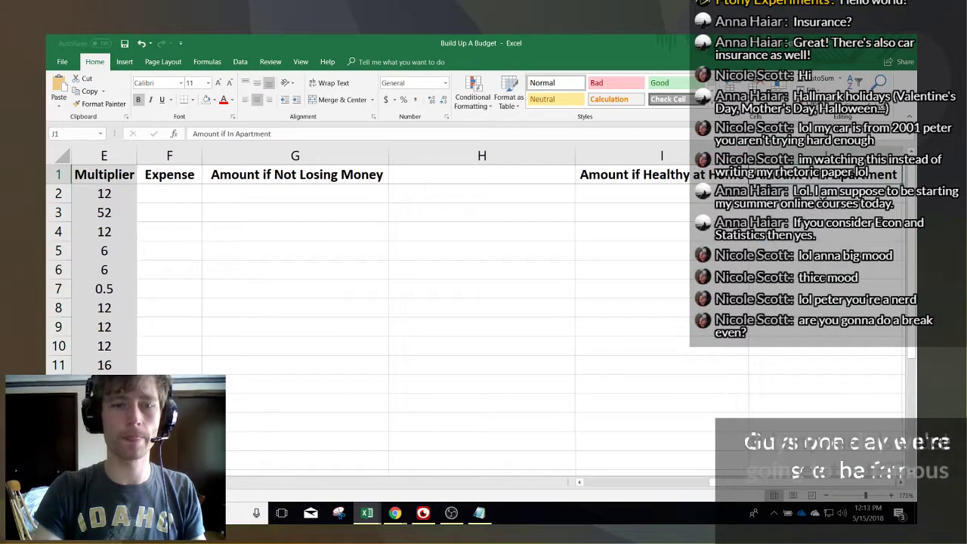
{"action": "right_click", "coordinate": [815, 170]}
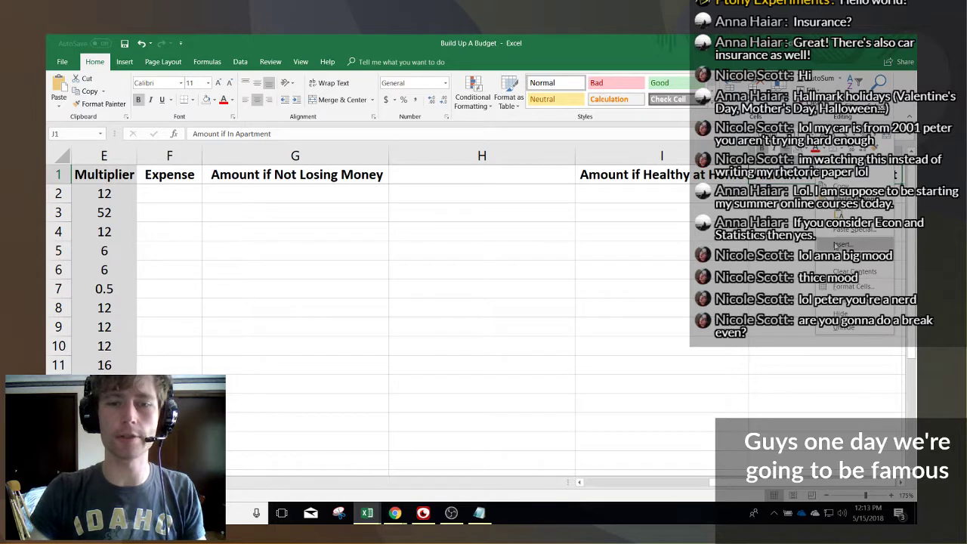
{"action": "left_click", "coordinate": [838, 252]}
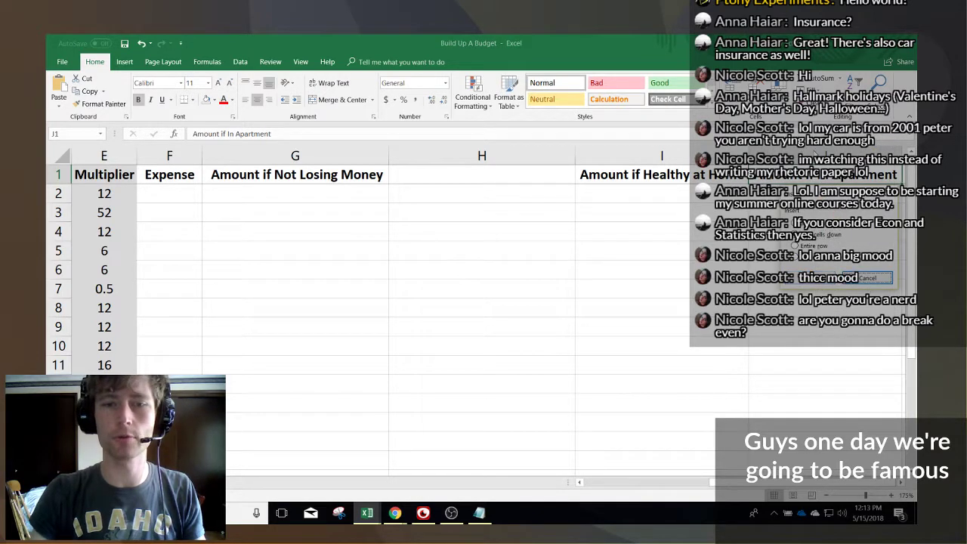
{"action": "left_click", "coordinate": [873, 275]}
- Insert a column before Amount if In Apartment and give it the heading Expense in J1
{"action": "right_click", "coordinate": [823, 155]}
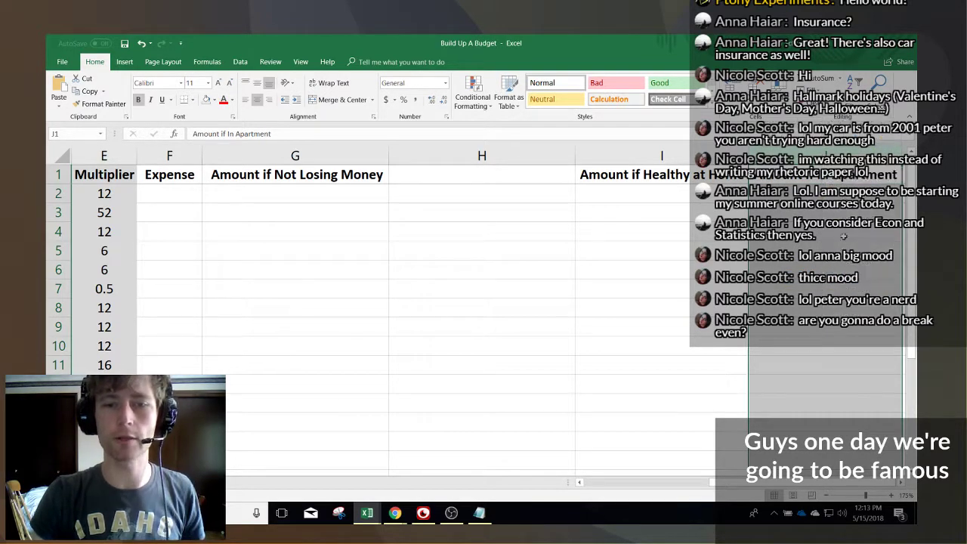
{"action": "left_click", "coordinate": [848, 234]}
{"action": "type", "text": "Ex[em"}
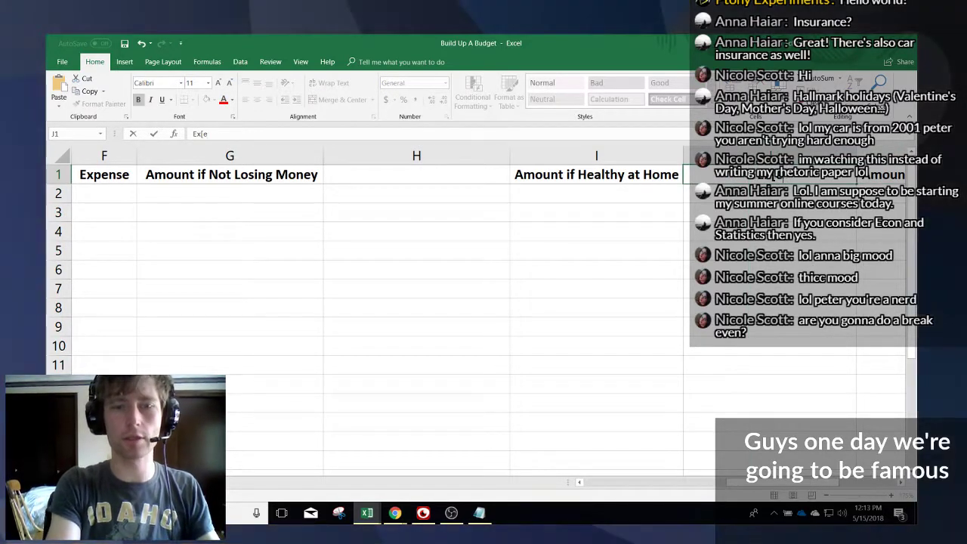
{"action": "key", "text": "Return"}
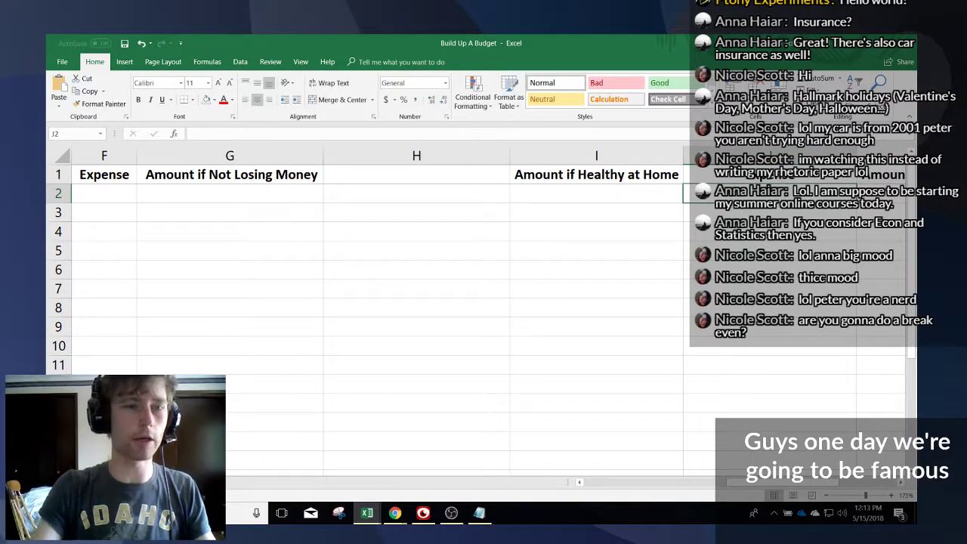
- Enter the heading Expense in H1, above the blank column before Amount if Healthy at Home
{"action": "left_click", "coordinate": [432, 175]}
{"action": "type", "text": "Expense"}
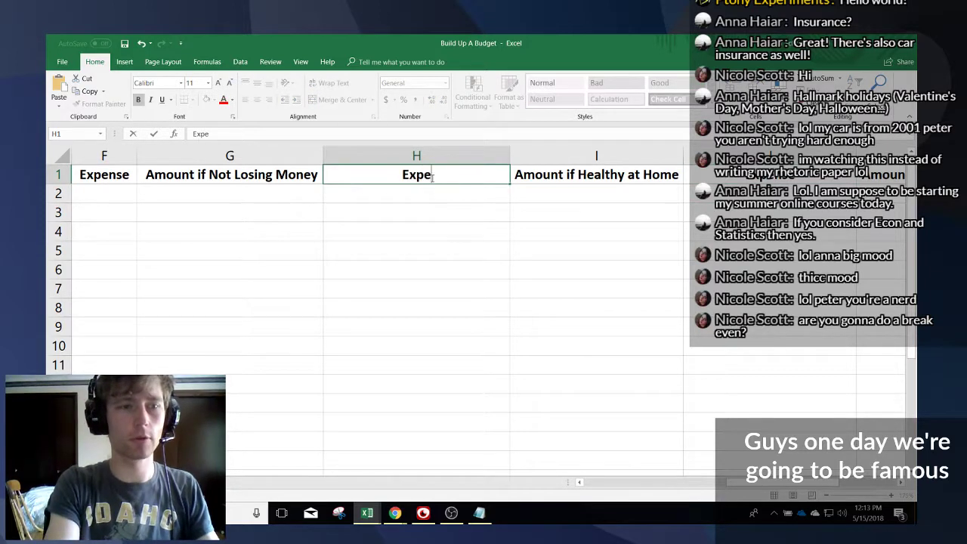
{"action": "key", "text": "Return"}
- Select columns H through J together to adjust their widths
{"action": "left_click_drag", "start_coordinate": [432, 176], "coordinate": [854, 465]}
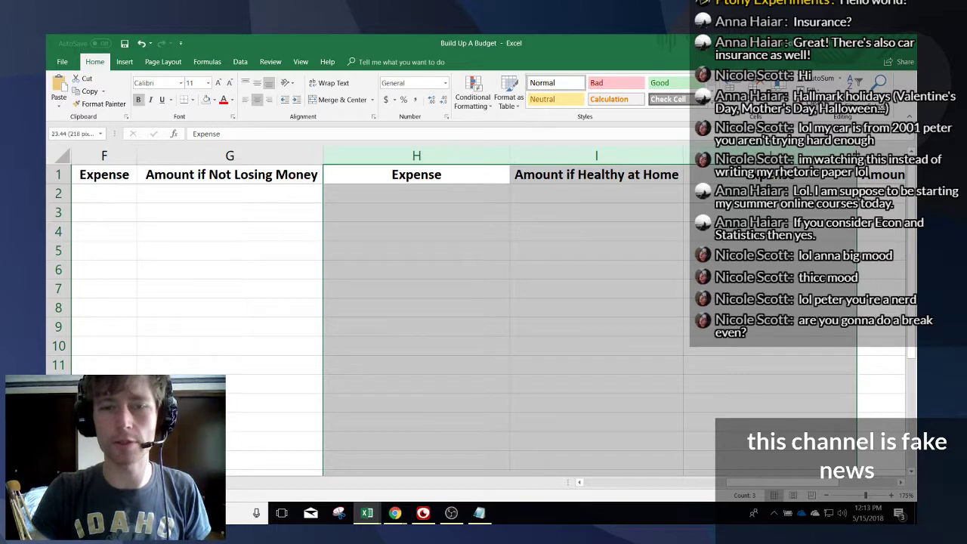
- Autofit the widths of columns H to J to their header text
{"action": "double_click", "coordinate": [858, 156]}
{"action": "left_click", "coordinate": [401, 212]}
{"action": "left_click", "coordinate": [296, 213]}
- Enter 0 as the first row's expense in cell F2
{"action": "left_click_drag", "start_coordinate": [733, 483], "coordinate": [692, 508]}
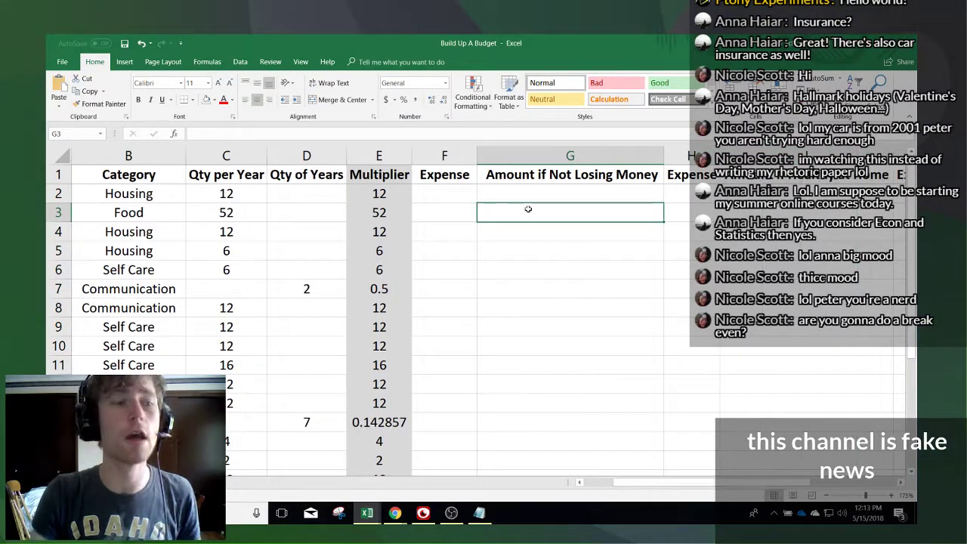
{"action": "left_click", "coordinate": [456, 194]}
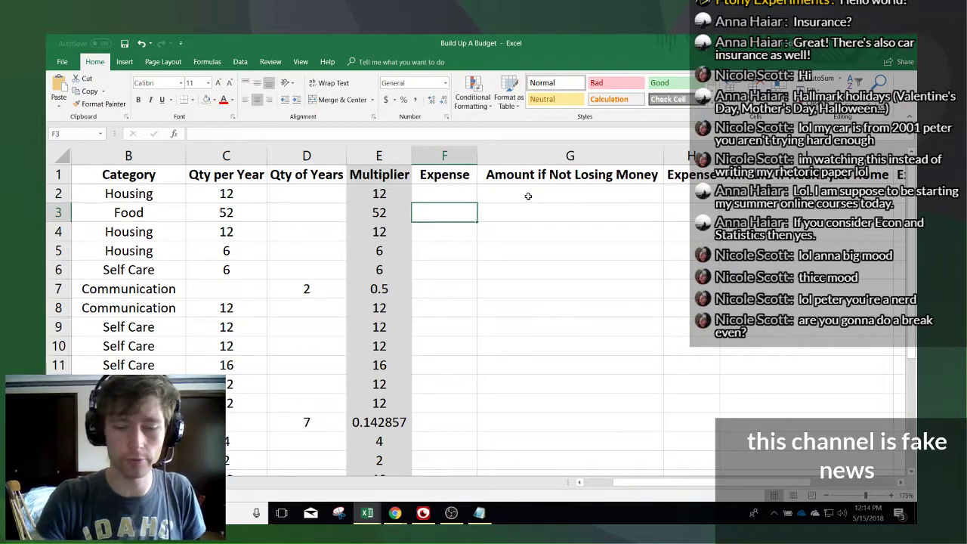
{"action": "type", "text": "0"}
{"action": "key", "text": "Return"}
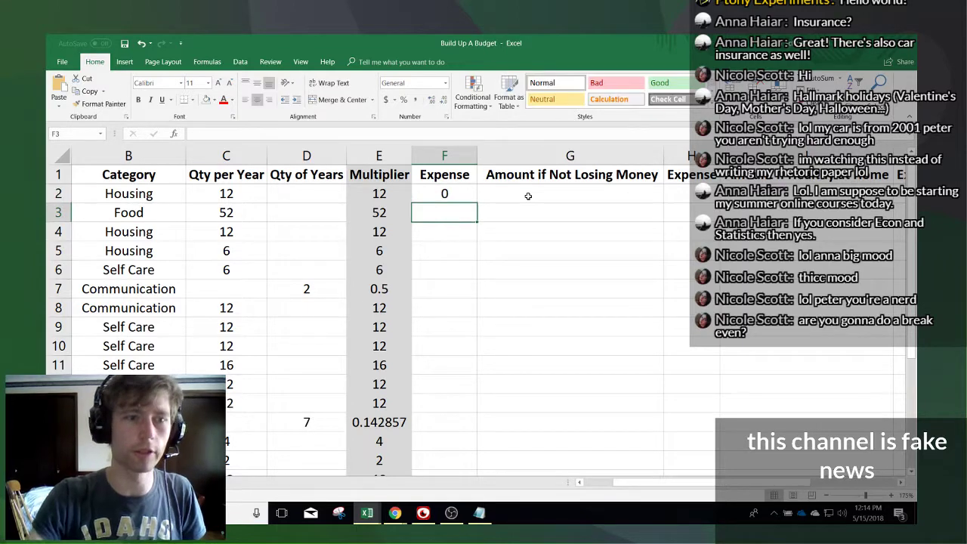
- Format the Expense and Amount columns F through K as Currency
{"action": "left_click", "coordinate": [444, 155]}
{"action": "left_click_drag", "start_coordinate": [583, 154], "coordinate": [654, 207]}
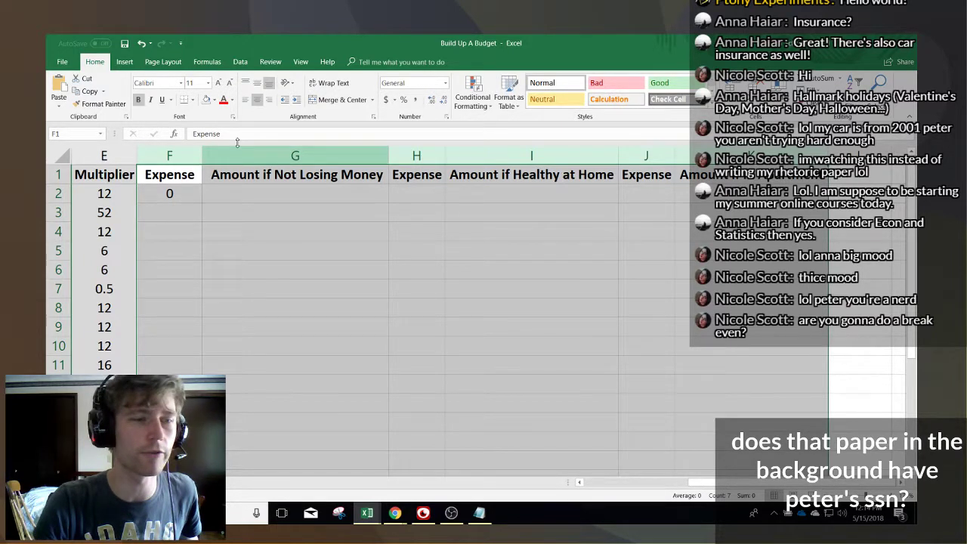
{"action": "left_click", "coordinate": [445, 83]}
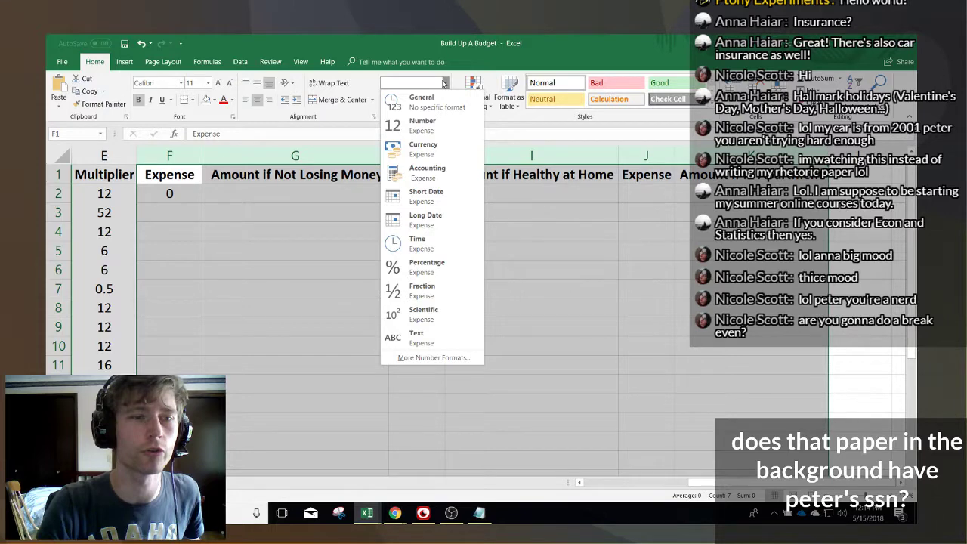
{"action": "left_click", "coordinate": [423, 148]}
{"action": "left_click_drag", "start_coordinate": [699, 485], "coordinate": [622, 485]}
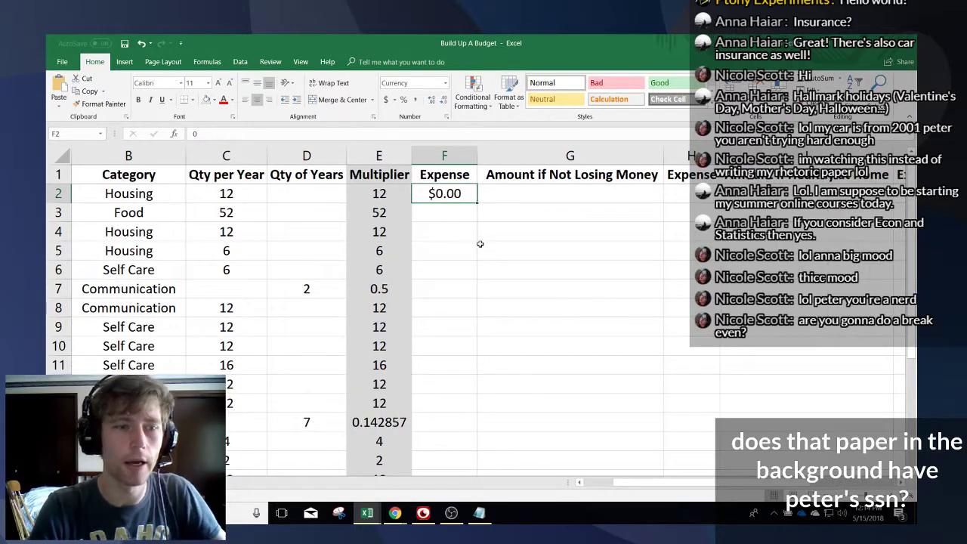
{"action": "left_click", "coordinate": [440, 216]}
{"action": "left_click", "coordinate": [445, 198]}
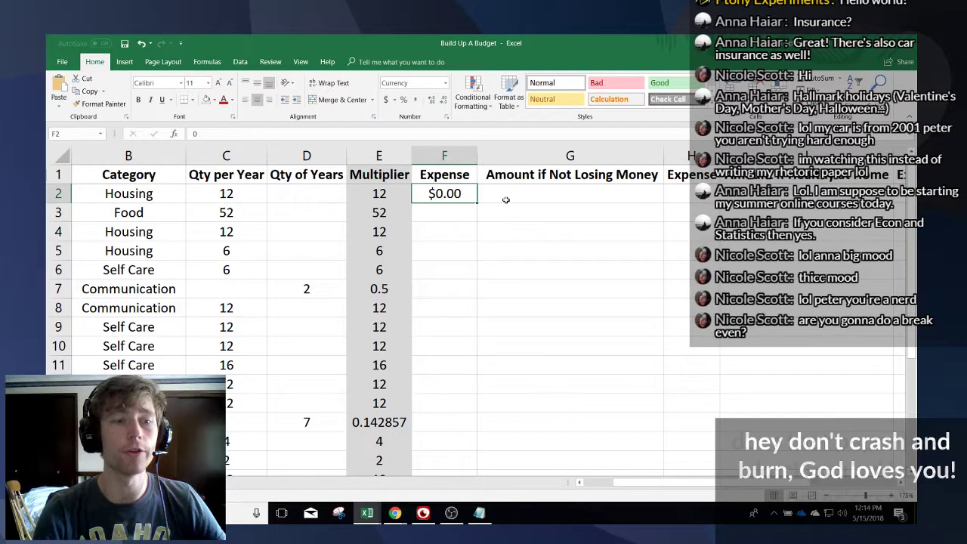
- Shade the three Amount columns G, I and K with a light grey fill
{"action": "left_click", "coordinate": [587, 152]}
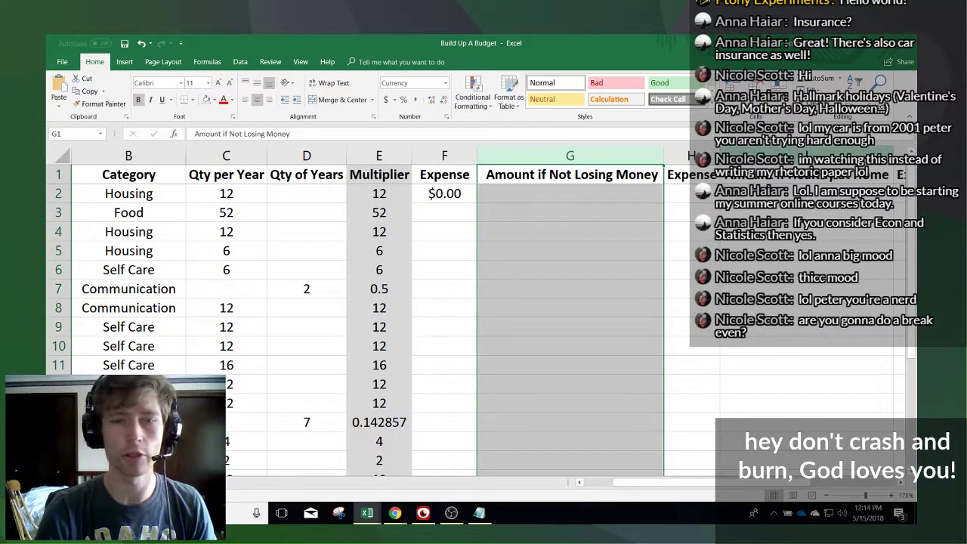
{"action": "left_click", "coordinate": [807, 155], "text": "ctrl"}
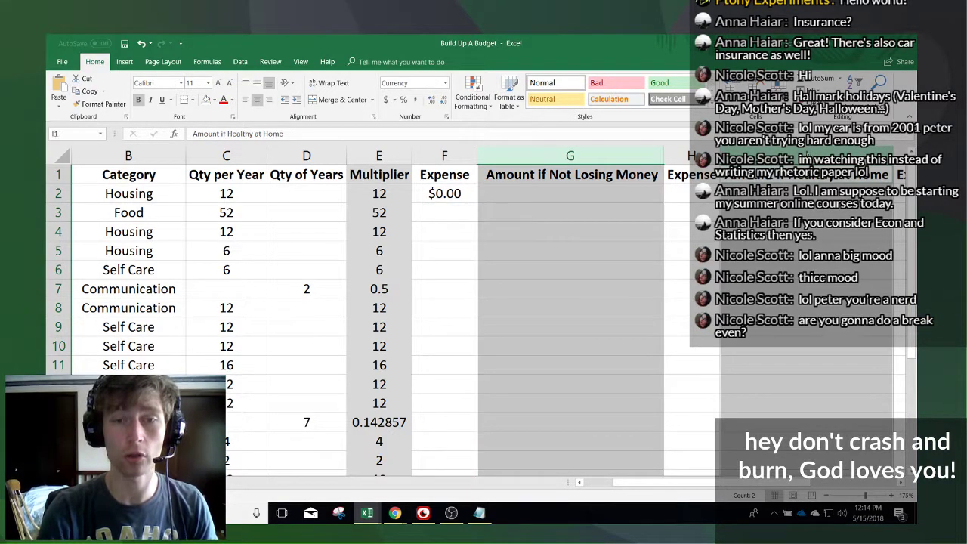
{"action": "left_click_drag", "start_coordinate": [647, 485], "coordinate": [705, 484]}
{"action": "left_click", "coordinate": [830, 155], "text": "ctrl"}
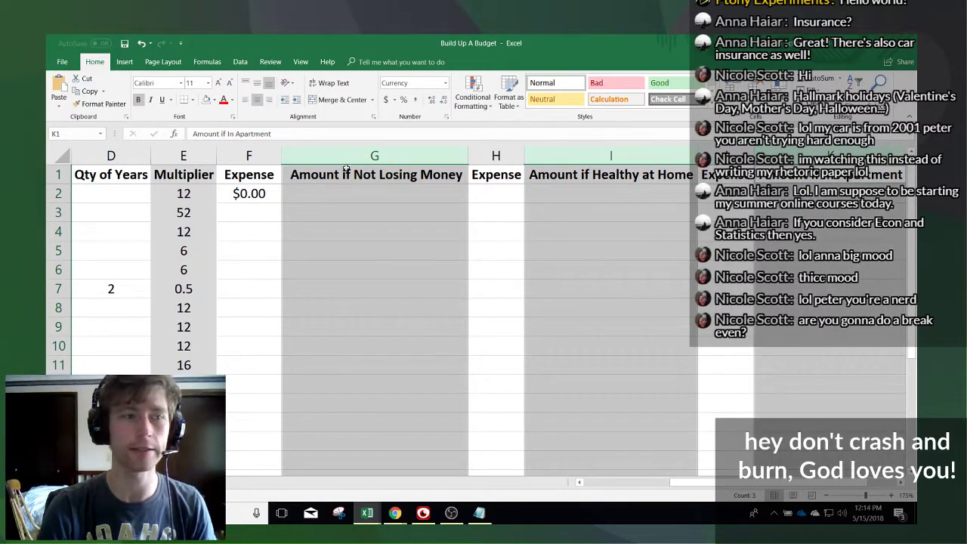
{"action": "left_click", "coordinate": [214, 101]}
{"action": "left_click", "coordinate": [205, 140]}
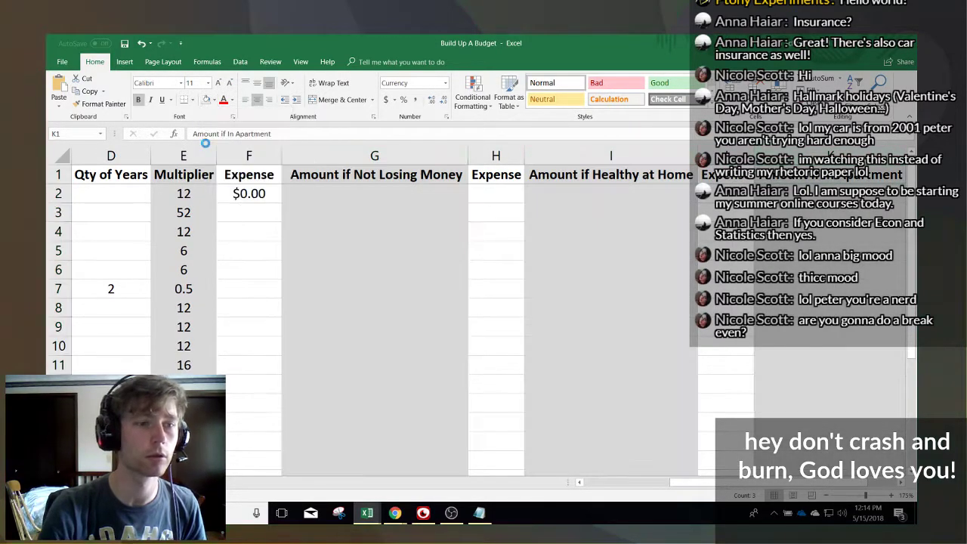
{"action": "left_click", "coordinate": [348, 244]}
{"action": "left_click", "coordinate": [322, 178]}
{"action": "left_click", "coordinate": [342, 211]}
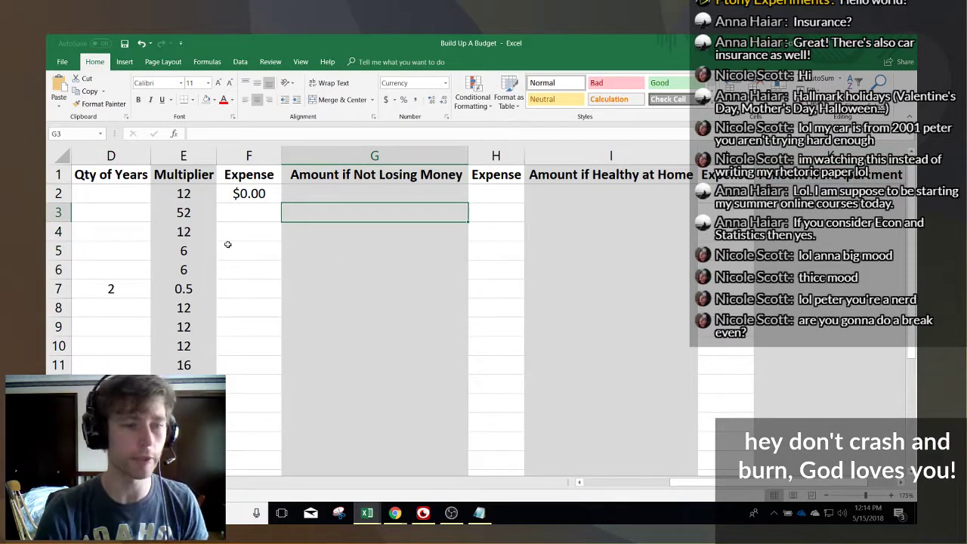
- Enter the formula =F2*E2 in G2 to multiply the expense by its multiplier
{"action": "left_click", "coordinate": [325, 196]}
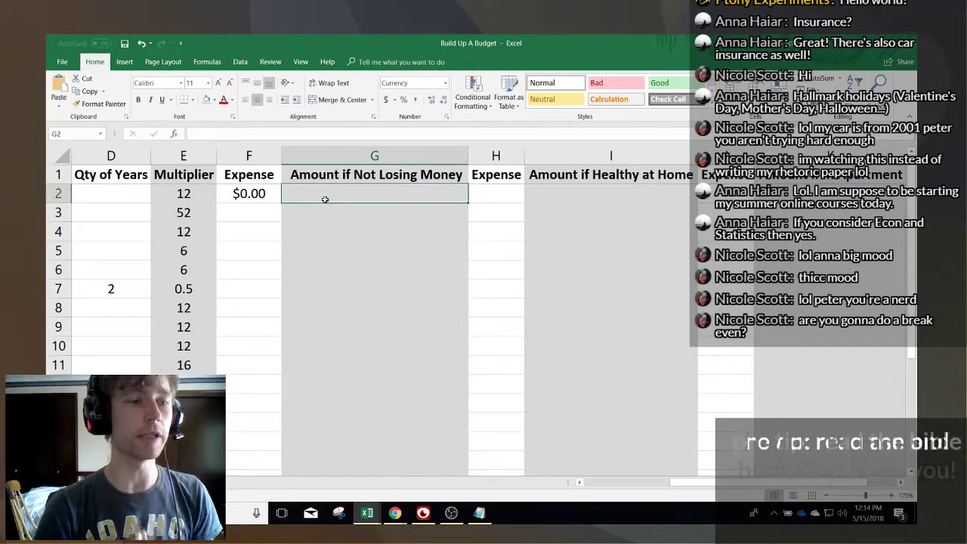
{"action": "type", "text": "="}
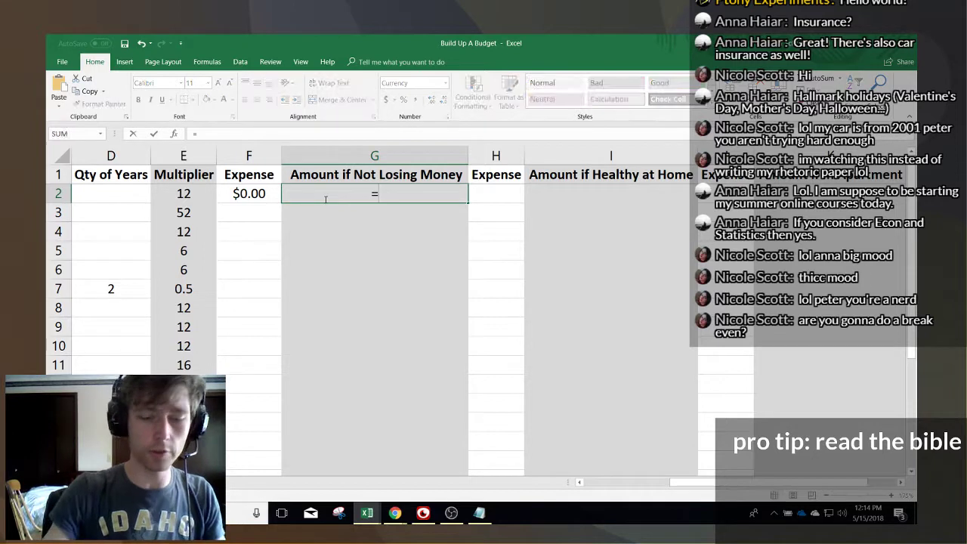
{"action": "key", "text": "Left"}
{"action": "type", "text": "*"}
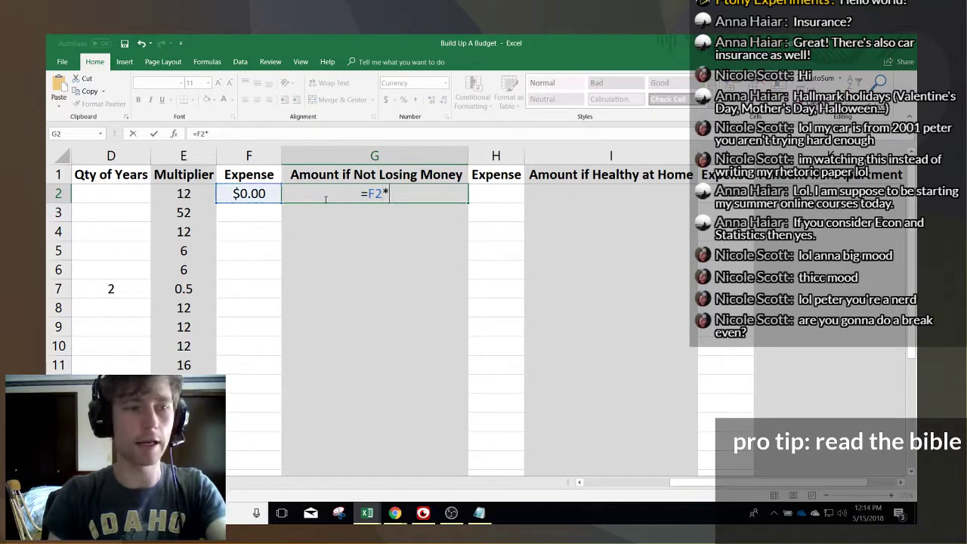
{"action": "key", "text": "Left"}
{"action": "key", "text": "Left"}
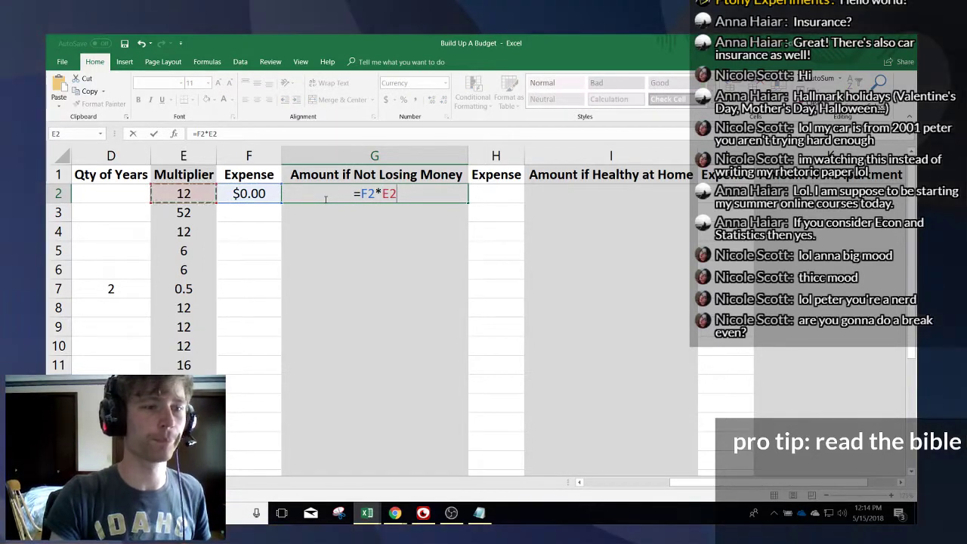
{"action": "key", "text": "Return"}
{"action": "left_click", "coordinate": [338, 189]}
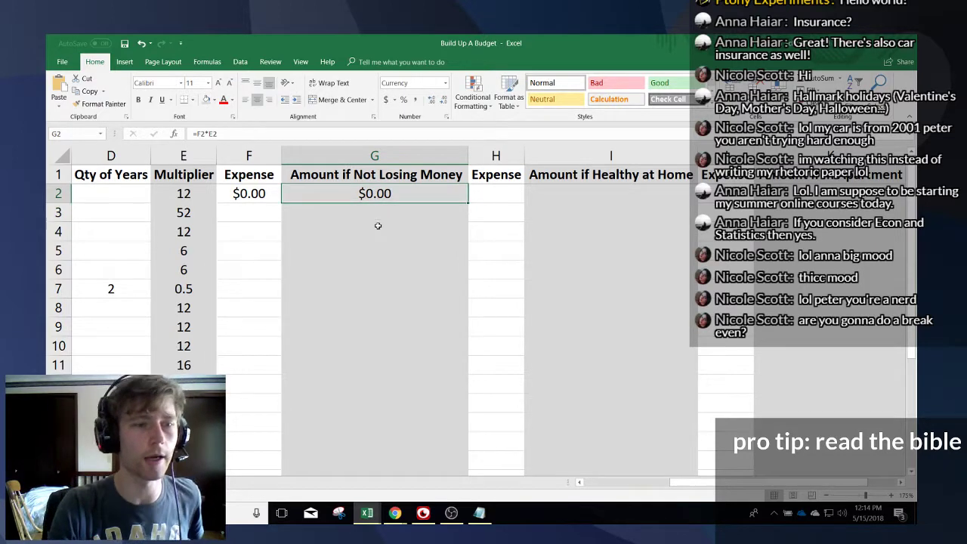
- Walk through the Rent row from its quantity per year to the multiplier, expense and amount cells
{"action": "left_click_drag", "start_coordinate": [711, 483], "coordinate": [648, 475]}
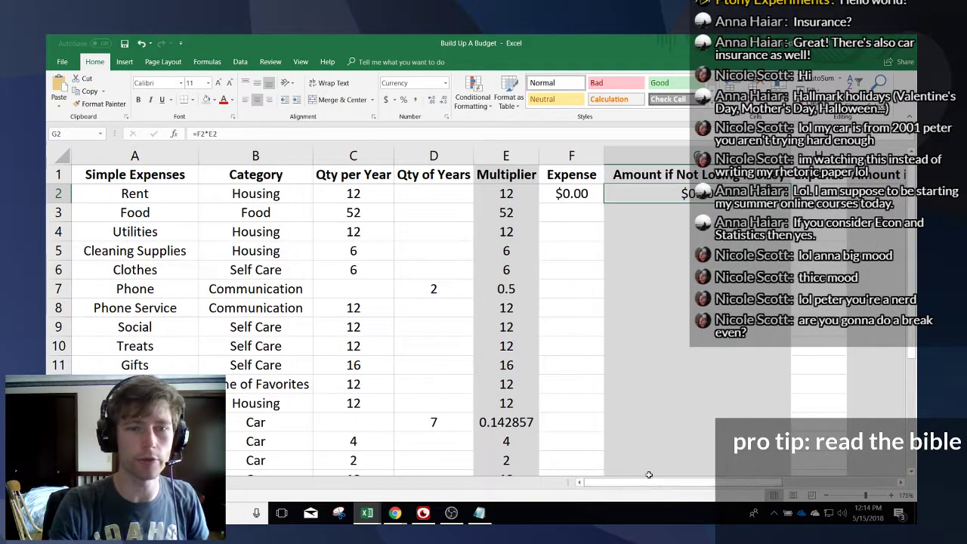
{"action": "left_click", "coordinate": [583, 196]}
{"action": "left_click", "coordinate": [363, 194]}
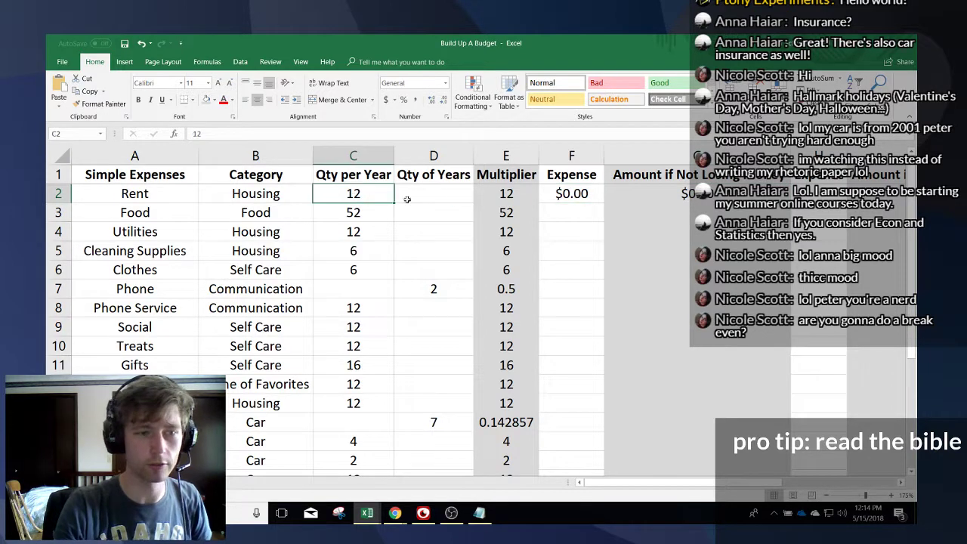
{"action": "key", "text": "Right"}
{"action": "key", "text": "Right"}
{"action": "key", "text": "Right"}
{"action": "key", "text": "Right"}
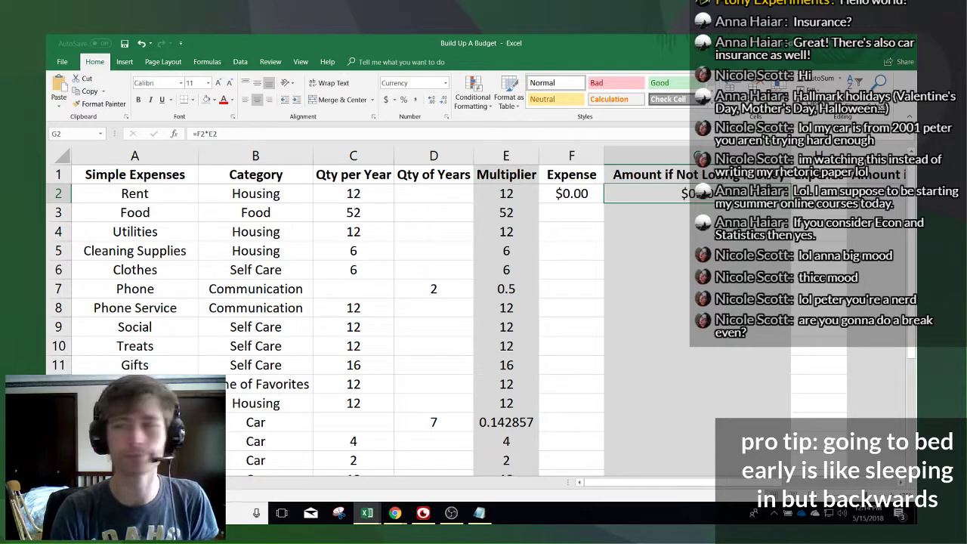
- Enter 0 as the Food expense in F3
{"action": "left_click", "coordinate": [584, 213]}
{"action": "type", "text": "0"}
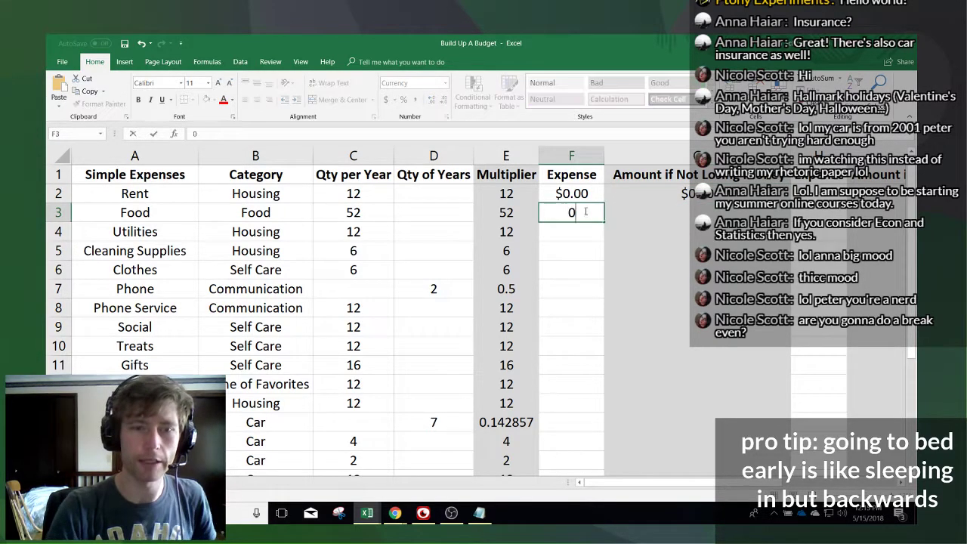
{"action": "key", "text": "Return"}
- Fill the G2 formula down the Amount if Not Losing Money column for the expense rows
{"action": "left_click", "coordinate": [650, 194]}
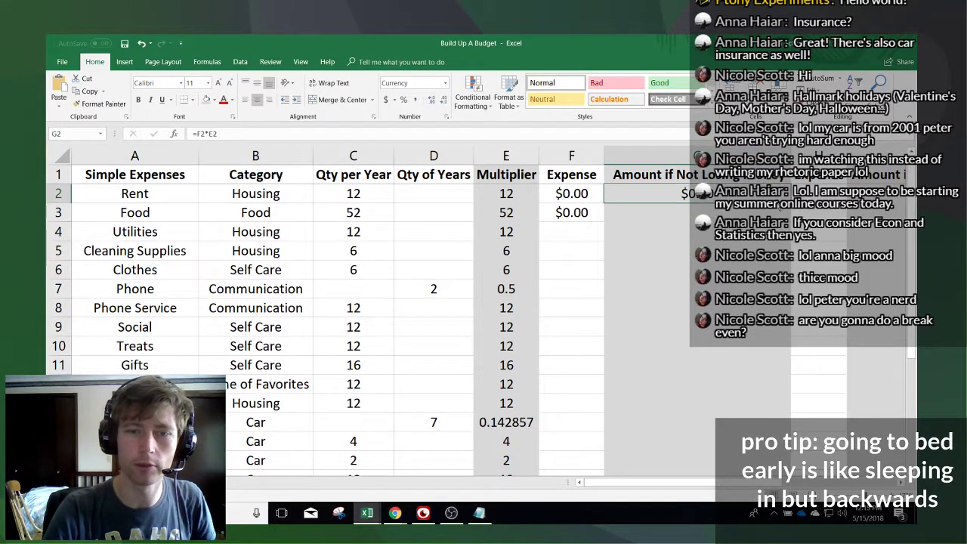
{"action": "left_click_drag", "start_coordinate": [650, 193], "coordinate": [650, 450]}
{"action": "key", "text": "ctrl+d"}
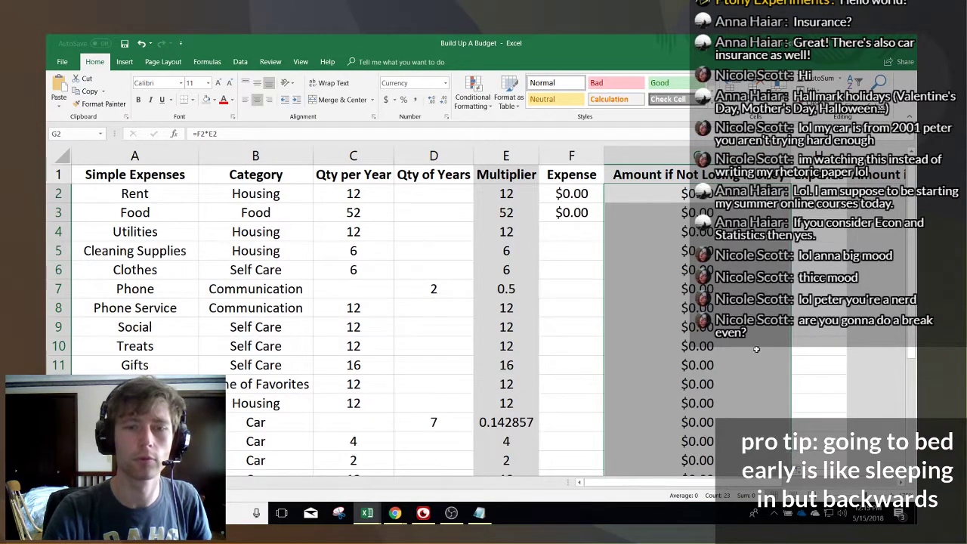
{"action": "left_click", "coordinate": [650, 194]}
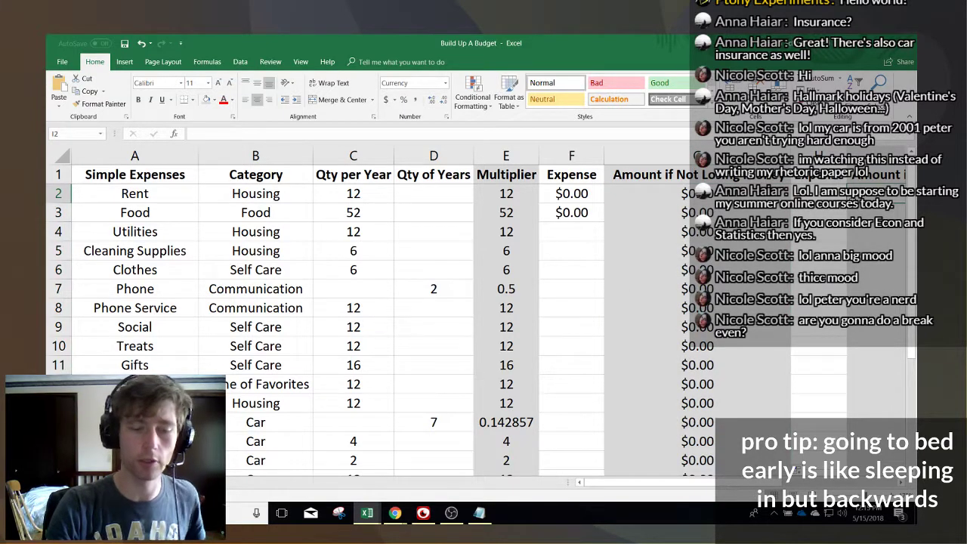
- Clear the filled formulas from G3 downward, leaving only the one in G2
{"action": "left_click", "coordinate": [705, 212]}
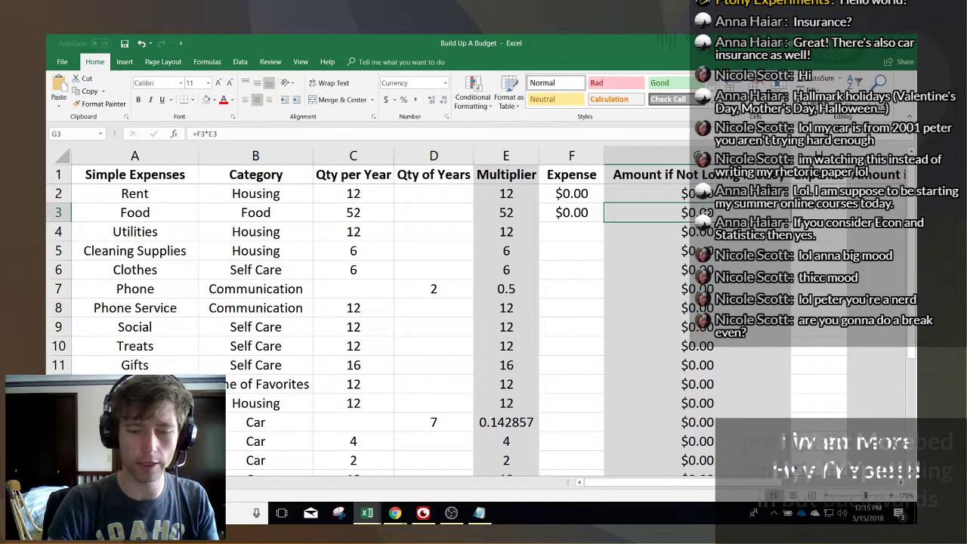
{"action": "key", "text": "ctrl+shift+Down"}
{"action": "key", "text": "Delete"}
{"action": "key", "text": "Up"}
{"action": "key", "text": "Down"}
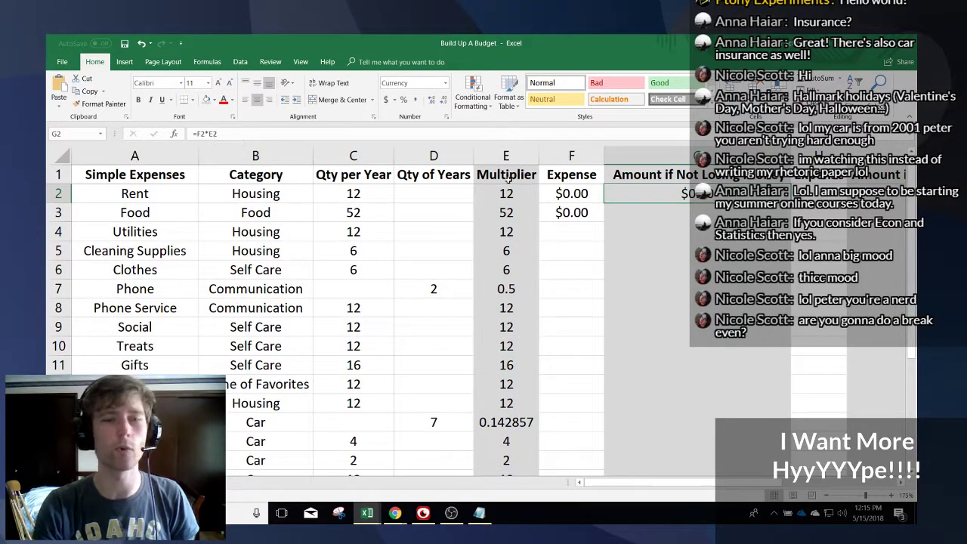
- Extend the amount formula from G2 down one row into G3
{"action": "left_click_drag", "start_coordinate": [791, 203], "coordinate": [786, 215]}
{"action": "left_click", "coordinate": [710, 213]}
{"action": "key", "text": "Up"}
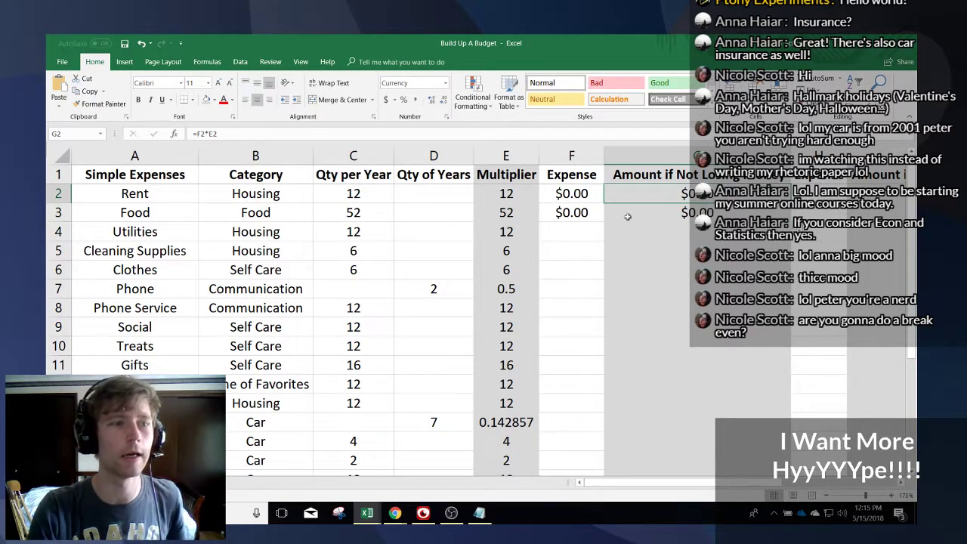
- Compare the cell references used by the formulas in G2 and G3
{"action": "left_click", "coordinate": [700, 212]}
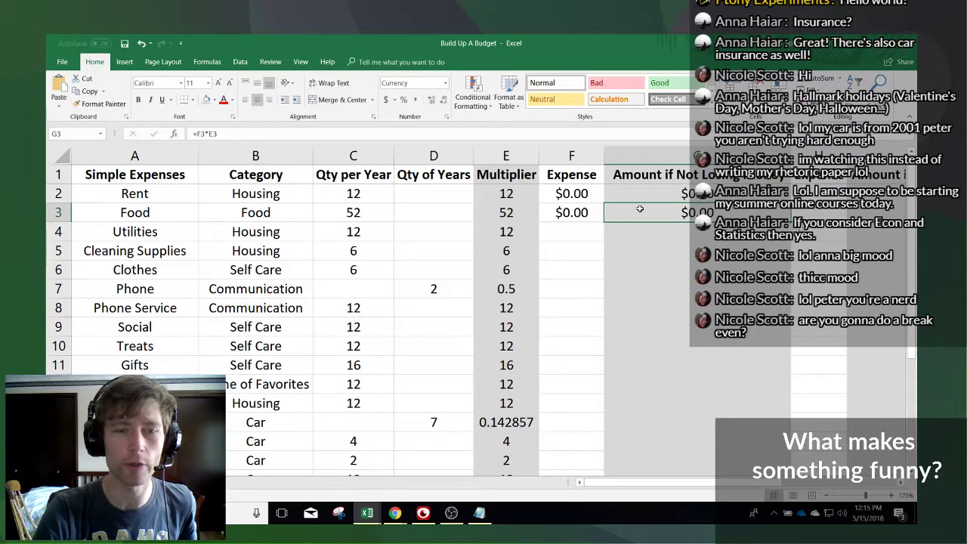
{"action": "double_click", "coordinate": [639, 209]}
{"action": "key", "text": "Escape"}
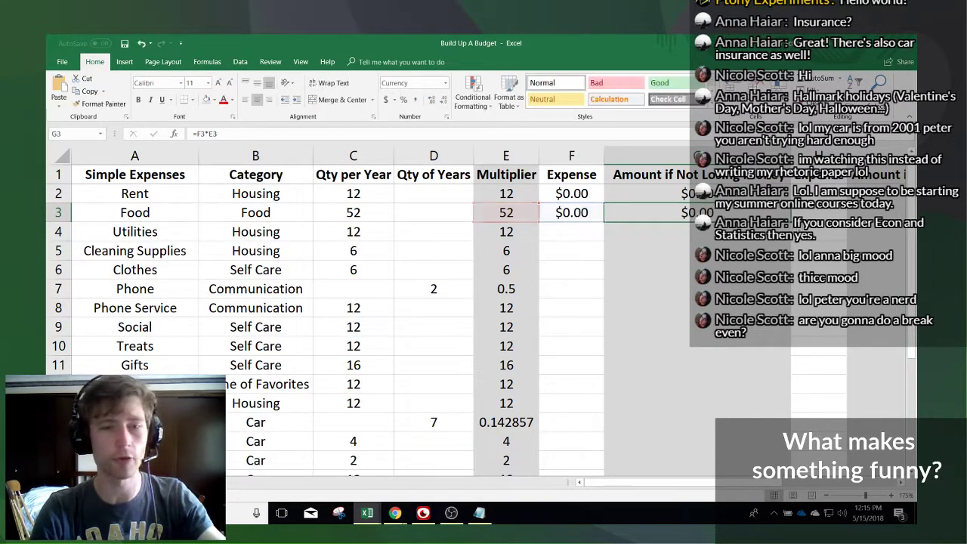
{"action": "key", "text": "Up"}
{"action": "key", "text": "F2"}
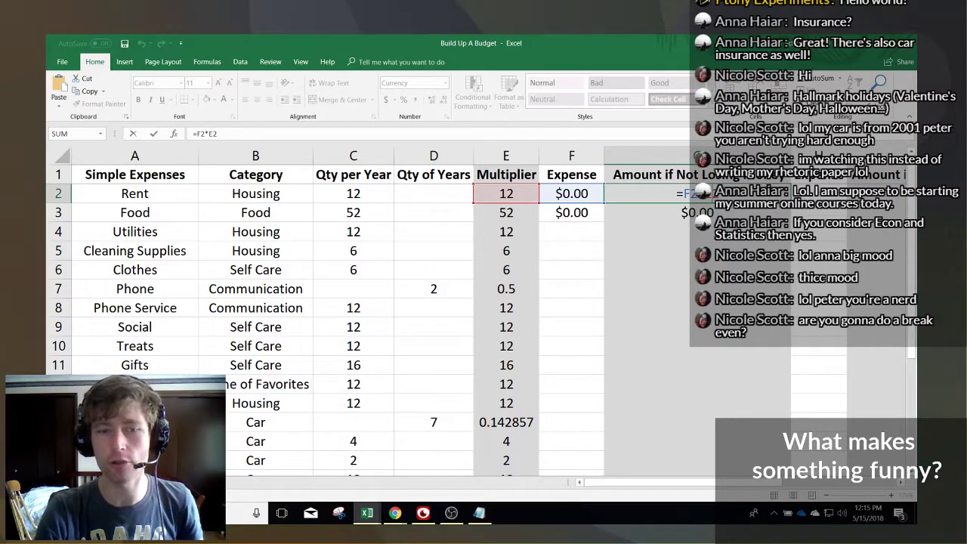
{"action": "key", "text": "Escape"}
{"action": "key", "text": "Down"}
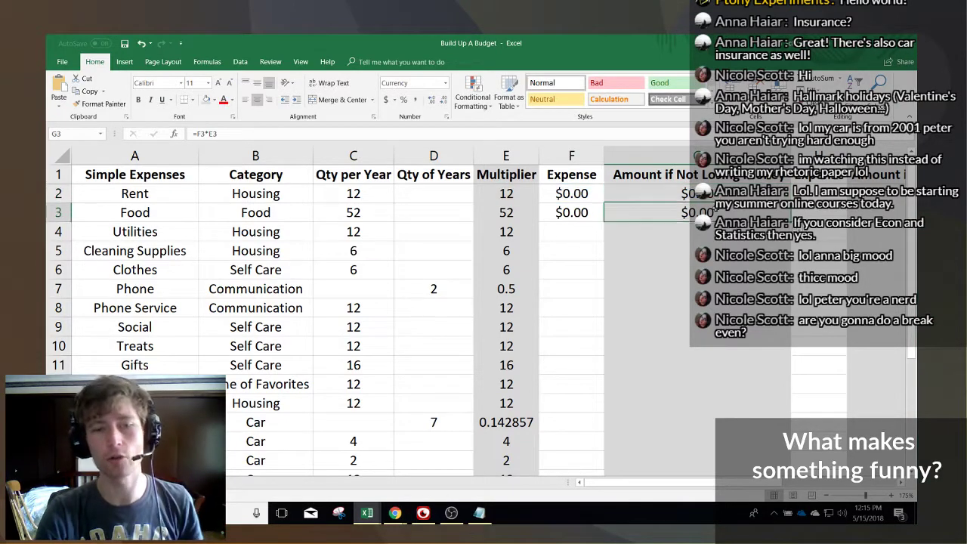
{"action": "key", "text": "F2"}
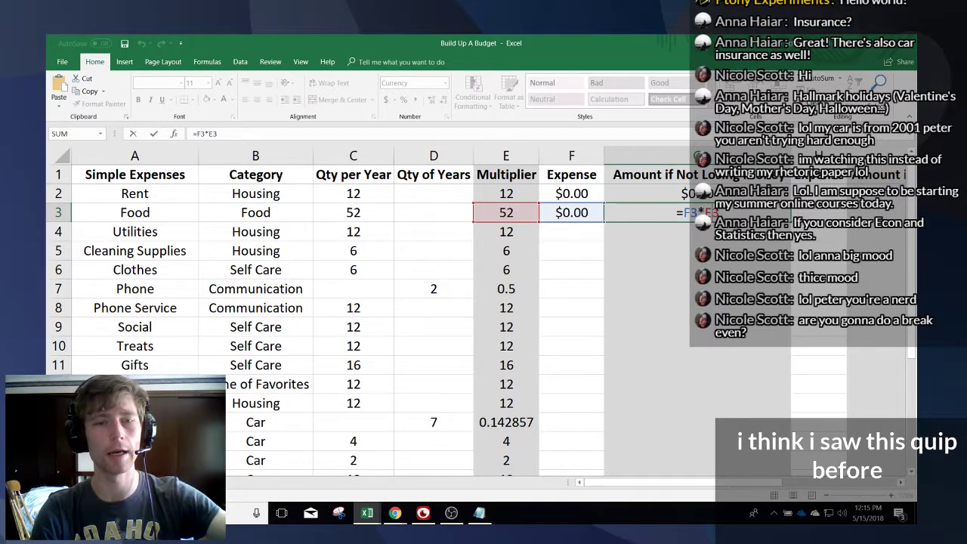
{"action": "key", "text": "ctrl+Return"}
- Try extending the G3 formula across into H3 and examine which cells it references
{"action": "double_click", "coordinate": [818, 212]}
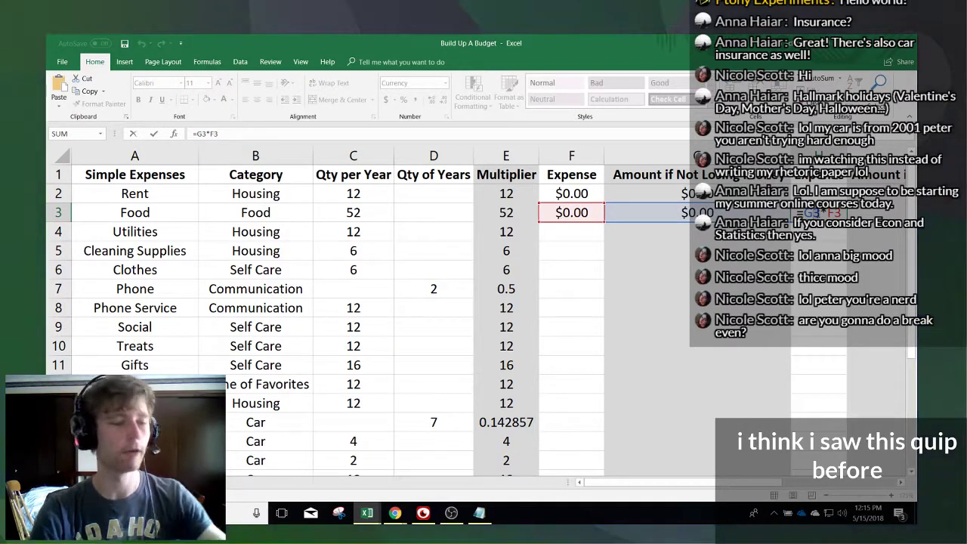
{"action": "key", "text": "ctrl+Return"}
{"action": "key", "text": "Left"}
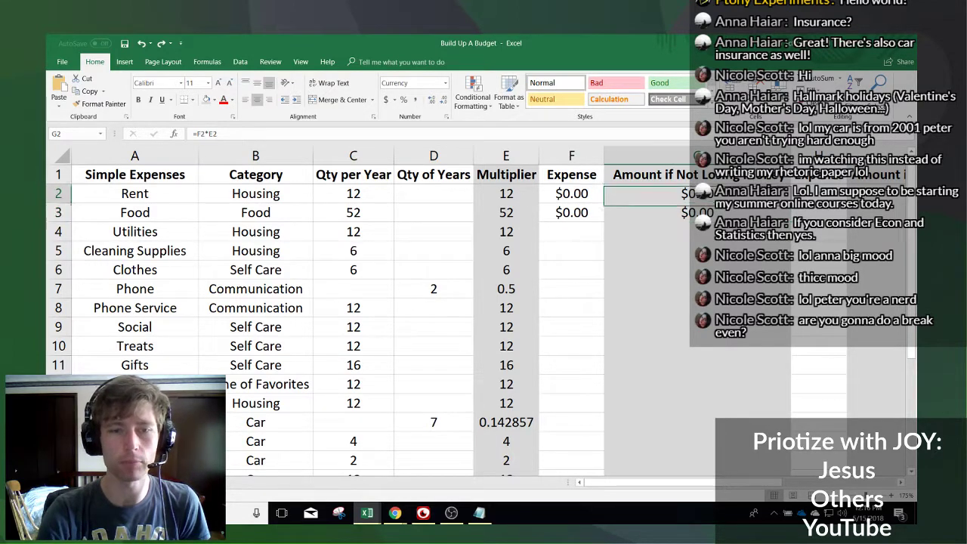
- Clear G3, then copy the G2 amount formula into it for the Food row
{"action": "key", "text": "Delete"}
{"action": "key", "text": "Up"}
{"action": "key", "text": "ctrl+c"}
{"action": "key", "text": "Down"}
{"action": "key", "text": "ctrl+v"}
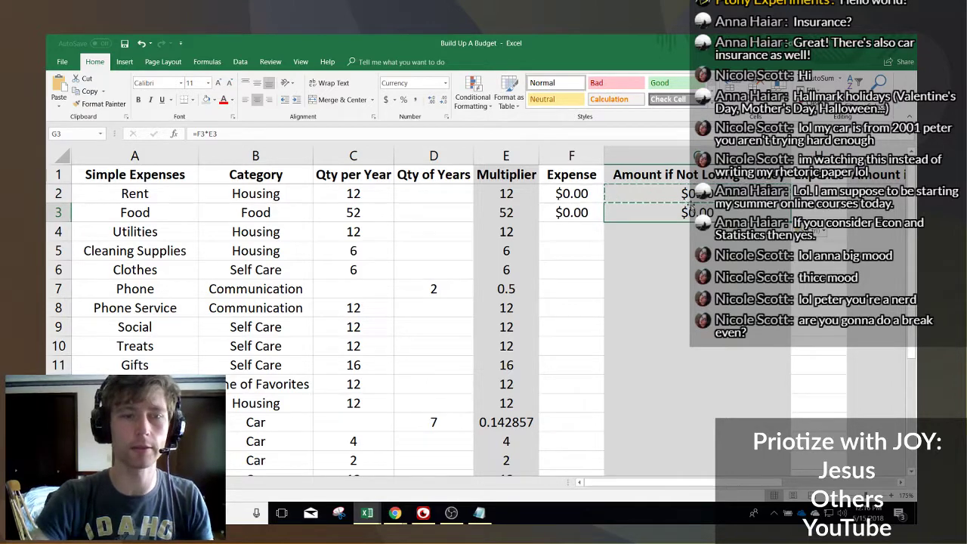
- Check which cells the Food amount formula in G3 references, then clear that cell
{"action": "double_click", "coordinate": [690, 208]}
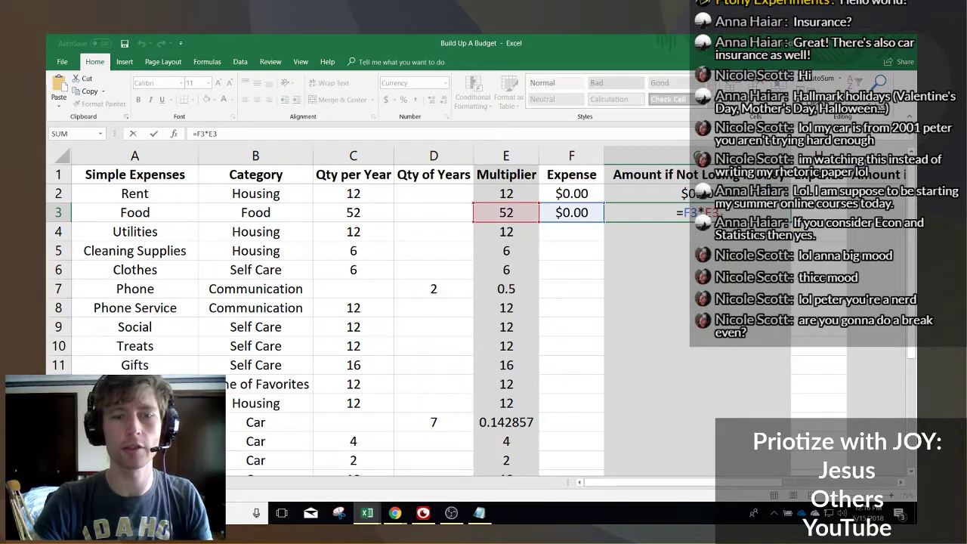
{"action": "key", "text": "Escape"}
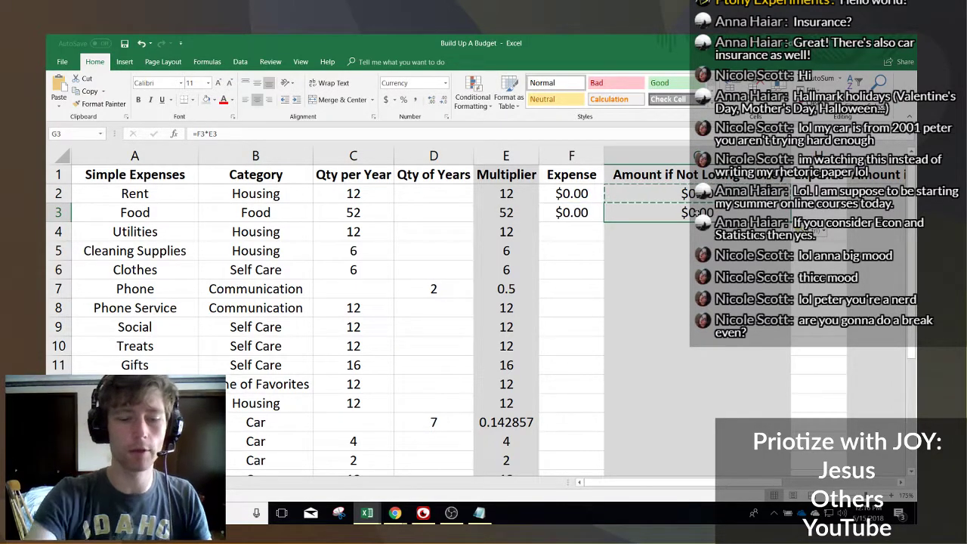
{"action": "key", "text": "Delete"}
- Change the Rent amount formula in G2 to =F2*$E2 so the multiplier column stays fixed
{"action": "key", "text": "Up"}
{"action": "key", "text": "Right"}
{"action": "key", "text": "Left"}
{"action": "key", "text": "Right"}
{"action": "key", "text": "Right"}
{"action": "key", "text": "Left"}
{"action": "key", "text": "Left"}
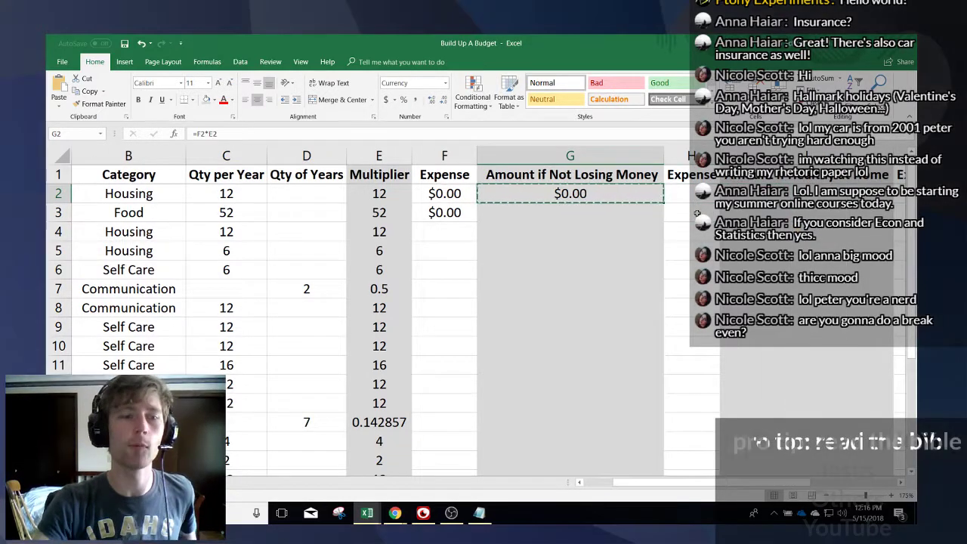
{"action": "double_click", "coordinate": [613, 198]}
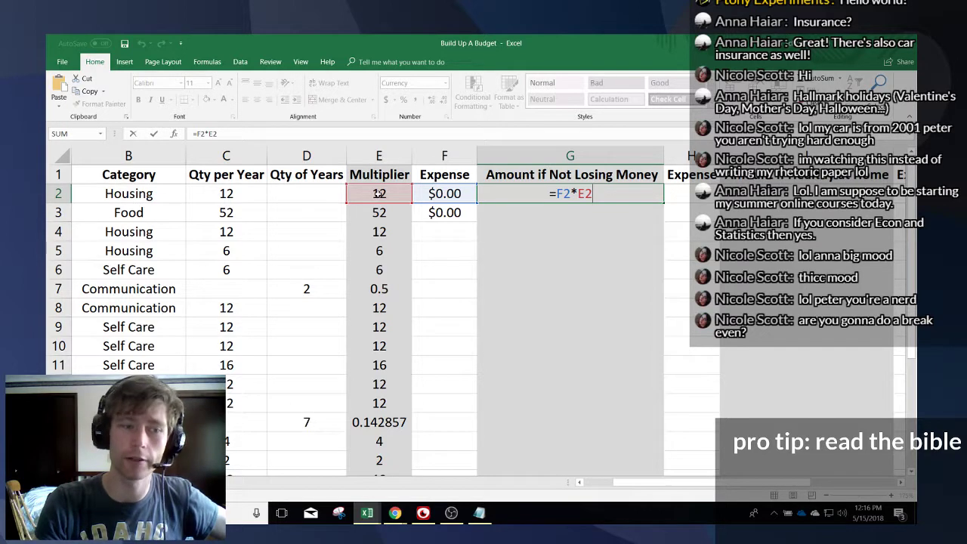
{"action": "left_click", "coordinate": [579, 194]}
{"action": "type", "text": "$"}
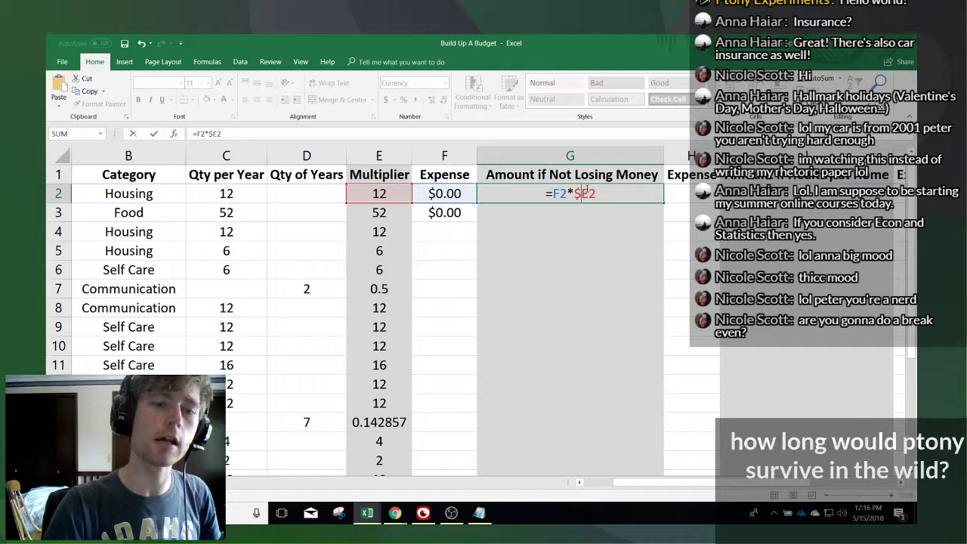
{"action": "key", "text": "ctrl+Return"}
- Copy the G2 formula into I2 for the Healthy at Home scenario and check its cell references
{"action": "key", "text": "ctrl+c"}
{"action": "key", "text": "Right"}
{"action": "key", "text": "Right"}
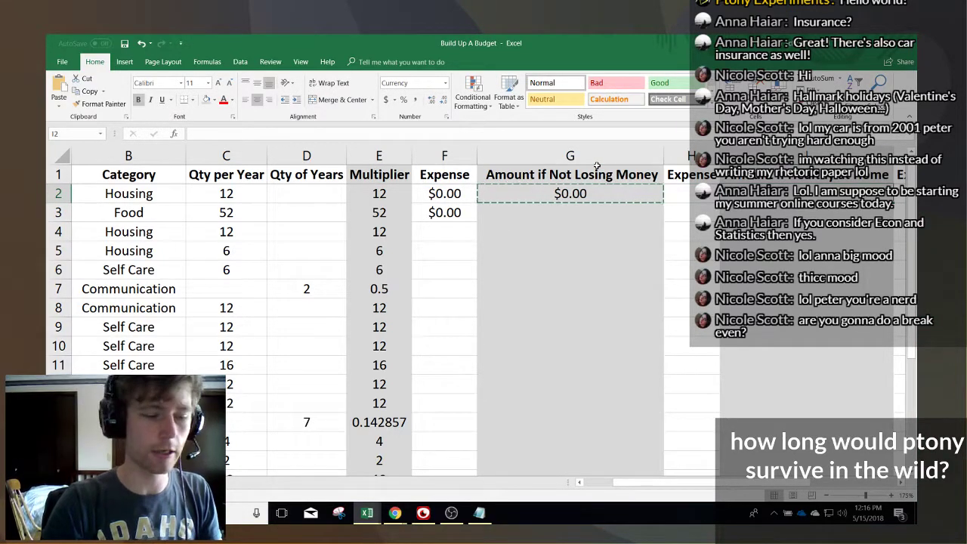
{"action": "type", "text": "v"}
{"action": "key", "text": "Escape"}
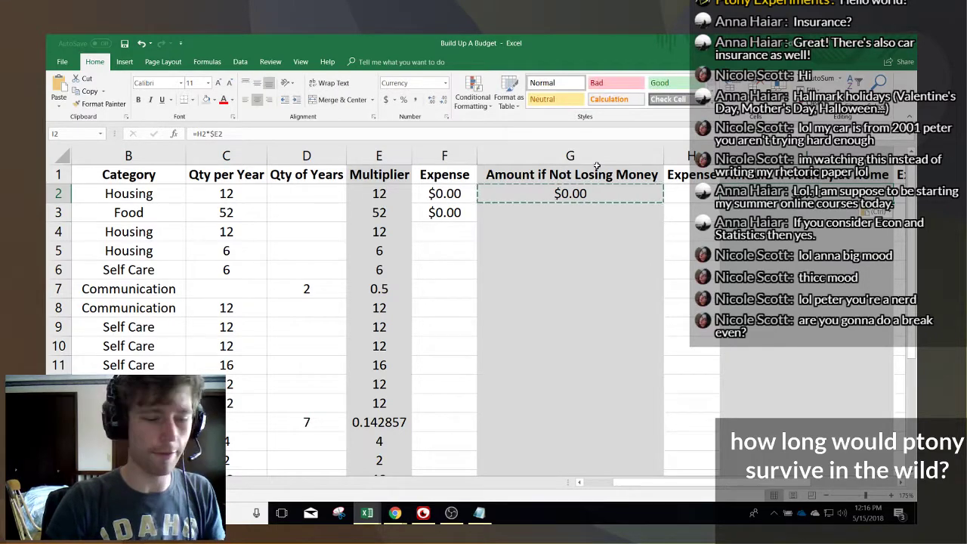
{"action": "key", "text": "ctrl+v"}
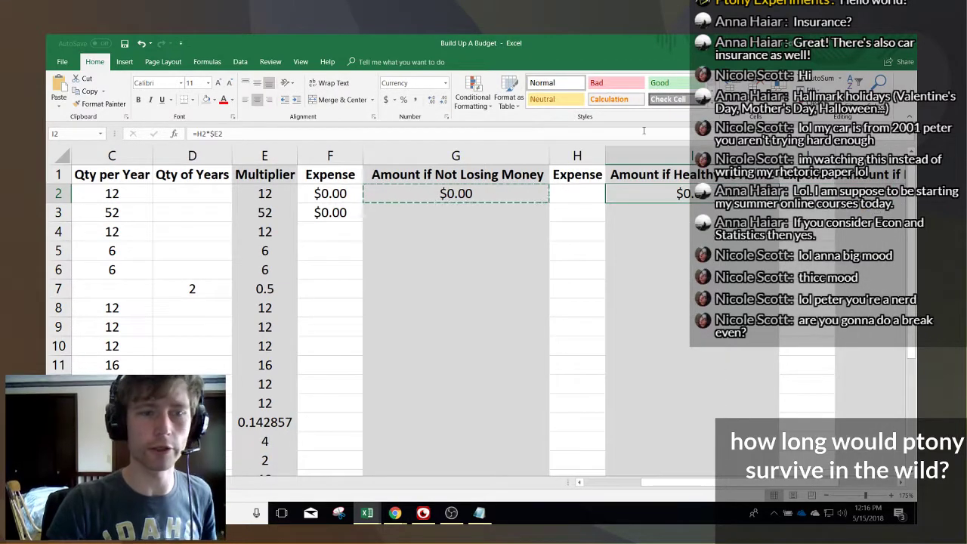
{"action": "double_click", "coordinate": [659, 195]}
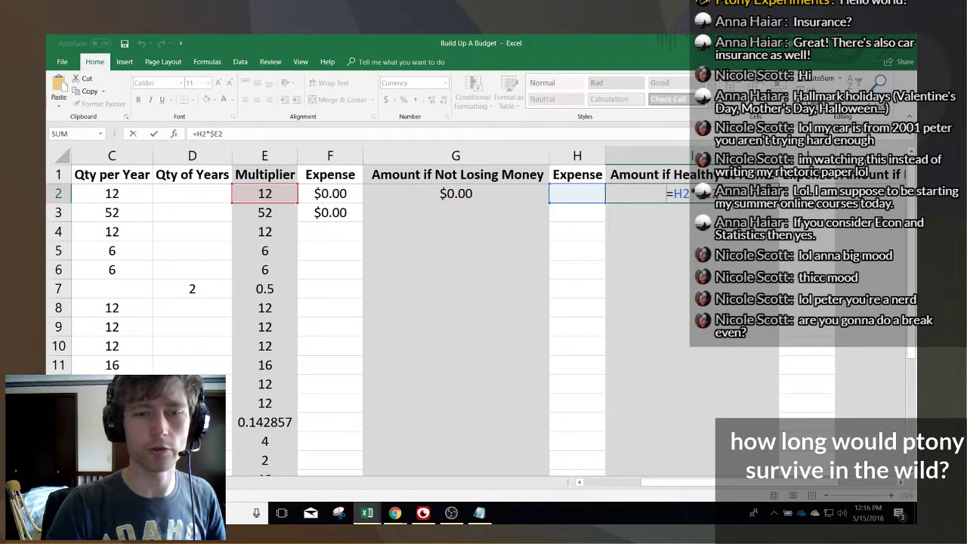
{"action": "key", "text": "Escape"}
- Paste the same formula into K2 for the In Apartment scenario and check its cell references
{"action": "key", "text": "Right"}
{"action": "key", "text": "Right"}
{"action": "key", "text": "ctrl+v"}
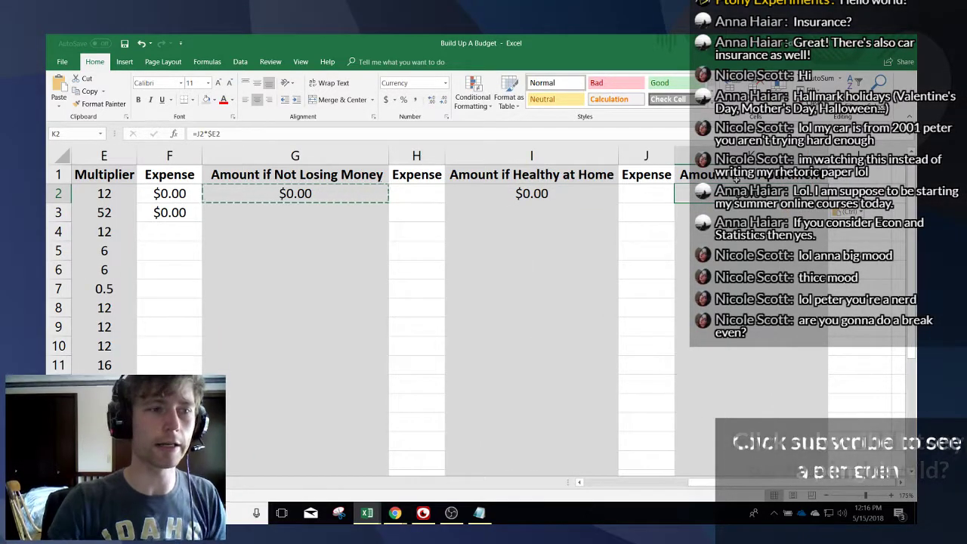
{"action": "double_click", "coordinate": [749, 197]}
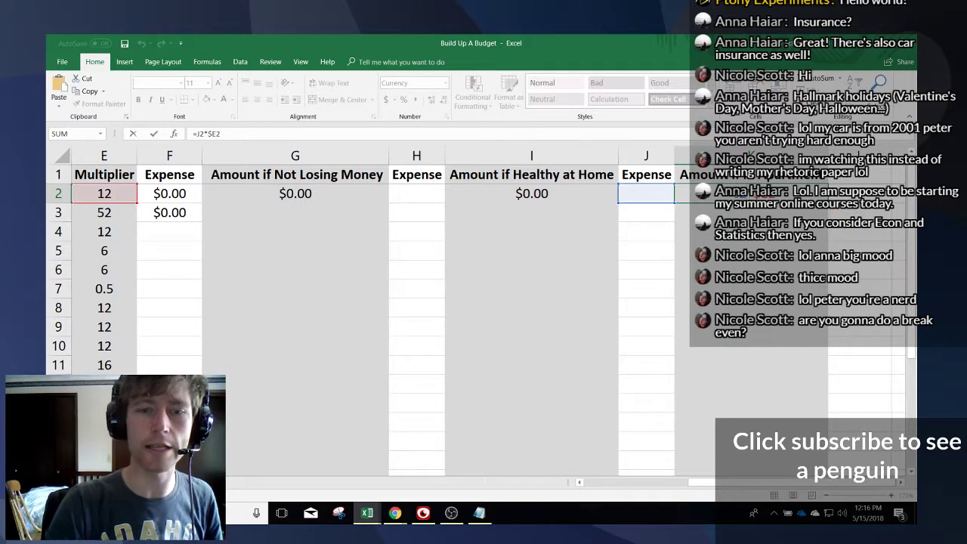
{"action": "key", "text": "Escape"}
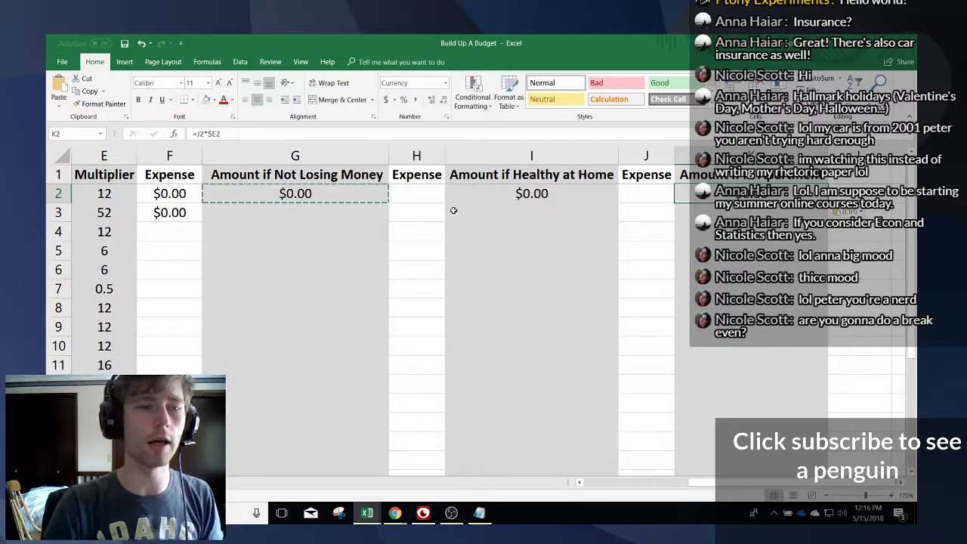
- Enter 0 as the Rent expense in H2 for the Healthy at Home scenario
{"action": "left_click", "coordinate": [441, 207]}
{"action": "key", "text": "Left"}
{"action": "key", "text": "Left"}
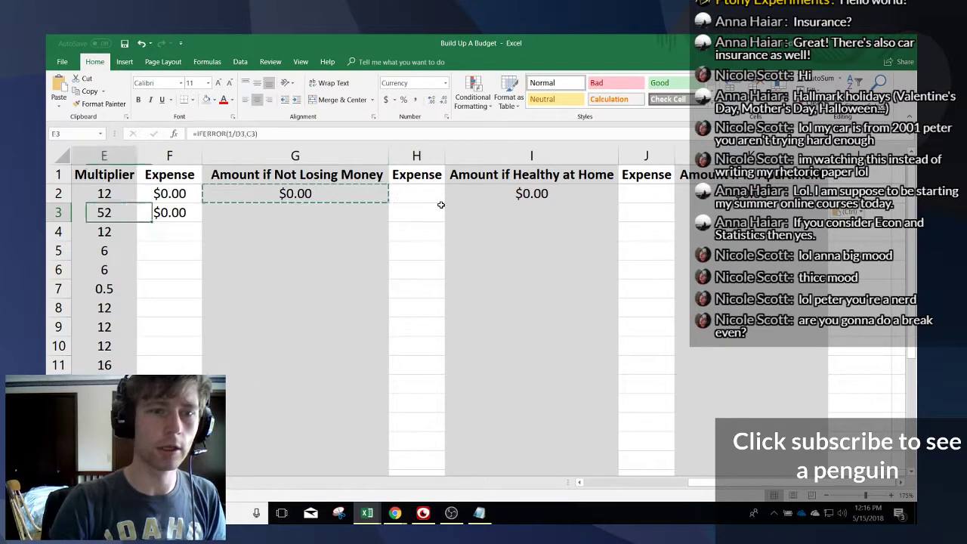
{"action": "key", "text": "Left"}
{"action": "key", "text": "Left"}
{"action": "key", "text": "Left"}
{"action": "key", "text": "Up"}
{"action": "key", "text": "Right"}
{"action": "key", "text": "Right"}
{"action": "key", "text": "Right"}
{"action": "key", "text": "Right"}
{"action": "key", "text": "Right"}
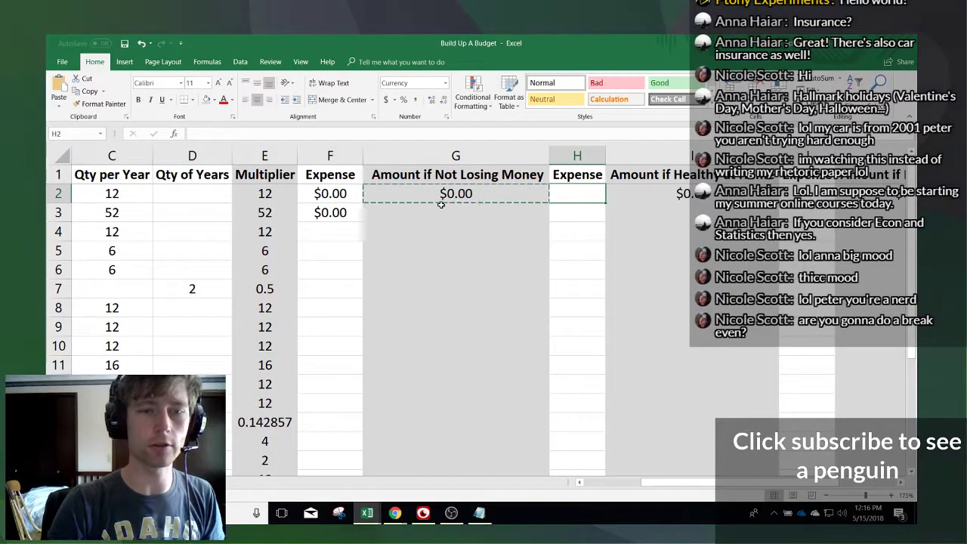
{"action": "type", "text": "0"}
{"action": "key", "text": "Return"}
{"action": "key", "text": "Return"}
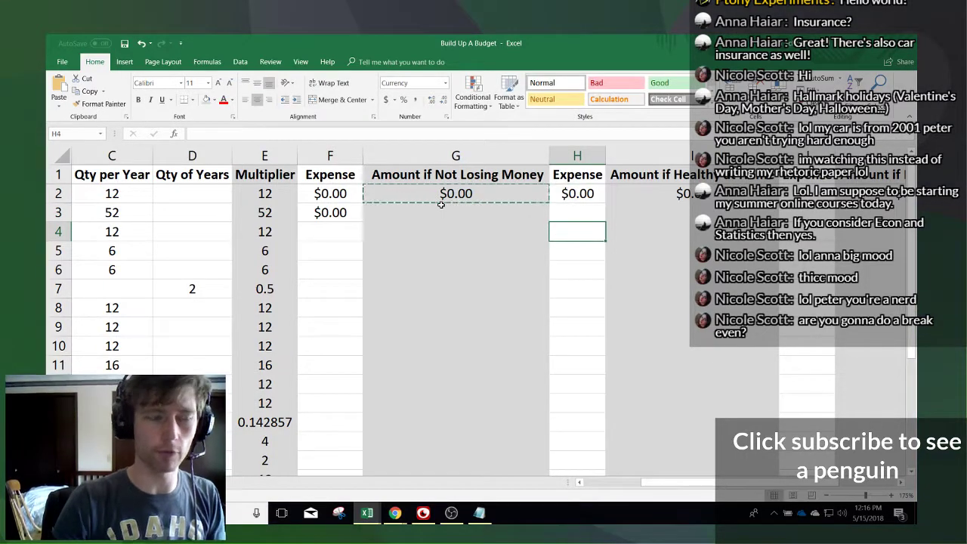
- Select C2, the first Qty per Year value, and unfreeze the worksheet's existing panes
{"action": "key", "text": "Left"}
{"action": "key", "text": "Left"}
{"action": "key", "text": "Left"}
{"action": "key", "text": "Left"}
{"action": "key", "text": "Left"}
{"action": "key", "text": "Left"}
{"action": "key", "text": "Left"}
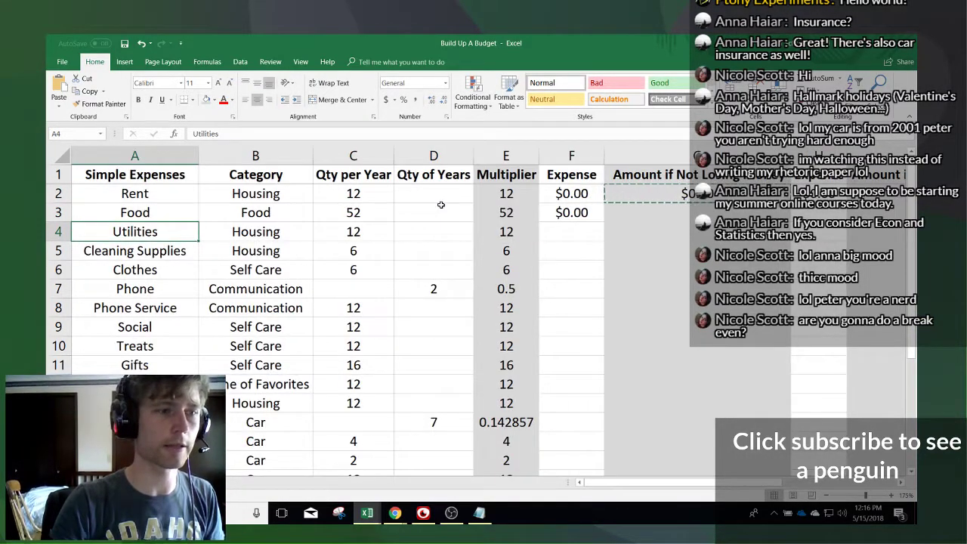
{"action": "key", "text": "Up"}
{"action": "key", "text": "Right"}
{"action": "key", "text": "Up"}
{"action": "key", "text": "Right"}
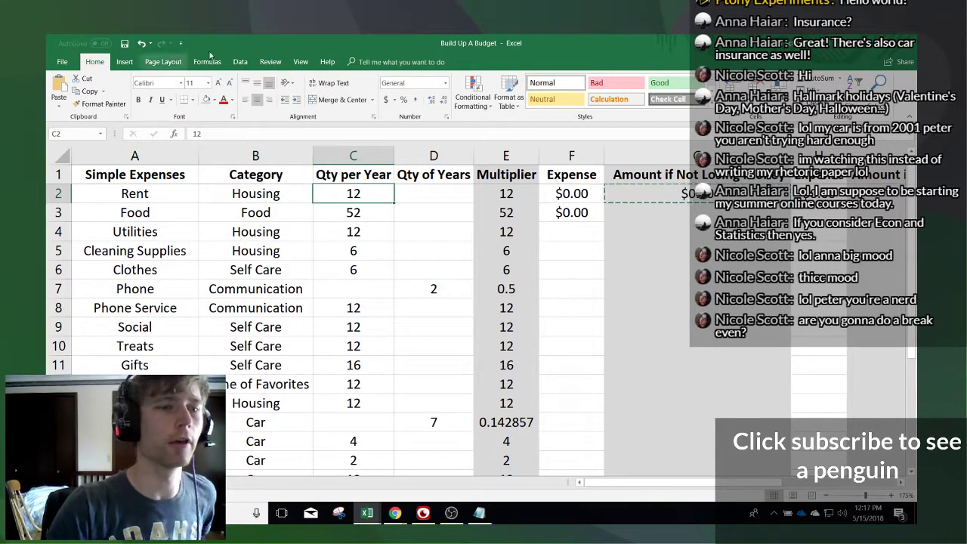
{"action": "left_click", "coordinate": [302, 62]}
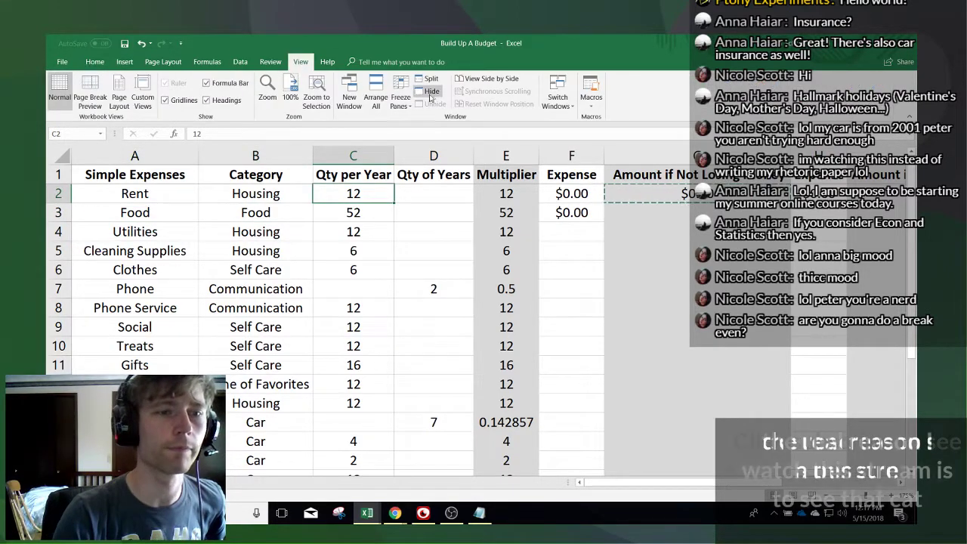
{"action": "left_click", "coordinate": [401, 95]}
{"action": "left_click", "coordinate": [417, 133]}
- Freeze the panes at C2 to hold row 1 and columns A and B, and test it by scrolling
{"action": "left_click", "coordinate": [402, 94]}
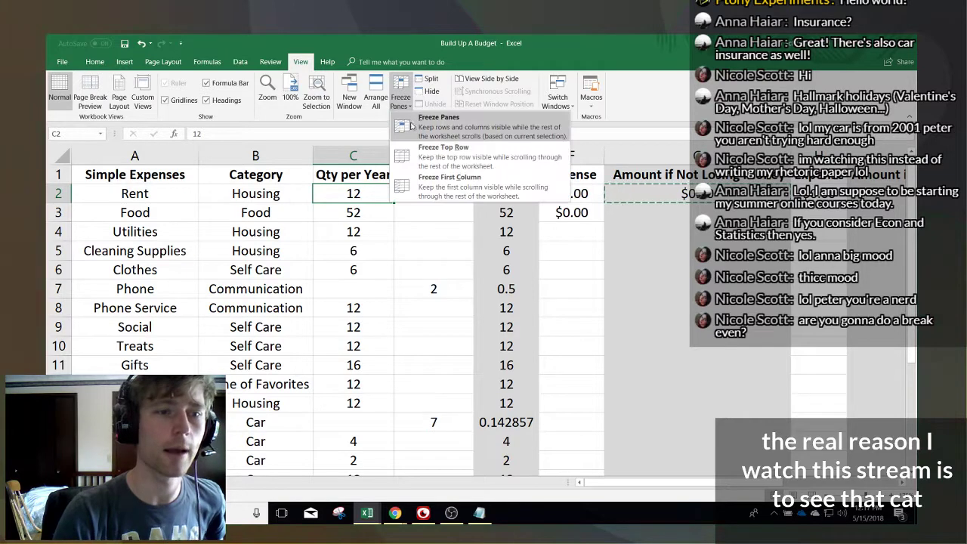
{"action": "left_click", "coordinate": [344, 193]}
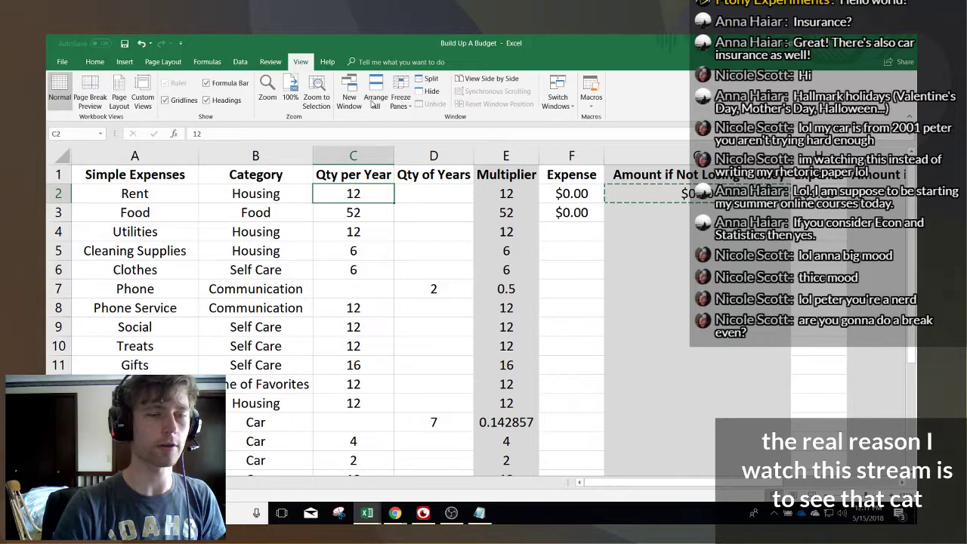
{"action": "left_click", "coordinate": [401, 94]}
{"action": "left_click", "coordinate": [396, 170]}
{"action": "scroll", "coordinate": [383, 232], "scroll_direction": "down", "scroll_amount": 6}
{"action": "scroll", "coordinate": [373, 242], "scroll_direction": "up", "scroll_amount": 6}
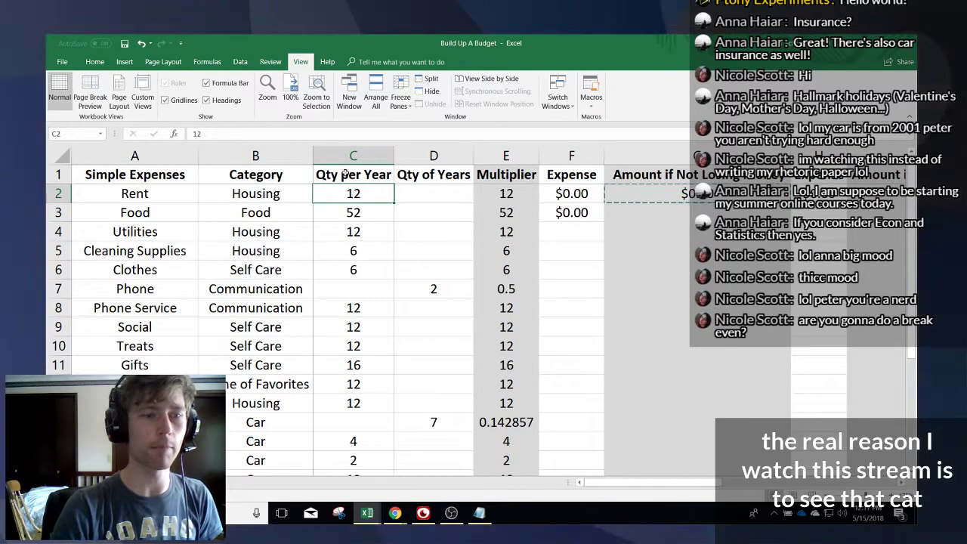
{"action": "scroll", "coordinate": [381, 229], "scroll_direction": "down", "scroll_amount": 9}
{"action": "scroll", "coordinate": [378, 239], "scroll_direction": "up", "scroll_amount": 9}
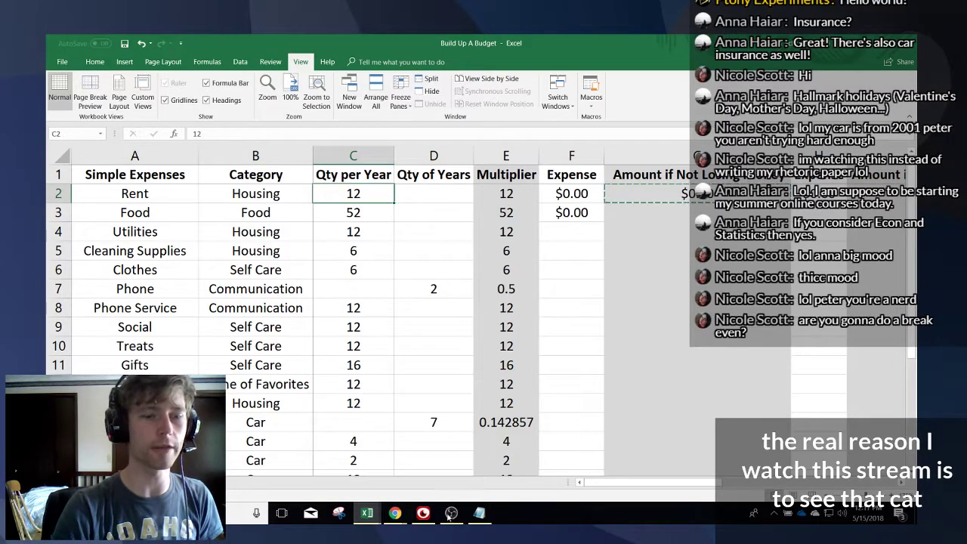
{"action": "left_click_drag", "start_coordinate": [618, 482], "coordinate": [639, 485]}
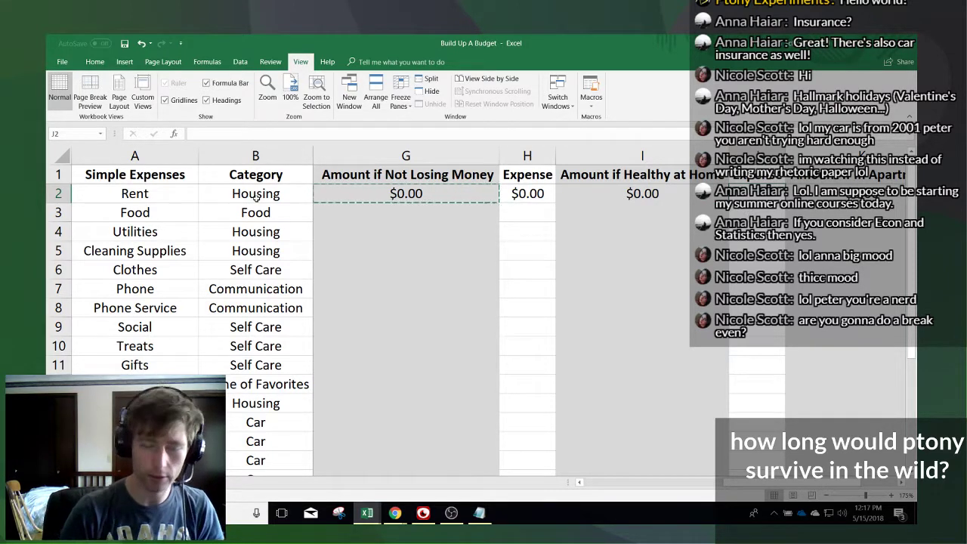
- Enter 350 as the Rent expense in J2 for the In Apartment scenario
{"action": "key", "text": "Right"}
{"action": "key", "text": "Right"}
{"action": "key", "text": "Left"}
{"action": "key", "text": "Left"}
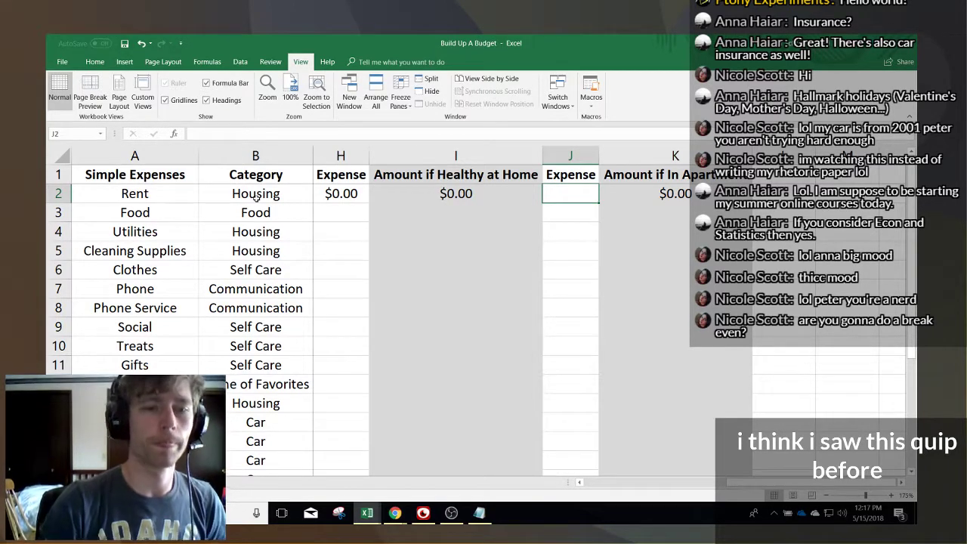
{"action": "type", "text": "350"}
{"action": "key", "text": "Return"}
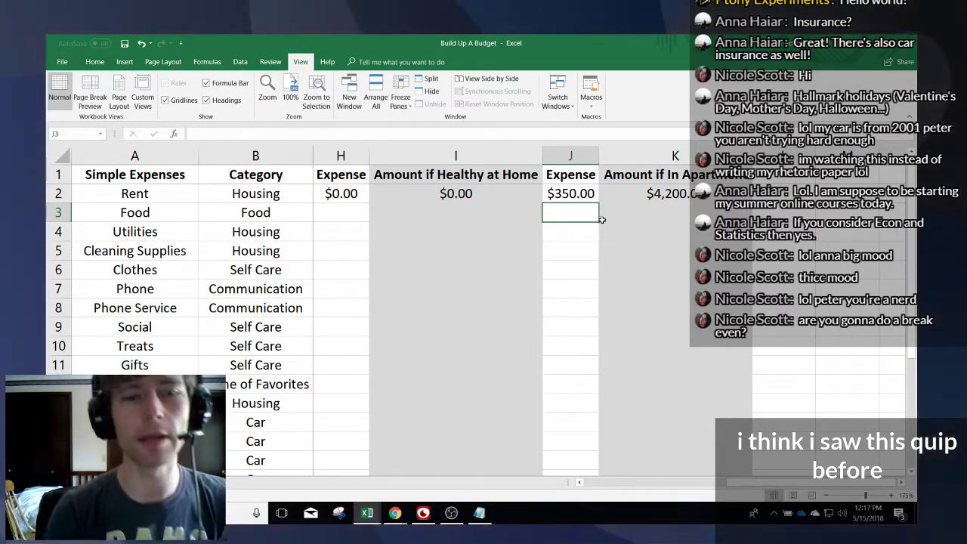
- Set the In Apartment Rent expense in J2 to 300
{"action": "left_click", "coordinate": [575, 194]}
{"action": "double_click", "coordinate": [368, 135]}
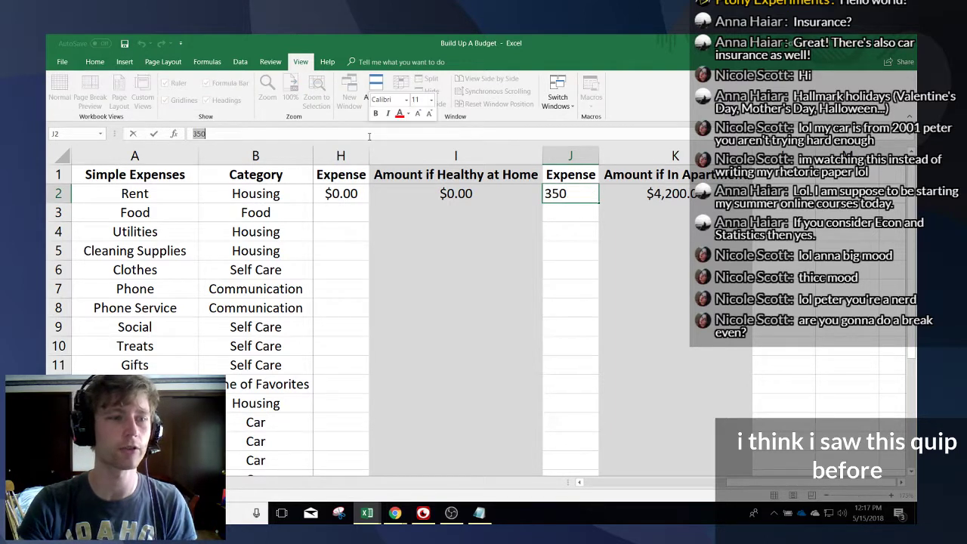
{"action": "type", "text": "300"}
{"action": "key", "text": "Return"}
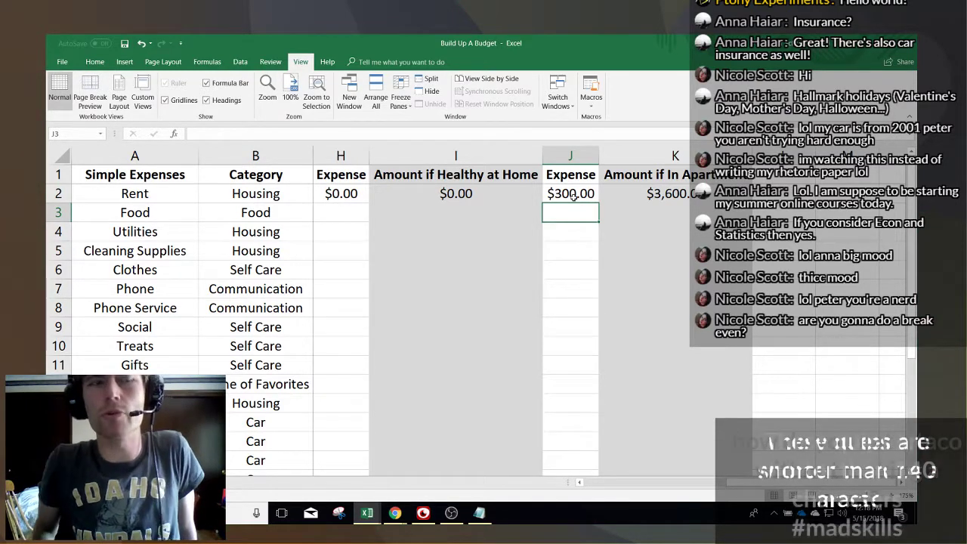
{"action": "left_click", "coordinate": [572, 194]}
{"action": "scroll", "coordinate": [572, 197], "scroll_direction": "down", "scroll_amount": 1}
{"action": "scroll", "coordinate": [582, 227], "scroll_direction": "up", "scroll_amount": 1}
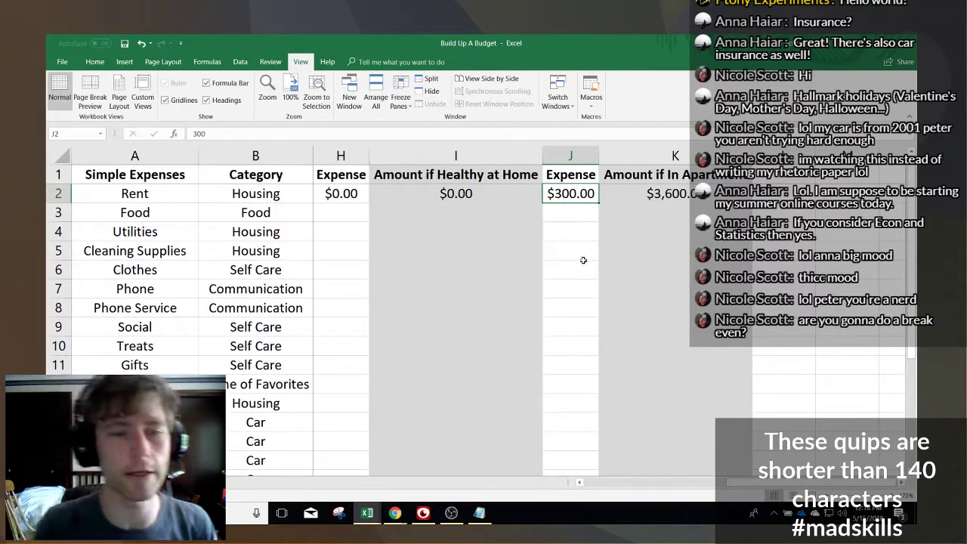
{"action": "left_click", "coordinate": [579, 209]}
{"action": "left_click", "coordinate": [582, 196]}
{"action": "left_click", "coordinate": [574, 215]}
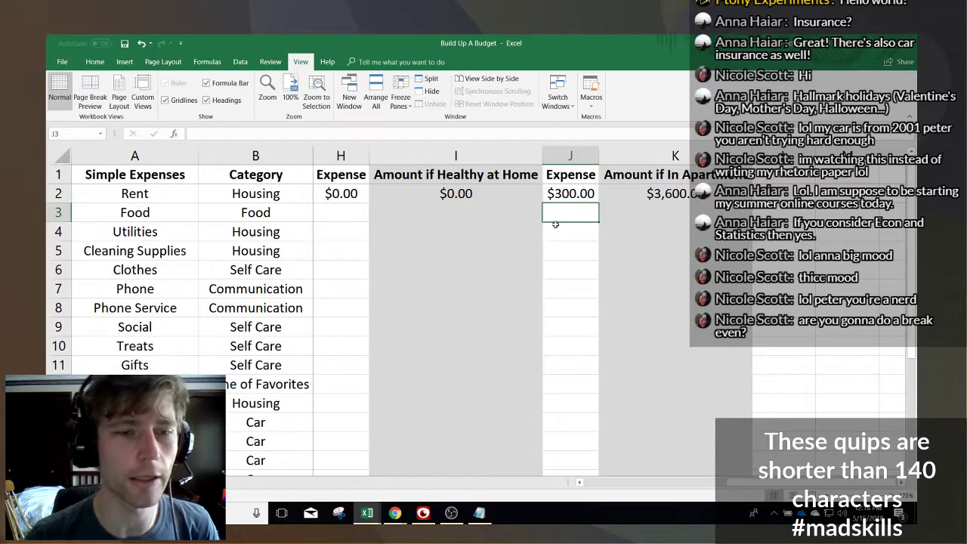
- Fill the G2 yearly amount formula down through G24 in the Amount if Not Losing Money column
{"action": "left_click", "coordinate": [349, 208]}
{"action": "key", "text": "Left"}
{"action": "key", "text": "Left"}
{"action": "key", "text": "Left"}
{"action": "key", "text": "Left"}
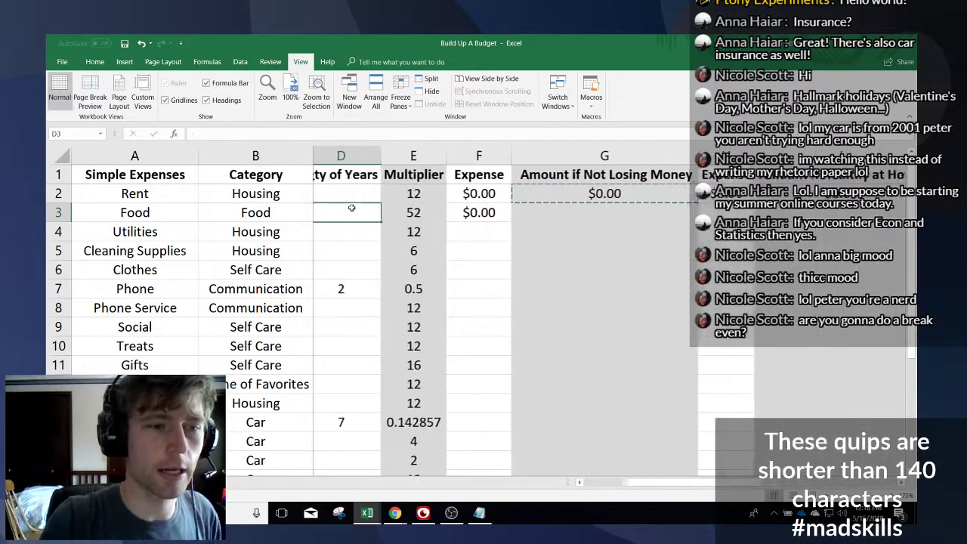
{"action": "key", "text": "Right"}
{"action": "key", "text": "Right"}
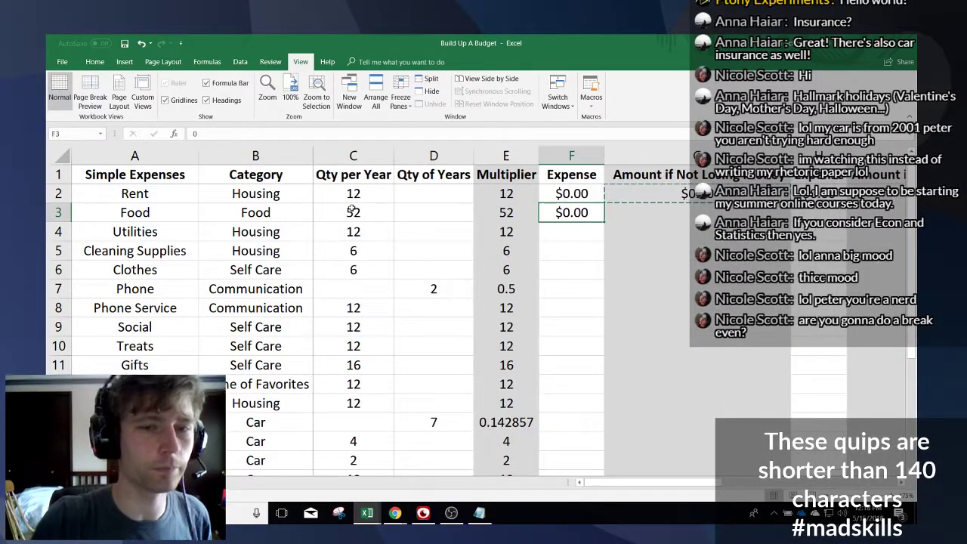
{"action": "key", "text": "Right"}
{"action": "key", "text": "Left"}
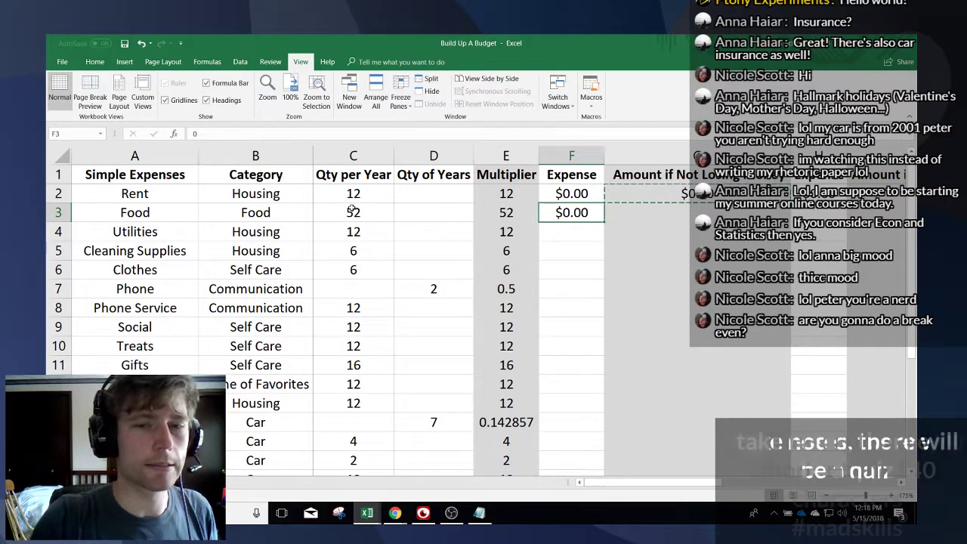
{"action": "key", "text": "Right"}
{"action": "key", "text": "Right"}
{"action": "scroll", "coordinate": [351, 210], "scroll_direction": "right", "scroll_amount": 2}
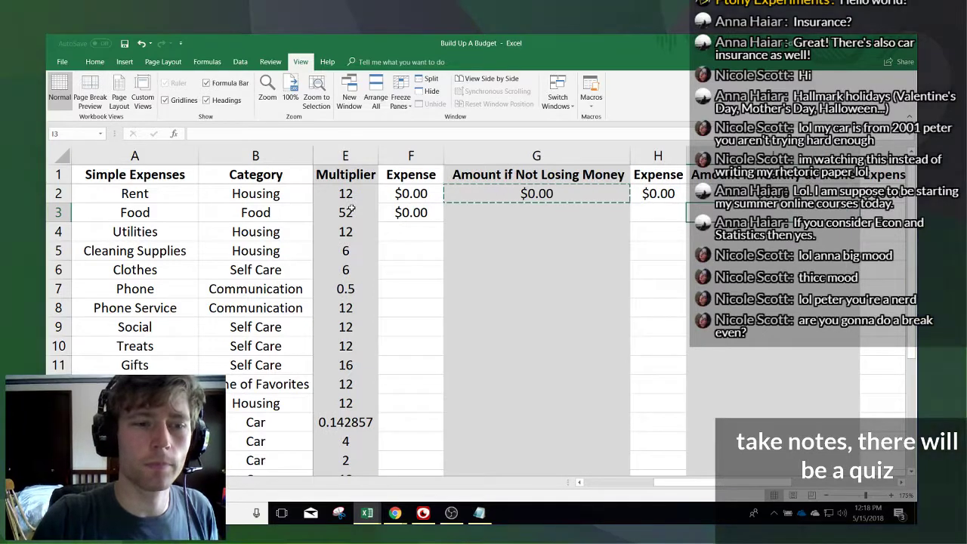
{"action": "key", "text": "Left"}
{"action": "key", "text": "Left"}
{"action": "key", "text": "Right"}
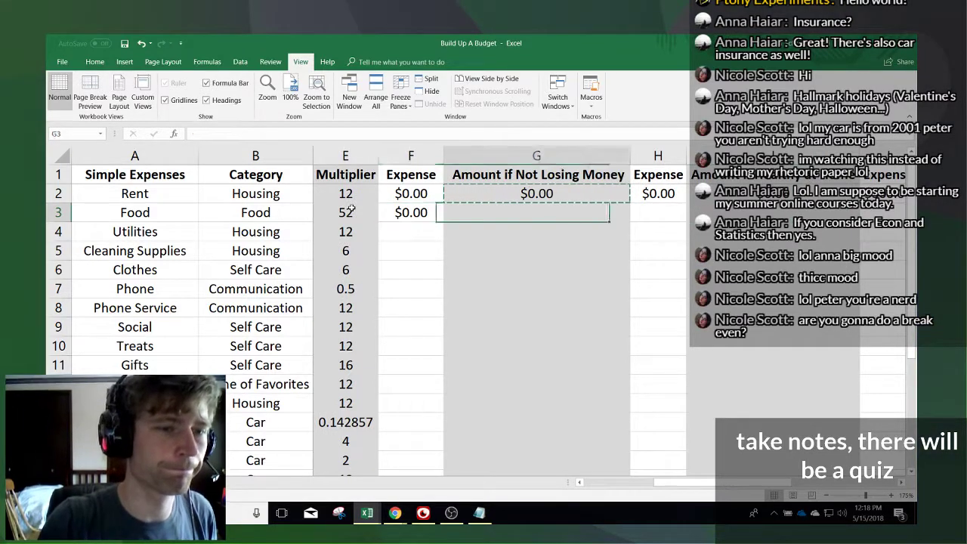
{"action": "key", "text": "Up"}
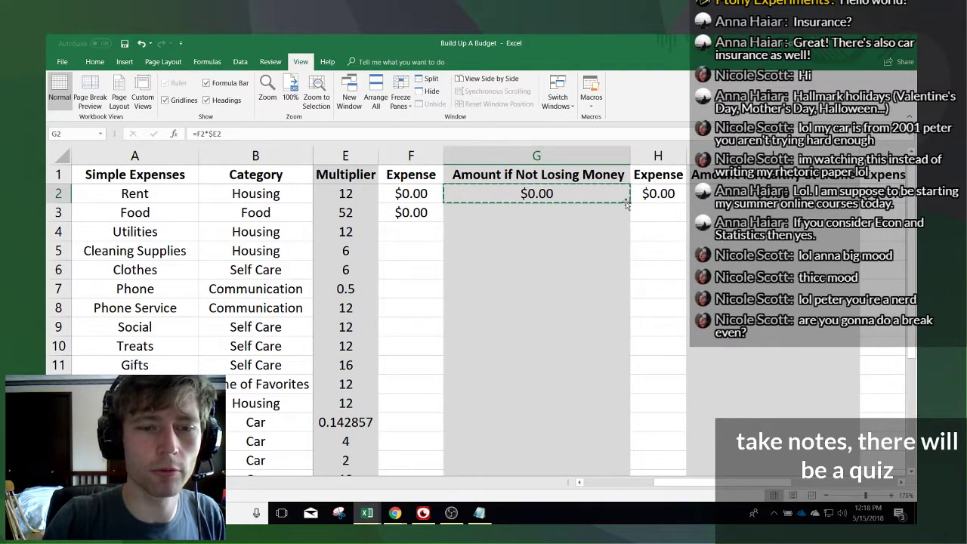
{"action": "left_click_drag", "start_coordinate": [637, 266], "coordinate": [633, 524]}
{"action": "left_click_drag", "start_coordinate": [634, 523], "coordinate": [632, 434]}
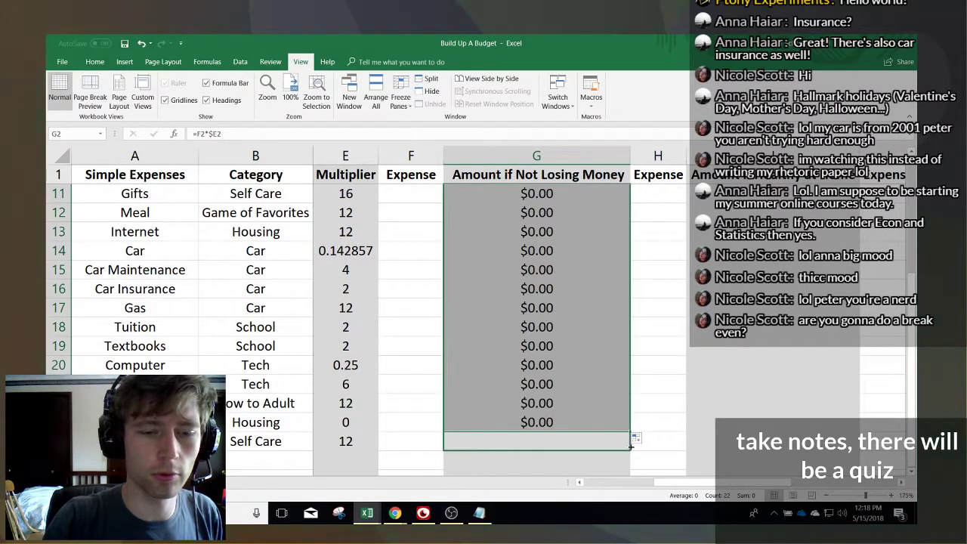
- Inspect the cell references of the copied formula in G23 without changing it
{"action": "double_click", "coordinate": [610, 423]}
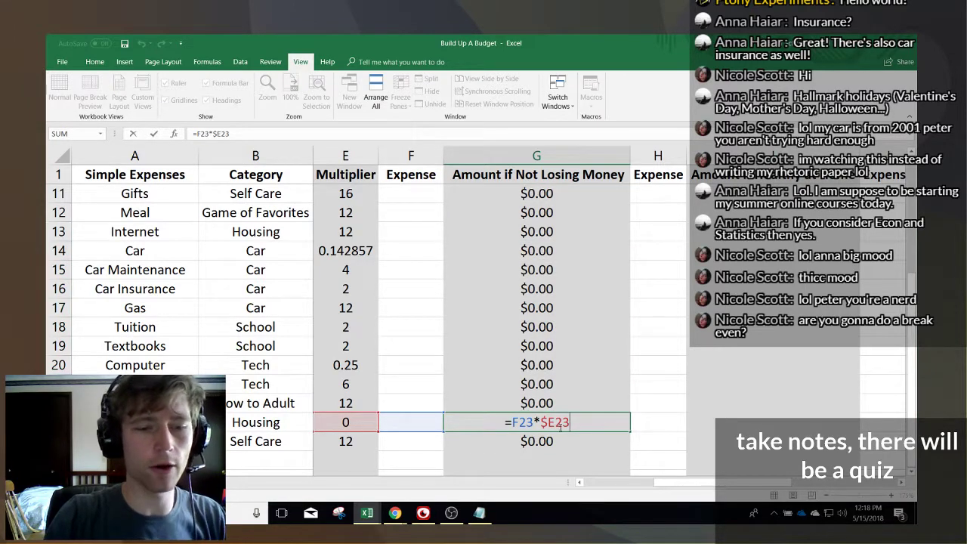
{"action": "key", "text": "Escape"}
{"action": "scroll", "coordinate": [555, 424], "scroll_direction": "up", "scroll_amount": 3}
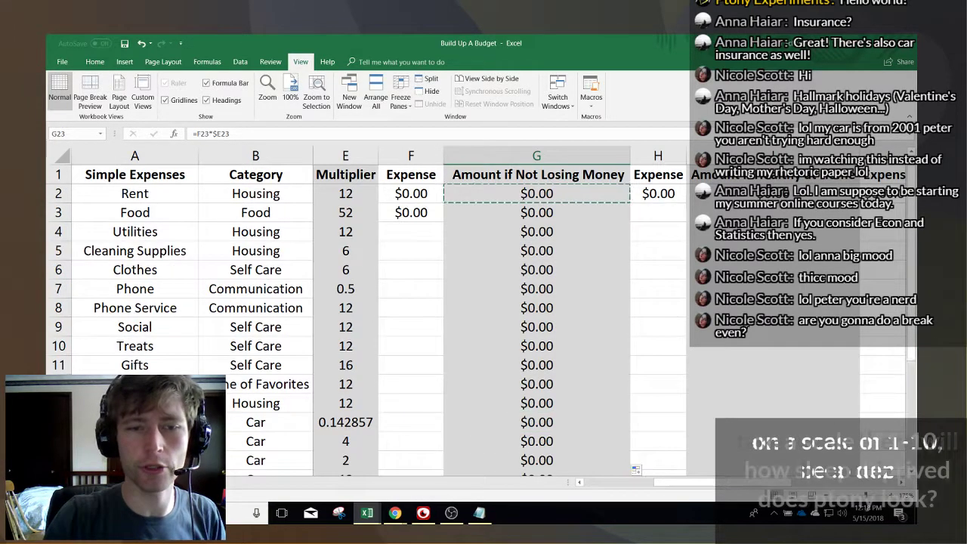
- Fill the I2 formula down through I24 in the Amount if Healthy at Home column
{"action": "left_click", "coordinate": [770, 200]}
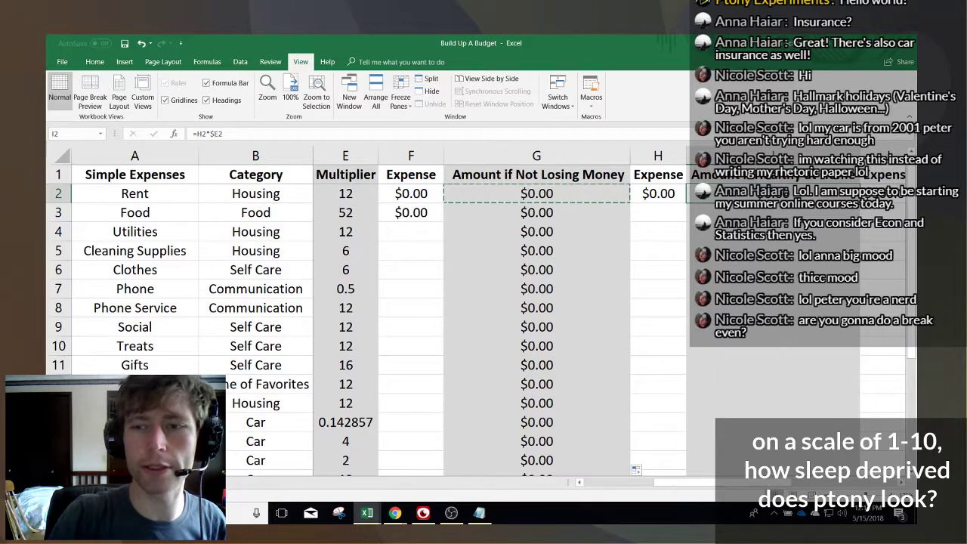
{"action": "left_click_drag", "start_coordinate": [860, 203], "coordinate": [831, 499]}
{"action": "left_click_drag", "start_coordinate": [664, 484], "coordinate": [736, 483]}
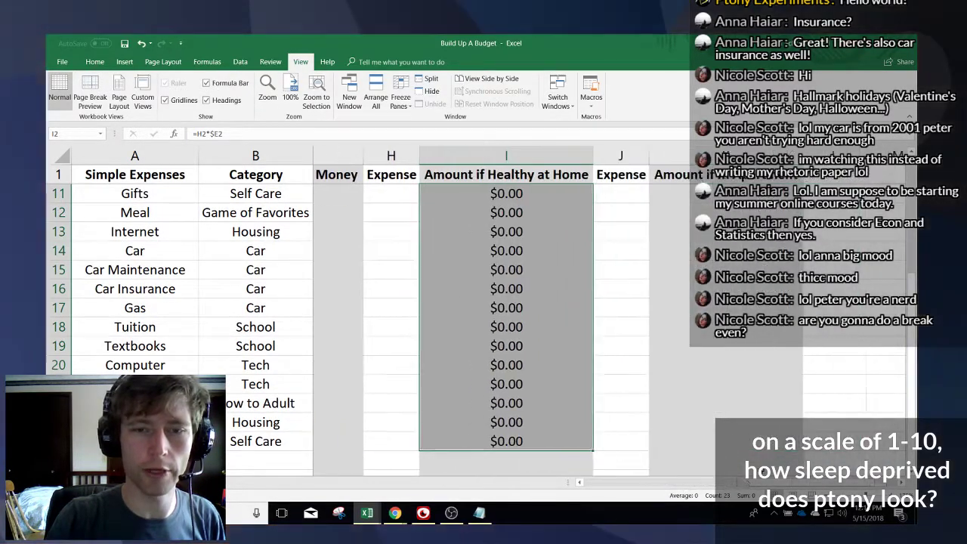
- Fill the K2 formula down through row 24 in the Amount if In Apartment column
{"action": "scroll", "coordinate": [726, 423], "scroll_direction": "up", "scroll_amount": 3}
{"action": "left_click", "coordinate": [719, 194]}
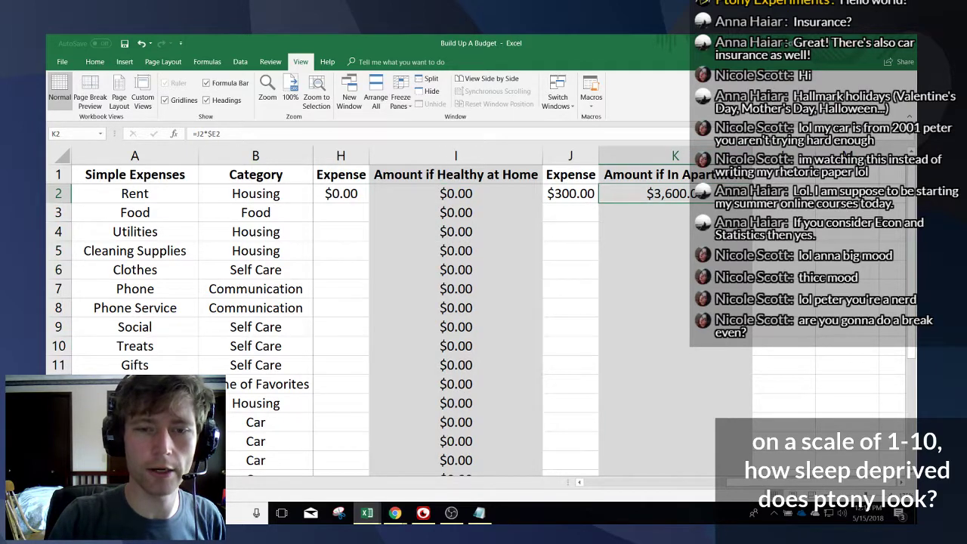
{"action": "left_click_drag", "start_coordinate": [718, 194], "coordinate": [719, 446]}
- Enter 0 as the Utilities expense in F4 for the Not Losing Money scenario
{"action": "left_click_drag", "start_coordinate": [741, 482], "coordinate": [653, 466]}
{"action": "scroll", "coordinate": [539, 396], "scroll_direction": "up", "scroll_amount": 3}
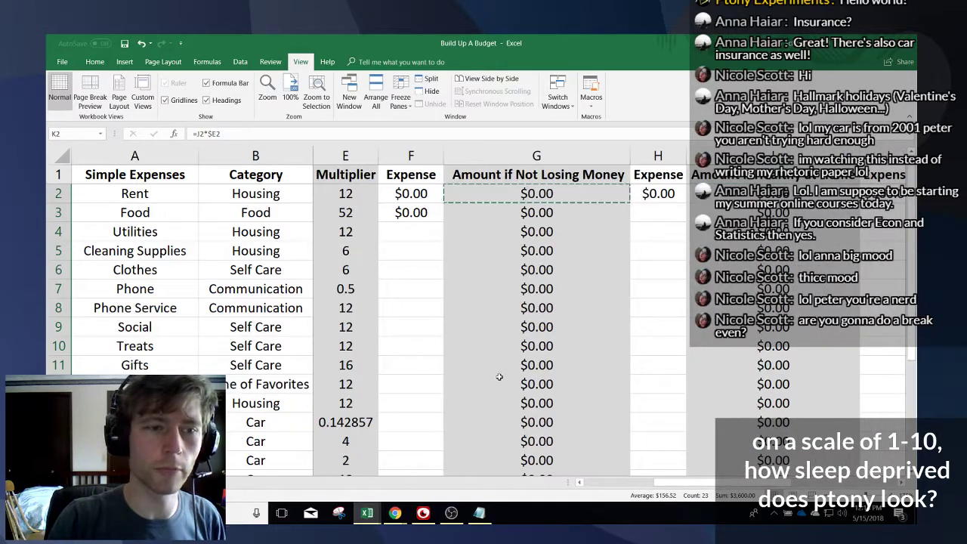
{"action": "left_click", "coordinate": [403, 232]}
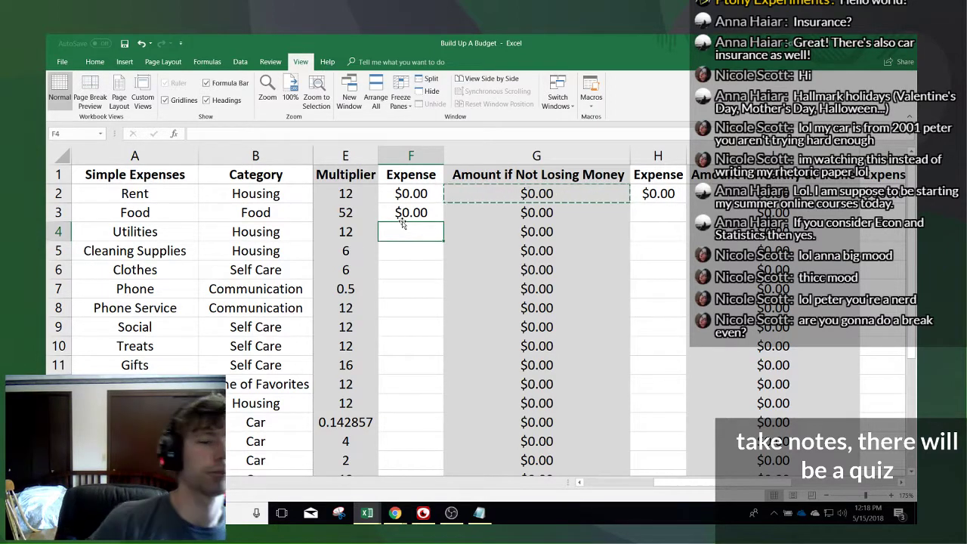
{"action": "type", "text": "0"}
{"action": "key", "text": "Return"}
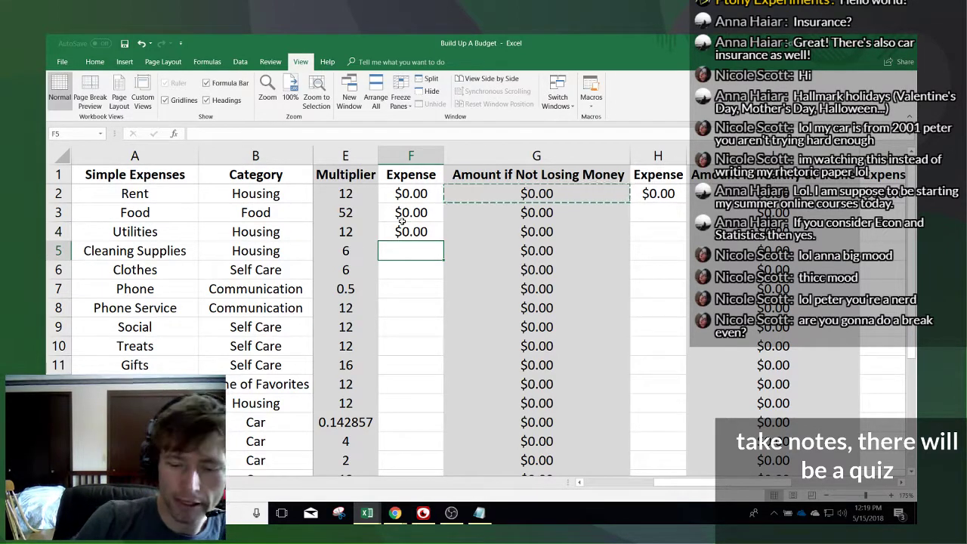
- Set the Rent expense in H2 to 150 for the Healthy at Home scenario
{"action": "key", "text": "Up"}
{"action": "key", "text": "Up"}
{"action": "key", "text": "Down"}
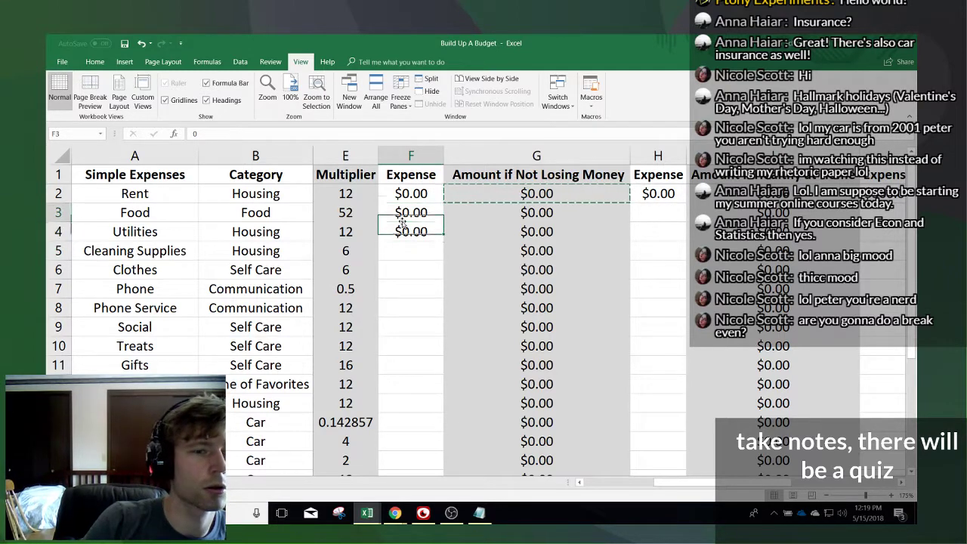
{"action": "key", "text": "Up"}
{"action": "key", "text": "Up"}
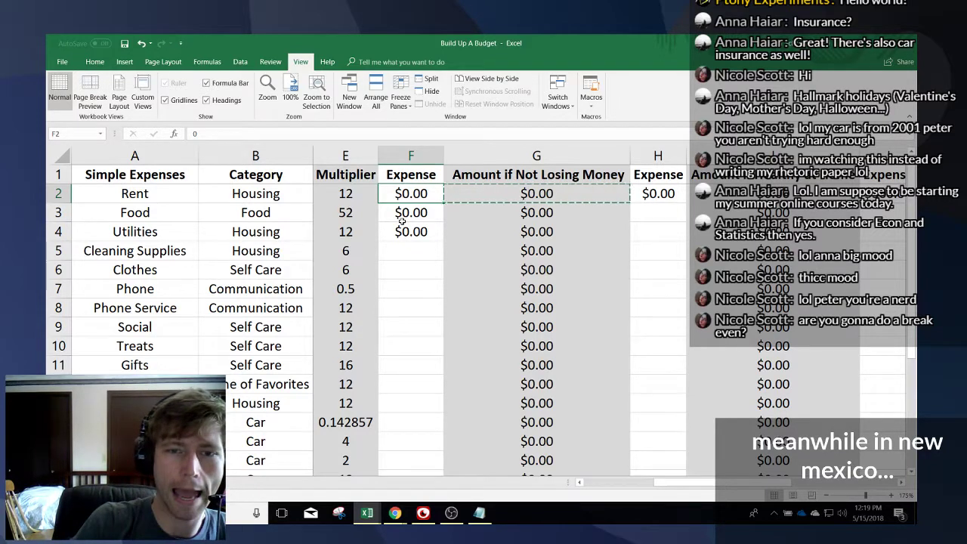
{"action": "key", "text": "Right"}
{"action": "key", "text": "Right"}
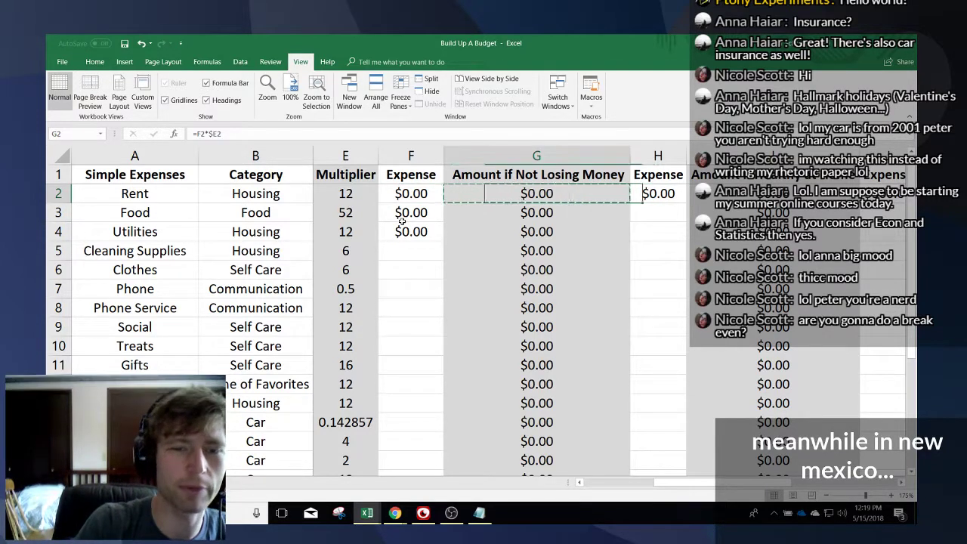
{"action": "type", "text": "150"}
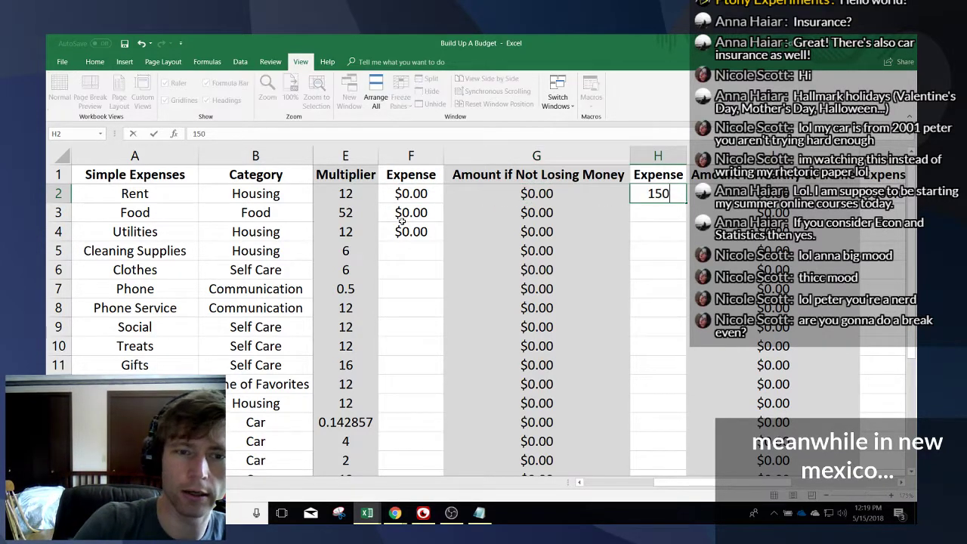
{"action": "key", "text": "Return"}
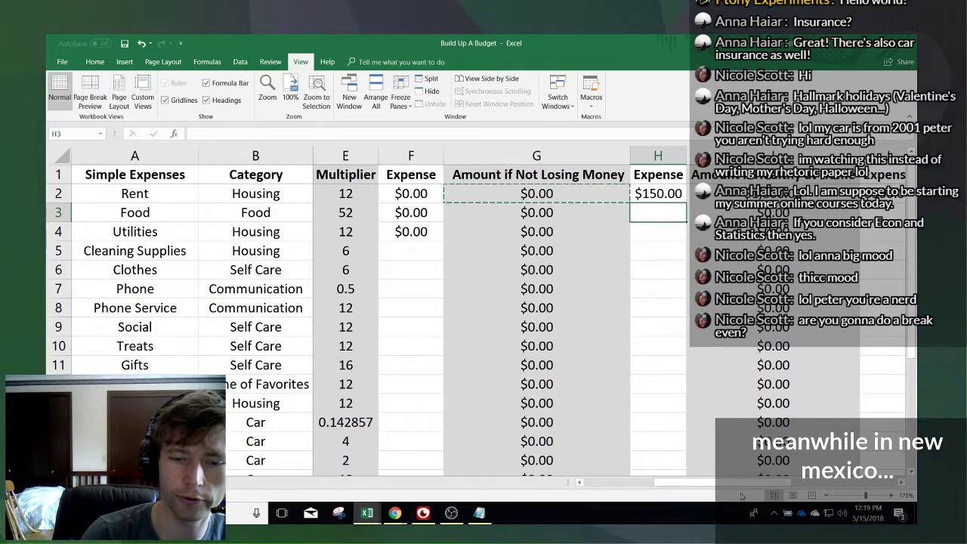
- Enter 0 as the Not Losing Money expense for Cleaning Supplies in F5 and for Clothes in F6
{"action": "left_click_drag", "start_coordinate": [737, 485], "coordinate": [757, 486]}
{"action": "left_click", "coordinate": [346, 250]}
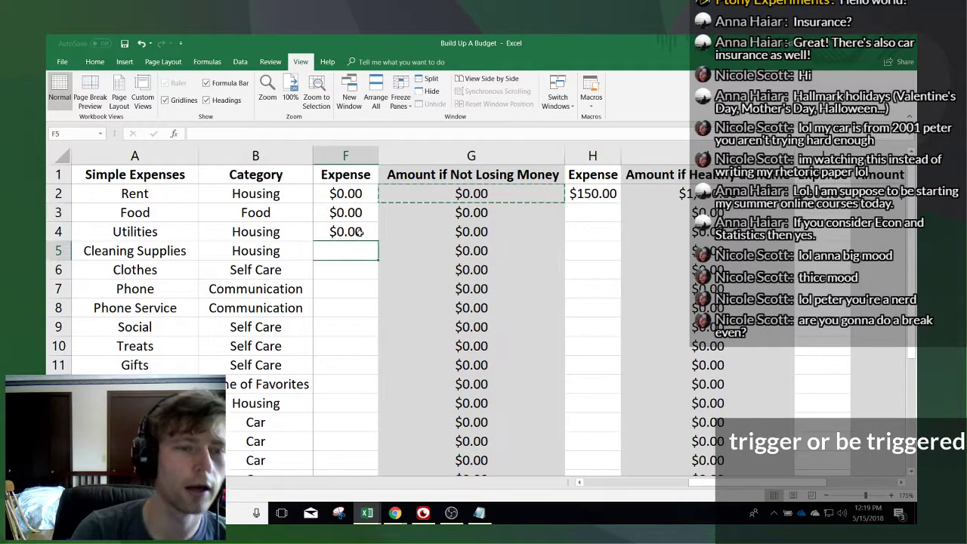
{"action": "type", "text": "0"}
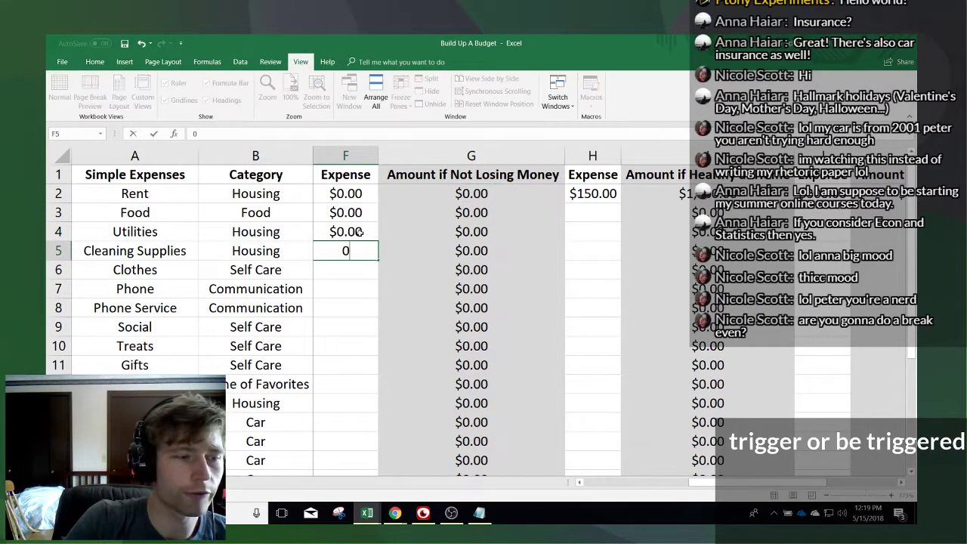
{"action": "key", "text": "Return"}
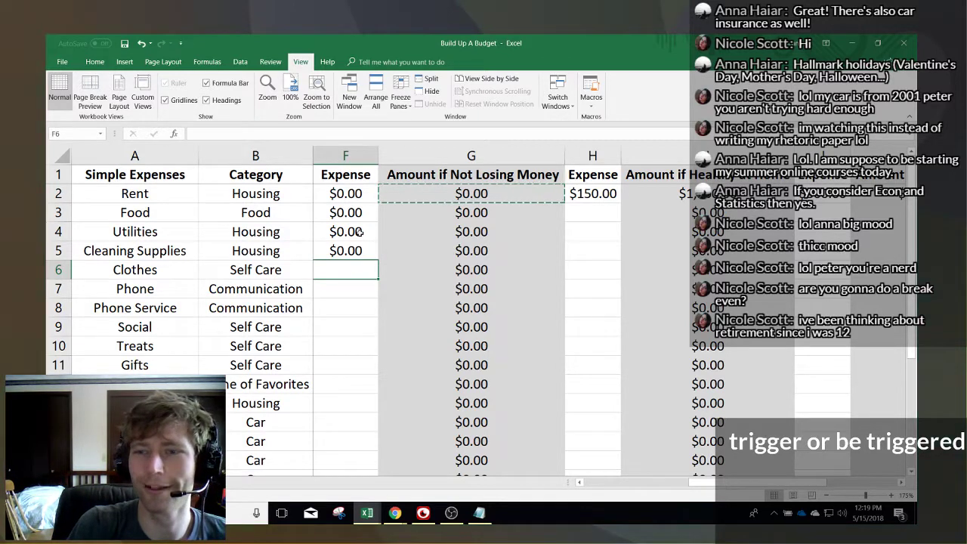
{"action": "type", "text": "0"}
{"action": "key", "text": "Return"}
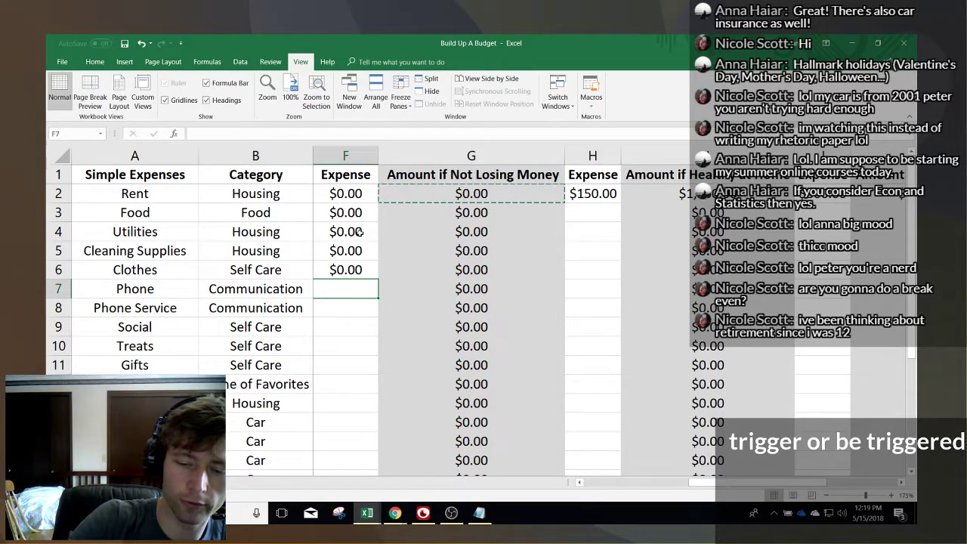
{"action": "type", "text": "46"}
{"action": "key", "text": "Return"}
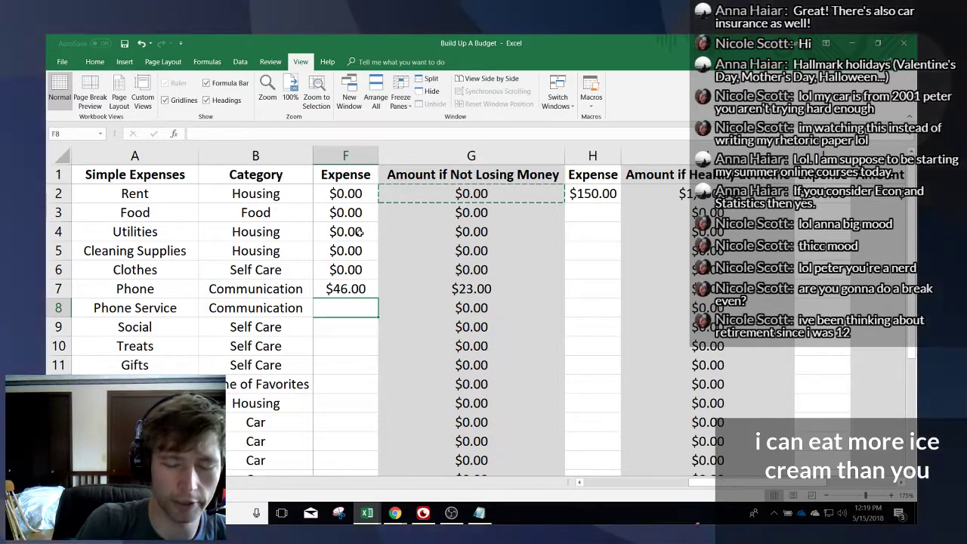
{"action": "key", "text": "Left"}
{"action": "key", "text": "Left"}
{"action": "key", "text": "Up"}
{"action": "key", "text": "Right"}
{"action": "key", "text": "Right"}
{"action": "key", "text": "Left"}
{"action": "key", "text": "Left"}
{"action": "key", "text": "Left"}
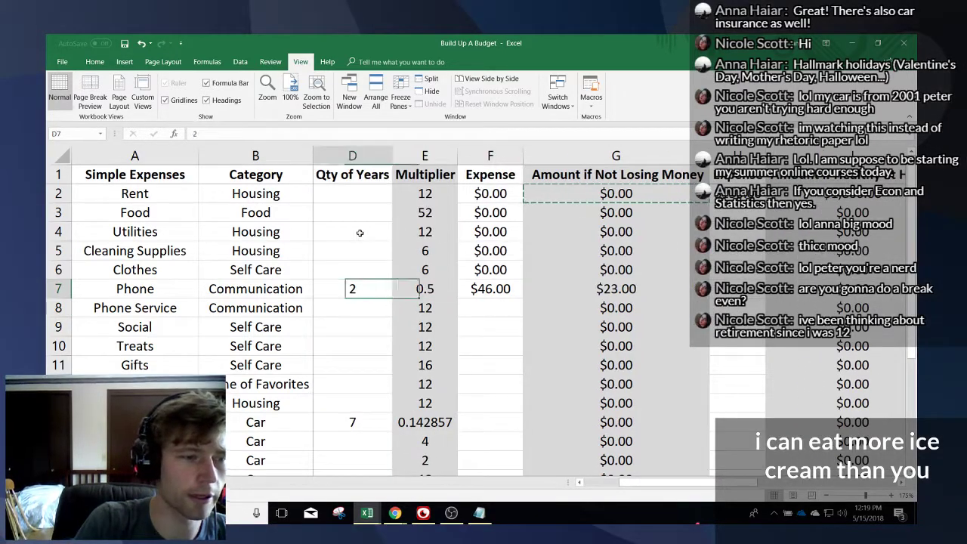
{"action": "key", "text": "Right"}
{"action": "key", "text": "Right"}
{"action": "key", "text": "Right"}
{"action": "key", "text": "BackSpace"}
{"action": "key", "text": "Return"}
- Enter 46 as the Phone Service expense in F8 and 500 as the Phone expense in F7
{"action": "type", "text": "46"}
{"action": "key", "text": "Up"}
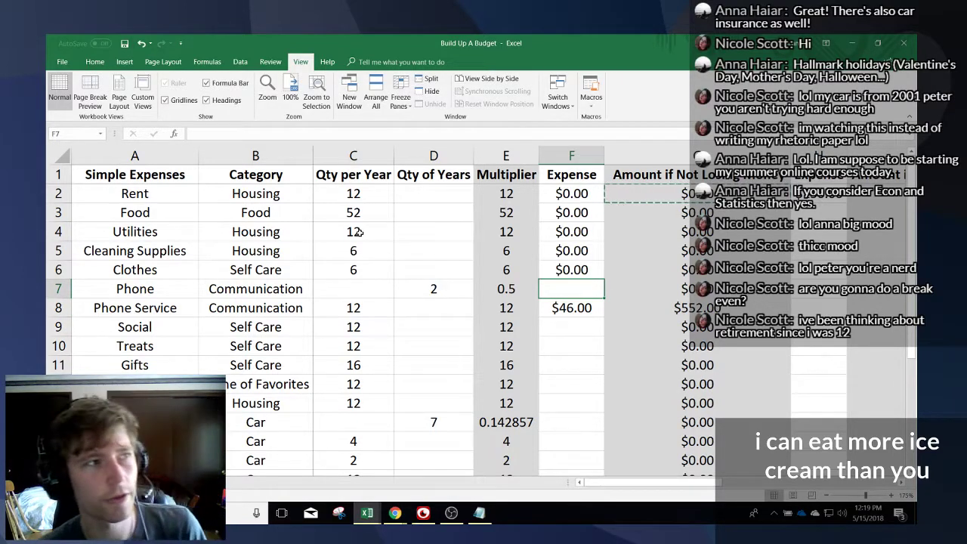
{"action": "type", "text": "500"}
{"action": "key", "text": "Return"}
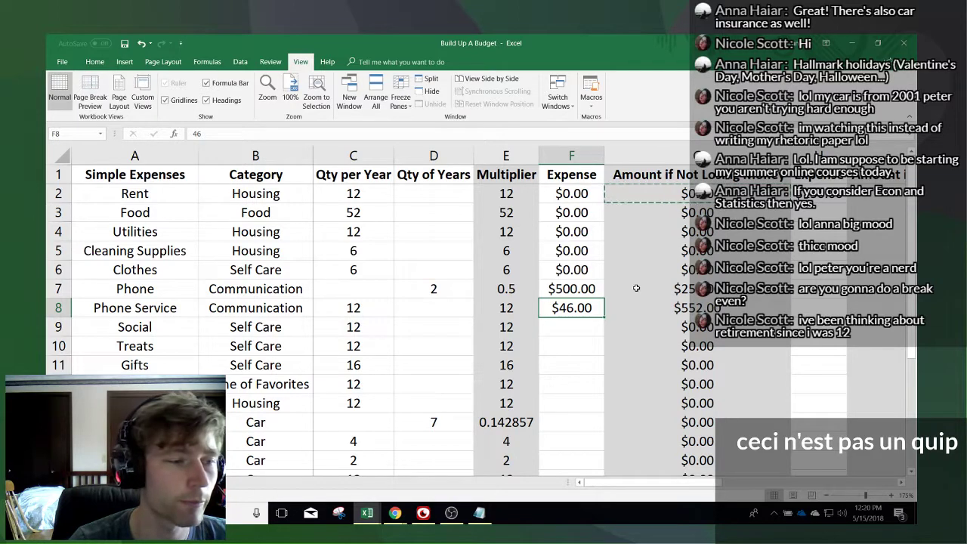
{"action": "left_click", "coordinate": [659, 289]}
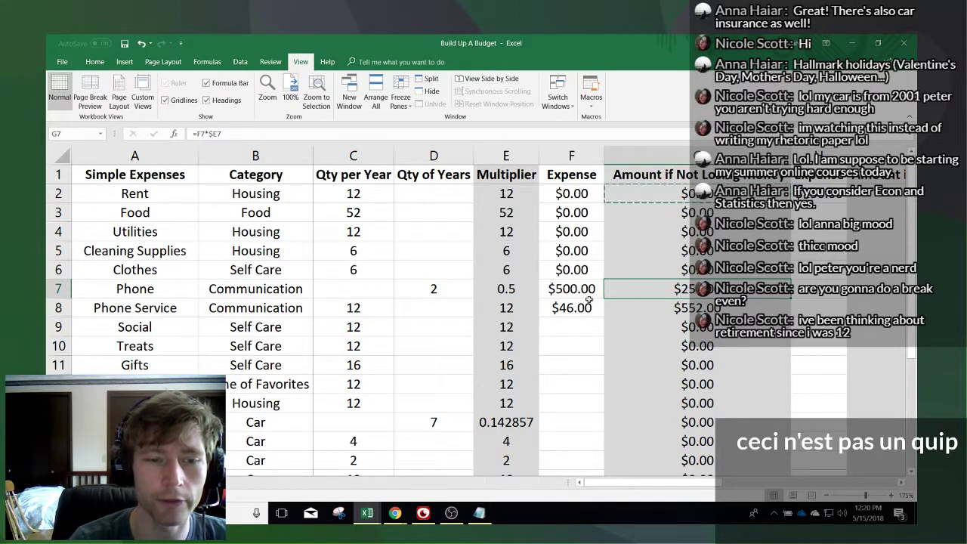
- Enter 10 as the Social expense in F9 for the Not Losing Money scenario
{"action": "left_click", "coordinate": [565, 318]}
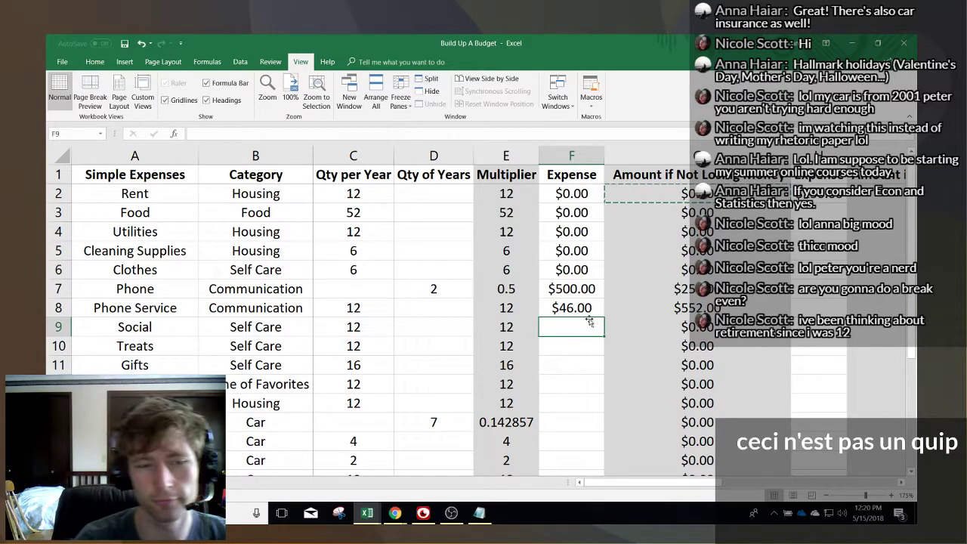
{"action": "left_click", "coordinate": [572, 352]}
{"action": "left_click", "coordinate": [576, 324]}
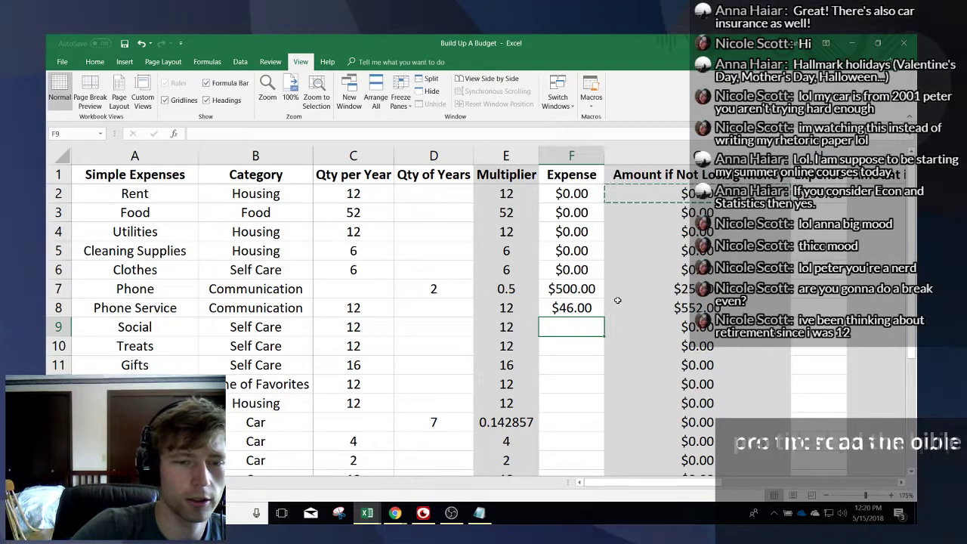
{"action": "type", "text": "10"}
{"action": "key", "text": "Return"}
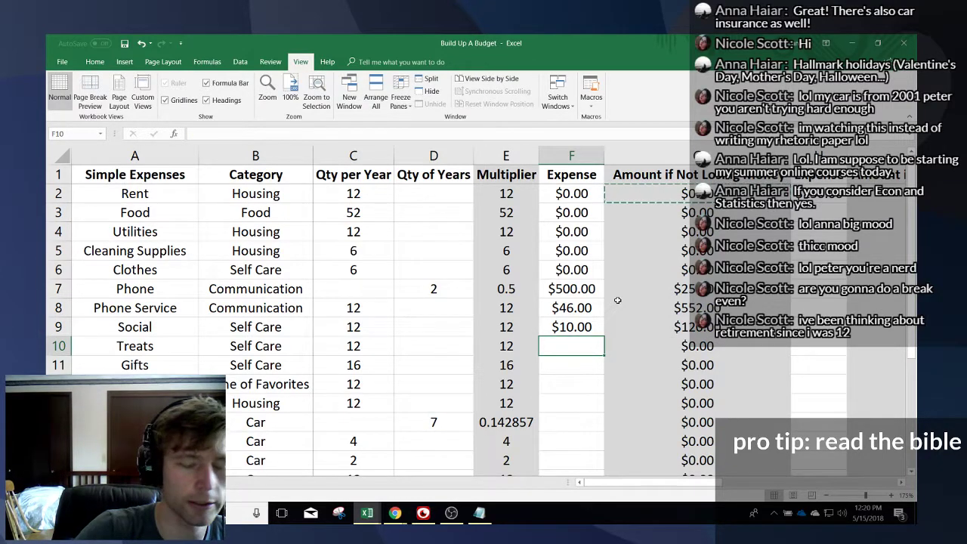
- Set the Social expense in F9 to 8 and enter 0 as the Treats expense in F10
{"action": "key", "text": "Up"}
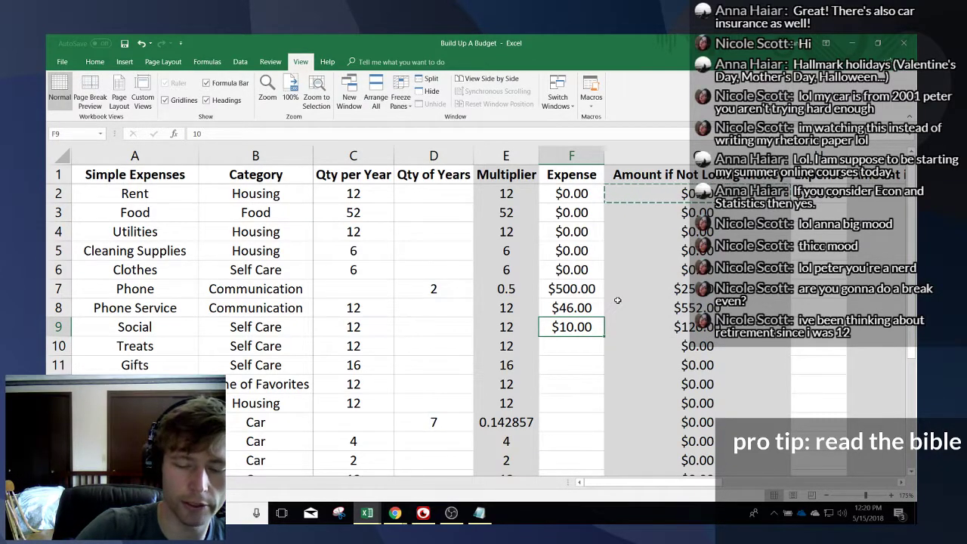
{"action": "type", "text": "8"}
{"action": "key", "text": "Return"}
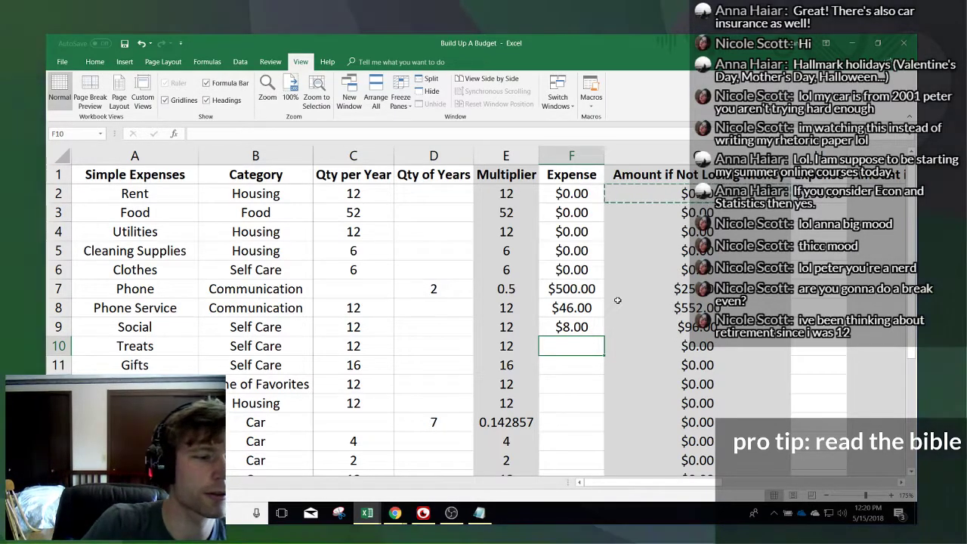
{"action": "type", "text": "0"}
{"action": "key", "text": "Return"}
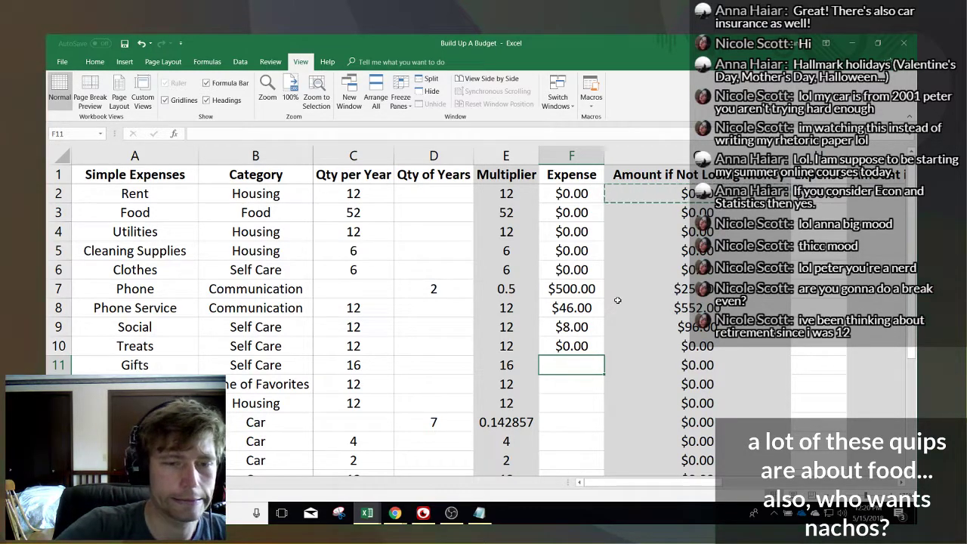
- Enter 20 as the Gifts expense in F11 for the Not Losing Money scenario
{"action": "type", "text": "20"}
{"action": "key", "text": "Return"}
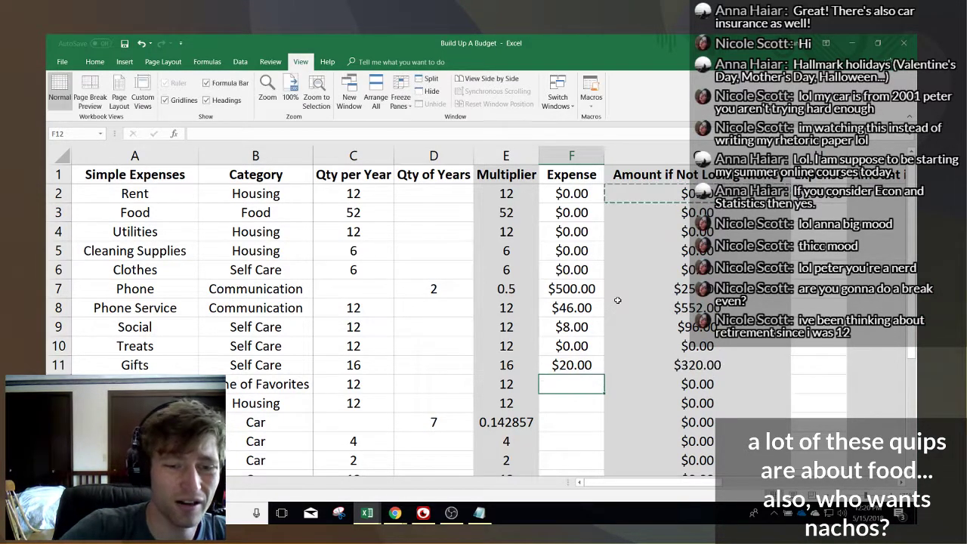
{"action": "scroll", "coordinate": [612, 306], "scroll_direction": "down", "scroll_amount": 1}
{"action": "scroll", "coordinate": [594, 371], "scroll_direction": "up", "scroll_amount": 1}
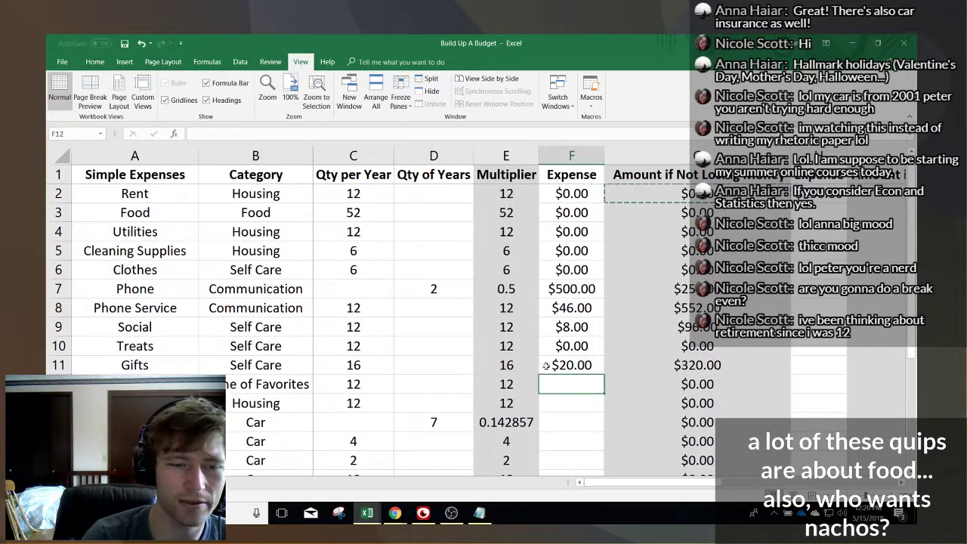
{"action": "left_click", "coordinate": [574, 367]}
{"action": "left_click", "coordinate": [576, 390]}
{"action": "left_click", "coordinate": [579, 370]}
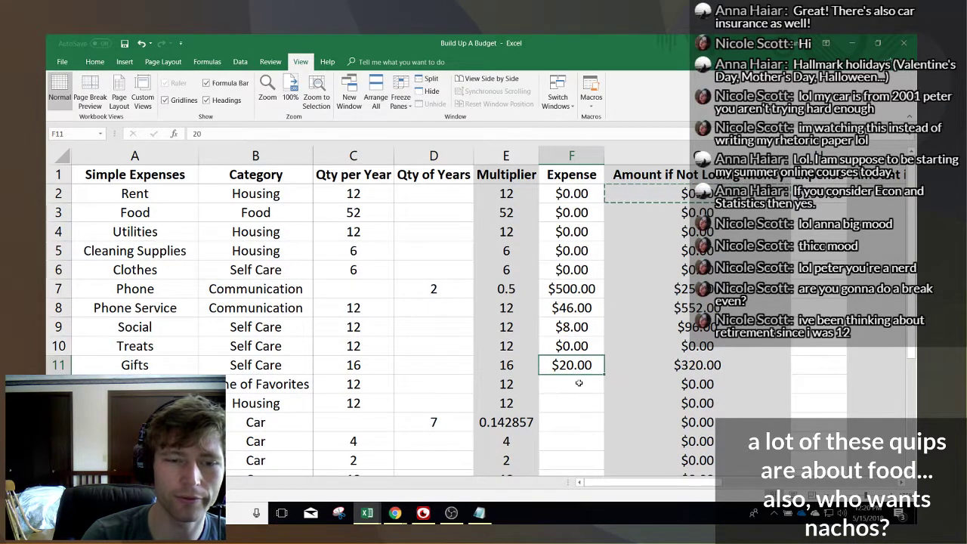
{"action": "left_click", "coordinate": [580, 385]}
{"action": "left_click", "coordinate": [582, 365]}
{"action": "left_click", "coordinate": [586, 382]}
{"action": "left_click", "coordinate": [583, 366]}
{"action": "left_click", "coordinate": [585, 387]}
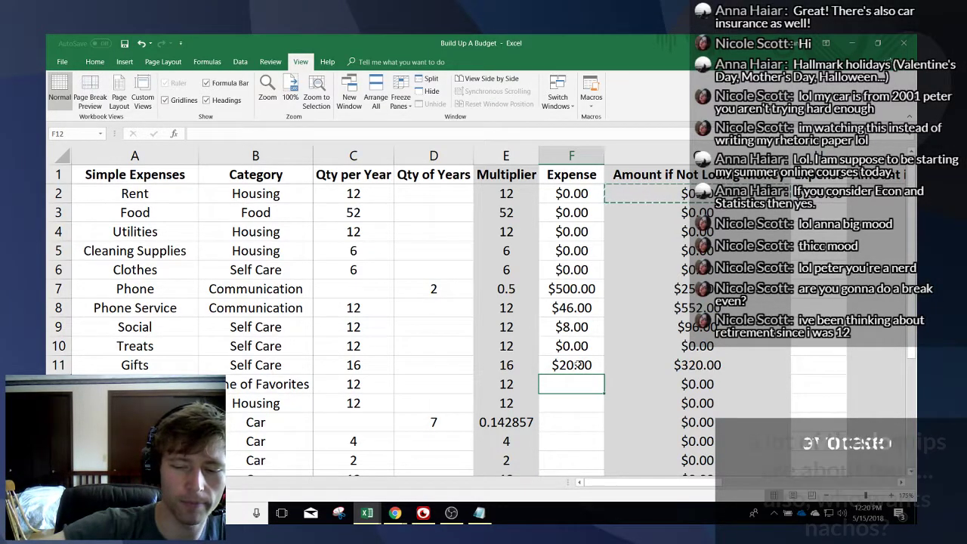
{"action": "key", "text": "Right"}
{"action": "key", "text": "Left"}
{"action": "key", "text": "Right"}
{"action": "scroll", "coordinate": [579, 364], "scroll_direction": "right", "scroll_amount": 2}
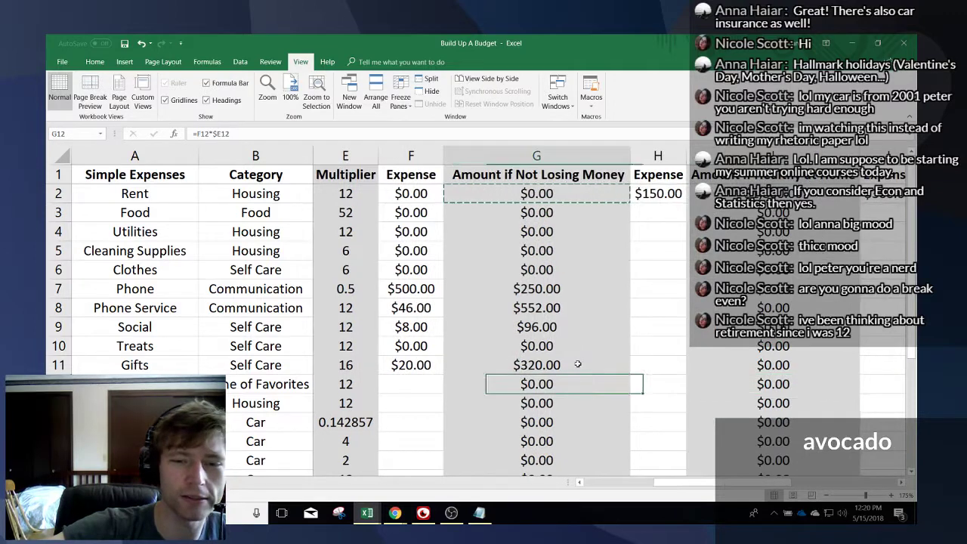
- Enter 20 as the Meal expense in F12 and 0 as the Internet expense in F13
{"action": "key", "text": "Left"}
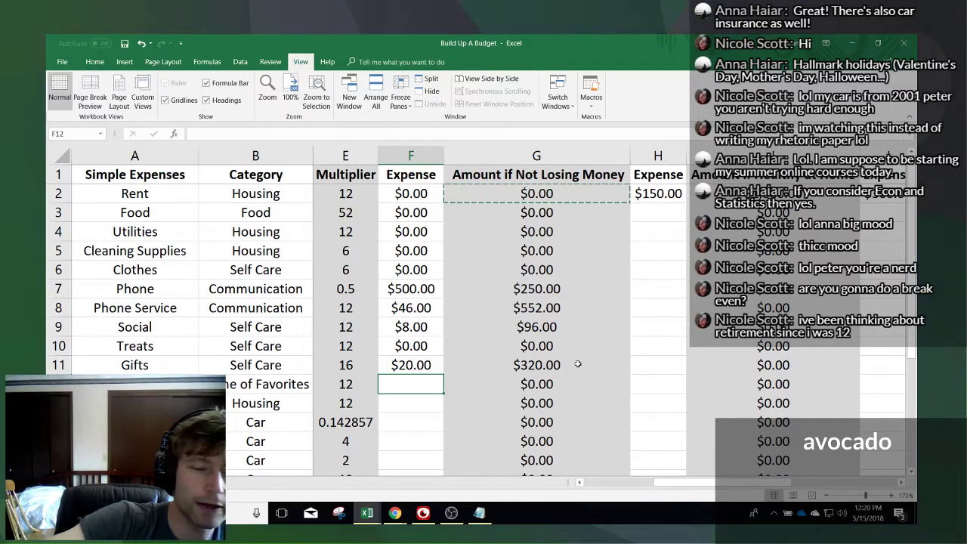
{"action": "type", "text": "20"}
{"action": "key", "text": "Return"}
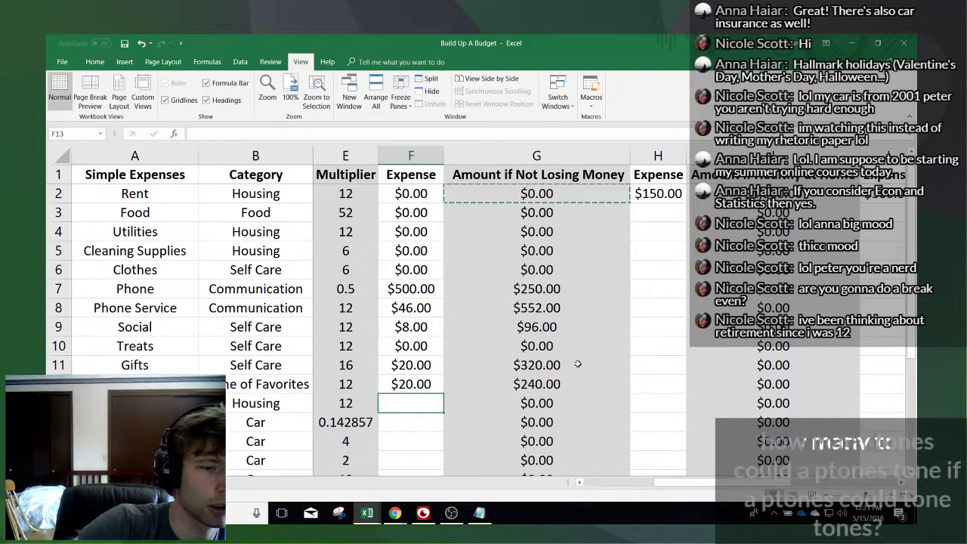
{"action": "type", "text": "0"}
{"action": "key", "text": "Return"}
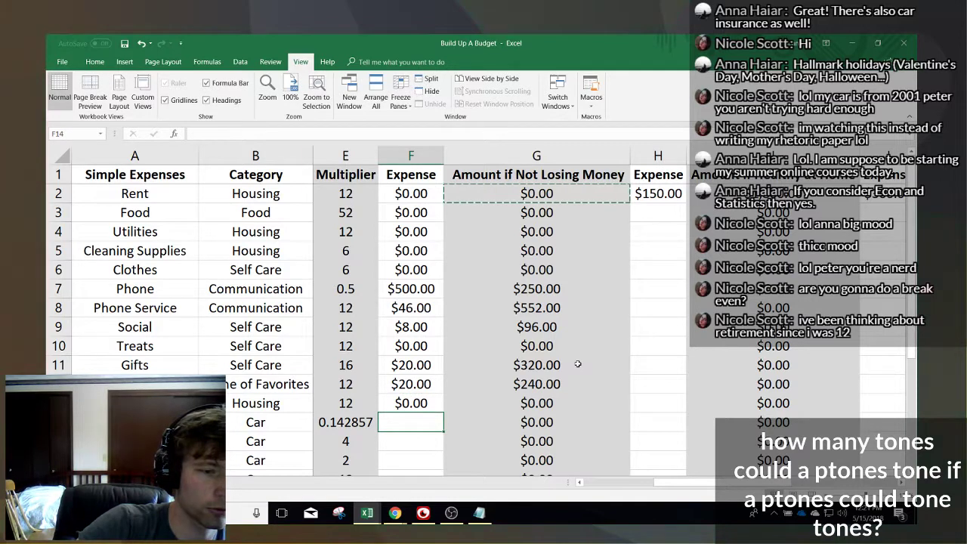
- Enter 0 as the Not Losing Money expense for Car, Car Maintenance, Car Insurance and Gas in F14:F17
{"action": "type", "text": "0"}
{"action": "key", "text": "Return"}
{"action": "key", "text": "Up"}
{"action": "key", "text": "Down"}
{"action": "key", "text": "Up"}
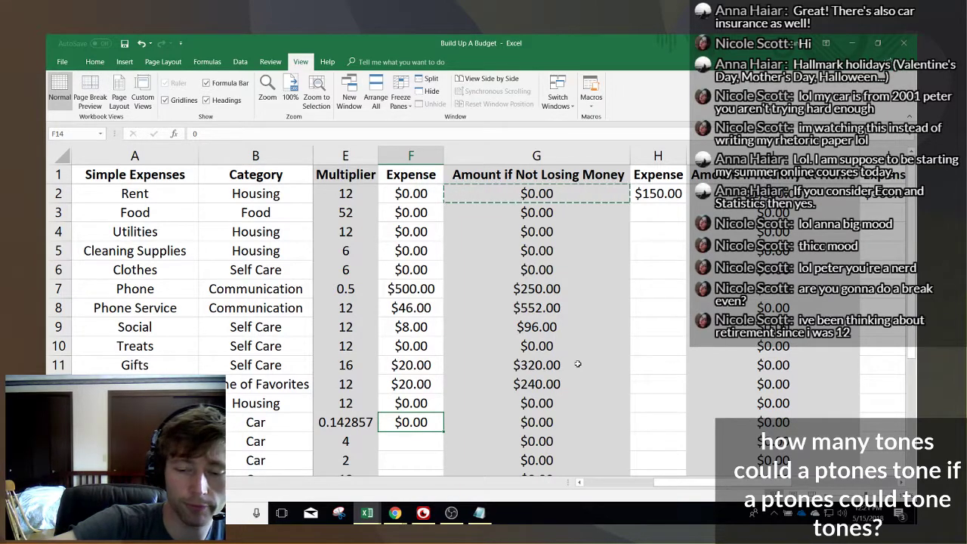
{"action": "key", "text": "Down"}
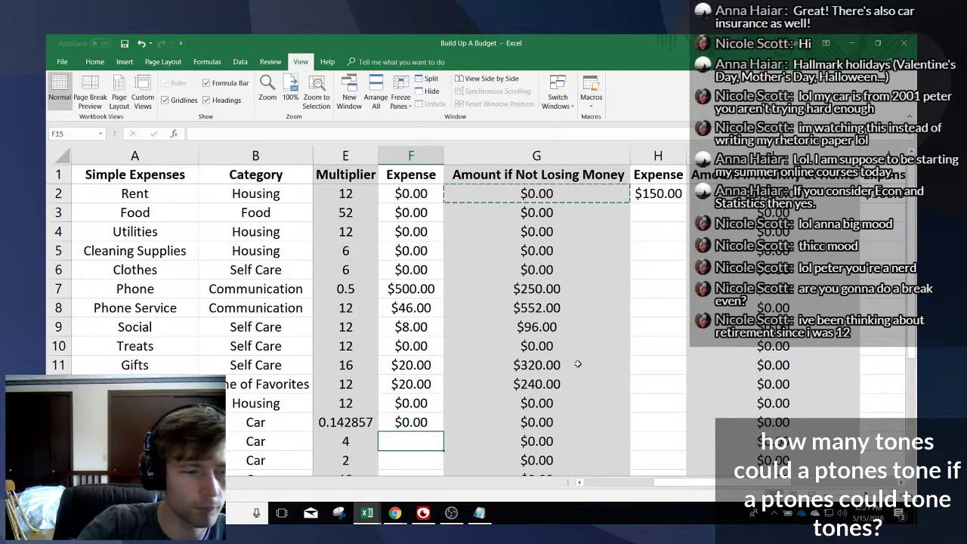
{"action": "type", "text": "$0.00"}
{"action": "key", "text": "Down"}
{"action": "type", "text": "$0.00"}
{"action": "key", "text": "Down"}
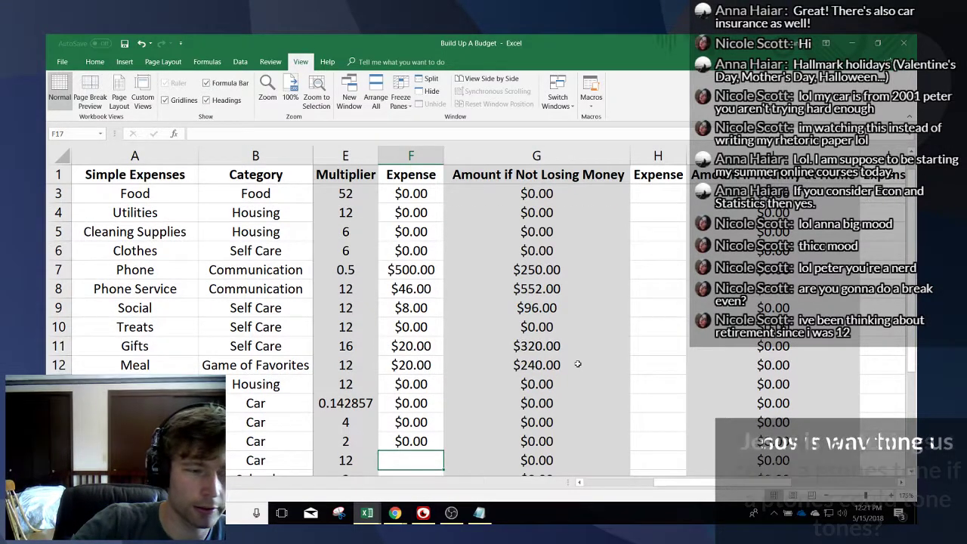
{"action": "key", "text": "ctrl+v"}
{"action": "key", "text": "Down"}
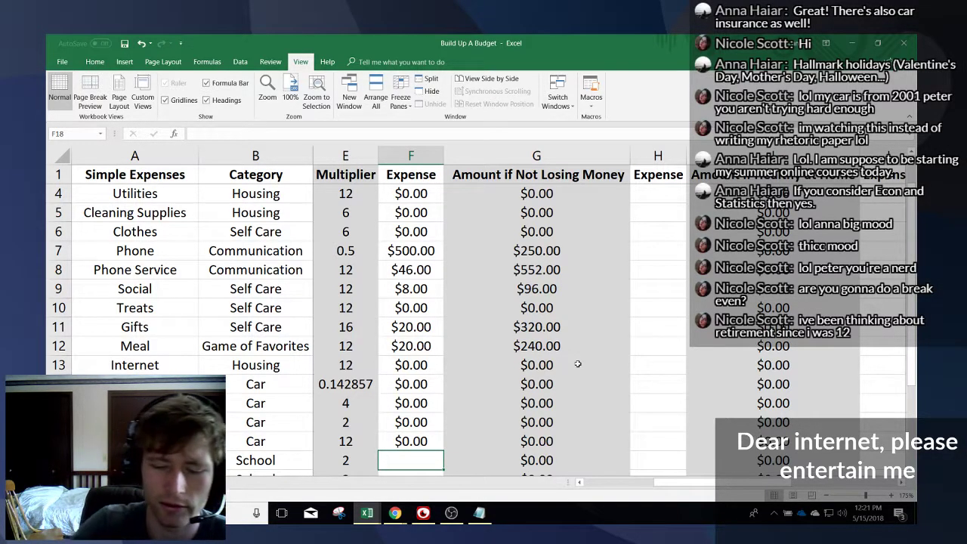
- Enter 200 as the Tuition expense in F18 and 250 as the Textbooks expense in F19
{"action": "type", "text": "20"}
{"action": "key", "text": "Return"}
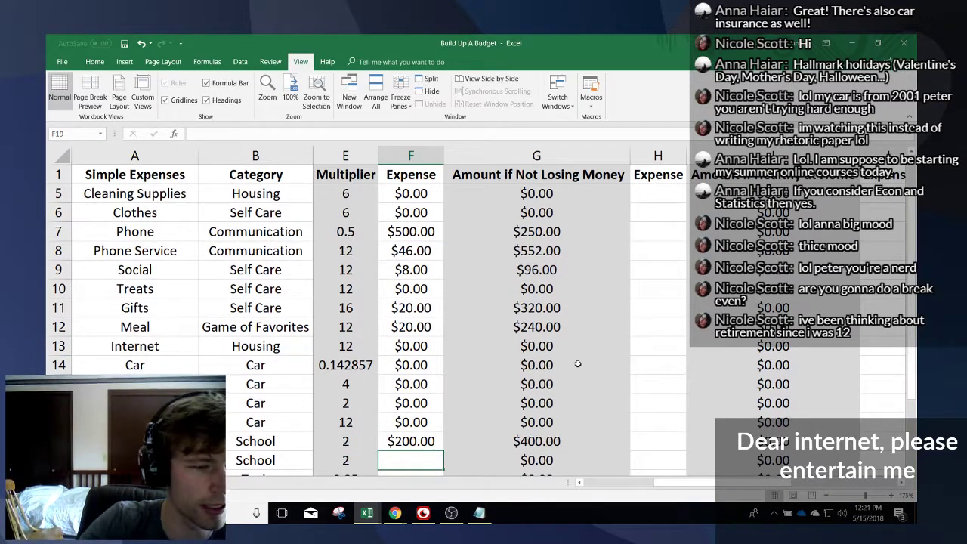
{"action": "type", "text": "25"}
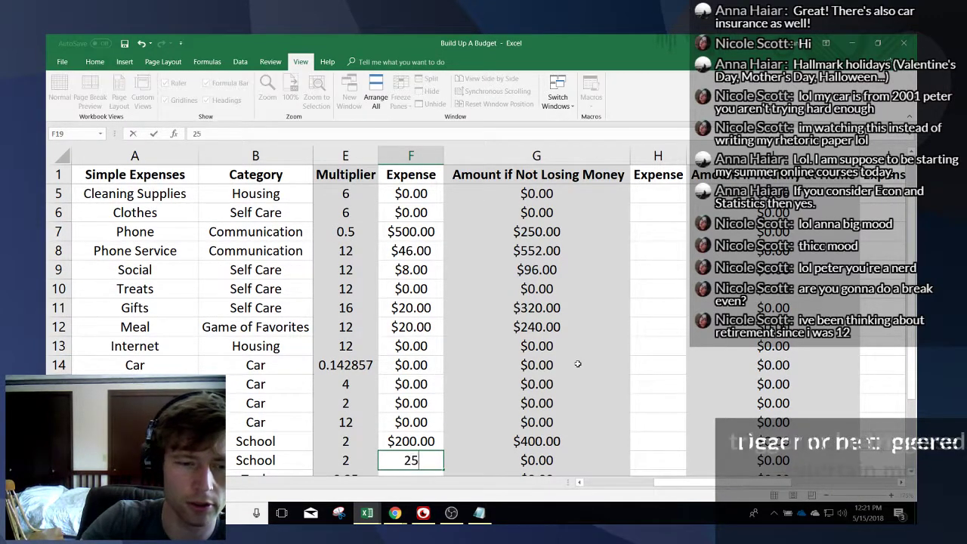
{"action": "type", "text": "0"}
{"action": "key", "text": "Return"}
{"action": "scroll", "coordinate": [559, 365], "scroll_direction": "down", "scroll_amount": 1}
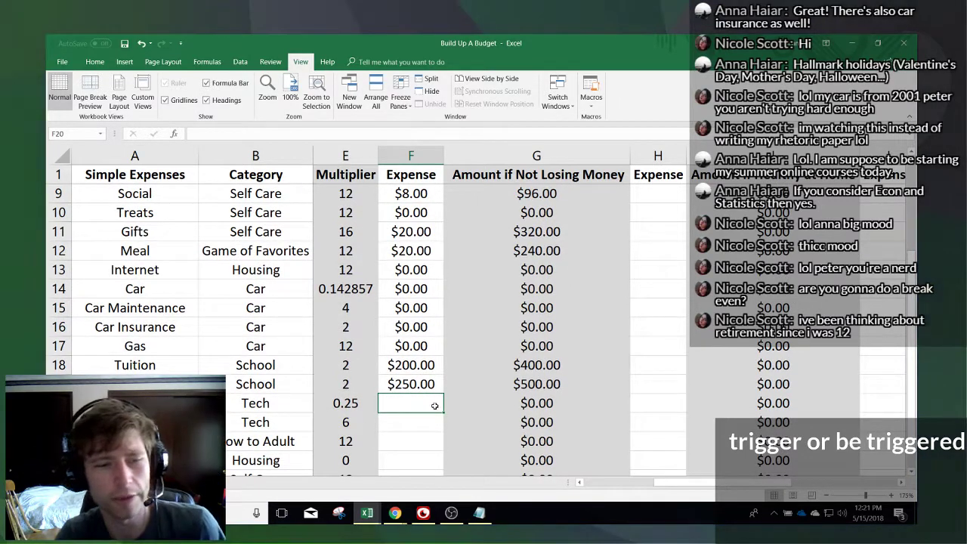
- Enter 1200 as the Computer expense in F20 and 0 as the Misc. Tech upgrades expense in F21
{"action": "scroll", "coordinate": [446, 414], "scroll_direction": "down", "scroll_amount": 1}
{"action": "left_click", "coordinate": [418, 364]}
{"action": "left_click", "coordinate": [424, 351]}
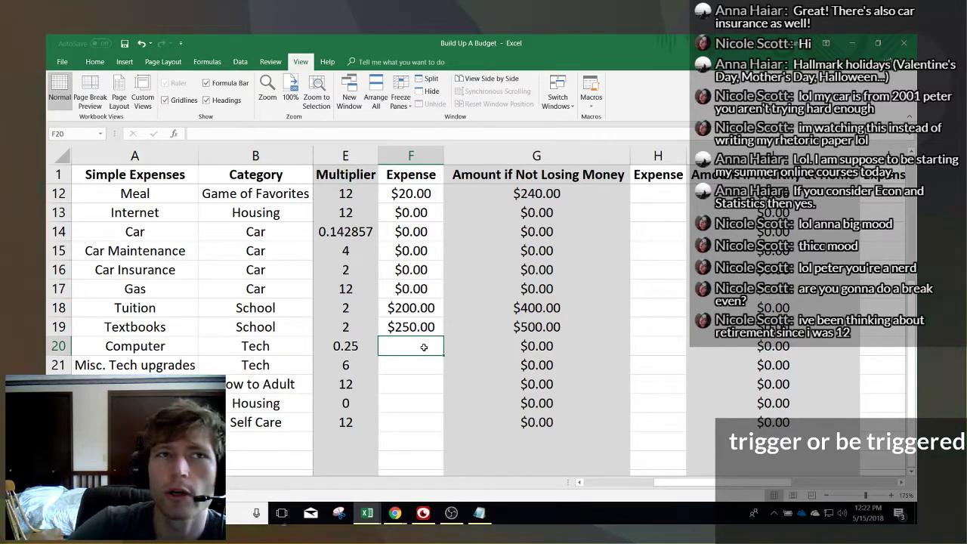
{"action": "type", "text": "1200"}
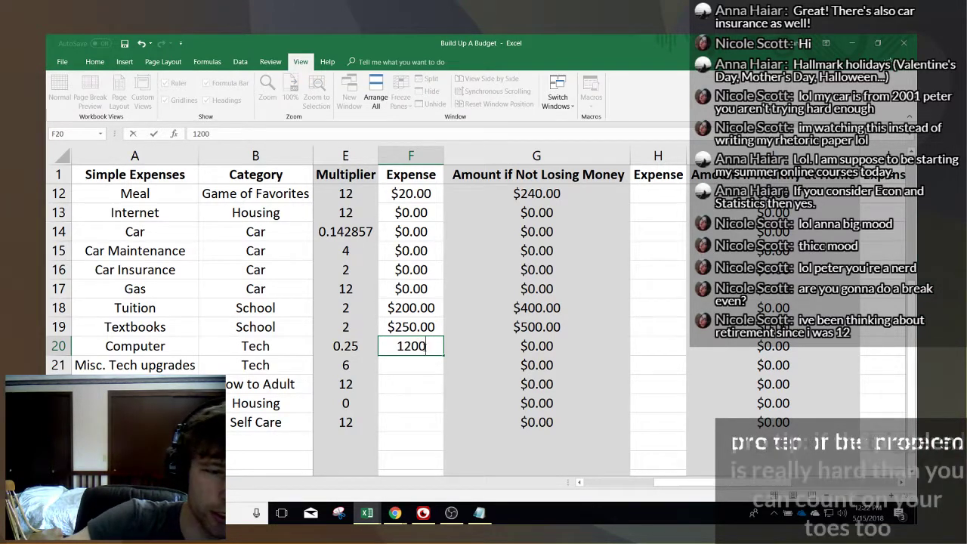
{"action": "key", "text": "Return"}
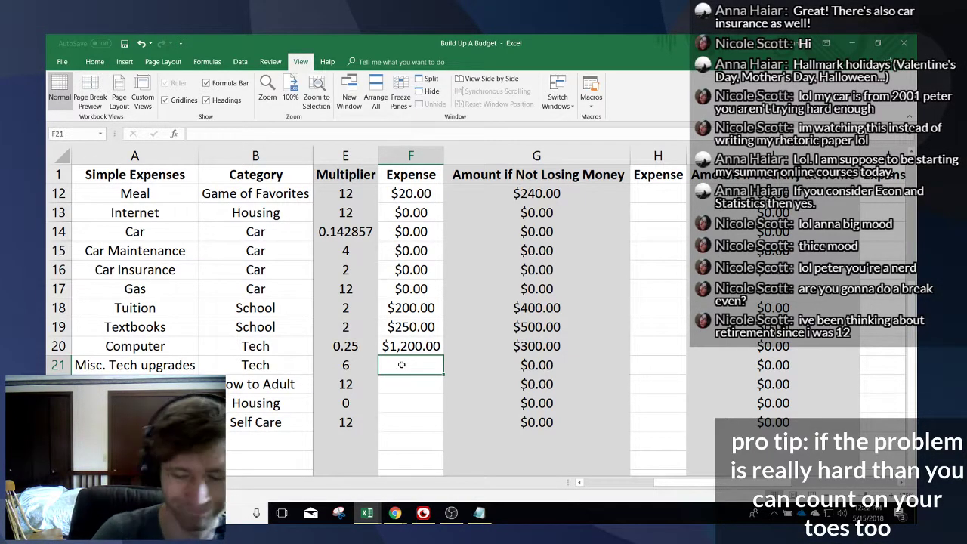
{"action": "type", "text": "0"}
{"action": "key", "text": "Return"}
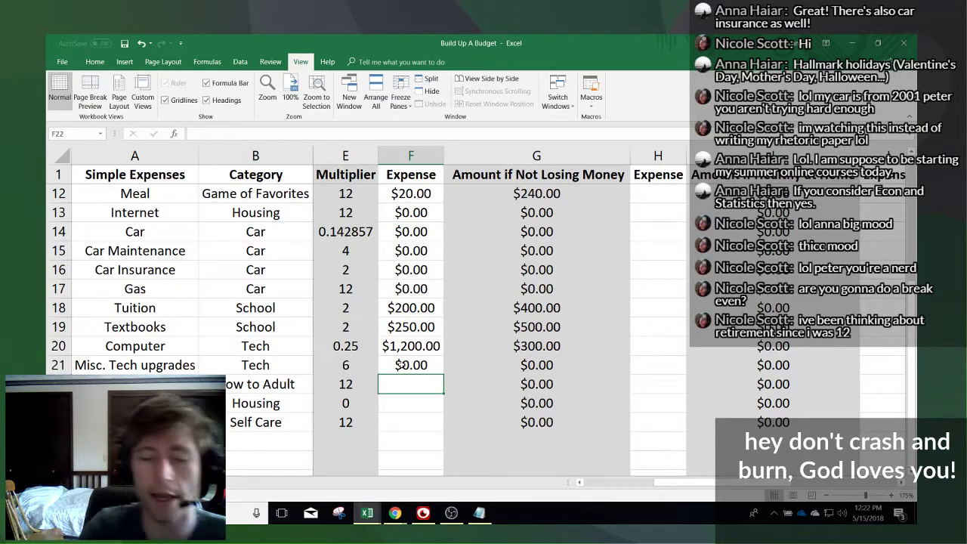
- Enter 45 as the Health Insurance expense in F22 and 0 for Furniture in F23 and Dating in F24
{"action": "type", "text": "45"}
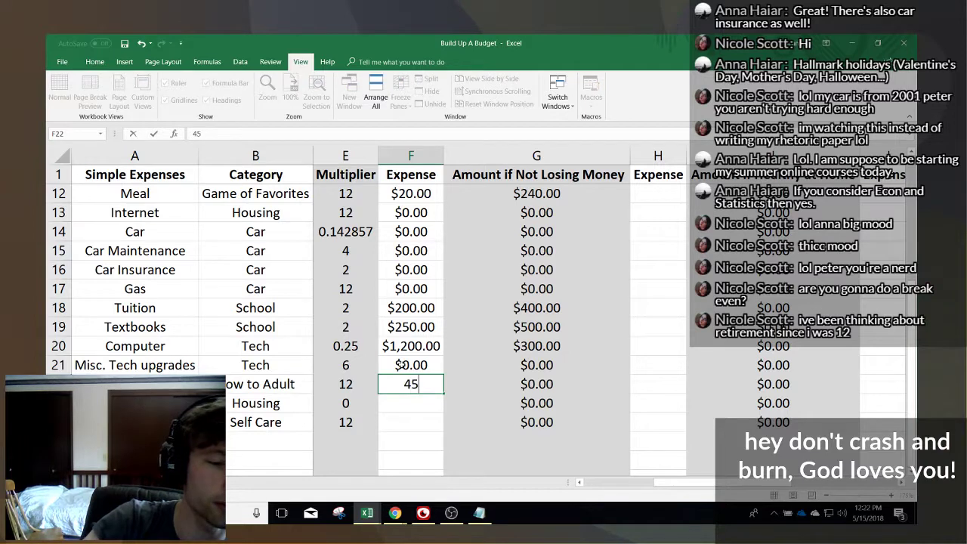
{"action": "key", "text": "Return"}
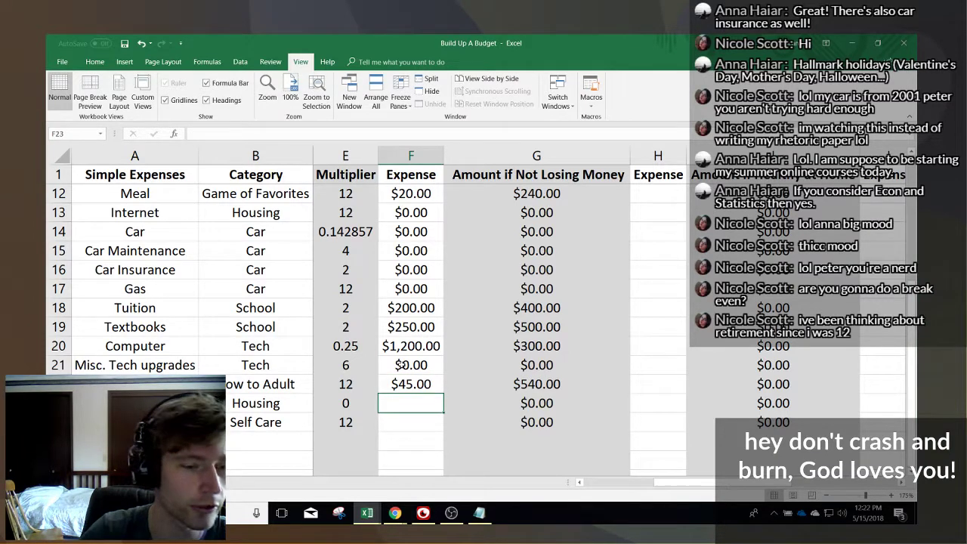
{"action": "key", "text": "Down"}
{"action": "key", "text": "Up"}
{"action": "key", "text": "Up"}
{"action": "key", "text": "Down"}
{"action": "type", "text": "0"}
{"action": "key", "text": "Return"}
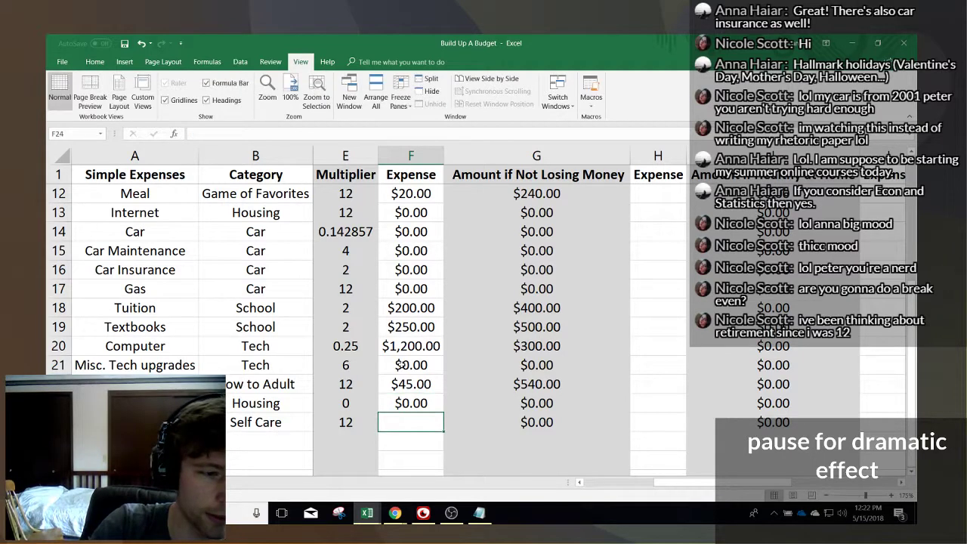
{"action": "type", "text": "0"}
{"action": "key", "text": "Return"}
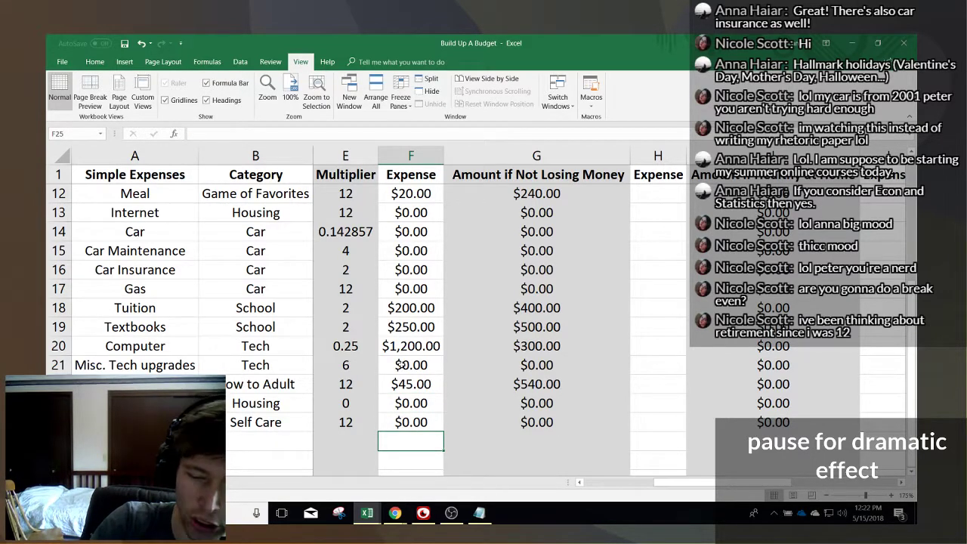
{"action": "key", "text": "Right"}
{"action": "key", "text": "Right"}
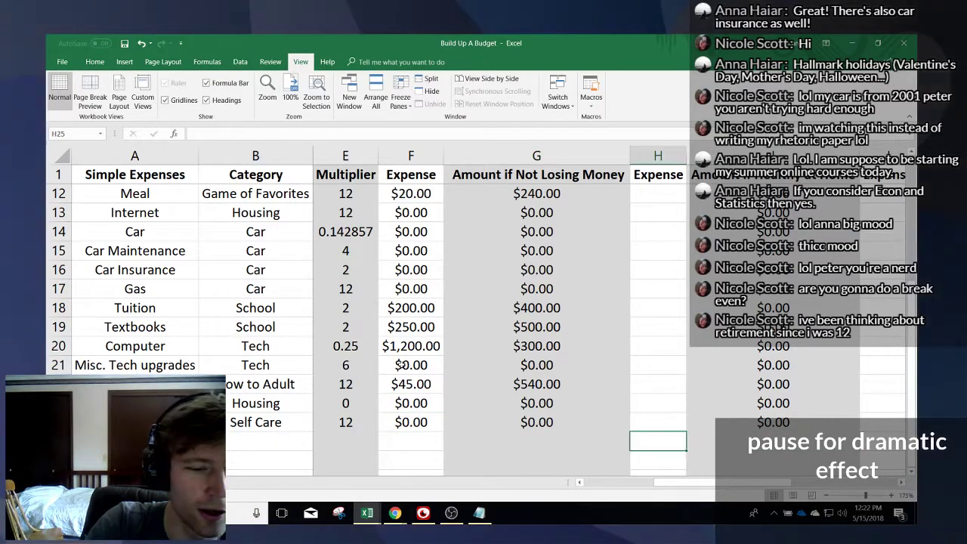
{"action": "key", "text": "Up"}
{"action": "key", "text": "Up"}
{"action": "key", "text": "Up"}
{"action": "key", "text": "Up"}
{"action": "key", "text": "Up"}
{"action": "key", "text": "Up"}
{"action": "key", "text": "Up"}
{"action": "key", "text": "Up"}
{"action": "key", "text": "Up"}
{"action": "key", "text": "Up"}
{"action": "key", "text": "Up"}
{"action": "key", "text": "Up"}
{"action": "key", "text": "Up"}
{"action": "key", "text": "Up"}
{"action": "key", "text": "Up"}
{"action": "key", "text": "Up"}
{"action": "key", "text": "Up"}
{"action": "key", "text": "Up"}
{"action": "key", "text": "Up"}
{"action": "key", "text": "Up"}
{"action": "key", "text": "Up"}
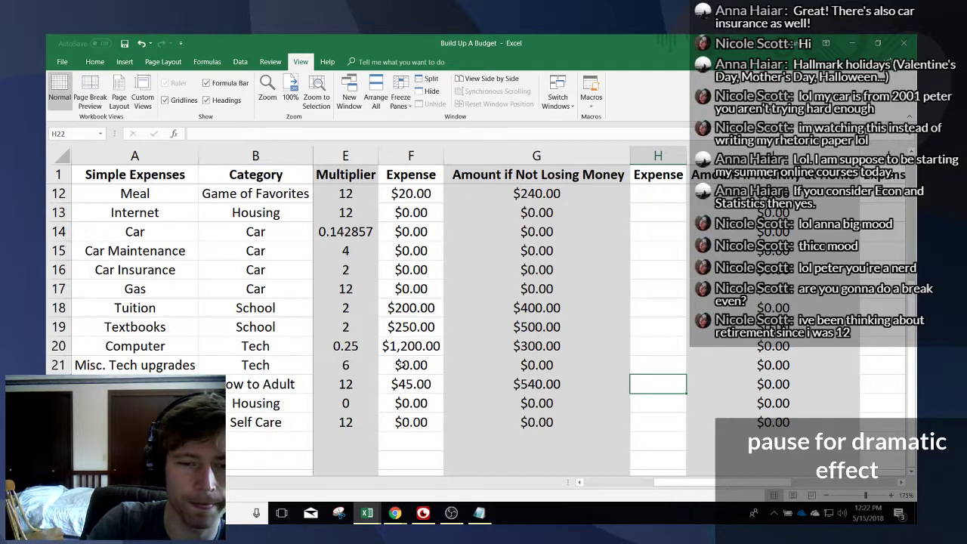
{"action": "key", "text": "Down"}
{"action": "key", "text": "Left"}
{"action": "key", "text": "Left"}
{"action": "key", "text": "Left"}
{"action": "key", "text": "Right"}
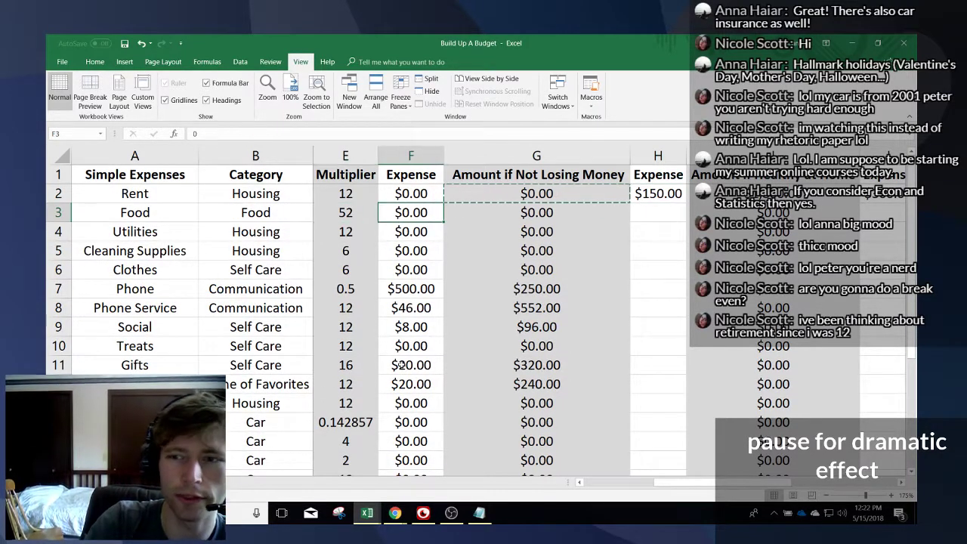
{"action": "key", "text": "Right"}
{"action": "key", "text": "Right"}
{"action": "key", "text": "Right"}
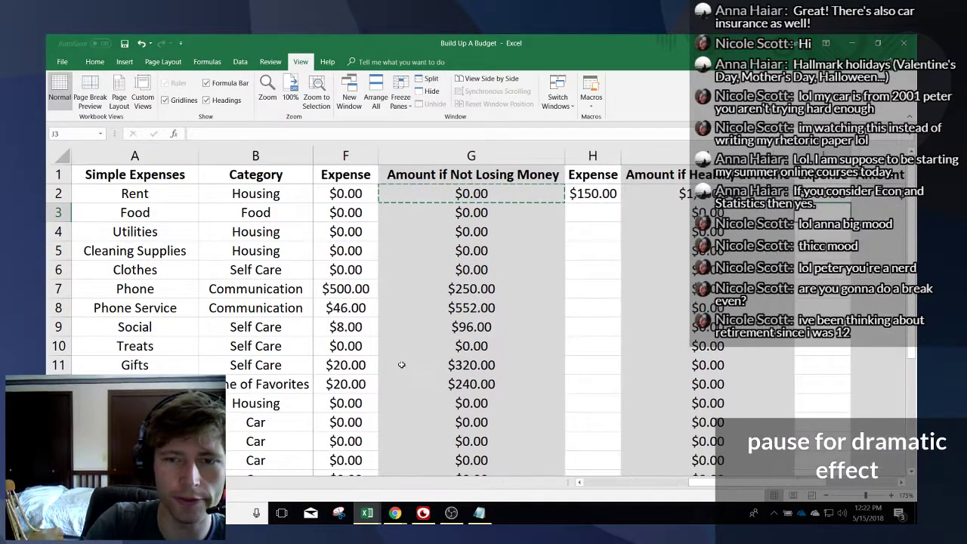
{"action": "key", "text": "Left"}
{"action": "key", "text": "Down"}
{"action": "key", "text": "Down"}
{"action": "key", "text": "Down"}
{"action": "key", "text": "Down"}
{"action": "key", "text": "Down"}
{"action": "key", "text": "Down"}
{"action": "key", "text": "Left"}
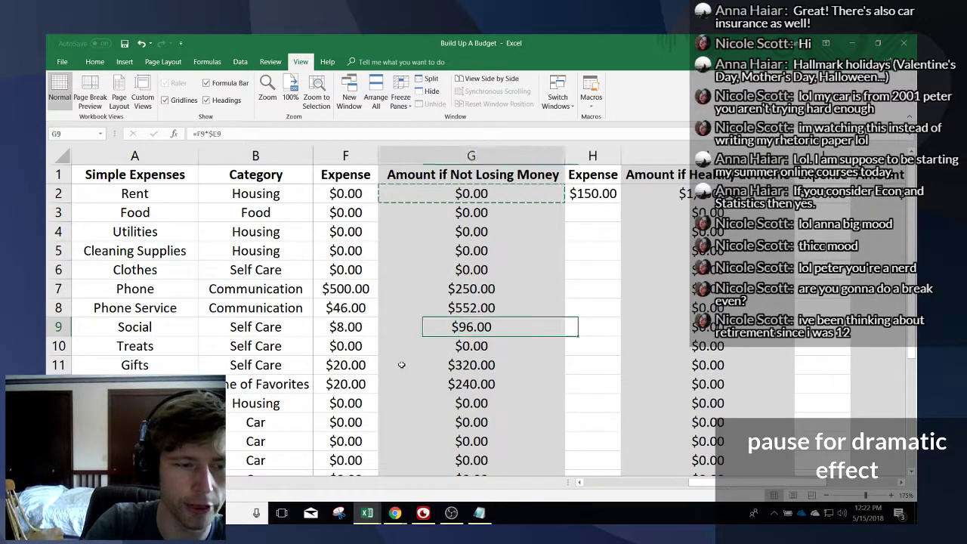
{"action": "key", "text": "Left"}
{"action": "key", "text": "Left"}
{"action": "key", "text": "Left"}
{"action": "key", "text": "Left"}
{"action": "key", "text": "Down"}
{"action": "key", "text": "Down"}
{"action": "key", "text": "Down"}
{"action": "key", "text": "Down"}
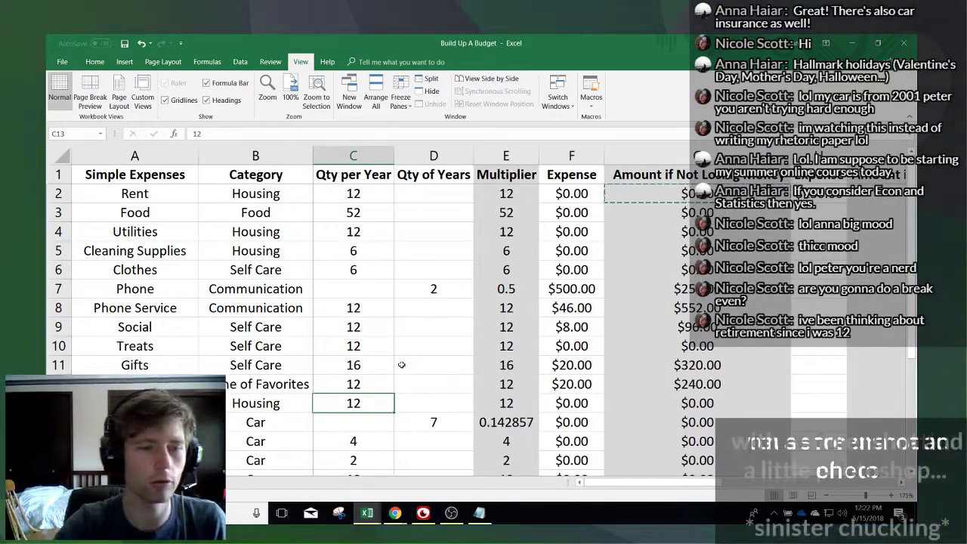
- Select the yearly Not Losing Money amounts in G2:G24 to check their sum
{"action": "scroll", "coordinate": [581, 325], "scroll_direction": "down", "scroll_amount": 3}
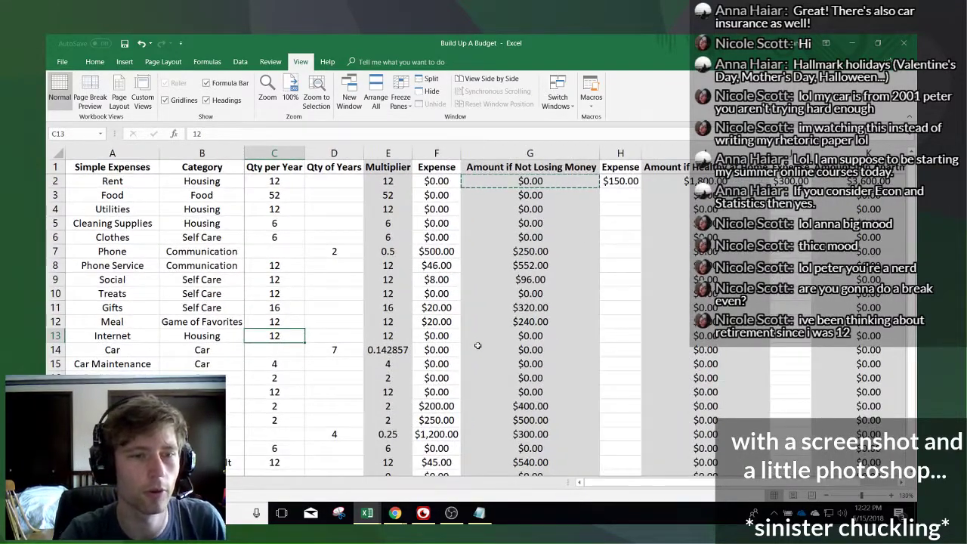
{"action": "scroll", "coordinate": [527, 334], "scroll_direction": "down", "scroll_amount": 3}
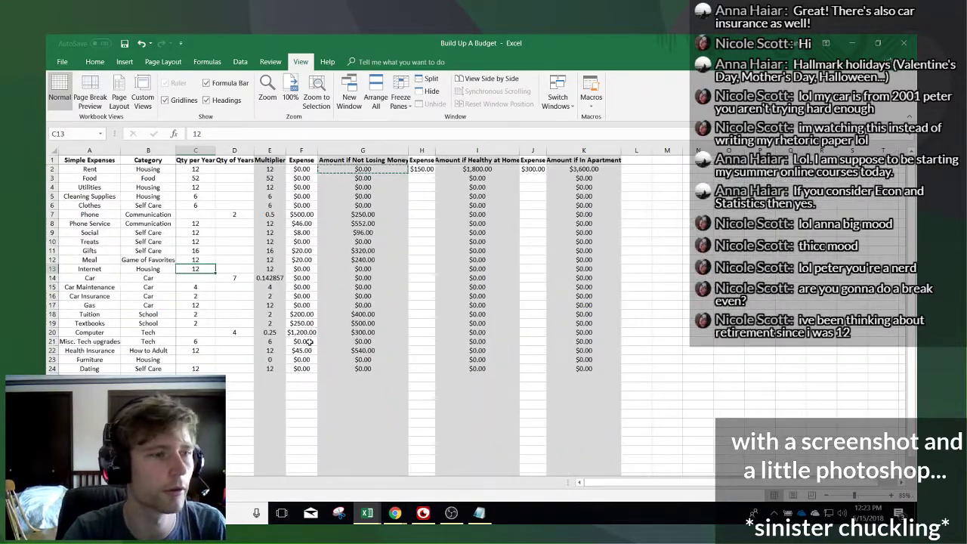
{"action": "scroll", "coordinate": [310, 348], "scroll_direction": "up", "scroll_amount": 1}
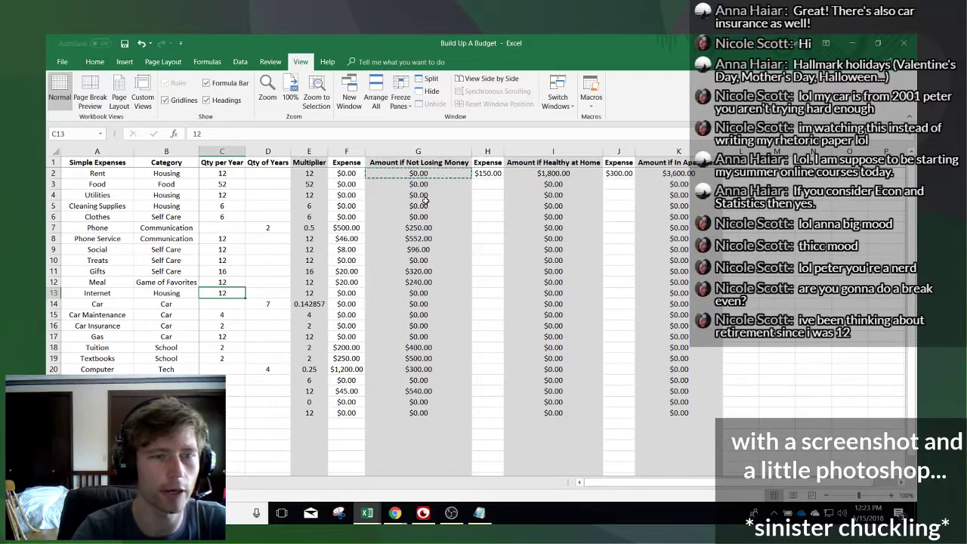
{"action": "left_click_drag", "start_coordinate": [419, 173], "coordinate": [465, 405]}
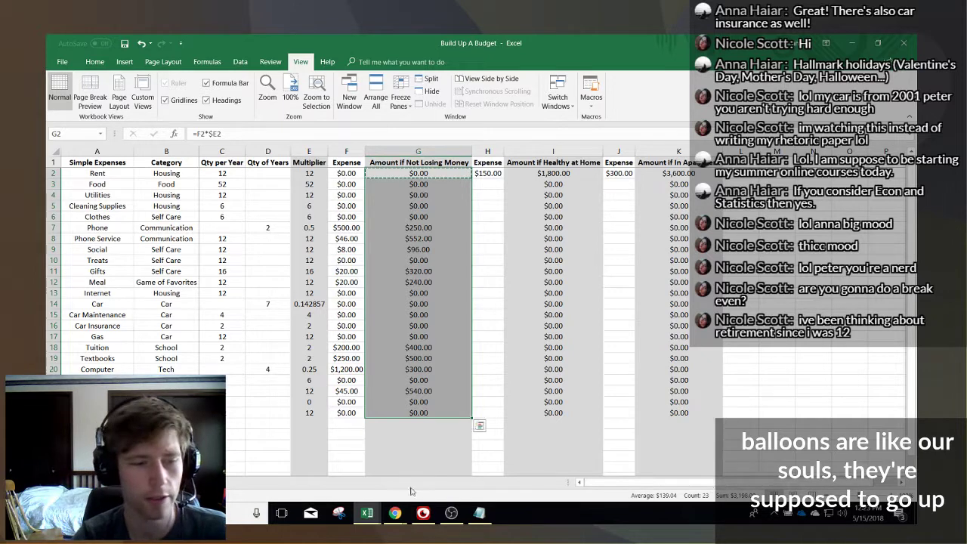
{"action": "left_click", "coordinate": [341, 527]}
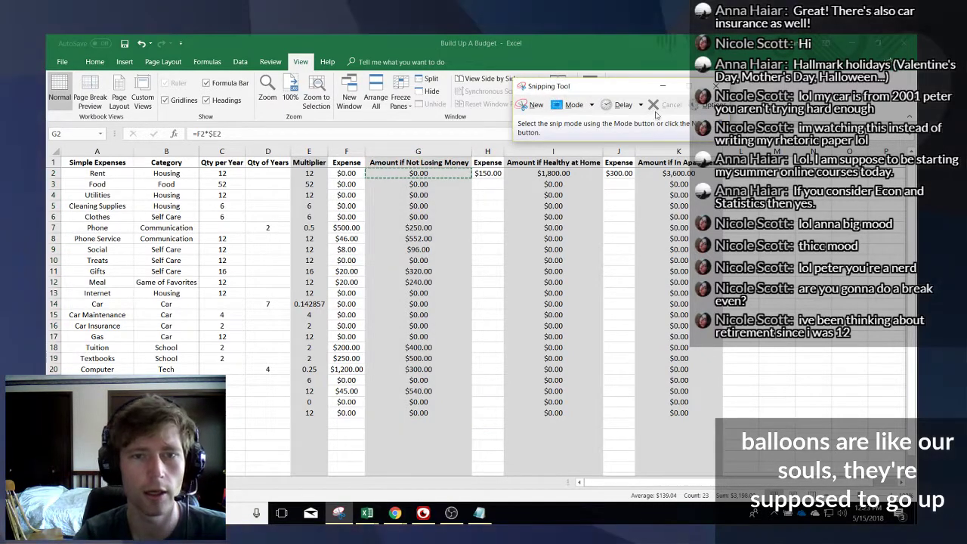
{"action": "left_click", "coordinate": [717, 86]}
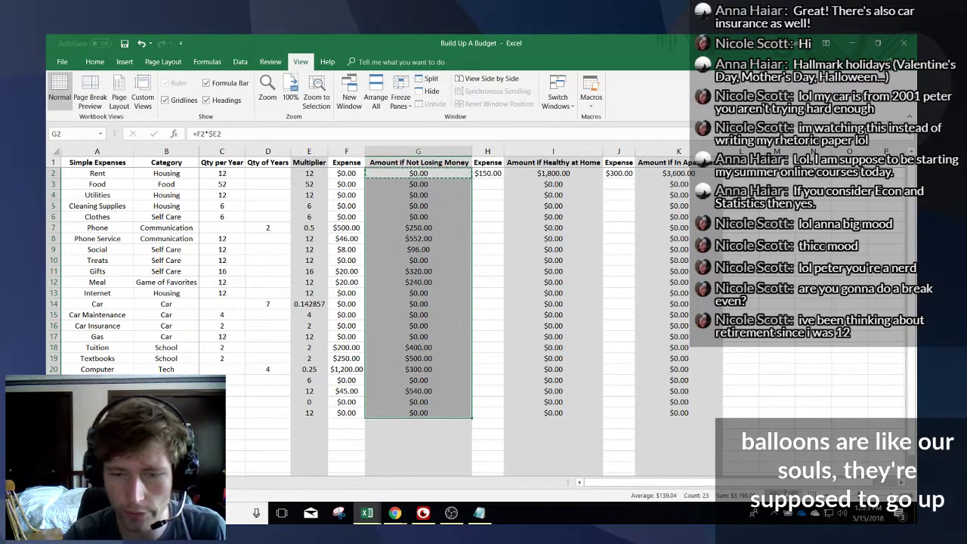
- Total the yearly Not Losing Money amounts in G26 with the formula =SUM(G1:G24)
{"action": "left_click", "coordinate": [402, 436]}
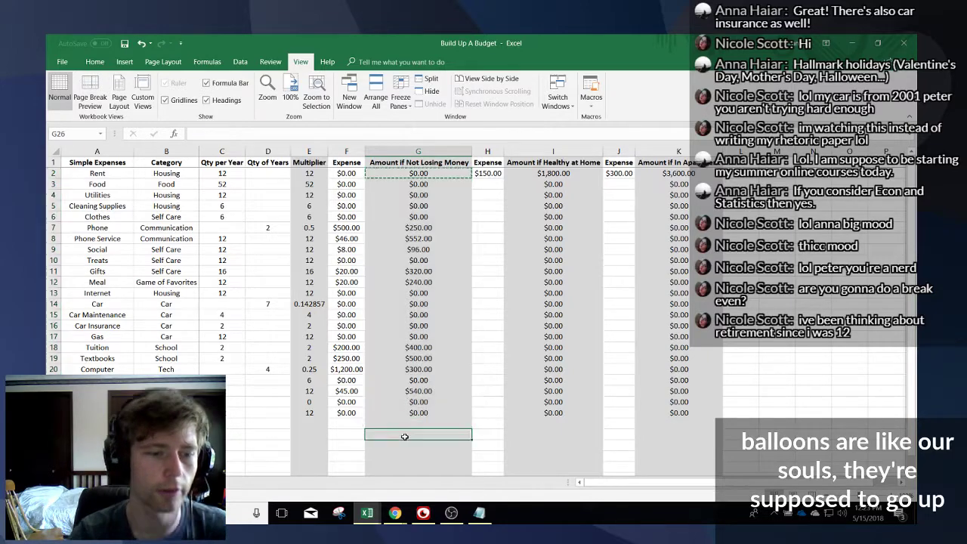
{"action": "scroll", "coordinate": [409, 438], "scroll_direction": "up", "scroll_amount": 5, "text": "ctrl"}
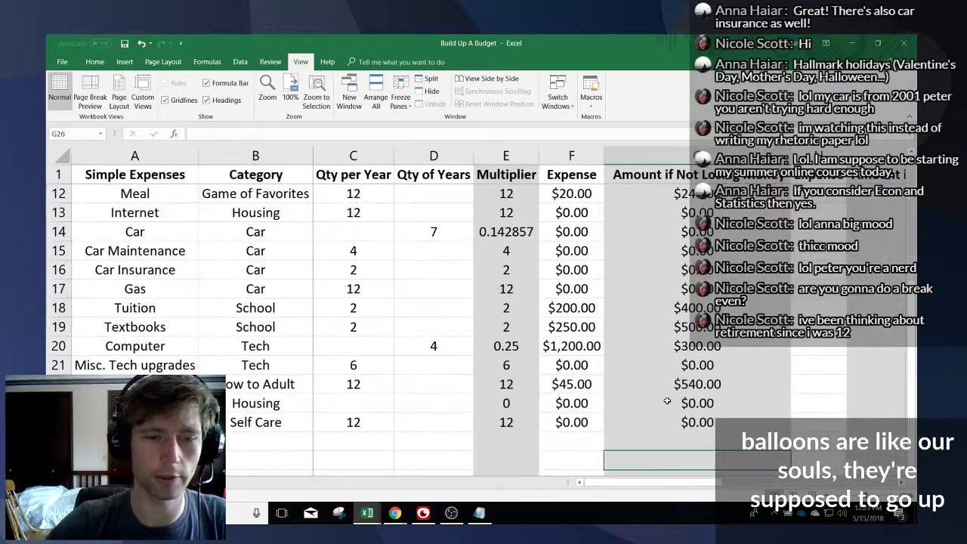
{"action": "type", "text": "=SUM("}
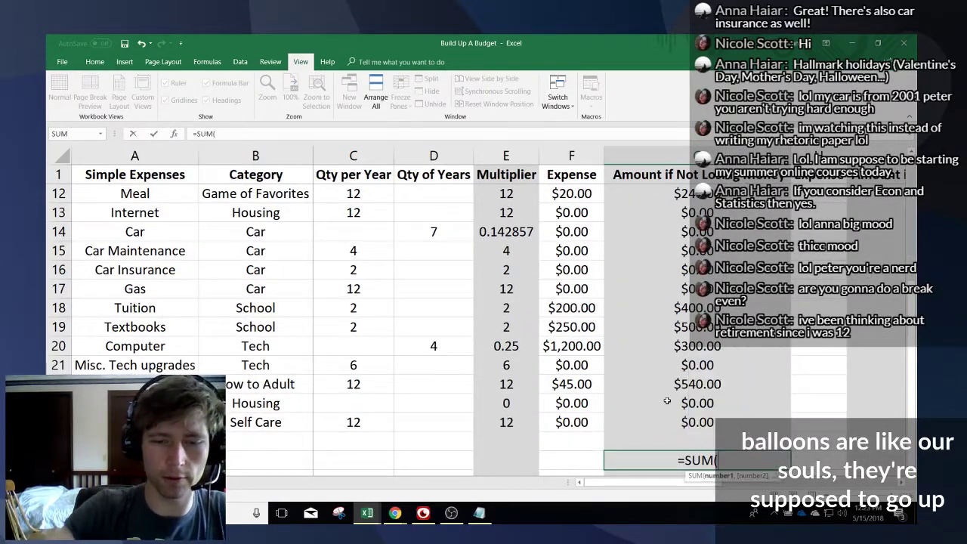
{"action": "key", "text": "Up"}
{"action": "key", "text": "Up"}
{"action": "key", "text": "ctrl+shift+Up"}
{"action": "key", "text": "Return"}
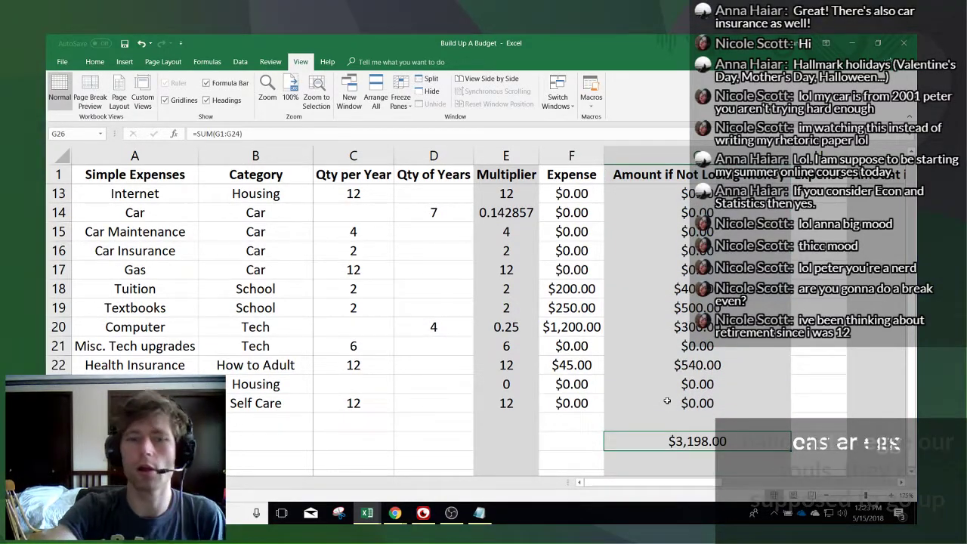
- Clear the total formula from G26 under the Not Losing Money amounts
{"action": "key", "text": "BackSpace"}
{"action": "key", "text": "Escape"}
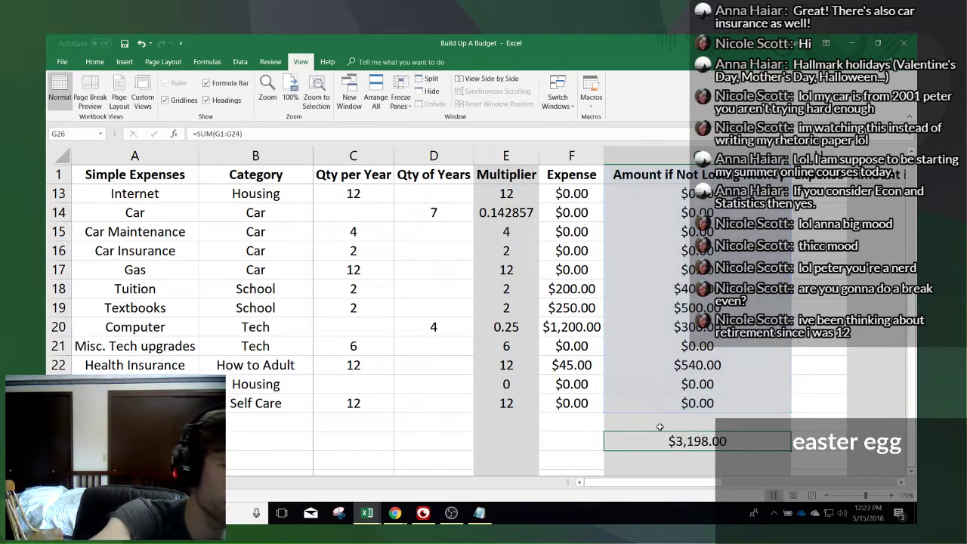
{"action": "key", "text": "BackSpace"}
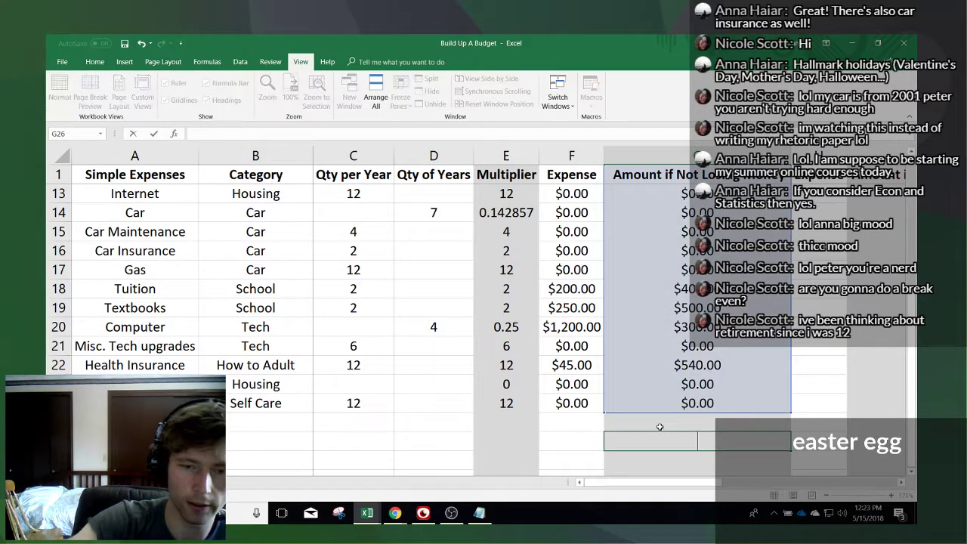
{"action": "key", "text": "Return"}
- Add the header Percentage Expenses in M1, leaving column L empty after the In Apartment amounts
{"action": "key", "text": "Right"}
{"action": "key", "text": "Right"}
{"action": "key", "text": "Left"}
{"action": "key", "text": "Up"}
{"action": "key", "text": "Up"}
{"action": "key", "text": "ctrl+Up"}
{"action": "key", "text": "Down"}
{"action": "key", "text": "Right"}
{"action": "key", "text": "Right"}
{"action": "key", "text": "Right"}
{"action": "key", "text": "Right"}
{"action": "key", "text": "Right"}
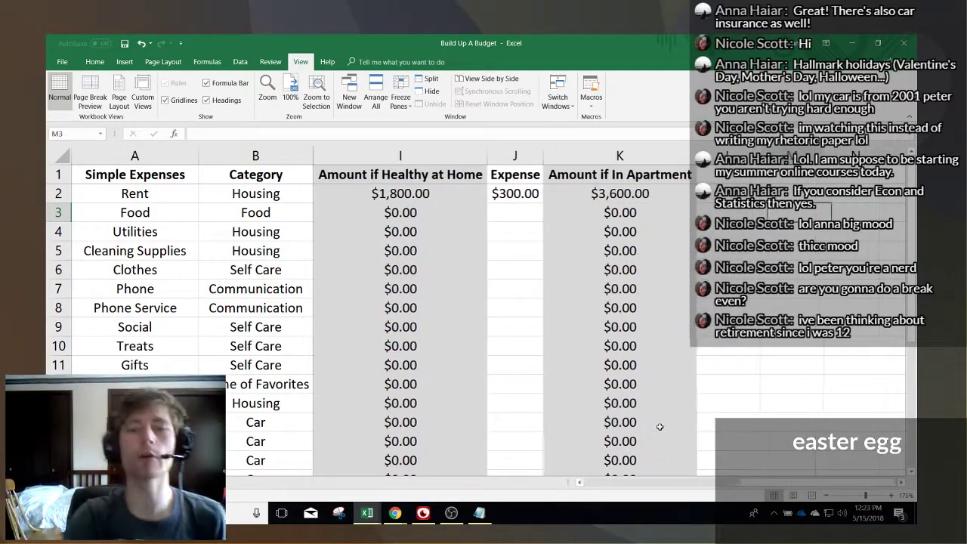
{"action": "key", "text": "ctrl+Up"}
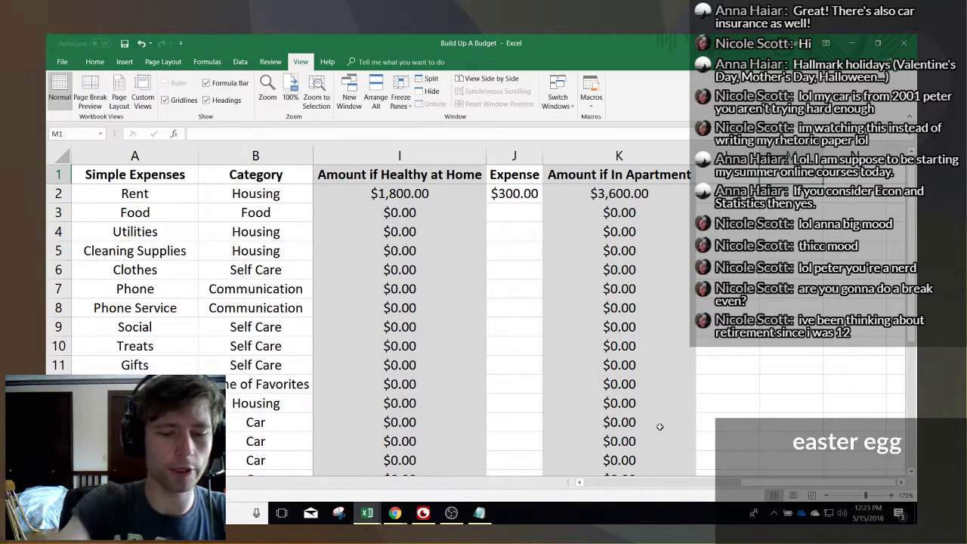
{"action": "type", "text": "Percentage Expenses"}
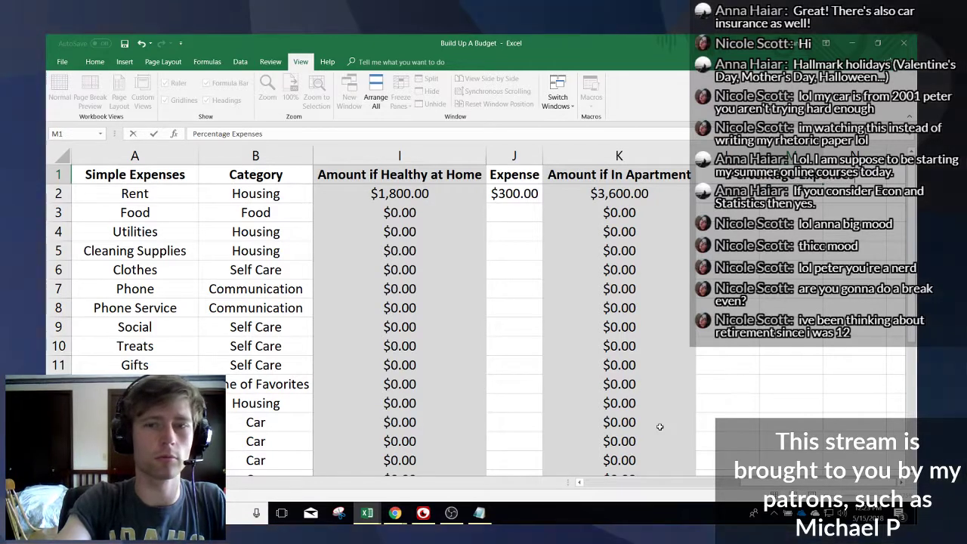
{"action": "key", "text": "Tab"}
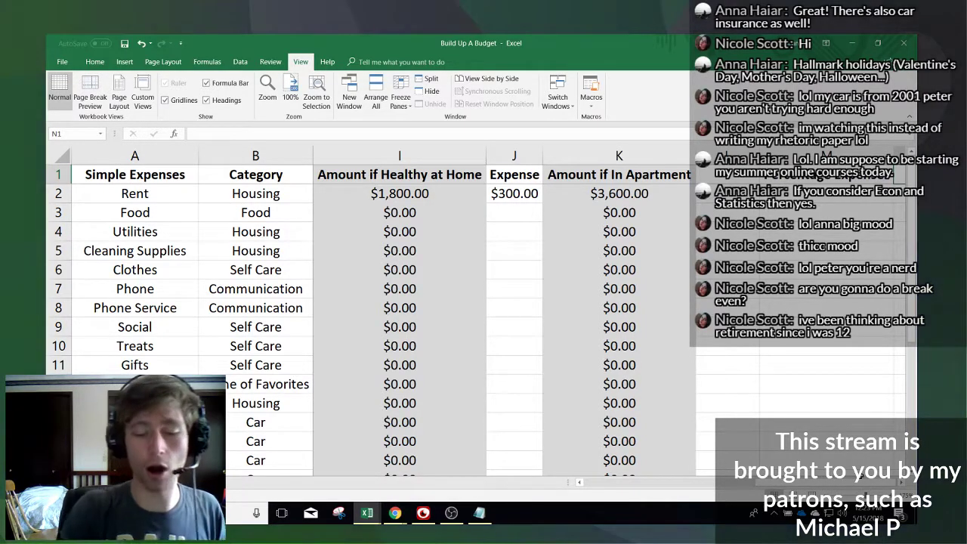
- Add the header Out of in N1 beside the Percentage Expenses header
{"action": "scroll", "coordinate": [484, 317], "scroll_direction": "right", "scroll_amount": 2}
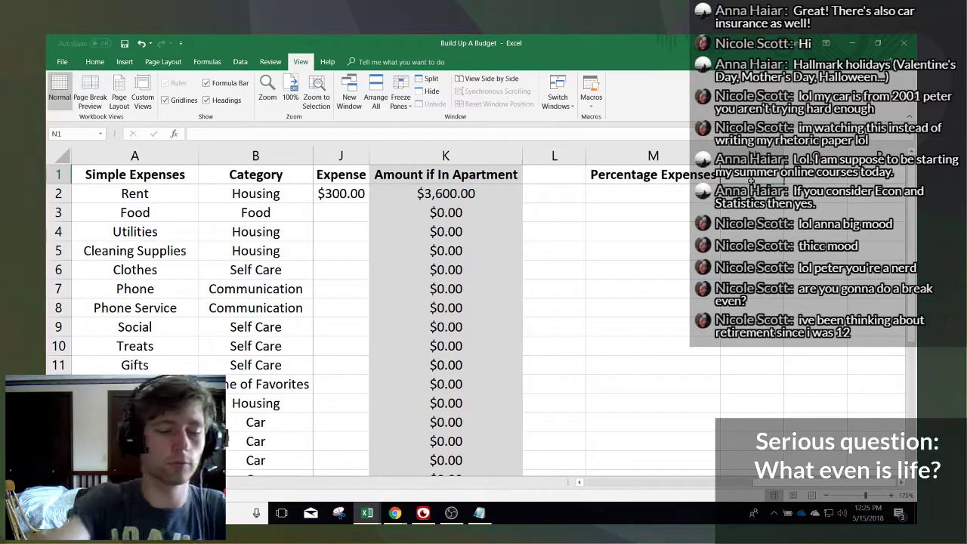
{"action": "type", "text": "o"}
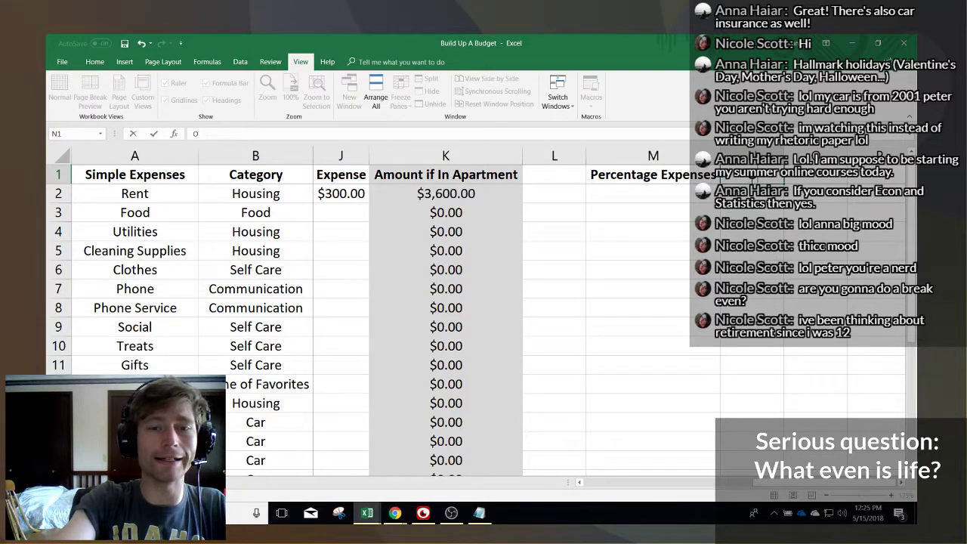
{"action": "type", "text": "ut of"}
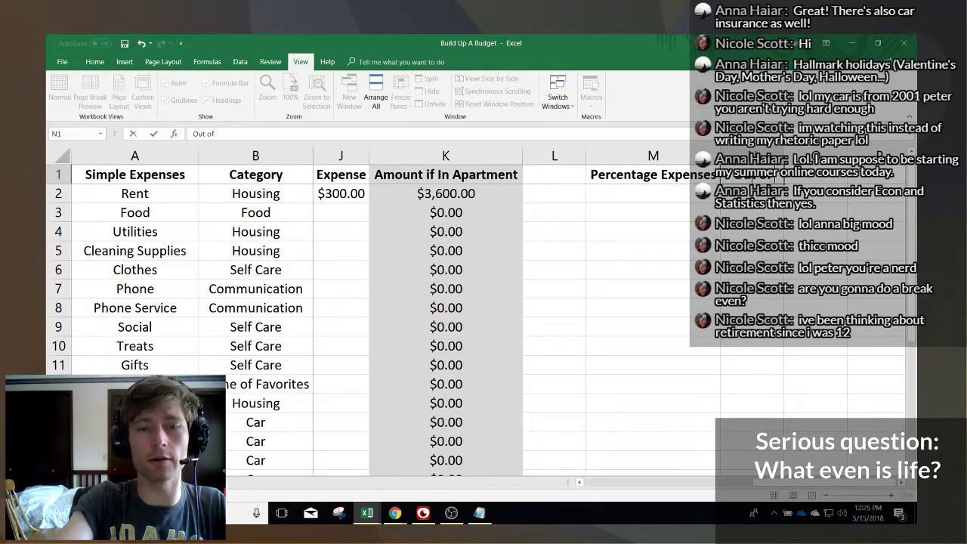
{"action": "key", "text": "Return"}
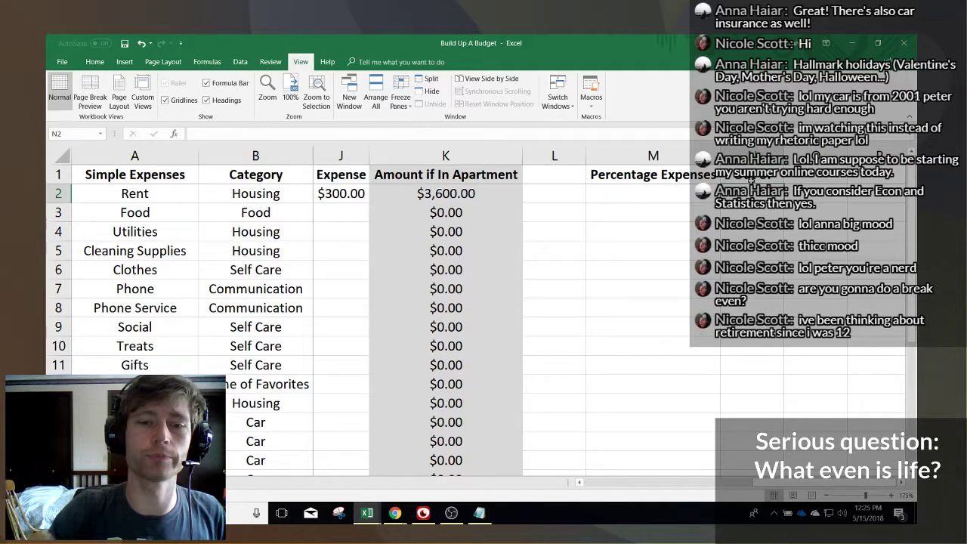
- List Taxes out of Gross in row 2 and Tithe out of Sub 1 in row 3 of the percentage expenses
{"action": "key", "text": "Left"}
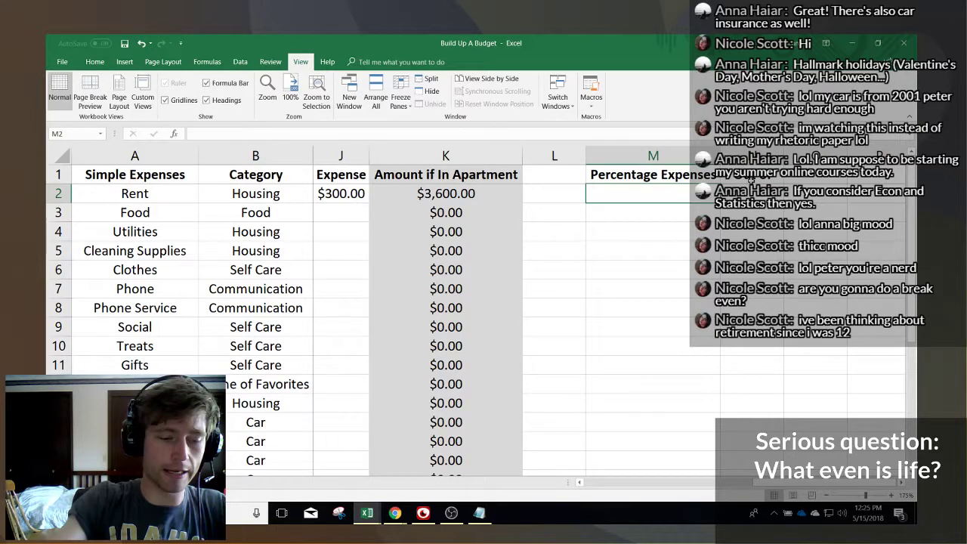
{"action": "type", "text": "Taxes"}
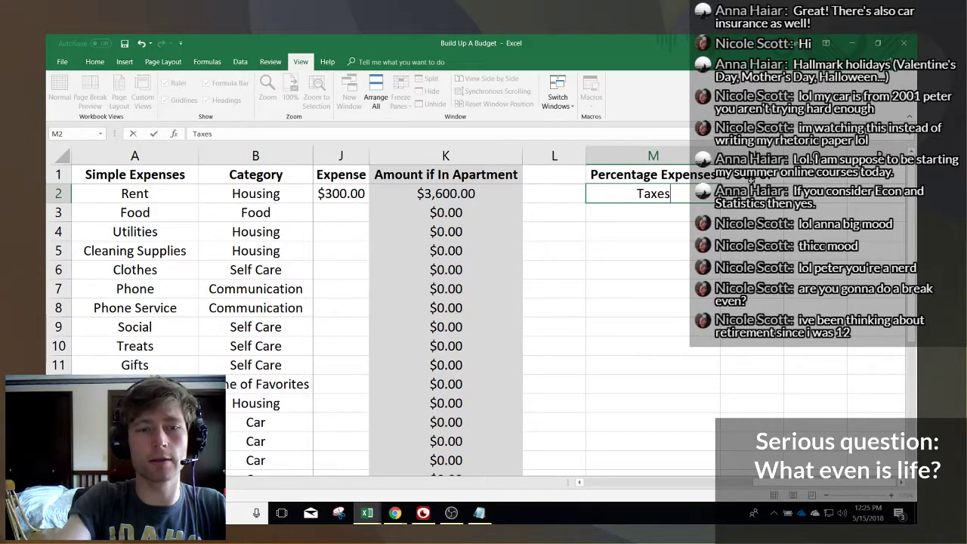
{"action": "key", "text": "Return"}
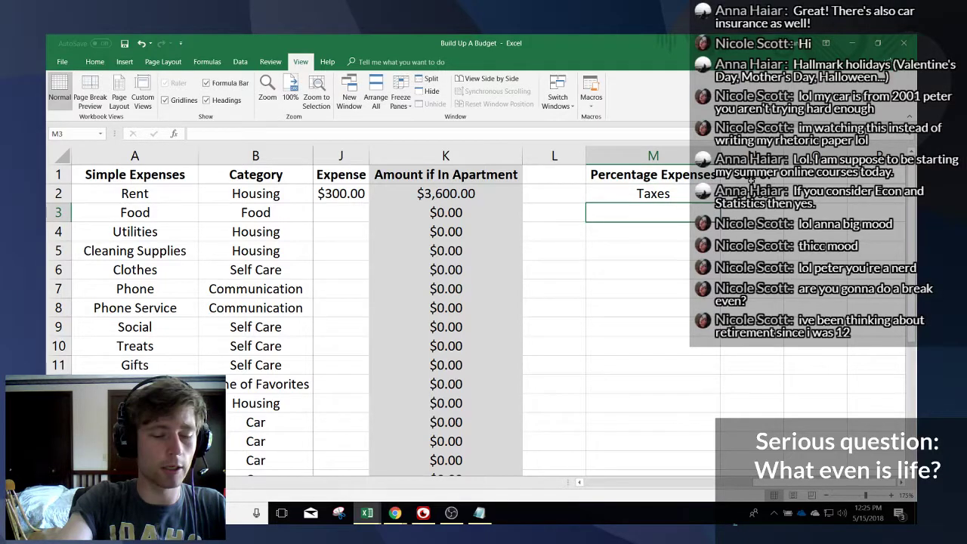
{"action": "type", "text": "Tithe"}
{"action": "key", "text": "Tab"}
{"action": "type", "text": "Sub 1"}
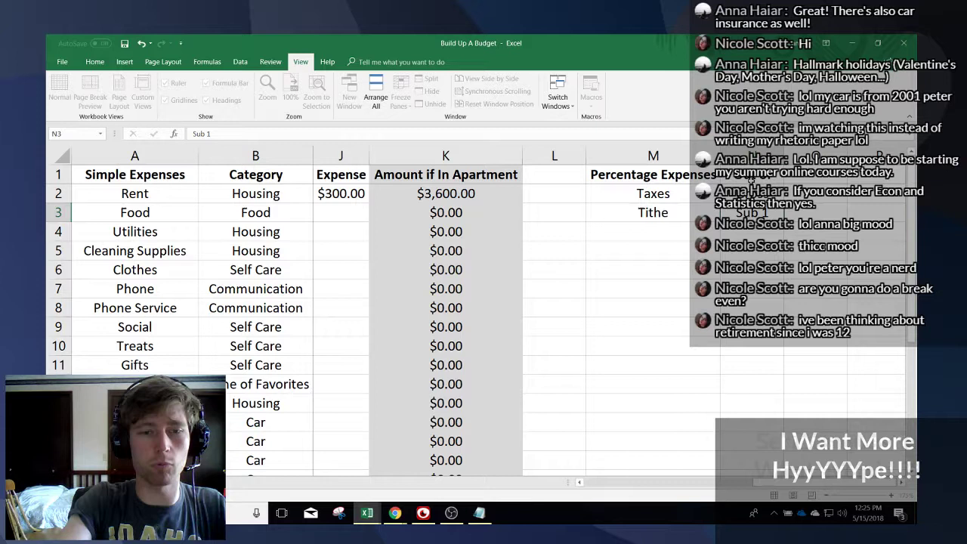
{"action": "key", "text": "Return"}
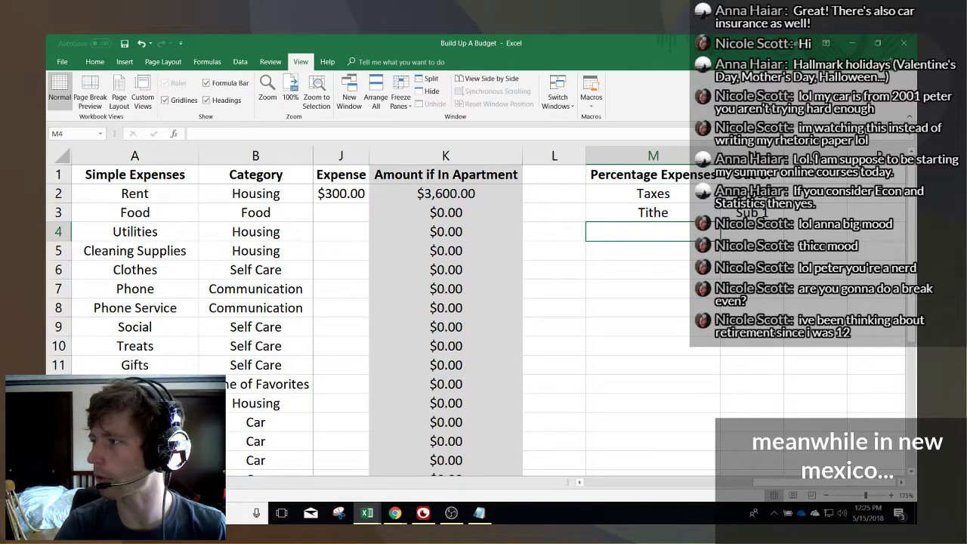
- Add Retirement in M4 to the percentage expenses, with Sub 2 as its Out of entry in N4
{"action": "key", "text": "alt+Tab"}
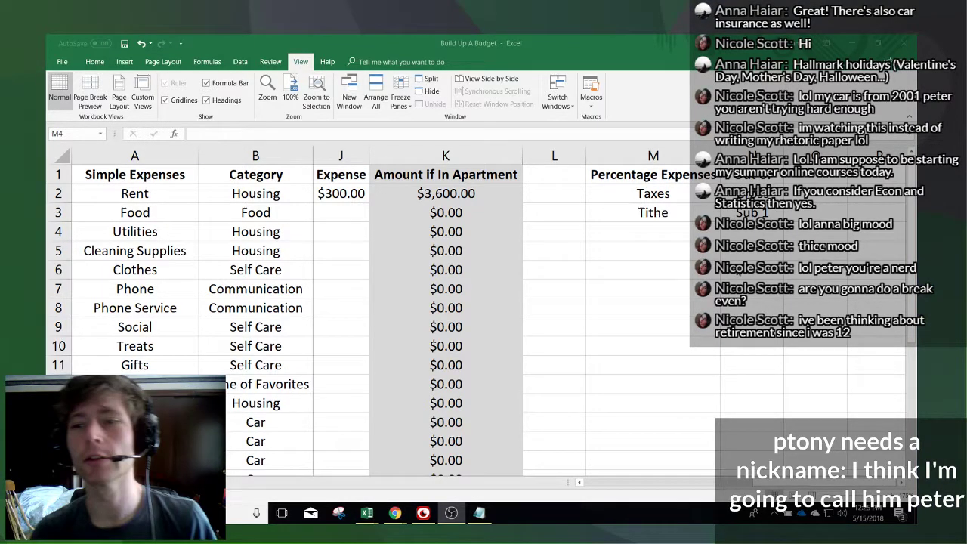
{"action": "left_click", "coordinate": [680, 227]}
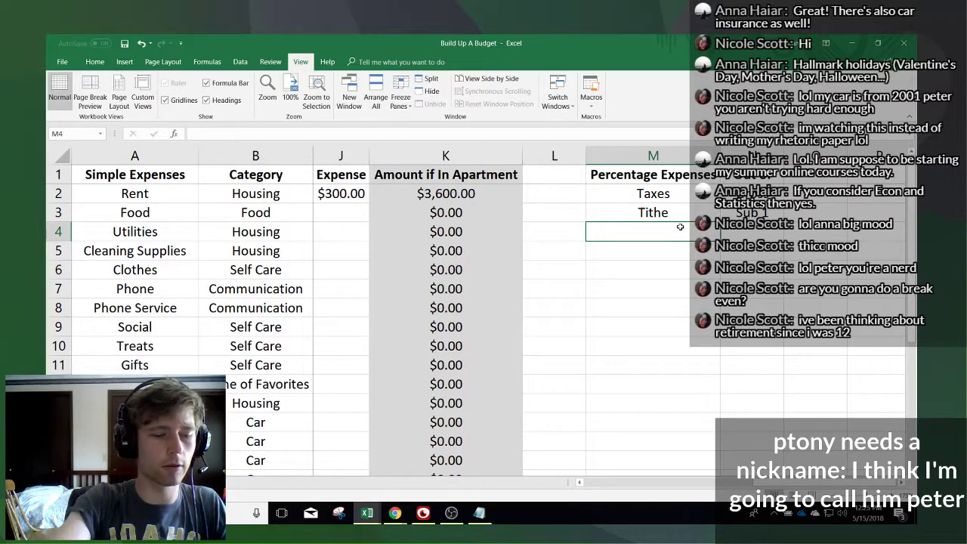
{"action": "double_click", "coordinate": [681, 227]}
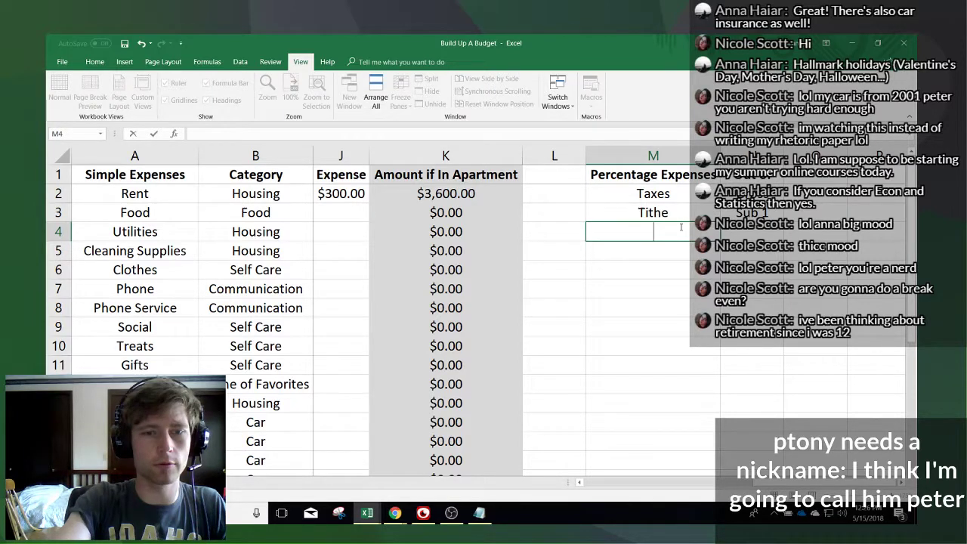
{"action": "type", "text": "Ret"}
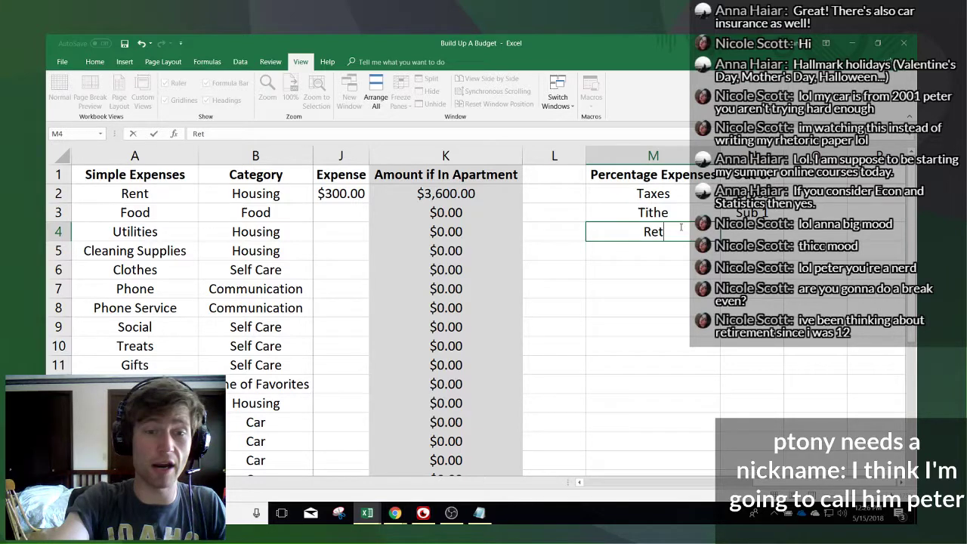
{"action": "type", "text": "irement"}
{"action": "key", "text": "Tab"}
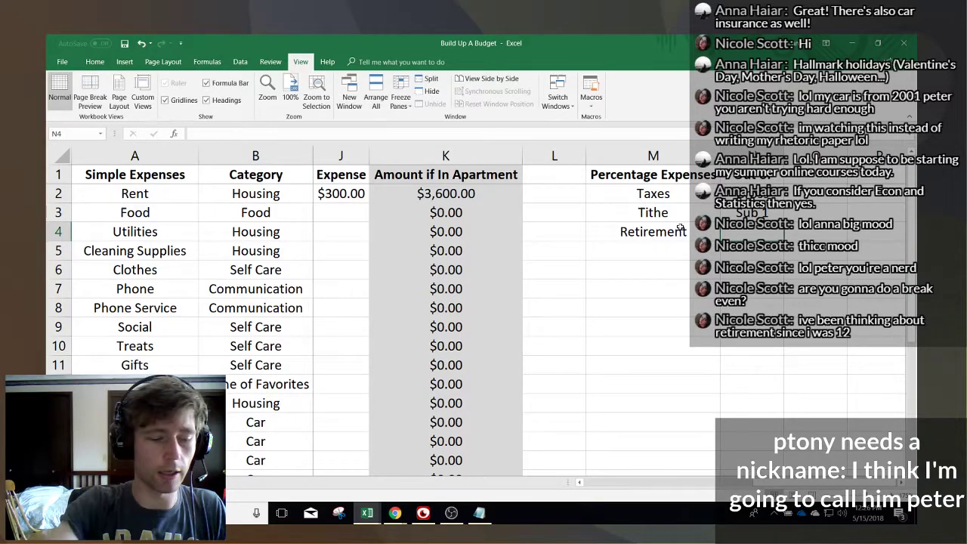
{"action": "type", "text": "Sub 2"}
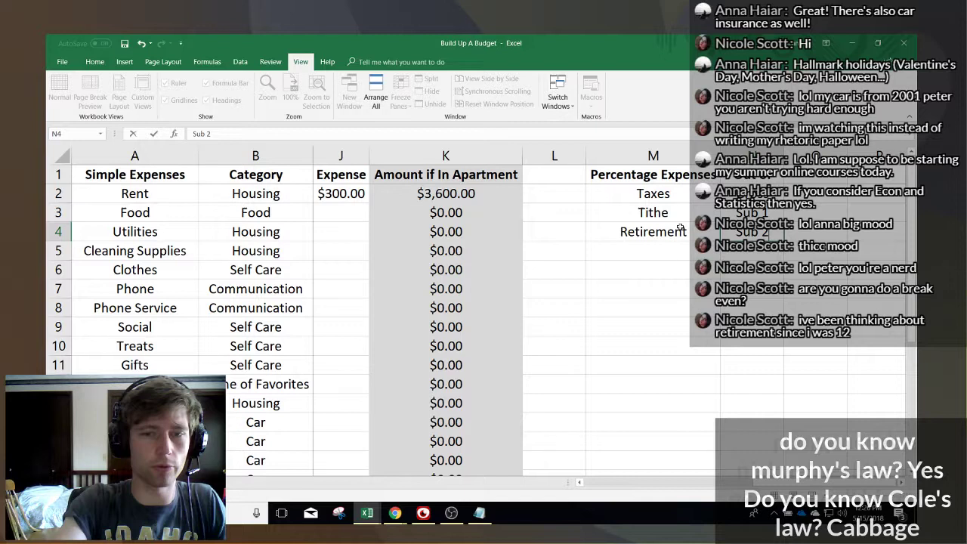
{"action": "key", "text": "Return"}
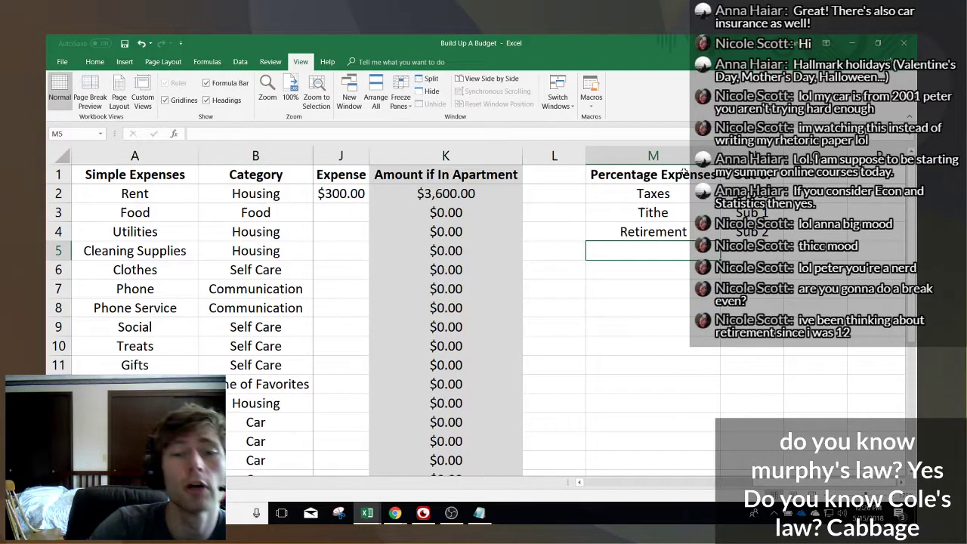
{"action": "left_click", "coordinate": [756, 196]}
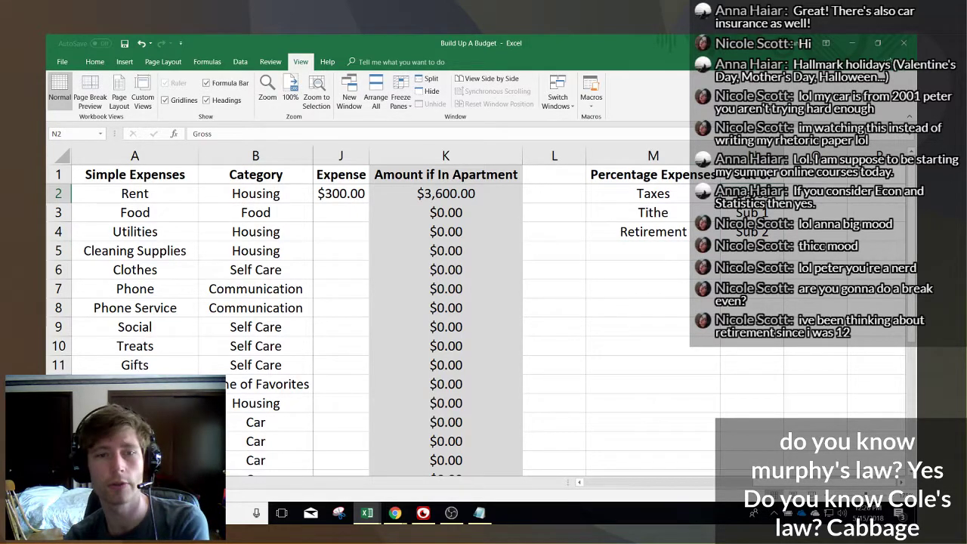
{"action": "left_click", "coordinate": [690, 215]}
{"action": "left_click", "coordinate": [763, 212]}
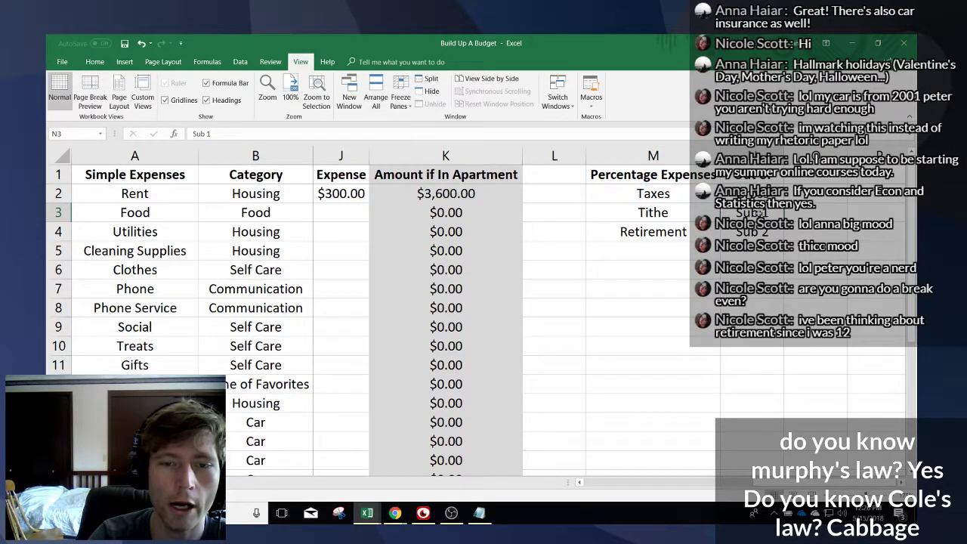
{"action": "left_click", "coordinate": [669, 213]}
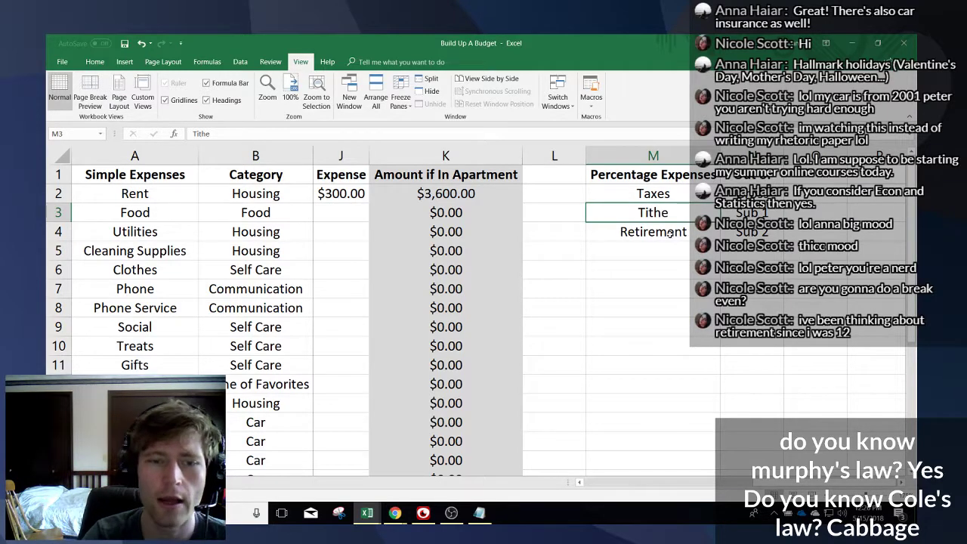
{"action": "left_click", "coordinate": [669, 233]}
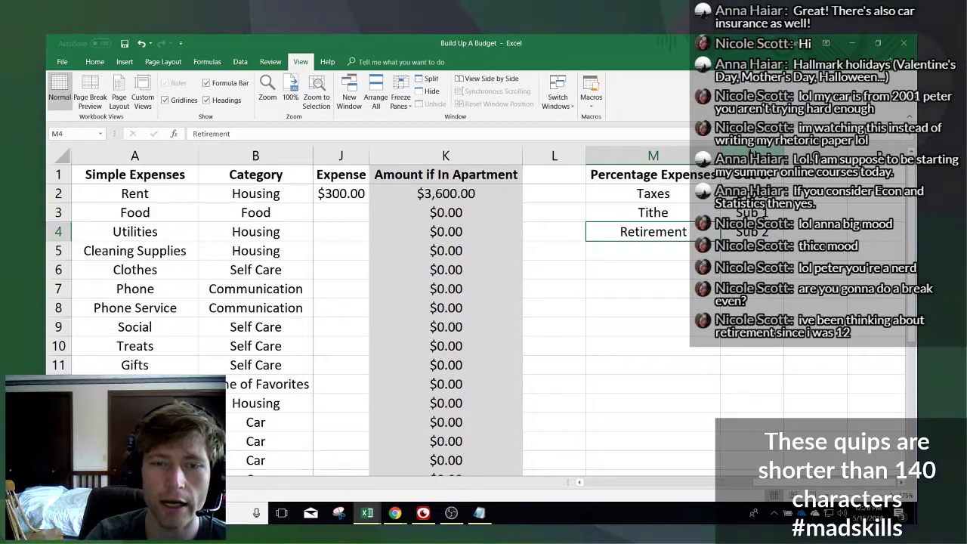
- Insert an empty column between Percentage Expenses and Out of, and narrow it slightly
{"action": "right_click", "coordinate": [749, 155]}
{"action": "left_click", "coordinate": [779, 246]}
{"action": "left_click", "coordinate": [801, 189]}
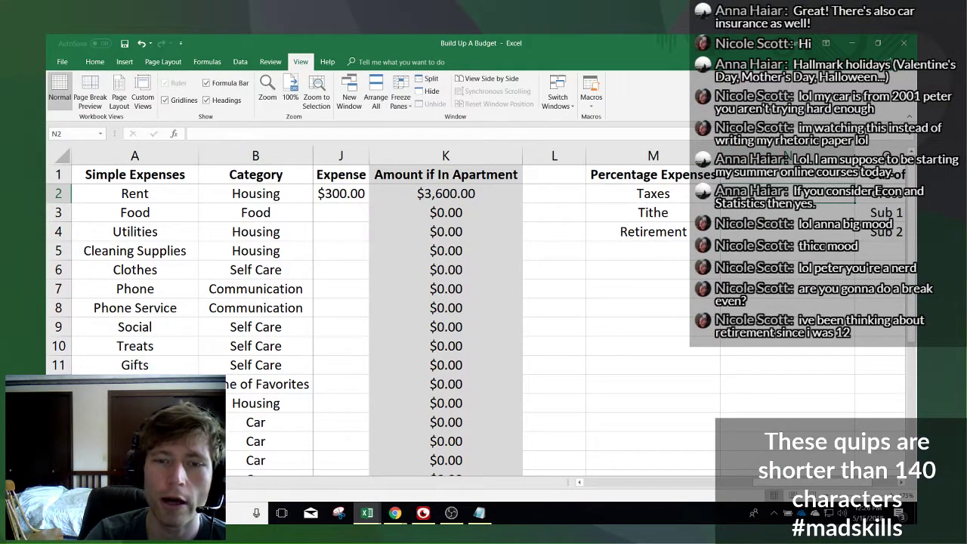
{"action": "left_click", "coordinate": [848, 213]}
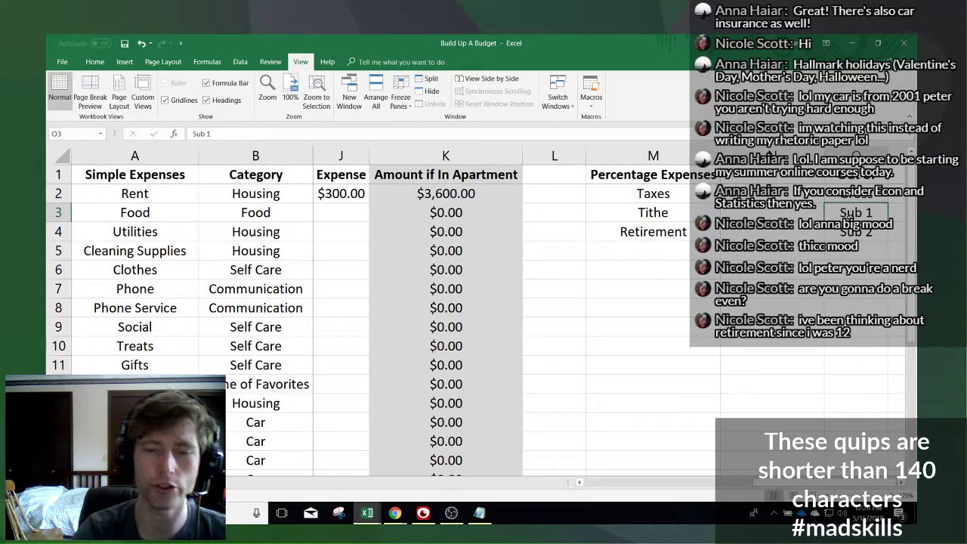
{"action": "left_click_drag", "start_coordinate": [824, 153], "coordinate": [817, 154]}
- Enter Percent as the header of the new column in N1
{"action": "left_click", "coordinate": [780, 177]}
{"action": "type", "text": "Percent"}
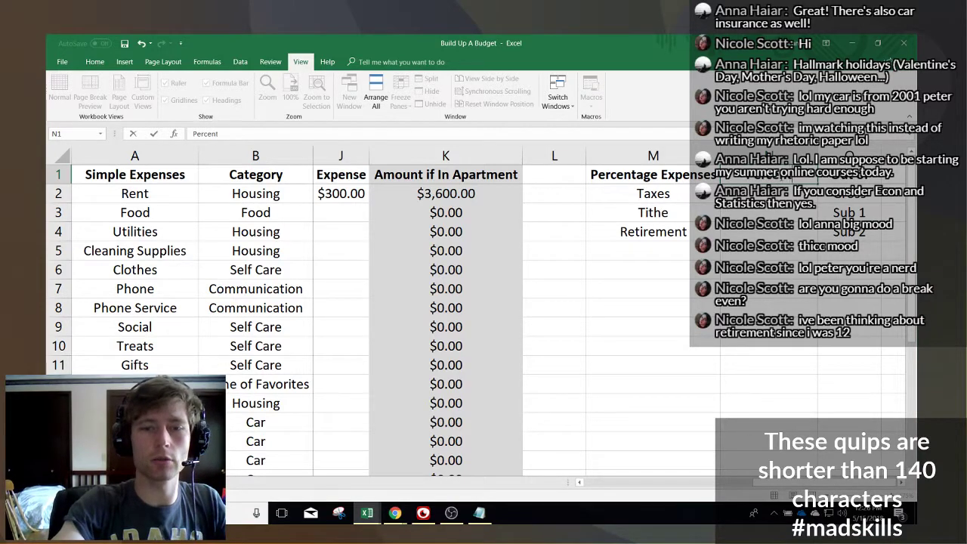
{"action": "key", "text": "Return"}
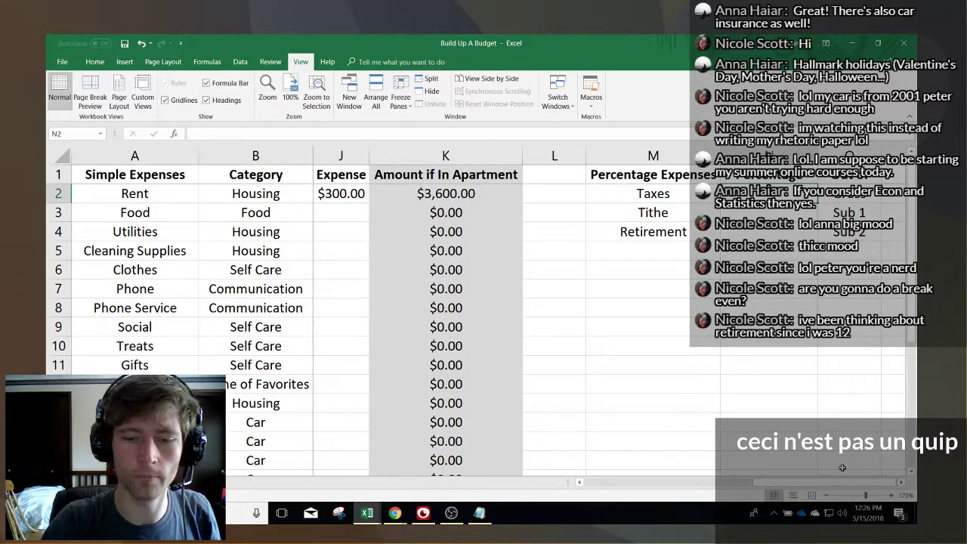
{"action": "left_click", "coordinate": [895, 175]}
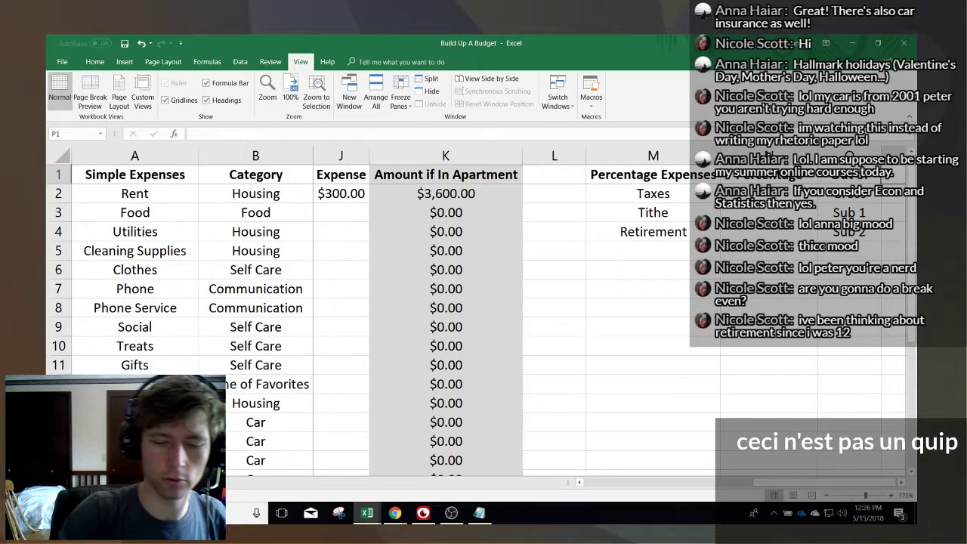
- Enter .1 as the Taxes percentage in N2
{"action": "scroll", "coordinate": [491, 302], "scroll_direction": "right", "scroll_amount": 2}
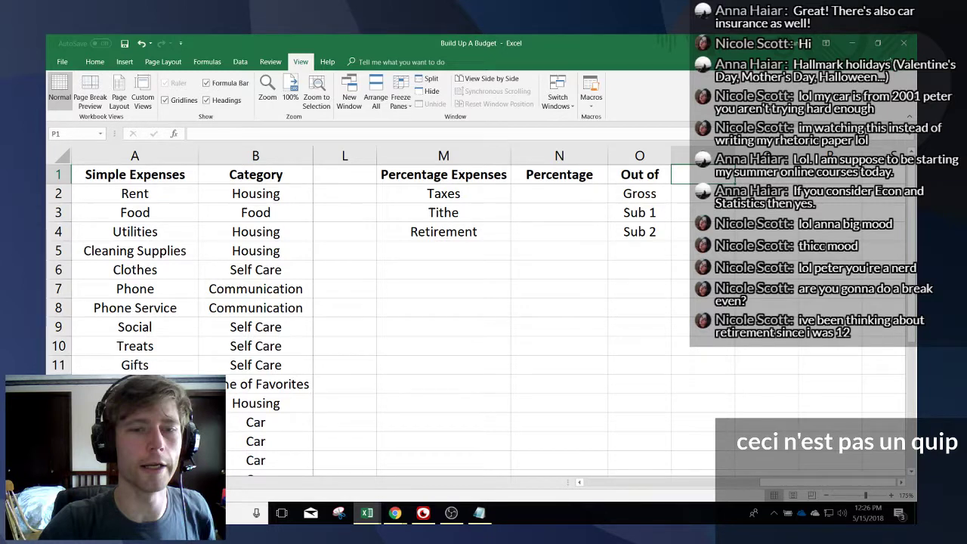
{"action": "left_click", "coordinate": [560, 194]}
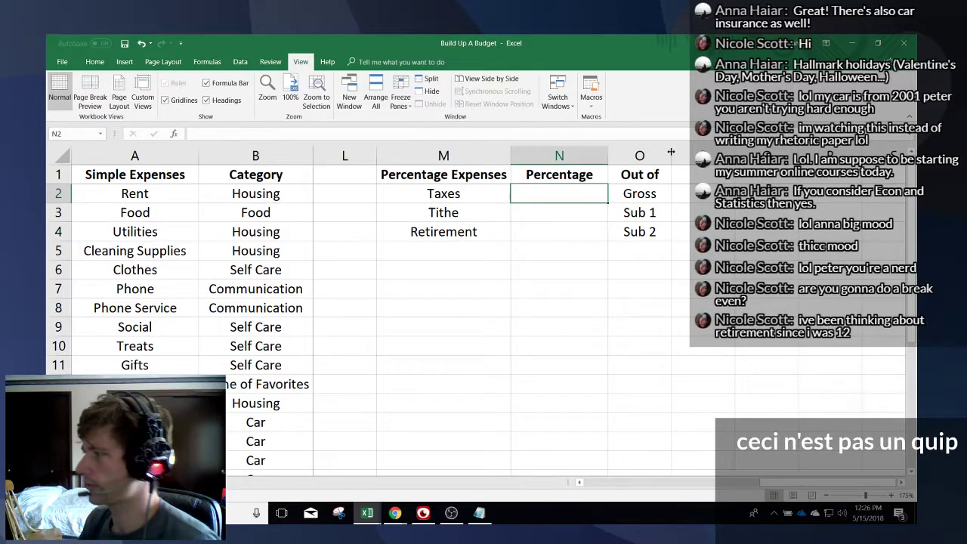
{"action": "type", "text": ".1"}
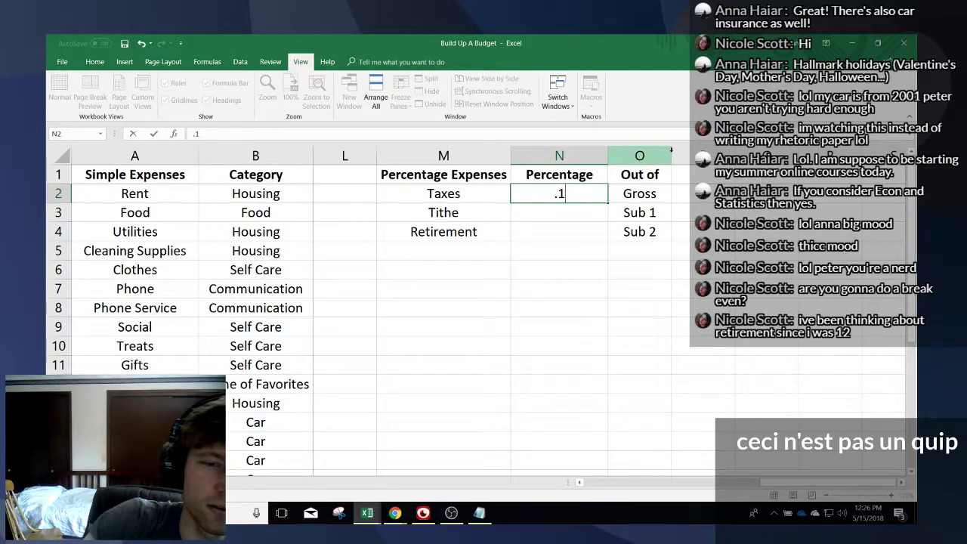
- Format the whole Percentage column N with the percent number format and fit its width to the contents
{"action": "left_click", "coordinate": [583, 157]}
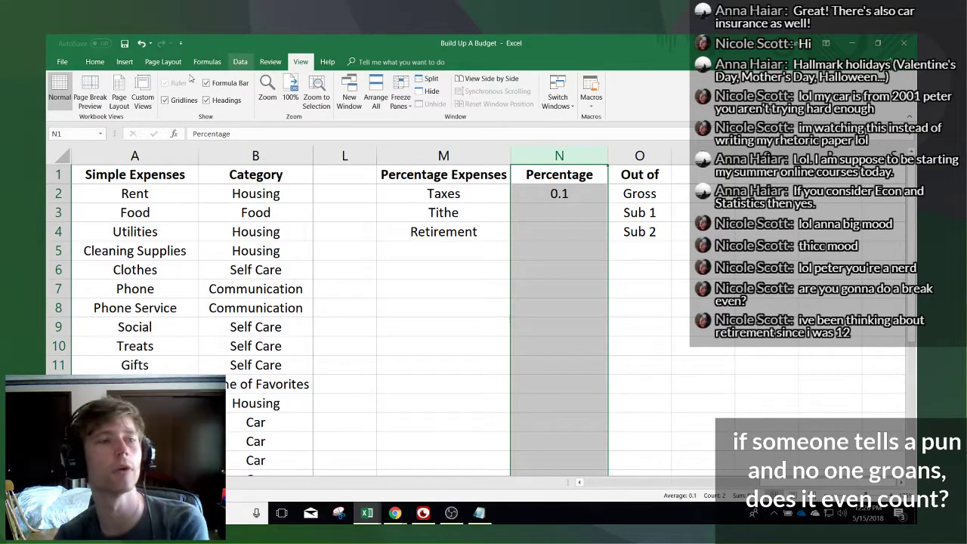
{"action": "left_click", "coordinate": [95, 61]}
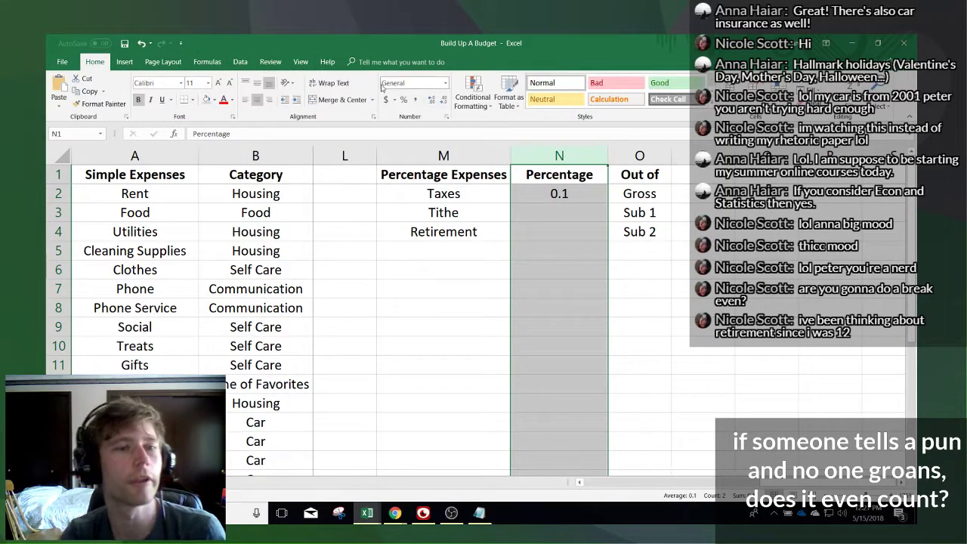
{"action": "left_click", "coordinate": [414, 83]}
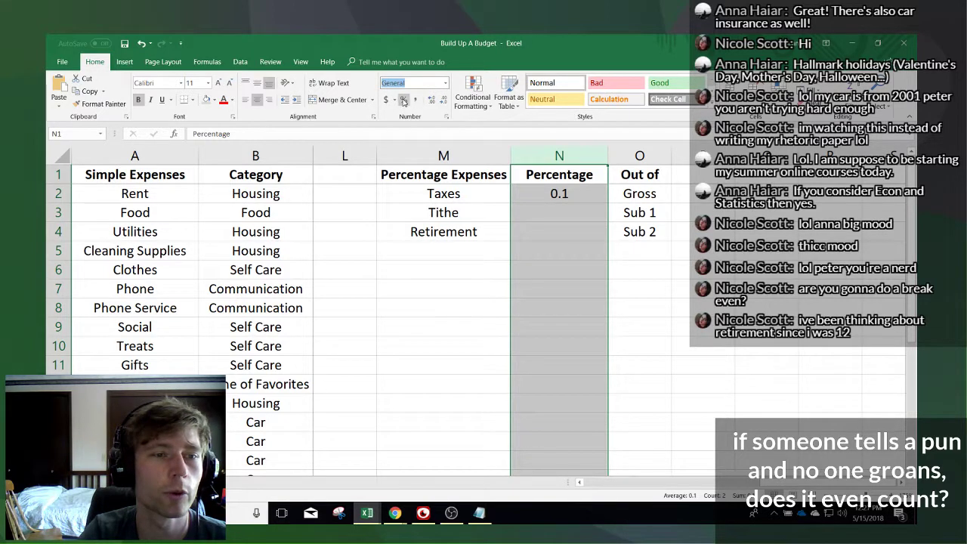
{"action": "left_click", "coordinate": [405, 101]}
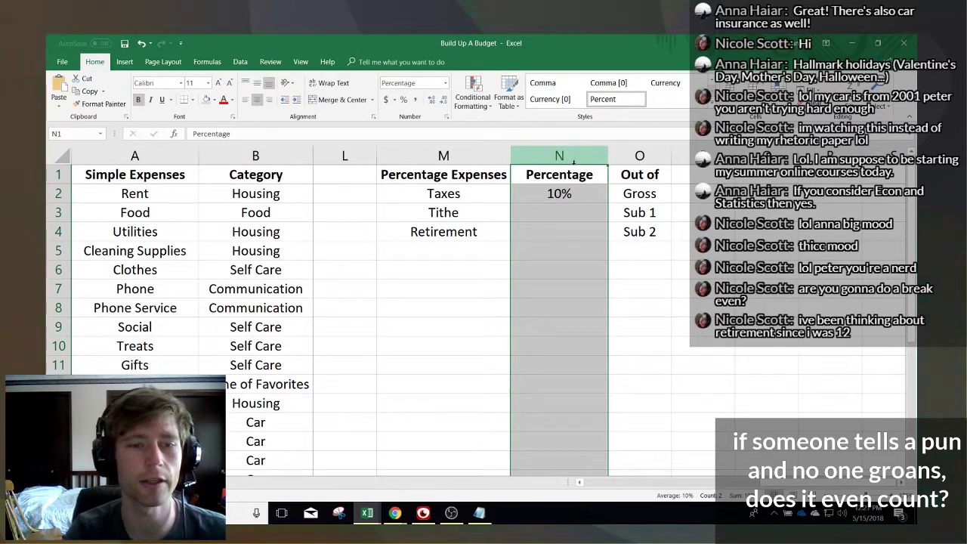
{"action": "double_click", "coordinate": [608, 154]}
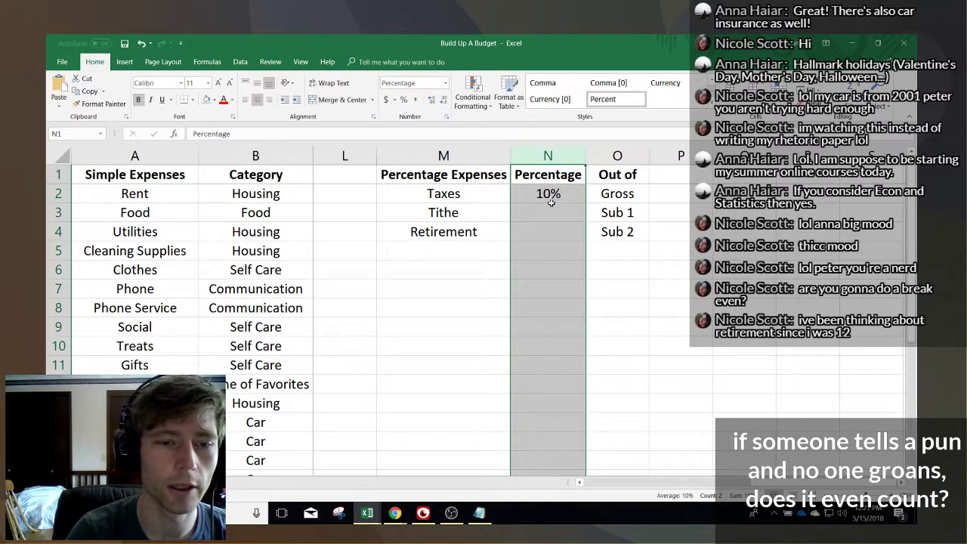
{"action": "left_click", "coordinate": [552, 207]}
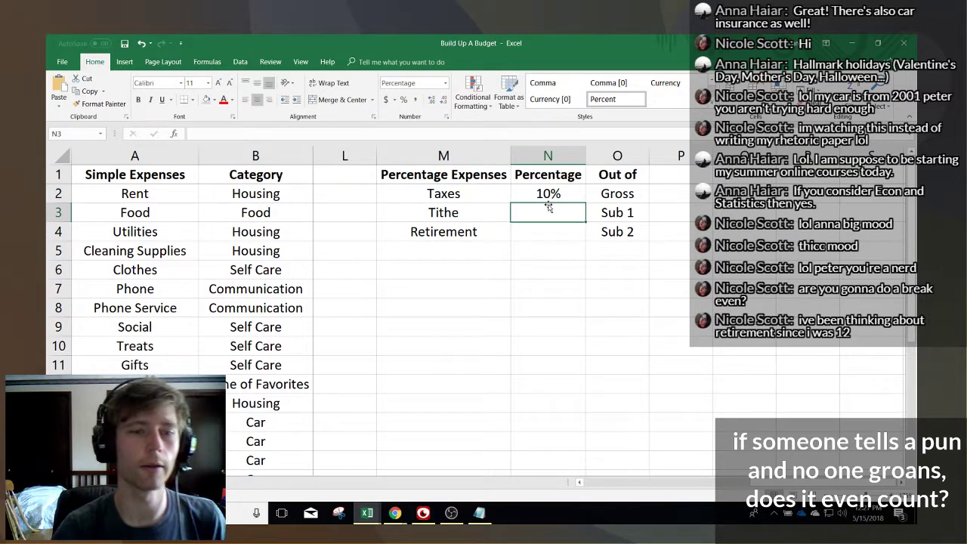
{"action": "key", "text": "Right"}
{"action": "key", "text": "Right"}
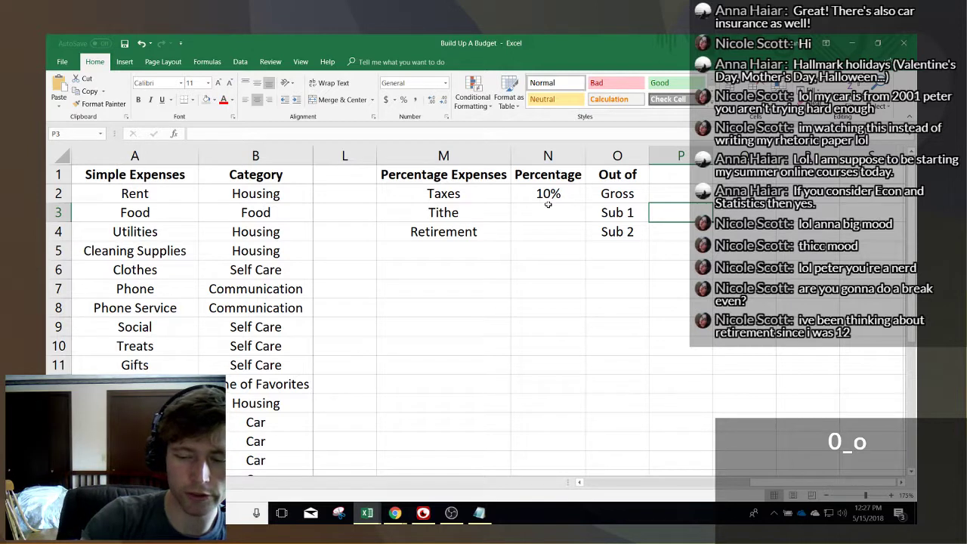
{"action": "type", "text": "."}
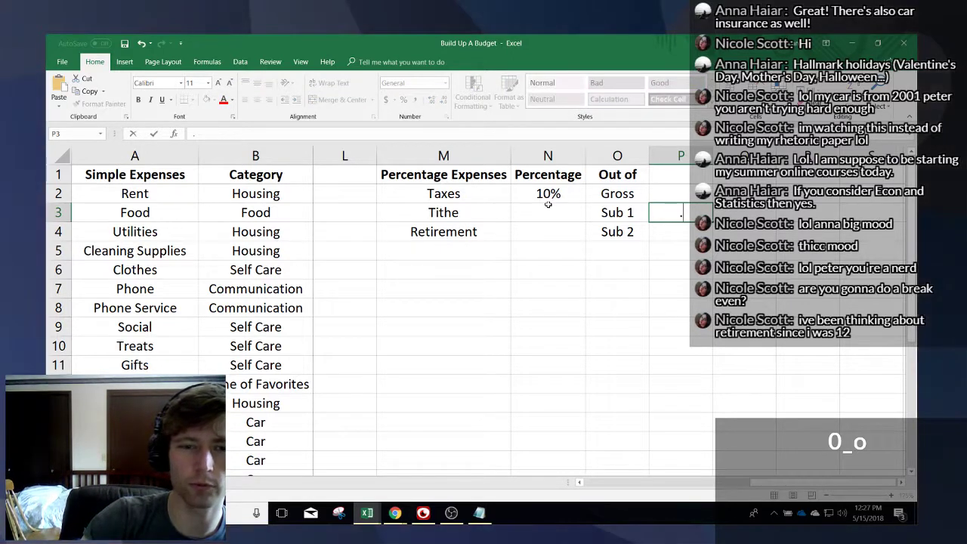
{"action": "type", "text": "10"}
{"action": "key", "text": "Return"}
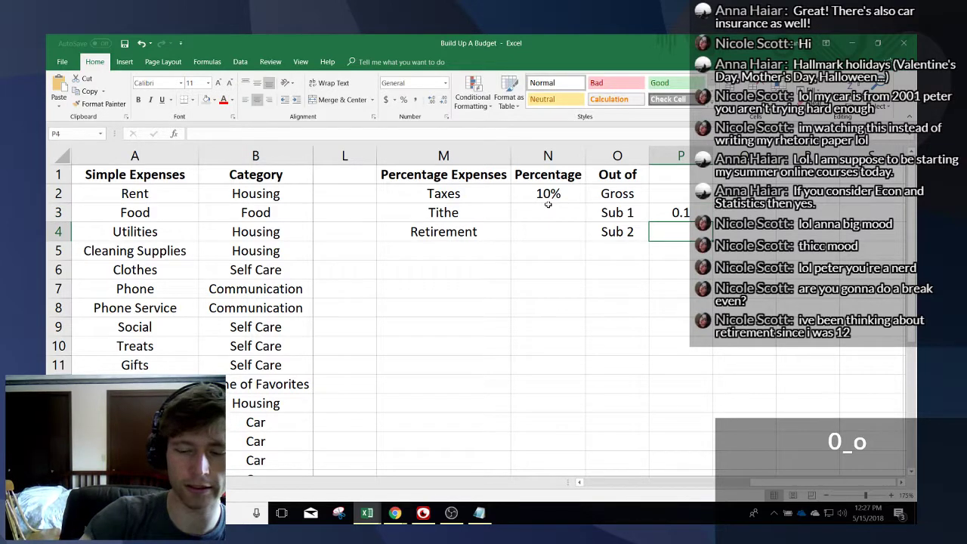
- Enter 10% as the Tithe percentage in N3 and clear the stray value in P3
{"action": "left_click", "coordinate": [548, 211]}
{"action": "type", "text": ".1"}
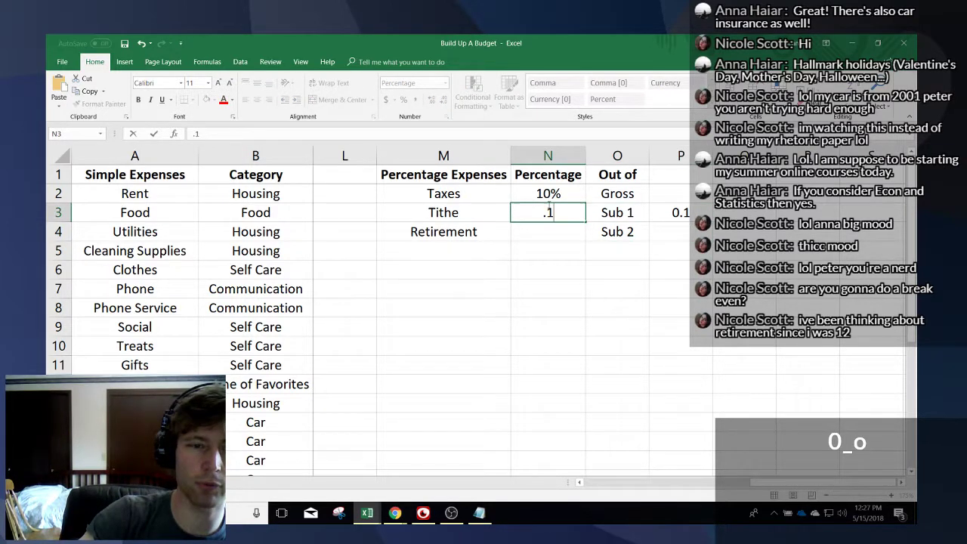
{"action": "key", "text": "Return"}
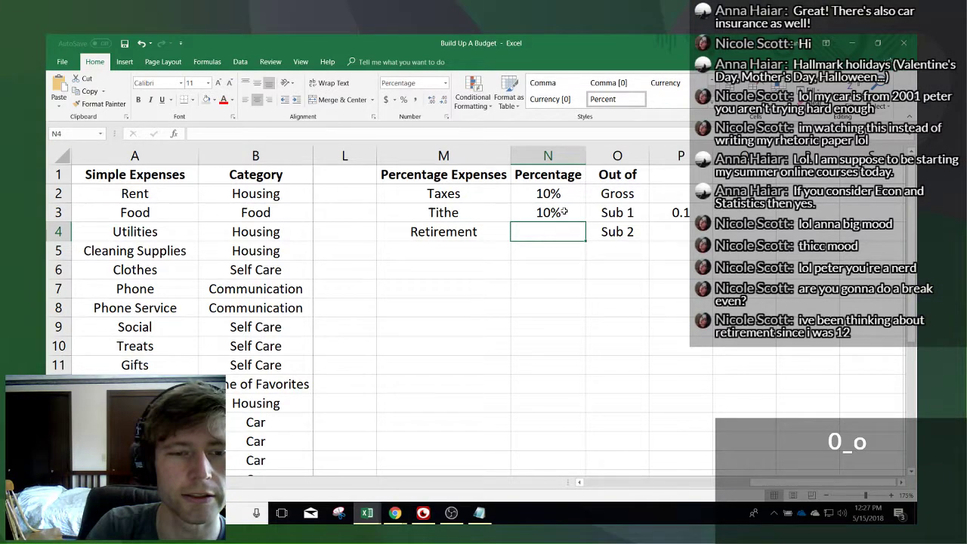
{"action": "left_click", "coordinate": [678, 214]}
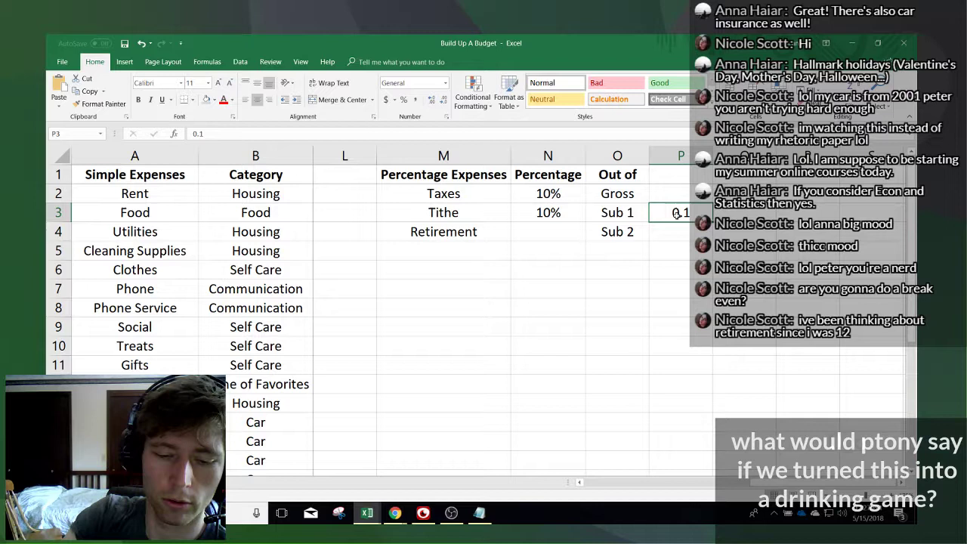
- Enter 10% as the Retirement percentage in N4 and clear the stray entry below it in N5
{"action": "key", "text": "Left"}
{"action": "key", "text": "Left"}
{"action": "key", "text": "Down"}
{"action": "type", "text": ".1"}
{"action": "key", "text": "Return"}
{"action": "type", "text": "1"}
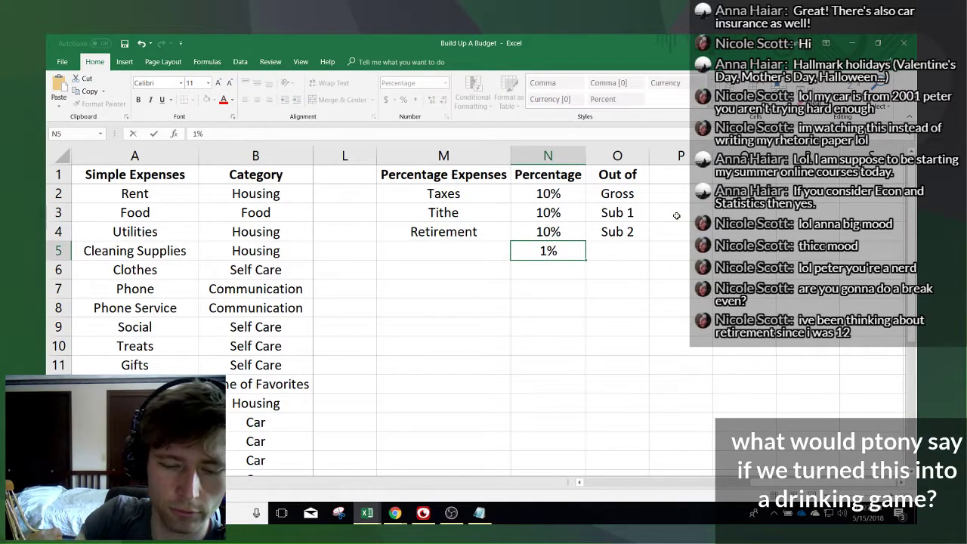
{"action": "key", "text": "BackSpace"}
{"action": "key", "text": "Up"}
{"action": "key", "text": "Down"}
{"action": "key", "text": "Delete"}
{"action": "key", "text": "Up"}
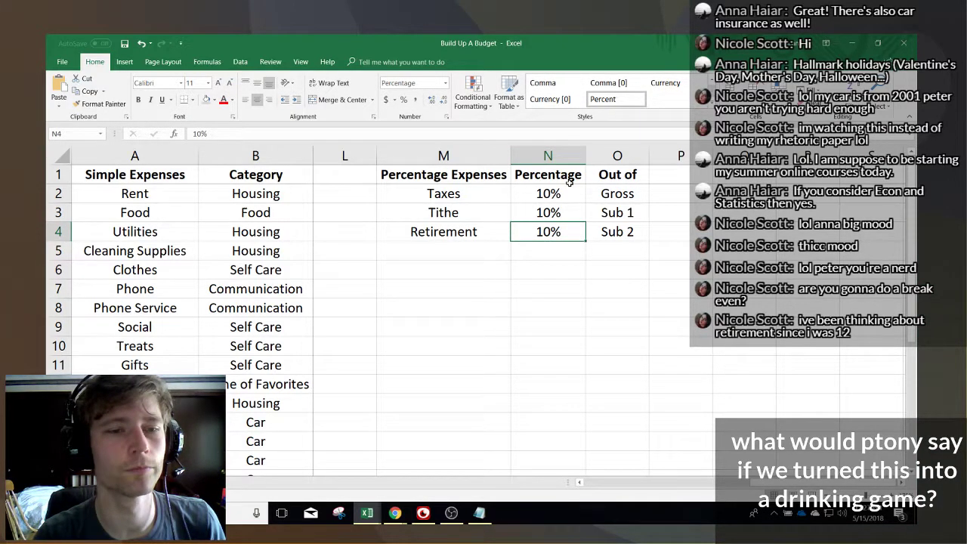
- Insert two empty columns between the Percentage and Out of columns
{"action": "left_click_drag", "start_coordinate": [617, 155], "coordinate": [681, 155]}
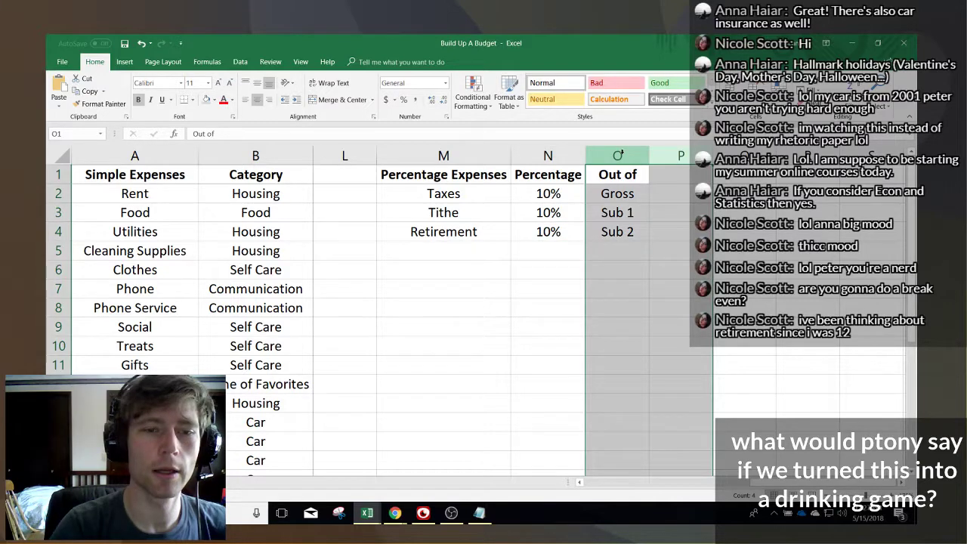
{"action": "key", "text": "ctrl+shift+plus"}
{"action": "left_click", "coordinate": [565, 156]}
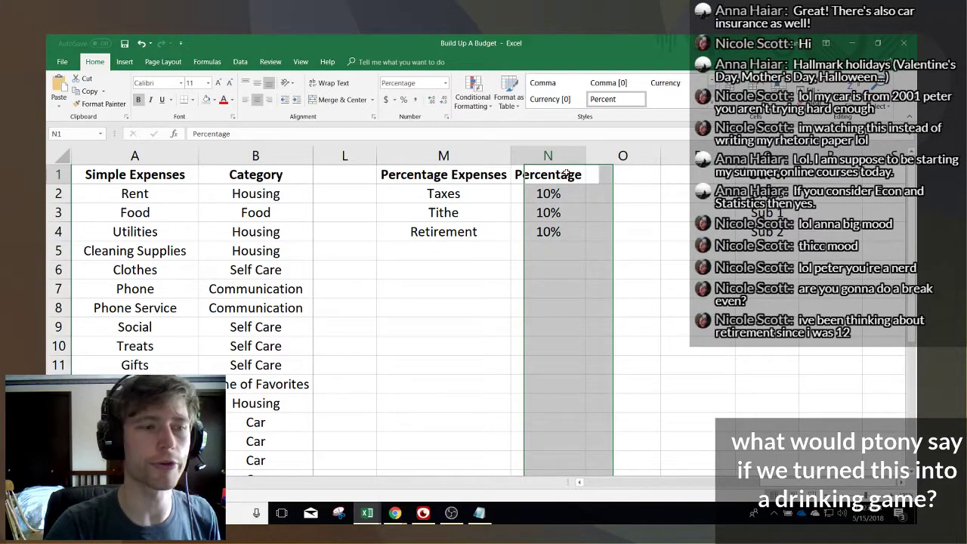
- Extend the Percentage header in N1 so that it starts with "Percentage if Not Losing"
{"action": "left_click", "coordinate": [565, 174]}
{"action": "left_click", "coordinate": [338, 133]}
{"action": "type", "text": "if"}
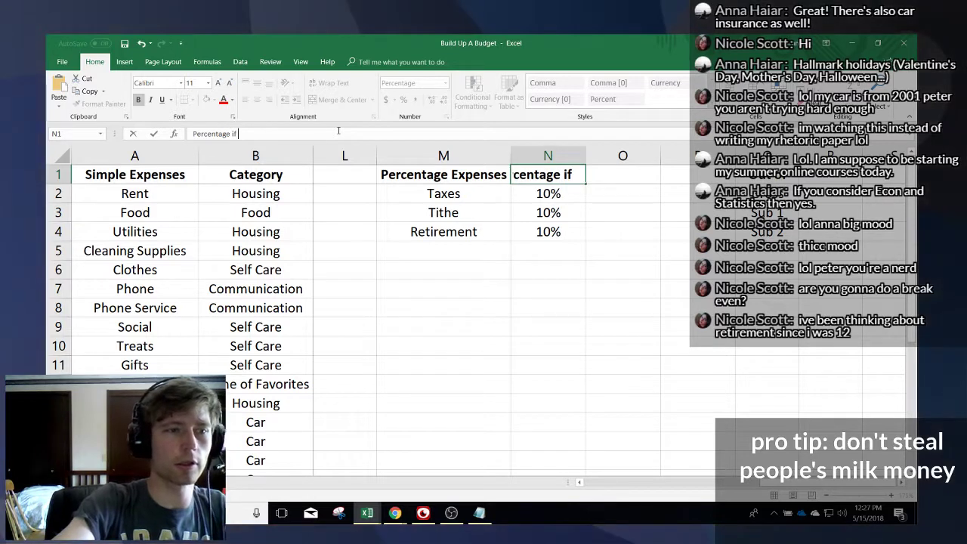
{"action": "type", "text": " Not"}
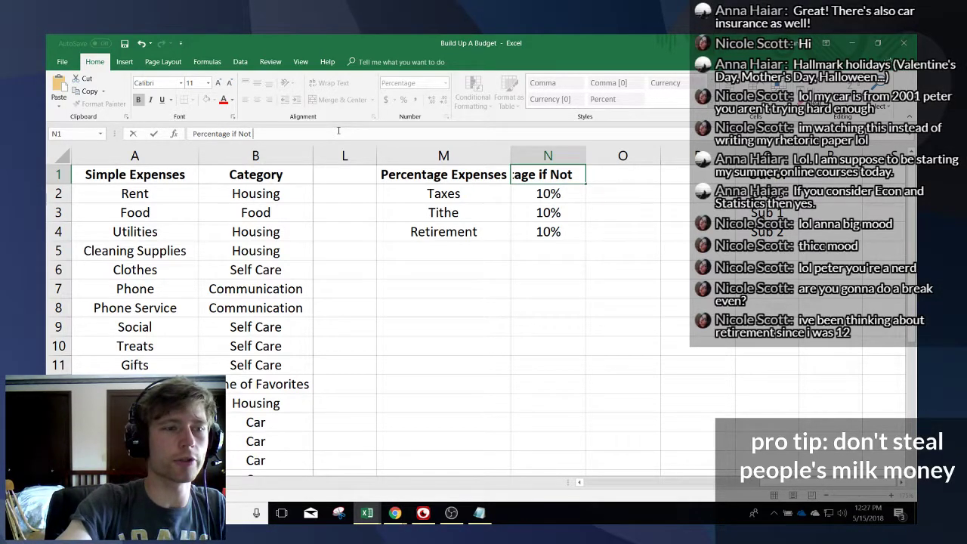
{"action": "type", "text": " Losing"}
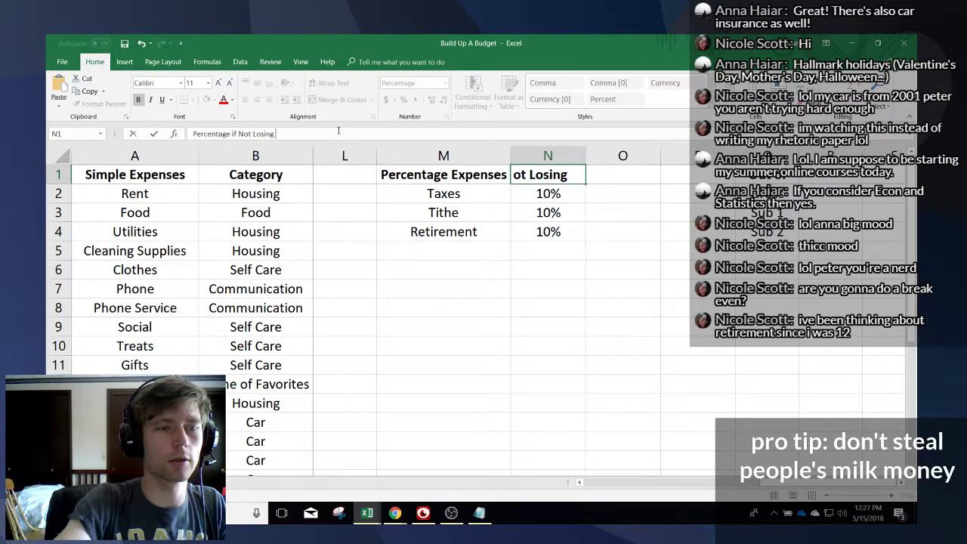
{"action": "key", "text": "Tab"}
- Head the two new columns "Percentage if Healthy at Home" in O1 and "Percentage if In Apartment" in P1
{"action": "type", "text": "Percentage if"}
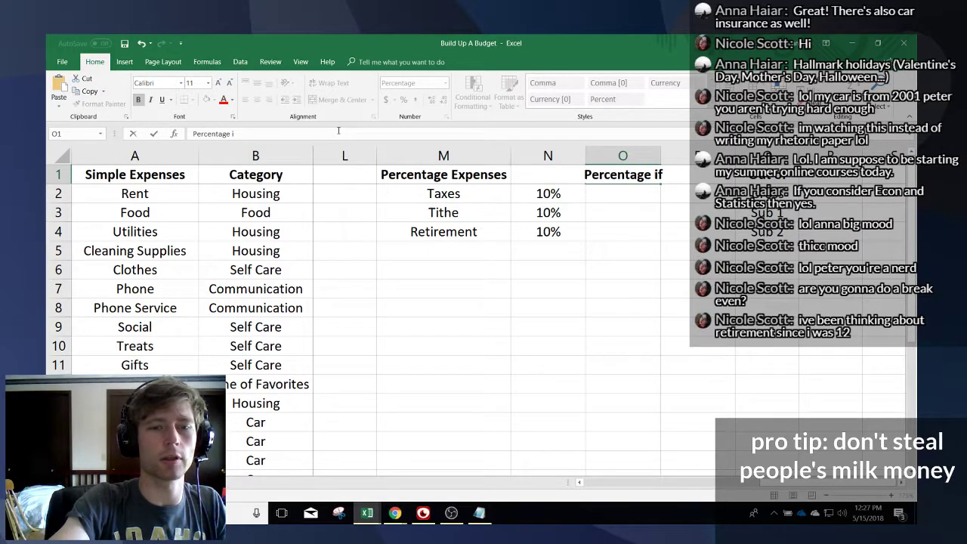
{"action": "type", "text": " Healthy at Home"}
{"action": "key", "text": "Tab"}
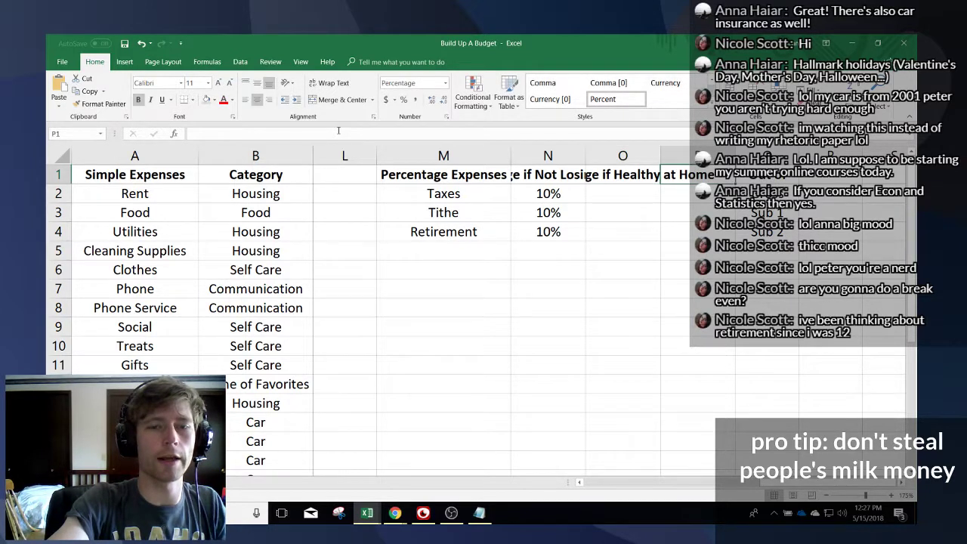
{"action": "type", "text": "Percentag"}
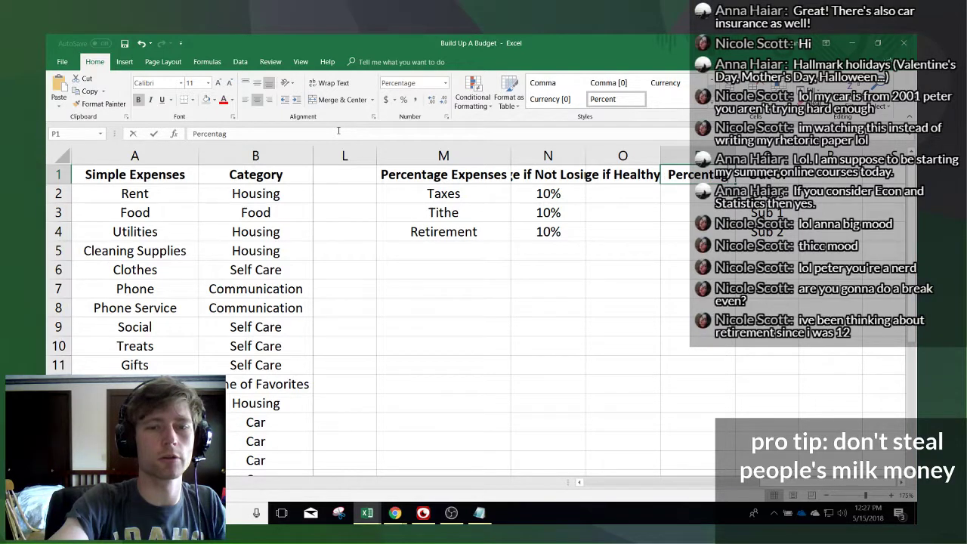
{"action": "type", "text": "e if In"}
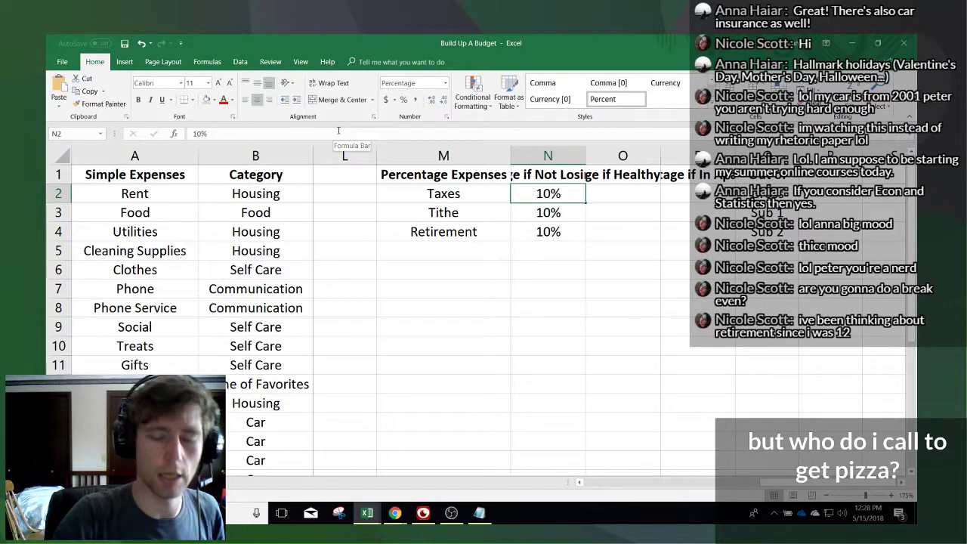
- Enter 10% for both Taxes and Tithe in columns O and P
{"action": "key", "text": "Right"}
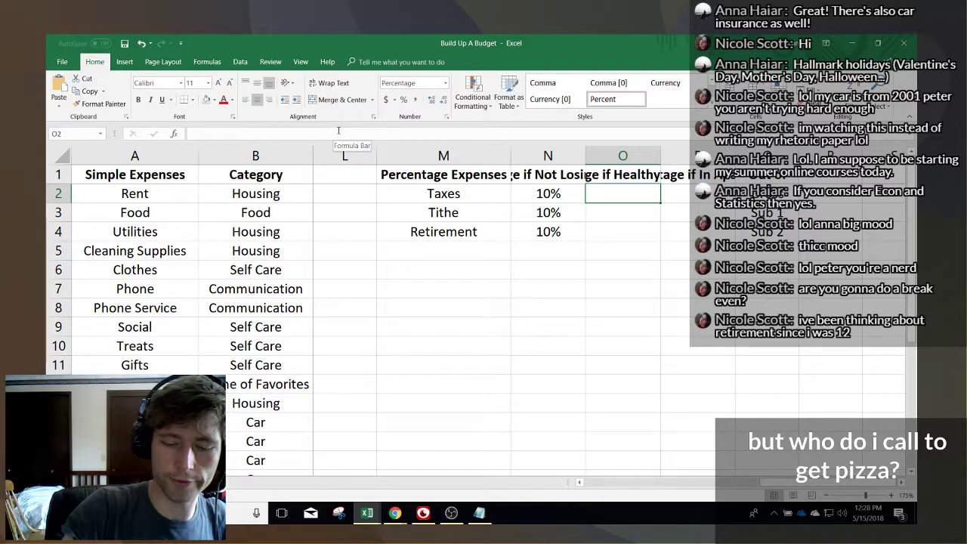
{"action": "type", "text": "10%"}
{"action": "key", "text": "Return"}
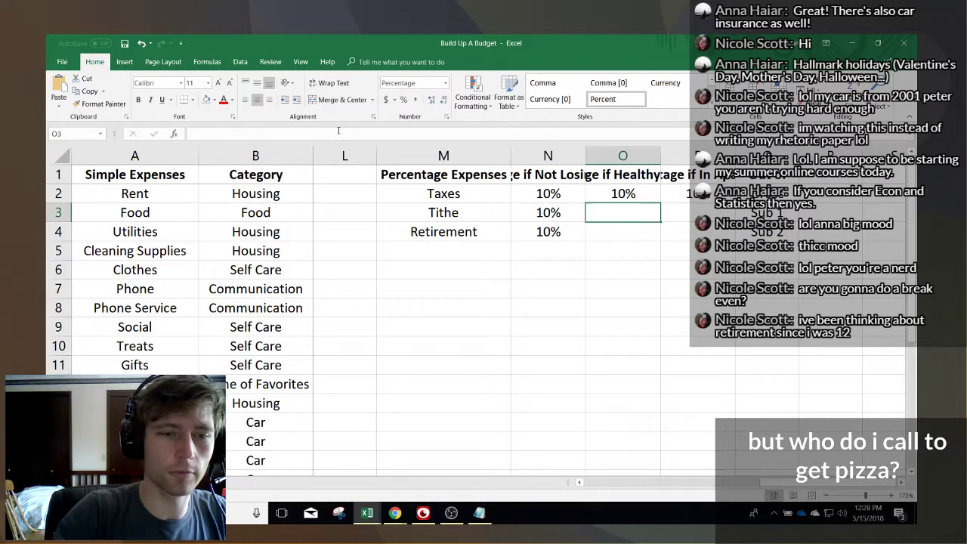
{"action": "type", "text": "10%"}
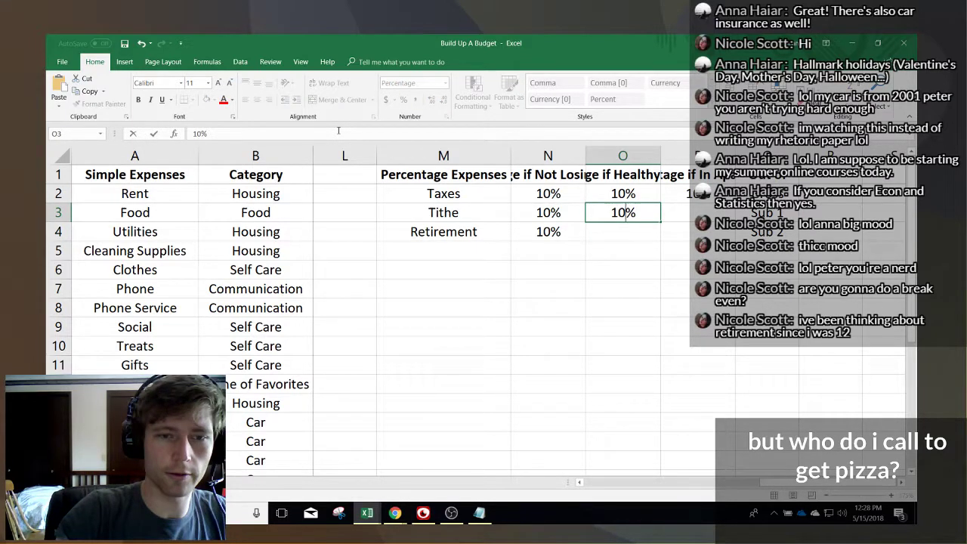
{"action": "key", "text": "Return"}
- Set the Retirement percentages in row 4 to 0% in N4 and 7% in both O4 and P4
{"action": "key", "text": "Left"}
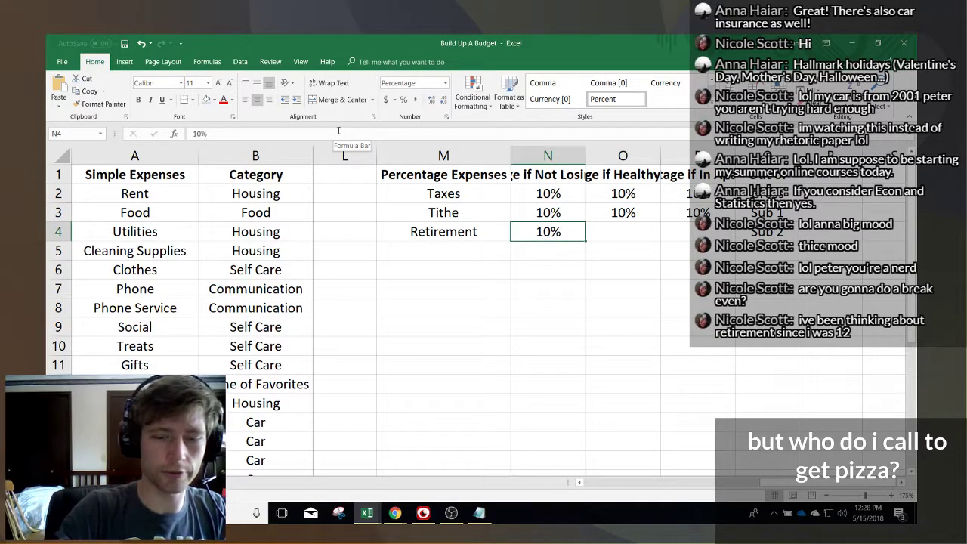
{"action": "type", "text": "0"}
{"action": "key", "text": "Right"}
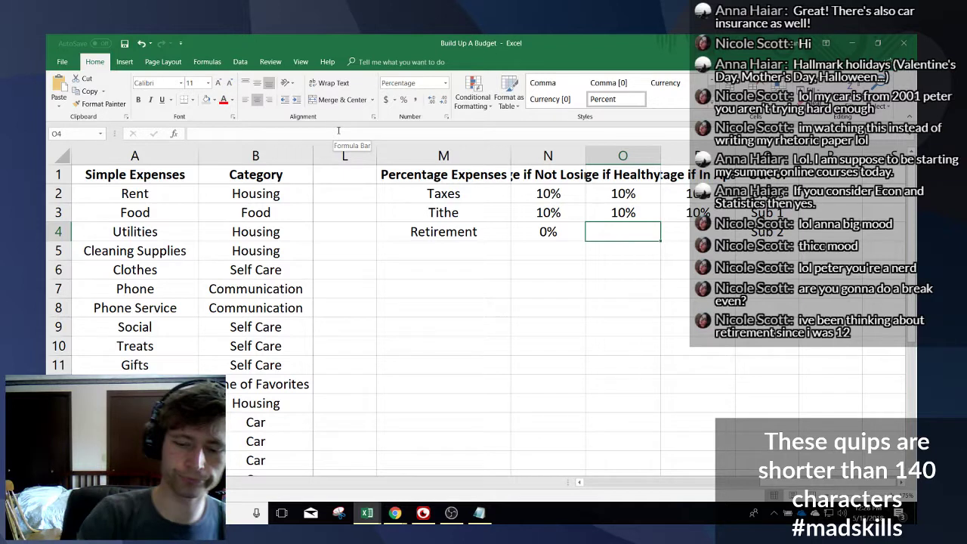
{"action": "type", "text": "10"}
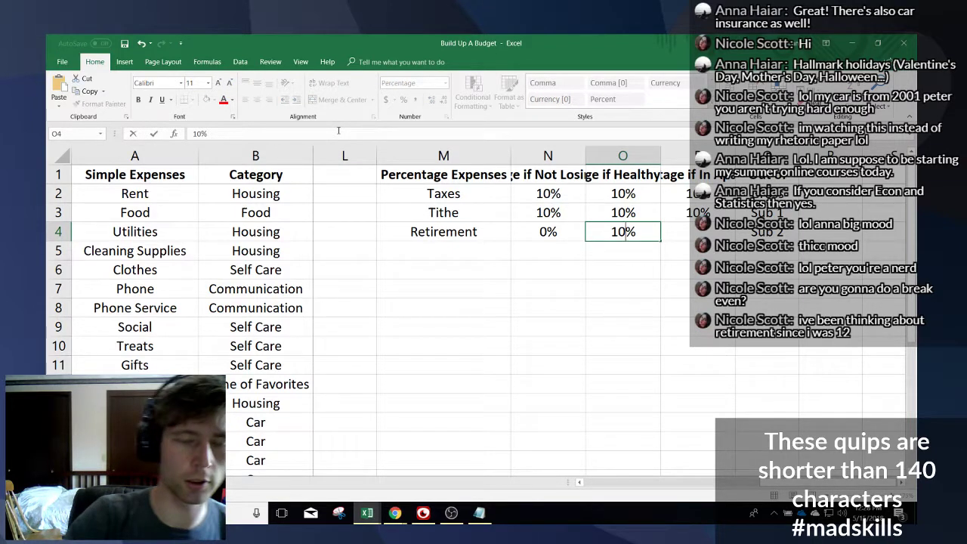
{"action": "key", "text": "BackSpace"}
{"action": "key", "text": "BackSpace"}
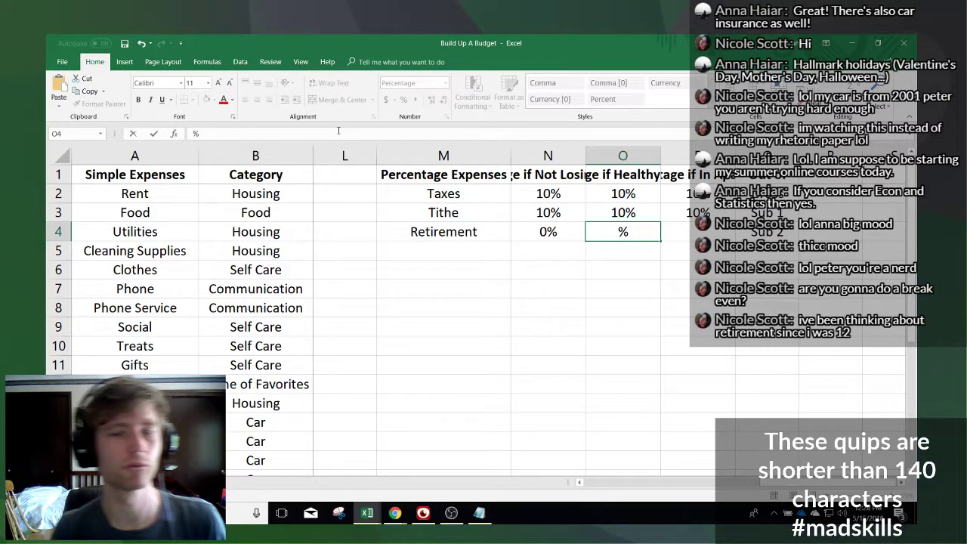
{"action": "type", "text": "7"}
{"action": "key", "text": "Tab"}
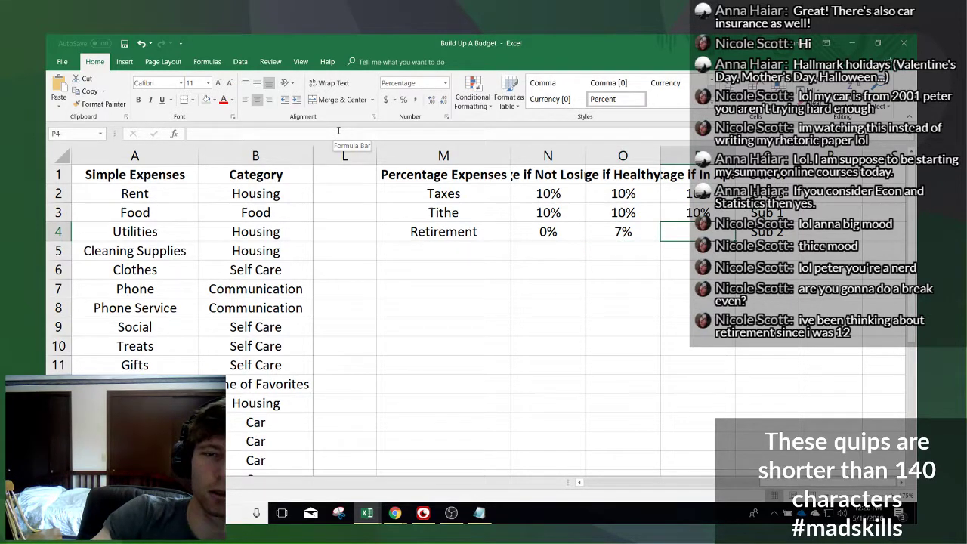
{"action": "key", "text": "Return"}
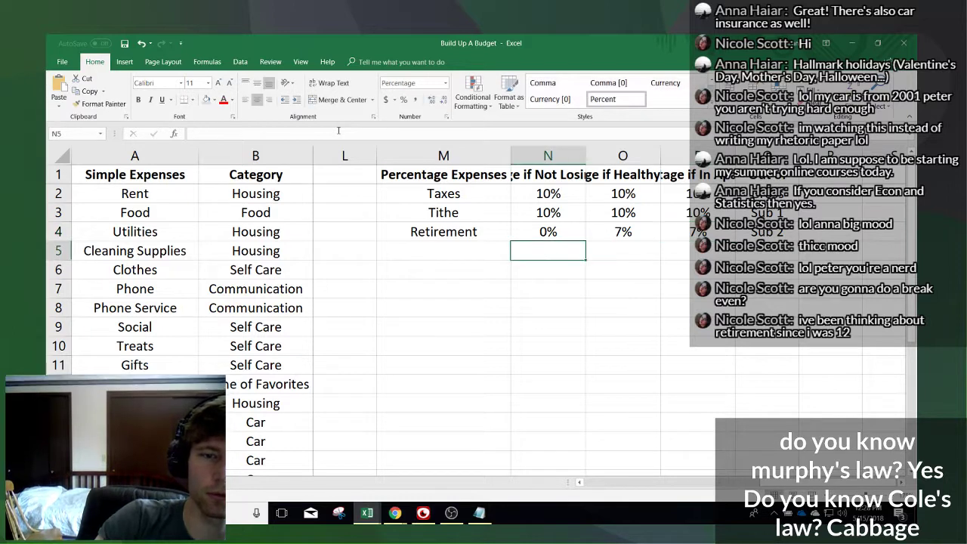
- Set the Retirement percentage for the In Apartment scenario in P4 to 10%
{"action": "key", "text": "Up"}
{"action": "key", "text": "Right"}
{"action": "key", "text": "Right"}
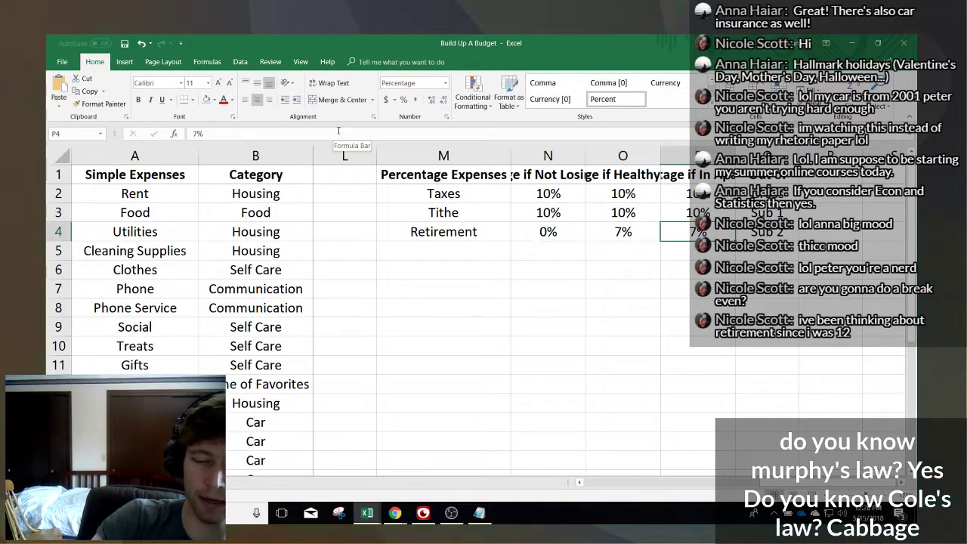
{"action": "type", "text": "1"}
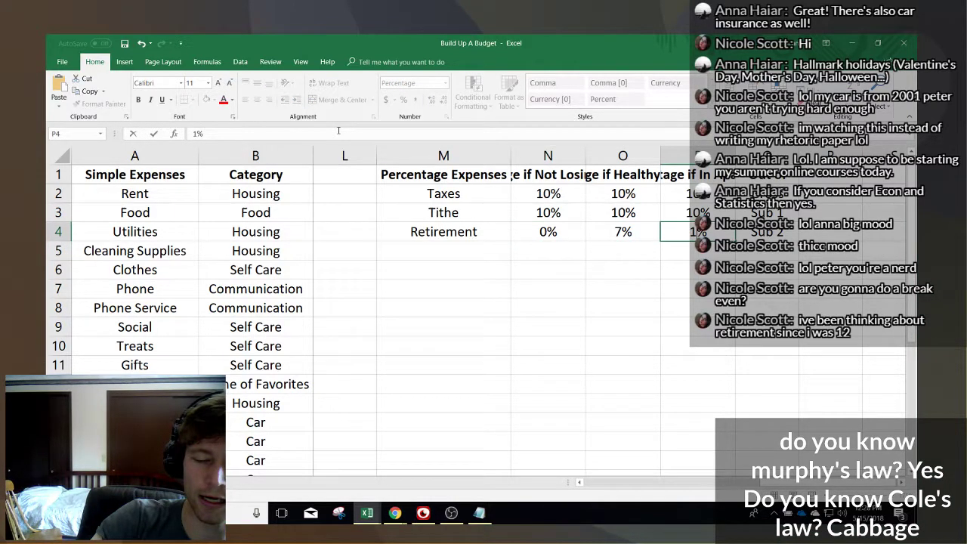
{"action": "type", "text": "0"}
{"action": "key", "text": "Return"}
{"action": "key", "text": "Up"}
{"action": "key", "text": "Up"}
{"action": "key", "text": "Up"}
{"action": "key", "text": "shift+Down"}
{"action": "left_click_drag", "start_coordinate": [698, 213], "coordinate": [699, 232]}
{"action": "left_click", "coordinate": [698, 269]}
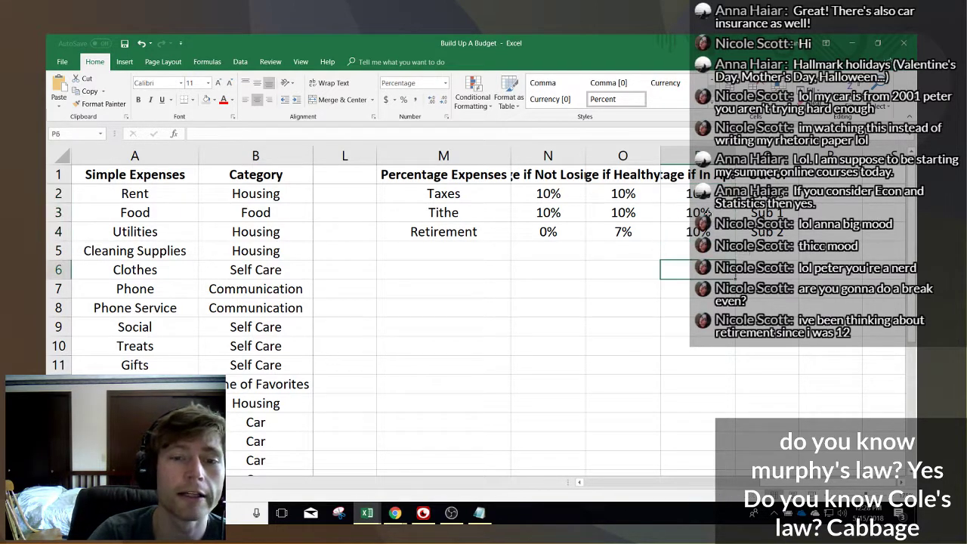
{"action": "left_click", "coordinate": [697, 194]}
{"action": "left_click", "coordinate": [697, 232]}
{"action": "left_click", "coordinate": [696, 194]}
{"action": "left_click", "coordinate": [697, 251]}
{"action": "left_click", "coordinate": [697, 194]}
{"action": "key", "text": "Down"}
{"action": "key", "text": "Down"}
{"action": "key", "text": "Up"}
{"action": "key", "text": "Up"}
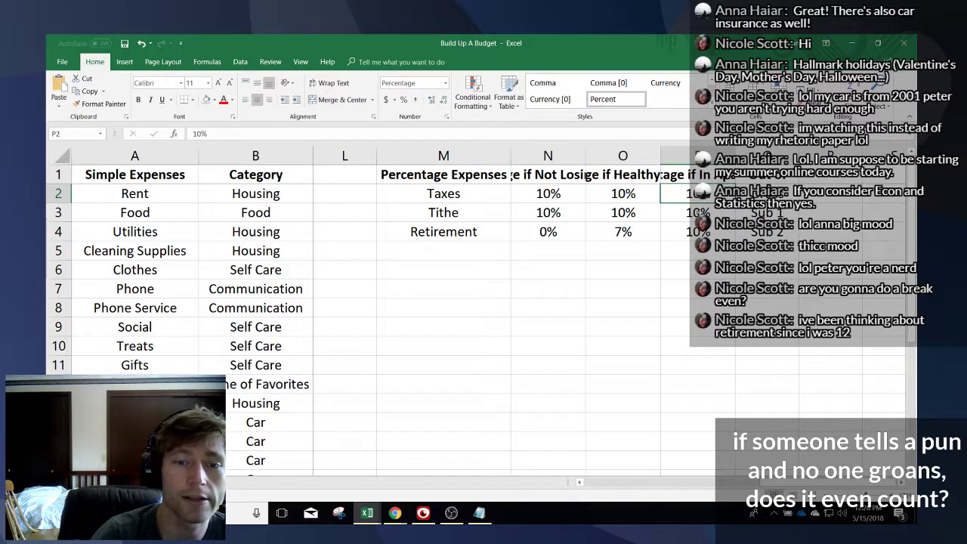
{"action": "left_click", "coordinate": [701, 213]}
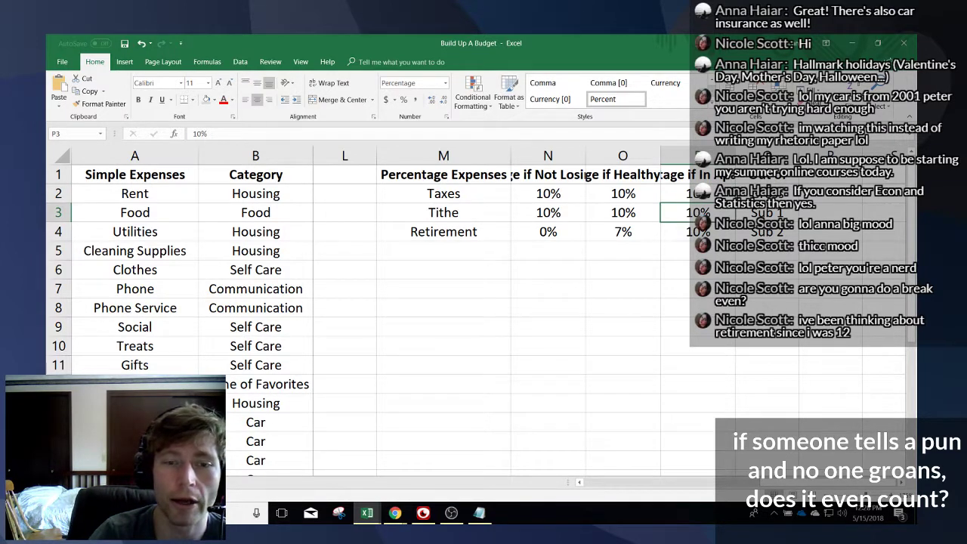
{"action": "left_click", "coordinate": [707, 234]}
{"action": "left_click", "coordinate": [713, 212]}
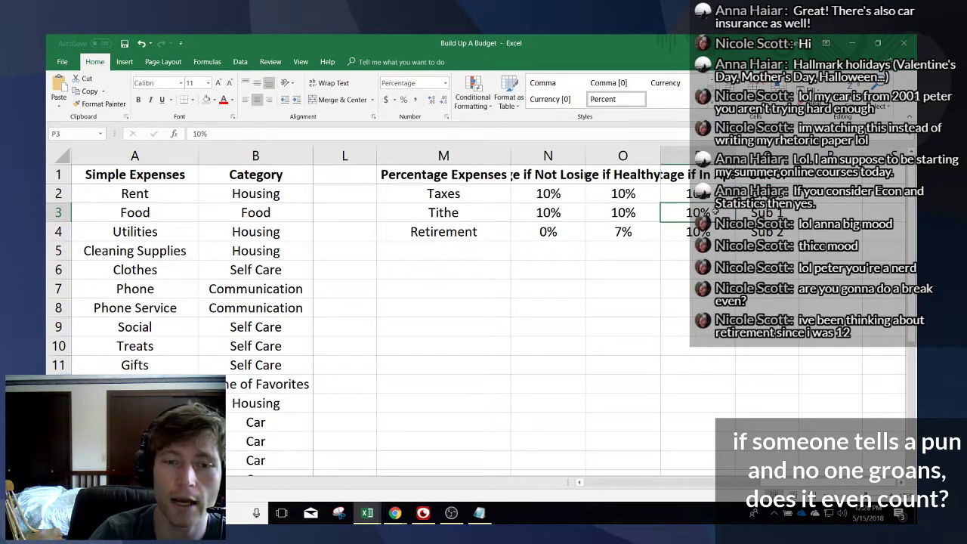
{"action": "left_click", "coordinate": [671, 194]}
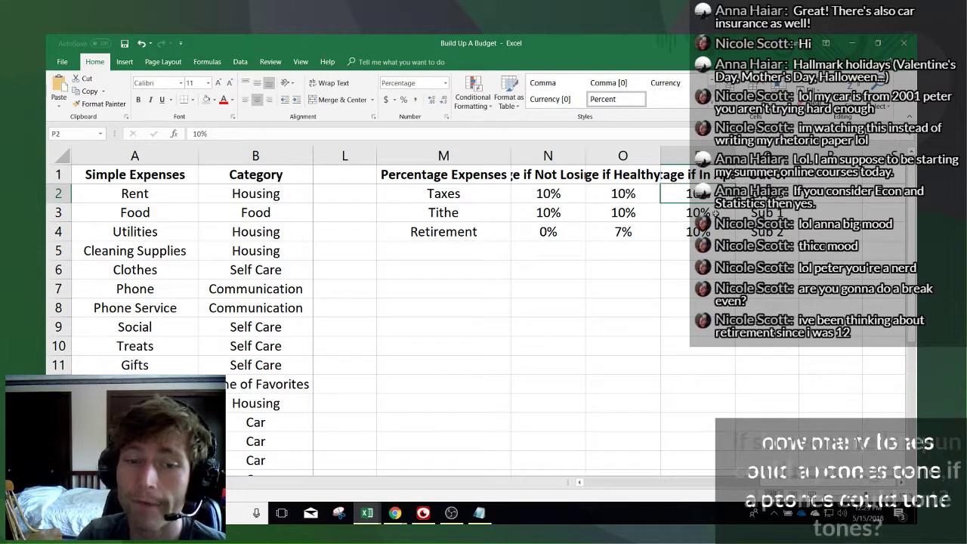
{"action": "left_click", "coordinate": [727, 215]}
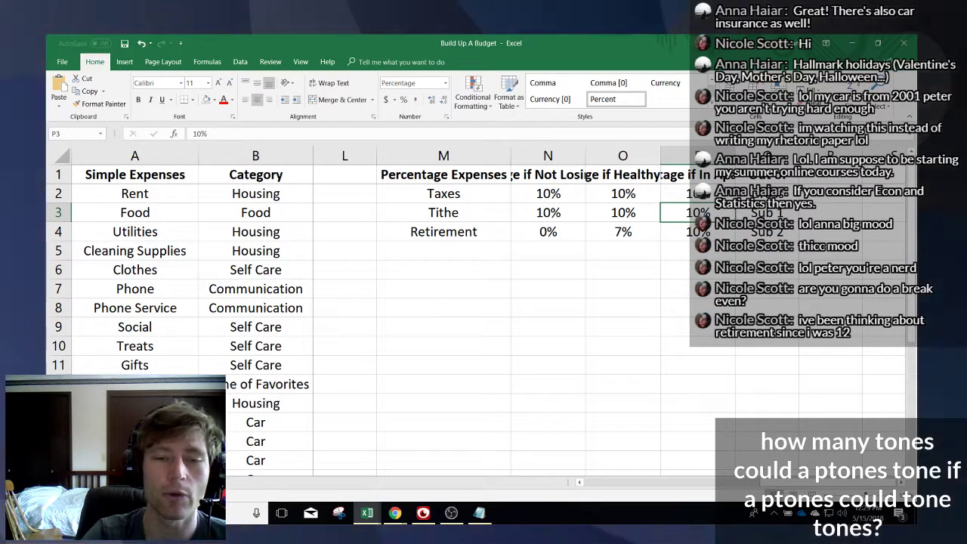
{"action": "left_click", "coordinate": [712, 233]}
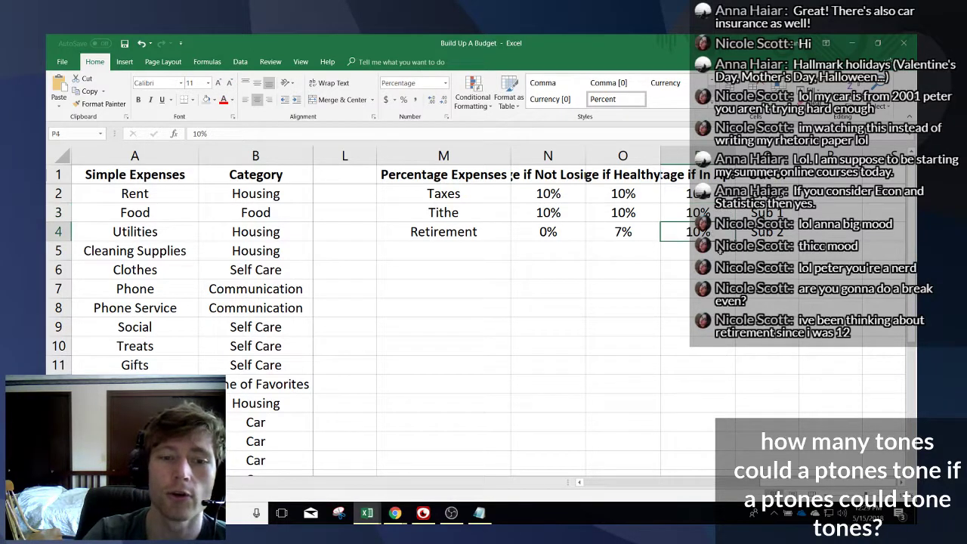
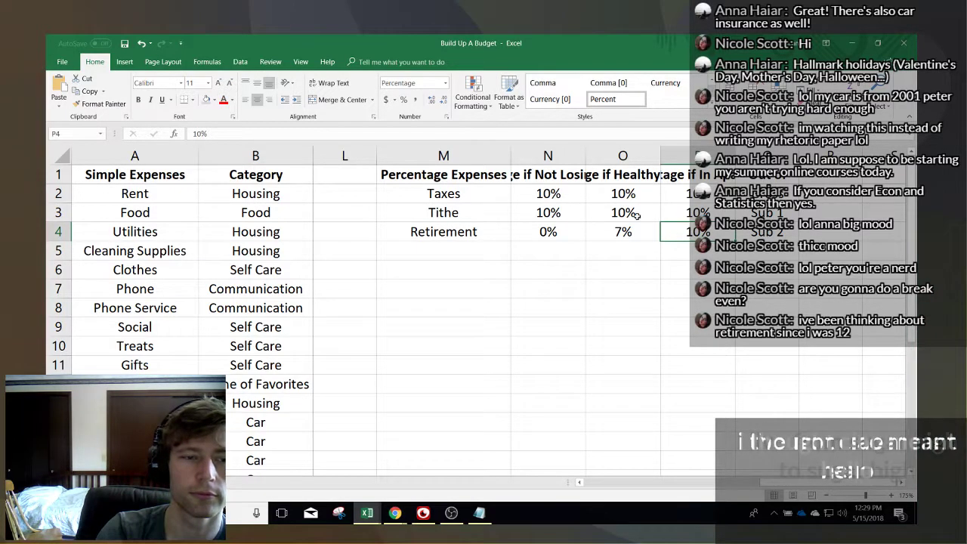
- Fit the widths of columns N through P to their full percentage headers
{"action": "left_click", "coordinate": [883, 157]}
{"action": "left_click", "coordinate": [880, 180]}
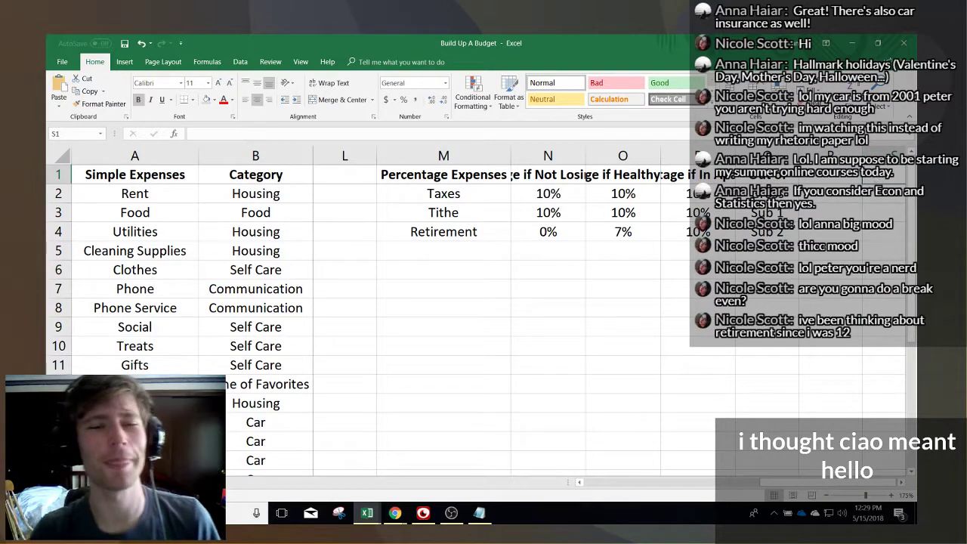
{"action": "left_click_drag", "start_coordinate": [698, 156], "coordinate": [561, 152]}
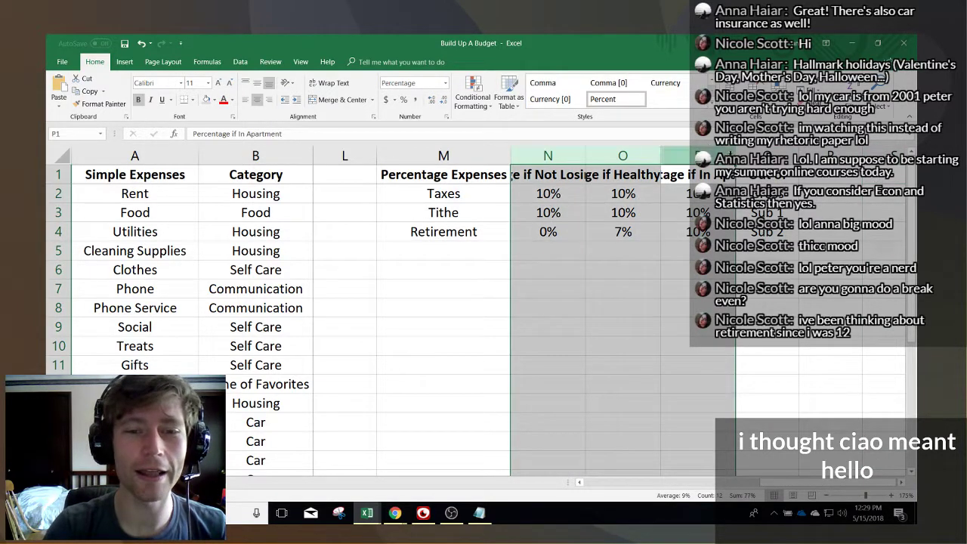
{"action": "double_click", "coordinate": [736, 155]}
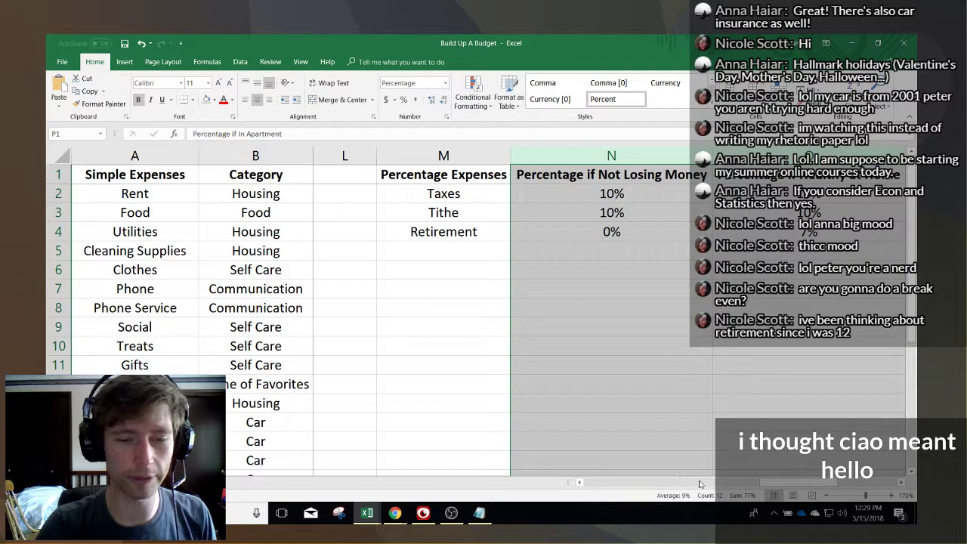
- Enter the header "Gross Equivalent" in R1, beside the Out of column
{"action": "left_click", "coordinate": [782, 481]}
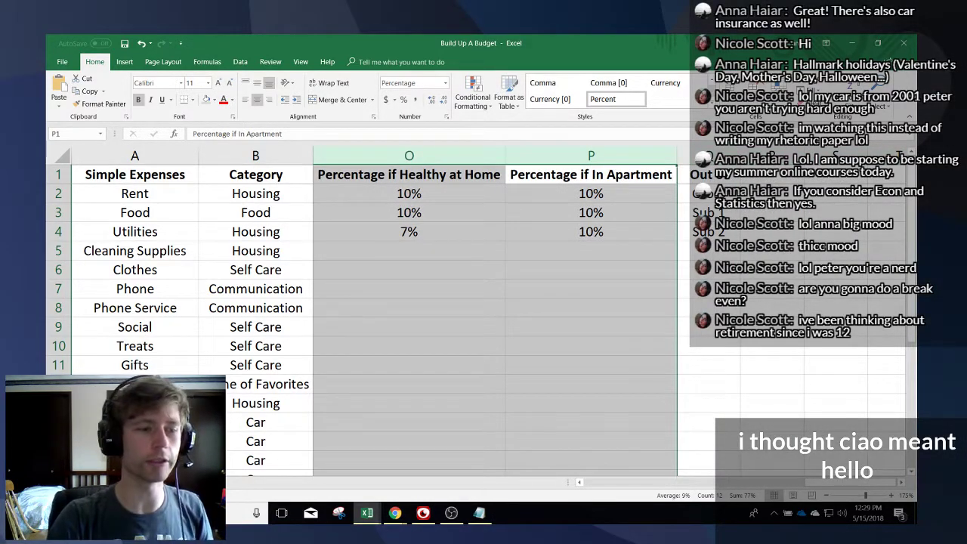
{"action": "mouse_move", "coordinate": [832, 486]}
{"action": "left_mouse_down"}
{"action": "mouse_move", "coordinate": [763, 472]}
{"action": "mouse_move", "coordinate": [822, 473]}
{"action": "left_mouse_up"}
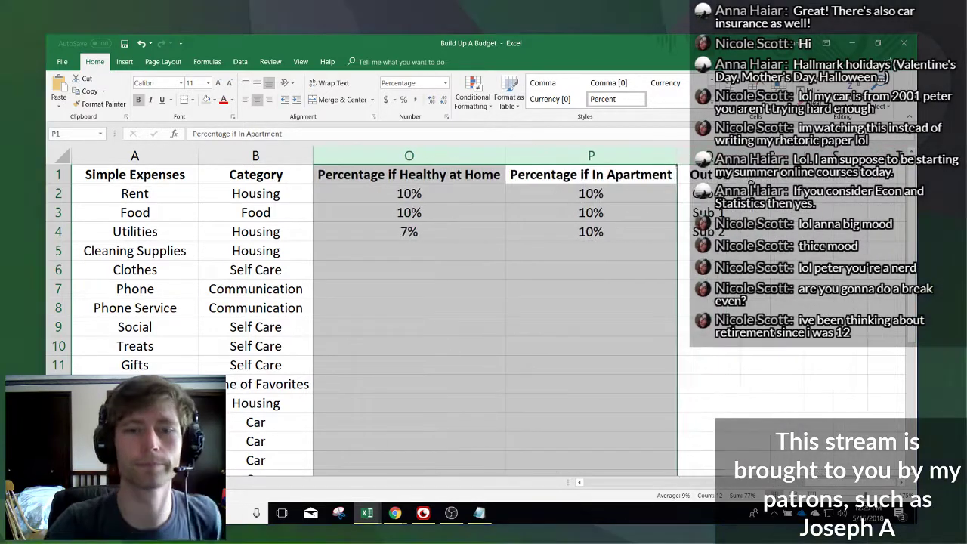
{"action": "left_click", "coordinate": [773, 156]}
{"action": "left_click", "coordinate": [773, 174]}
{"action": "type", "text": "Gross Equivale"}
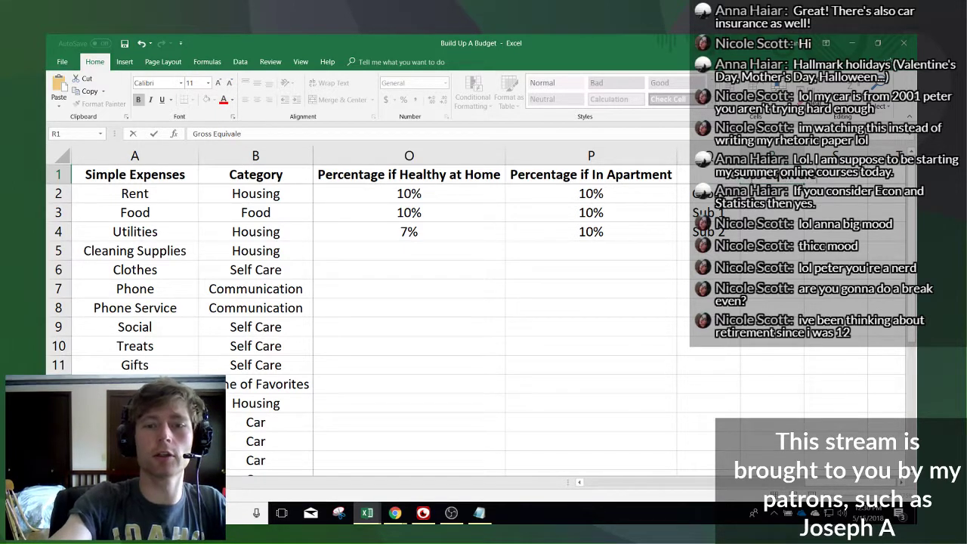
{"action": "key", "text": "Return"}
- Fit column R to the width of its Gross Equivalent header and fill the whole column with grey
{"action": "left_click", "coordinate": [601, 210]}
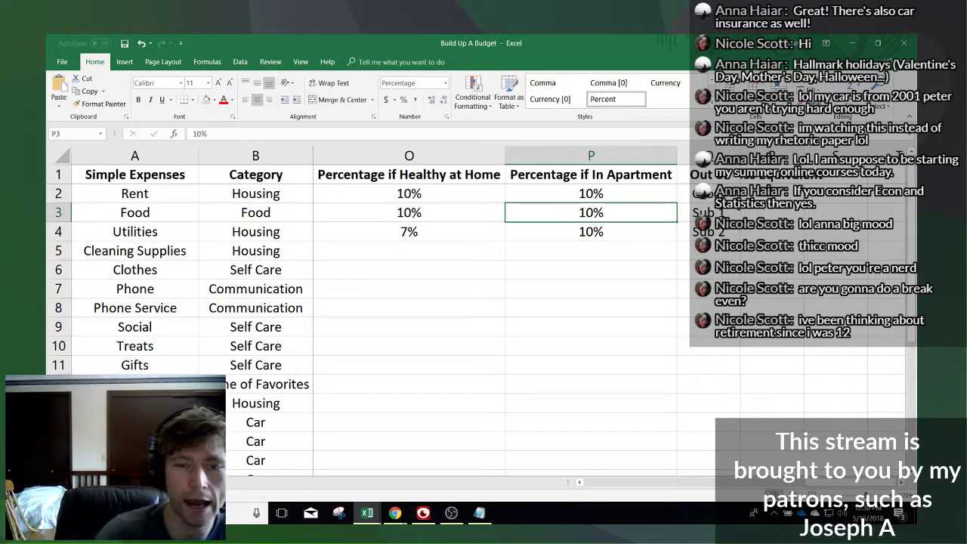
{"action": "key", "text": "Right"}
{"action": "left_click", "coordinate": [633, 229]}
{"action": "left_click", "coordinate": [706, 193]}
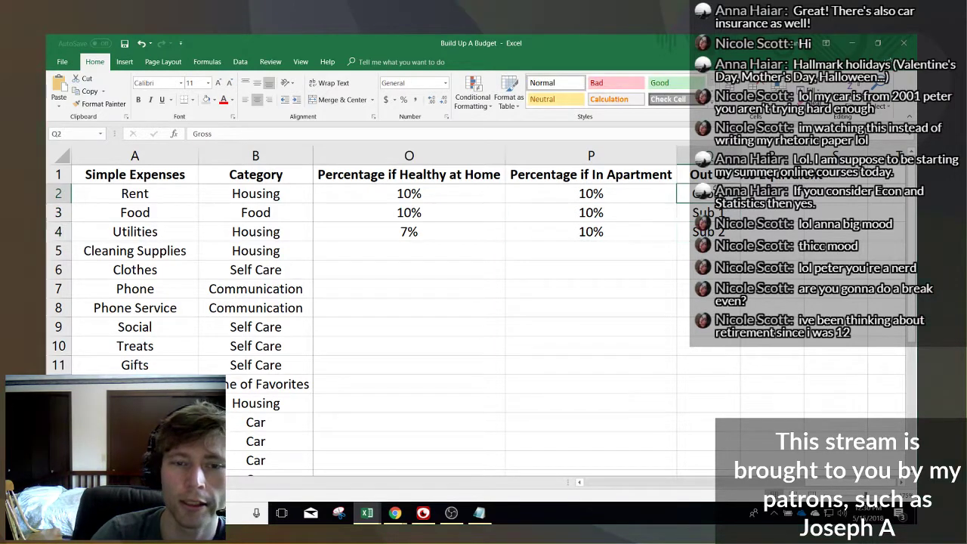
{"action": "double_click", "coordinate": [804, 155]}
{"action": "left_click", "coordinate": [782, 192]}
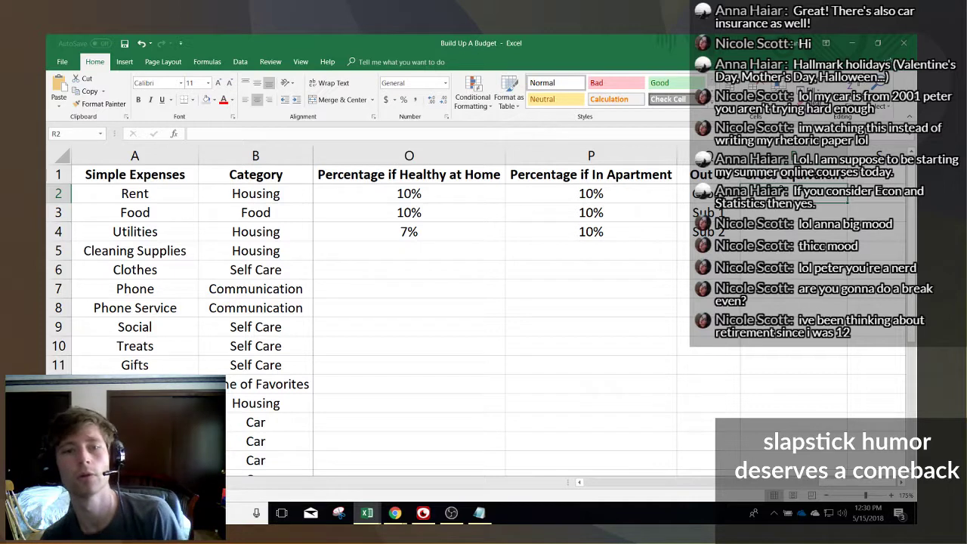
{"action": "left_click", "coordinate": [794, 154]}
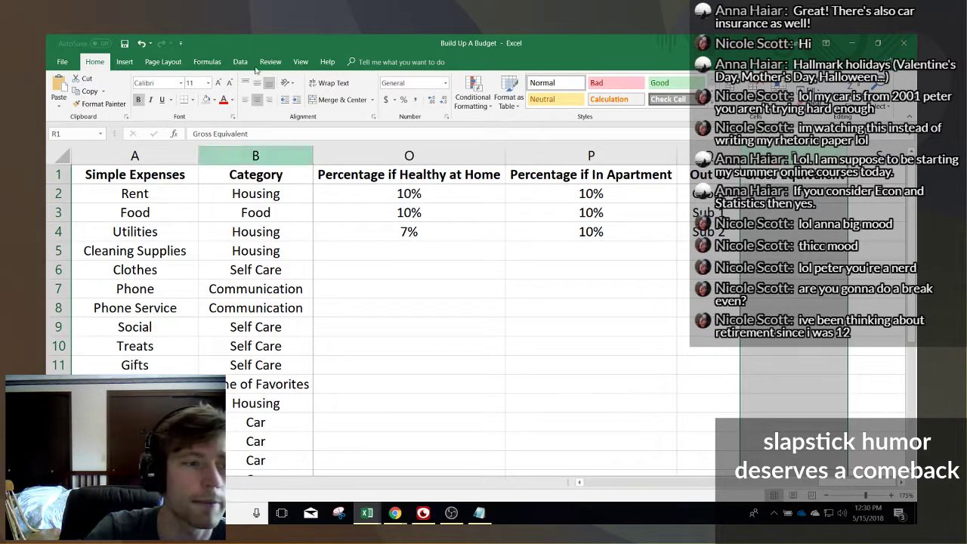
{"action": "left_click", "coordinate": [206, 101]}
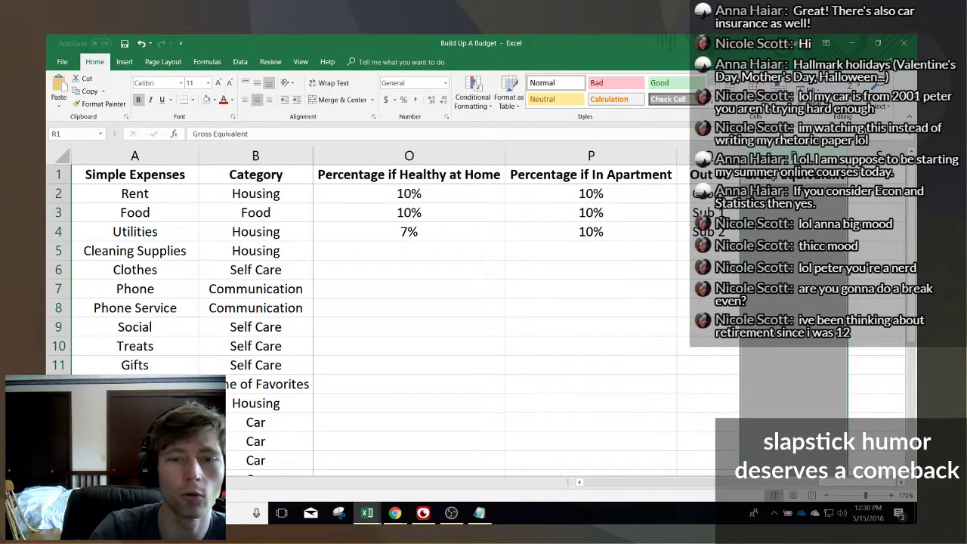
{"action": "left_click", "coordinate": [776, 176]}
{"action": "key", "text": "Down"}
{"action": "key", "text": "Down"}
{"action": "key", "text": "Down"}
{"action": "key", "text": "Up"}
{"action": "key", "text": "Up"}
{"action": "key", "text": "Down"}
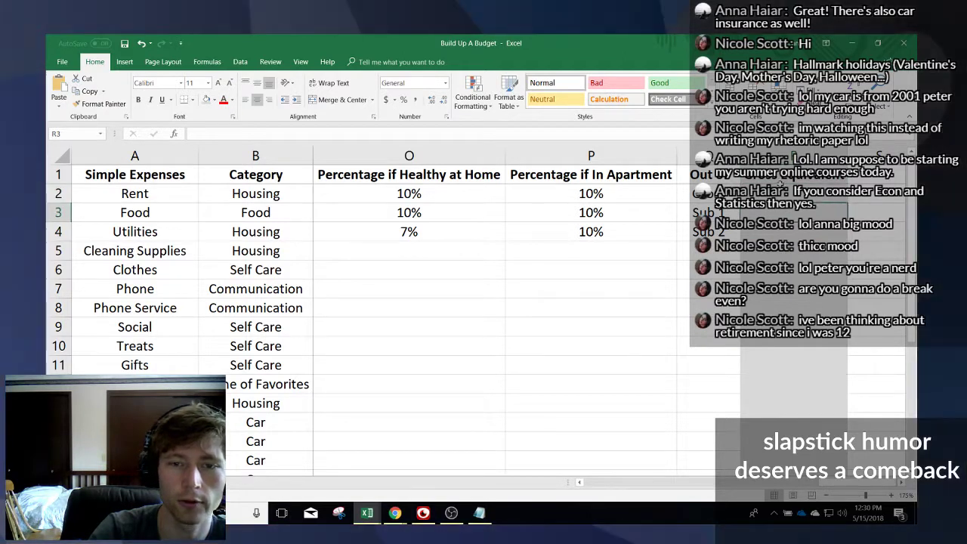
{"action": "left_click", "coordinate": [650, 213]}
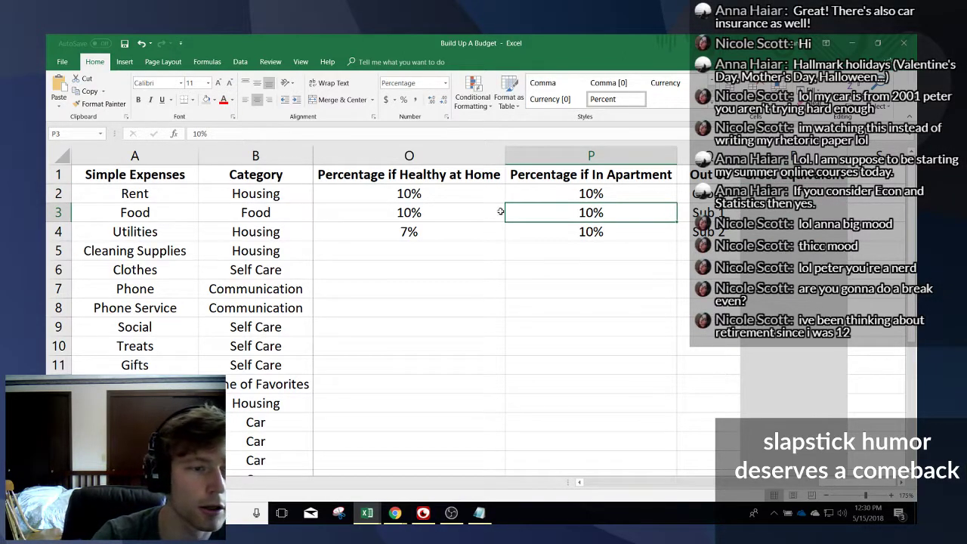
{"action": "left_click", "coordinate": [707, 214]}
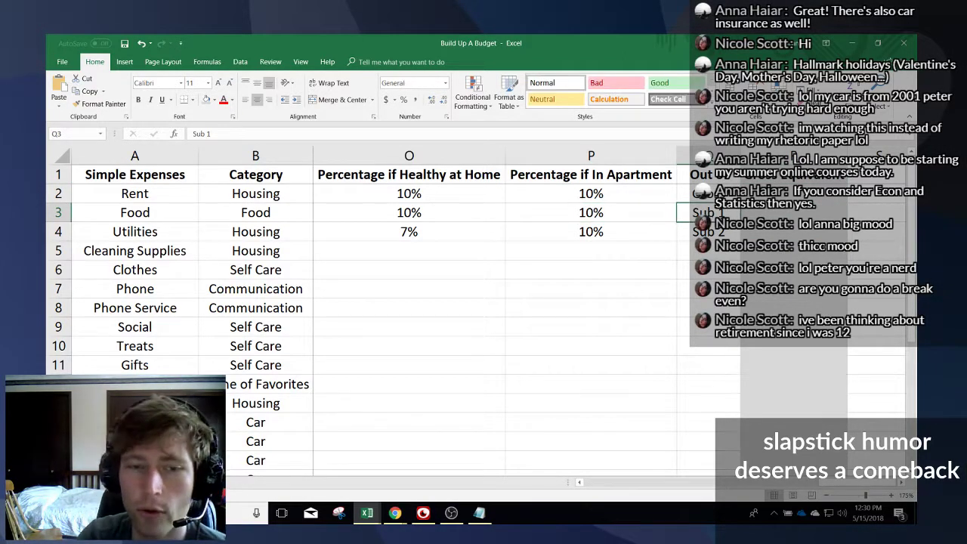
{"action": "left_click", "coordinate": [794, 195]}
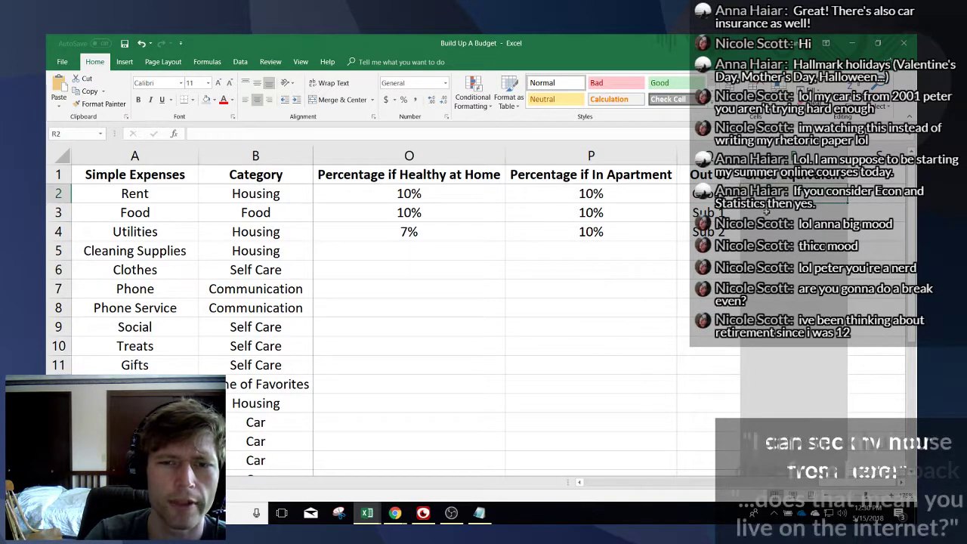
{"action": "left_click", "coordinate": [672, 210]}
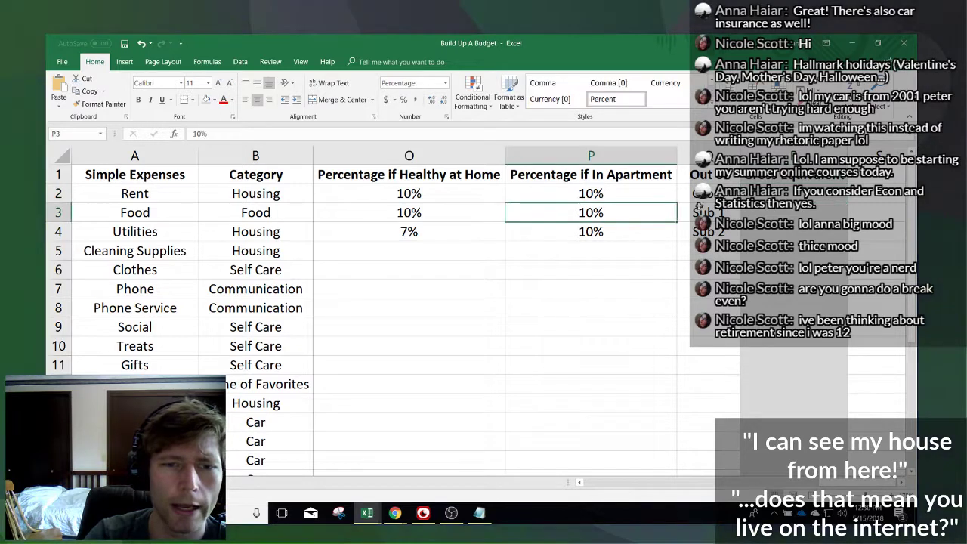
{"action": "left_click", "coordinate": [793, 213]}
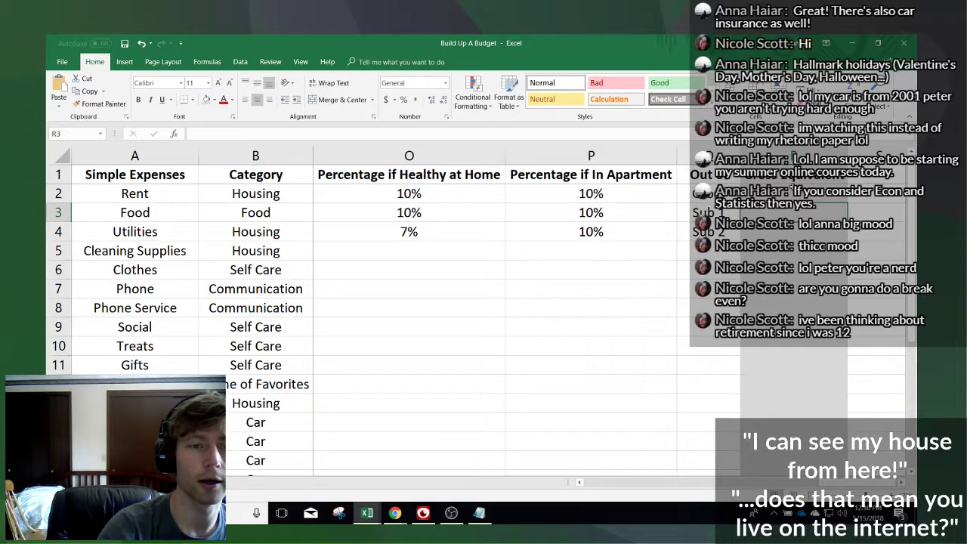
- Copy the grey Gross Equivalent column R with its header into columns S and T
{"action": "left_click_drag", "start_coordinate": [837, 488], "coordinate": [636, 218]}
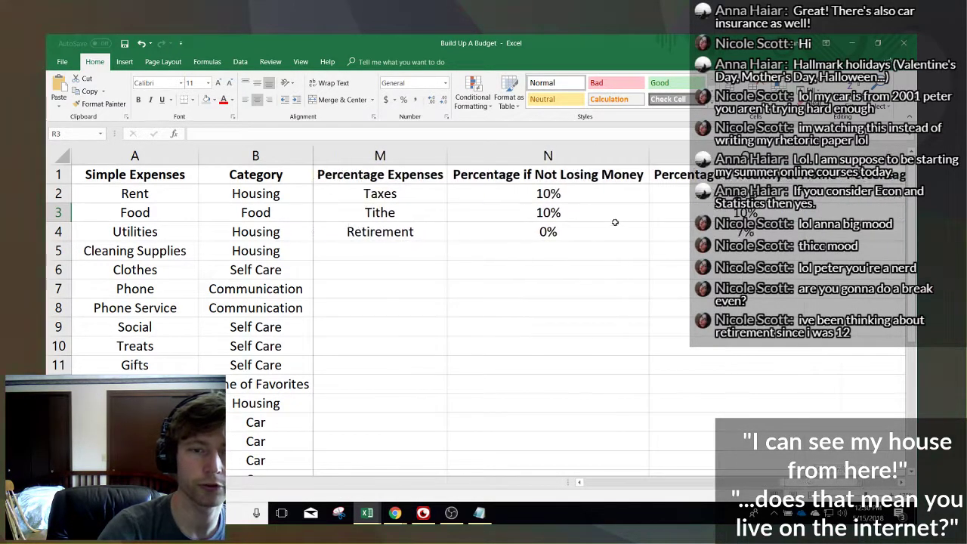
{"action": "left_click", "coordinate": [847, 484]}
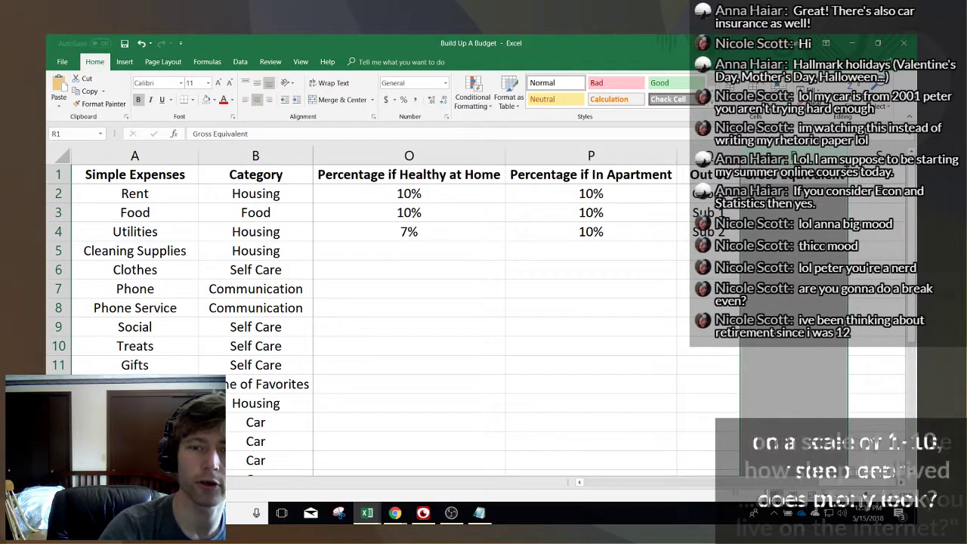
{"action": "left_click_drag", "start_coordinate": [848, 166], "coordinate": [601, 183]}
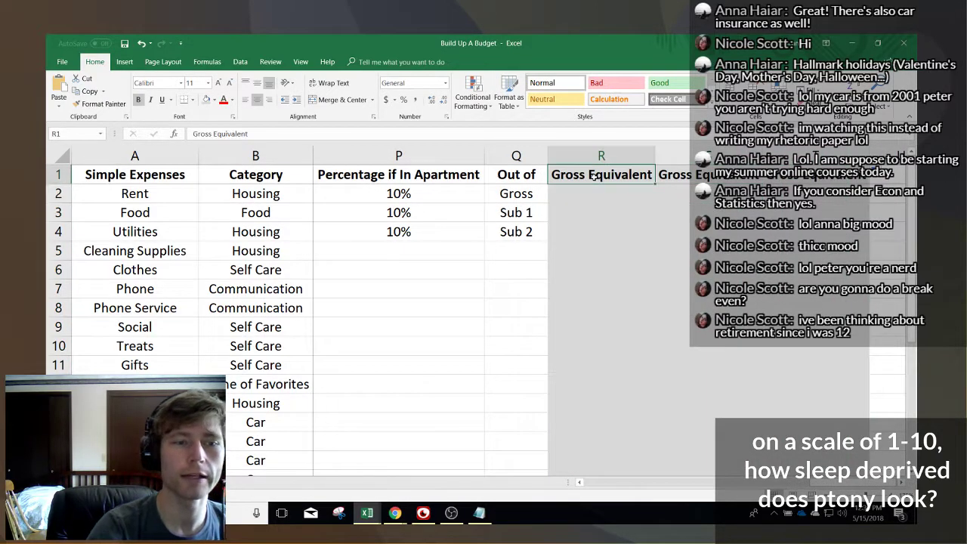
{"action": "scroll", "coordinate": [700, 447], "scroll_direction": "left", "scroll_amount": 5}
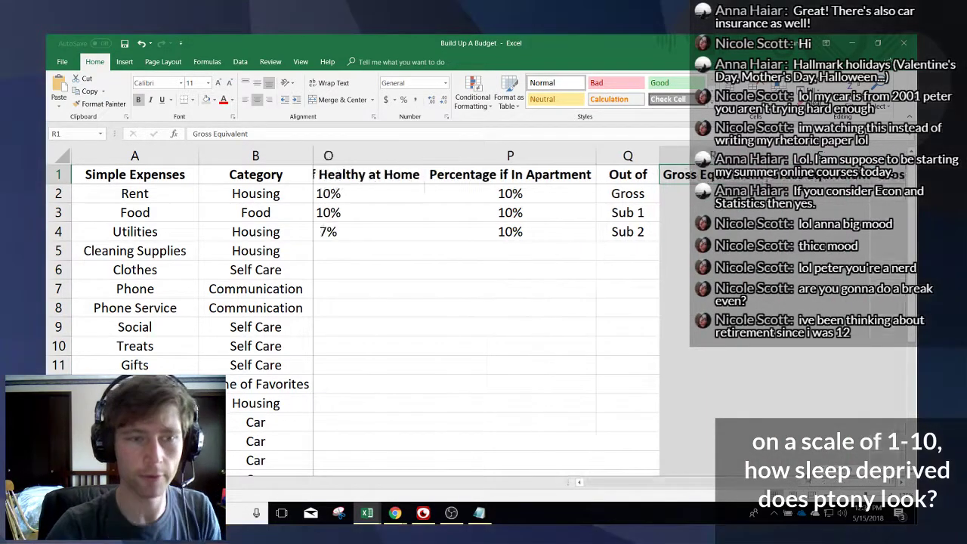
{"action": "scroll", "coordinate": [499, 317], "scroll_direction": "left", "scroll_amount": 2}
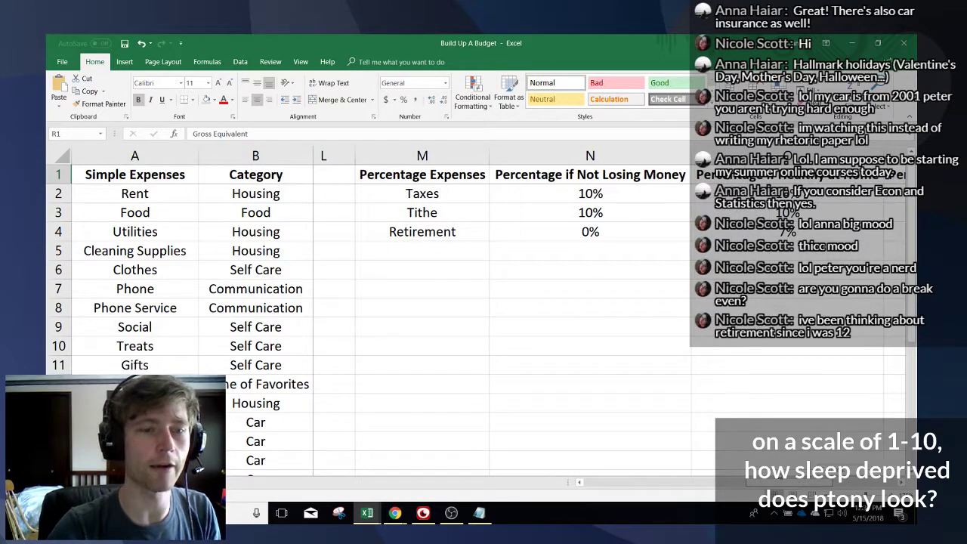
{"action": "scroll", "coordinate": [499, 317], "scroll_direction": "right", "scroll_amount": 4}
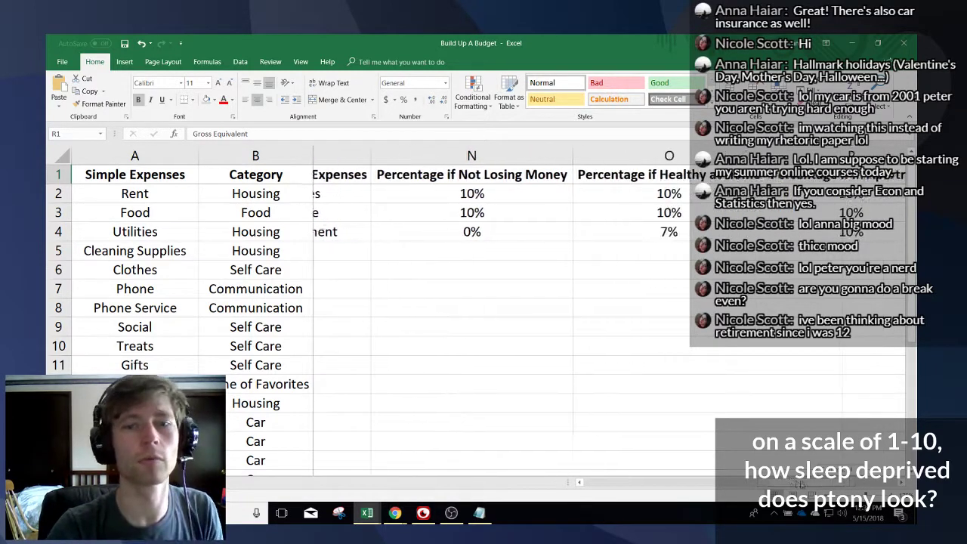
{"action": "scroll", "coordinate": [498, 317], "scroll_direction": "right", "scroll_amount": 2}
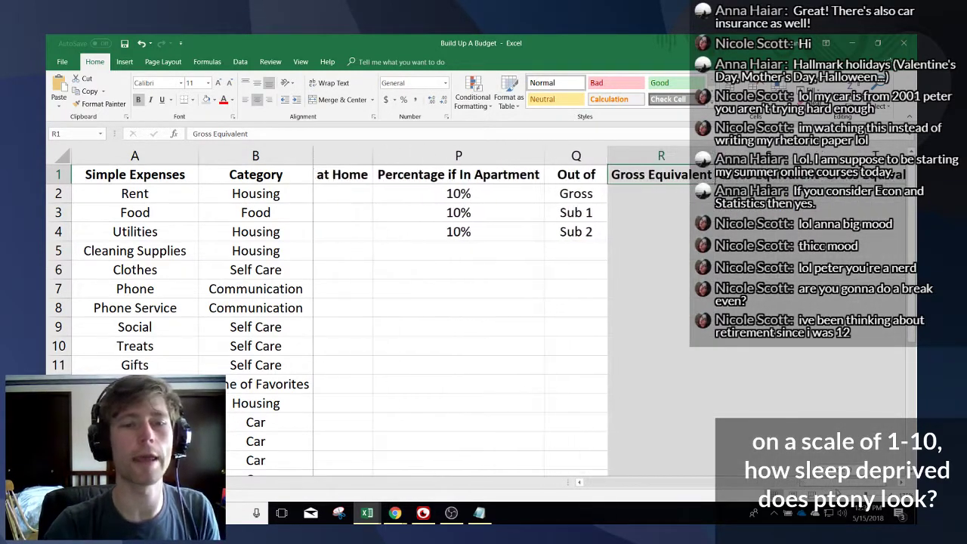
{"action": "scroll", "coordinate": [779, 378], "scroll_direction": "down", "scroll_amount": 3}
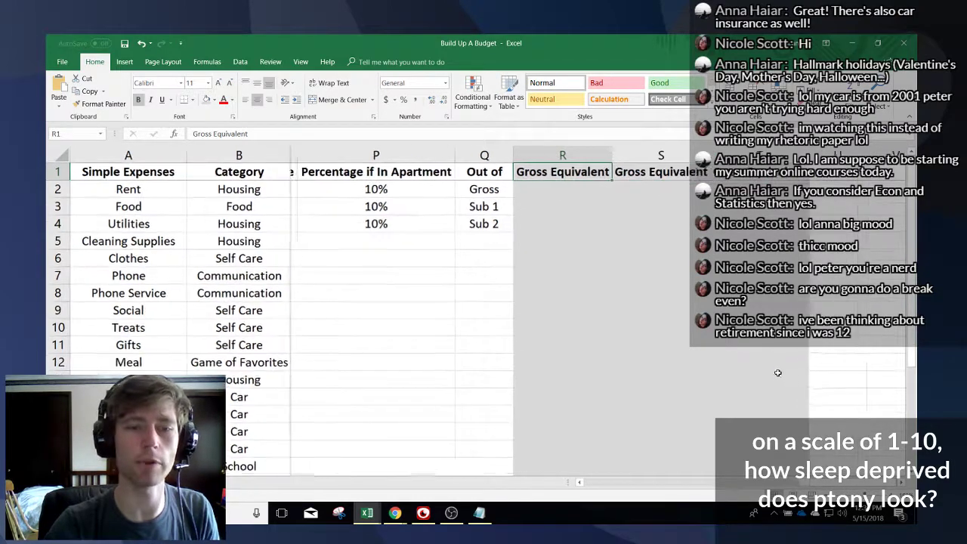
- Extend the header in R1 to "Gross Equivalent if Not Losing Money"
{"action": "scroll", "coordinate": [627, 323], "scroll_direction": "up", "scroll_amount": 1}
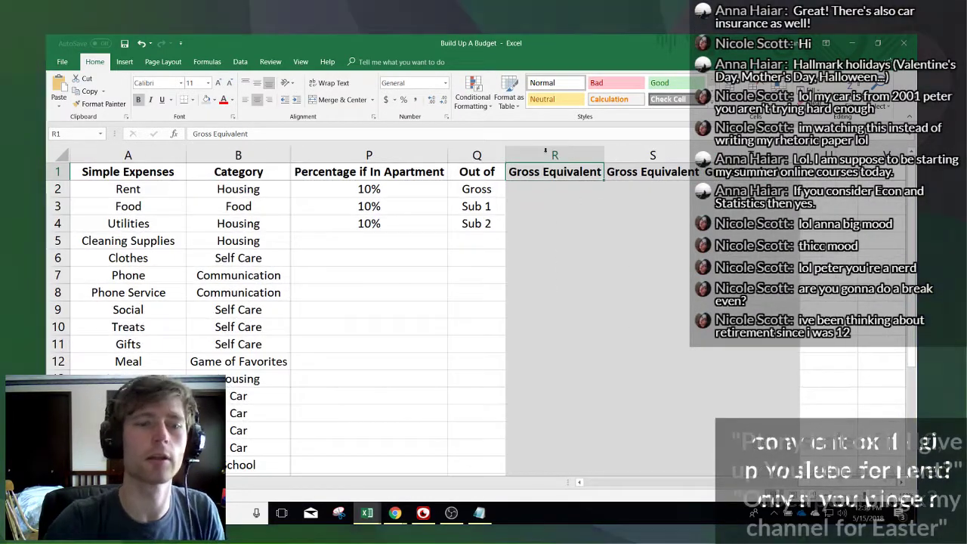
{"action": "left_click", "coordinate": [306, 135]}
{"action": "type", "text": "- "}
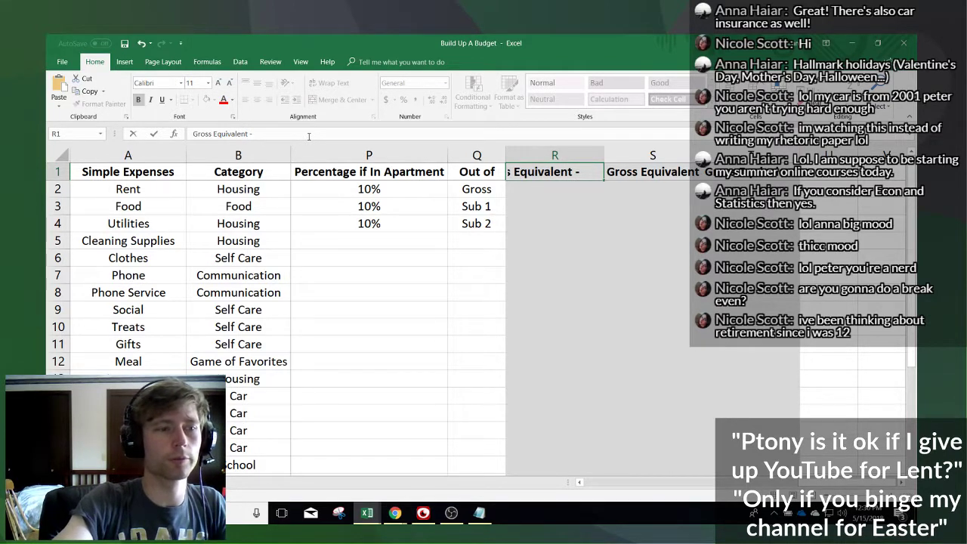
{"action": "type", "text": "Not losing money"}
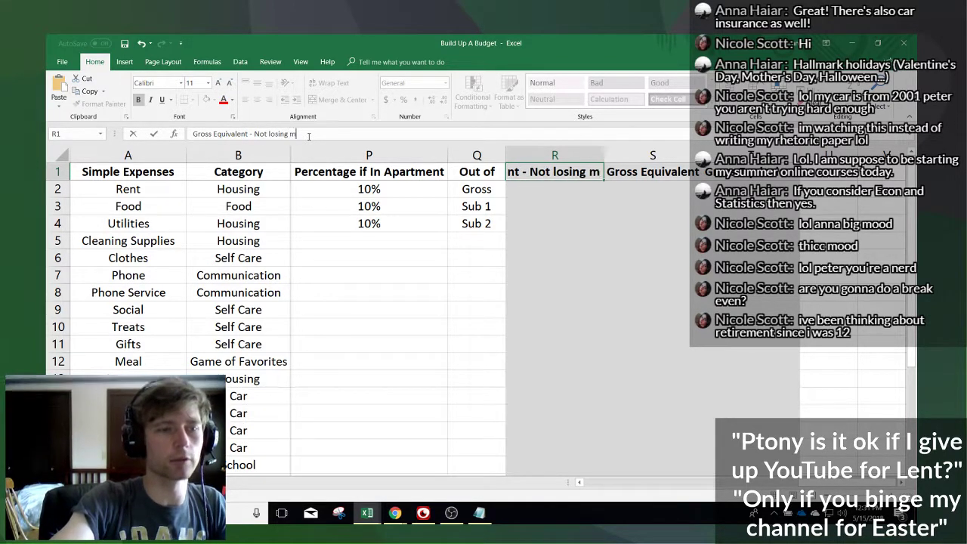
{"action": "key", "text": "BackSpace"}
{"action": "key", "text": "BackSpace"}
{"action": "key", "text": "BackSpace"}
{"action": "key", "text": "BackSpace"}
{"action": "key", "text": "BackSpace"}
{"action": "key", "text": "BackSpace"}
{"action": "key", "text": "BackSpace"}
{"action": "key", "text": "BackSpace"}
{"action": "key", "text": "BackSpace"}
{"action": "key", "text": "BackSpace"}
{"action": "key", "text": "BackSpace"}
{"action": "key", "text": "BackSpace"}
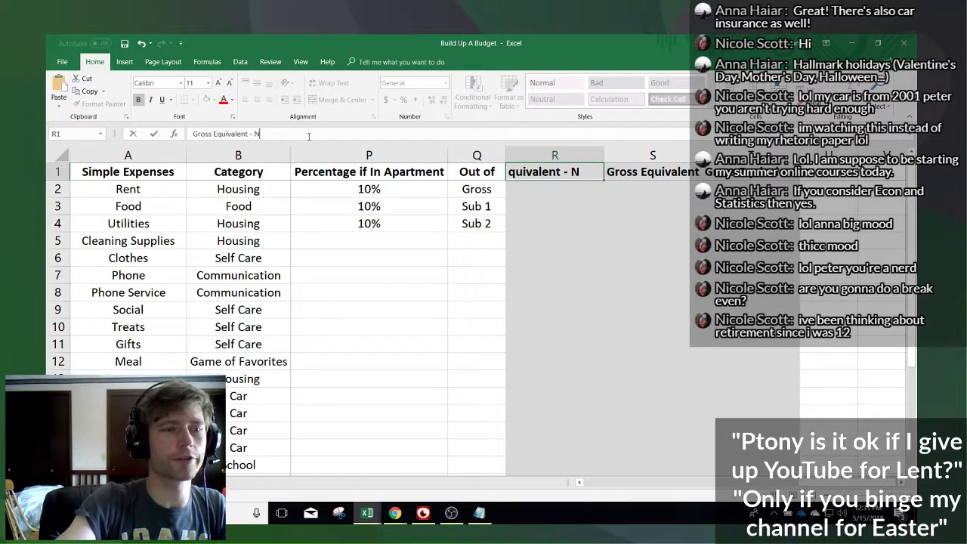
{"action": "type", "text": "if Not Los"}
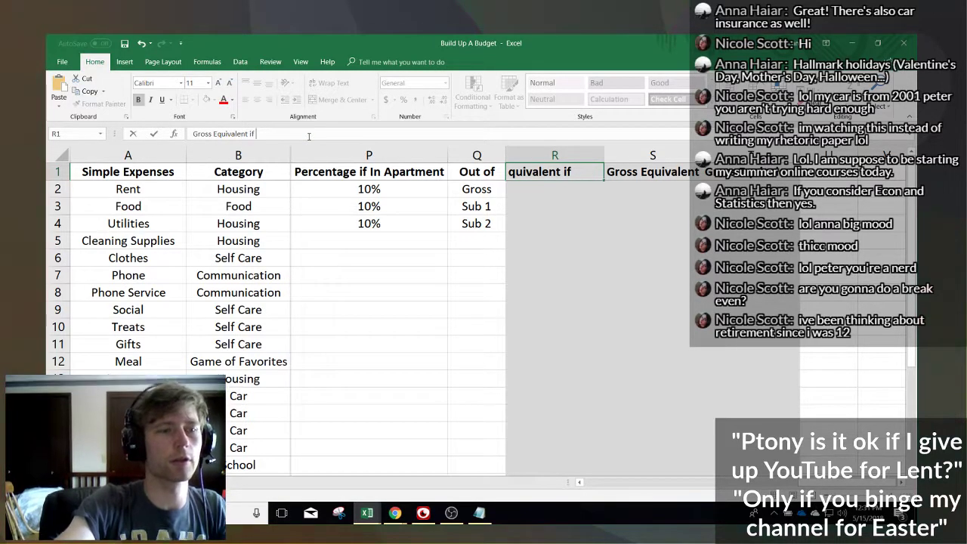
{"action": "type", "text": "ing Money"}
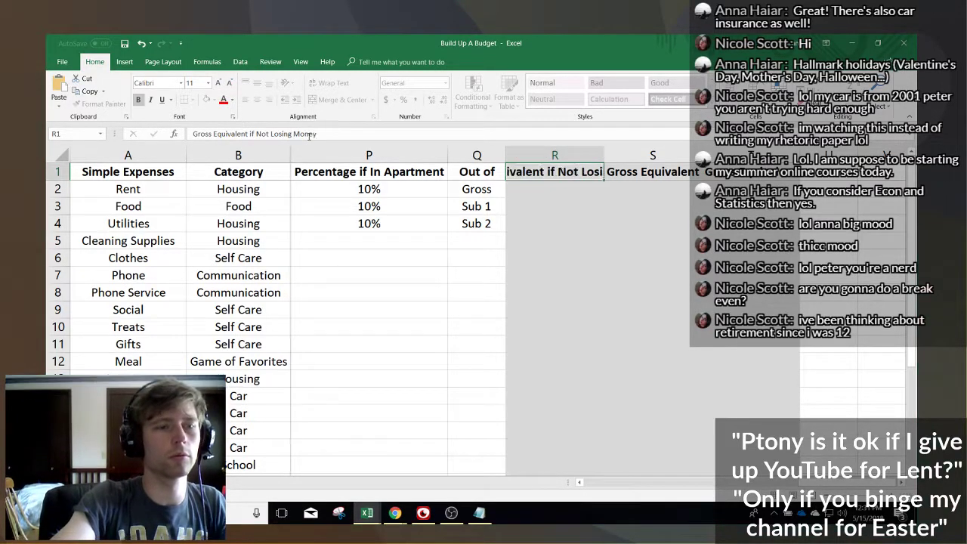
{"action": "key", "text": "Tab"}
- Extend the header in S1 to "Gross Equivalent if Healthy at Home" and the one in T1 to "Gross Equivalent if In Apartment"
{"action": "left_click", "coordinate": [308, 136]}
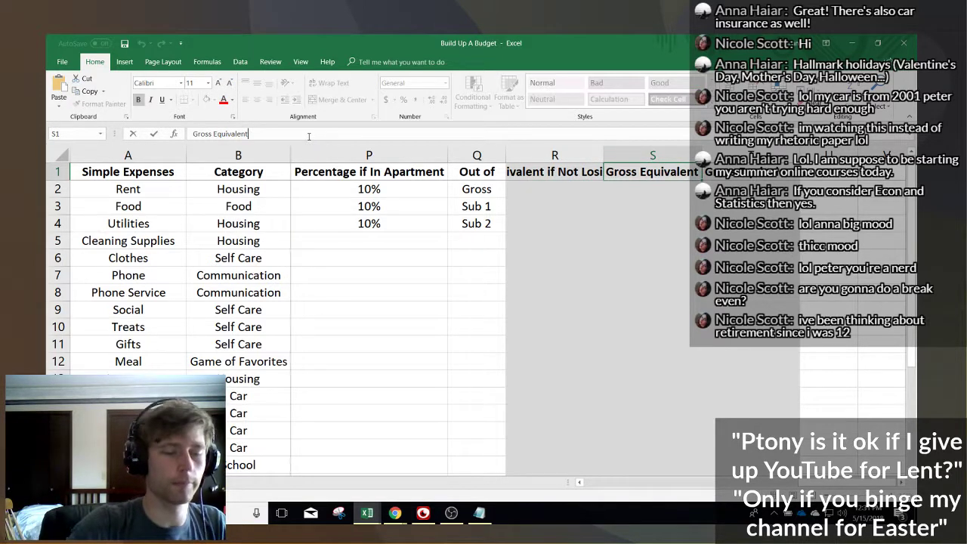
{"action": "type", "text": "i"}
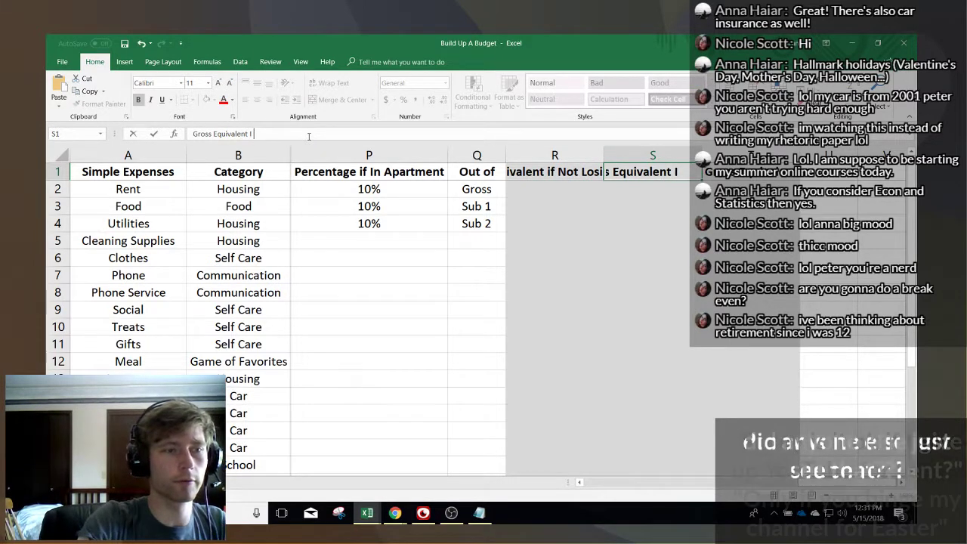
{"action": "type", "text": "f Healthy at Home"}
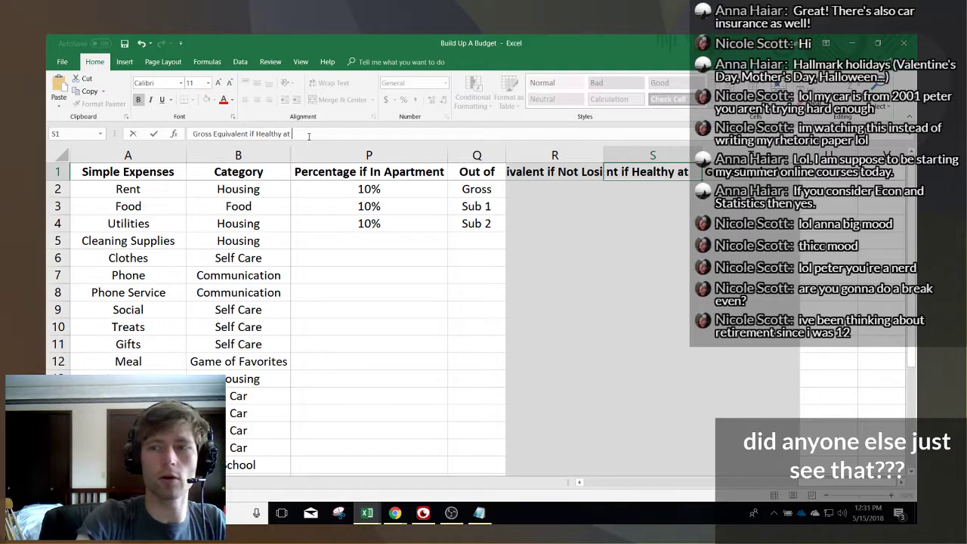
{"action": "key", "text": "Tab"}
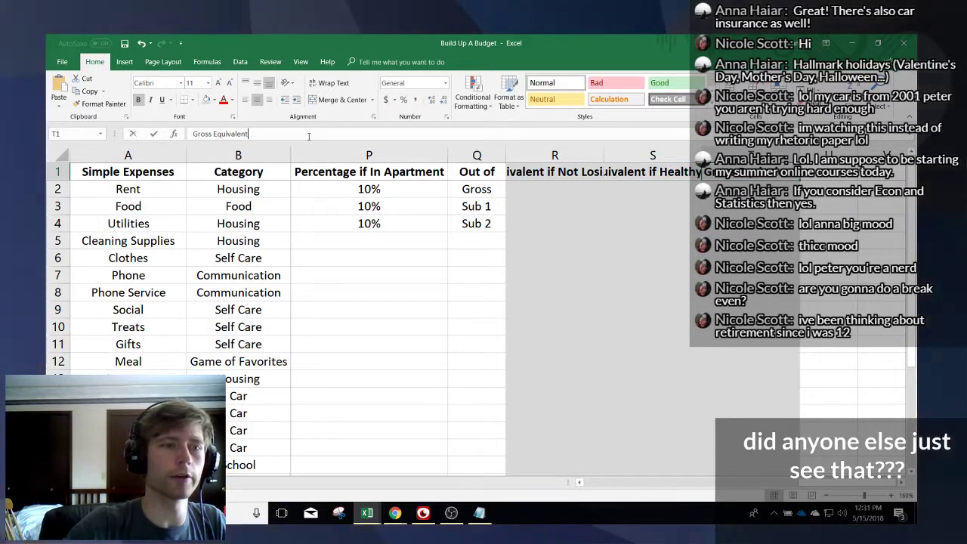
{"action": "left_click", "coordinate": [308, 136]}
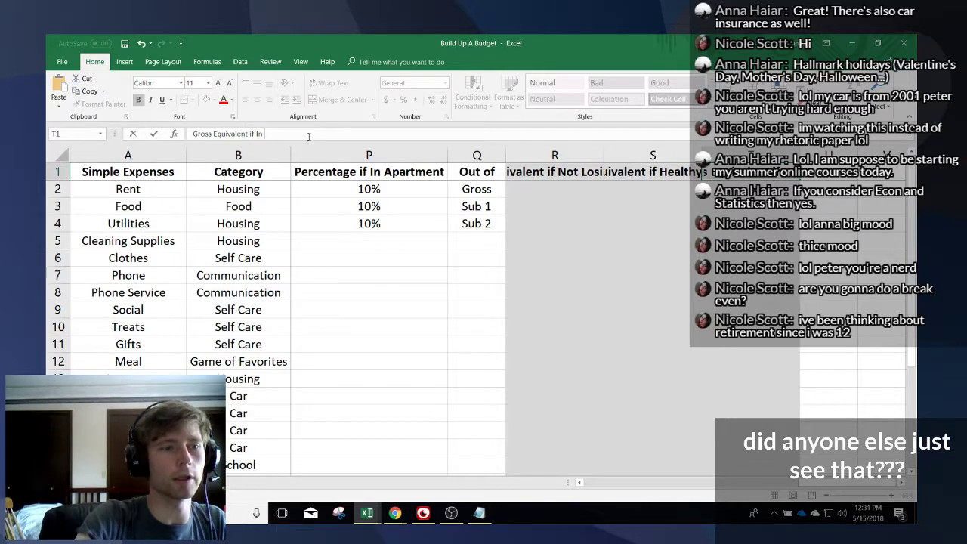
{"action": "left_click", "coordinate": [555, 189]}
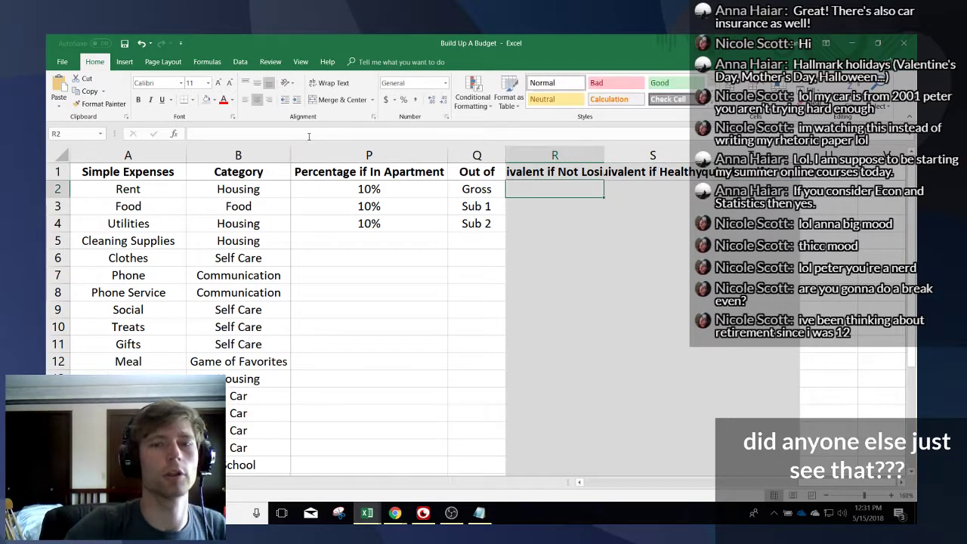
- Fit the widths of columns R through T to their full Gross Equivalent headers
{"action": "double_click", "coordinate": [605, 155]}
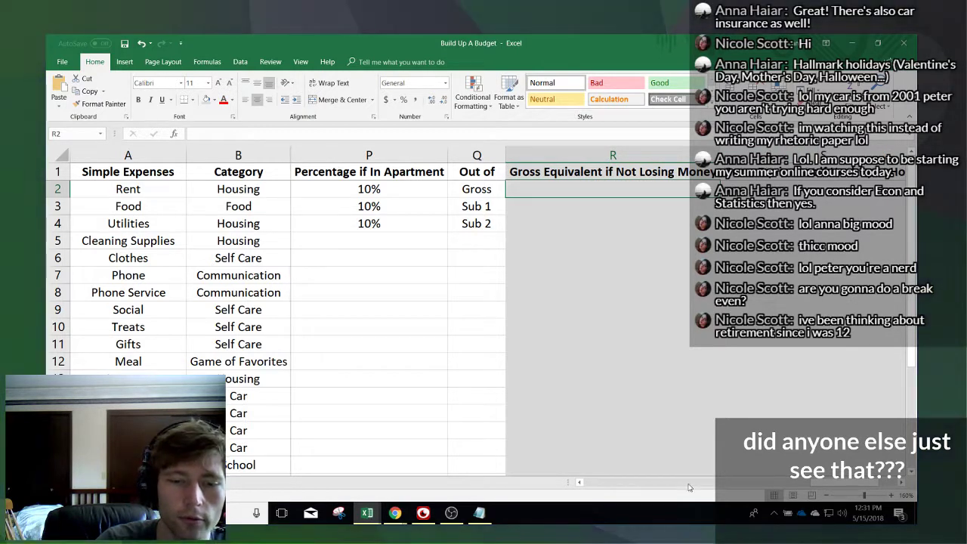
{"action": "scroll", "coordinate": [854, 485], "scroll_direction": "right", "scroll_amount": 1}
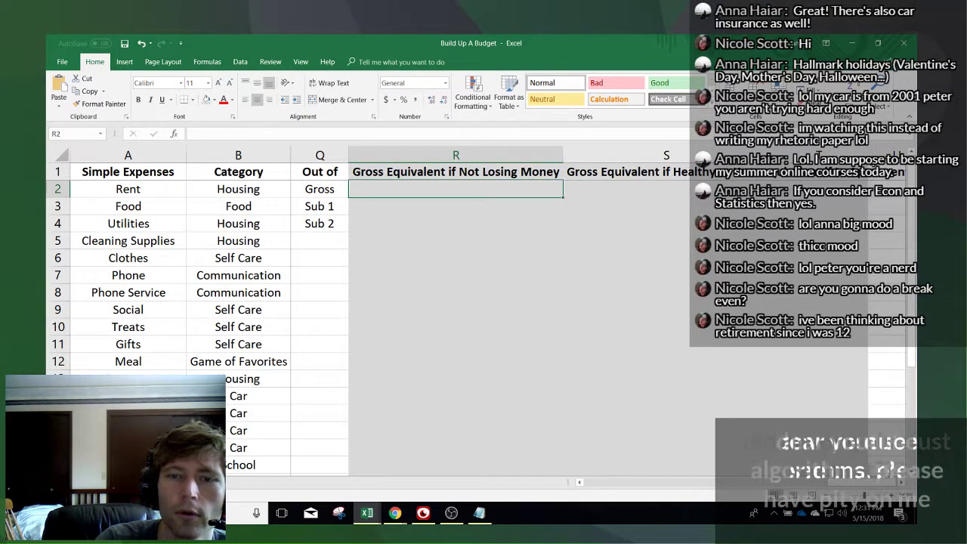
{"action": "left_click", "coordinate": [795, 239]}
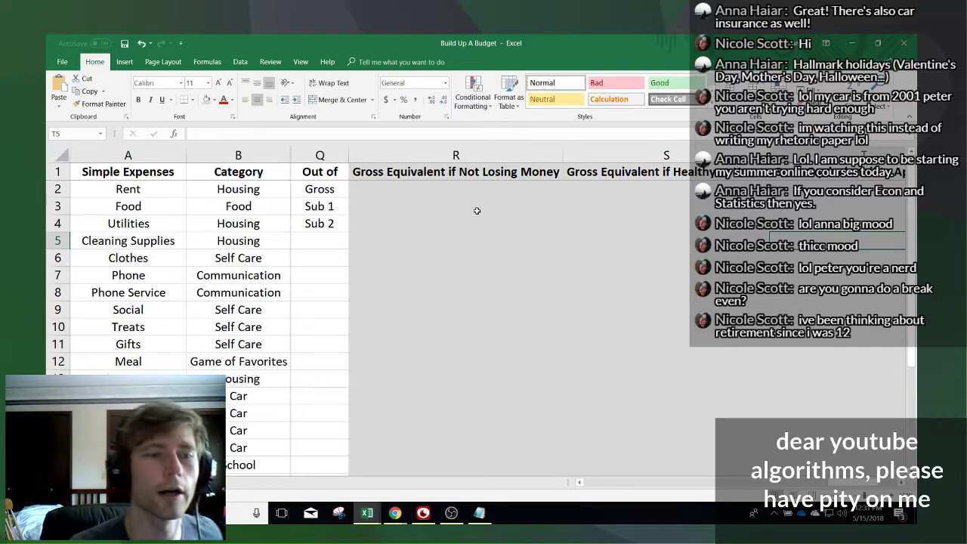
{"action": "scroll", "coordinate": [443, 236], "scroll_direction": "down", "scroll_amount": 2}
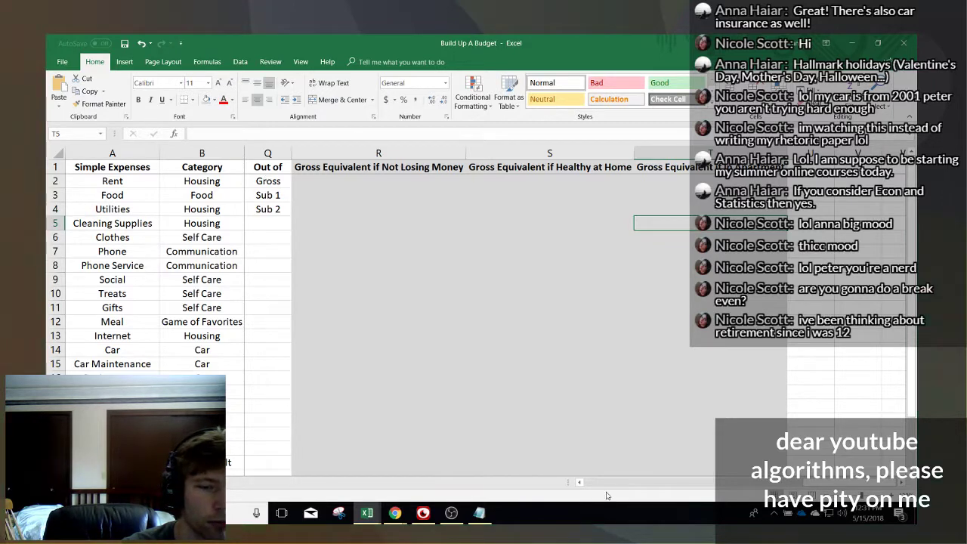
- Compare the percentage columns M through P with the Out of column and the Gross Equivalent columns
{"action": "left_click", "coordinate": [579, 482]}
{"action": "left_click", "coordinate": [579, 482]}
{"action": "left_click", "coordinate": [578, 483]}
{"action": "left_click", "coordinate": [579, 482]}
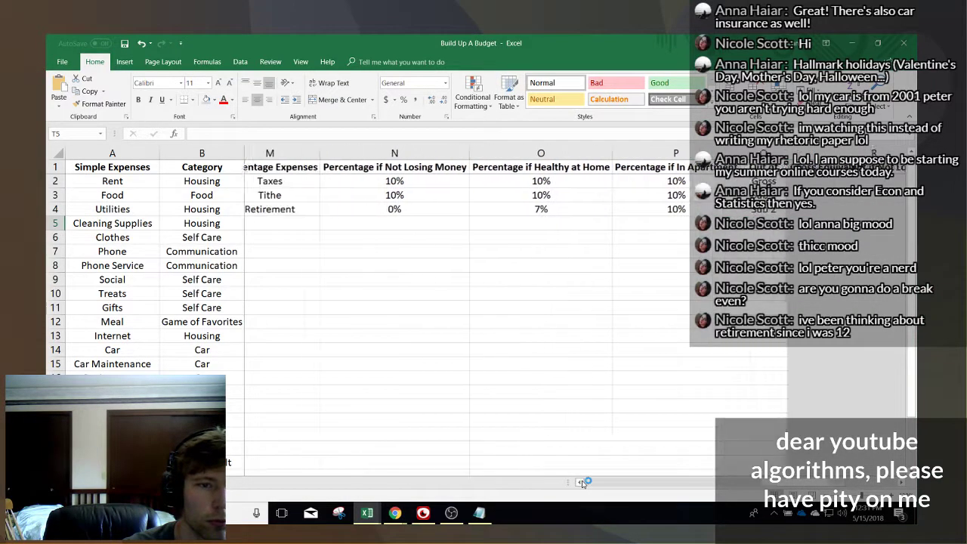
{"action": "left_click", "coordinate": [579, 483]}
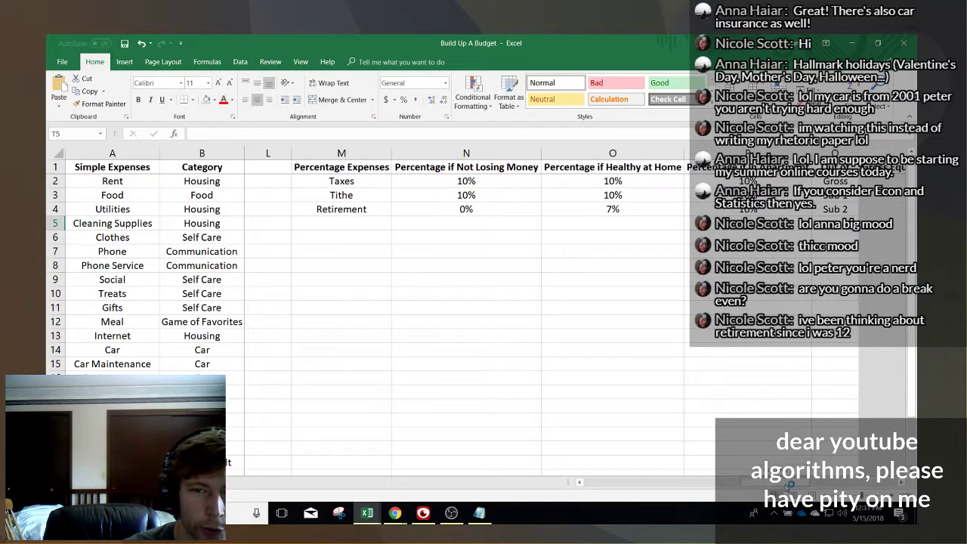
{"action": "scroll", "coordinate": [790, 486], "scroll_direction": "right", "scroll_amount": 5}
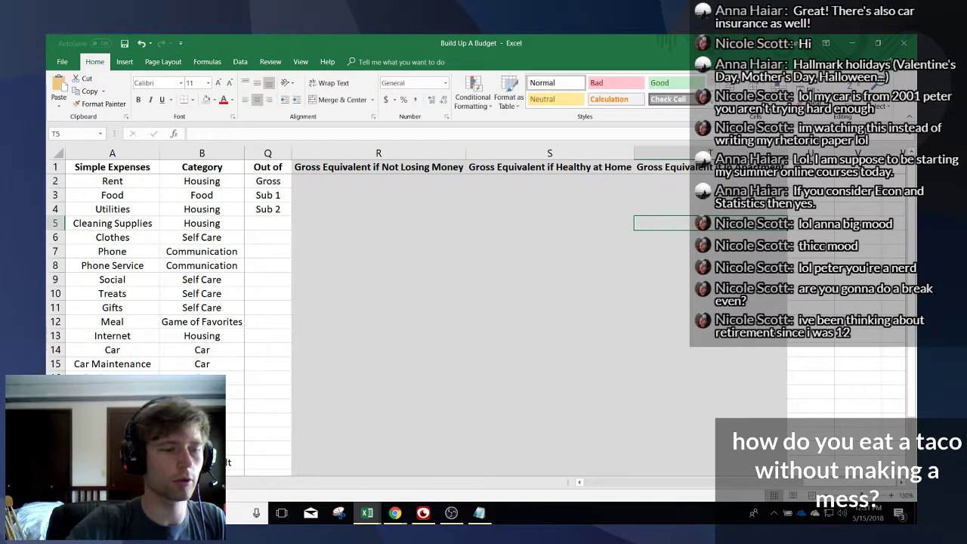
{"action": "double_click", "coordinate": [159, 483]}
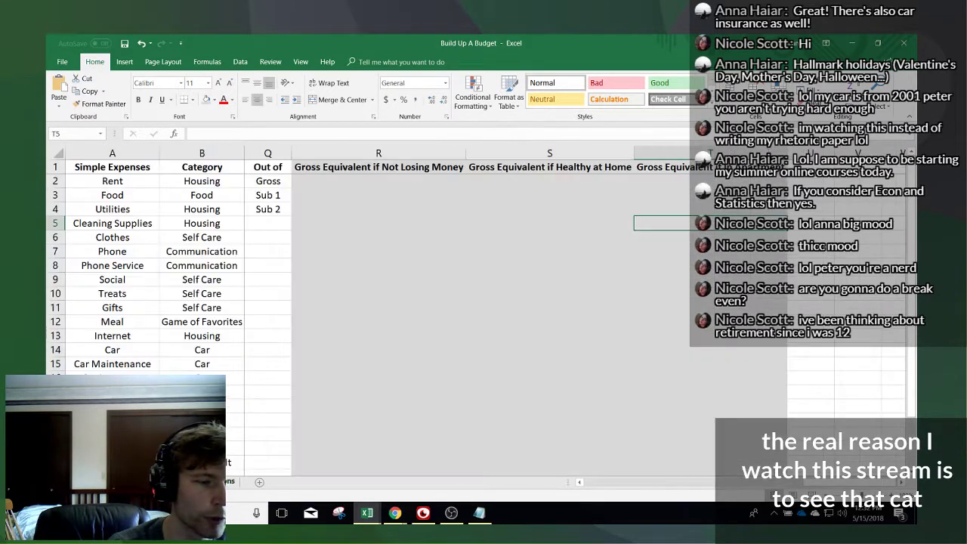
{"action": "left_click_drag", "start_coordinate": [826, 483], "coordinate": [778, 482]}
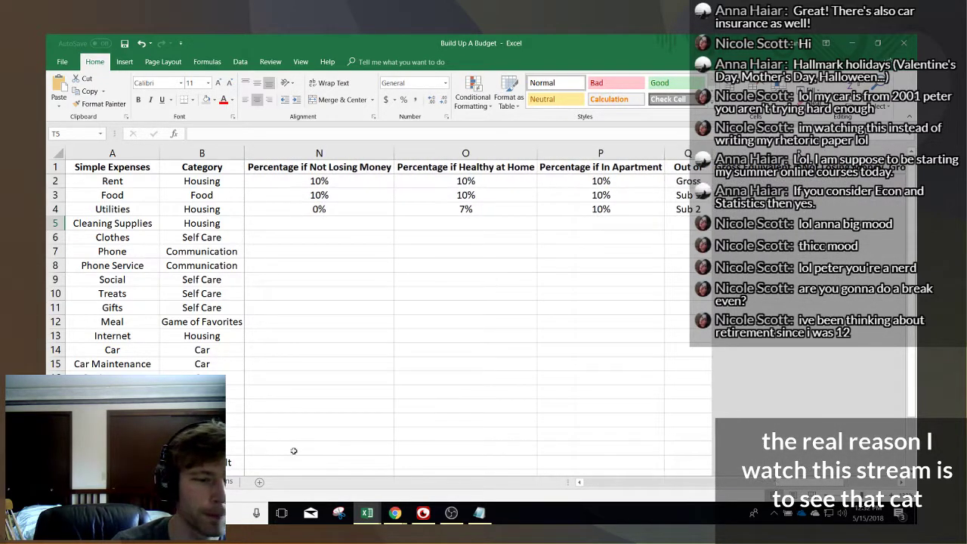
- Open the blank worksheet and enter the header "Level" in A1
{"action": "left_click", "coordinate": [215, 481]}
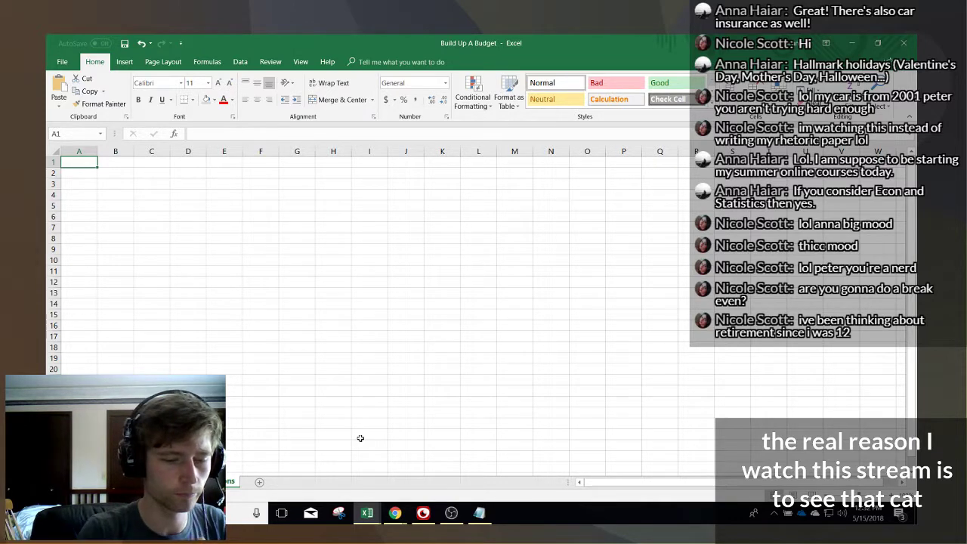
{"action": "type", "text": "Level"}
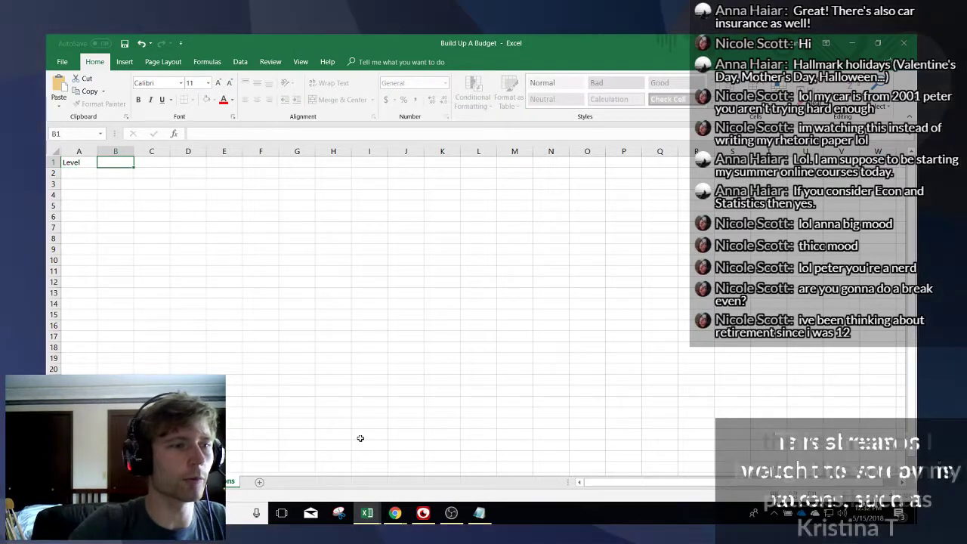
{"action": "key", "text": "Tab"}
{"action": "scroll", "coordinate": [166, 264], "scroll_direction": "up", "scroll_amount": 5, "text": "ctrl"}
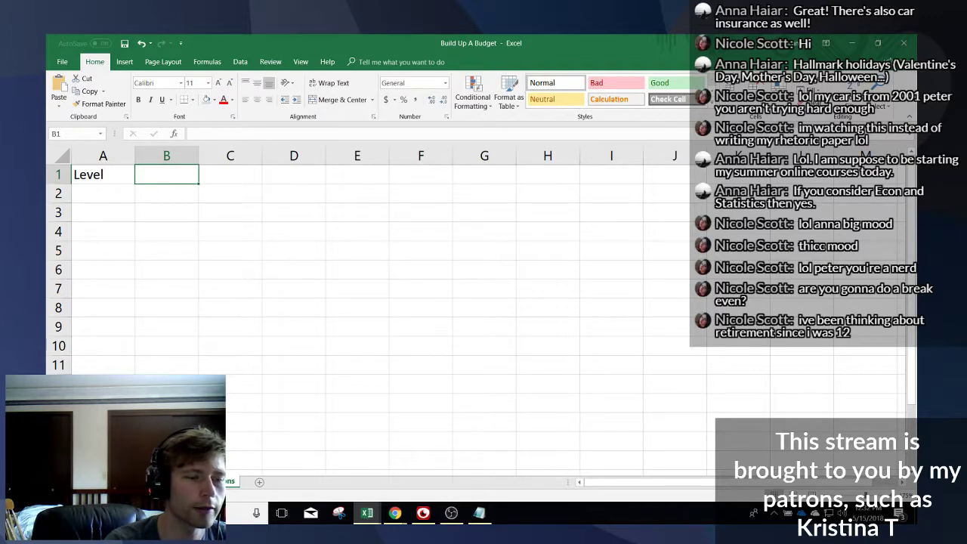
- Return to the expenses sheet and examine the tax, tithe and retirement percentages alongside their Out of levels
{"action": "left_click", "coordinate": [152, 482]}
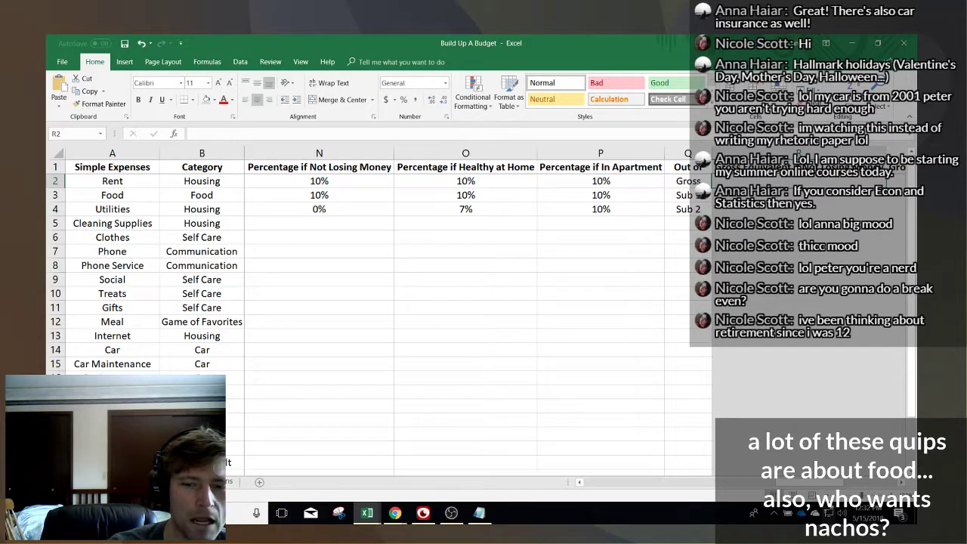
{"action": "left_click", "coordinate": [817, 494]}
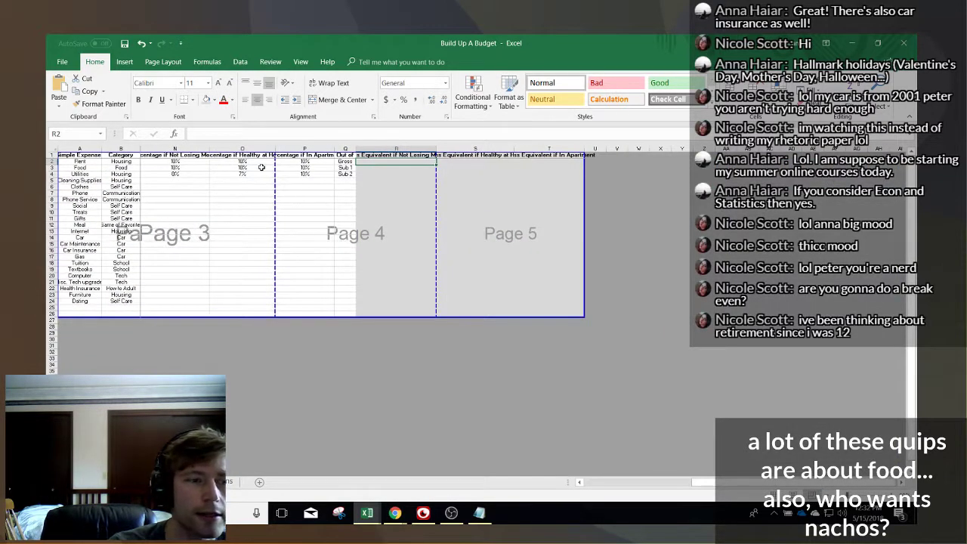
{"action": "left_click", "coordinate": [774, 495]}
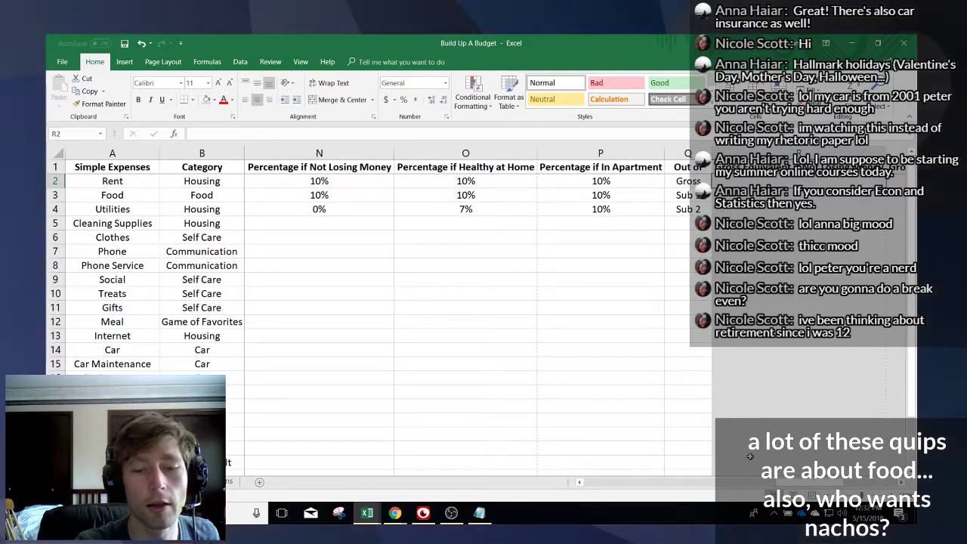
{"action": "left_click_drag", "start_coordinate": [783, 484], "coordinate": [767, 470]}
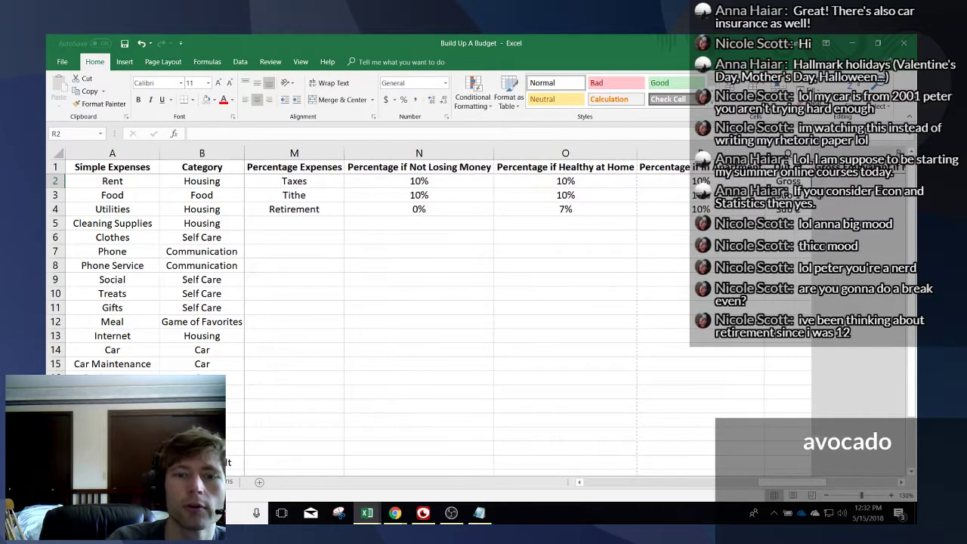
{"action": "left_click", "coordinate": [788, 195]}
{"action": "left_click", "coordinate": [793, 211]}
{"action": "left_click", "coordinate": [791, 195]}
{"action": "left_click", "coordinate": [792, 183]}
{"action": "left_click", "coordinate": [792, 209]}
{"action": "left_click", "coordinate": [791, 183]}
{"action": "left_click", "coordinate": [791, 196]}
{"action": "left_click", "coordinate": [795, 211]}
{"action": "left_click", "coordinate": [791, 196]}
{"action": "left_click", "coordinate": [791, 182]}
{"action": "left_click", "coordinate": [791, 196]}
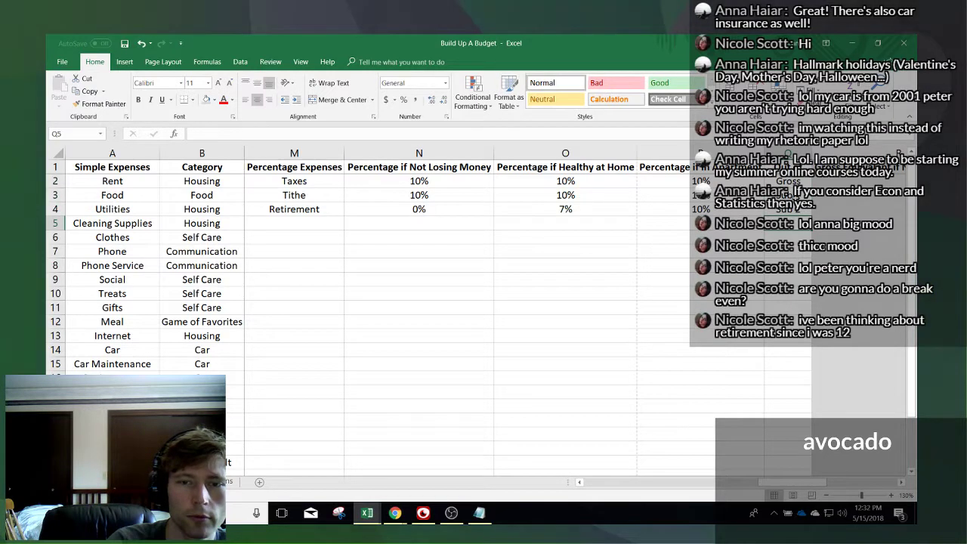
{"action": "left_click", "coordinate": [792, 183]}
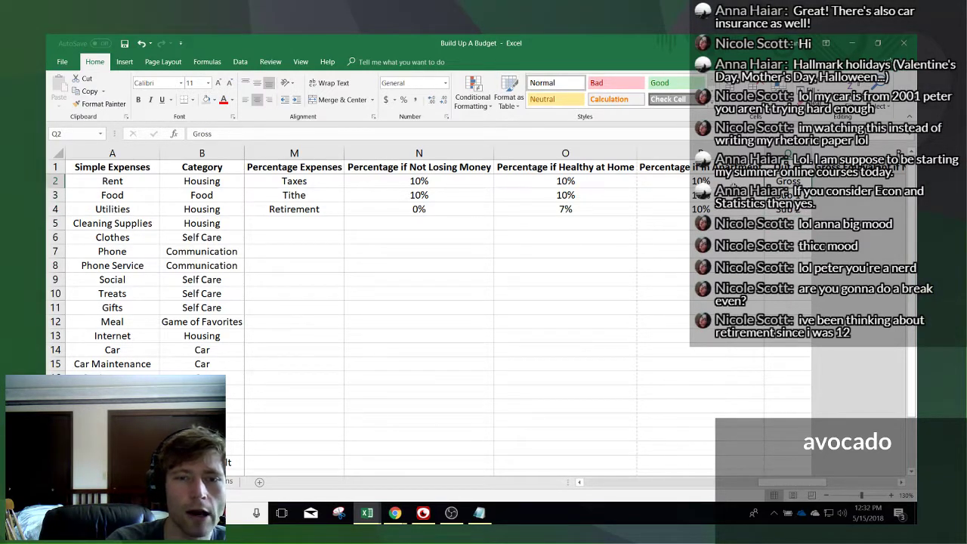
{"action": "left_click", "coordinate": [698, 181]}
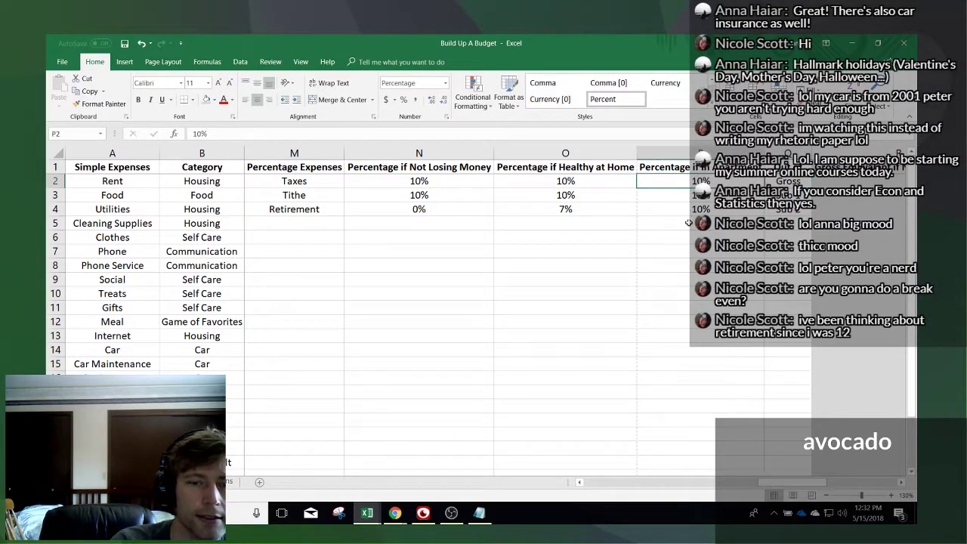
{"action": "key", "text": "Down"}
{"action": "key", "text": "Down"}
{"action": "key", "text": "Down"}
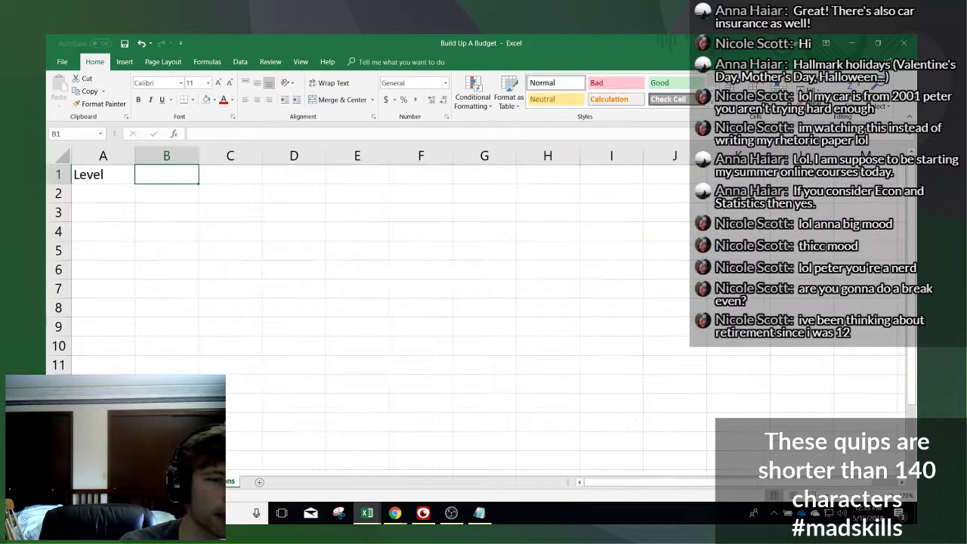
- List the levels Gross, Sub 1 and Sub 2 in cells A2 to A4 under the Level header
{"action": "left_click", "coordinate": [116, 194]}
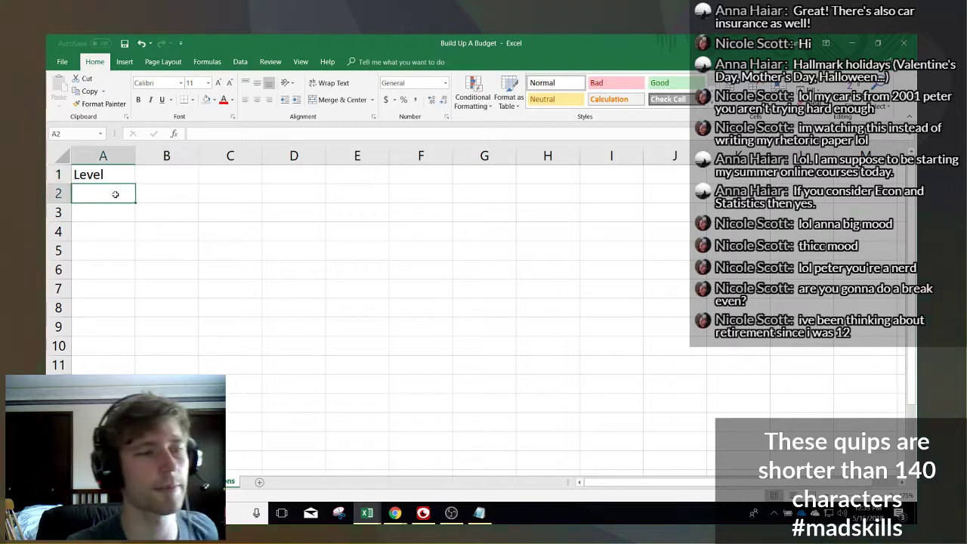
{"action": "type", "text": "Grossau"}
{"action": "key", "text": "Return"}
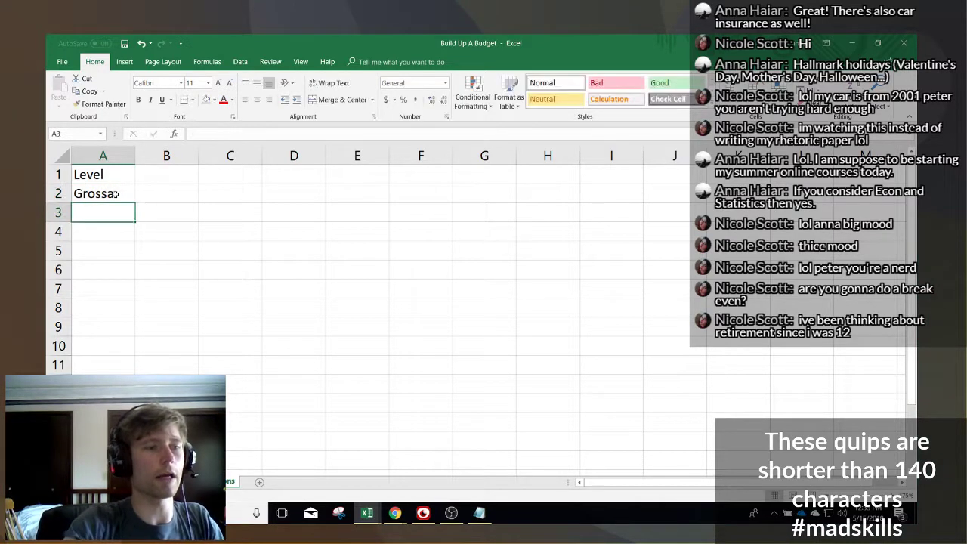
{"action": "left_click", "coordinate": [116, 194]}
{"action": "type", "text": "Gros"}
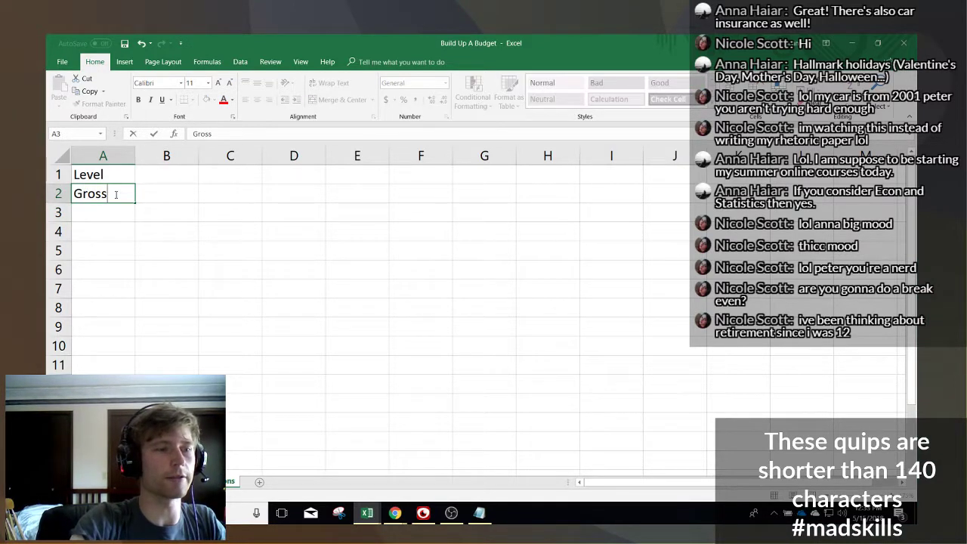
{"action": "key", "text": "Return"}
{"action": "type", "text": "Sub 1"}
{"action": "key", "text": "Return"}
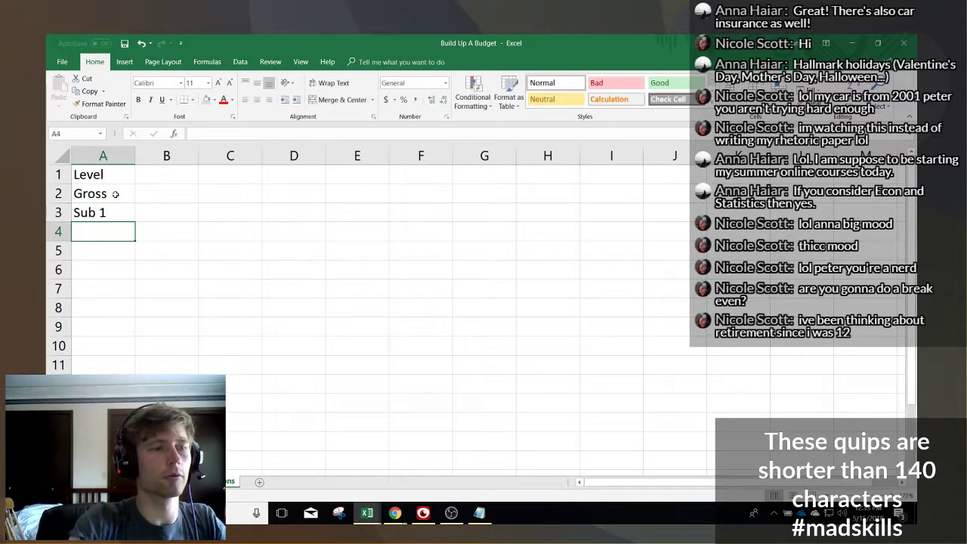
{"action": "type", "text": "Sub 2"}
{"action": "key", "text": "Return"}
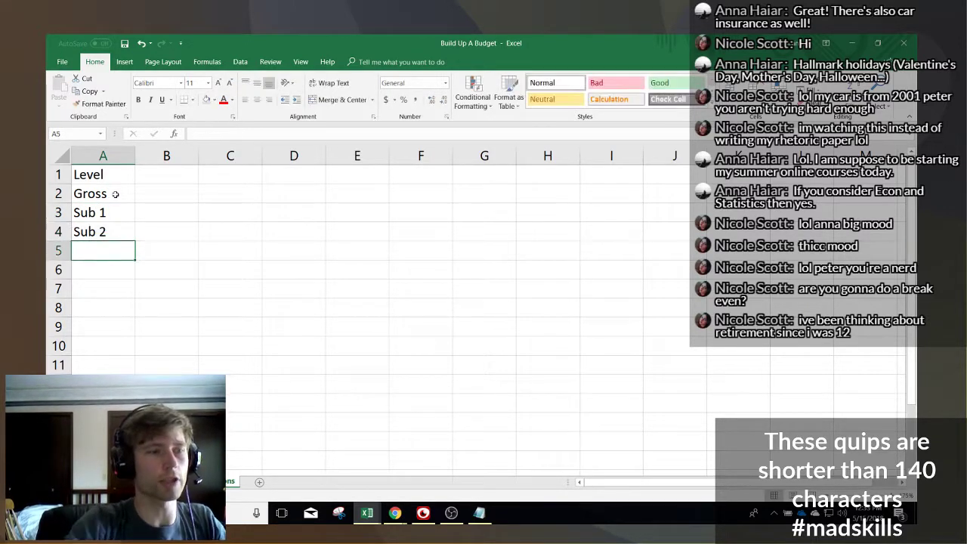
- Make the header row bold and enter the header "Total %" in B1
{"action": "left_click", "coordinate": [62, 175]}
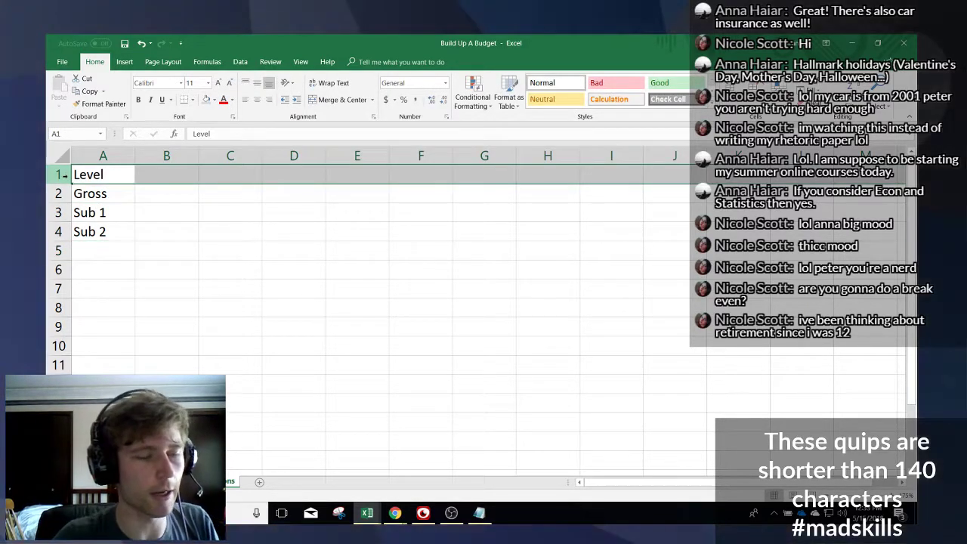
{"action": "key", "text": "ctrl+b"}
{"action": "left_click", "coordinate": [161, 168]}
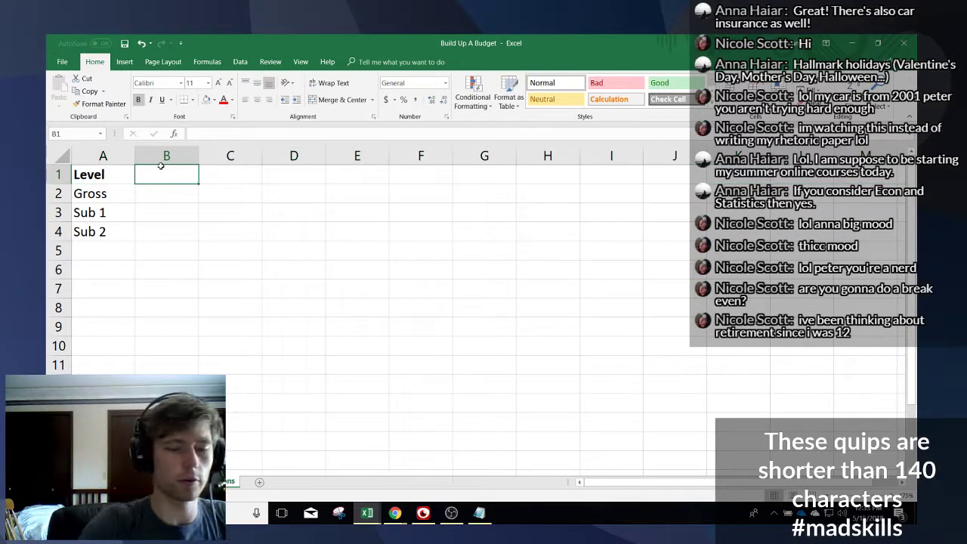
{"action": "type", "text": "Total"}
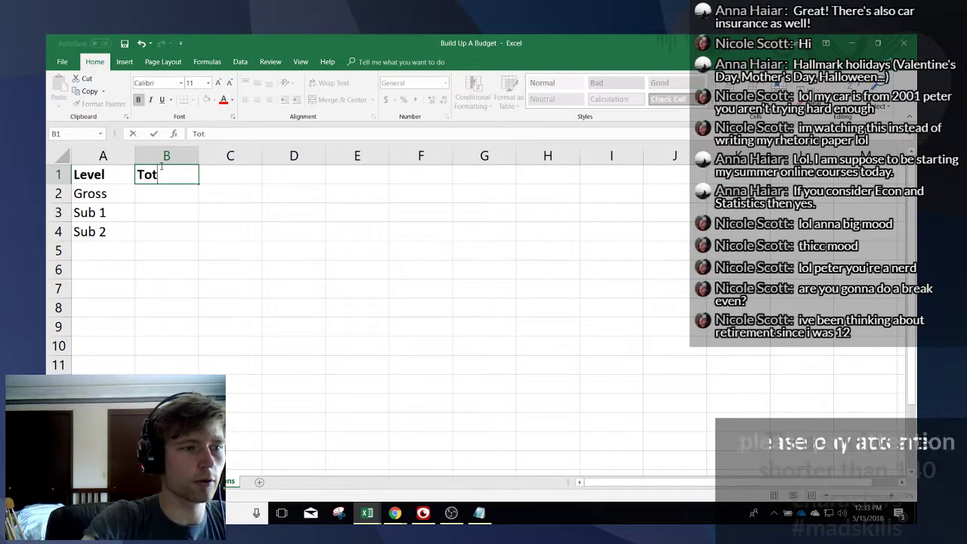
{"action": "key", "text": "BackSpace"}
{"action": "key", "text": "BackSpace"}
{"action": "key", "text": "BackSpace"}
{"action": "type", "text": "otal %"}
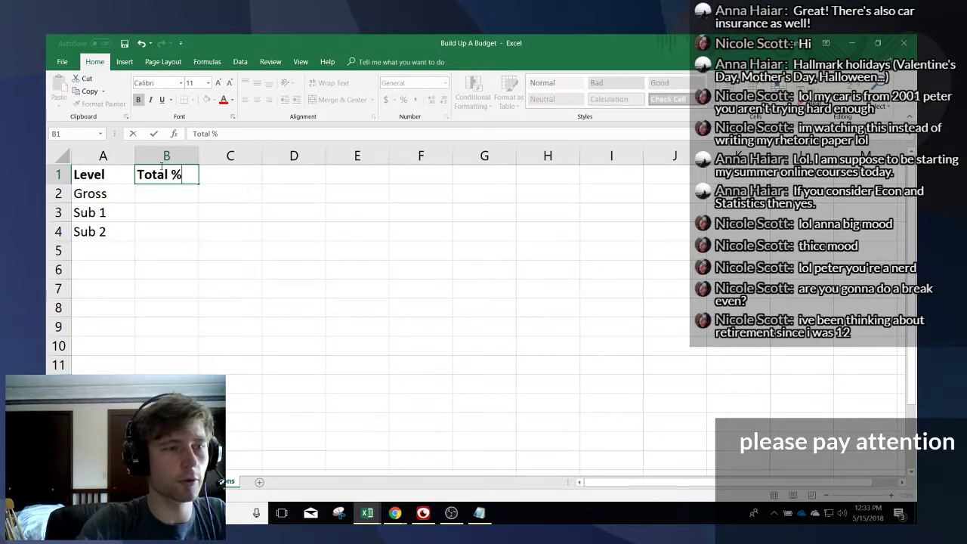
{"action": "key", "text": "Return"}
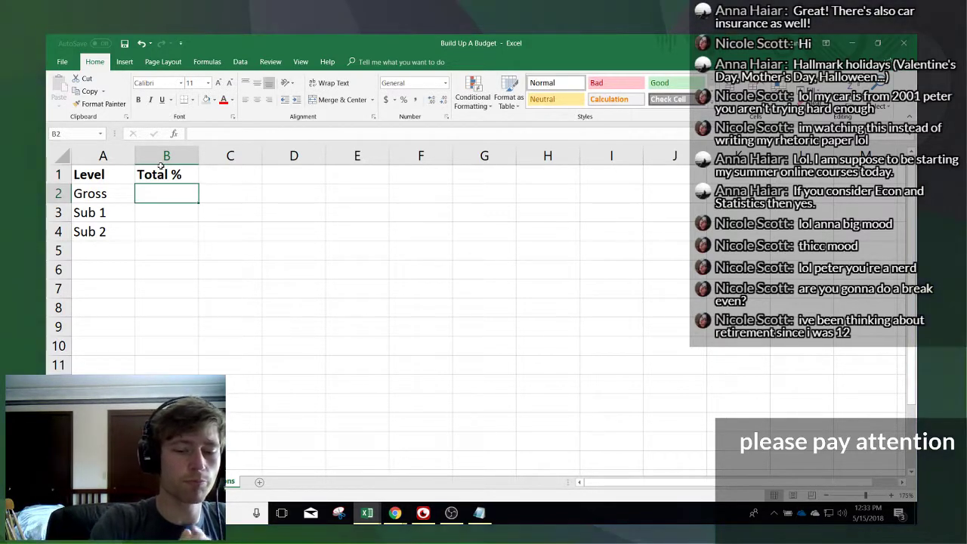
{"action": "type", "text": "="}
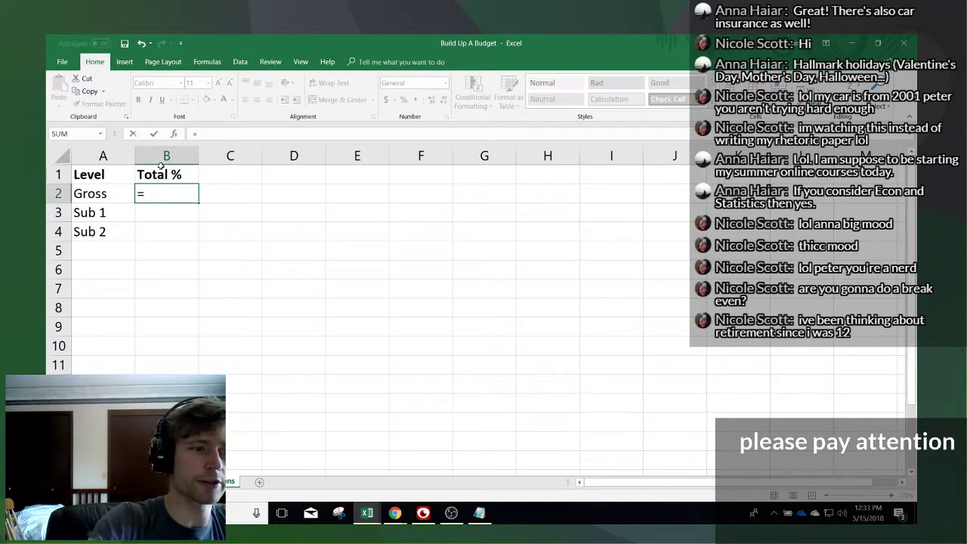
{"action": "key", "text": "Escape"}
{"action": "left_click", "coordinate": [161, 170]}
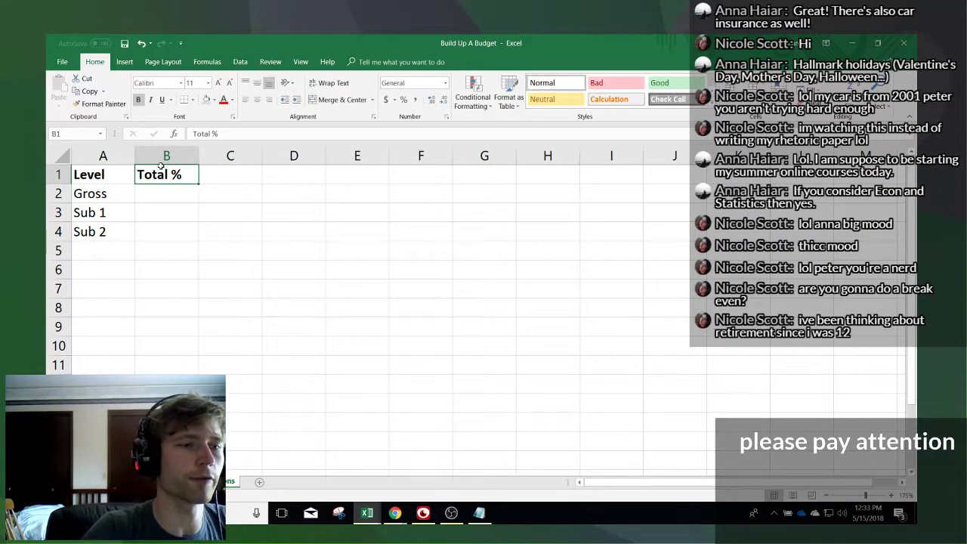
{"action": "left_click", "coordinate": [165, 155]}
- Enter a SUMIF formula in B2 that matches Main Sheet column Q against A2 and sums Main Sheet column N
{"action": "left_click", "coordinate": [147, 196]}
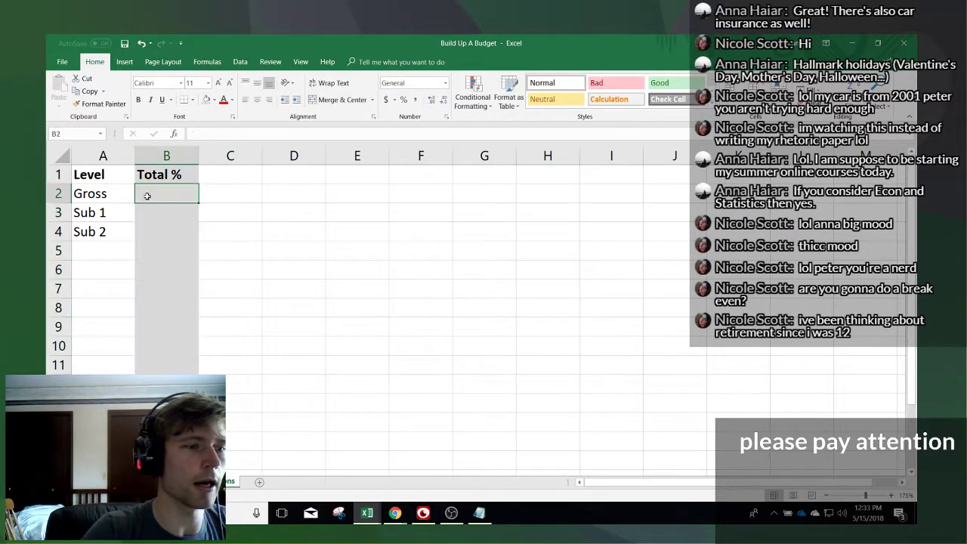
{"action": "type", "text": "=s"}
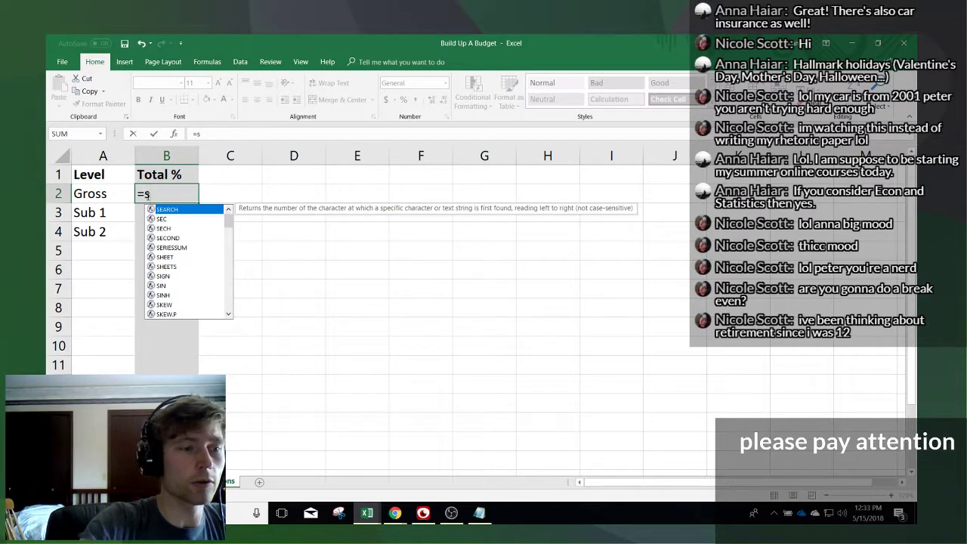
{"action": "type", "text": "umif"}
{"action": "key", "text": "Tab"}
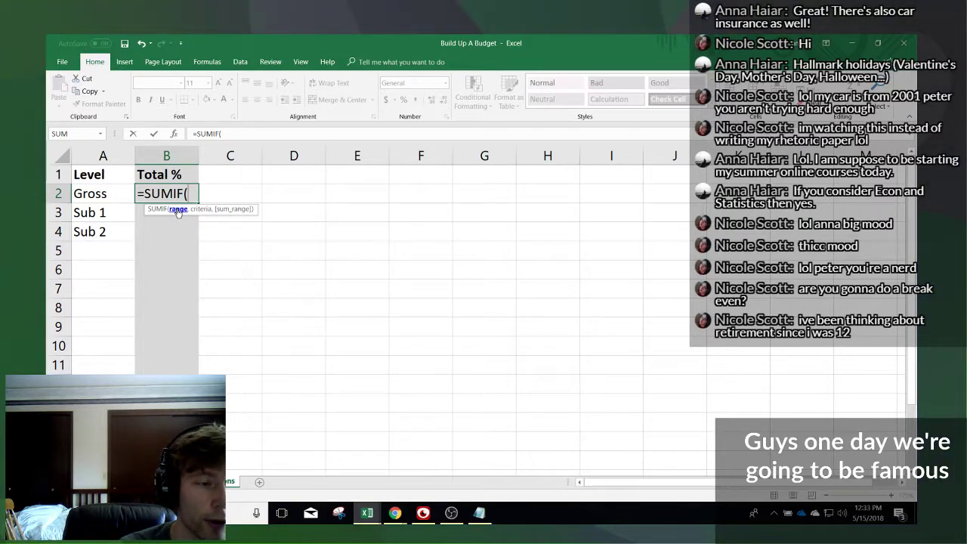
{"action": "left_click", "coordinate": [113, 481]}
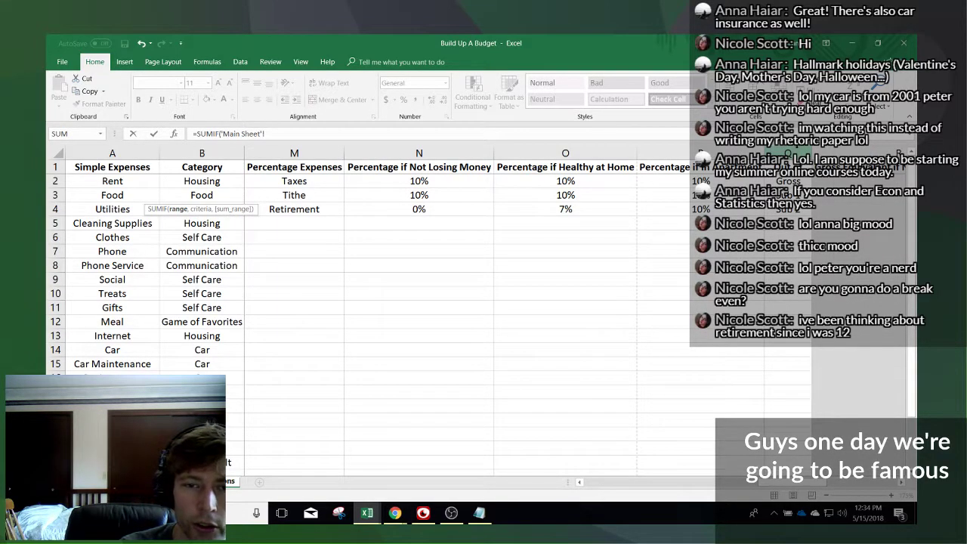
{"action": "left_click", "coordinate": [789, 153]}
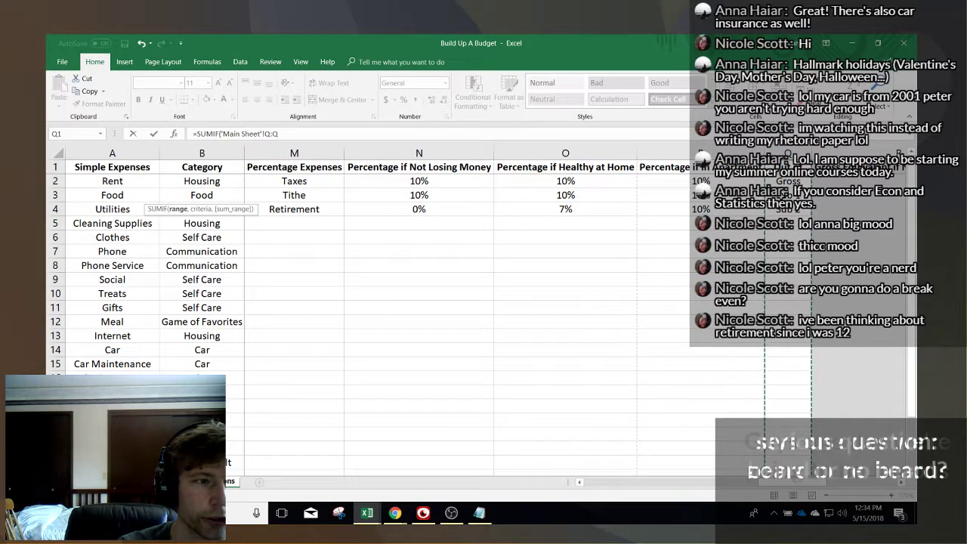
{"action": "type", "text": ","}
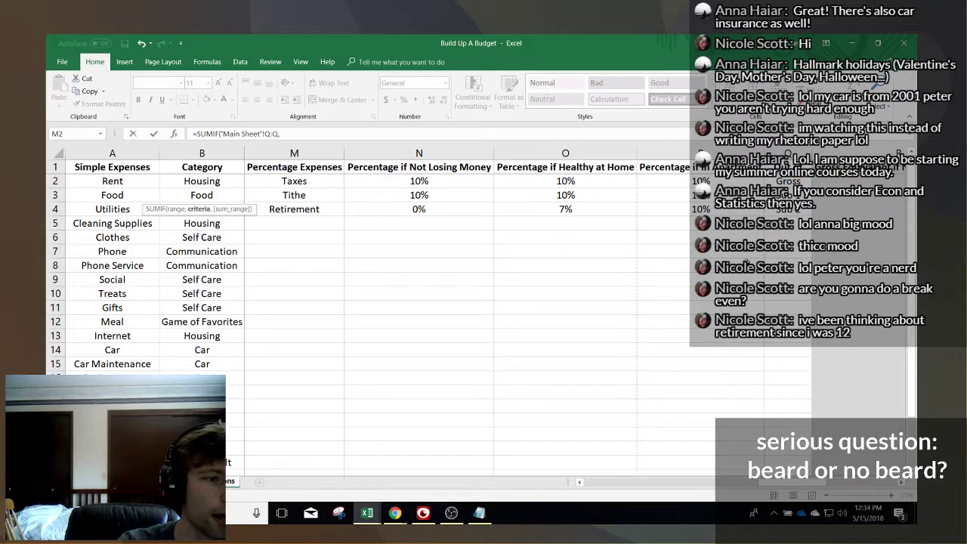
{"action": "left_click", "coordinate": [229, 480]}
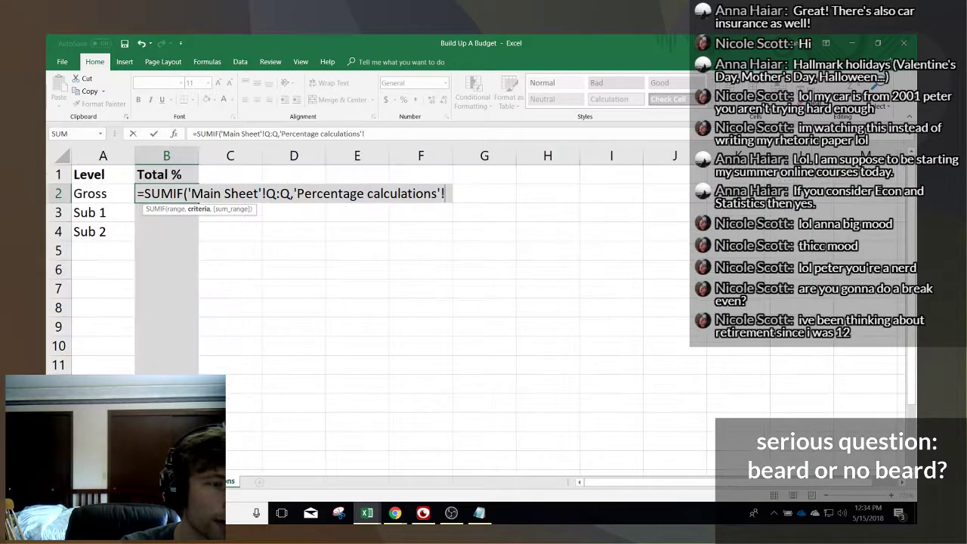
{"action": "left_click", "coordinate": [91, 195]}
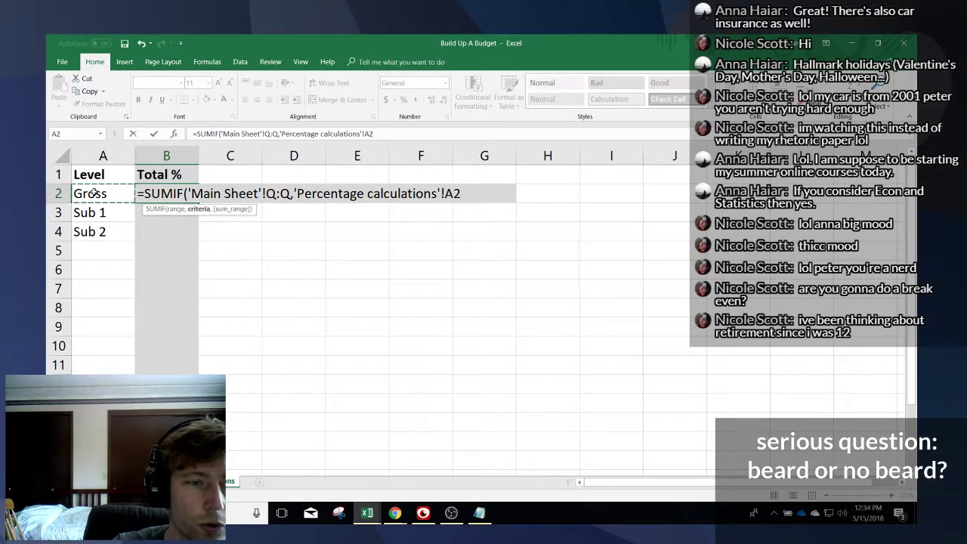
{"action": "type", "text": ","}
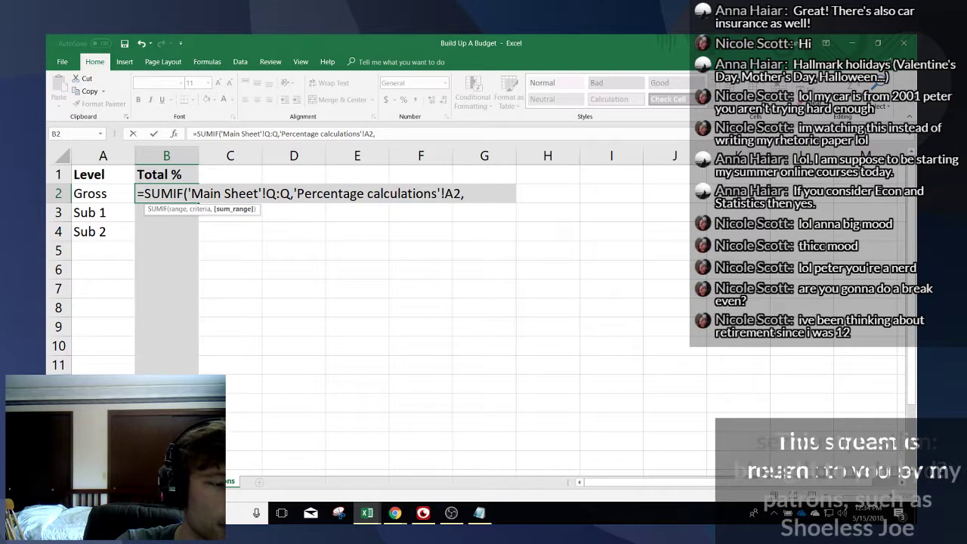
{"action": "key", "text": "ctrl+Page_Up"}
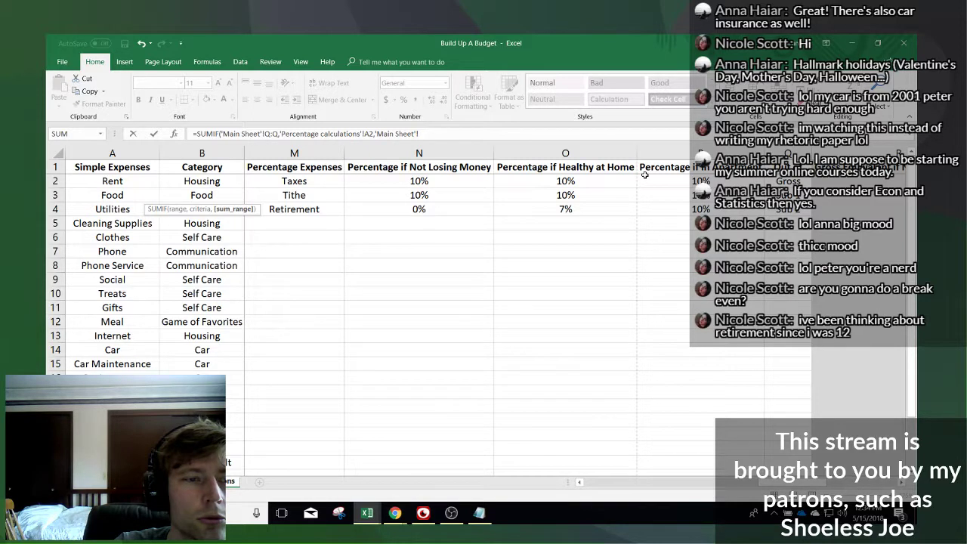
{"action": "left_click", "coordinate": [419, 154]}
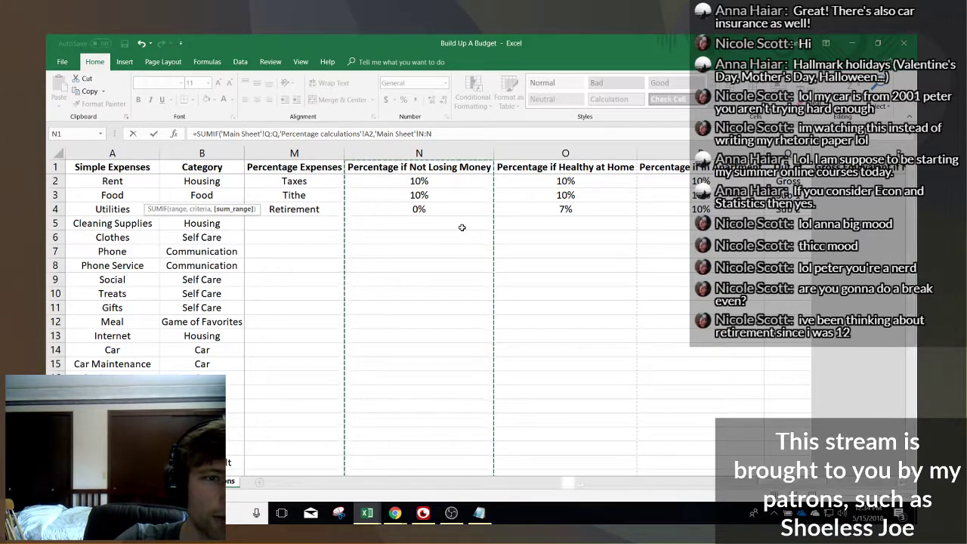
{"action": "key", "text": "Return"}
- Format column B as percentages and return to the formula cell B2
{"action": "left_click", "coordinate": [168, 155]}
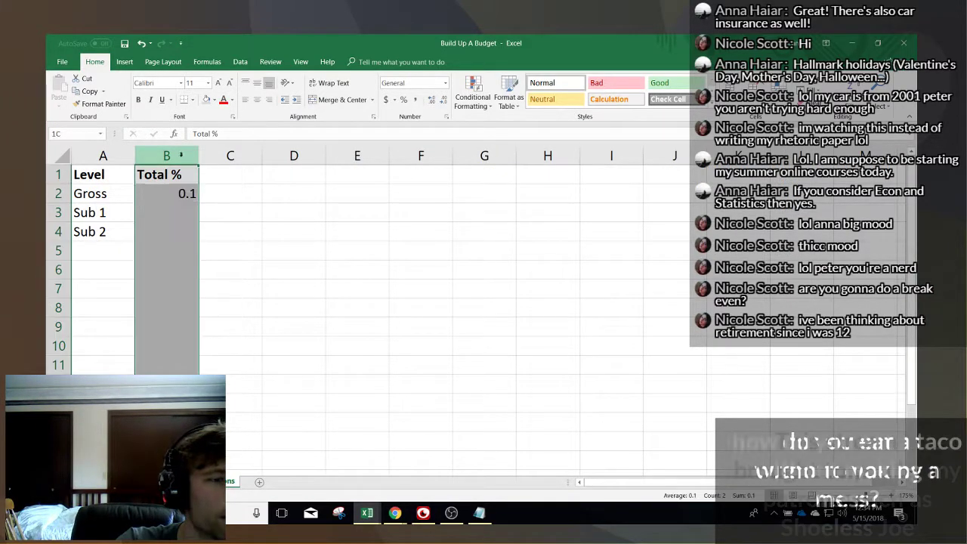
{"action": "left_click", "coordinate": [403, 99]}
{"action": "key", "text": "Return"}
{"action": "key", "text": "Return"}
{"action": "key", "text": "shift+Return"}
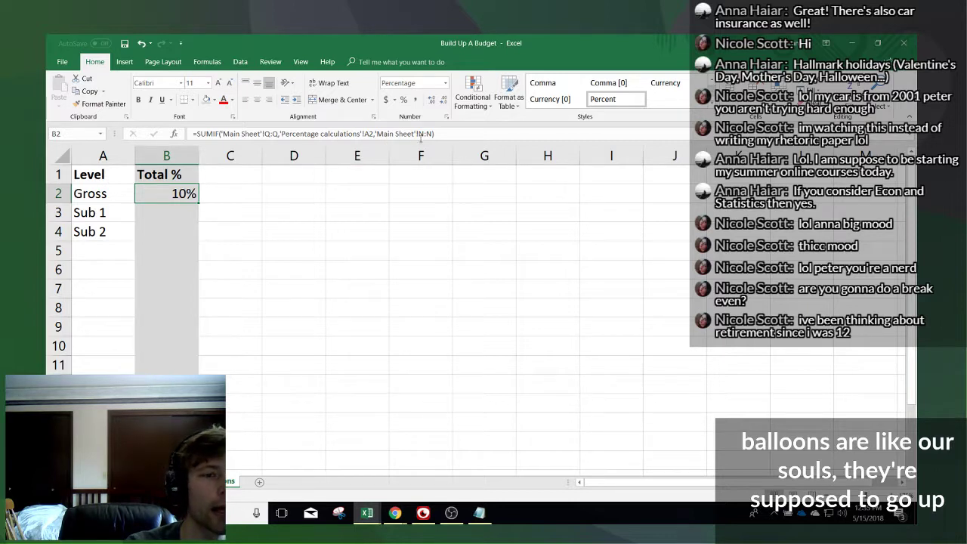
- Extend the B1 header to "Total % if Not Losing Money" and copy it across C1 and D1
{"action": "left_click", "coordinate": [183, 175]}
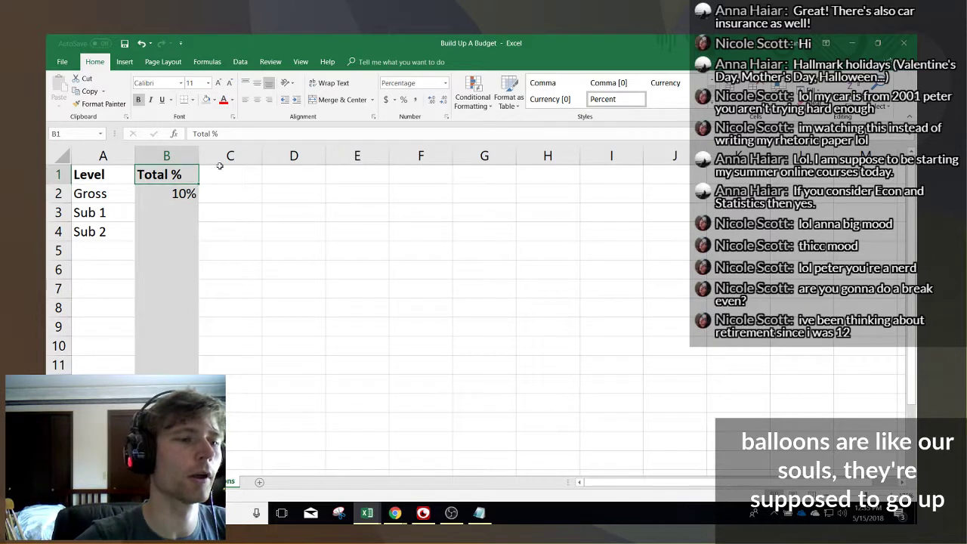
{"action": "double_click", "coordinate": [253, 133]}
{"action": "left_click", "coordinate": [263, 133]}
{"action": "type", "text": "if"}
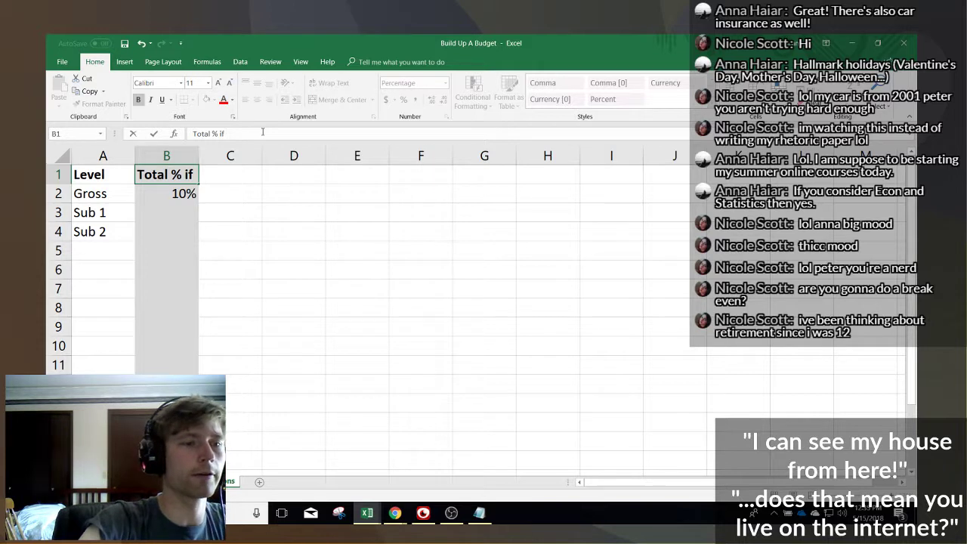
{"action": "type", "text": "Not Losing Money"}
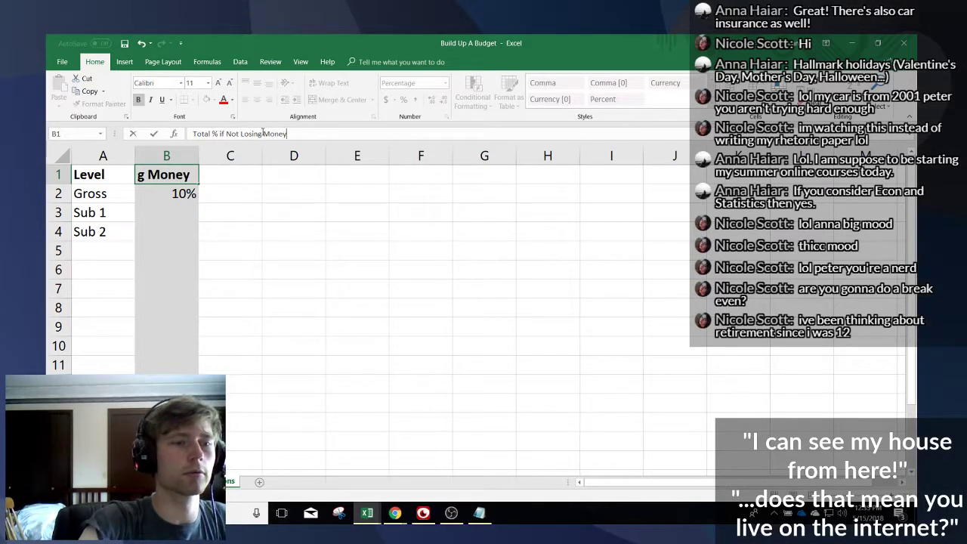
{"action": "key", "text": "Return"}
{"action": "key", "text": "Up"}
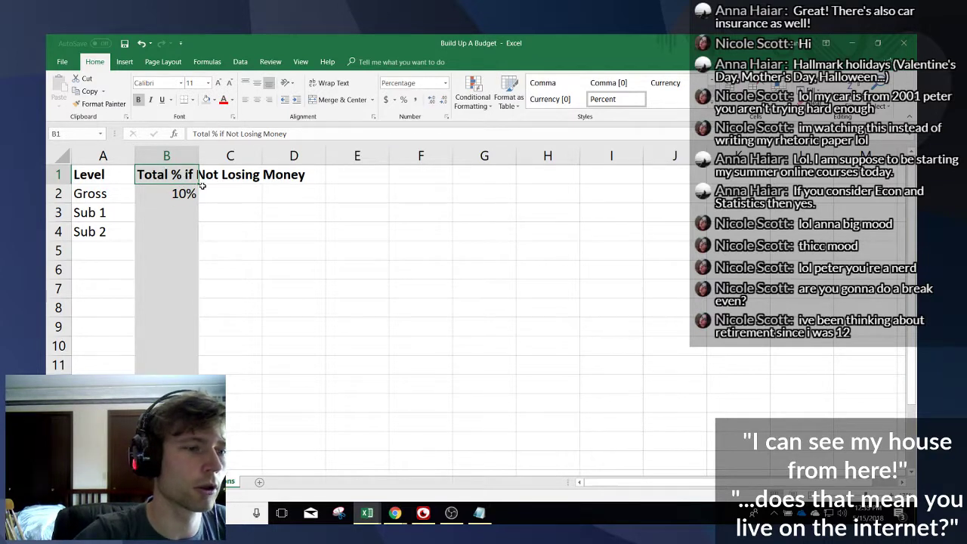
{"action": "left_click_drag", "start_coordinate": [200, 185], "coordinate": [266, 189]}
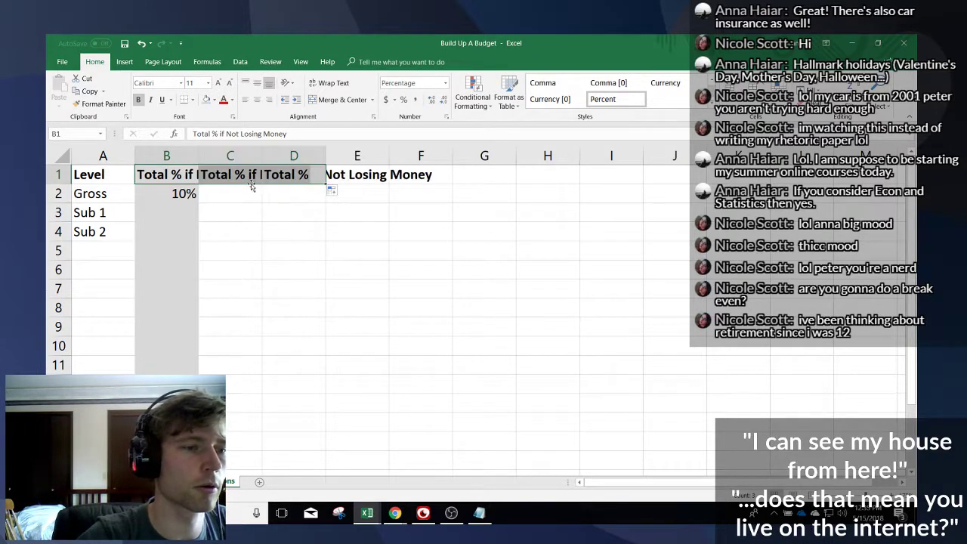
- Change the C1 header to "Total % if Healthy at Home"
{"action": "left_click", "coordinate": [244, 176]}
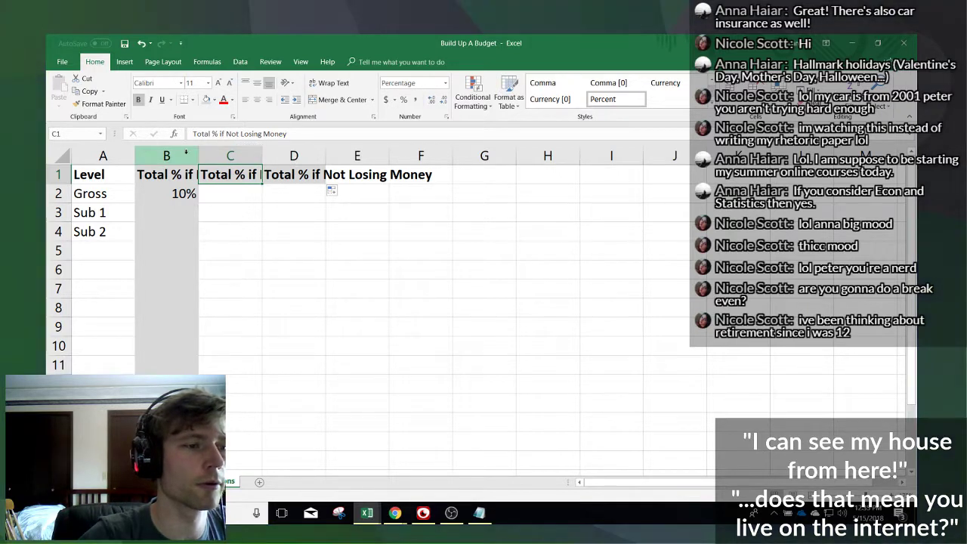
{"action": "left_click", "coordinate": [167, 155]}
{"action": "left_click", "coordinate": [219, 158]}
{"action": "left_click", "coordinate": [221, 173]}
{"action": "left_click_drag", "start_coordinate": [225, 133], "coordinate": [193, 134]}
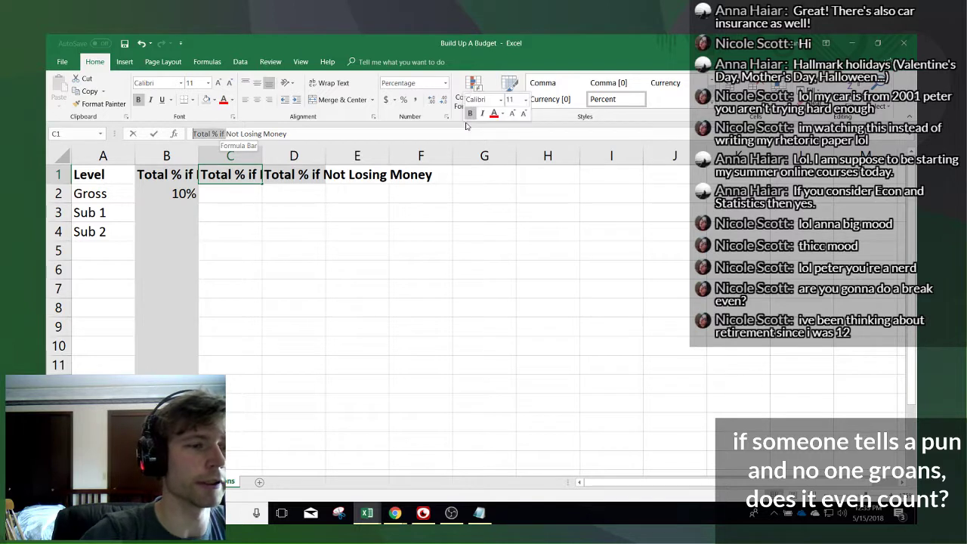
{"action": "key", "text": "shift+End"}
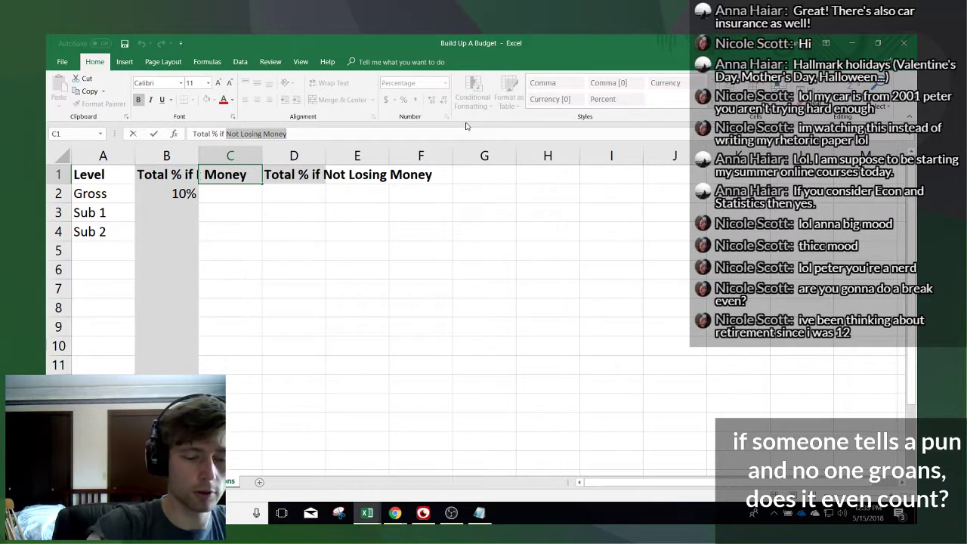
{"action": "type", "text": "Healthy at Home"}
{"action": "key", "text": "Tab"}
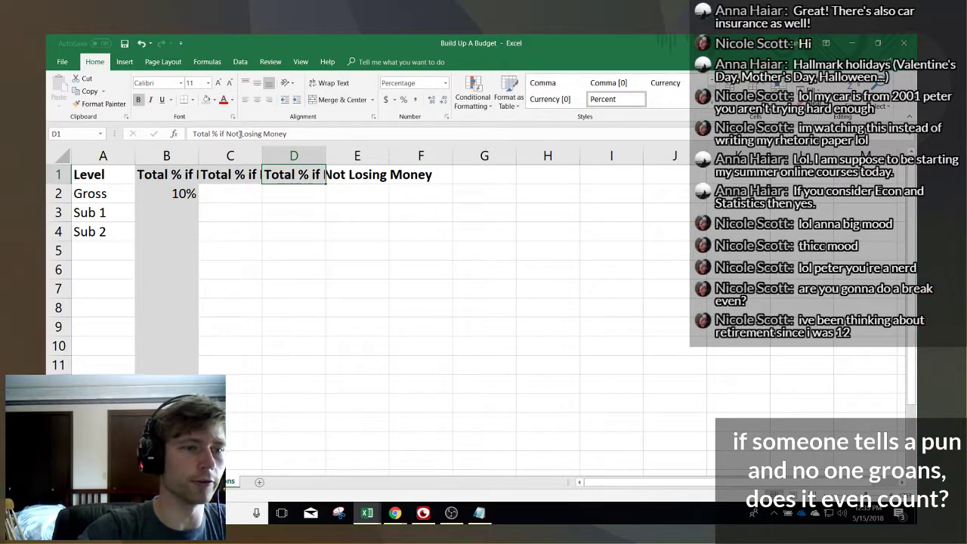
- Change the D1 header to "Total % if In Apartment"
{"action": "left_click_drag", "start_coordinate": [226, 133], "coordinate": [396, 133]}
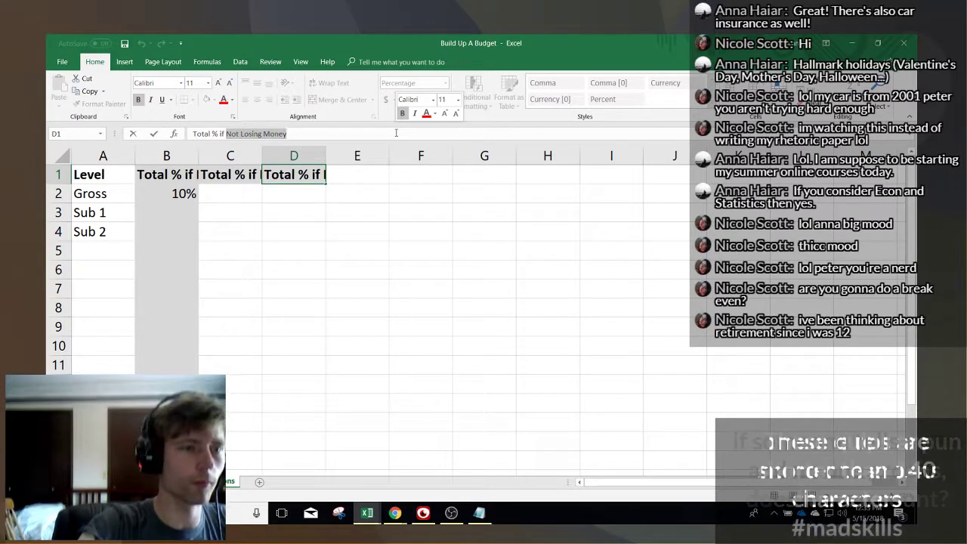
{"action": "key", "text": "BackSpace"}
{"action": "type", "text": "In"}
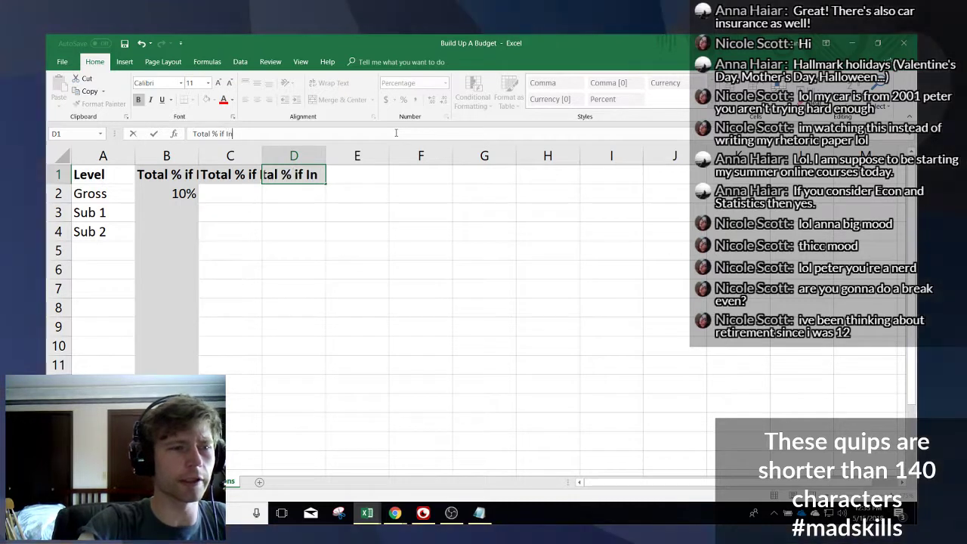
{"action": "type", "text": " Apartment"}
{"action": "key", "text": "BackSpace"}
{"action": "key", "text": "BackSpace"}
{"action": "type", "text": "tment"}
{"action": "key", "text": "Return"}
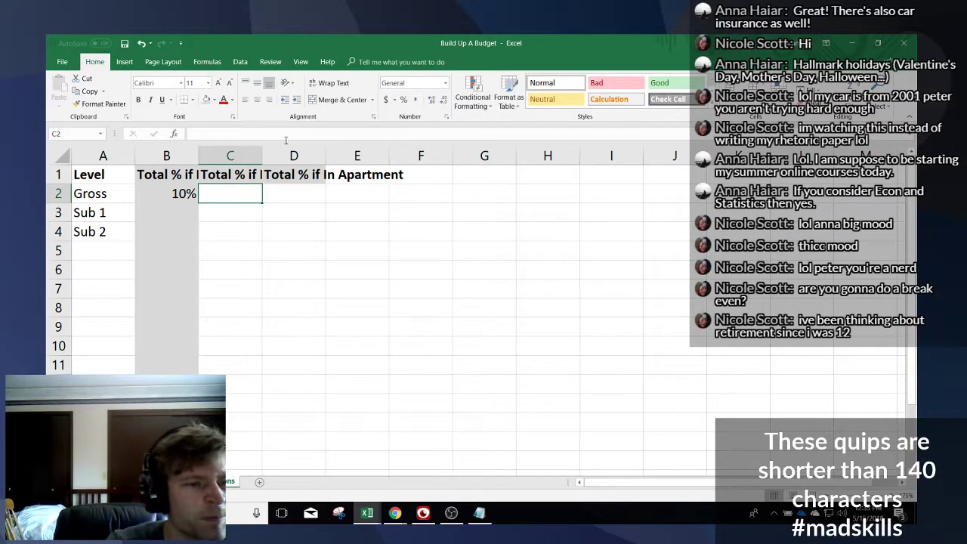
- Lock the columns in B2's SUMIF formula by making the criteria range $Q:$Q and the criterion $A2, leaving the sum range N:N relative
{"action": "left_click", "coordinate": [192, 193]}
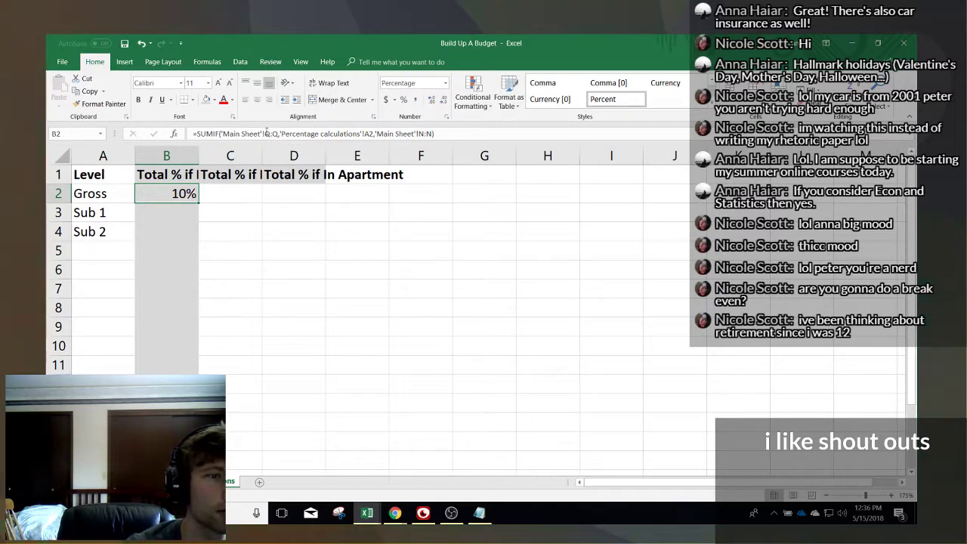
{"action": "left_click", "coordinate": [264, 134]}
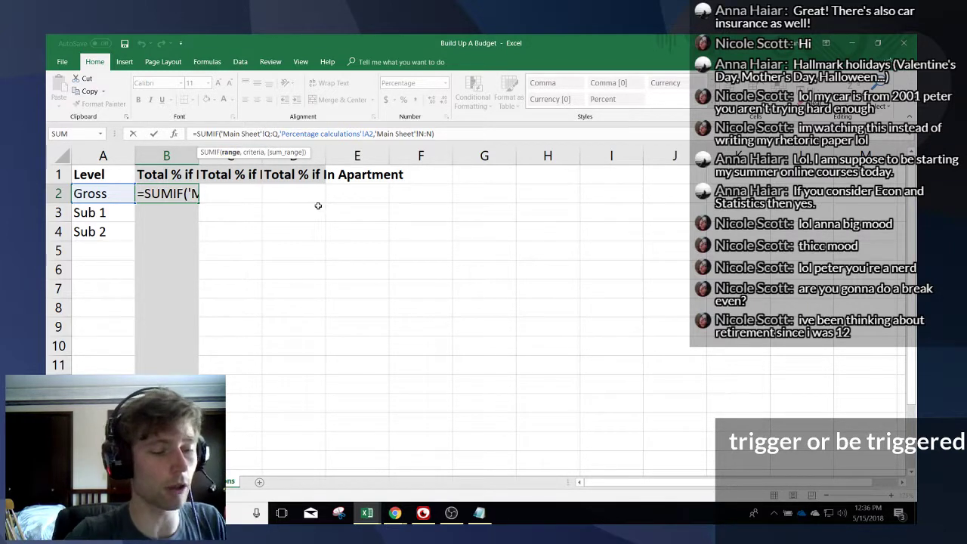
{"action": "type", "text": "$"}
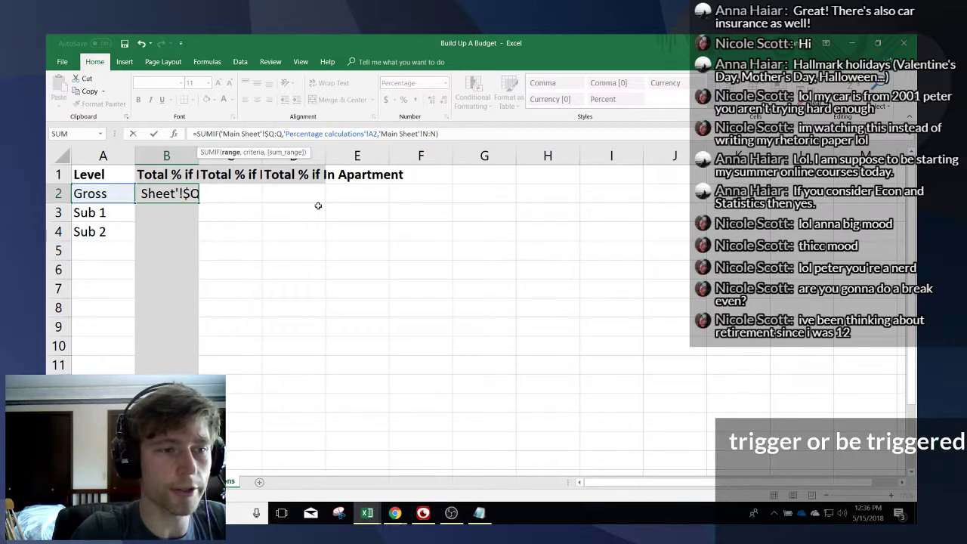
{"action": "key", "text": "Right"}
{"action": "key", "text": "Right"}
{"action": "type", "text": "$"}
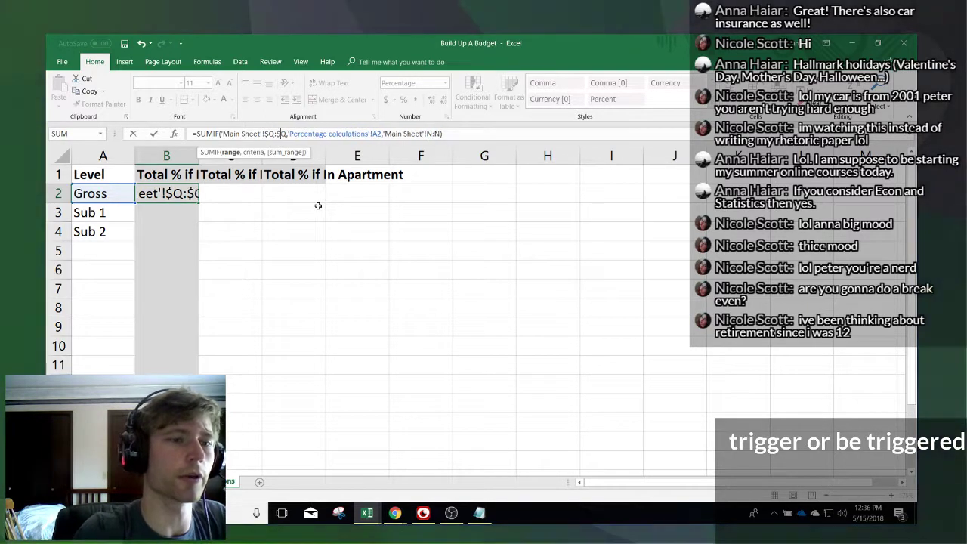
{"action": "key", "text": "Right"}
{"action": "key", "text": "Right"}
{"action": "key", "text": "Right"}
{"action": "key", "text": "Right"}
{"action": "key", "text": "Right"}
{"action": "key", "text": "Right"}
{"action": "key", "text": "Right"}
{"action": "key", "text": "Right"}
{"action": "key", "text": "Right"}
{"action": "key", "text": "Right"}
{"action": "key", "text": "Right"}
{"action": "key", "text": "Right"}
{"action": "key", "text": "Right"}
{"action": "key", "text": "Right"}
{"action": "key", "text": "Right"}
{"action": "key", "text": "Right"}
{"action": "key", "text": "Right"}
{"action": "key", "text": "Right"}
{"action": "key", "text": "Right"}
{"action": "key", "text": "Right"}
{"action": "key", "text": "Right"}
{"action": "key", "text": "Right"}
{"action": "key", "text": "Right"}
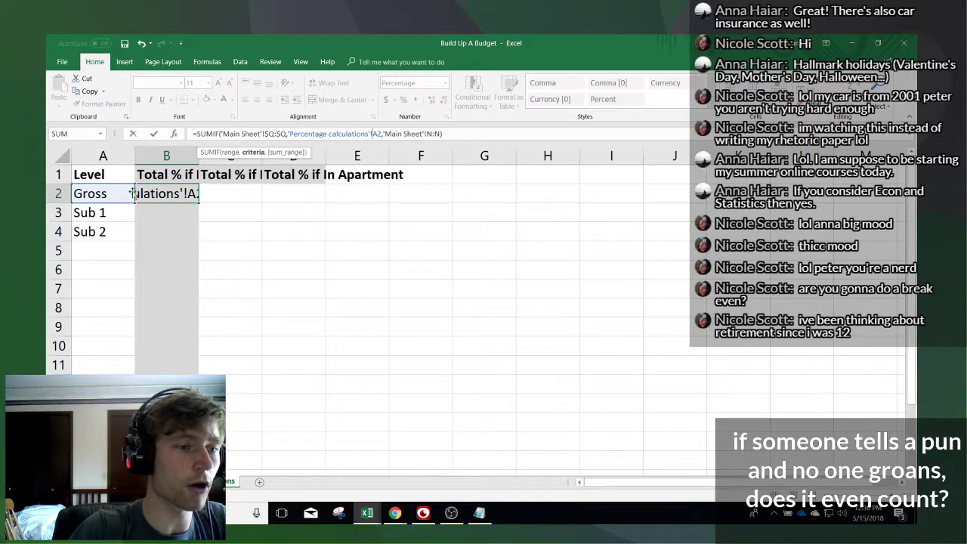
{"action": "type", "text": "$"}
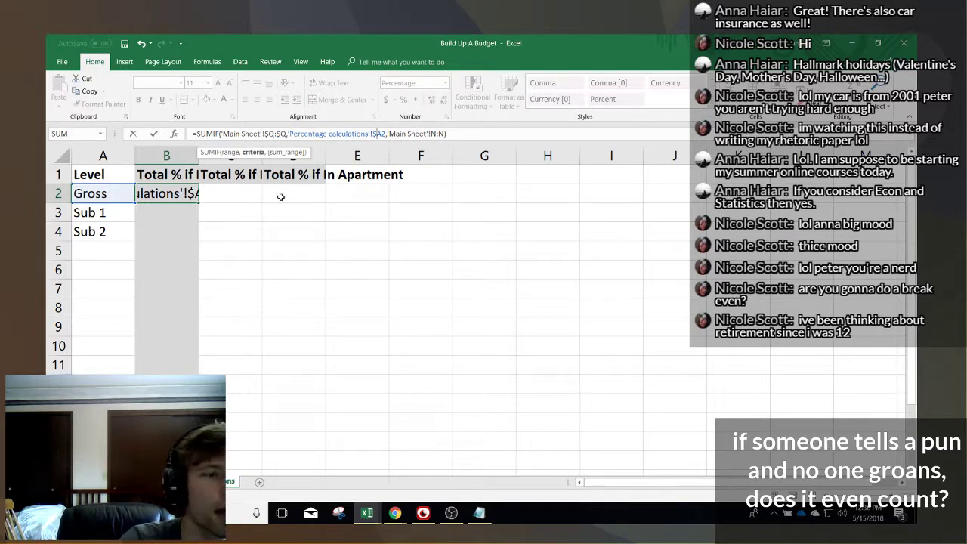
{"action": "key", "text": "Return"}
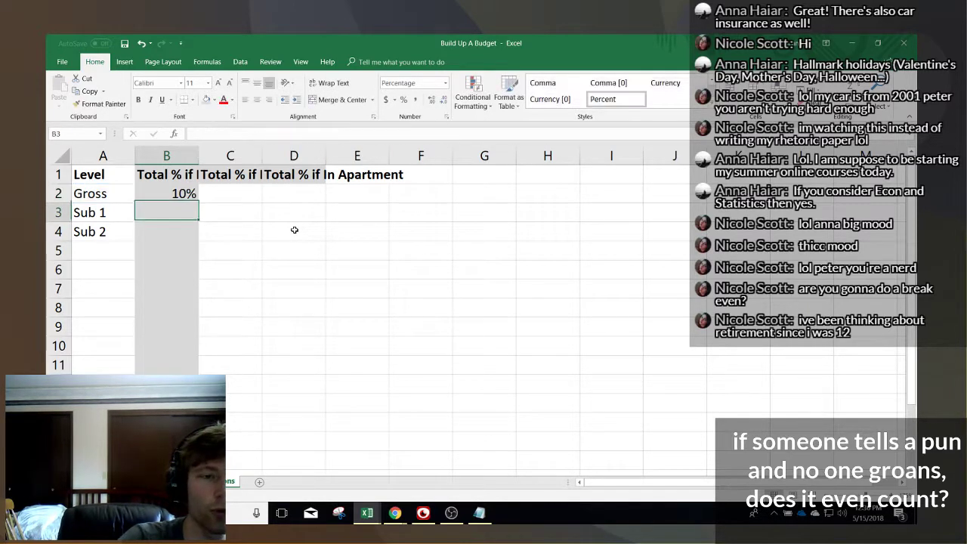
- Check Main Sheet percentage columns N and O, then fill the B2 SUMIF formula across to column D and down to row 4
{"action": "left_click", "coordinate": [164, 198]}
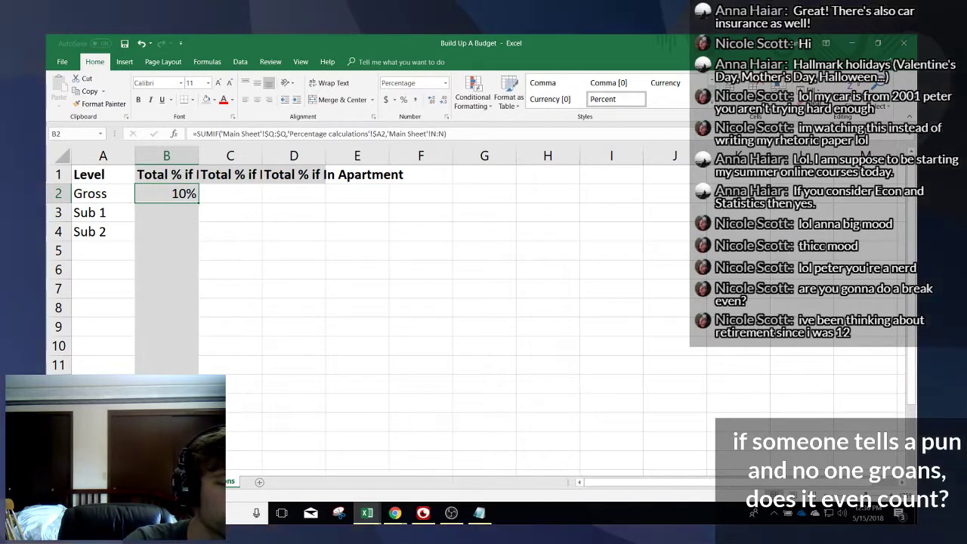
{"action": "left_click", "coordinate": [110, 482]}
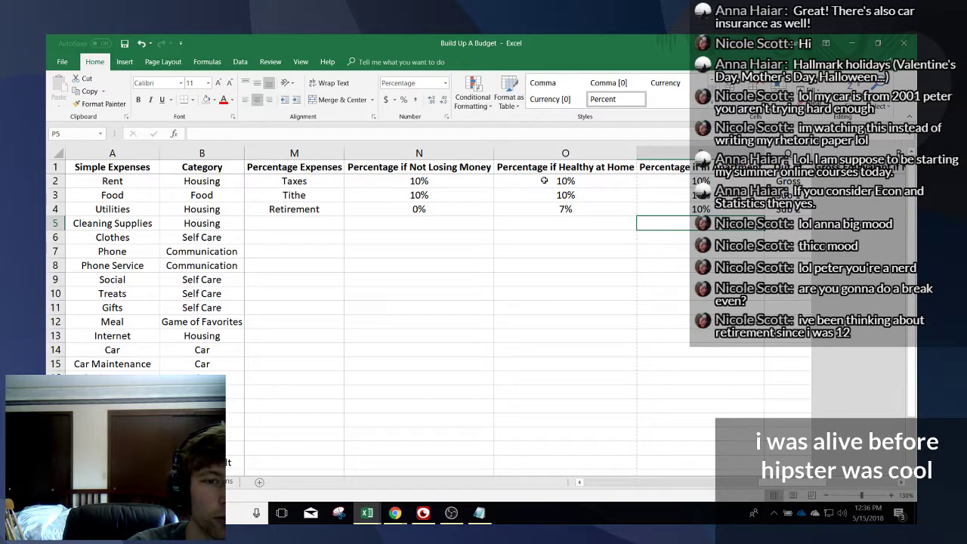
{"action": "left_click", "coordinate": [409, 151]}
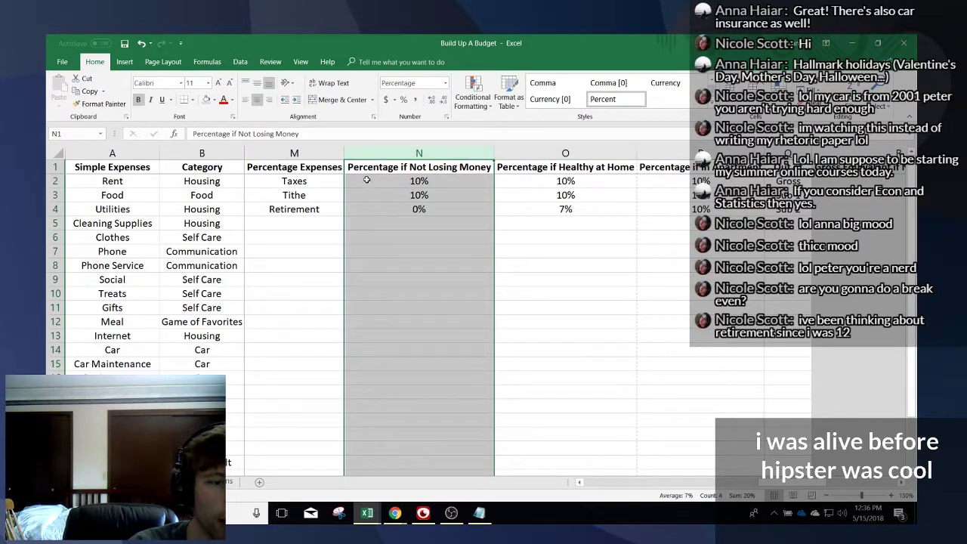
{"action": "left_click", "coordinate": [565, 153]}
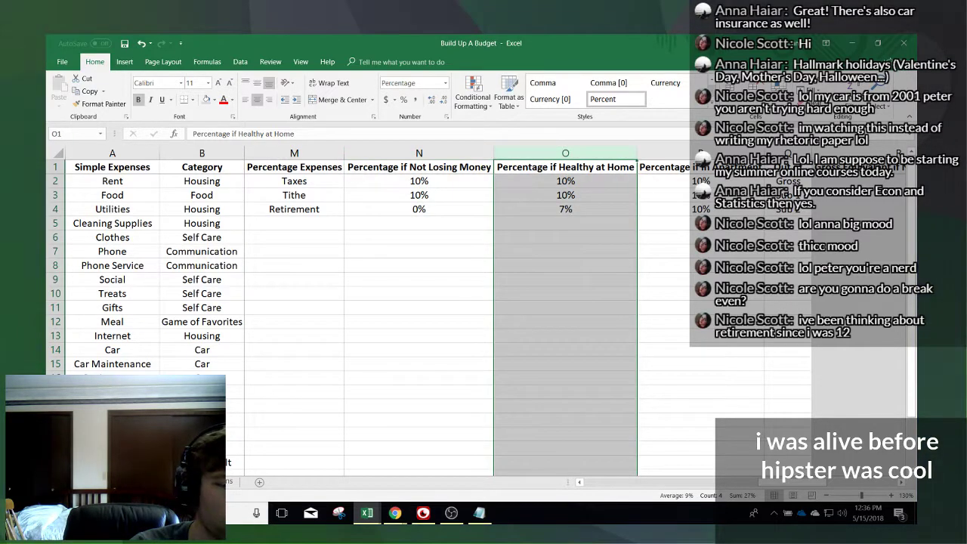
{"action": "left_click", "coordinate": [206, 481]}
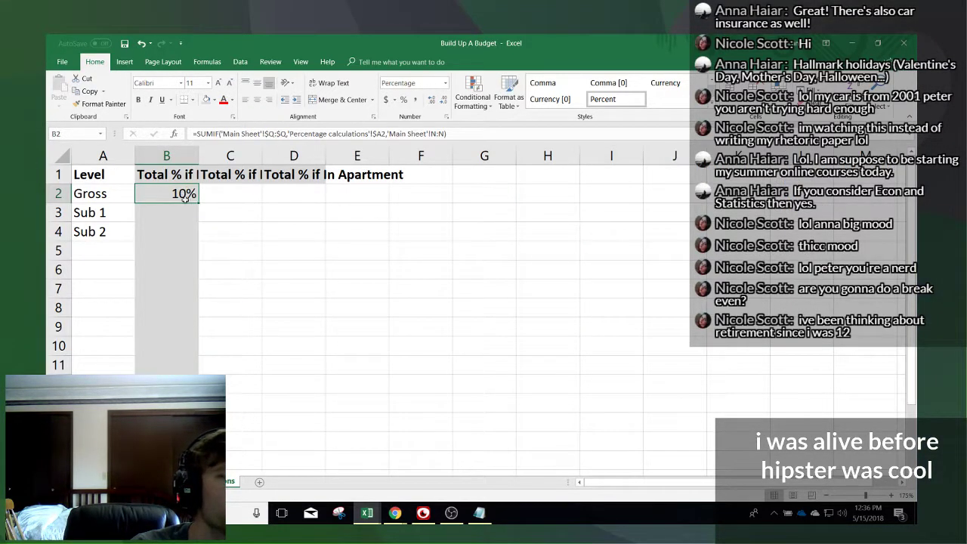
{"action": "left_click_drag", "start_coordinate": [199, 202], "coordinate": [328, 205]}
{"action": "left_click_drag", "start_coordinate": [182, 194], "coordinate": [328, 242]}
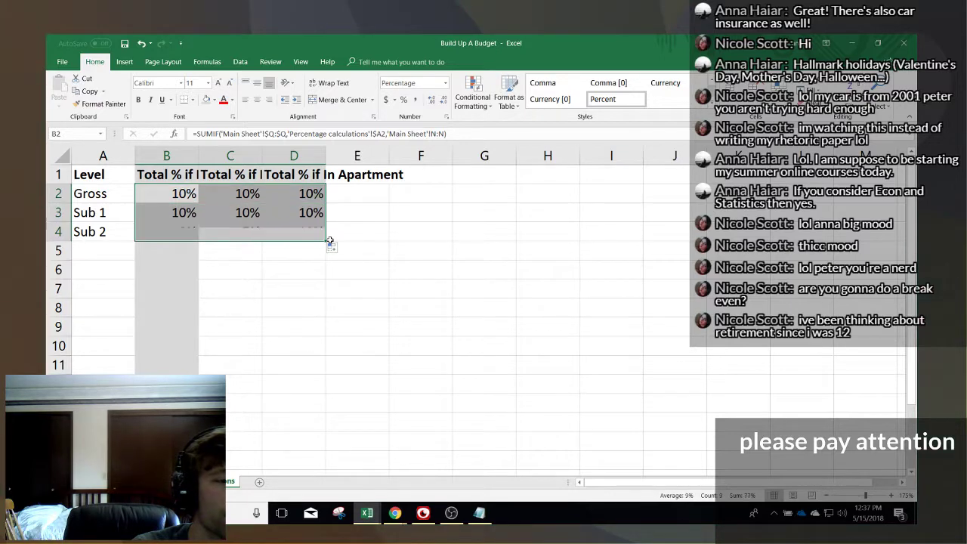
- Return to the Main Sheet and select the Retirement entry under Percentage Expenses to compare its percentages with the calculated totals
{"action": "left_click", "coordinate": [182, 194]}
{"action": "key", "text": "ctrl+Page_Up"}
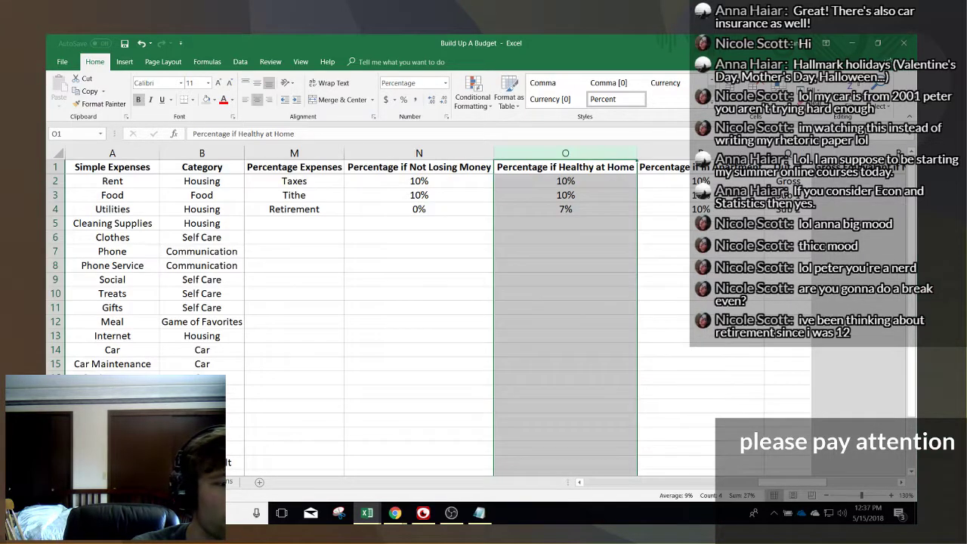
{"action": "left_click", "coordinate": [313, 210]}
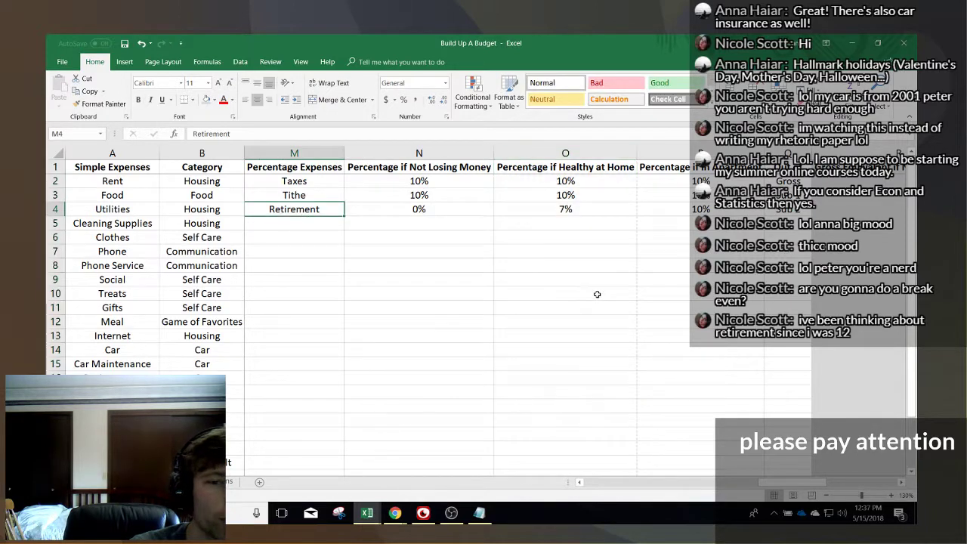
- Add Capital Investment as a new entry in the Percentage Expenses column, in M5 below Retirement
{"action": "scroll", "coordinate": [373, 230], "scroll_direction": "left", "scroll_amount": 3}
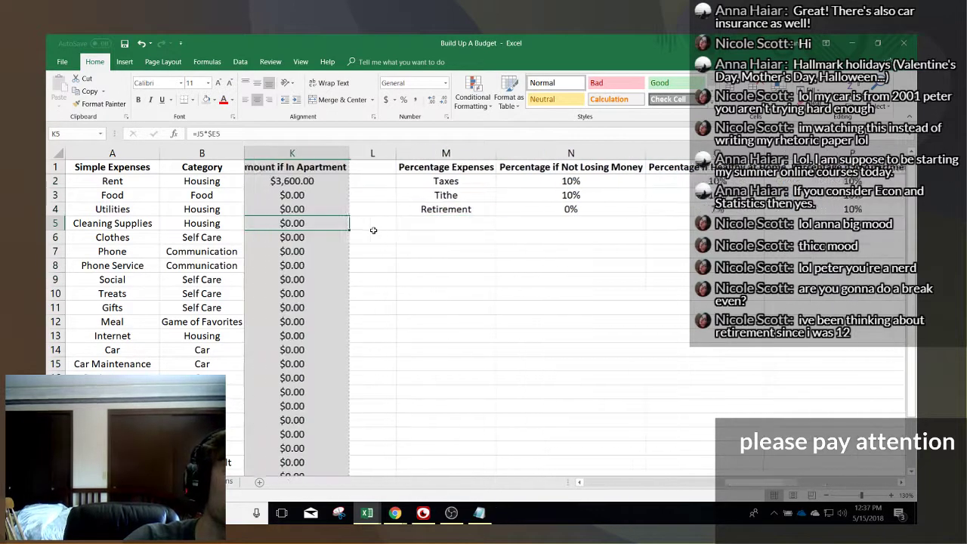
{"action": "key", "text": "Down"}
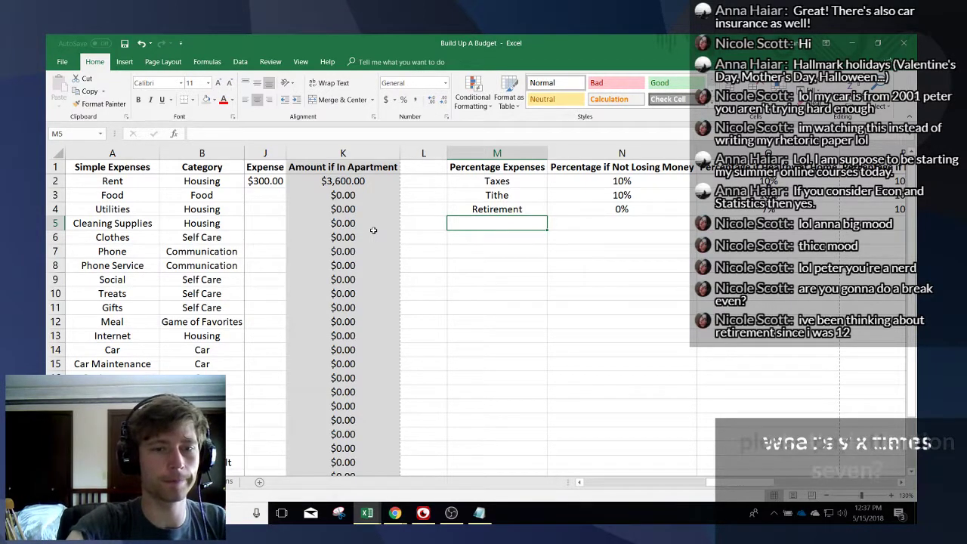
{"action": "type", "text": "Ca"}
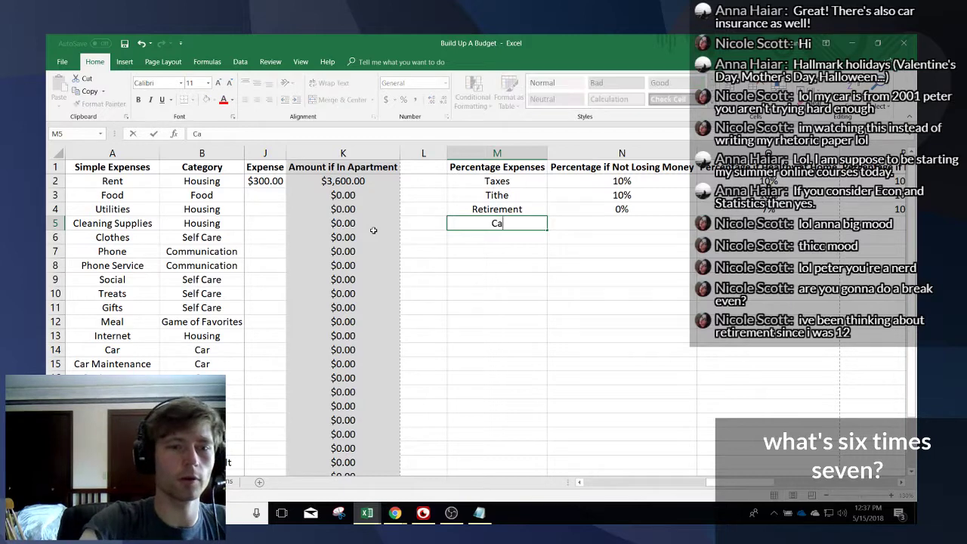
{"action": "type", "text": "pital Investment"}
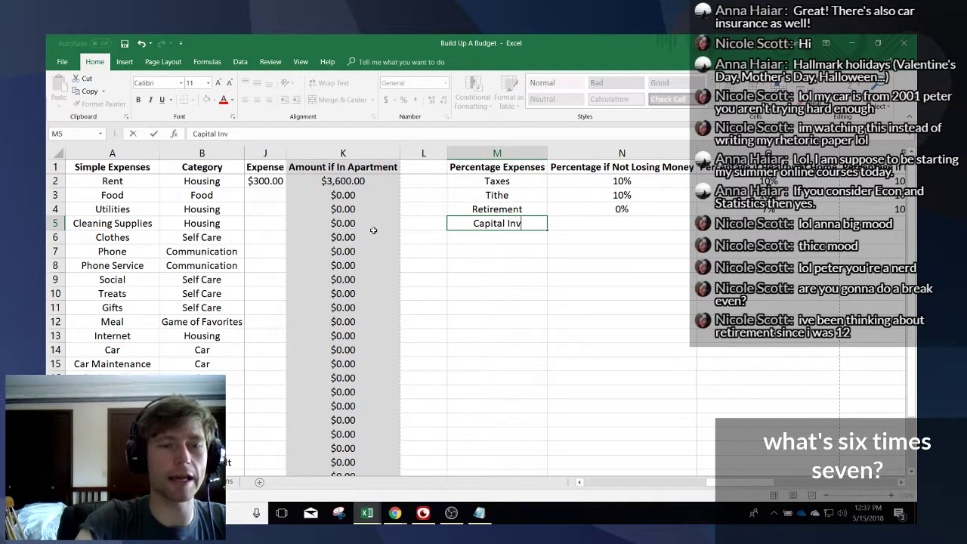
{"action": "key", "text": "Tab"}
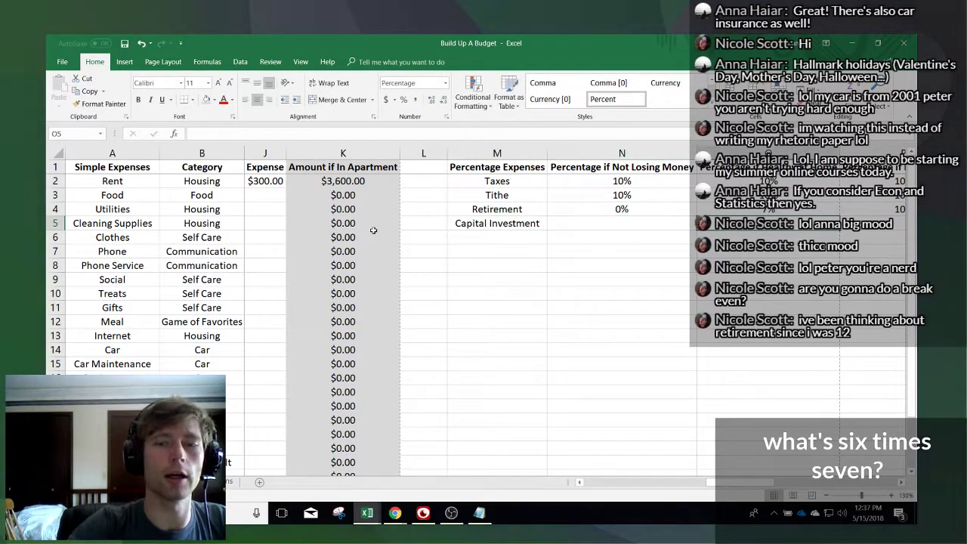
- Set Capital Investment's Out of level to Sub 2 and its Percentage if In Apartment to 3%
{"action": "key", "text": "Tab"}
{"action": "key", "text": "Tab"}
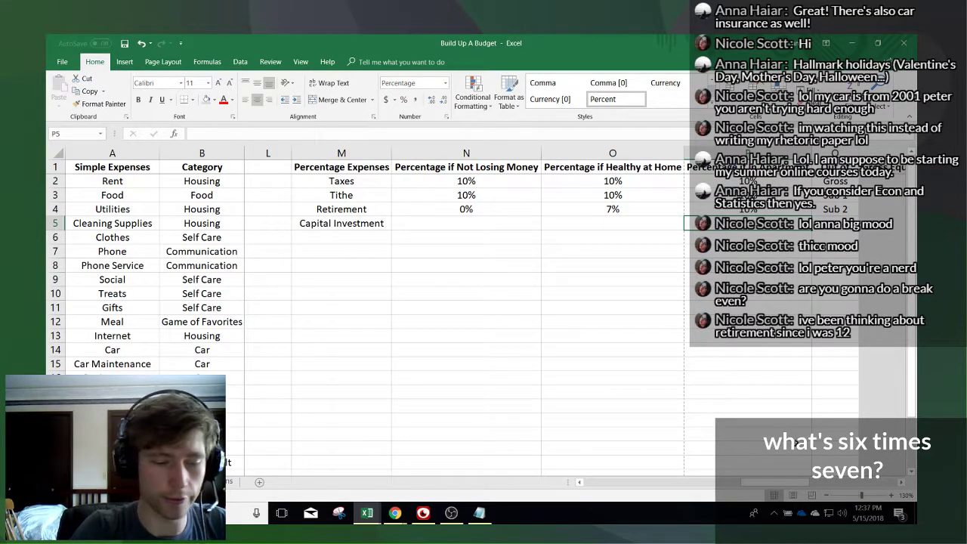
{"action": "key", "text": "Tab"}
{"action": "type", "text": "Su"}
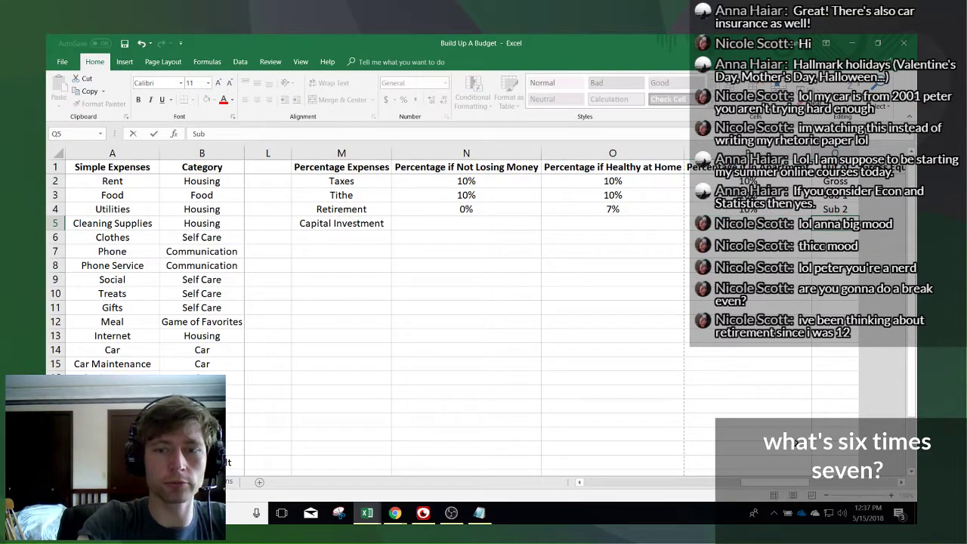
{"action": "key", "text": "shift+Tab"}
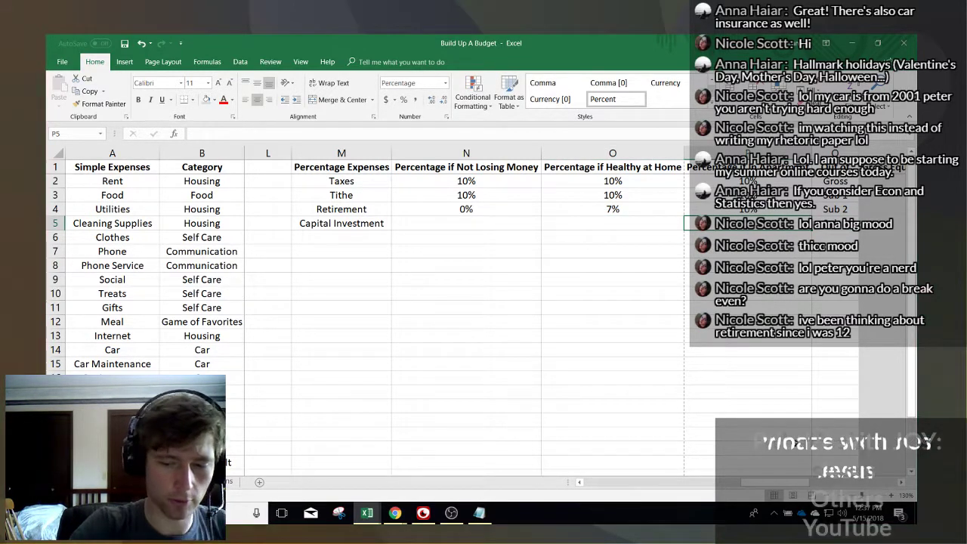
{"action": "type", "text": "5"}
{"action": "key", "text": "Return"}
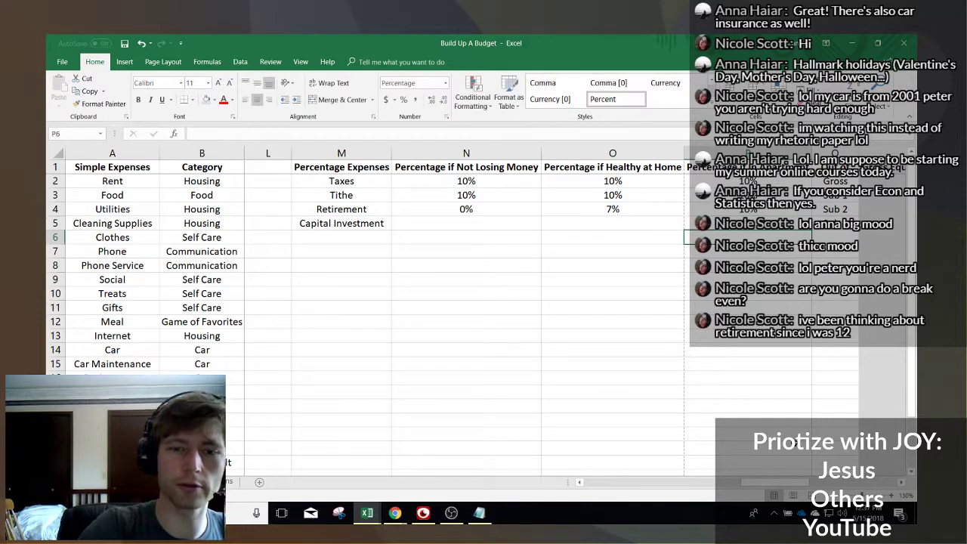
- Set Capital Investment's percentage to 3% if Healthy at Home and 0% if Not Losing Money
{"action": "left_click", "coordinate": [665, 223]}
{"action": "type", "text": "3"}
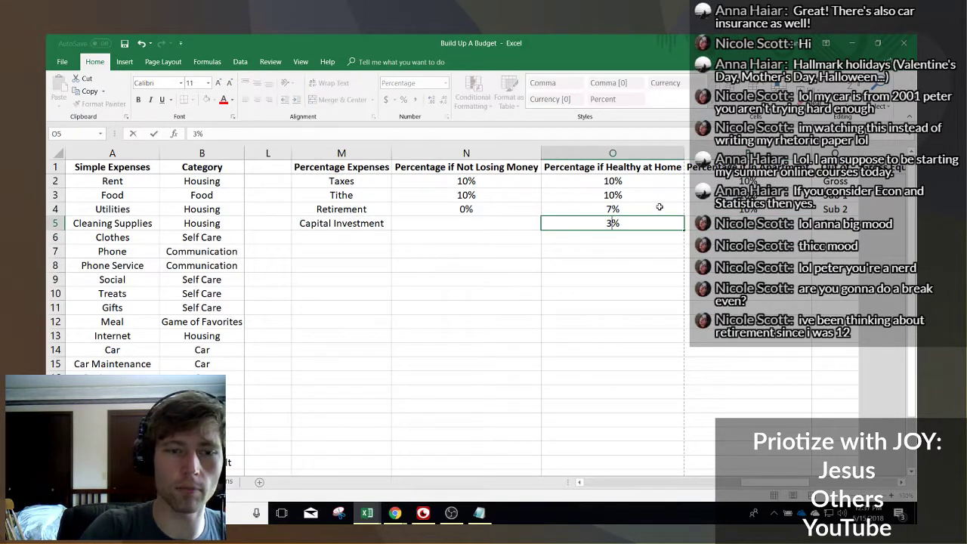
{"action": "key", "text": "Left"}
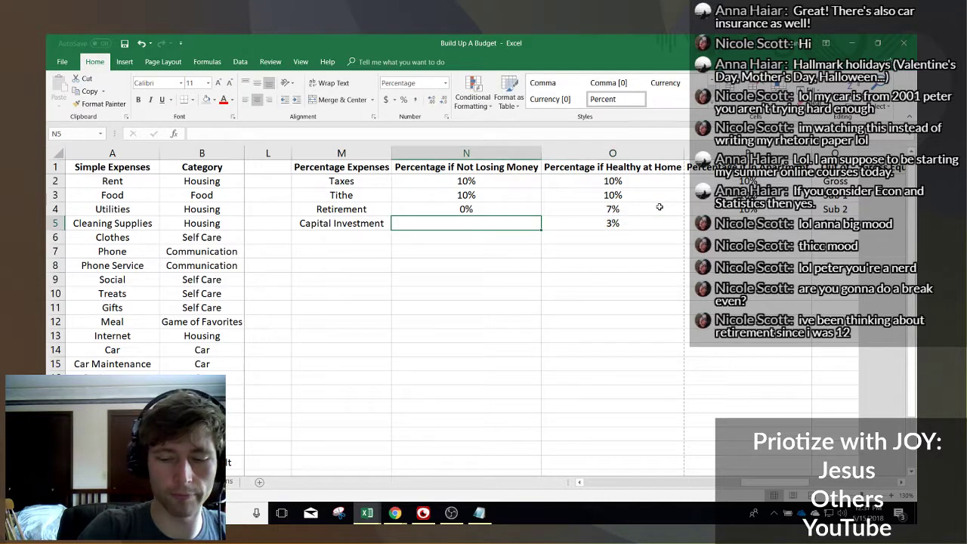
{"action": "type", "text": "0"}
{"action": "key", "text": "Return"}
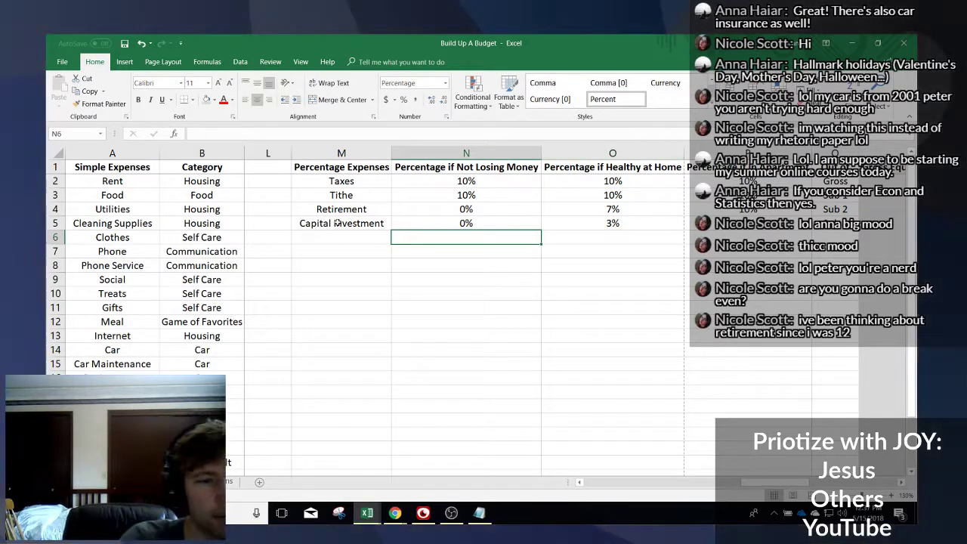
{"action": "left_click", "coordinate": [350, 225]}
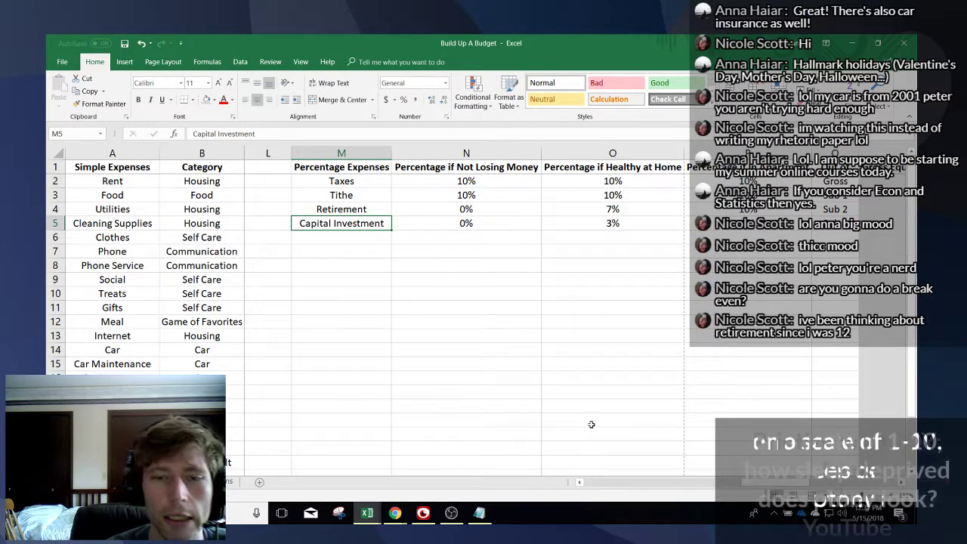
- Check the Sub 2 total formulas for Healthy at Home and In Apartment on the Percentage calculations sheet
{"action": "left_click", "coordinate": [215, 481]}
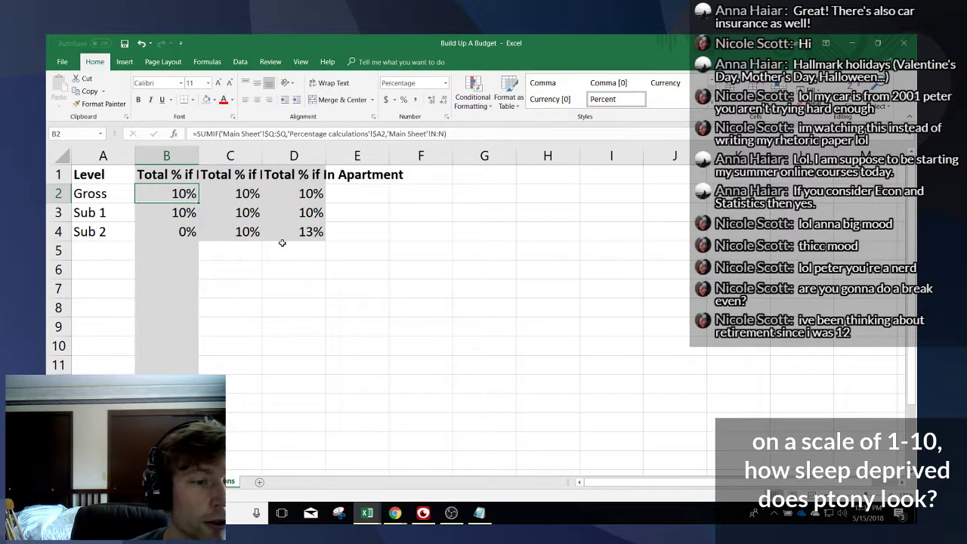
{"action": "left_click", "coordinate": [248, 232]}
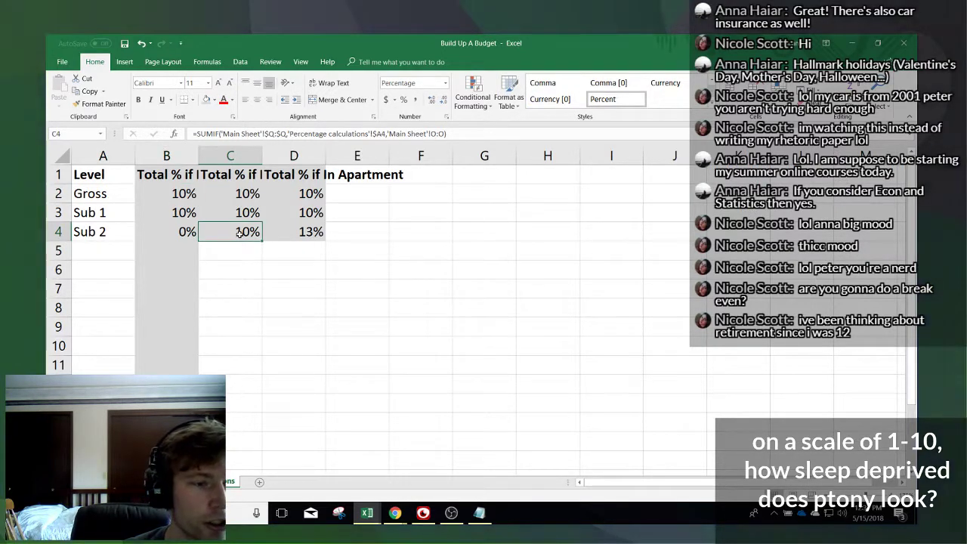
{"action": "left_click", "coordinate": [294, 232]}
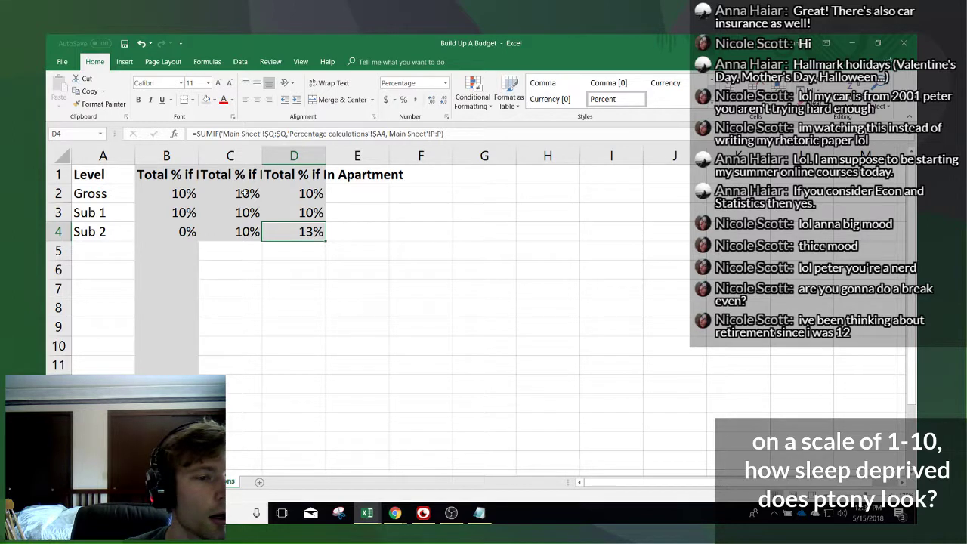
- Fill columns C and D of the Percentage calculations sheet with the same grey as column B
{"action": "left_click_drag", "start_coordinate": [226, 156], "coordinate": [294, 156]}
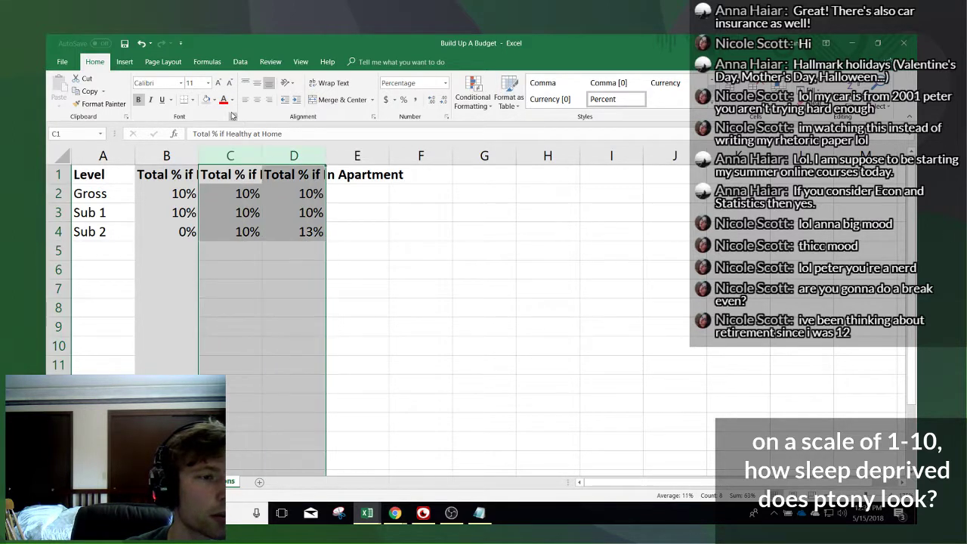
{"action": "left_click", "coordinate": [206, 99]}
{"action": "left_click", "coordinate": [231, 247]}
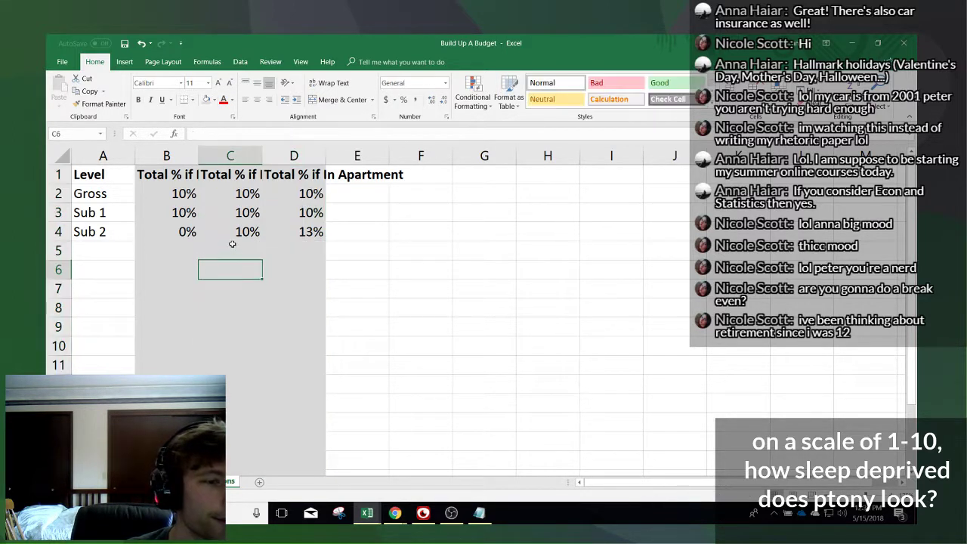
- Autofit columns B to D to their headings and center the contents of columns A to D
{"action": "left_click_drag", "start_coordinate": [166, 155], "coordinate": [302, 156]}
{"action": "double_click", "coordinate": [326, 150]}
{"action": "left_click", "coordinate": [540, 340]}
{"action": "left_click_drag", "start_coordinate": [173, 156], "coordinate": [553, 155]}
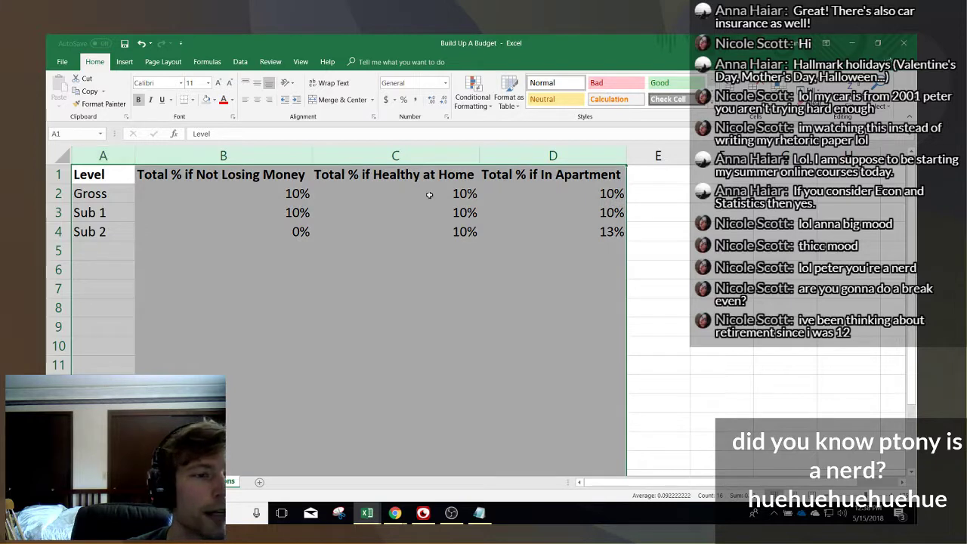
{"action": "left_click", "coordinate": [257, 99]}
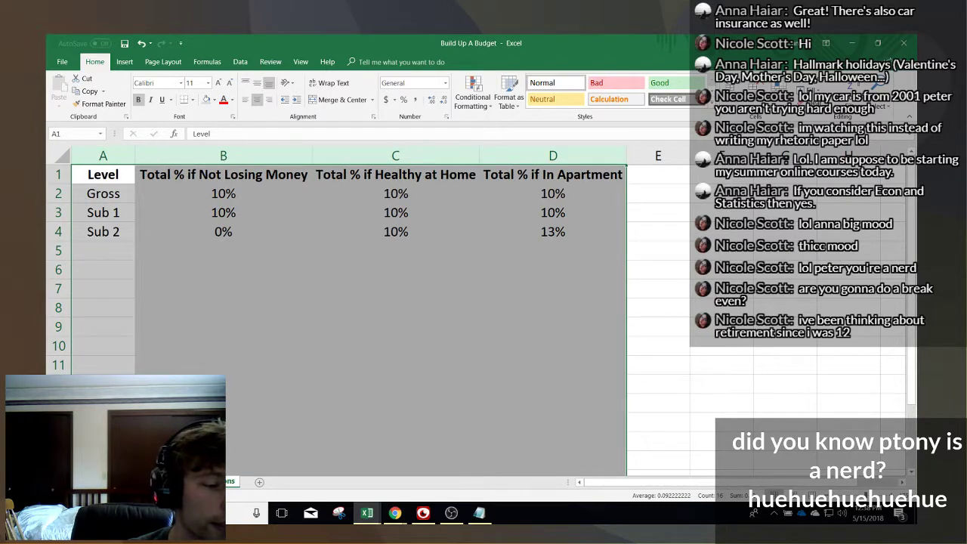
- Compare the Main Sheet's percentage expenses and Gross Equivalent columns with the level totals and formulas on the Percentage calculations sheet
{"action": "left_click", "coordinate": [155, 482]}
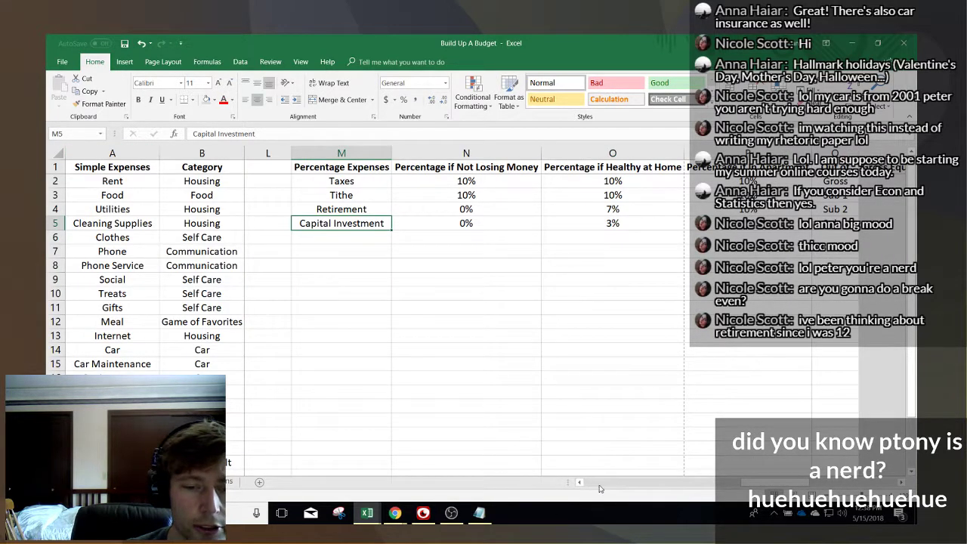
{"action": "left_click", "coordinate": [578, 225]}
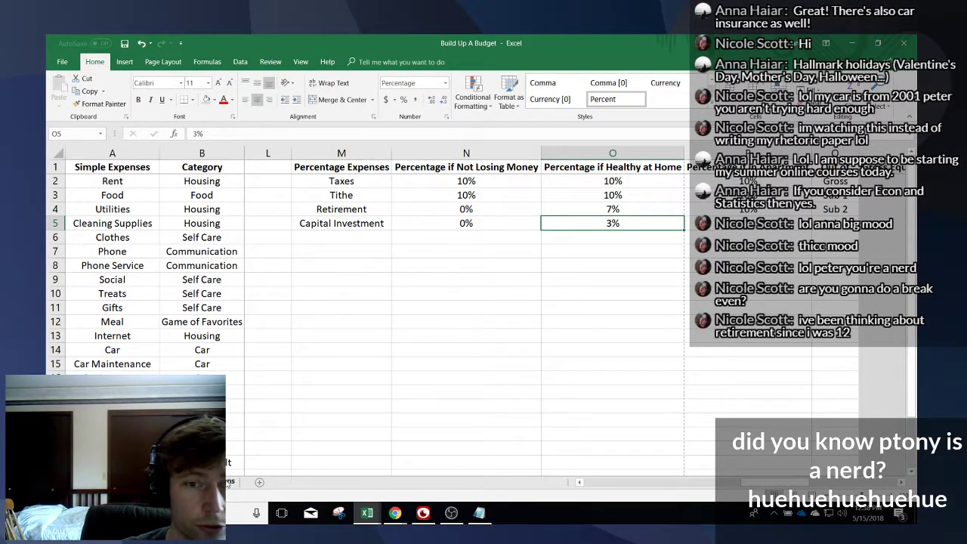
{"action": "left_click_drag", "start_coordinate": [733, 485], "coordinate": [752, 484]}
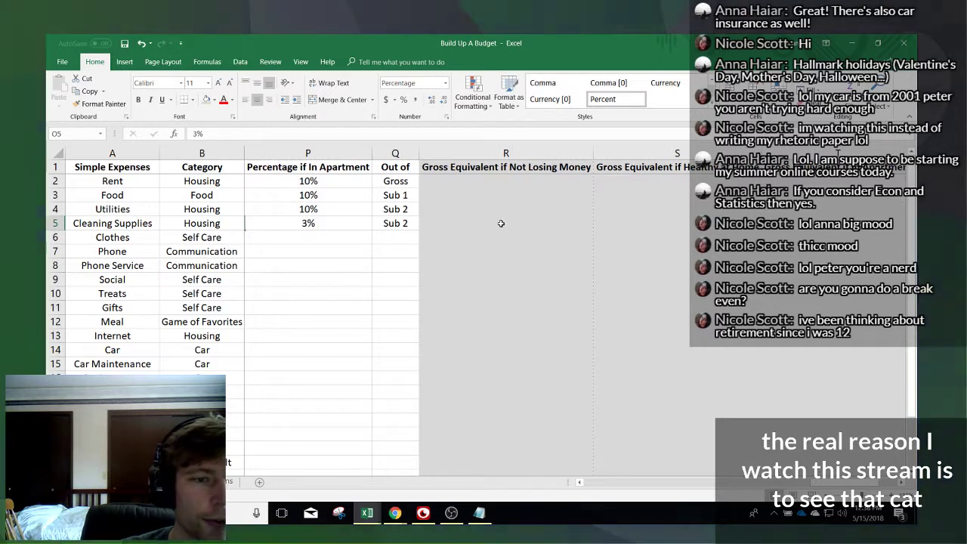
{"action": "left_click", "coordinate": [440, 177]}
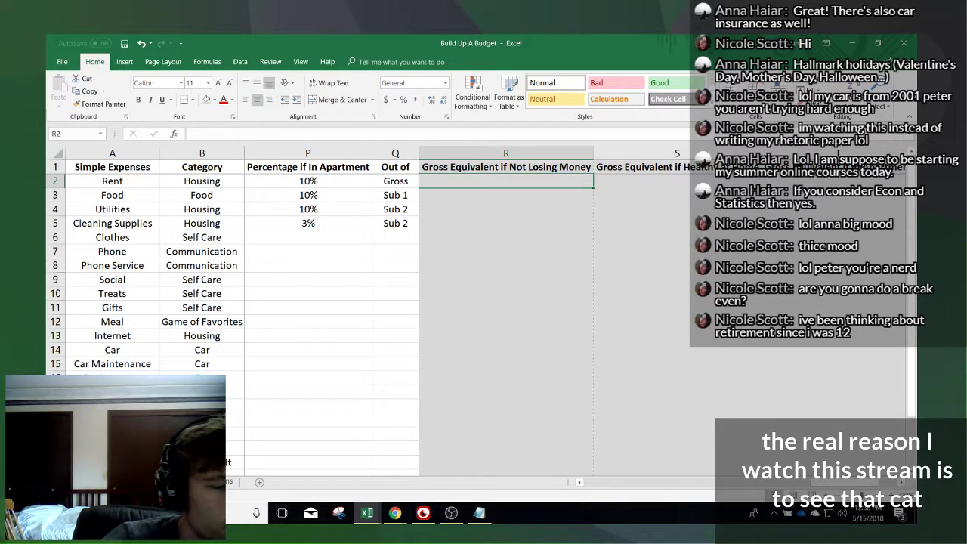
{"action": "left_click", "coordinate": [214, 481]}
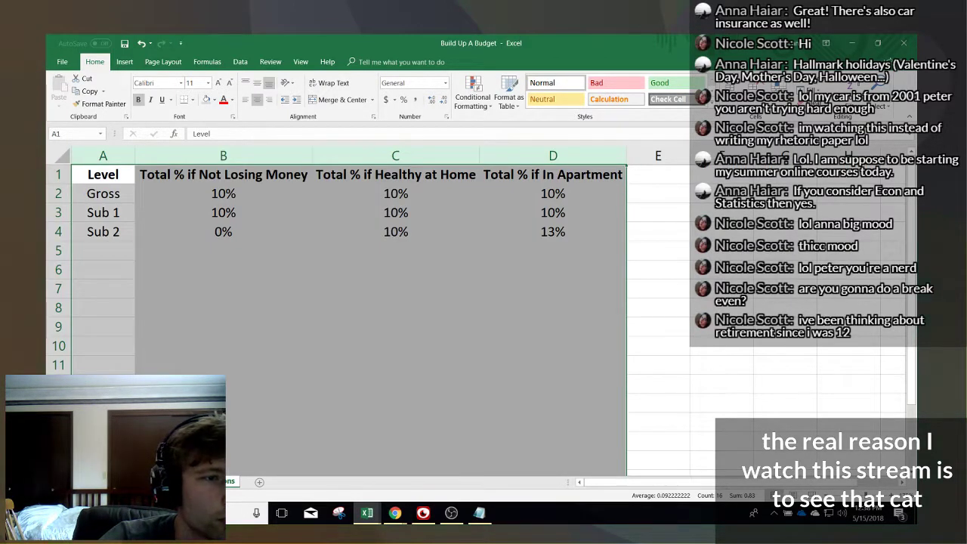
{"action": "left_click", "coordinate": [162, 482]}
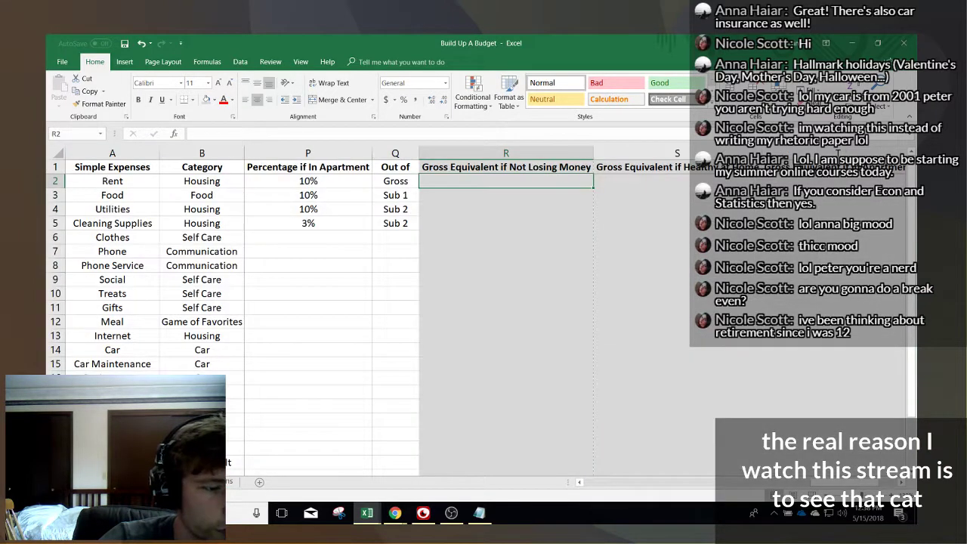
{"action": "left_click", "coordinate": [214, 482]}
{"action": "left_click", "coordinate": [163, 481]}
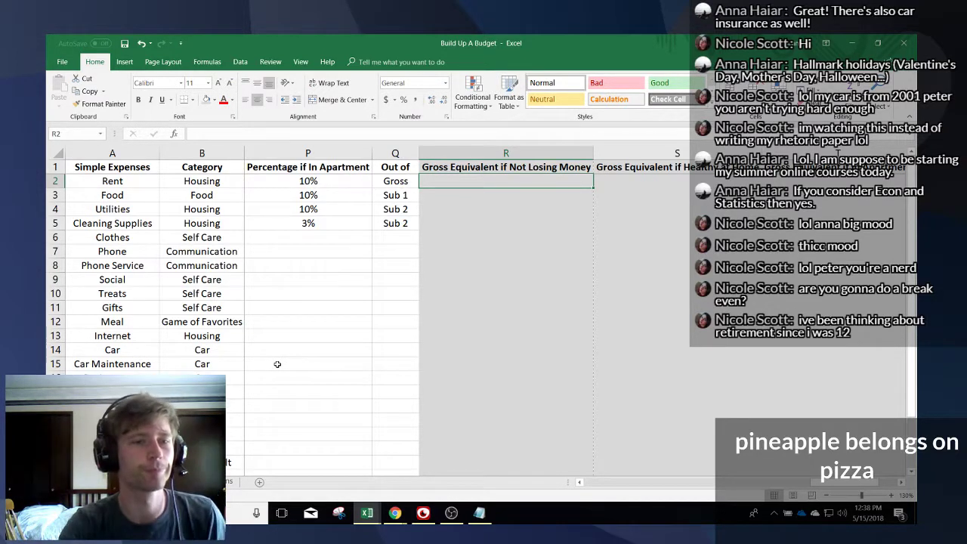
{"action": "left_click", "coordinate": [215, 481]}
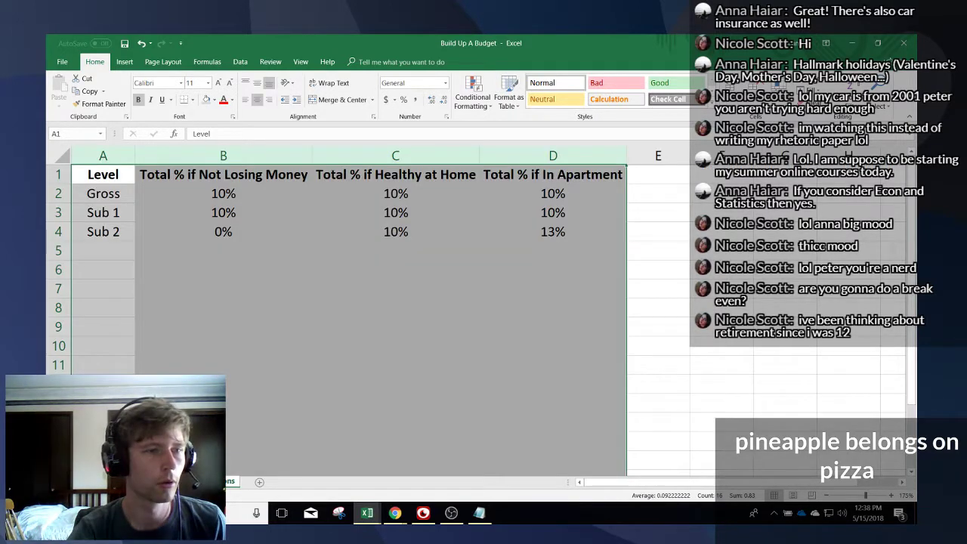
{"action": "key", "text": "ctrl+Page_Up"}
{"action": "key", "text": "ctrl+Page_Down"}
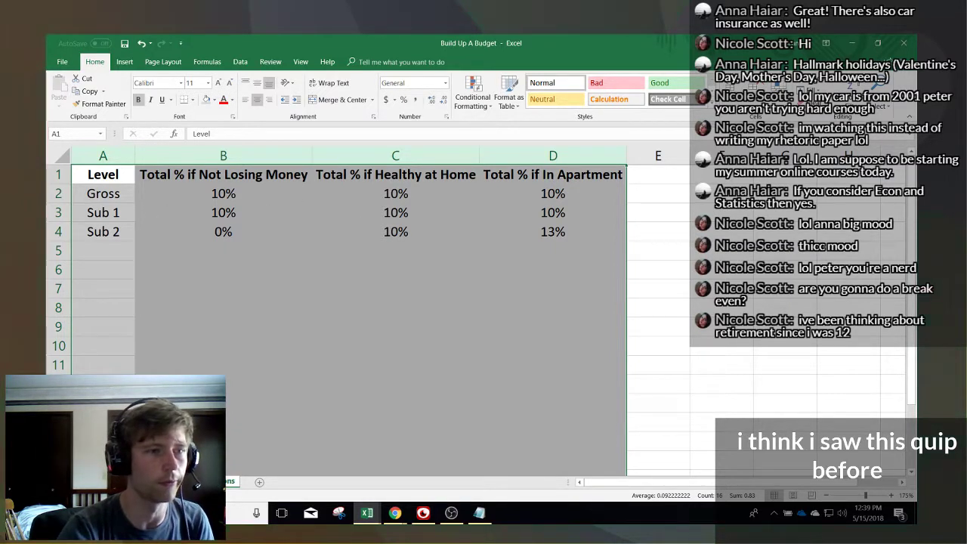
{"action": "left_click", "coordinate": [215, 197]}
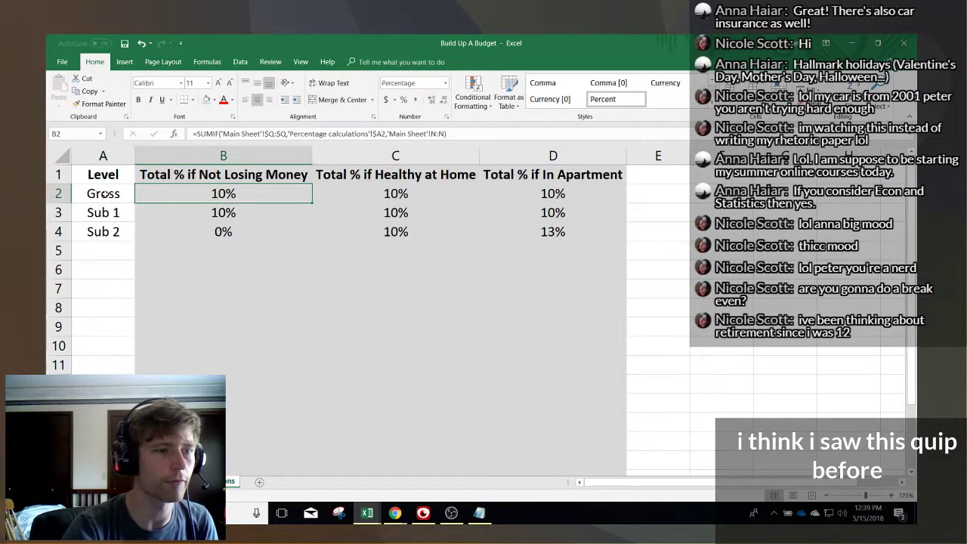
{"action": "key", "text": "ctrl+Page_Up"}
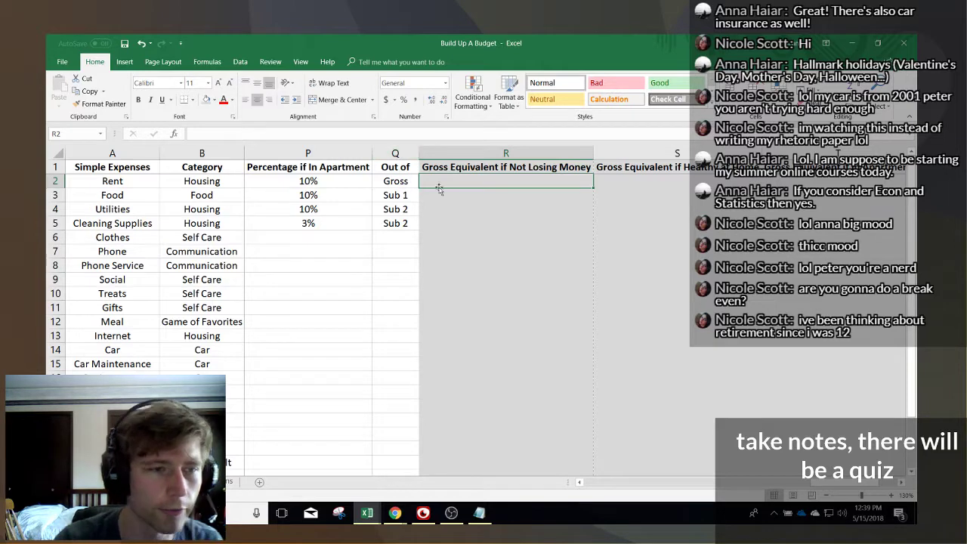
- Examine the Gross Equivalent if Not Losing Money cells beside the Sub 1 and Sub 2 rows, ending on R4
{"action": "scroll", "coordinate": [410, 252], "scroll_direction": "up", "scroll_amount": 2, "text": "ctrl"}
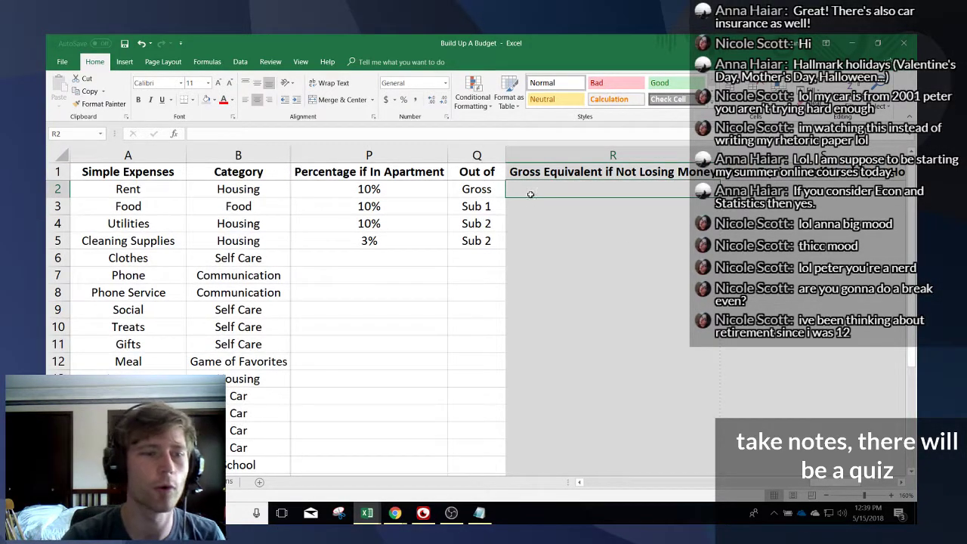
{"action": "left_click_drag", "start_coordinate": [838, 483], "coordinate": [819, 436]}
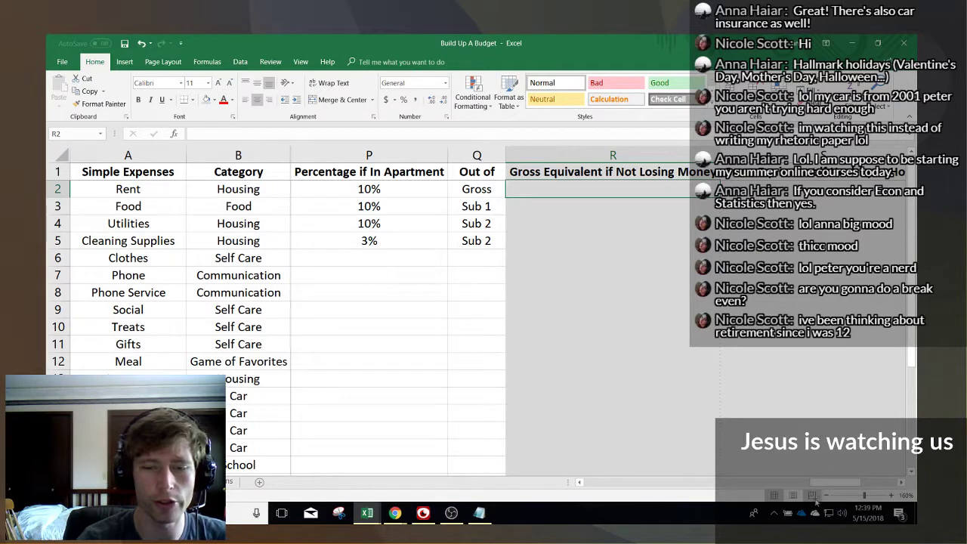
{"action": "left_click", "coordinate": [550, 206]}
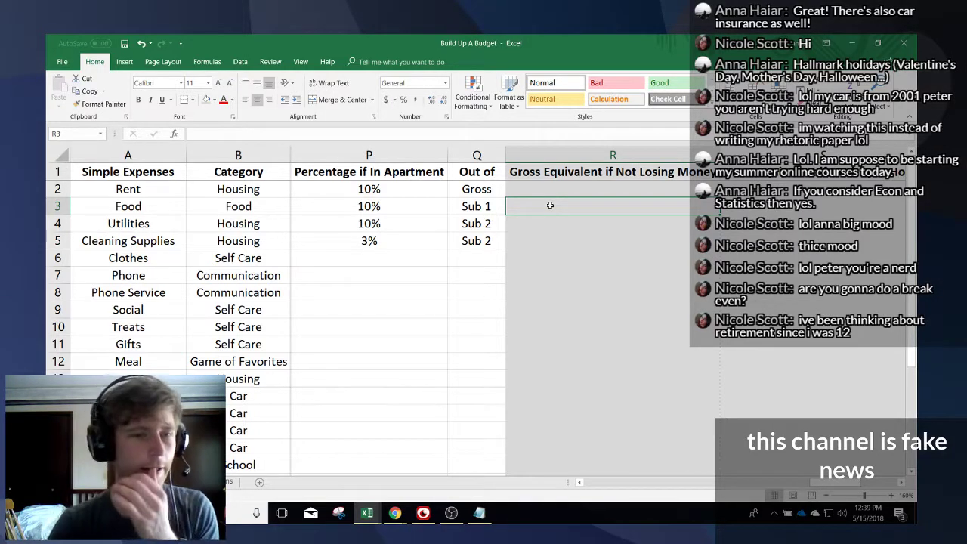
{"action": "key", "text": "Down"}
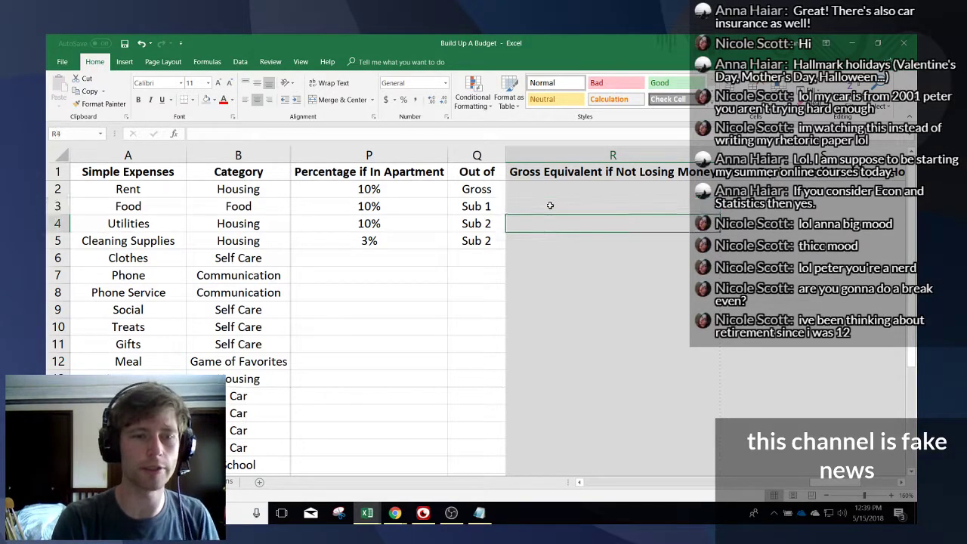
{"action": "left_click", "coordinate": [551, 205]}
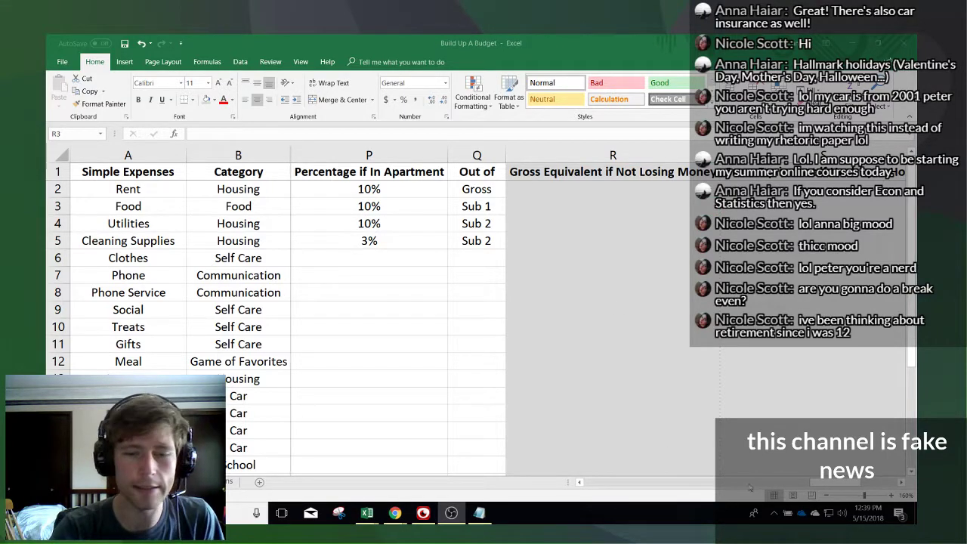
{"action": "left_click", "coordinate": [837, 492]}
{"action": "mouse_move", "coordinate": [831, 484]}
{"action": "left_mouse_down"}
{"action": "mouse_move", "coordinate": [790, 481]}
{"action": "mouse_move", "coordinate": [868, 492]}
{"action": "mouse_move", "coordinate": [833, 488]}
{"action": "left_mouse_up"}
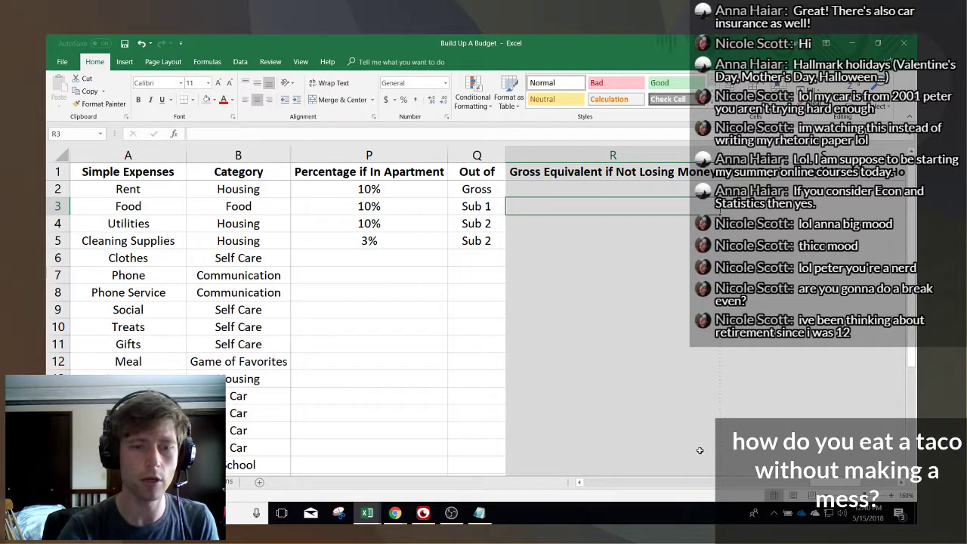
{"action": "left_click_drag", "start_coordinate": [826, 484], "coordinate": [765, 408]}
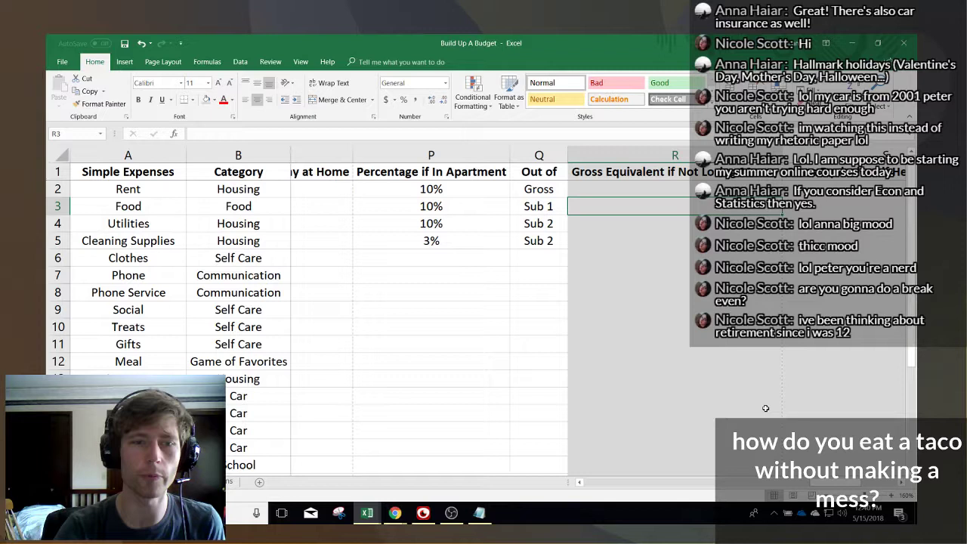
{"action": "left_click", "coordinate": [614, 207]}
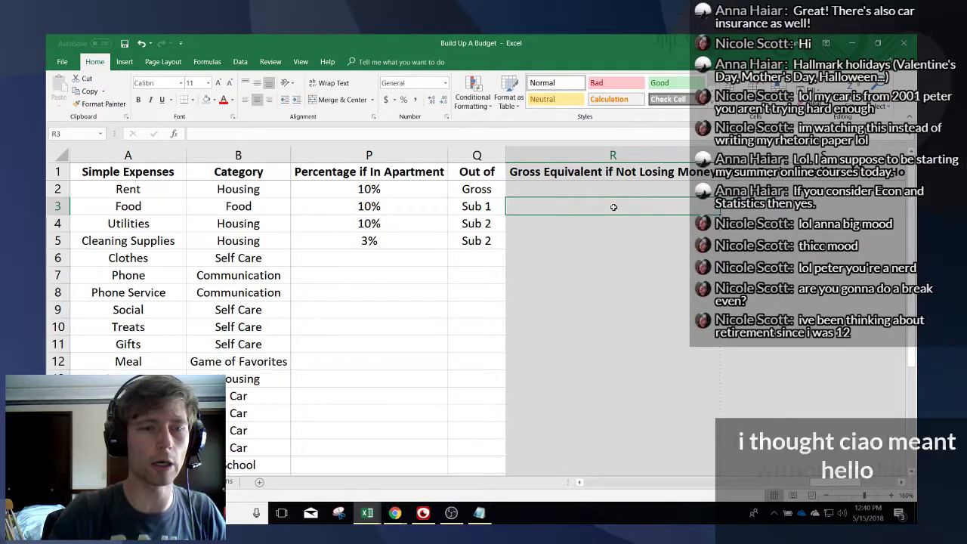
{"action": "type", "text": "="}
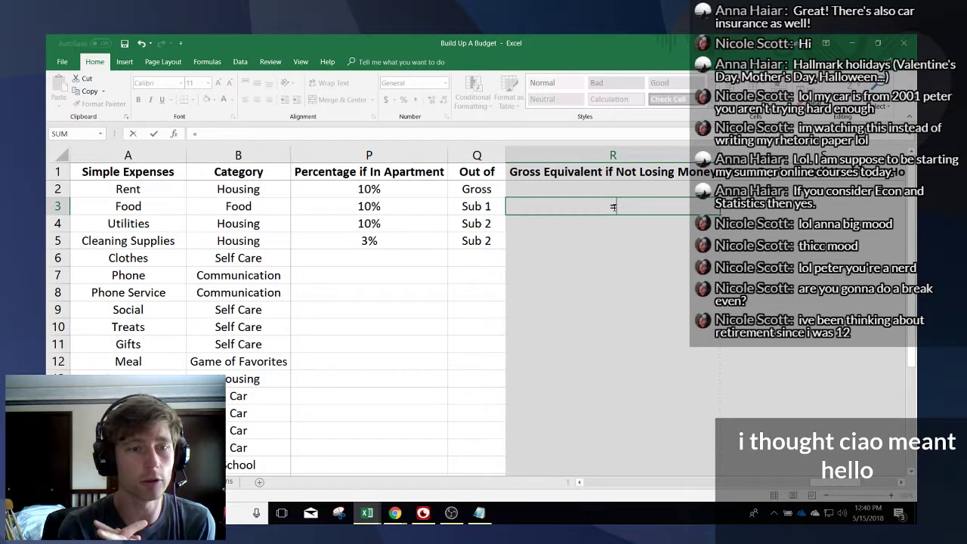
{"action": "key", "text": "Escape"}
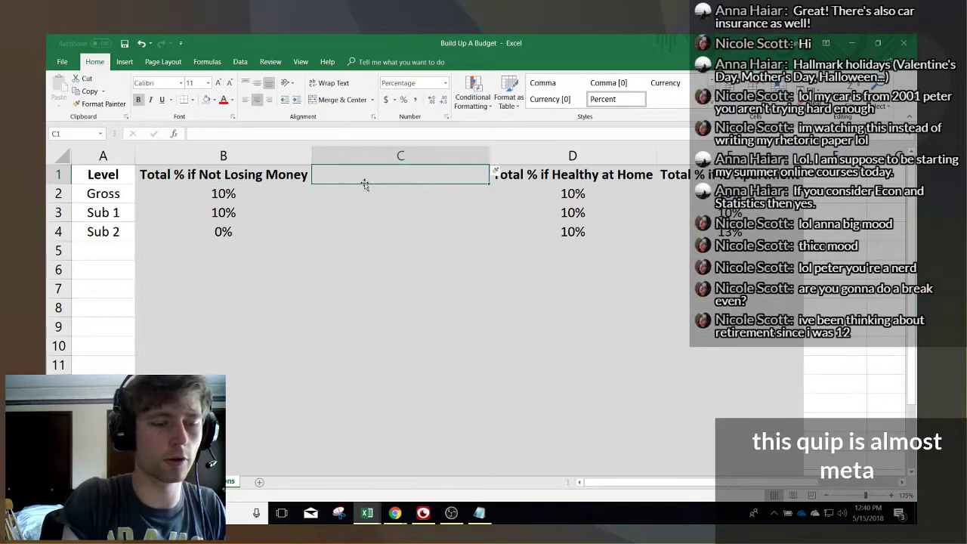
- Title the blank column C of the Percentage calculations sheet "Remaining of Gross" and autofit the column to its heading
{"action": "type", "text": "Remaining of Gross"}
{"action": "key", "text": "Return"}
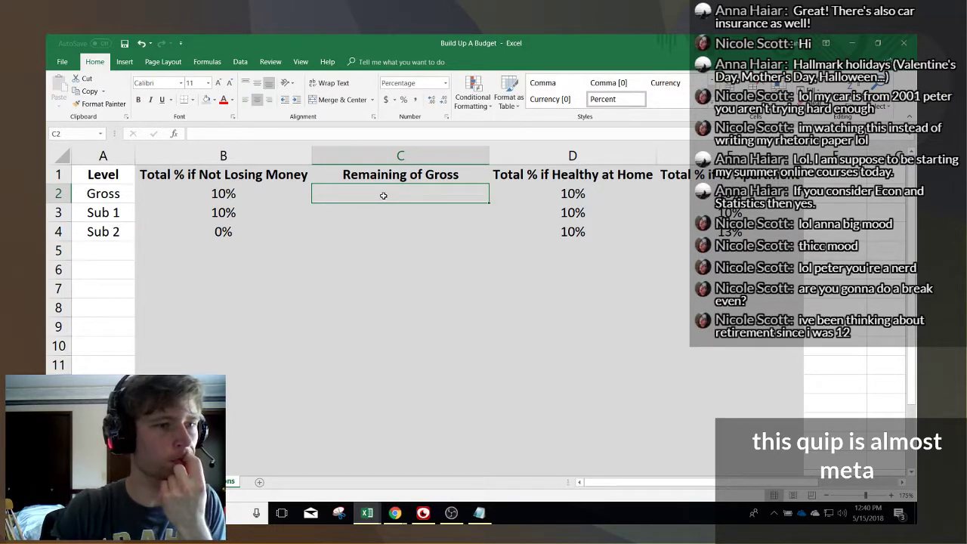
{"action": "key", "text": "Left"}
{"action": "key", "text": "Left"}
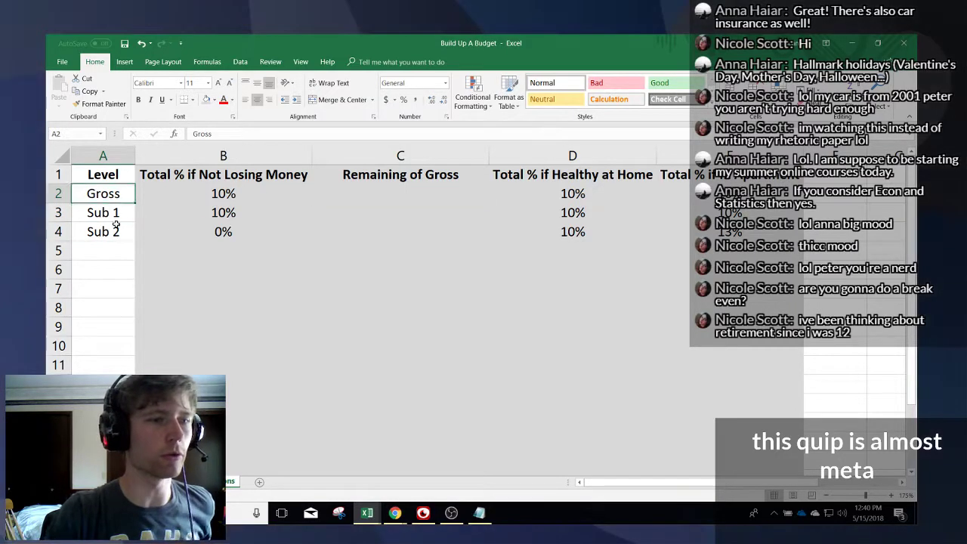
{"action": "key", "text": "shift+Down"}
{"action": "key", "text": "shift+Down"}
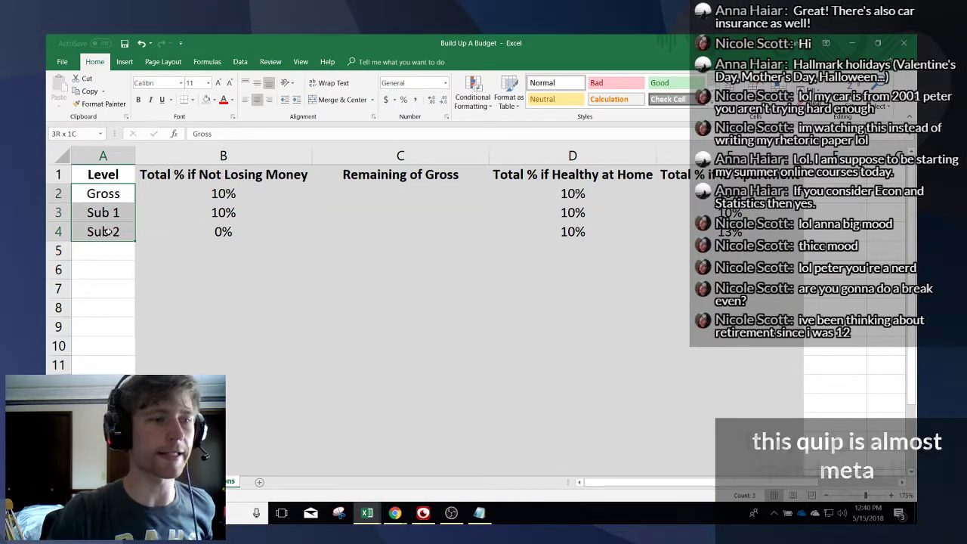
{"action": "left_click", "coordinate": [317, 189]}
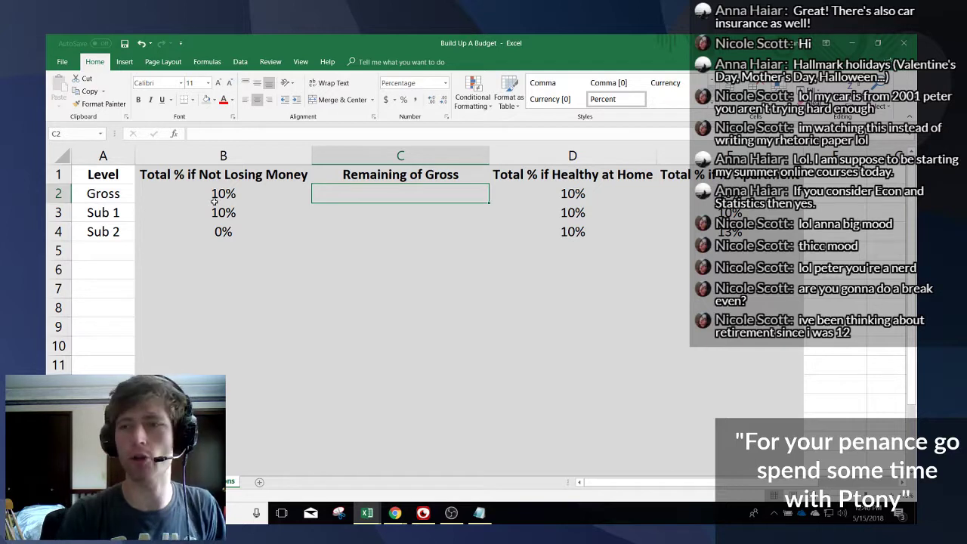
{"action": "double_click", "coordinate": [485, 154]}
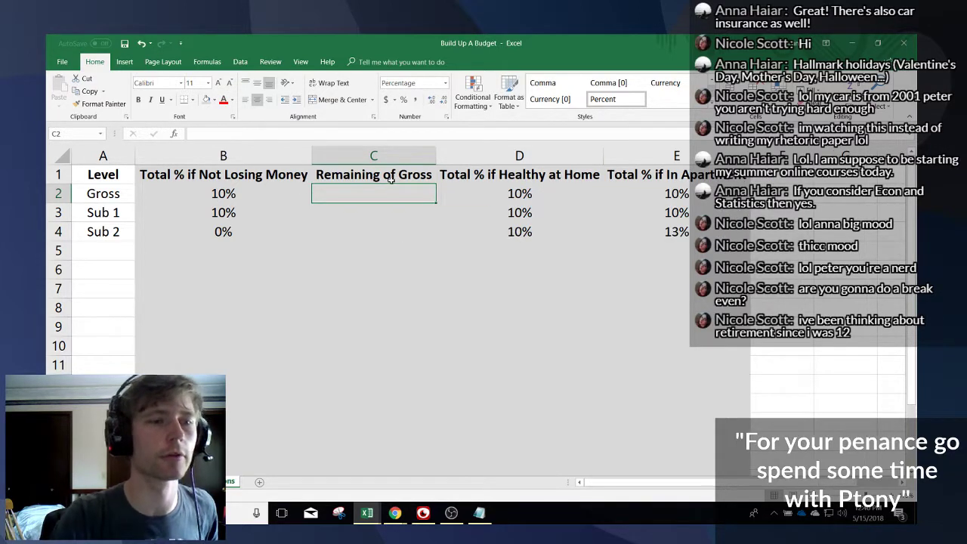
- Add a right border along the whole Remaining of Gross column
{"action": "left_click", "coordinate": [428, 154]}
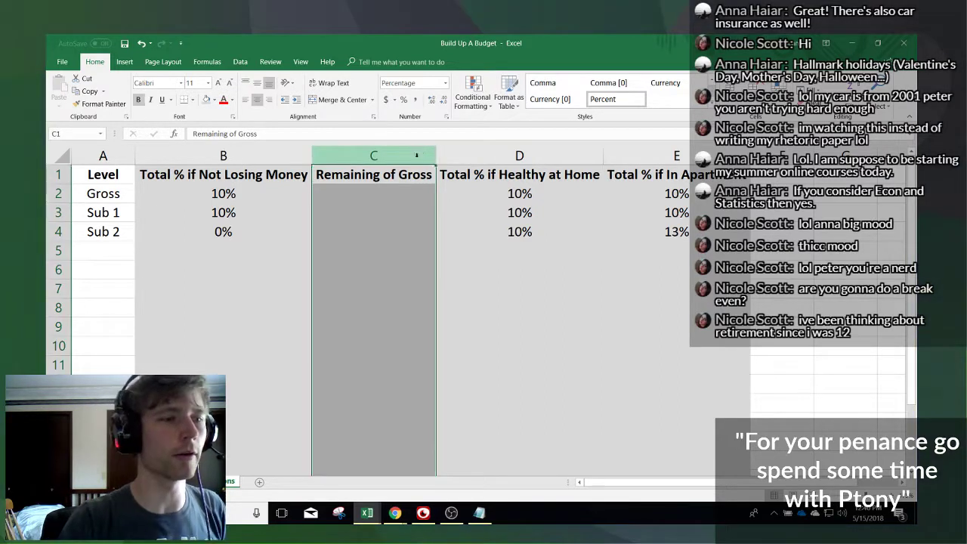
{"action": "left_click", "coordinate": [193, 100]}
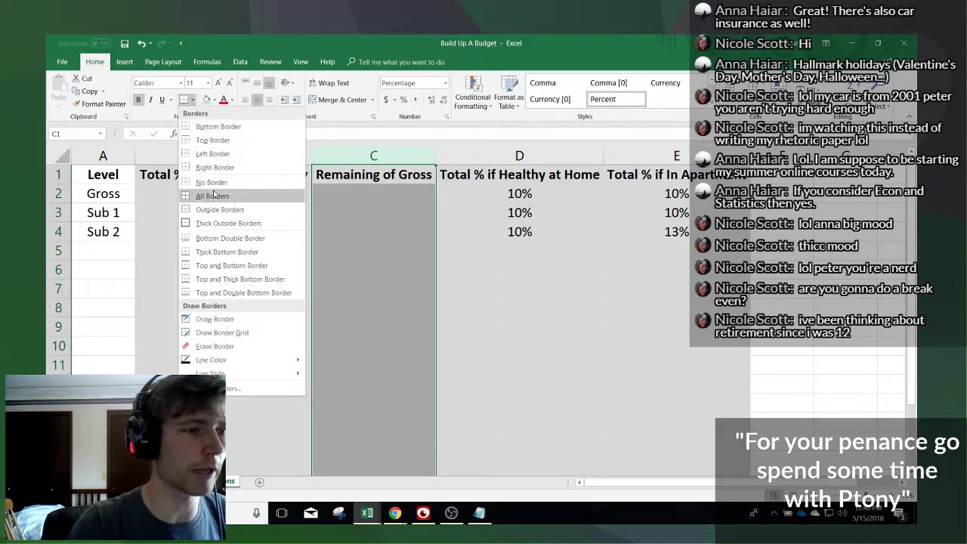
{"action": "left_click", "coordinate": [215, 167]}
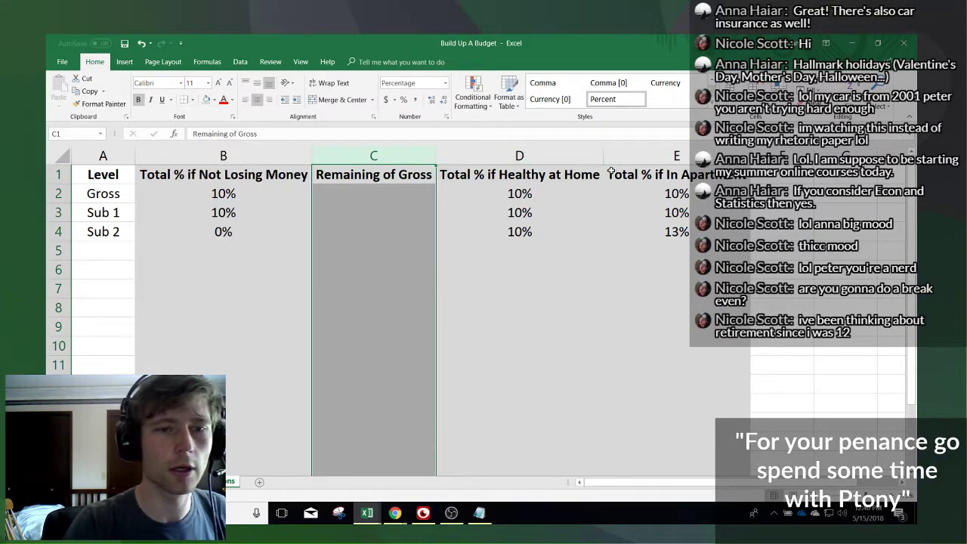
{"action": "left_click", "coordinate": [452, 216]}
{"action": "left_click_drag", "start_coordinate": [454, 251], "coordinate": [453, 267]}
- Enter the formula =1-B2 in C2 for the Gross level and check it against the Gross total's formula
{"action": "left_click", "coordinate": [356, 179]}
{"action": "left_click", "coordinate": [351, 186]}
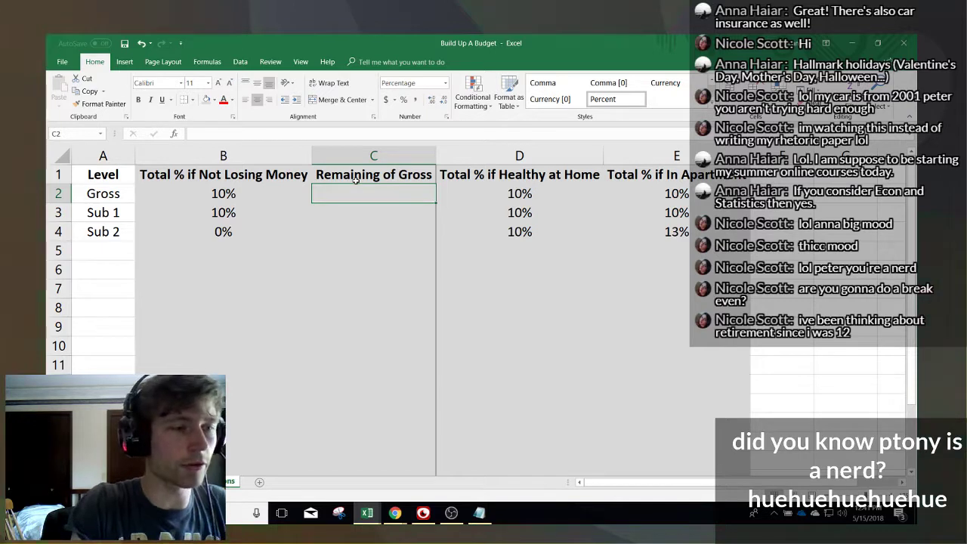
{"action": "type", "text": "="}
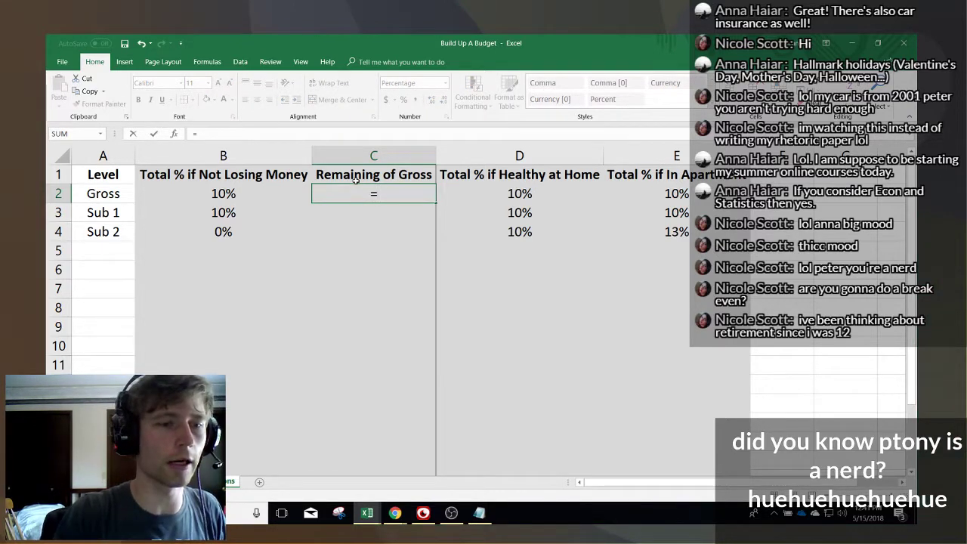
{"action": "type", "text": "1-"}
{"action": "key", "text": "Left"}
{"action": "key", "text": "Return"}
{"action": "key", "text": "Up"}
{"action": "key", "text": "Left"}
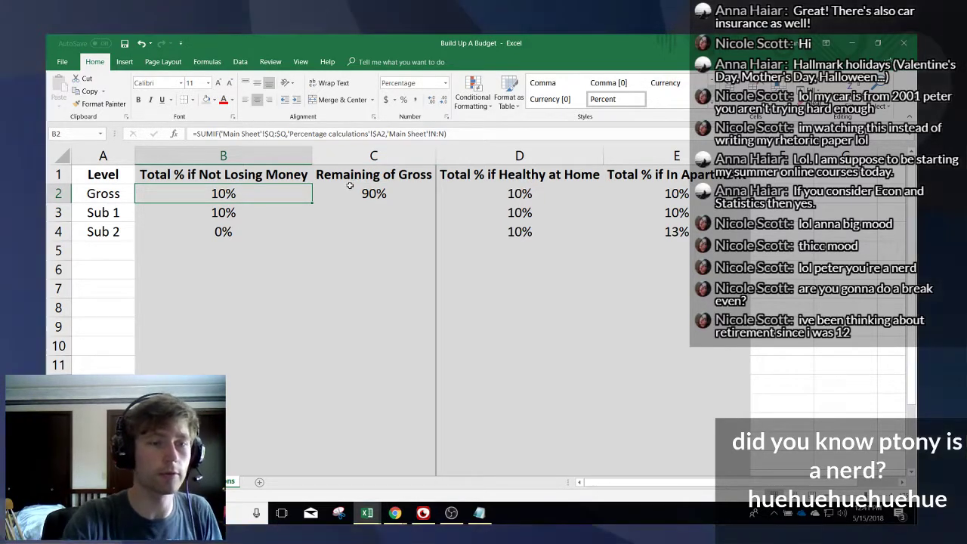
{"action": "left_click", "coordinate": [365, 194]}
{"action": "left_click", "coordinate": [239, 193]}
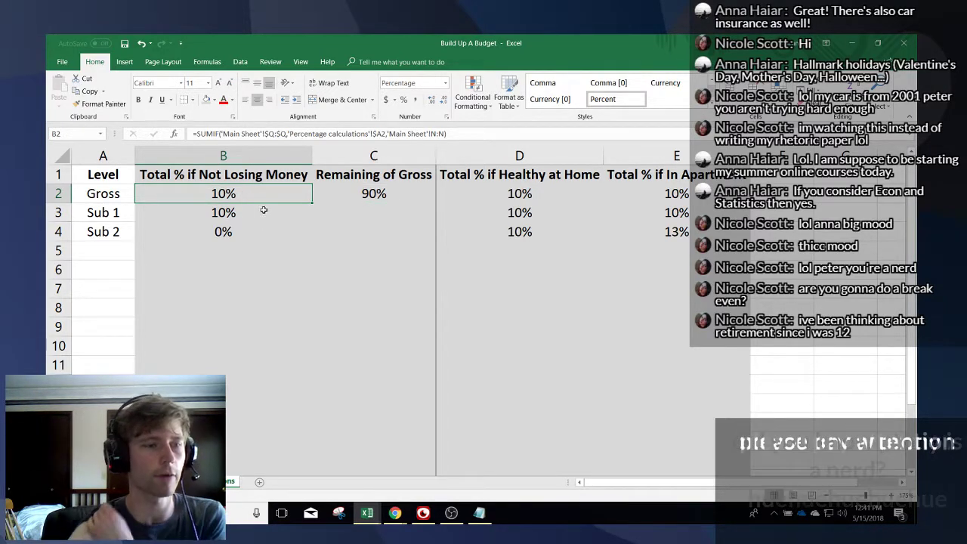
{"action": "left_click", "coordinate": [362, 194]}
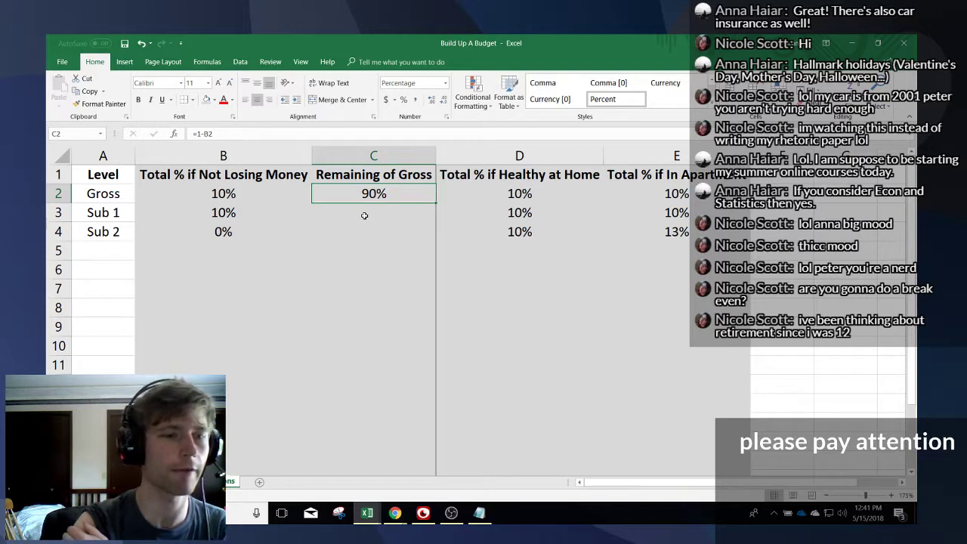
- Enter the formula =C2-B3*C2 in C3 for the Sub 1 level's remaining share of gross and review it
{"action": "left_click", "coordinate": [365, 215]}
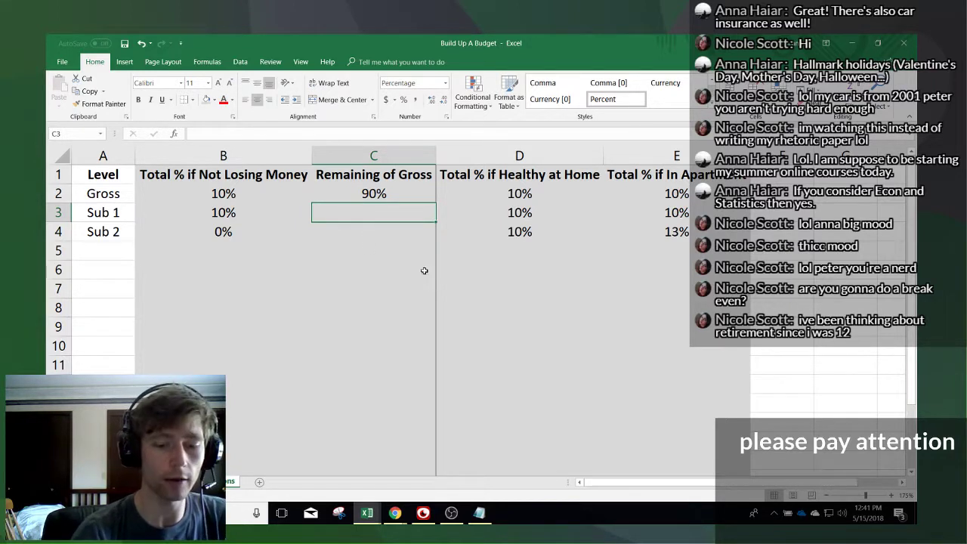
{"action": "type", "text": "="}
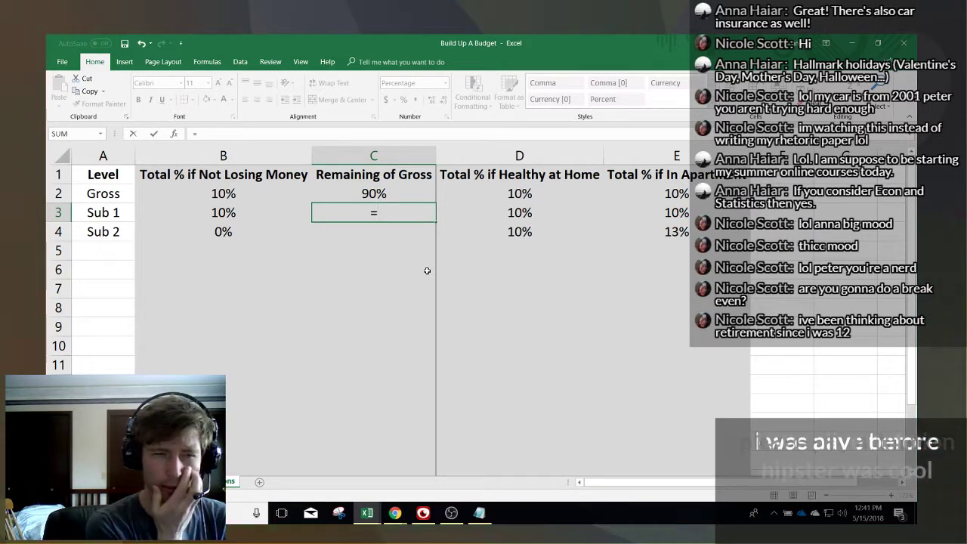
{"action": "key", "text": "Up"}
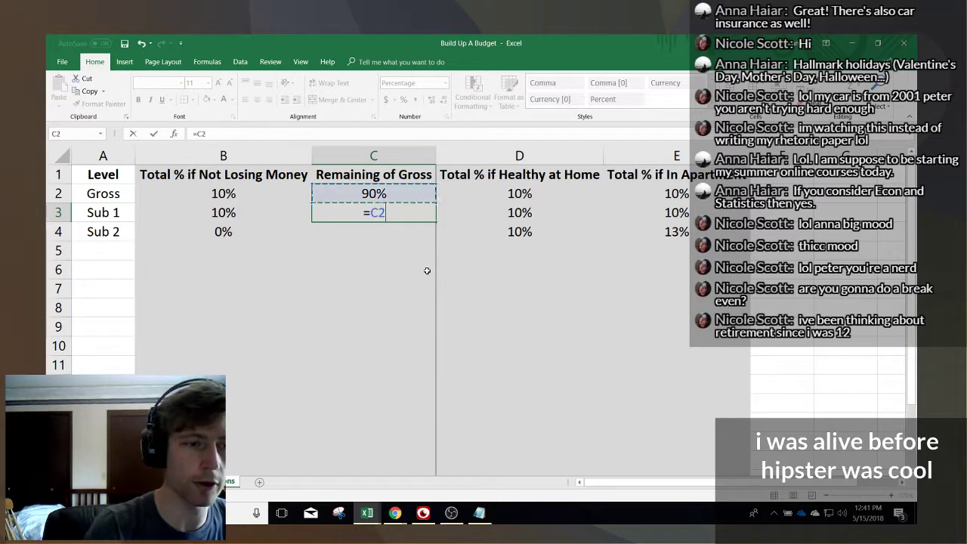
{"action": "type", "text": "-"}
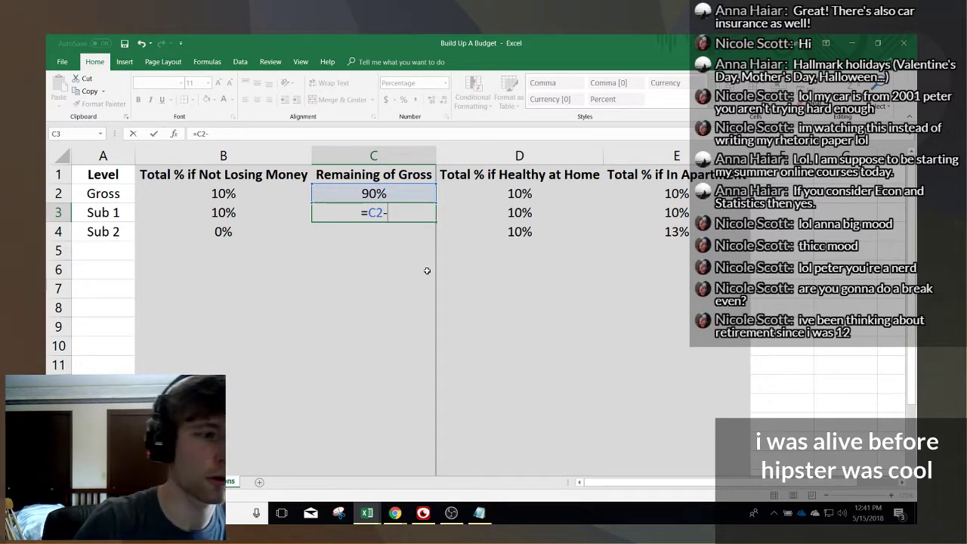
{"action": "key", "text": "Left"}
{"action": "type", "text": "*"}
{"action": "key", "text": "Up"}
{"action": "key", "text": "Return"}
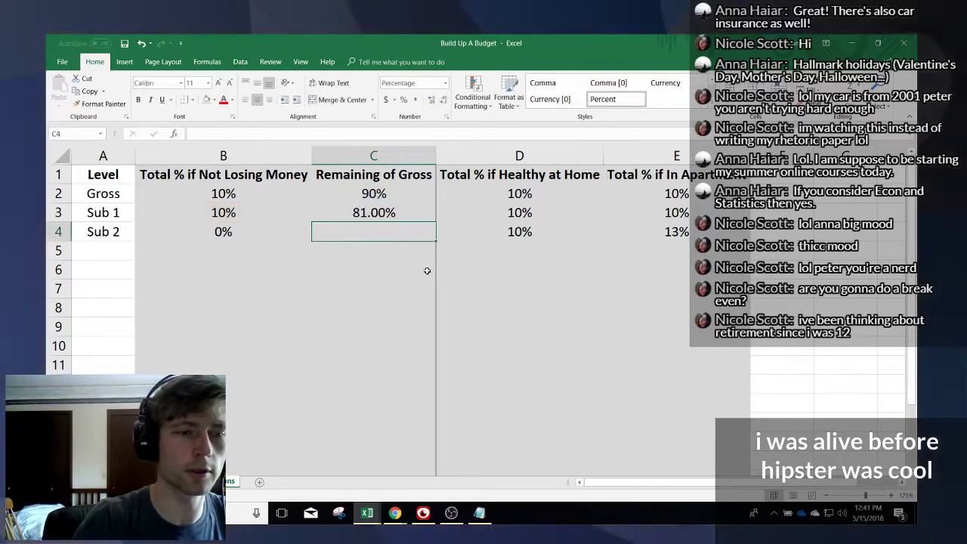
{"action": "key", "text": "Up"}
{"action": "key", "text": "Up"}
{"action": "key", "text": "Down"}
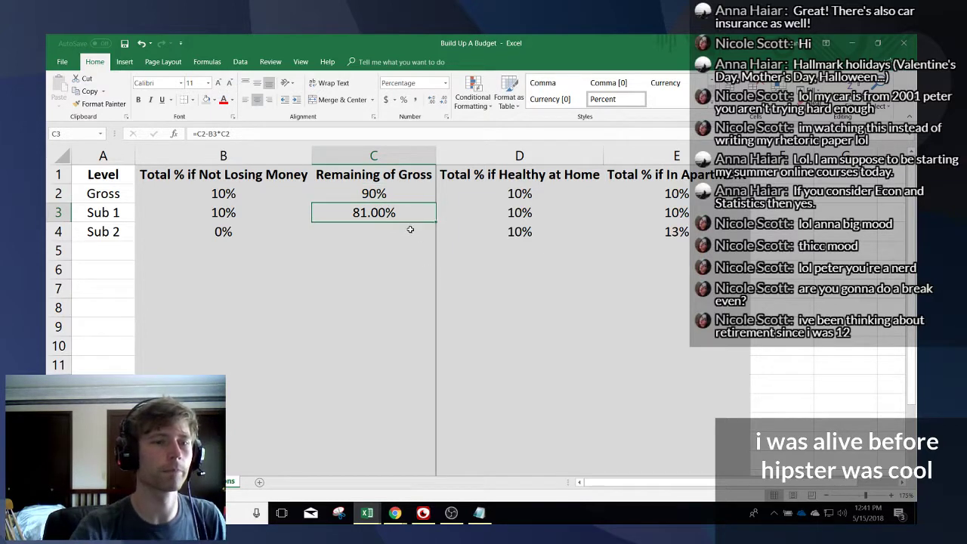
- Enter the formula =C3-B4*C3 in C4 for the Sub 2 level's remaining share of gross
{"action": "left_click", "coordinate": [373, 231]}
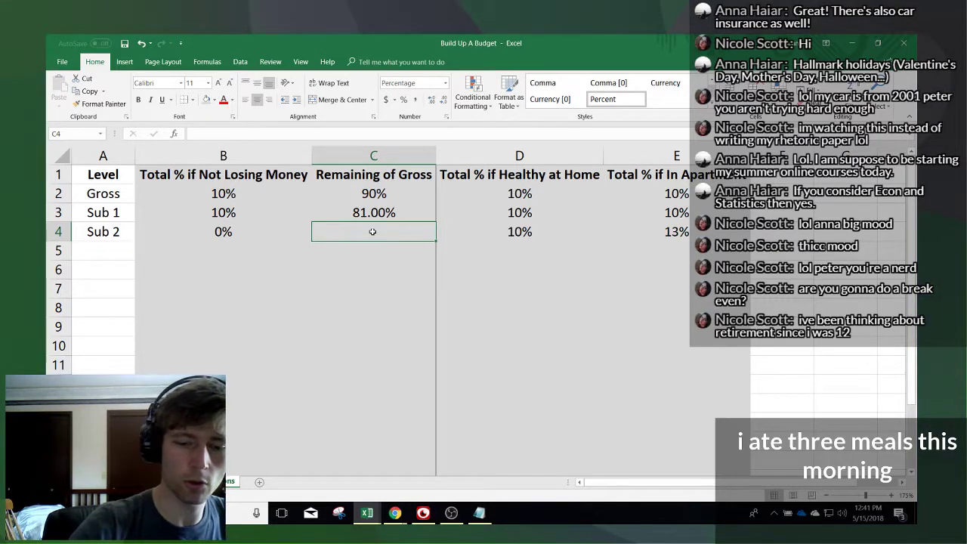
{"action": "type", "text": "="}
{"action": "key", "text": "Left"}
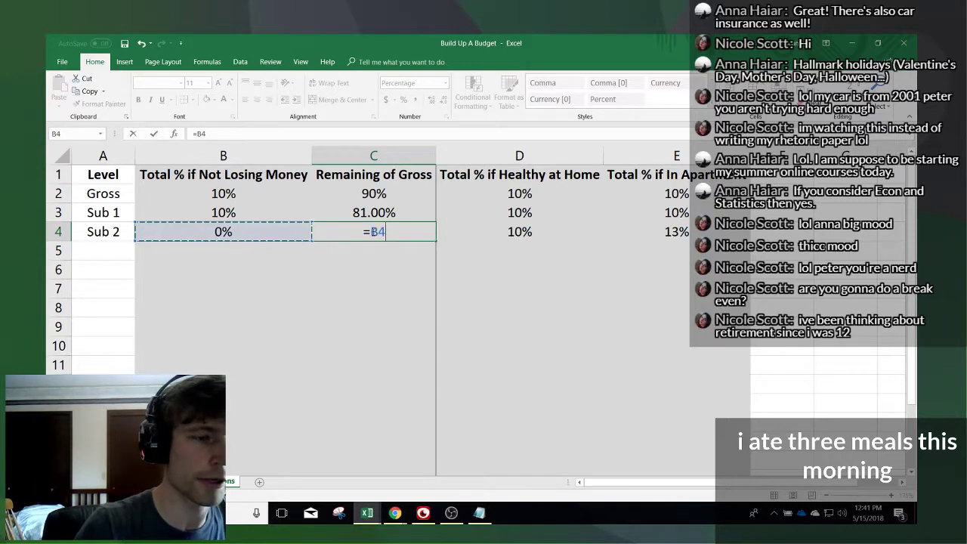
{"action": "key", "text": "Right"}
{"action": "key", "text": "Up"}
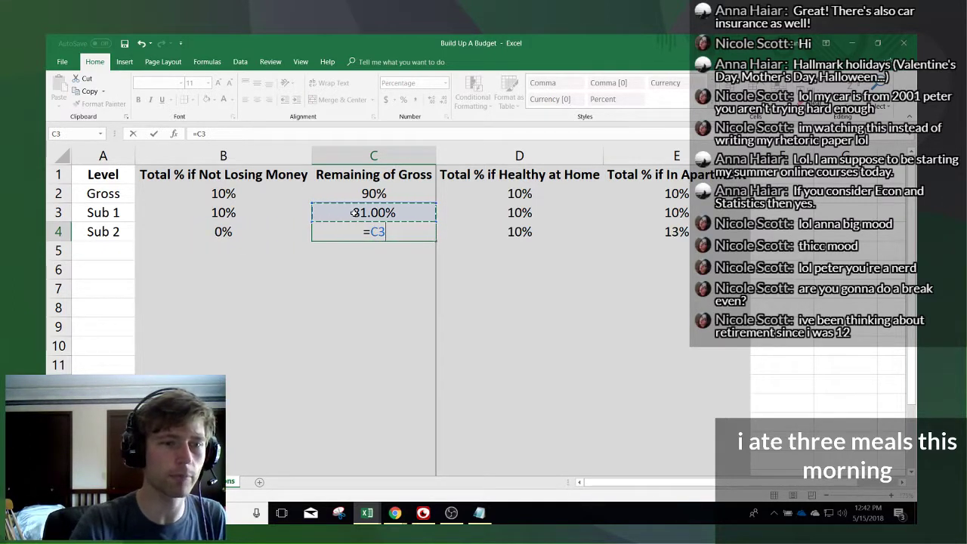
{"action": "type", "text": "-"}
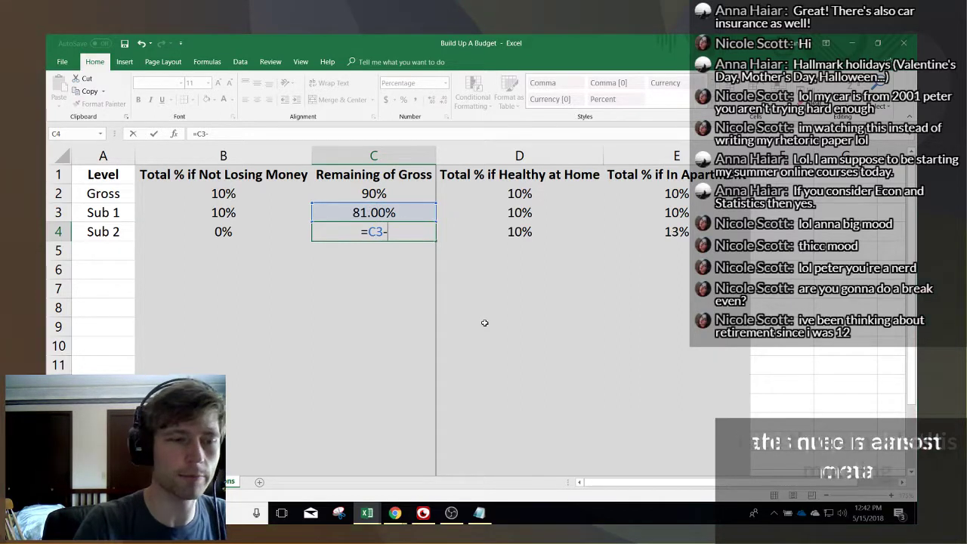
{"action": "key", "text": "Left"}
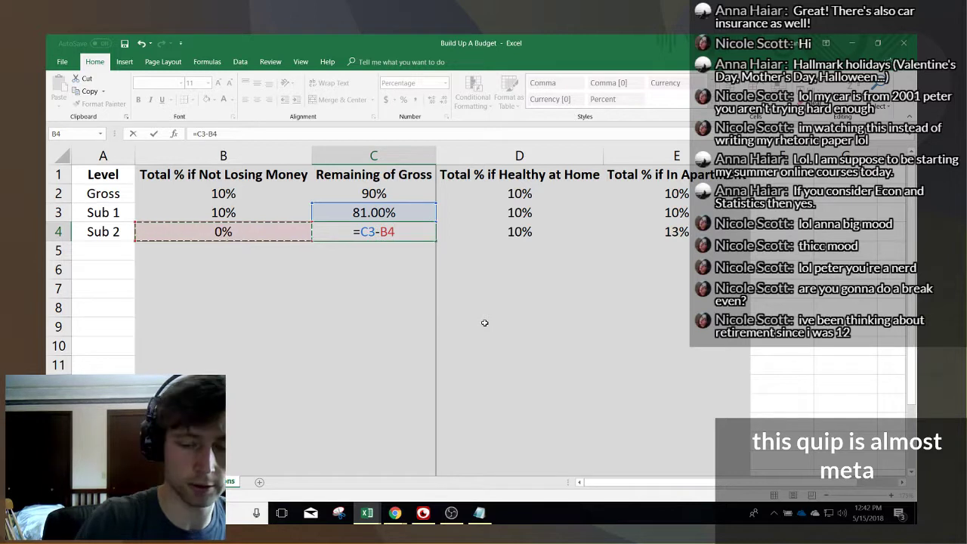
{"action": "type", "text": "*"}
{"action": "key", "text": "Up"}
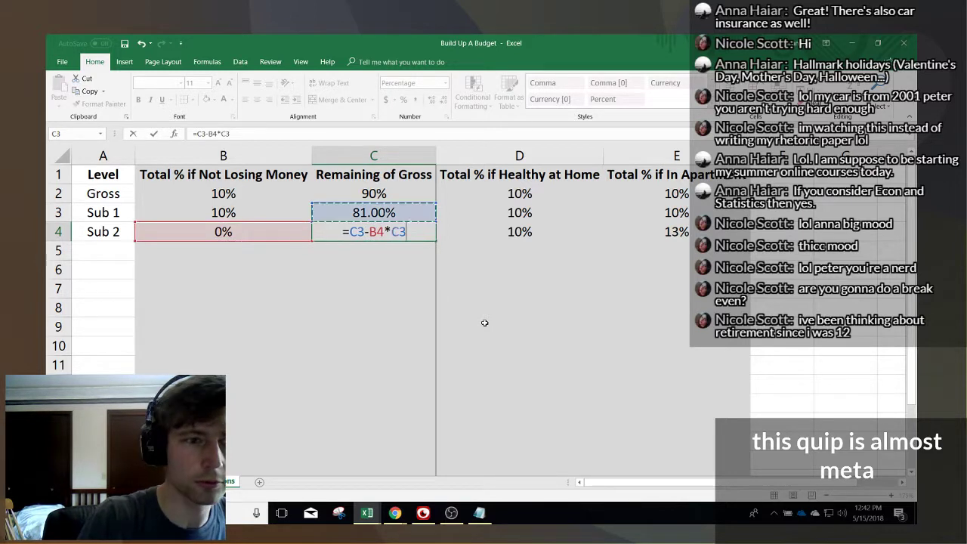
{"action": "key", "text": "Return"}
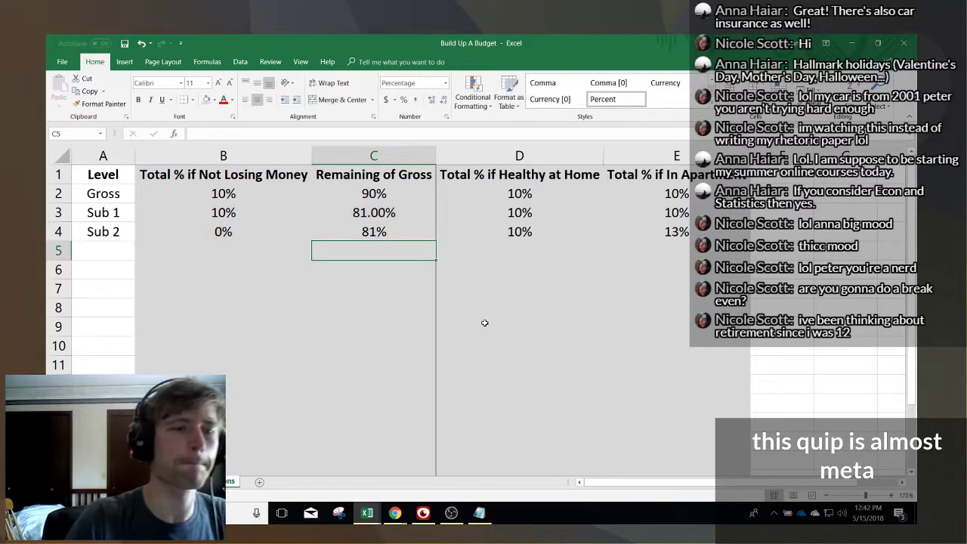
- Insert an empty column between Total % if Healthy at Home and Total % if In Apartment
{"action": "left_click", "coordinate": [366, 215]}
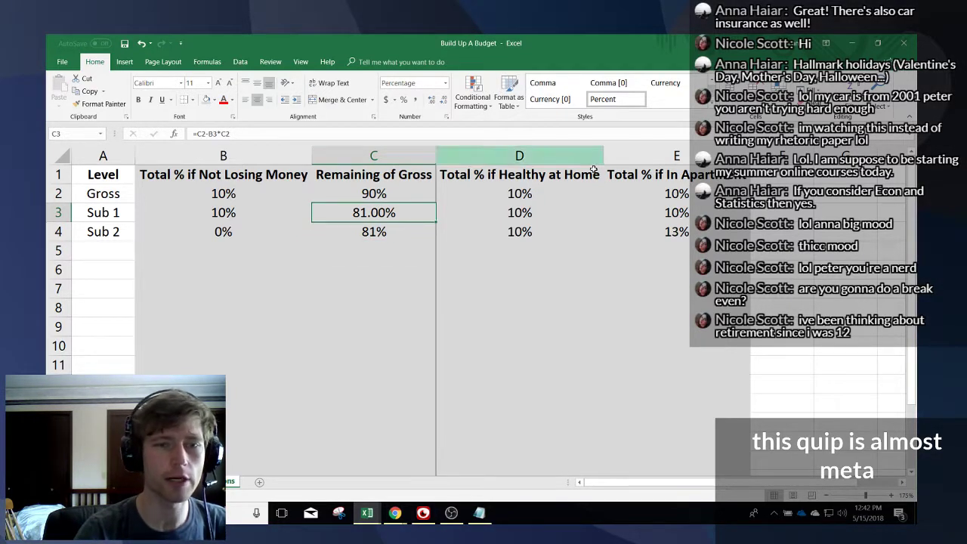
{"action": "right_click", "coordinate": [616, 150]}
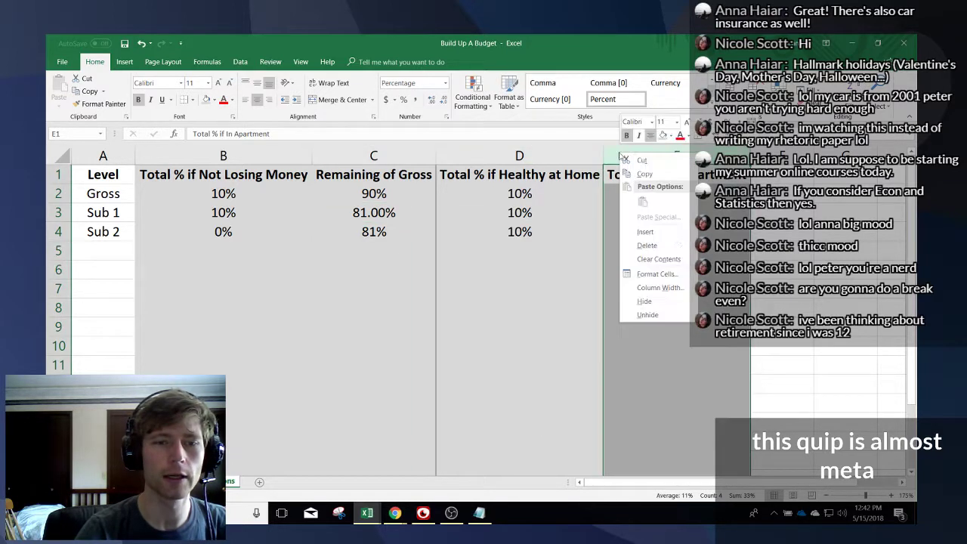
{"action": "key", "text": "Escape"}
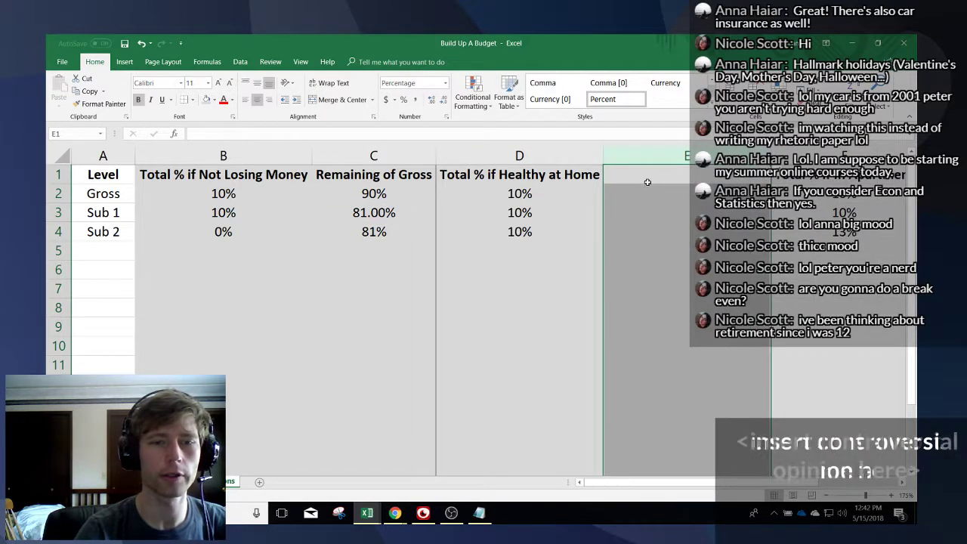
- Copy the Remaining of Gross column C into empty column E and check the Sub 2 formulas in D4 and E4
{"action": "left_click", "coordinate": [642, 181]}
{"action": "left_click_drag", "start_coordinate": [319, 175], "coordinate": [364, 223]}
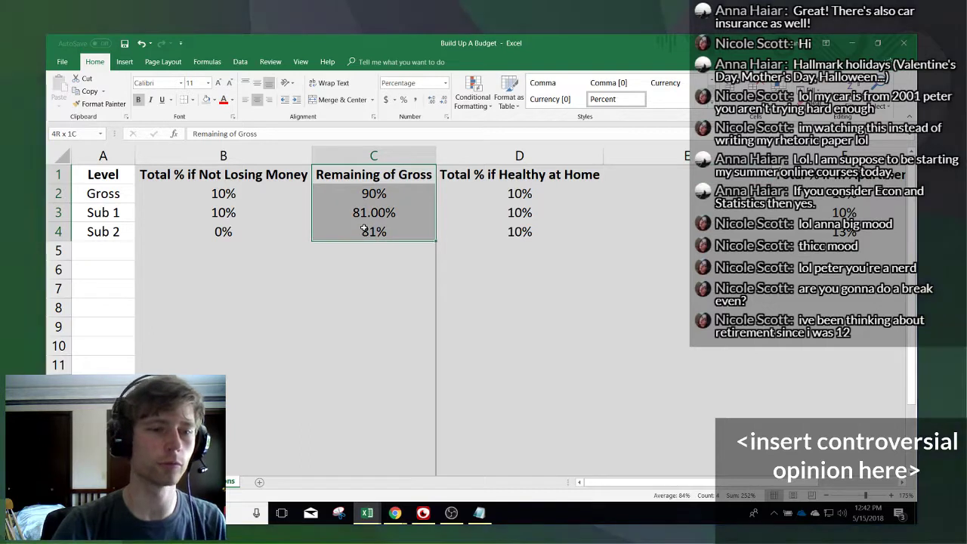
{"action": "key", "text": "ctrl+space"}
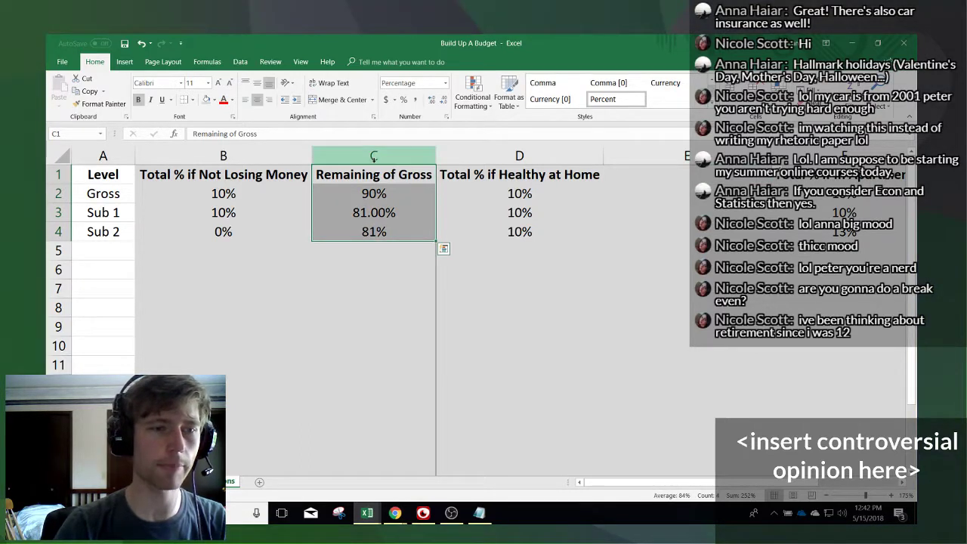
{"action": "key", "text": "ctrl+c"}
{"action": "left_click", "coordinate": [646, 157]}
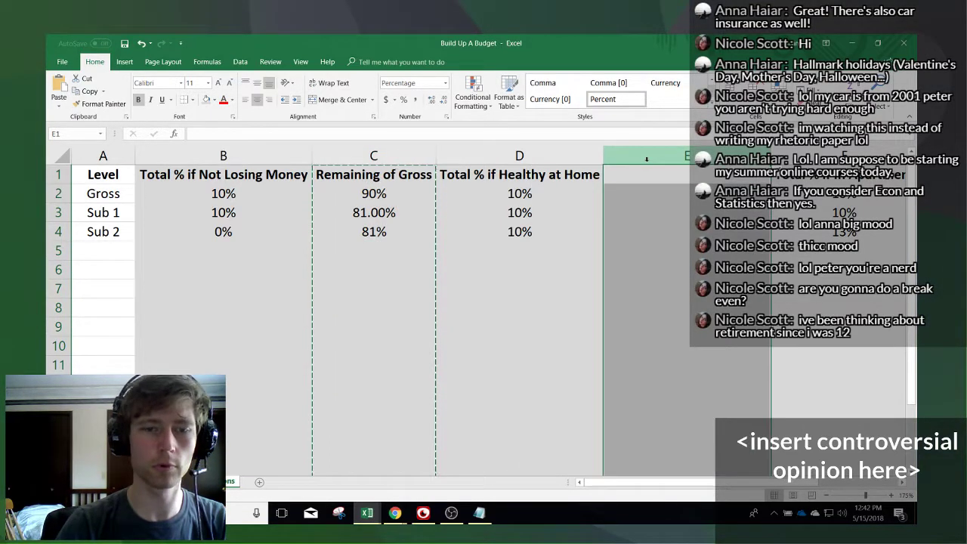
{"action": "key", "text": "ctrl+v"}
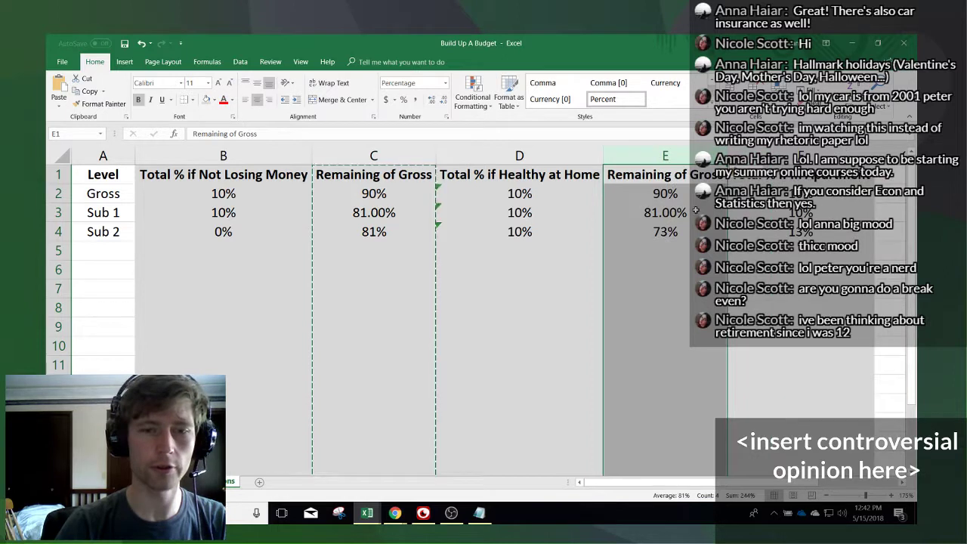
{"action": "left_click", "coordinate": [634, 232]}
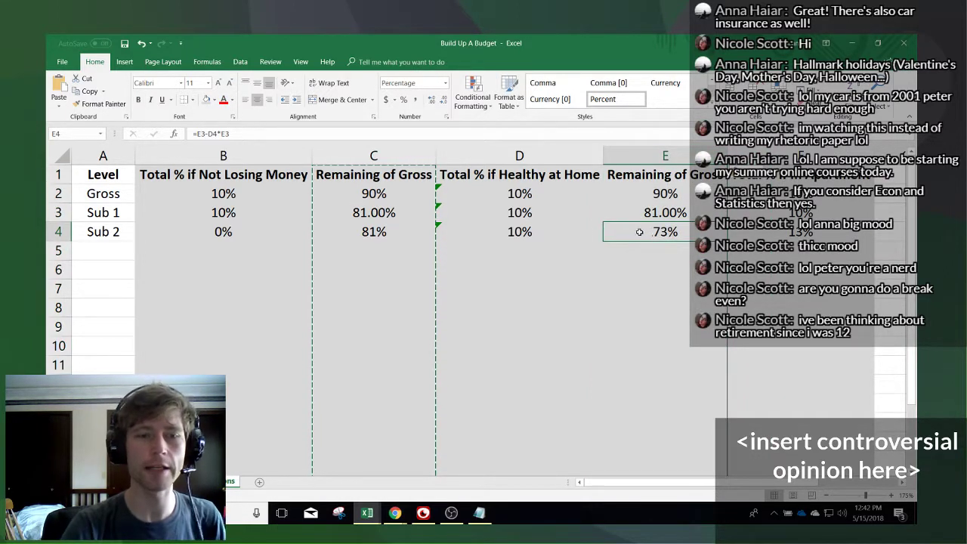
{"action": "left_click", "coordinate": [520, 232]}
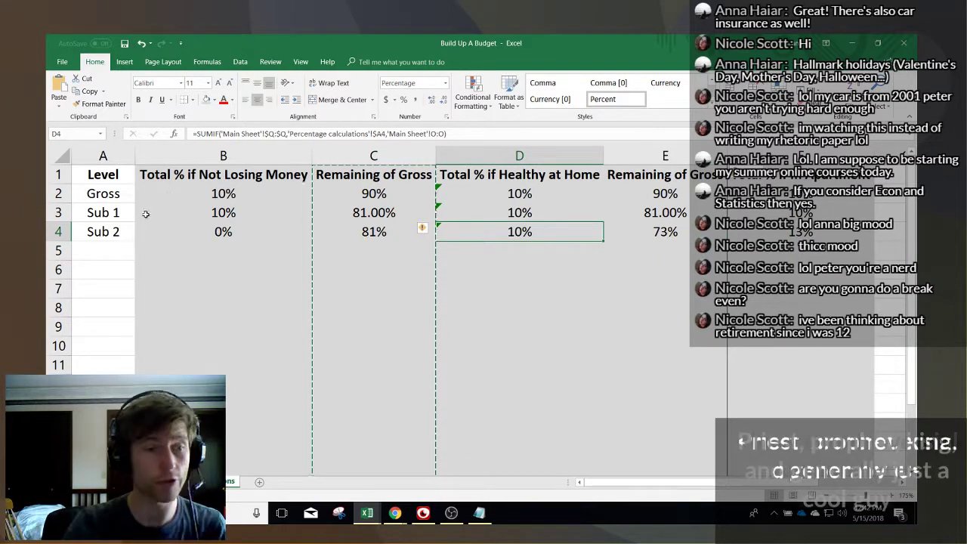
{"action": "left_click", "coordinate": [675, 235]}
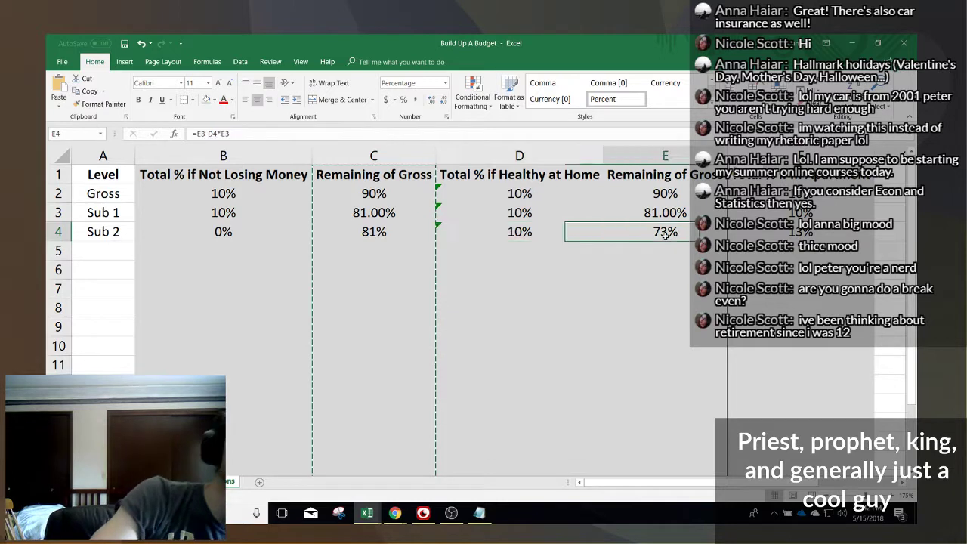
- Paste the Remaining of Gross column into column G beside Total % if In Apartment and check its Sub 2 formula
{"action": "left_click", "coordinate": [891, 155]}
{"action": "key", "text": "ctrl+v"}
{"action": "left_click", "coordinate": [397, 229]}
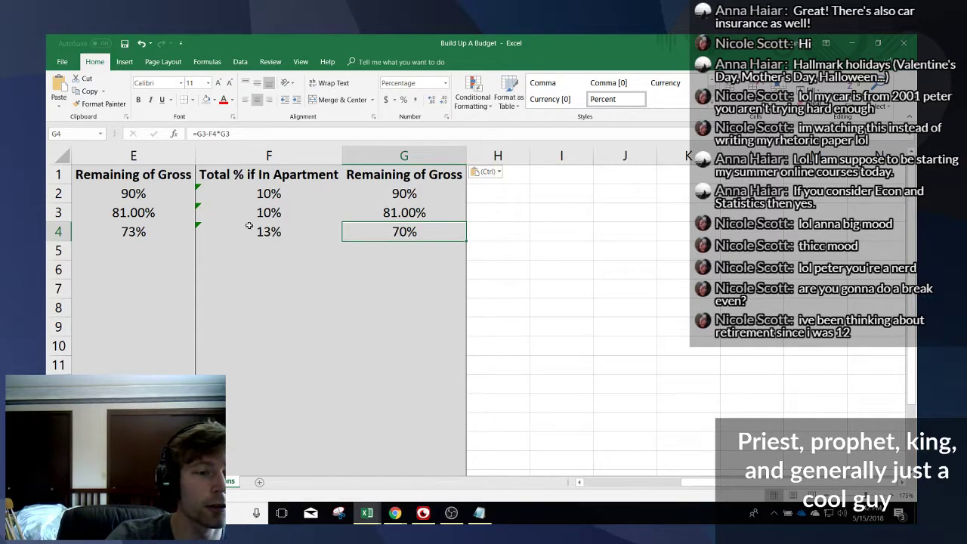
{"action": "left_click_drag", "start_coordinate": [245, 189], "coordinate": [254, 229]}
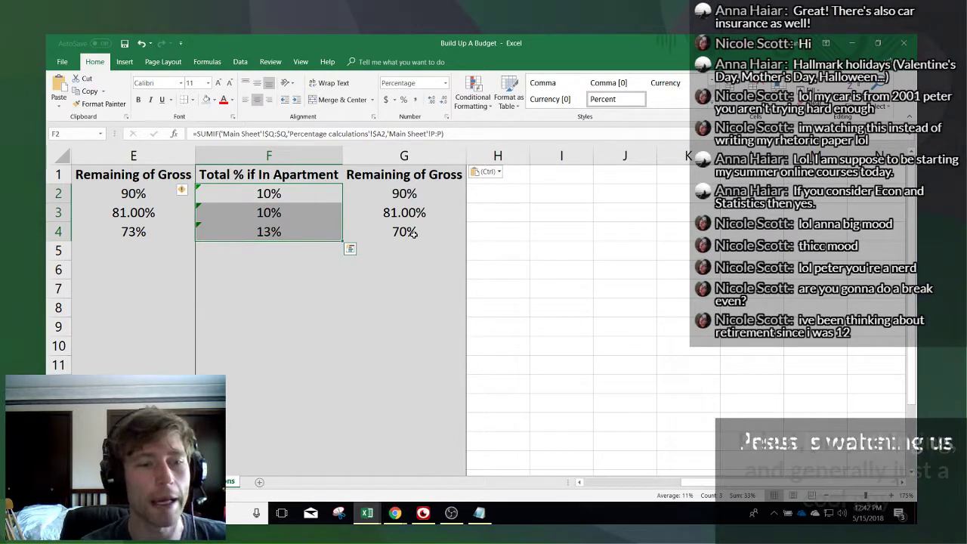
{"action": "left_click", "coordinate": [412, 234]}
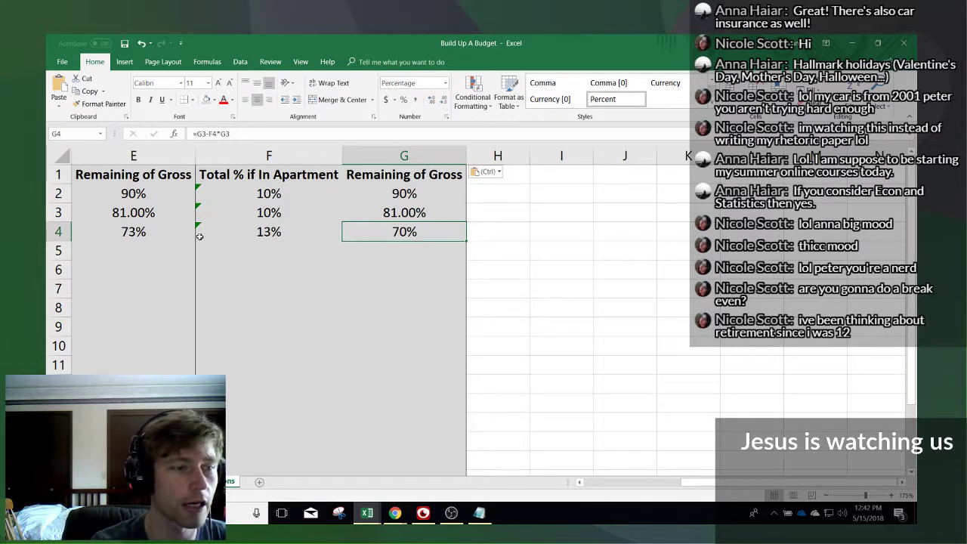
- Delete the Gross Equivalent columns starting at column R on the Main Sheet
{"action": "left_click", "coordinate": [160, 482]}
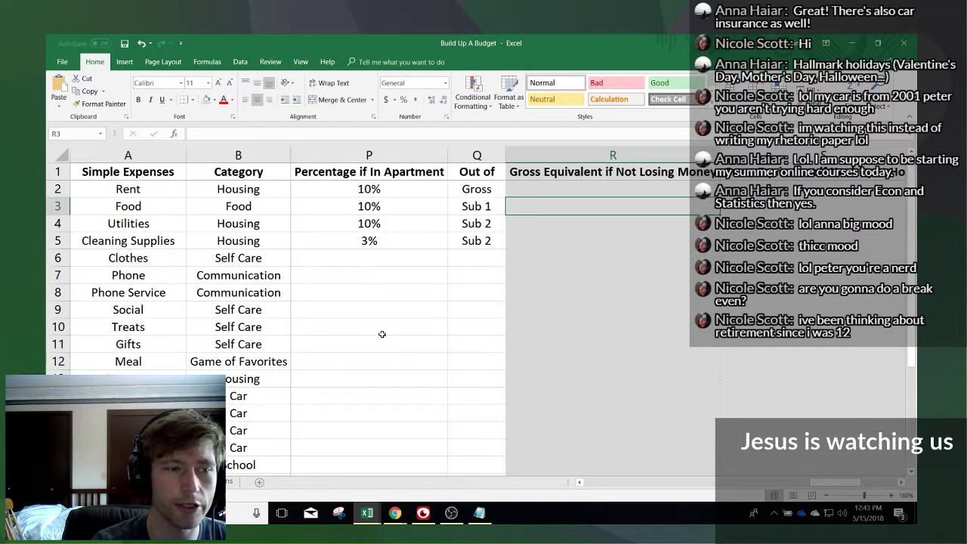
{"action": "left_click_drag", "start_coordinate": [841, 483], "coordinate": [801, 471]}
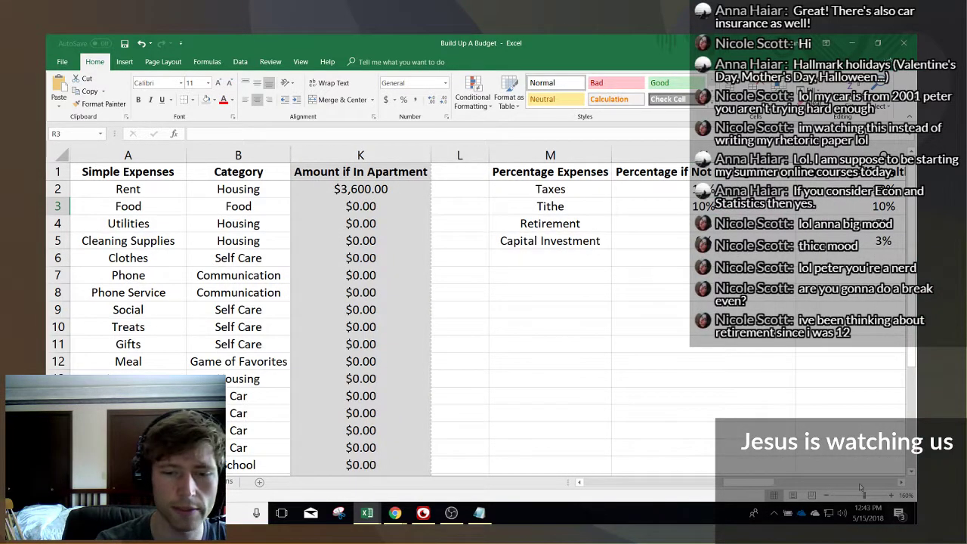
{"action": "mouse_move", "coordinate": [745, 489]}
{"action": "left_mouse_down"}
{"action": "mouse_move", "coordinate": [847, 495]}
{"action": "mouse_move", "coordinate": [786, 486]}
{"action": "mouse_move", "coordinate": [861, 492]}
{"action": "mouse_move", "coordinate": [866, 478]}
{"action": "left_mouse_up"}
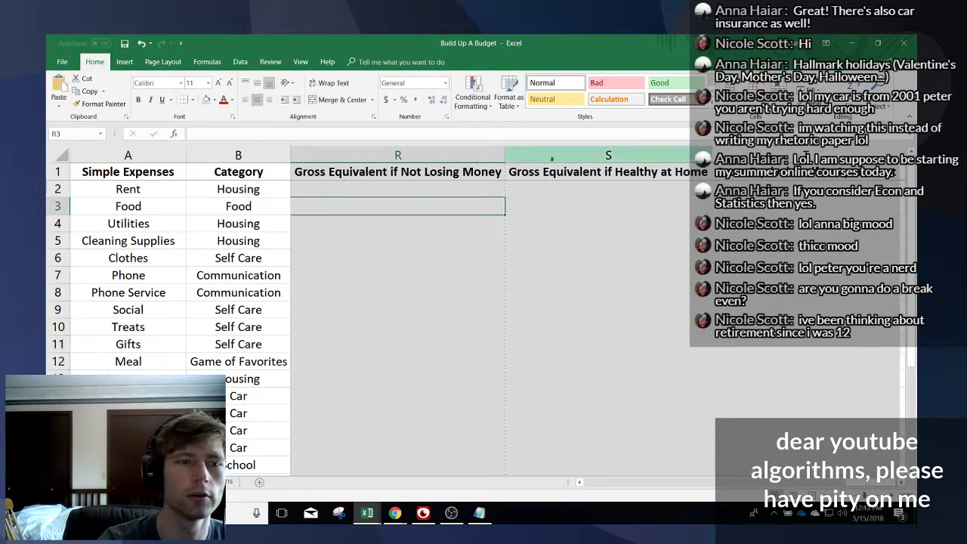
{"action": "left_click", "coordinate": [436, 155]}
{"action": "left_click_drag", "start_coordinate": [436, 155], "coordinate": [801, 155]}
{"action": "right_click", "coordinate": [658, 231]}
{"action": "left_click", "coordinate": [673, 340]}
{"action": "left_click", "coordinate": [378, 223]}
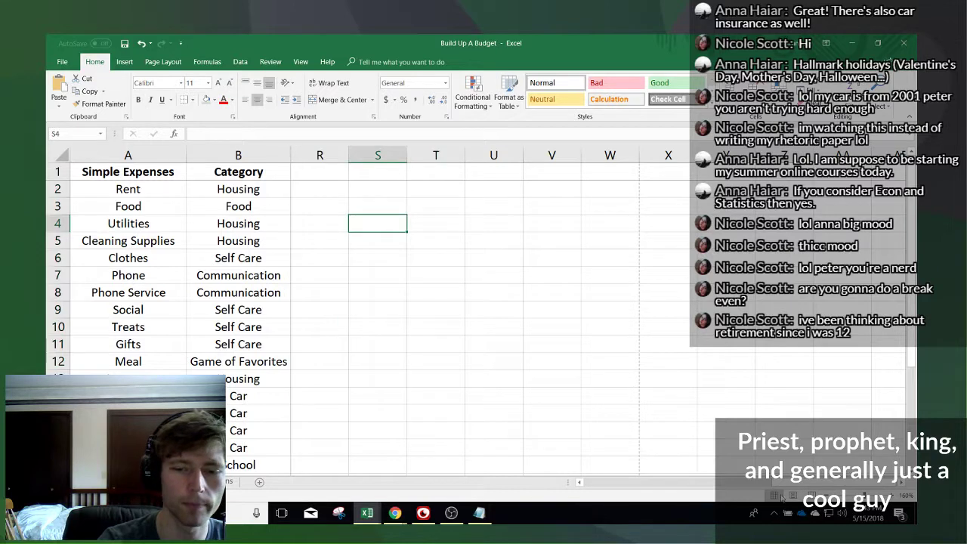
- Examine the percentage expenses, their scenario percentages and Out of levels on the Main Sheet
{"action": "left_click_drag", "start_coordinate": [787, 483], "coordinate": [741, 482]}
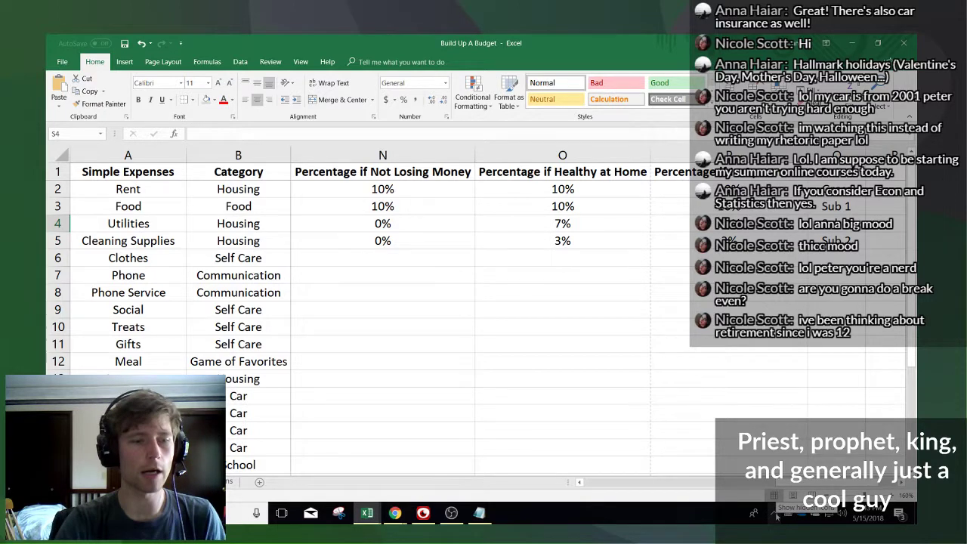
{"action": "left_click", "coordinate": [895, 178]}
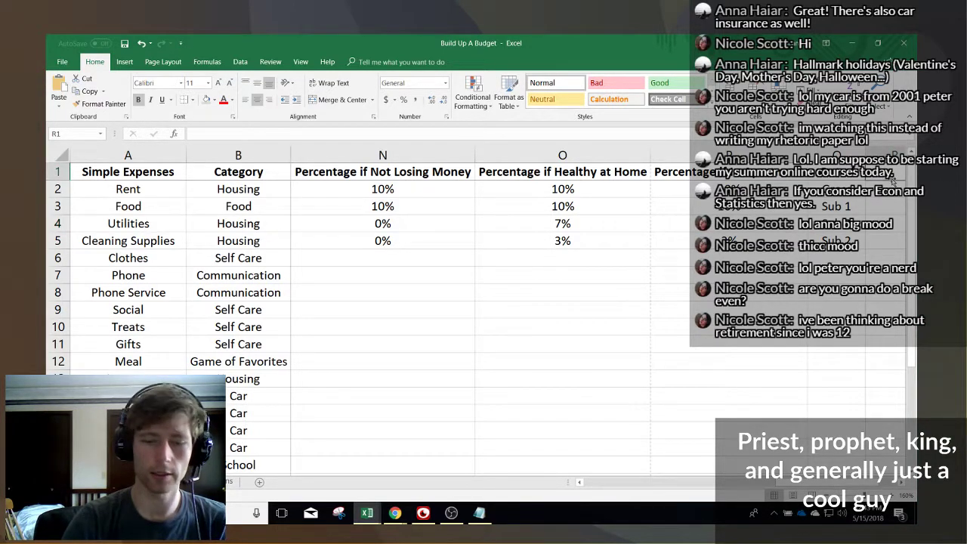
{"action": "key", "text": "Right"}
{"action": "key", "text": "Down"}
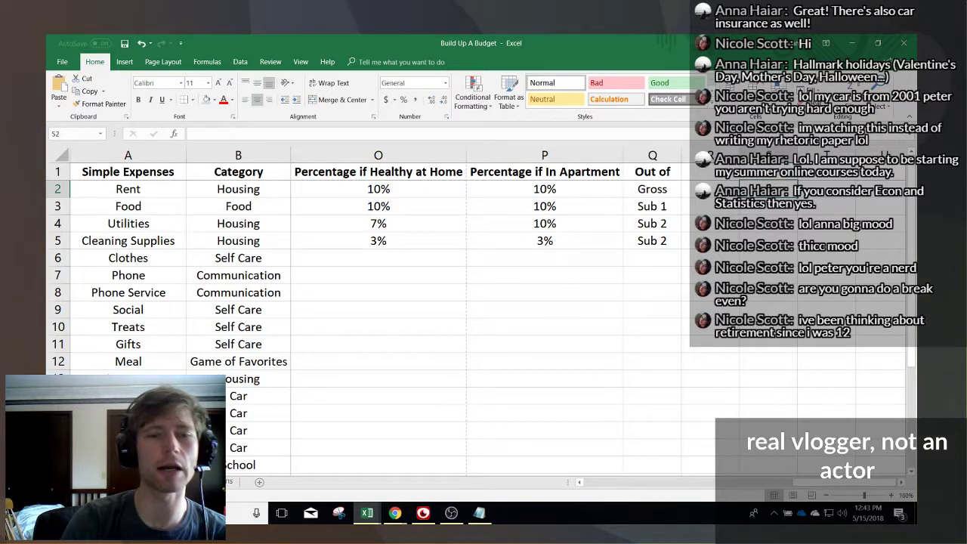
{"action": "scroll", "coordinate": [494, 282], "scroll_direction": "left", "scroll_amount": 2}
{"action": "left_click", "coordinate": [380, 246]}
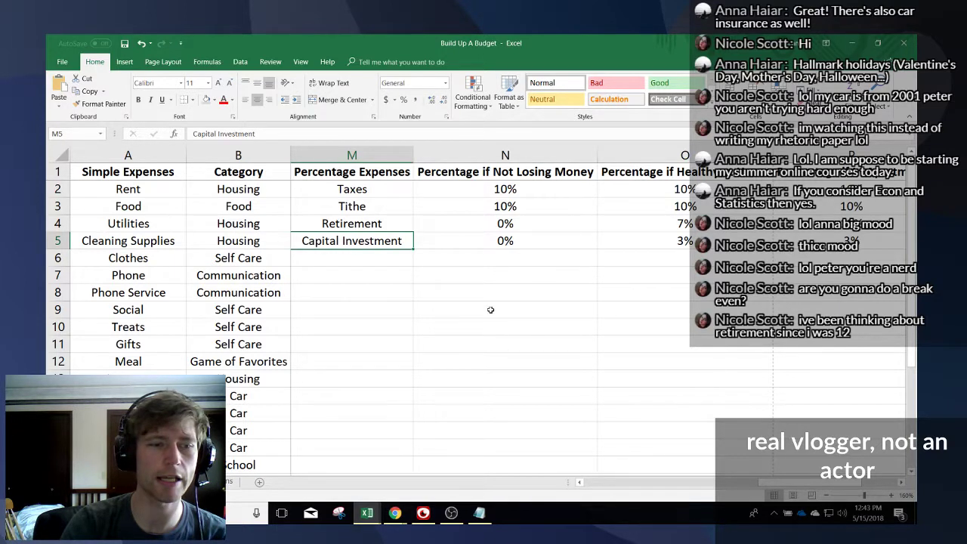
{"action": "scroll", "coordinate": [490, 310], "scroll_direction": "right", "scroll_amount": 2}
{"action": "left_click", "coordinate": [768, 173]}
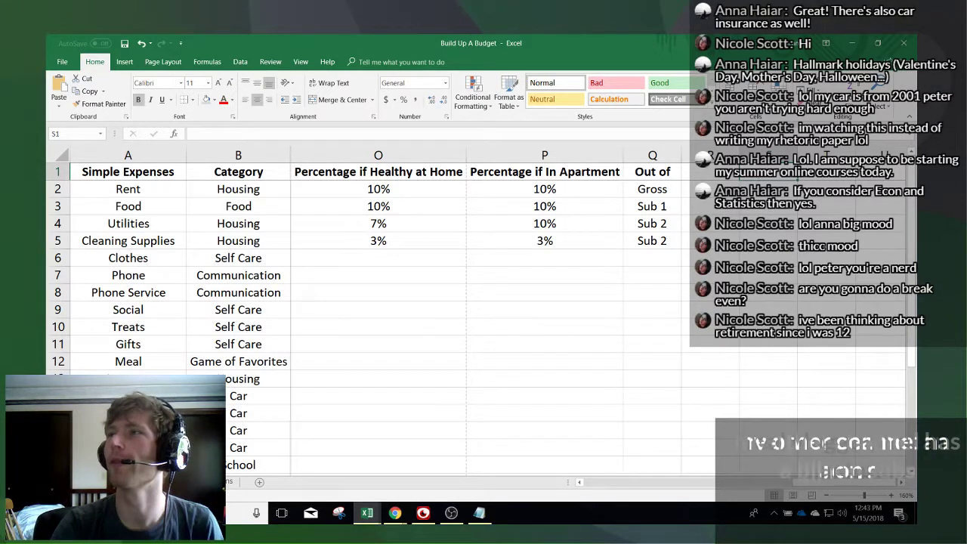
{"action": "key", "text": "alt+Tab"}
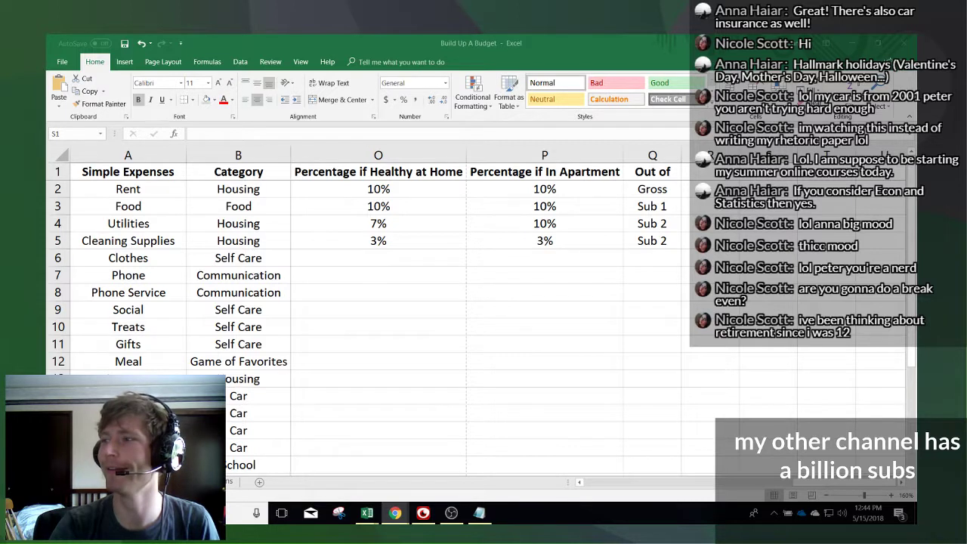
{"action": "key", "text": "alt+Tab"}
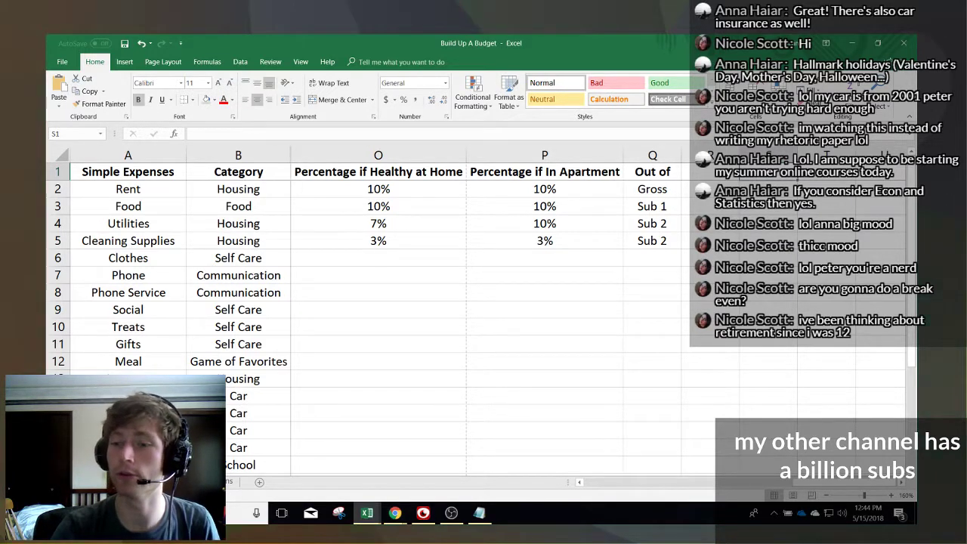
{"action": "key", "text": "alt+Tab"}
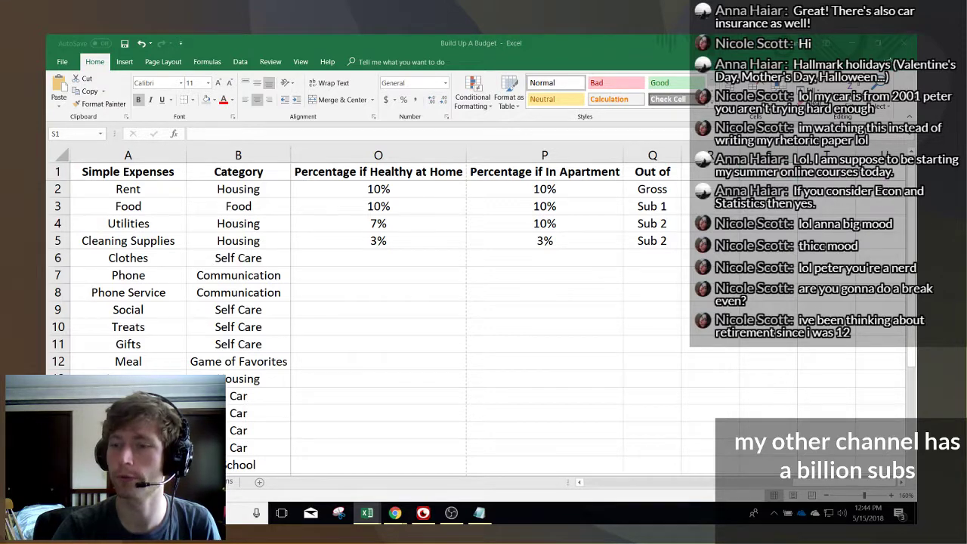
{"action": "key", "text": "alt+Tab"}
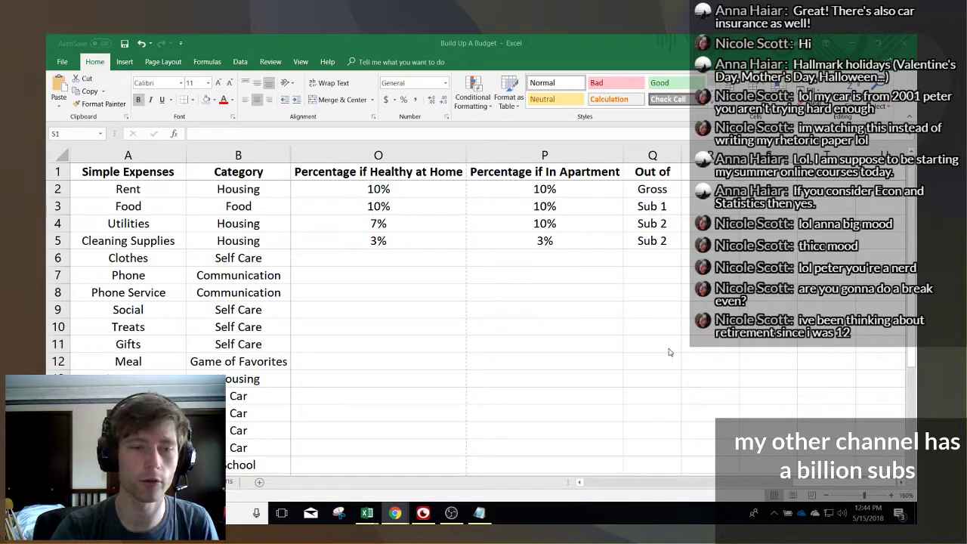
{"action": "key", "text": "alt+Tab"}
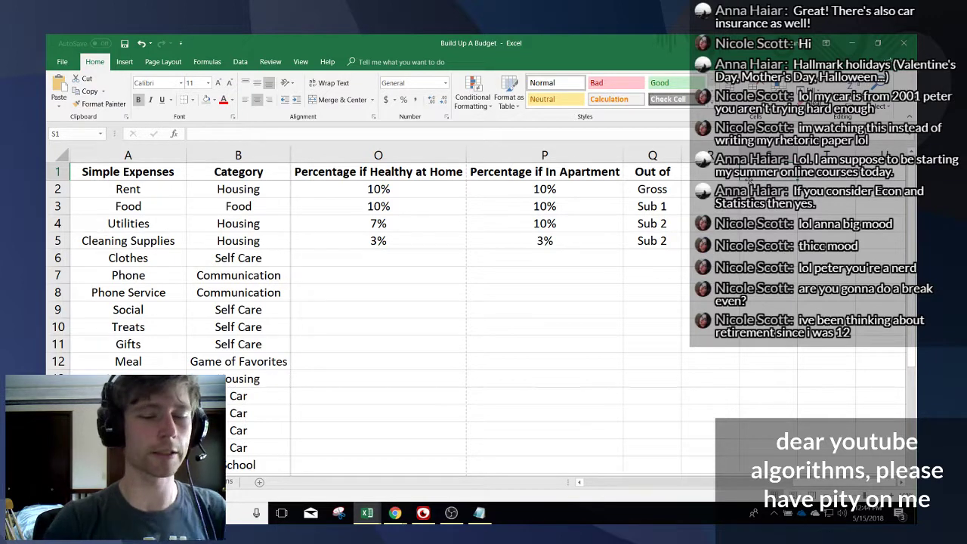
{"action": "key", "text": "Down"}
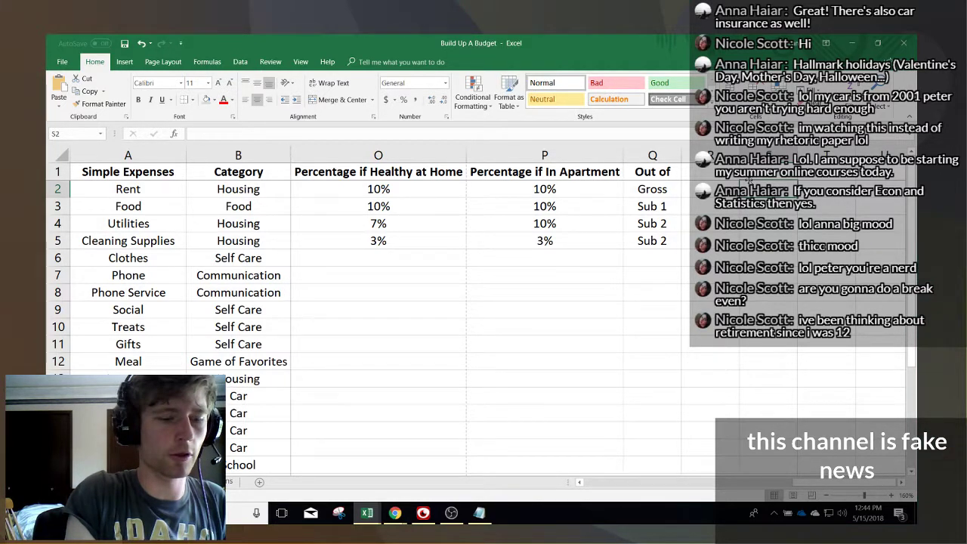
{"action": "key", "text": "Up"}
{"action": "key", "text": "Right"}
{"action": "key", "text": "Right"}
{"action": "key", "text": "Right"}
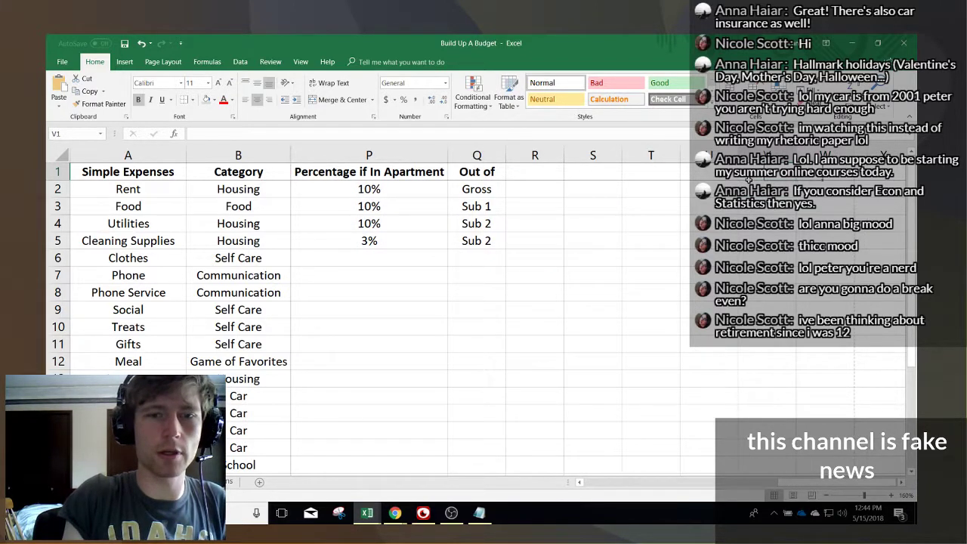
- Enter the row label "Sub total of Simples" in cell S2
{"action": "key", "text": "Left"}
{"action": "key", "text": "Left"}
{"action": "key", "text": "Left"}
{"action": "key", "text": "Down"}
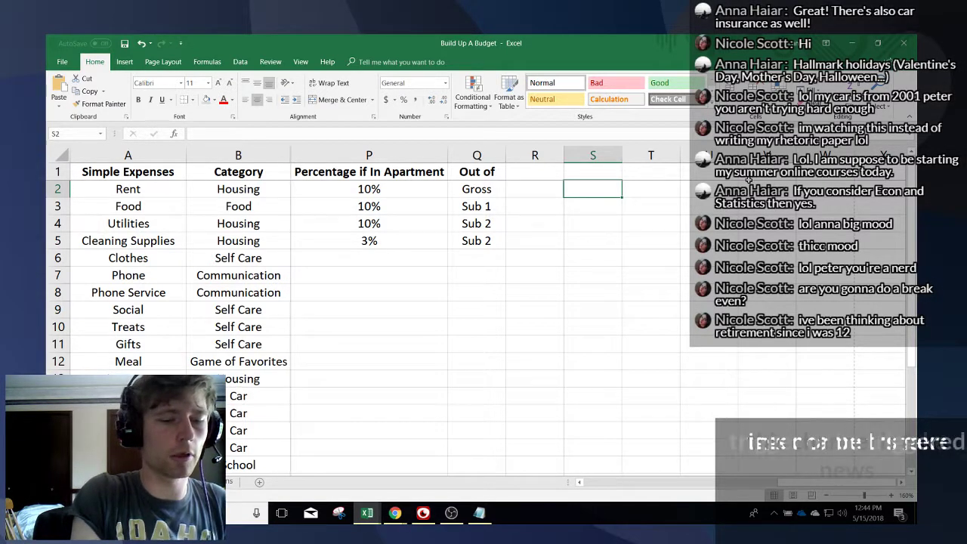
{"action": "type", "text": "Sub total of "}
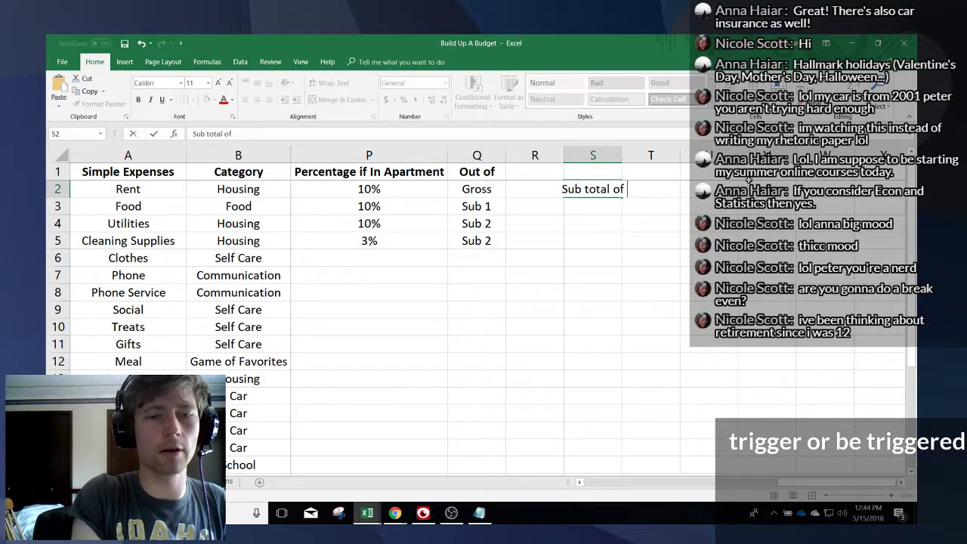
{"action": "type", "text": "Simples"}
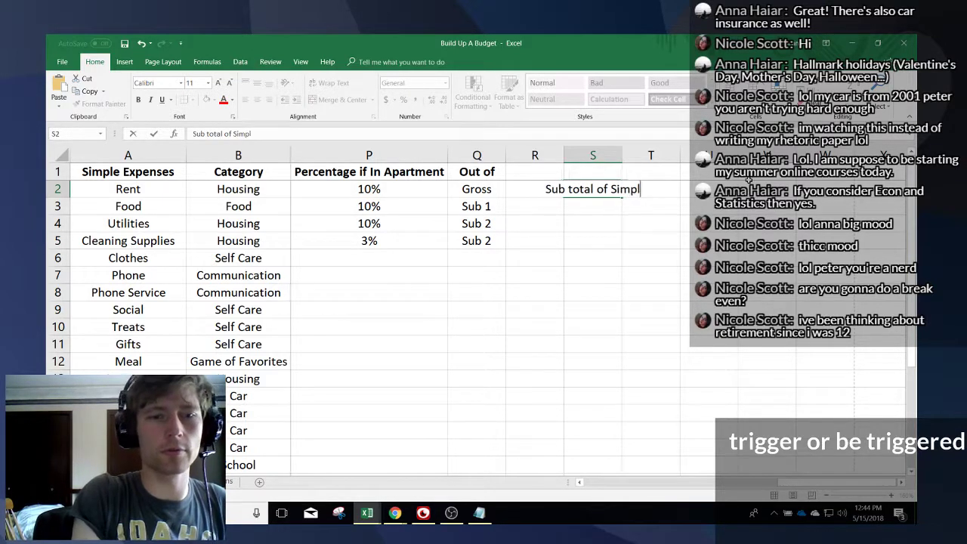
{"action": "key", "text": "Return"}
{"action": "type", "text": "Sub"}
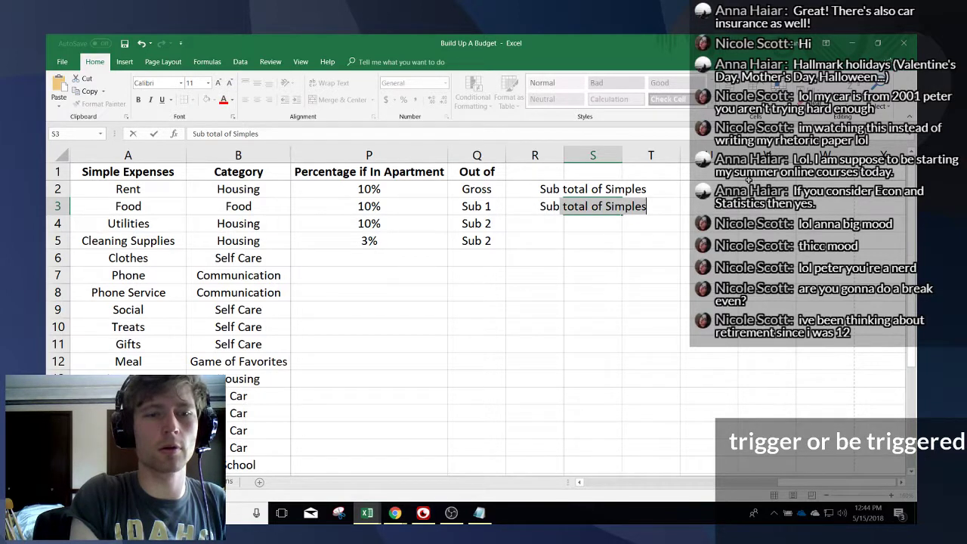
{"action": "key", "text": "BackSpace"}
{"action": "key", "text": "BackSpace"}
{"action": "key", "text": "BackSpace"}
{"action": "key", "text": "BackSpace"}
{"action": "key", "text": "BackSpace"}
{"action": "key", "text": "Up"}
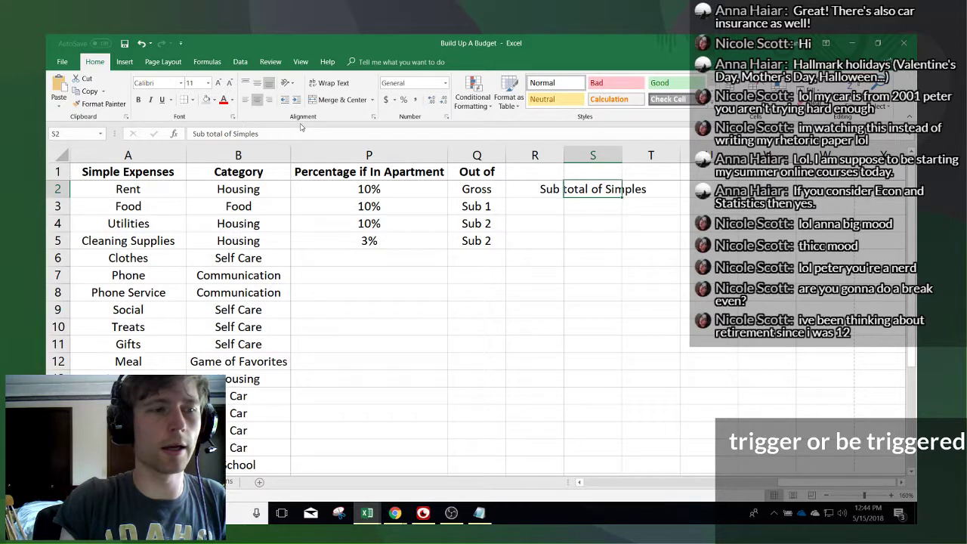
- Correct the label in S2 to "Subtotal of Simples" and fit column S's width to its content
{"action": "left_click", "coordinate": [205, 134]}
{"action": "key", "text": "BackSpace"}
{"action": "key", "text": "Return"}
{"action": "left_click_drag", "start_coordinate": [623, 155], "coordinate": [622, 155]}
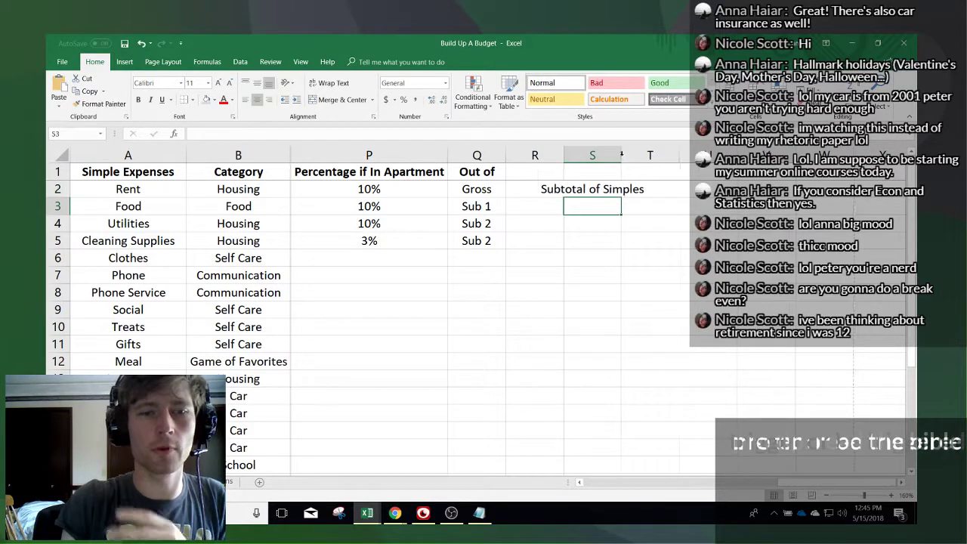
{"action": "double_click", "coordinate": [621, 155]}
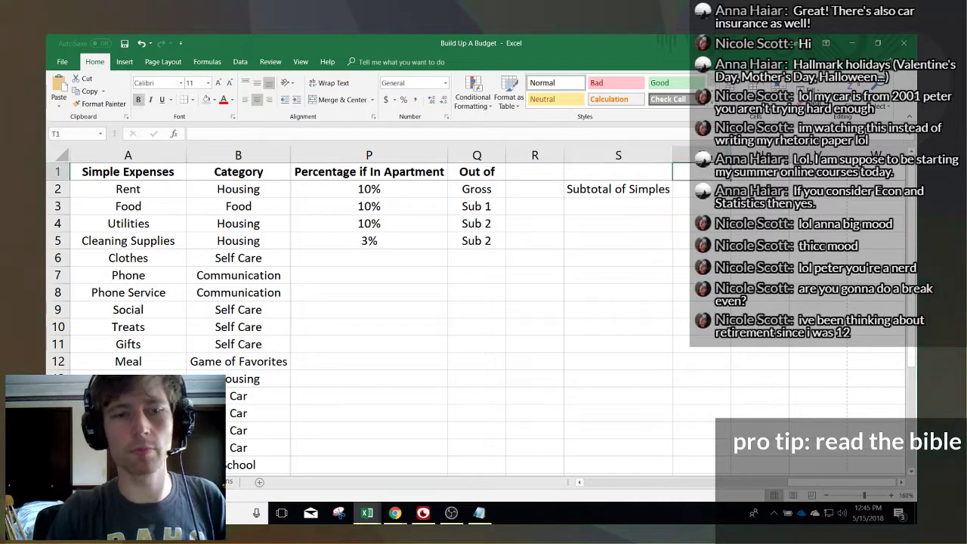
- Enter the headers "if Not Losing Money", "if Healthy at Home" and "if In Aparmtnet" in T1:V1 and fit their column widths
{"action": "left_click", "coordinate": [690, 154]}
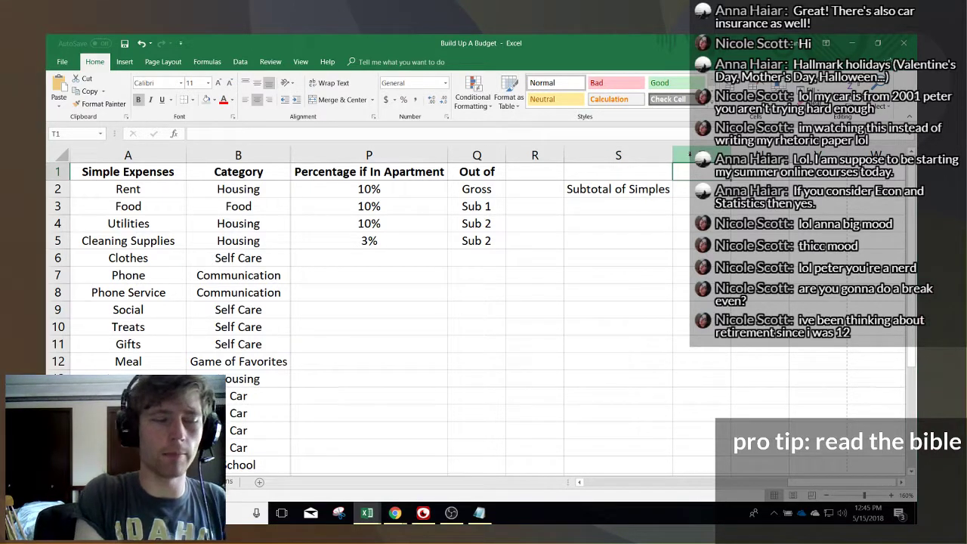
{"action": "key", "text": "F2"}
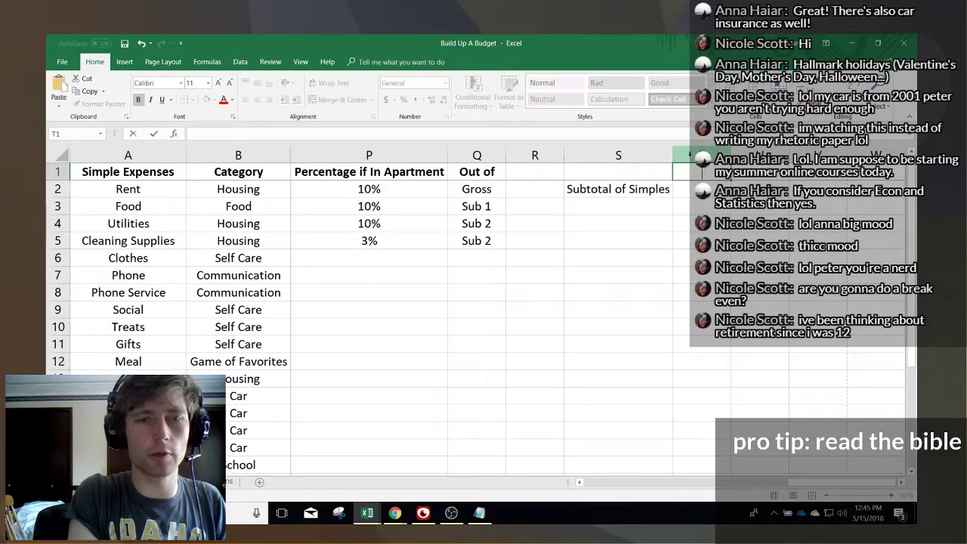
{"action": "type", "text": "if"}
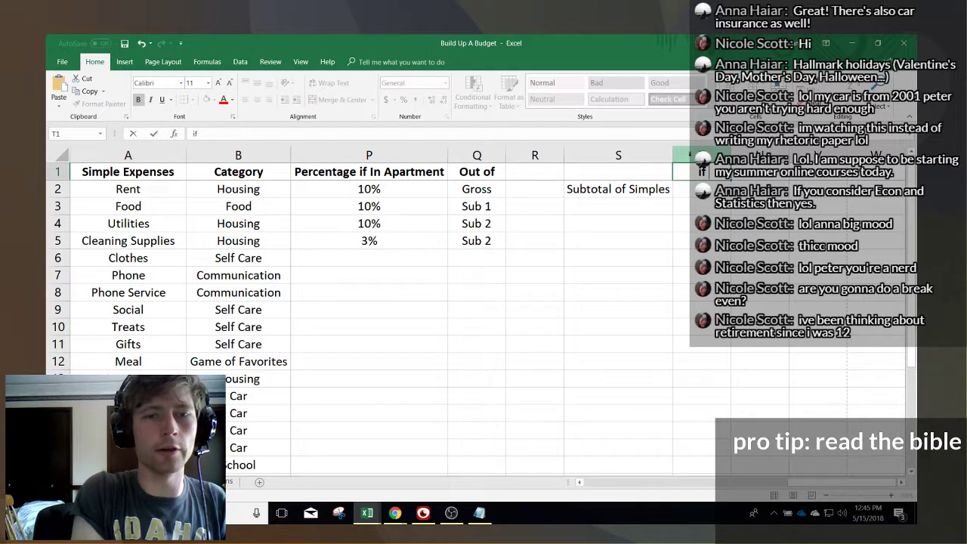
{"action": "type", "text": " Not Lo"}
{"action": "type", "text": "sing Money"}
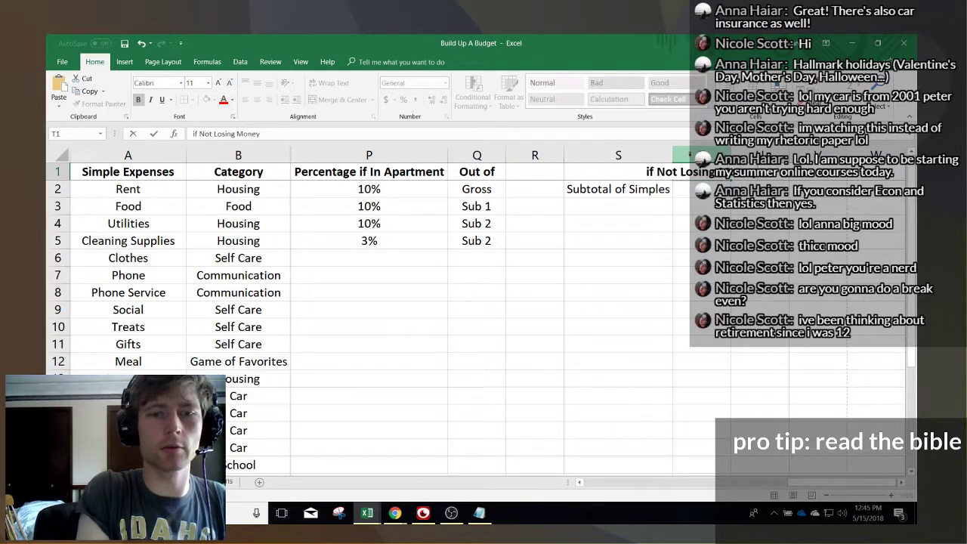
{"action": "key", "text": "Tab"}
{"action": "type", "text": "if"}
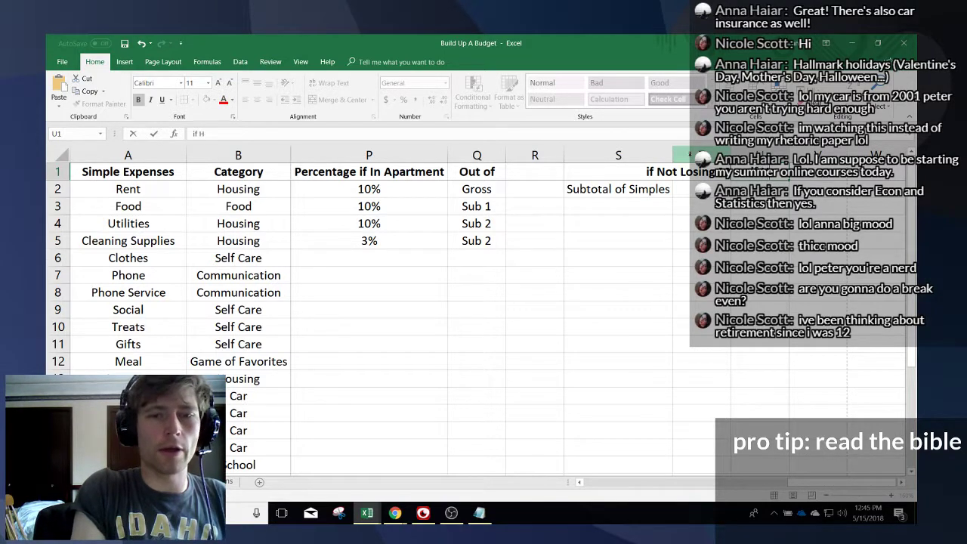
{"action": "type", "text": " Healthy at Home"}
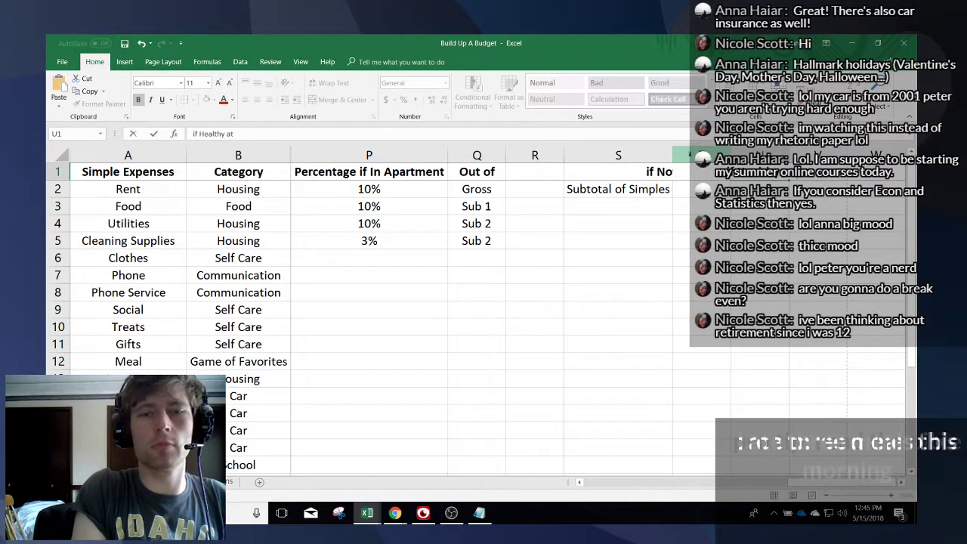
{"action": "key", "text": "Tab"}
{"action": "type", "text": "i"}
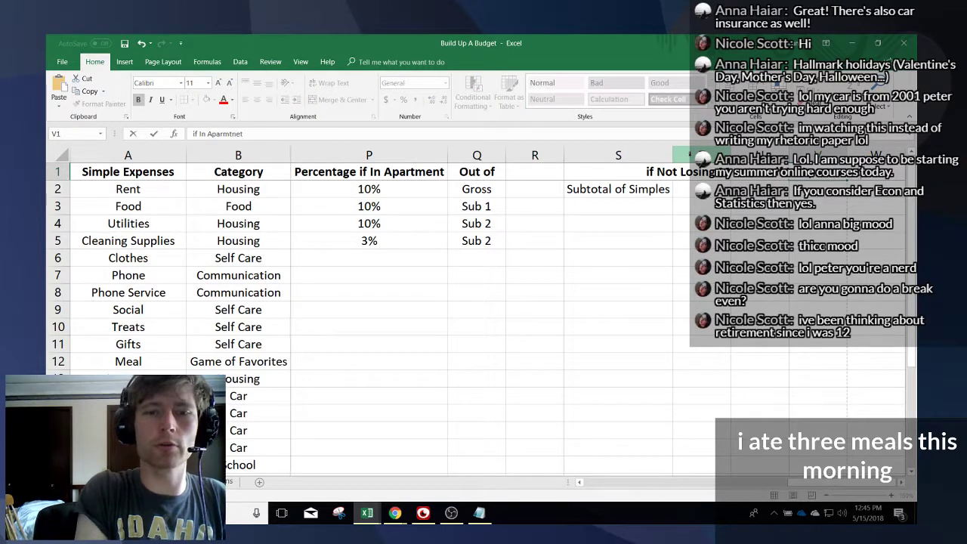
{"action": "key", "text": "Return"}
{"action": "left_click_drag", "start_coordinate": [700, 147], "coordinate": [818, 155]}
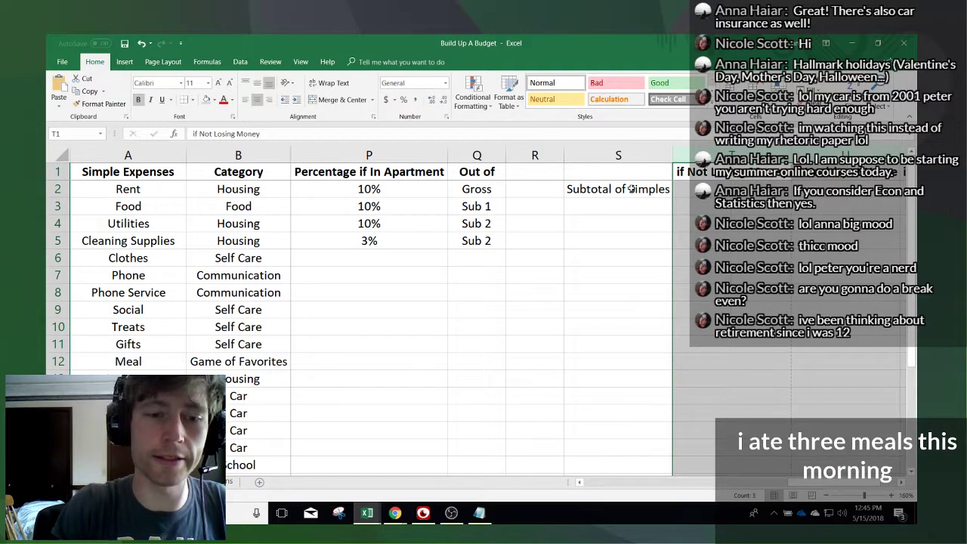
- Enter the row label "% of Gross Remaning" in cell S3 and fit column S's width to its content
{"action": "left_click", "coordinate": [640, 187]}
{"action": "left_click", "coordinate": [633, 206]}
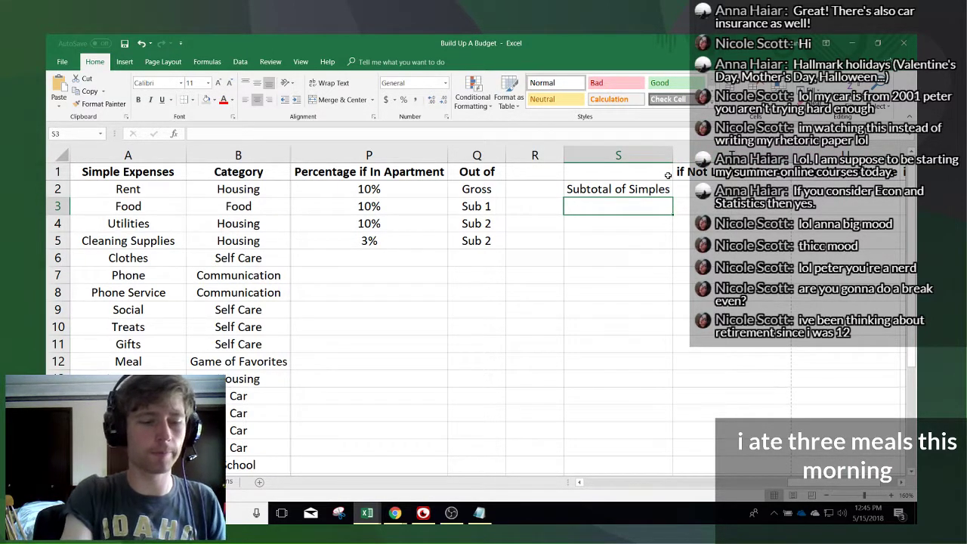
{"action": "type", "text": "%"}
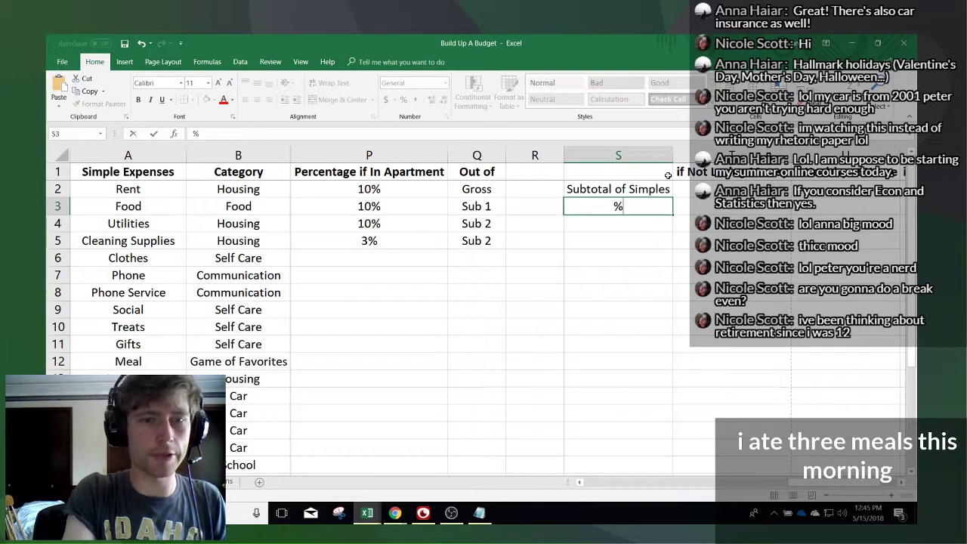
{"action": "type", "text": " of Gro"}
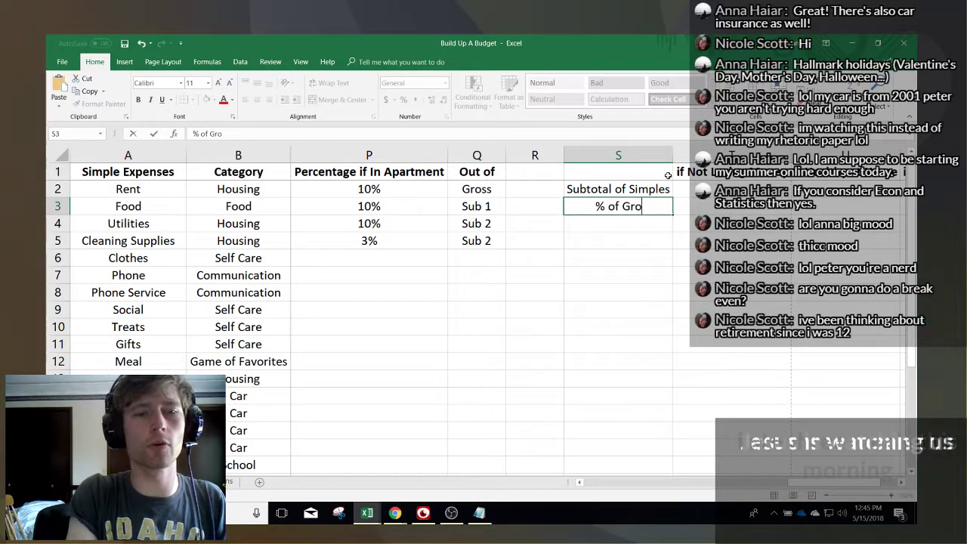
{"action": "type", "text": "ss Remaning"}
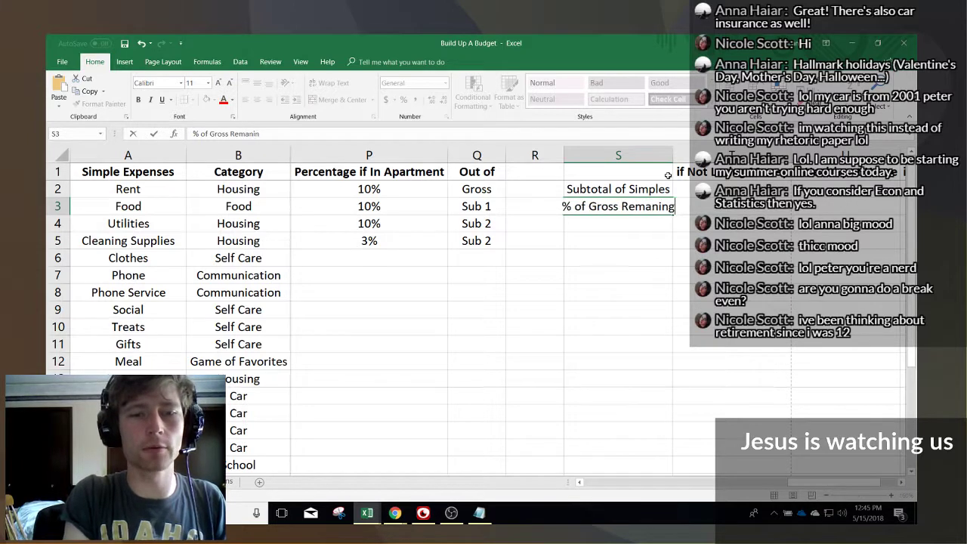
{"action": "key", "text": "Return"}
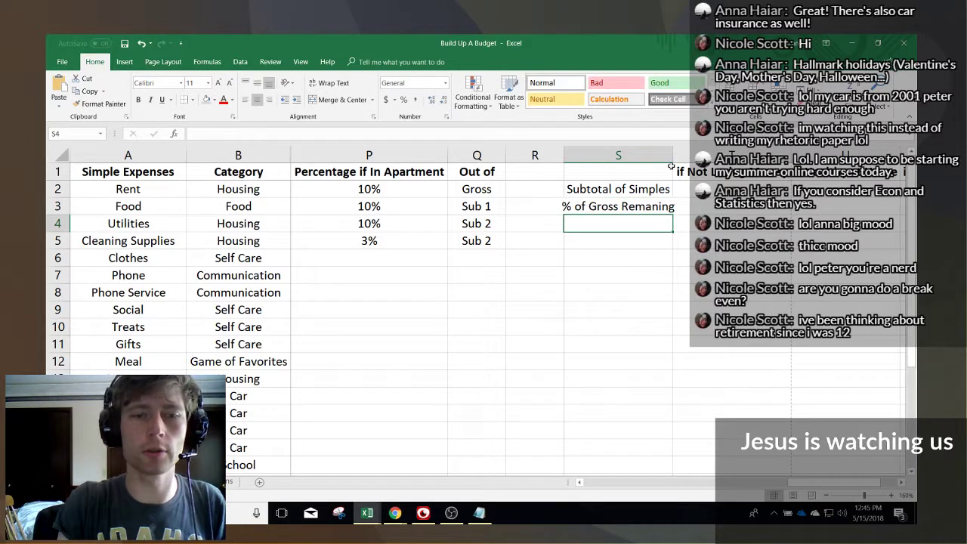
{"action": "double_click", "coordinate": [672, 160]}
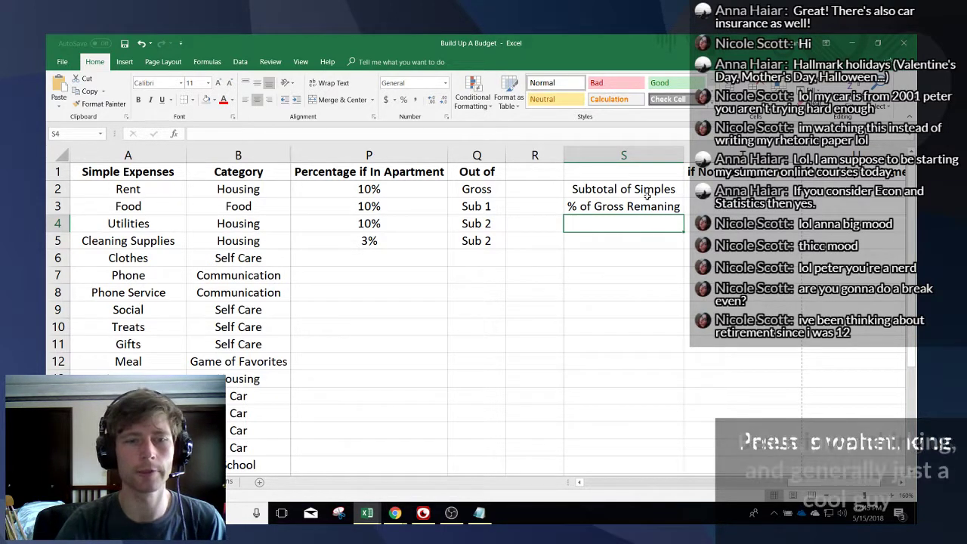
- Shade columns T through V gray and correct the misspelled word "Apartment" in the V1 header
{"action": "left_click_drag", "start_coordinate": [697, 155], "coordinate": [779, 178]}
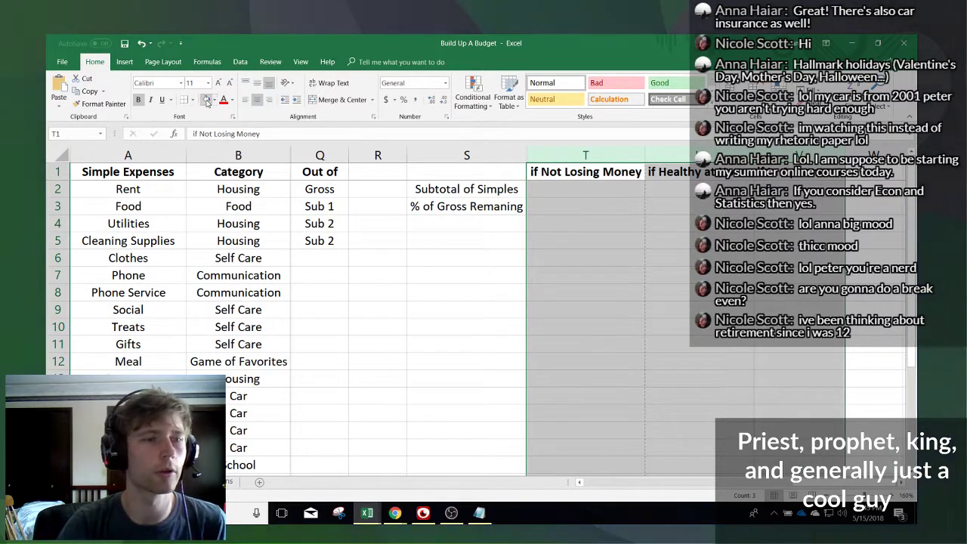
{"action": "left_click", "coordinate": [787, 179]}
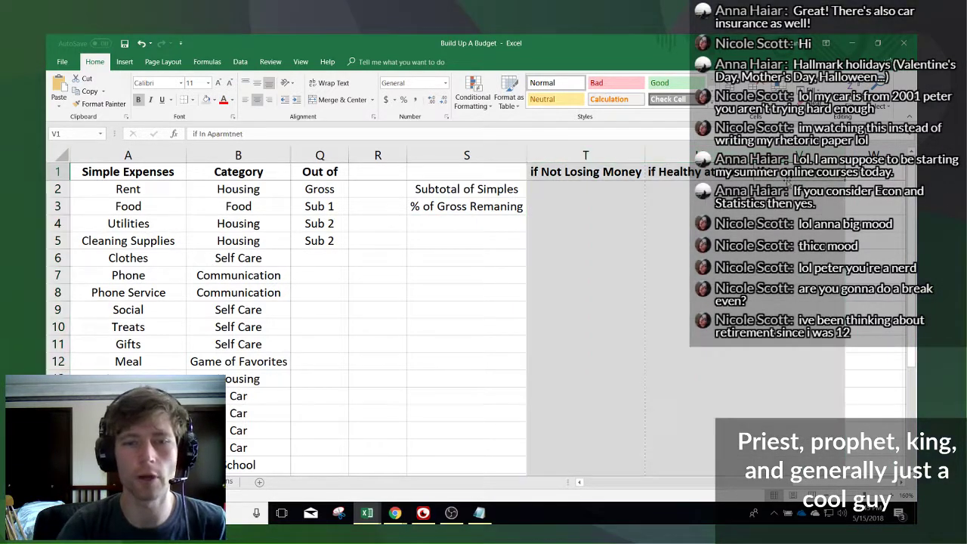
{"action": "left_click", "coordinate": [226, 134]}
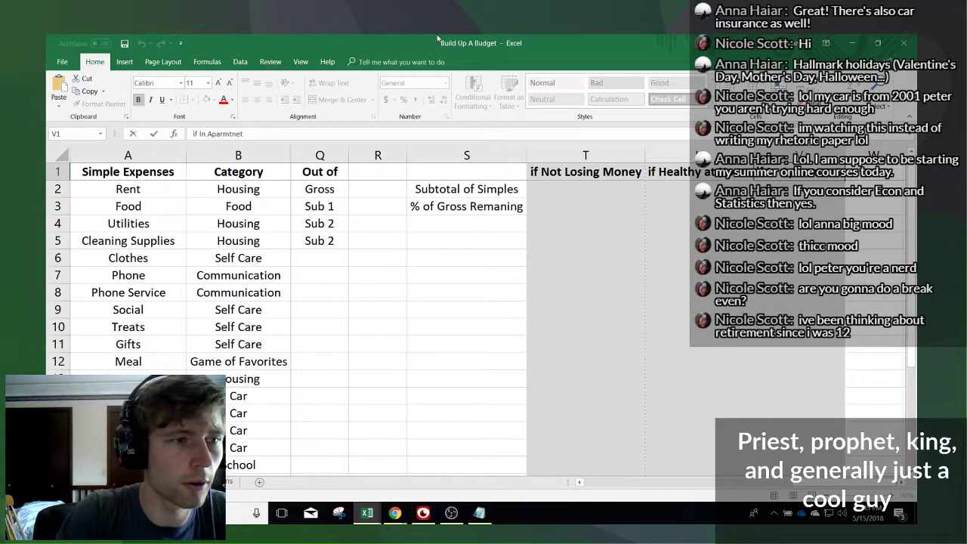
{"action": "key", "text": "BackSpace"}
{"action": "key", "text": "BackSpace"}
{"action": "key", "text": "Return"}
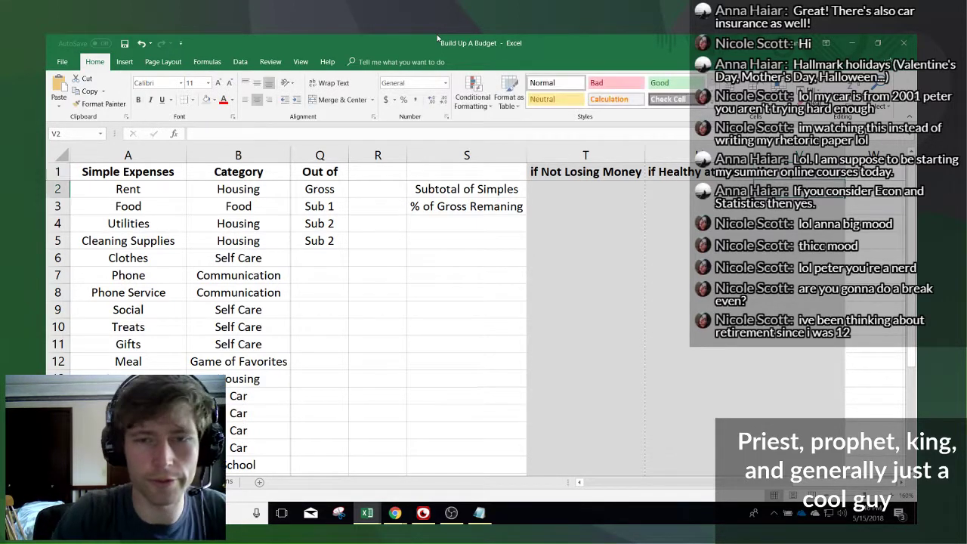
- Enter =SUM(G:G) in T2 to total the Amount if Not Losing Money column
{"action": "left_click", "coordinate": [565, 192]}
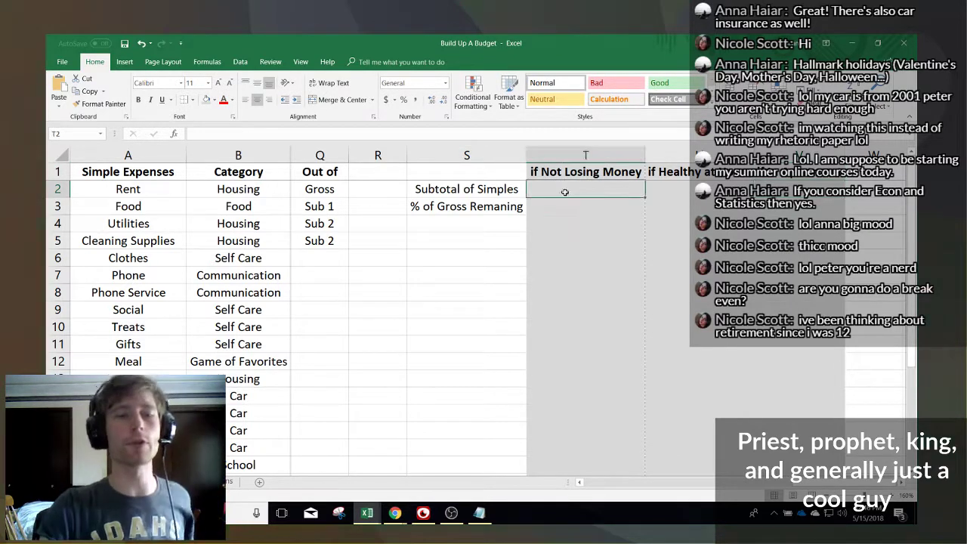
{"action": "type", "text": "==sum"}
{"action": "key", "text": "Tab"}
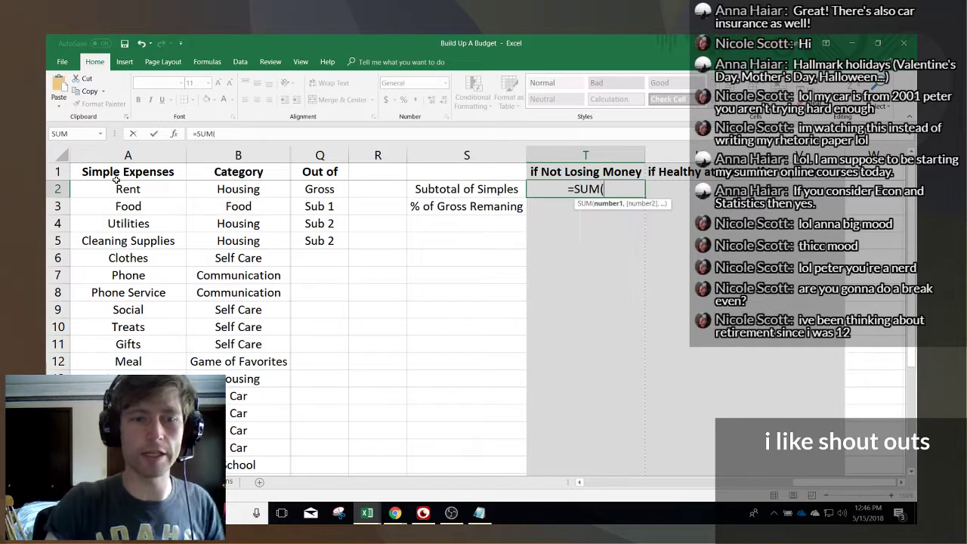
{"action": "left_click_drag", "start_coordinate": [867, 484], "coordinate": [718, 467]}
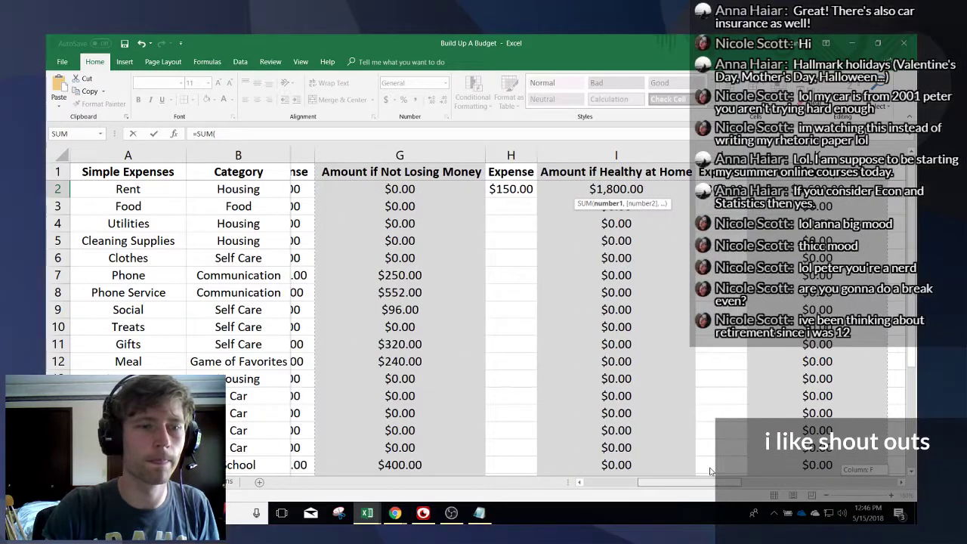
{"action": "left_click", "coordinate": [352, 161]}
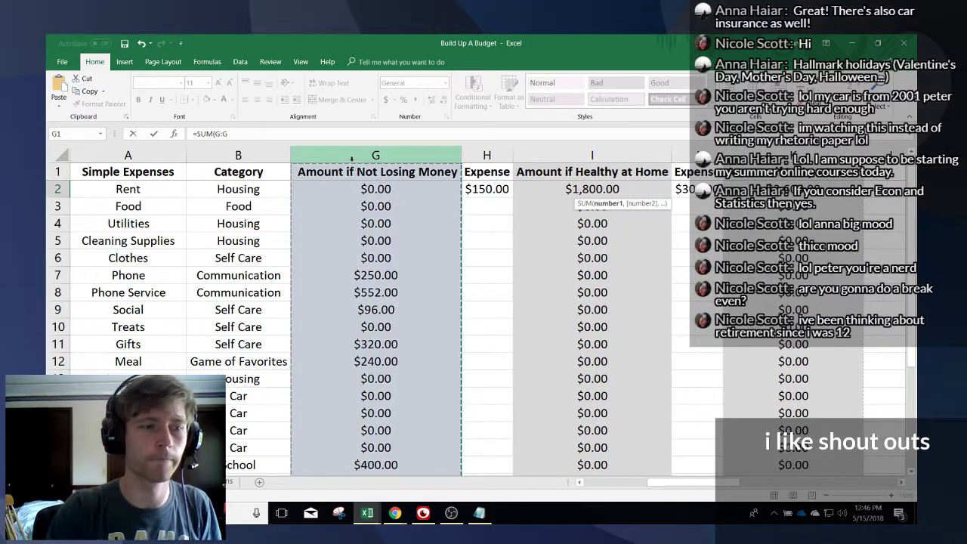
{"action": "key", "text": "Escape"}
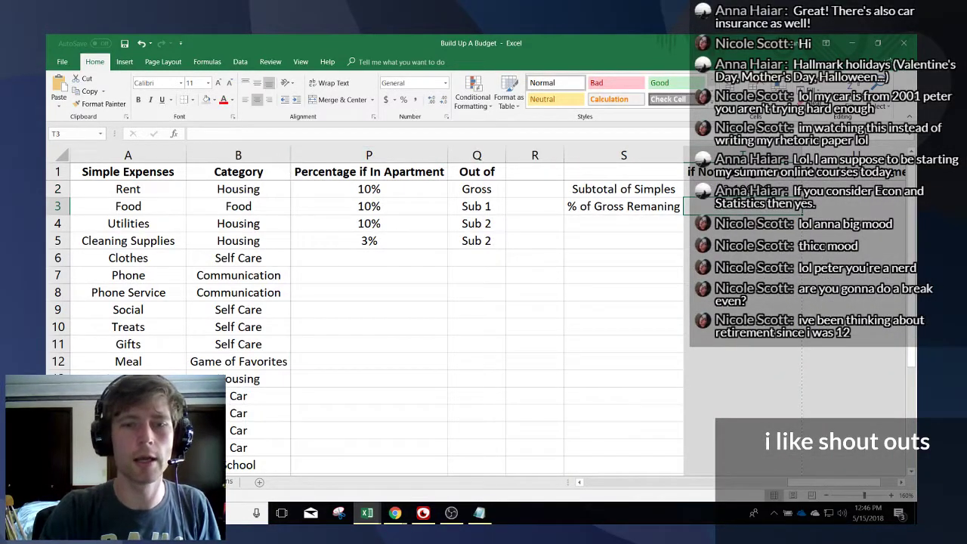
{"action": "left_click", "coordinate": [709, 184]}
{"action": "left_click_drag", "start_coordinate": [832, 482], "coordinate": [649, 479]}
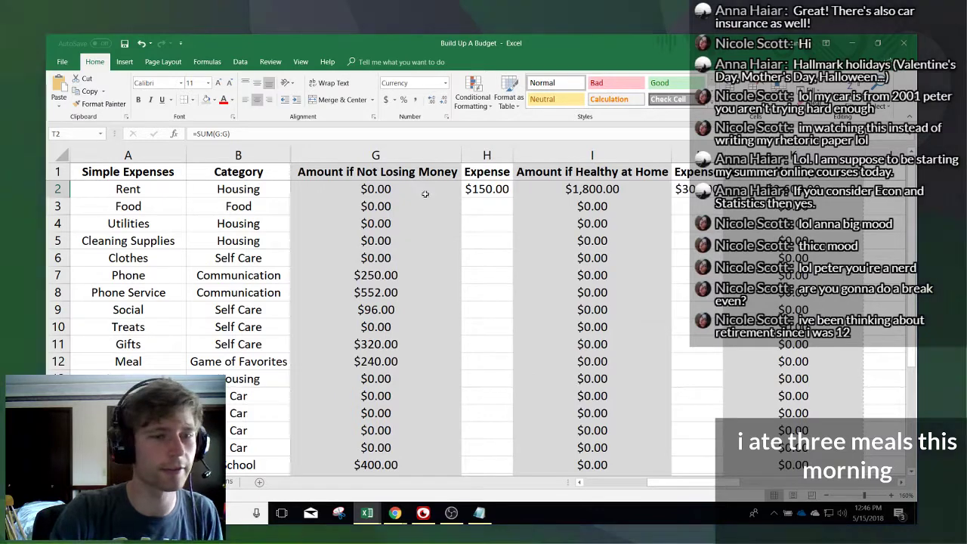
{"action": "left_click_drag", "start_coordinate": [647, 482], "coordinate": [792, 482]}
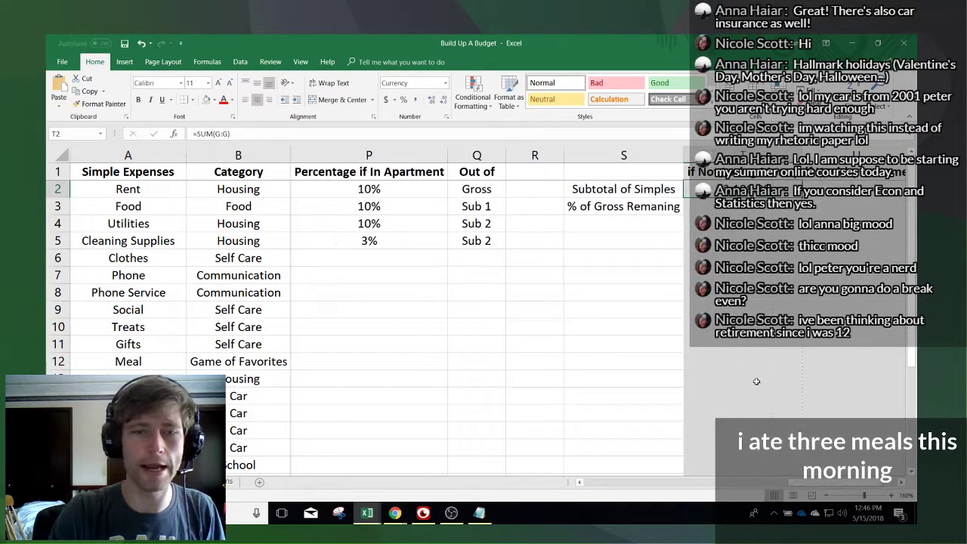
- Copy the T2 subtotal formula to U2 and change it to =SUM(I:I) for the Healthy at Home amounts
{"action": "left_click_drag", "start_coordinate": [802, 197], "coordinate": [856, 202]}
{"action": "left_click", "coordinate": [839, 189]}
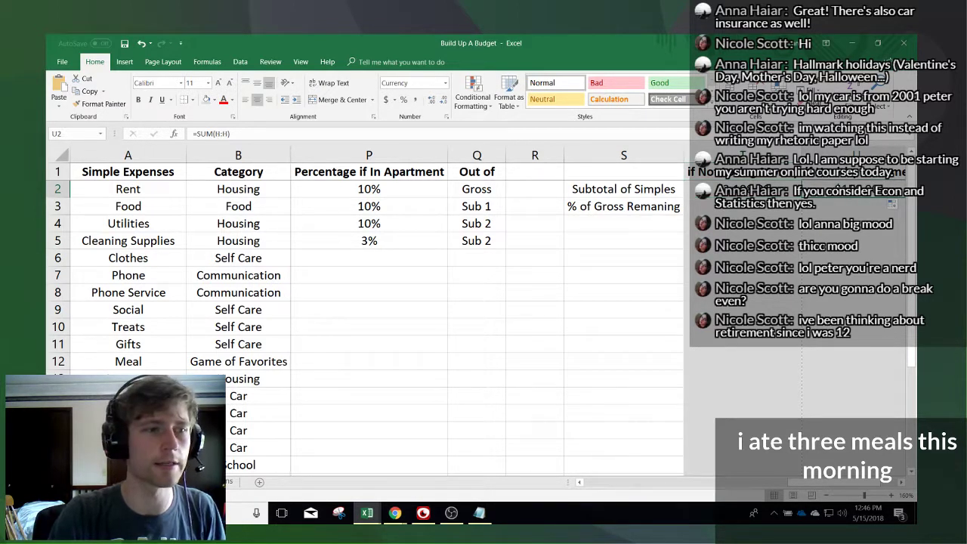
{"action": "left_click", "coordinate": [221, 135]}
{"action": "key", "text": "BackSpace"}
{"action": "type", "text": "I"}
{"action": "key", "text": "Escape"}
{"action": "key", "text": "Return"}
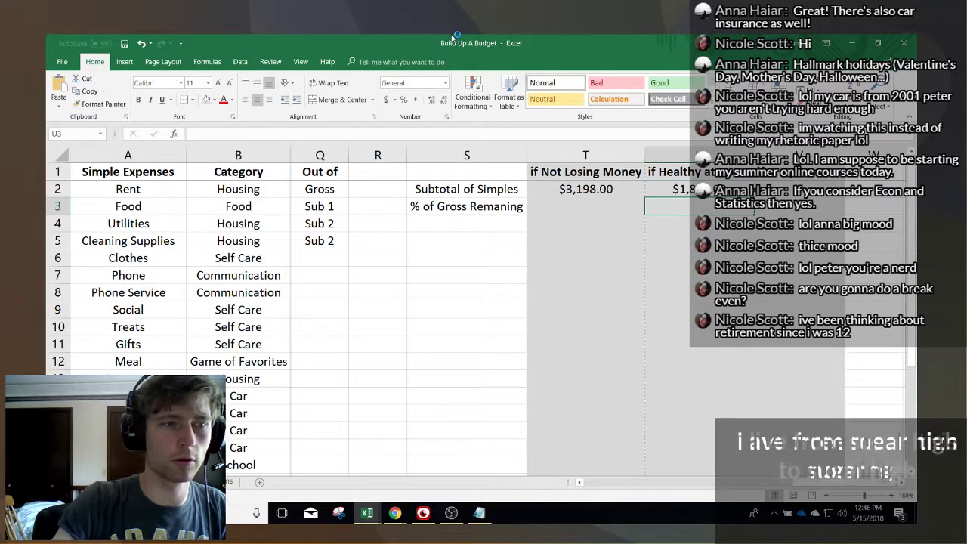
- Extend the subtotal formula from U2 to V2 and change its range to column K
{"action": "key", "text": "Up"}
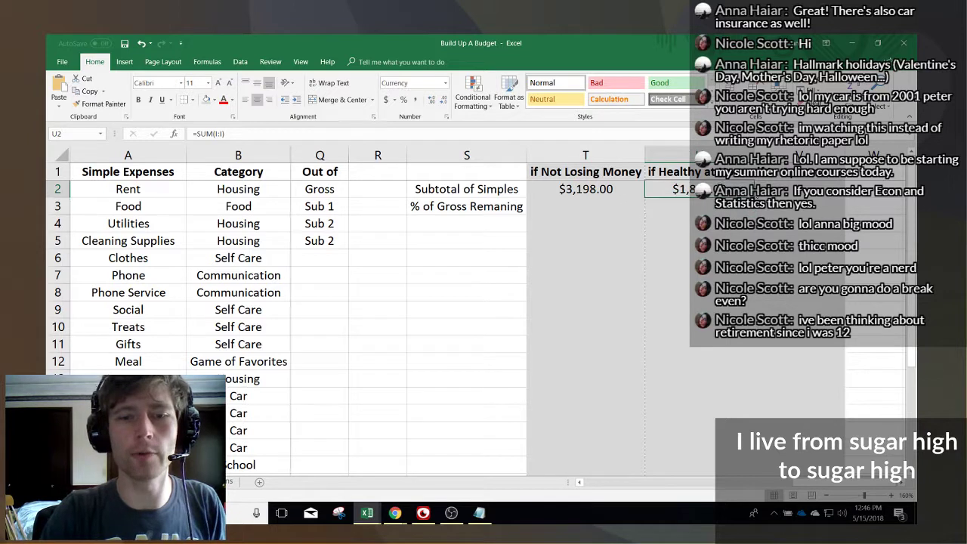
{"action": "key", "text": "Right"}
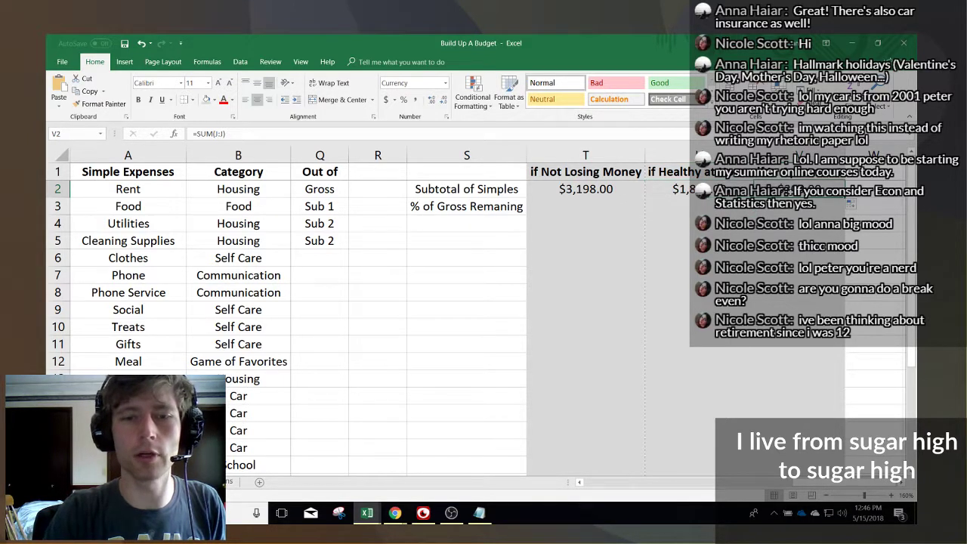
{"action": "left_click", "coordinate": [225, 134]}
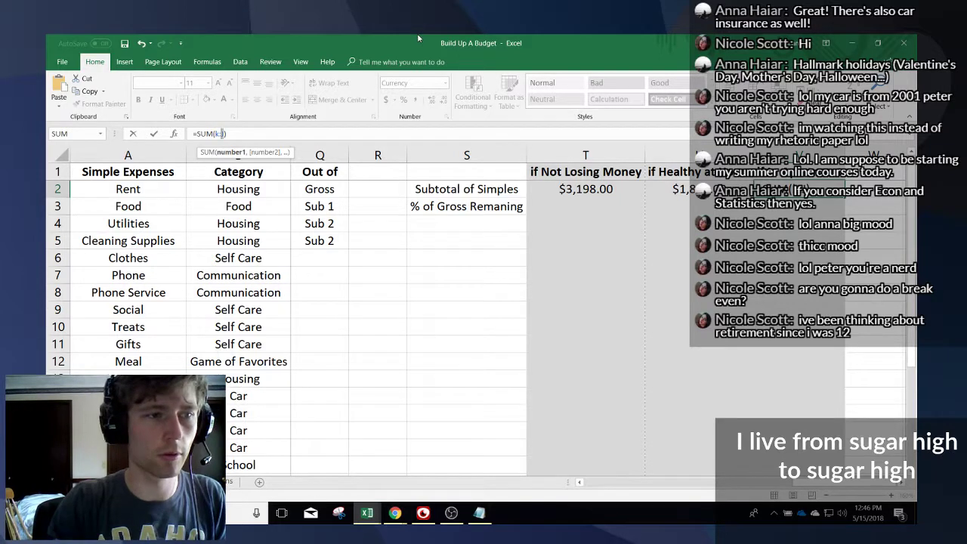
{"action": "key", "text": "Return"}
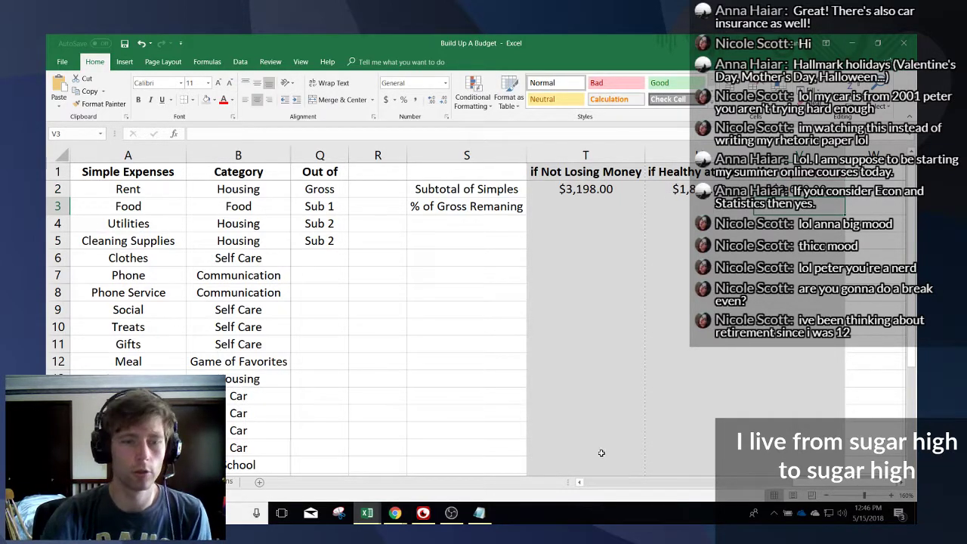
- Review the simple expenses' multipliers, expenses and scenario amounts, and return to the summary block in columns S through V
{"action": "left_click_drag", "start_coordinate": [833, 483], "coordinate": [637, 458]}
{"action": "left_click", "coordinate": [672, 206]}
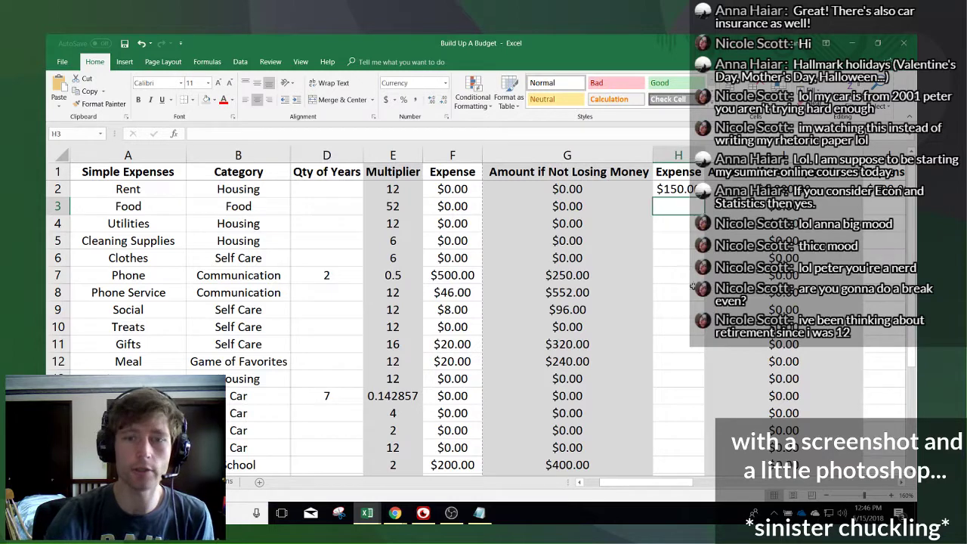
{"action": "left_click", "coordinate": [678, 292]}
{"action": "left_click", "coordinate": [666, 474]}
{"action": "left_click_drag", "start_coordinate": [666, 483], "coordinate": [685, 482]}
{"action": "left_click_drag", "start_coordinate": [867, 504], "coordinate": [868, 503]}
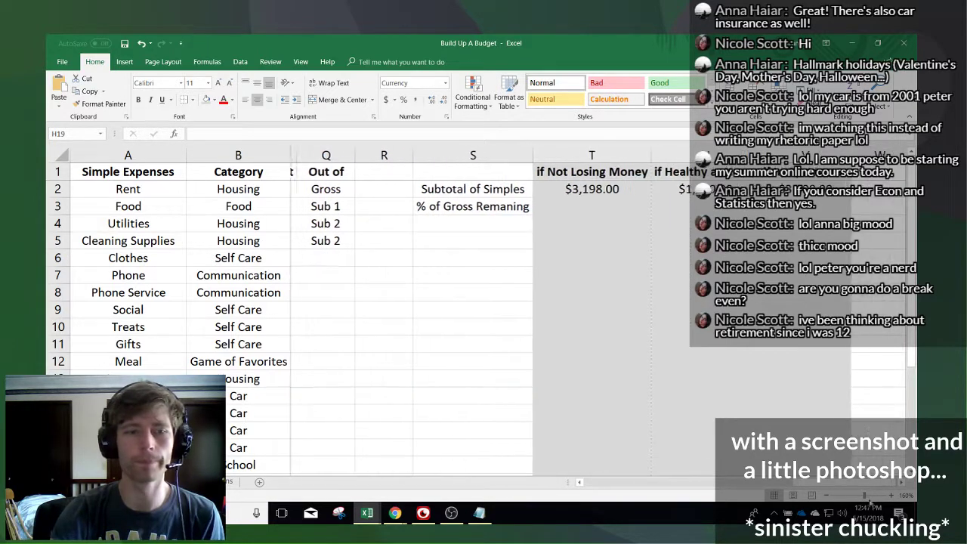
{"action": "left_click", "coordinate": [593, 155]}
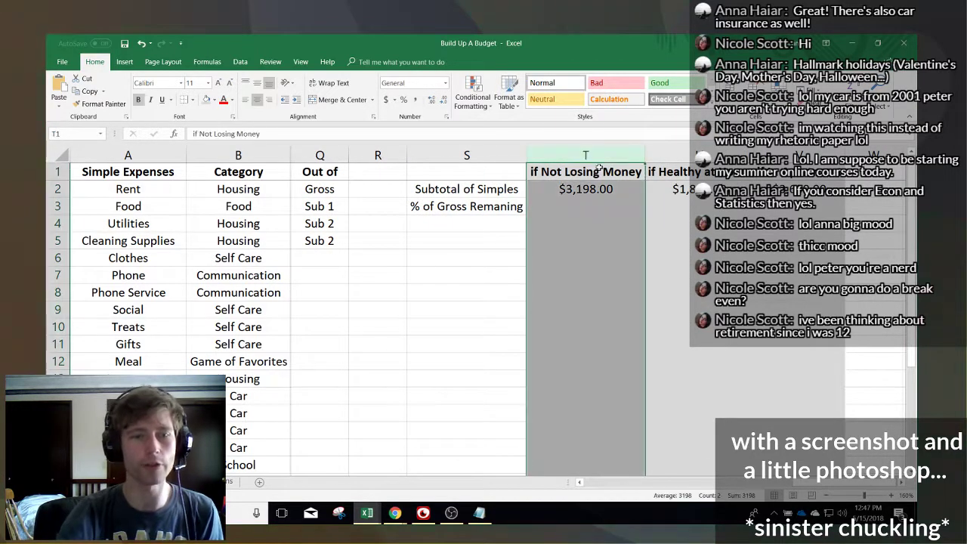
{"action": "left_click", "coordinate": [584, 202]}
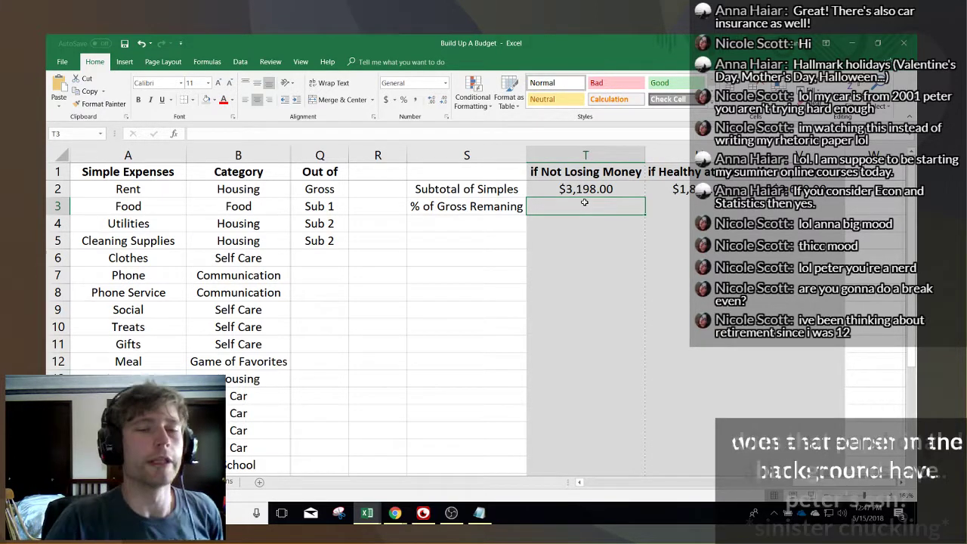
- Link T3 to the Sub 2 Remaining of Gross for Not Losing Money, cell C4 on the Percentage calculations sheet
{"action": "left_click", "coordinate": [571, 226]}
{"action": "left_click", "coordinate": [569, 237]}
{"action": "left_click", "coordinate": [574, 192]}
{"action": "left_click", "coordinate": [575, 204]}
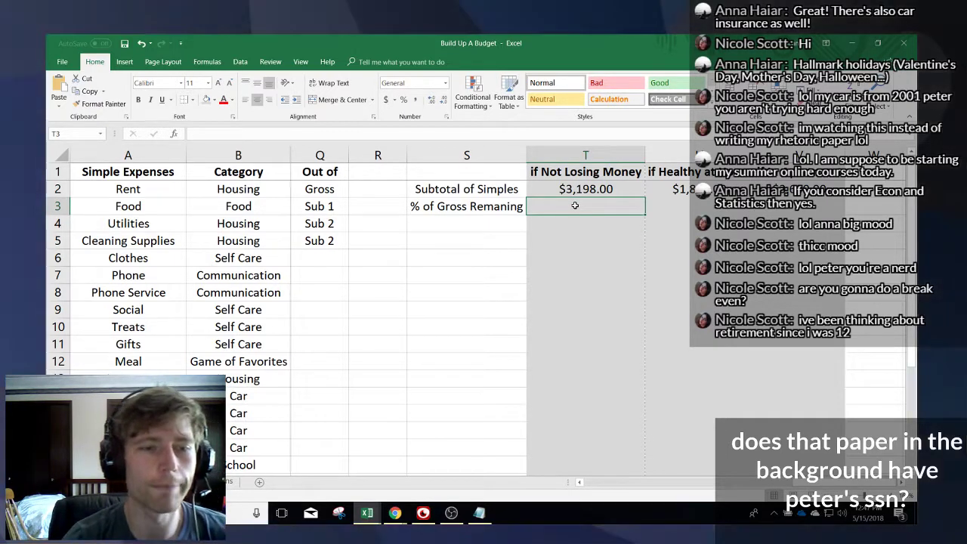
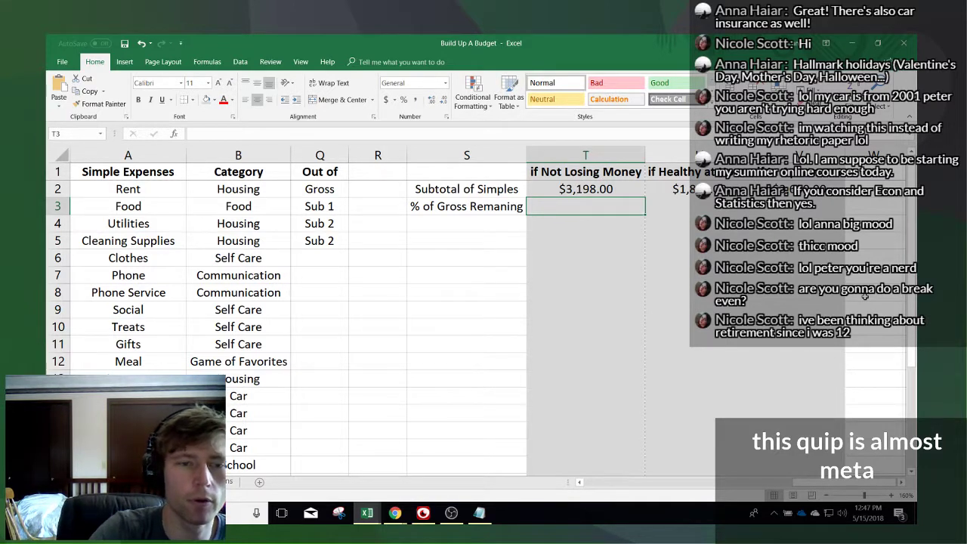
{"action": "type", "text": "="}
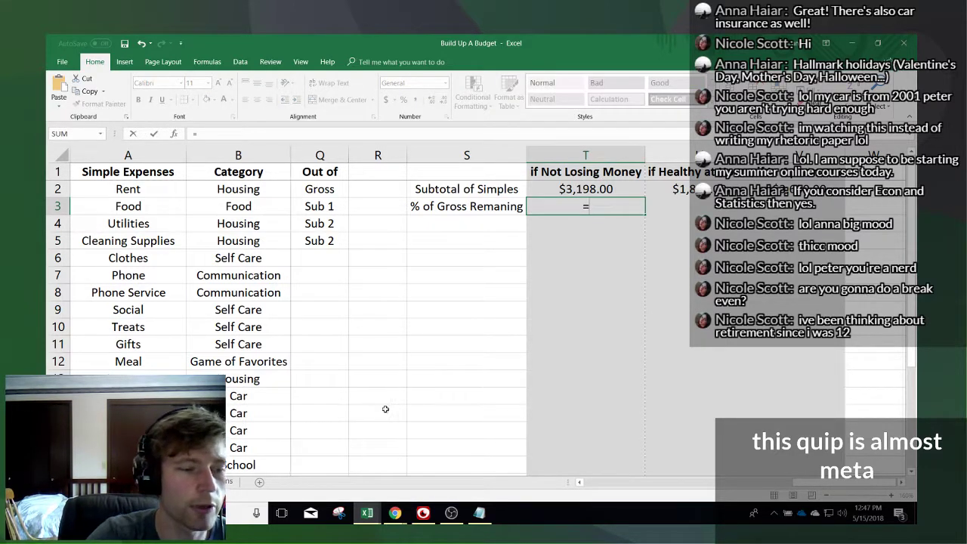
{"action": "left_click", "coordinate": [197, 481]}
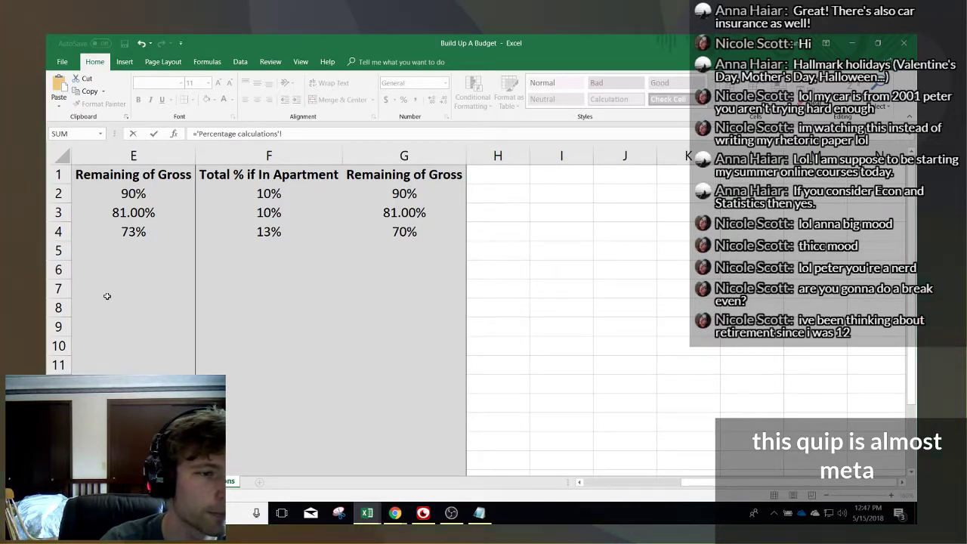
{"action": "left_click_drag", "start_coordinate": [767, 482], "coordinate": [665, 479]}
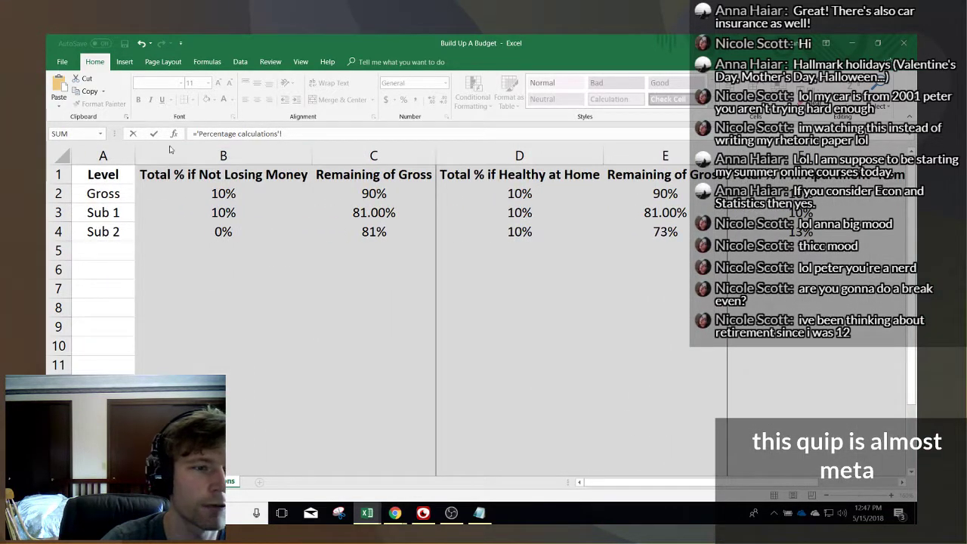
{"action": "left_click", "coordinate": [366, 236]}
{"action": "key", "text": "Return"}
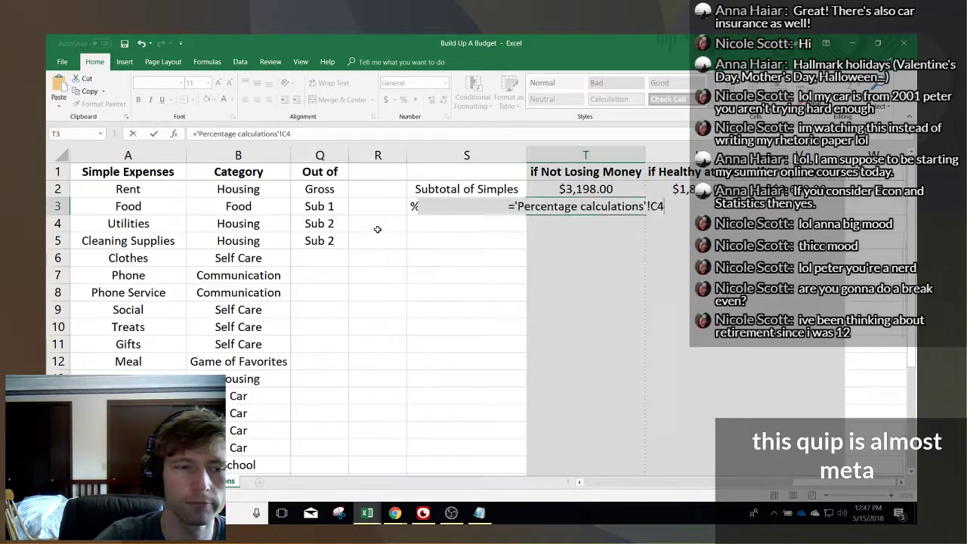
- Link U3 to the Sub 2 Remaining of Gross for Healthy at Home, cell E4 on the Percentage calculations sheet
{"action": "left_click", "coordinate": [707, 210]}
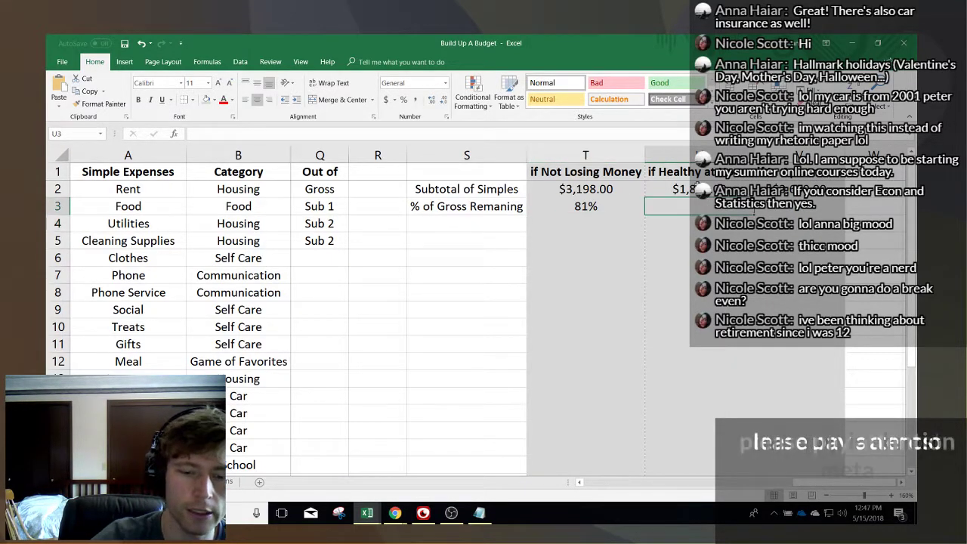
{"action": "type", "text": "="}
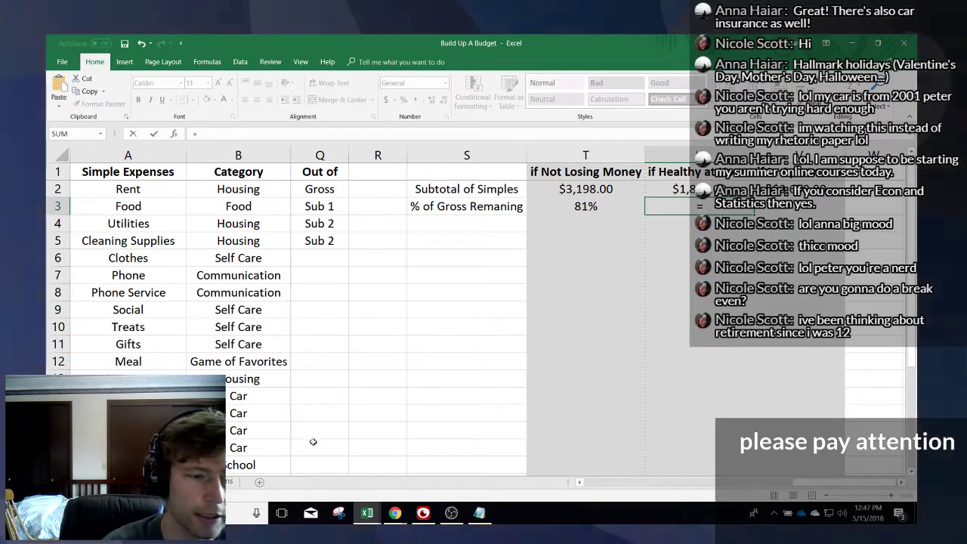
{"action": "left_click", "coordinate": [215, 481]}
{"action": "left_click", "coordinate": [655, 233]}
{"action": "key", "text": "Tab"}
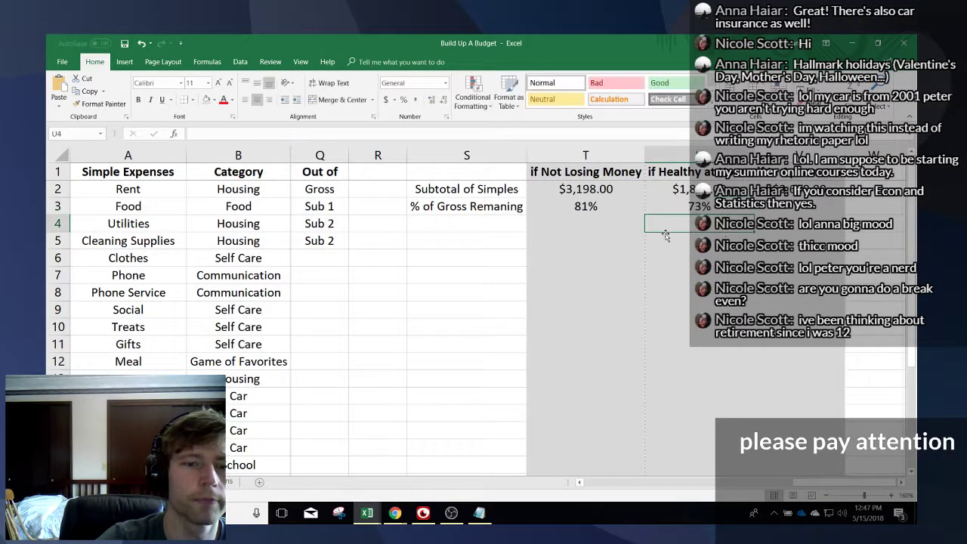
- Link V3 to the Sub 2 Remaining of Gross for In Apartment, cell G4 on the Percentage calculations sheet
{"action": "type", "text": "="}
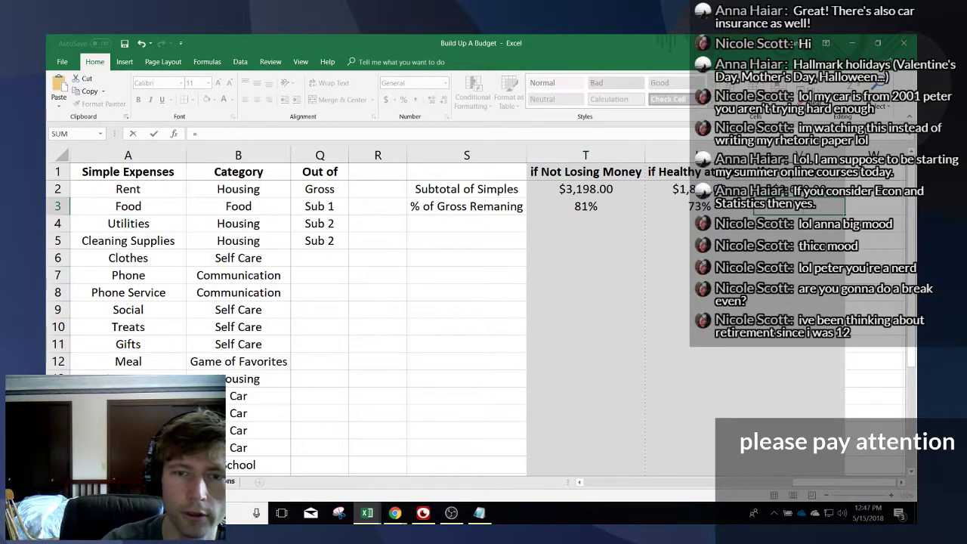
{"action": "key", "text": "ctrl+Page_Down"}
{"action": "left_click_drag", "start_coordinate": [650, 483], "coordinate": [696, 488]}
{"action": "left_click", "coordinate": [872, 233]}
{"action": "key", "text": "Return"}
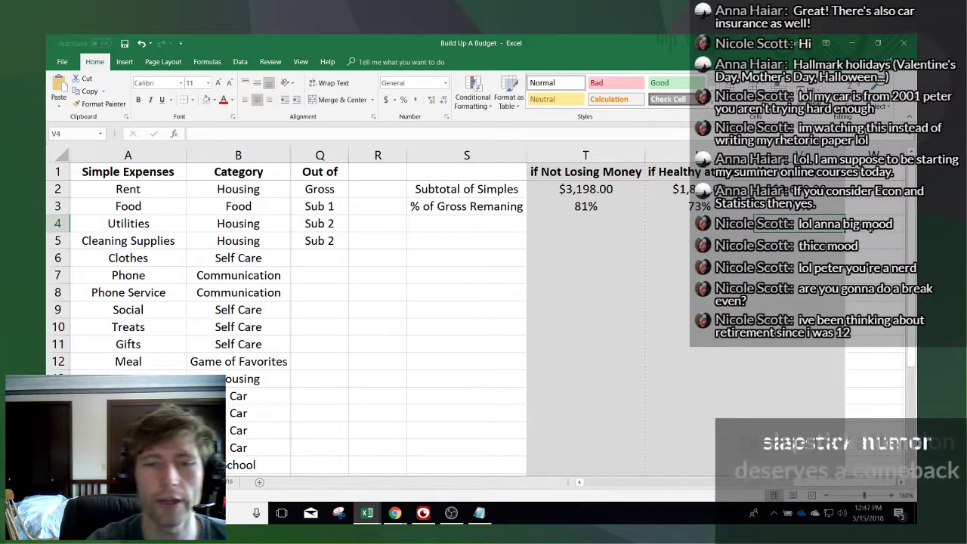
- Label S4 as Yearly Income, below the % of gross remaining row
{"action": "left_click", "coordinate": [448, 223]}
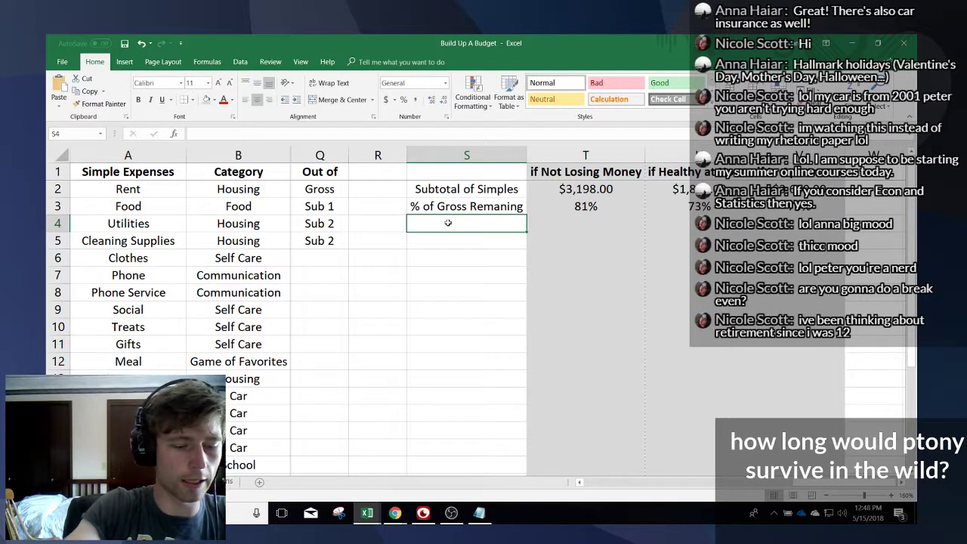
{"action": "type", "text": "Y"}
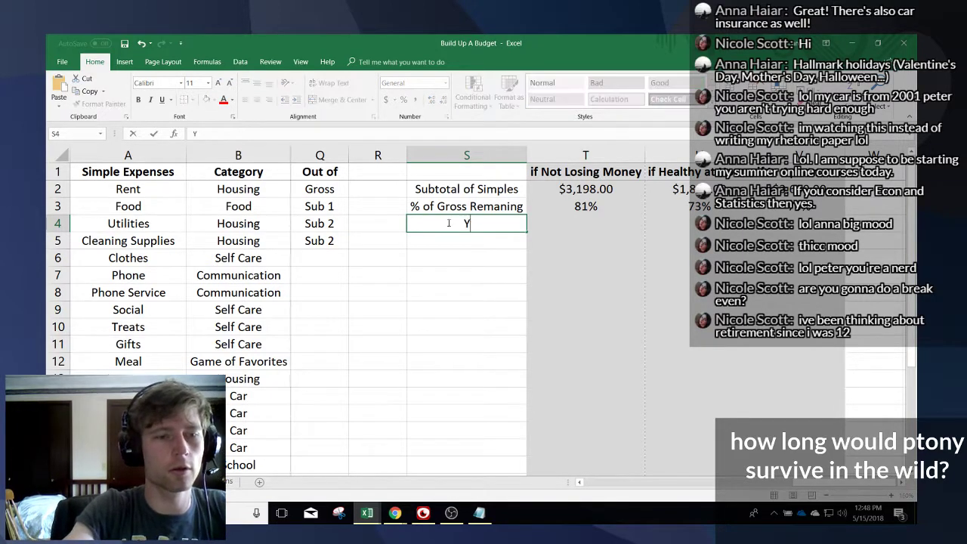
{"action": "type", "text": "early Income"}
{"action": "key", "text": "Return"}
{"action": "left_click", "coordinate": [447, 224]}
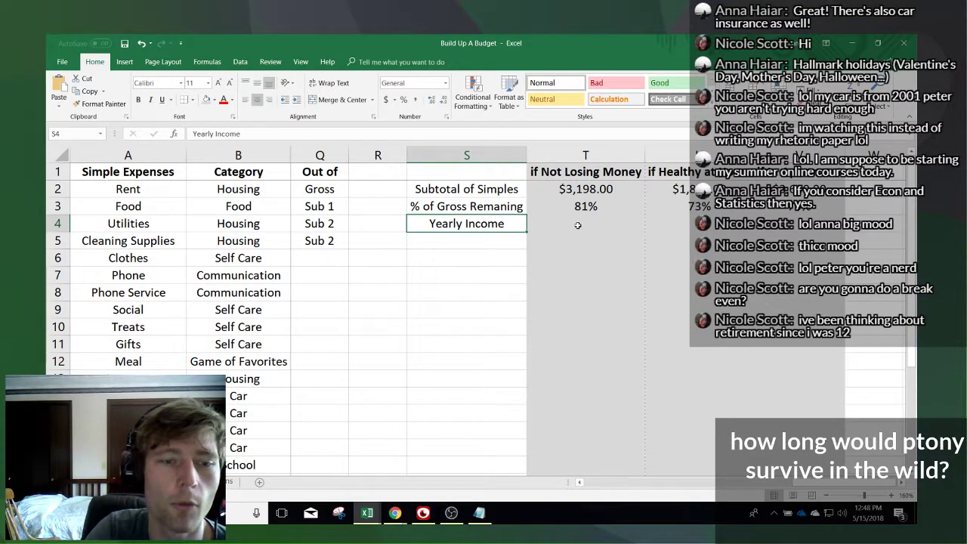
{"action": "left_click", "coordinate": [545, 219]}
{"action": "left_click", "coordinate": [579, 208]}
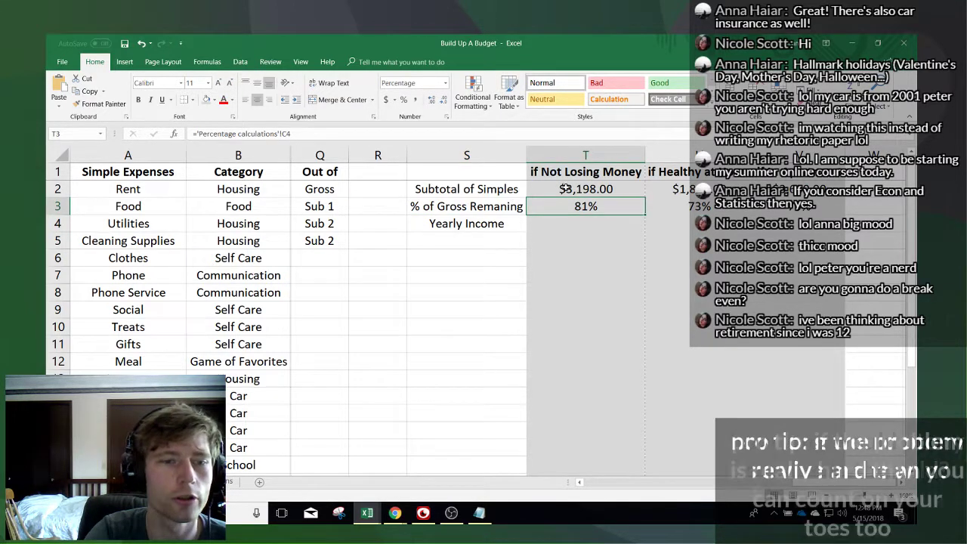
{"action": "left_click", "coordinate": [547, 189]}
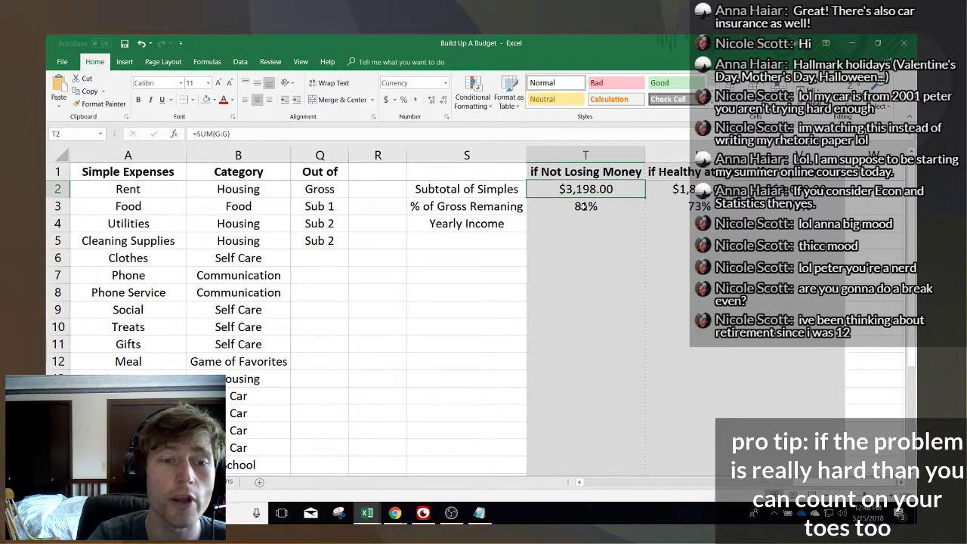
{"action": "left_click", "coordinate": [579, 208]}
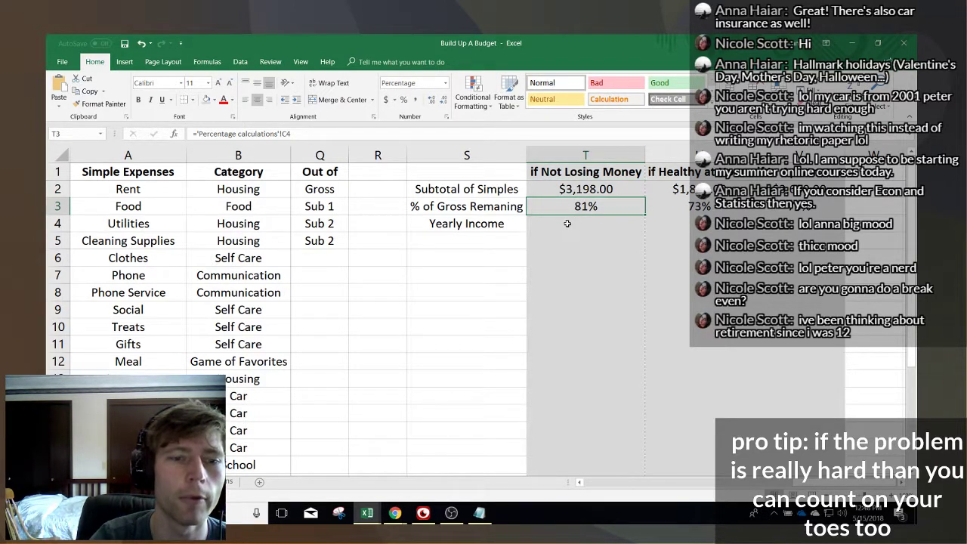
{"action": "left_click", "coordinate": [567, 223]}
- Switch to Notepad, delete the YouTube link in it, and move its window clear of the summary block
{"action": "key", "text": "alt+Tab"}
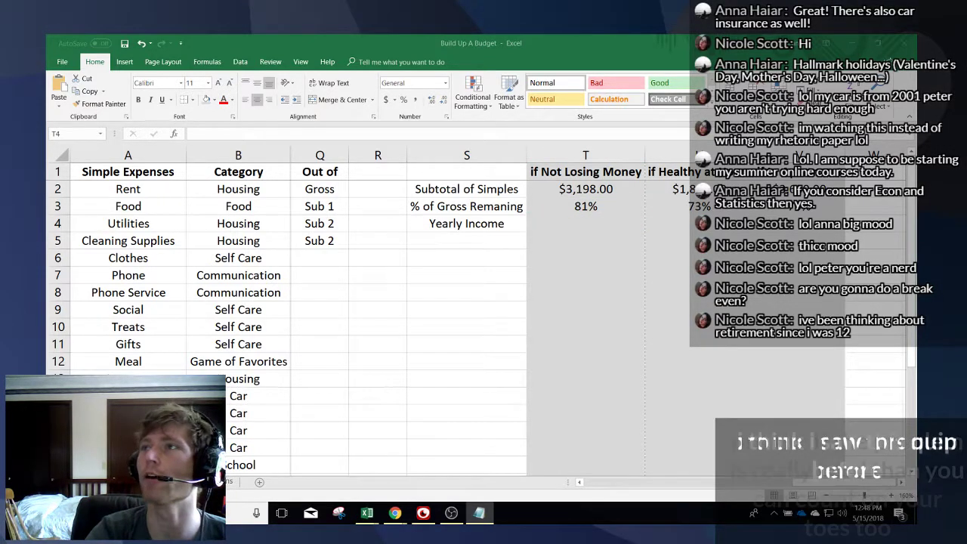
{"action": "left_click_drag", "start_coordinate": [680, 522], "coordinate": [456, 124]}
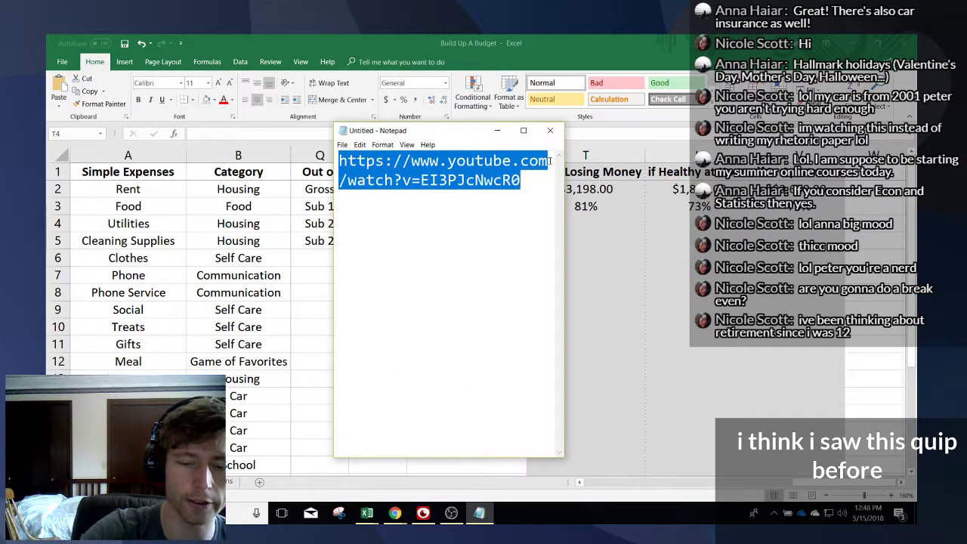
{"action": "key", "text": "BackSpace"}
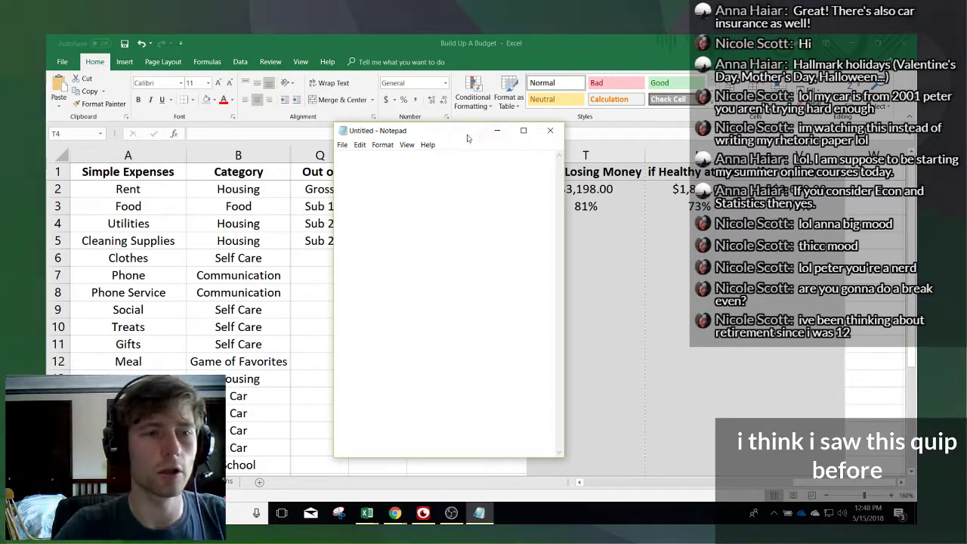
{"action": "left_click_drag", "start_coordinate": [428, 136], "coordinate": [266, 123]}
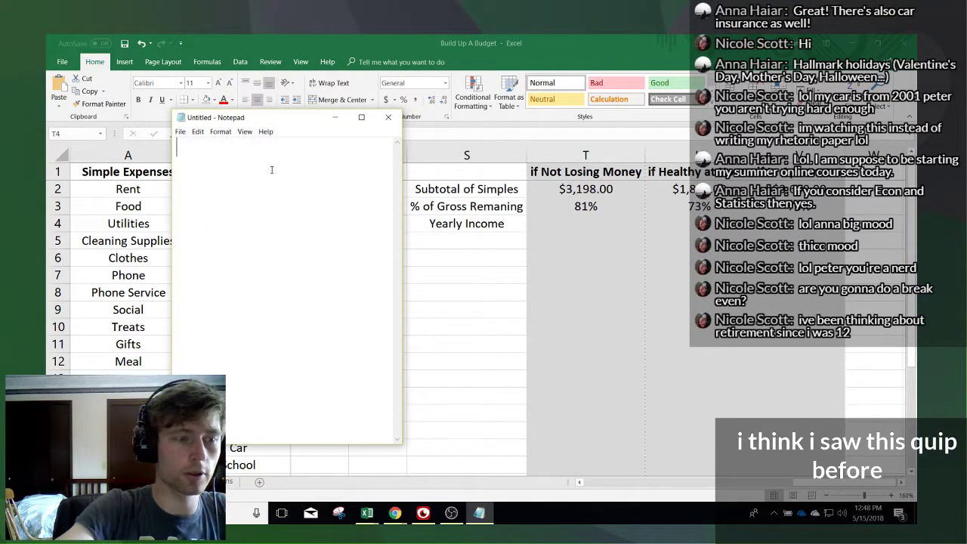
- Write the relation "simples = % * yearly" on the first line of the note
{"action": "type", "text": "simples"}
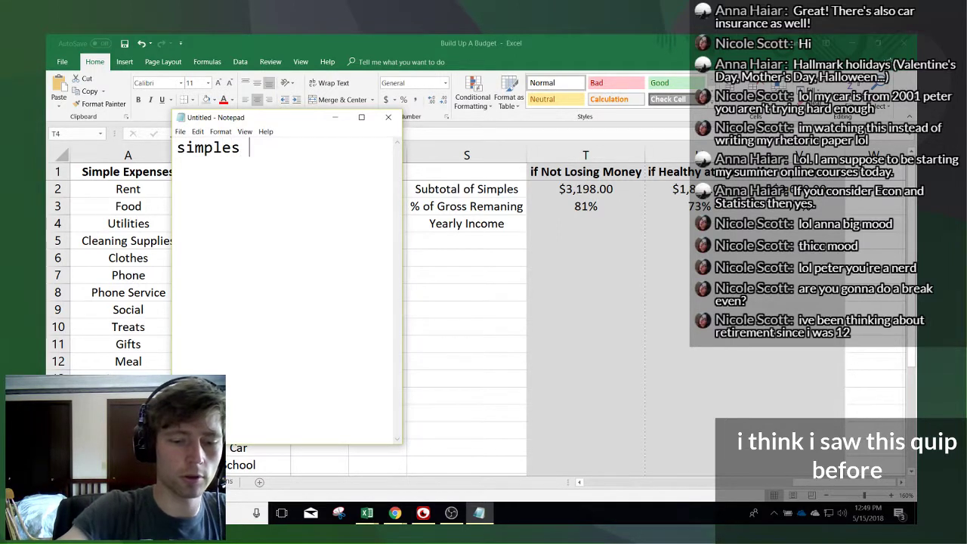
{"action": "type", "text": " ="}
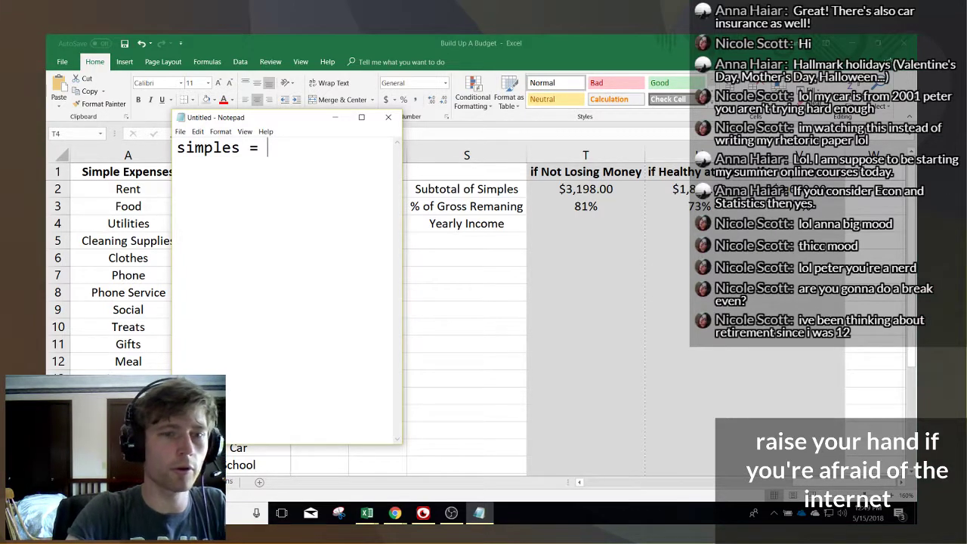
{"action": "type", "text": "%"}
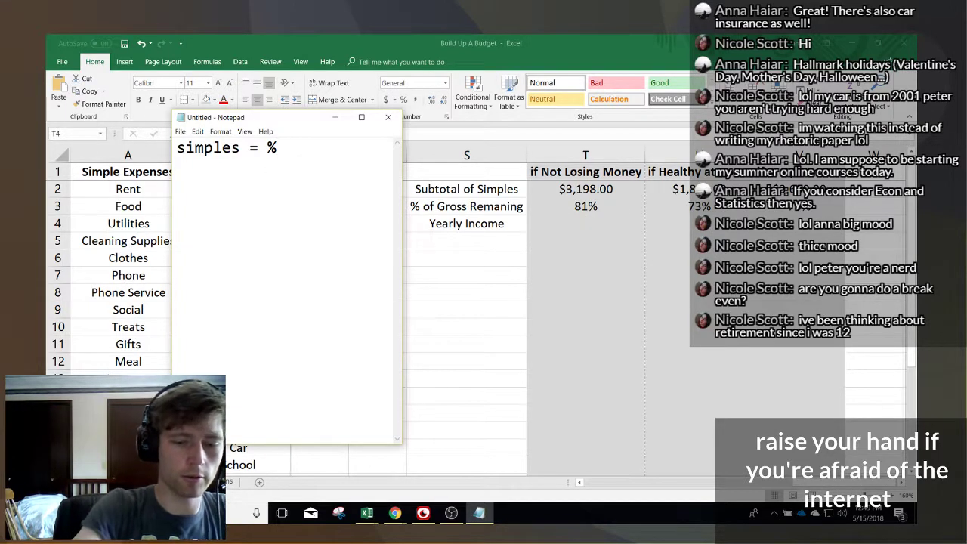
{"action": "type", "text": " * "}
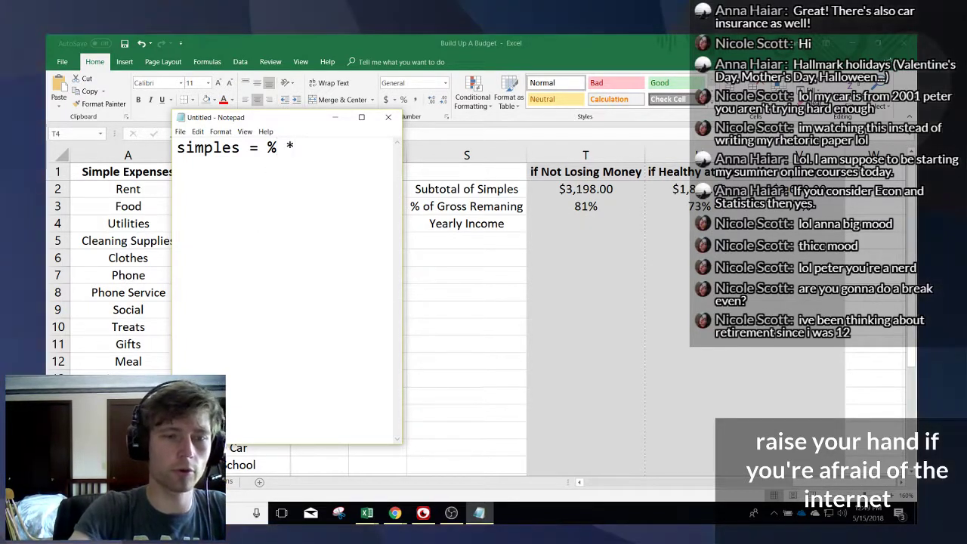
{"action": "type", "text": "yearly"}
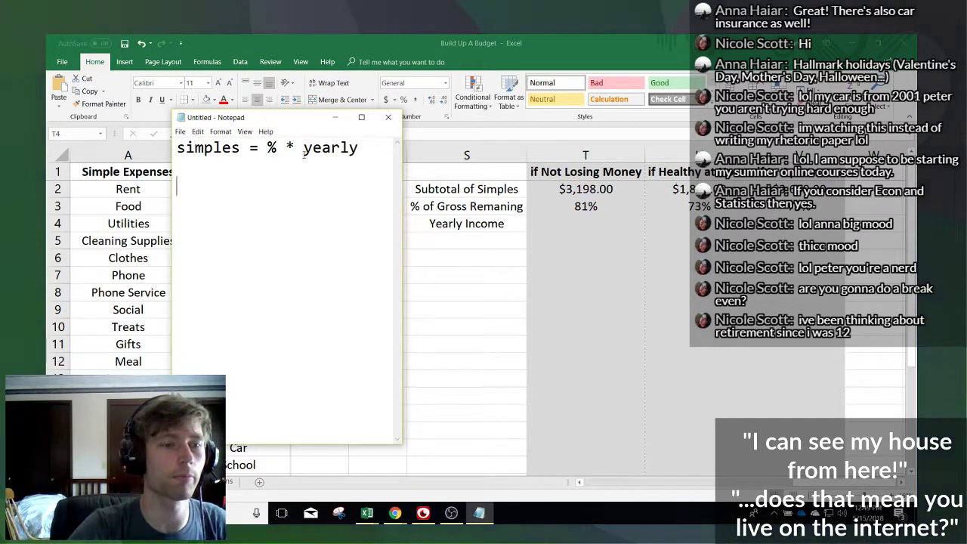
- Add the rearranged relation "simples / % = yearly" two lines below the first one in the note
{"action": "type", "text": "impe"}
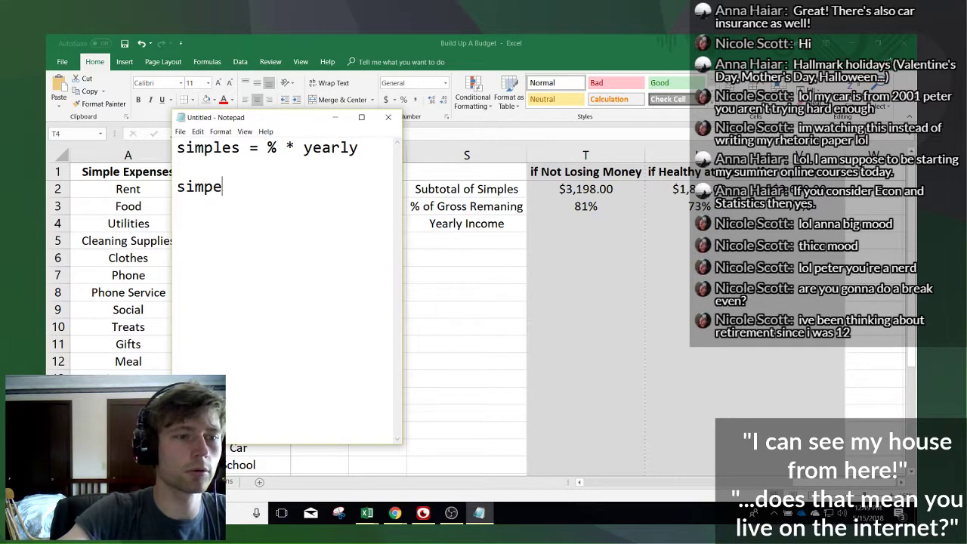
{"action": "key", "text": "BackSpace"}
{"action": "type", "text": "les"}
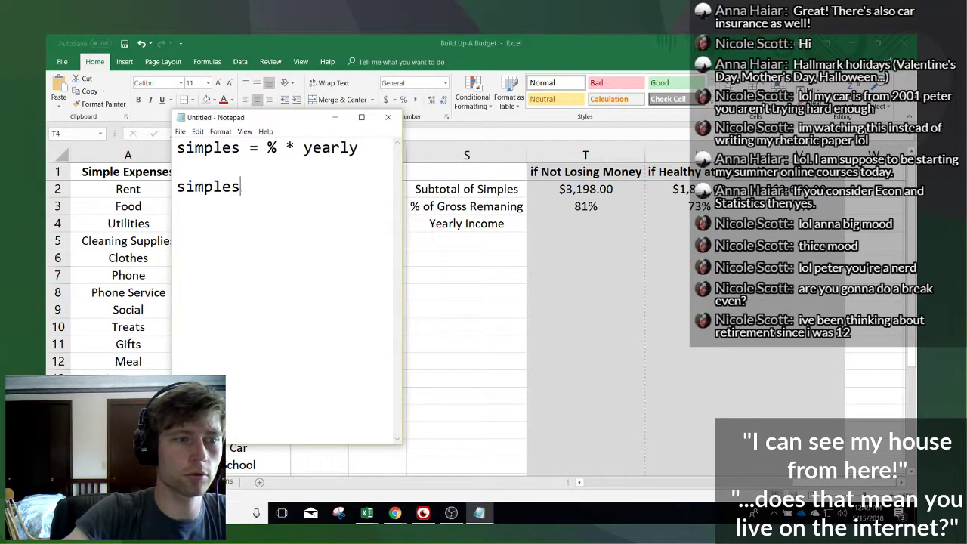
{"action": "type", "text": " / "}
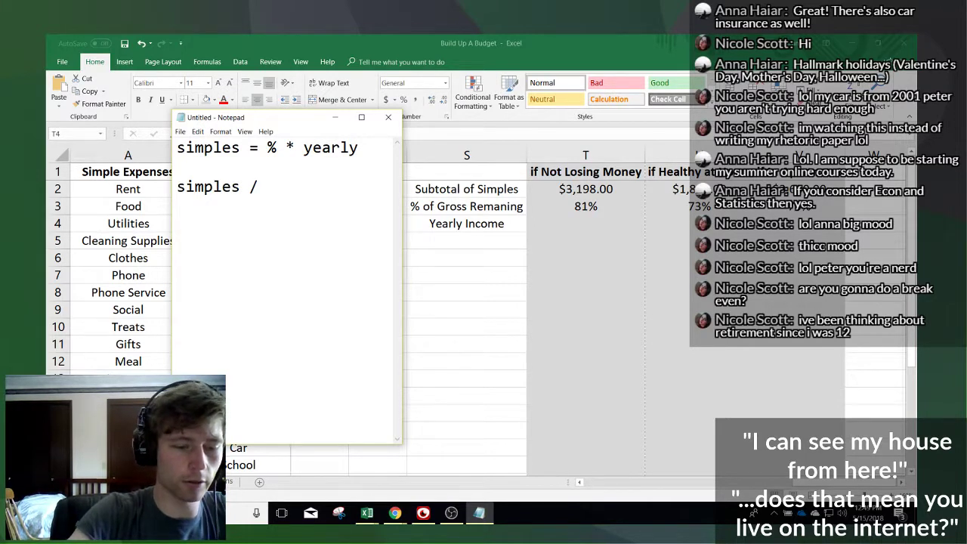
{"action": "type", "text": "%"}
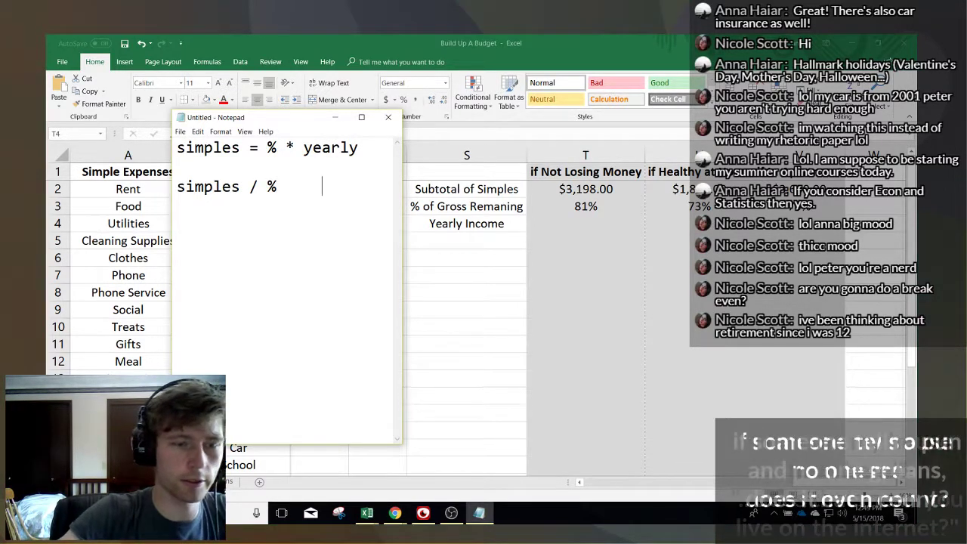
{"action": "type", "text": " = y"}
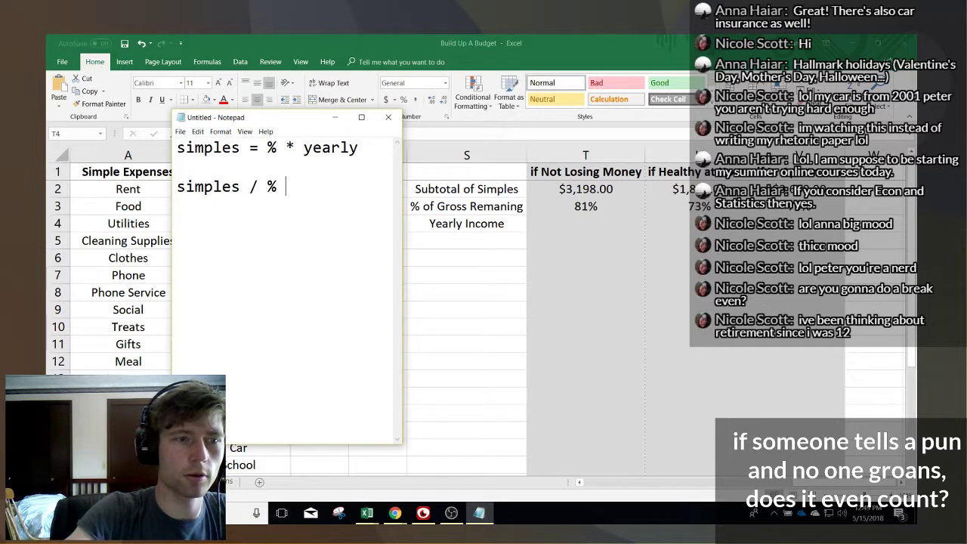
{"action": "type", "text": "early"}
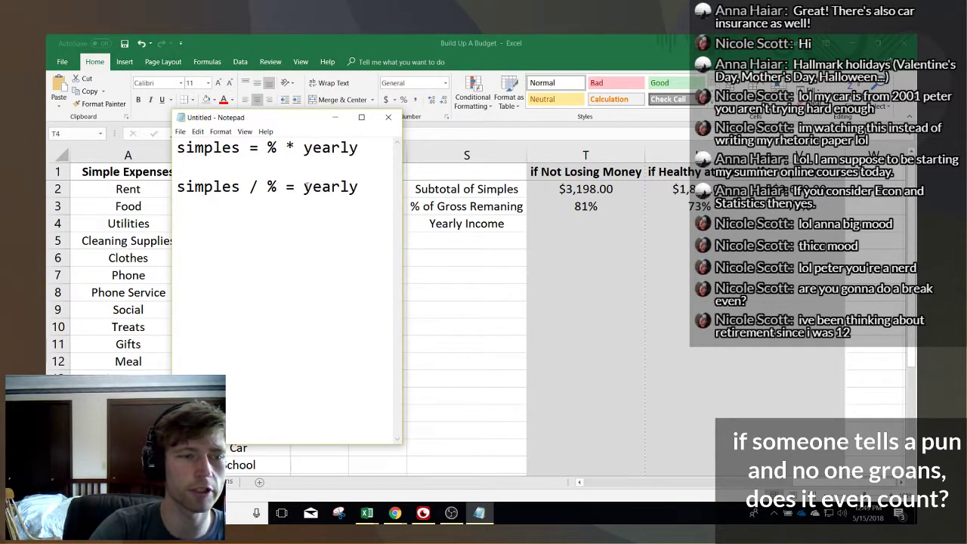
{"action": "key", "text": "Return"}
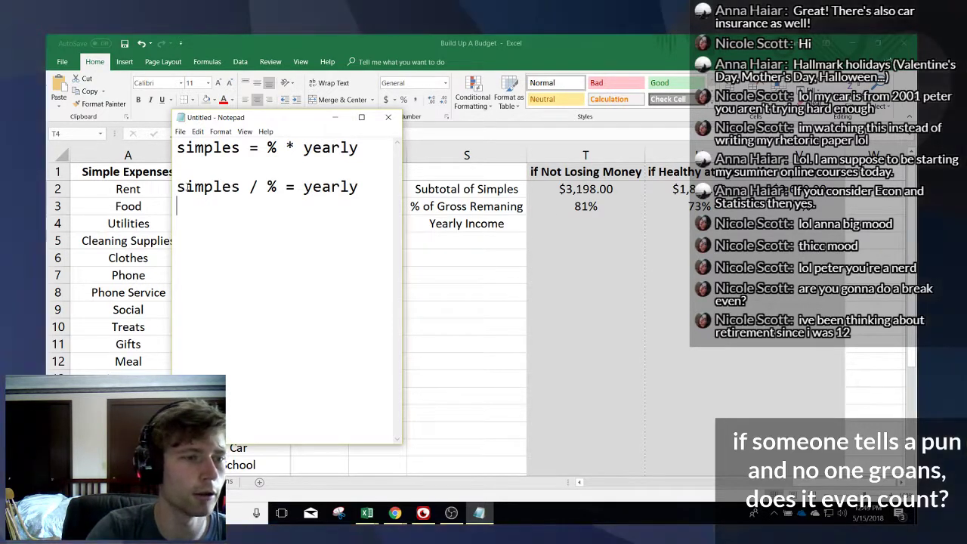
- Calculate the yearly income for the Not Losing Money scenario in T4 with the formula =T2/T3
{"action": "left_click", "coordinate": [575, 224]}
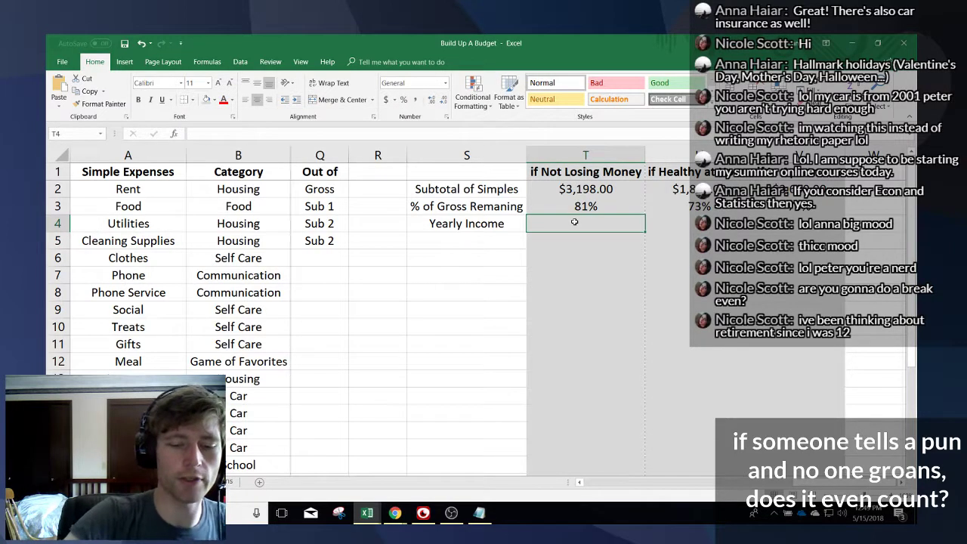
{"action": "type", "text": "="}
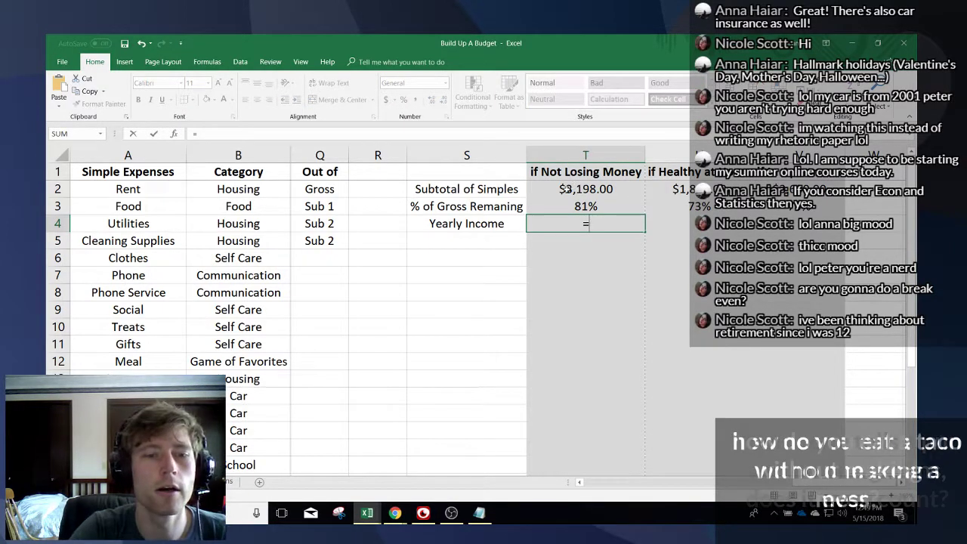
{"action": "left_click", "coordinate": [566, 190]}
{"action": "type", "text": "/T3"}
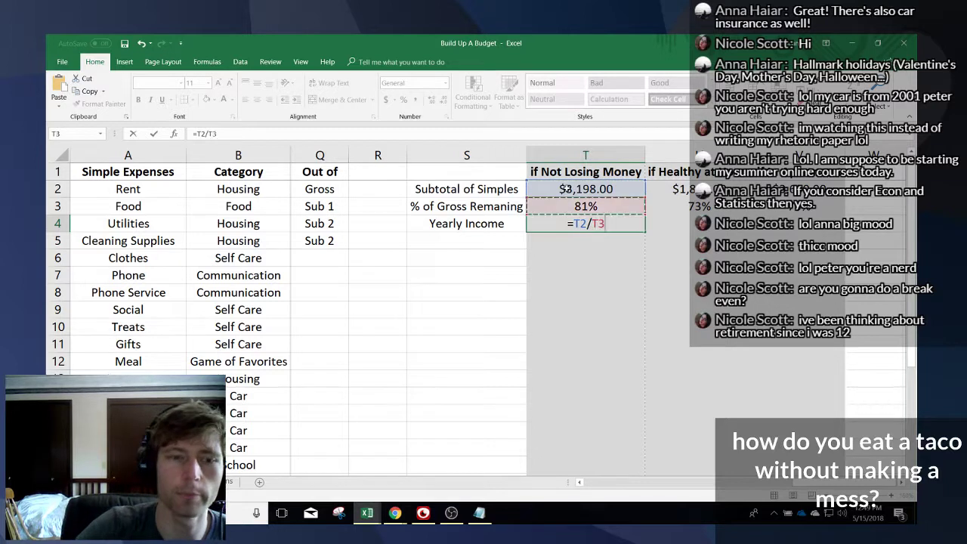
{"action": "key", "text": "Return"}
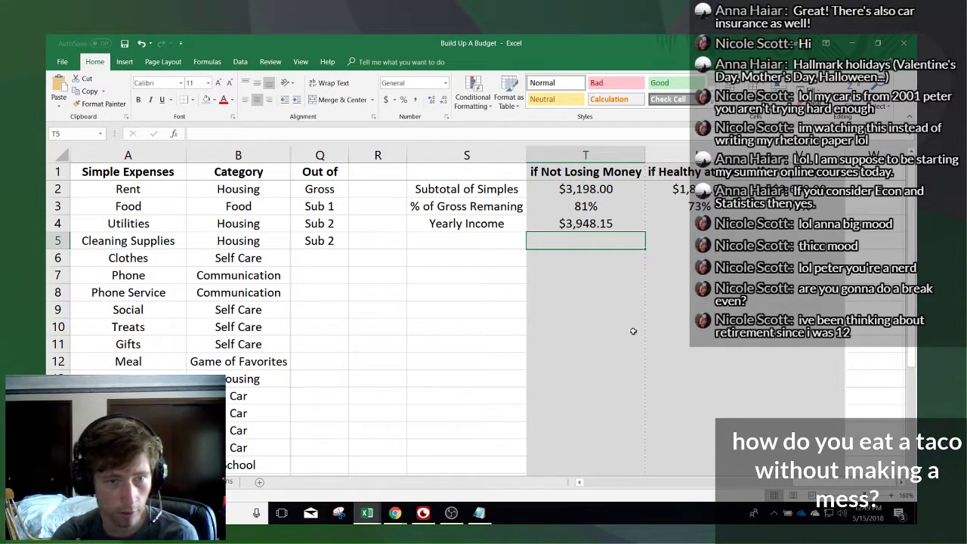
- Copy the yearly income formula from T4 across the other two scenarios through V4
{"action": "left_click", "coordinate": [597, 224]}
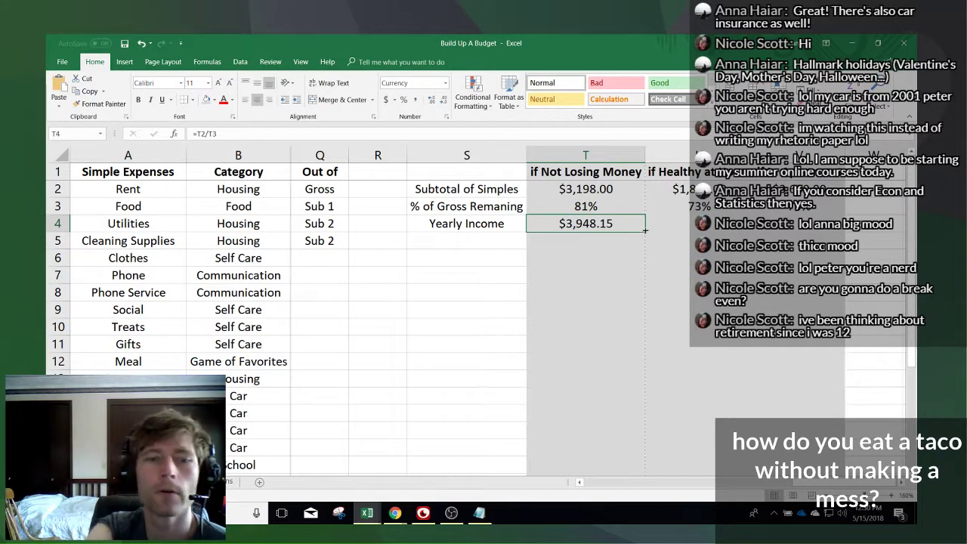
{"action": "left_click_drag", "start_coordinate": [675, 237], "coordinate": [851, 237]}
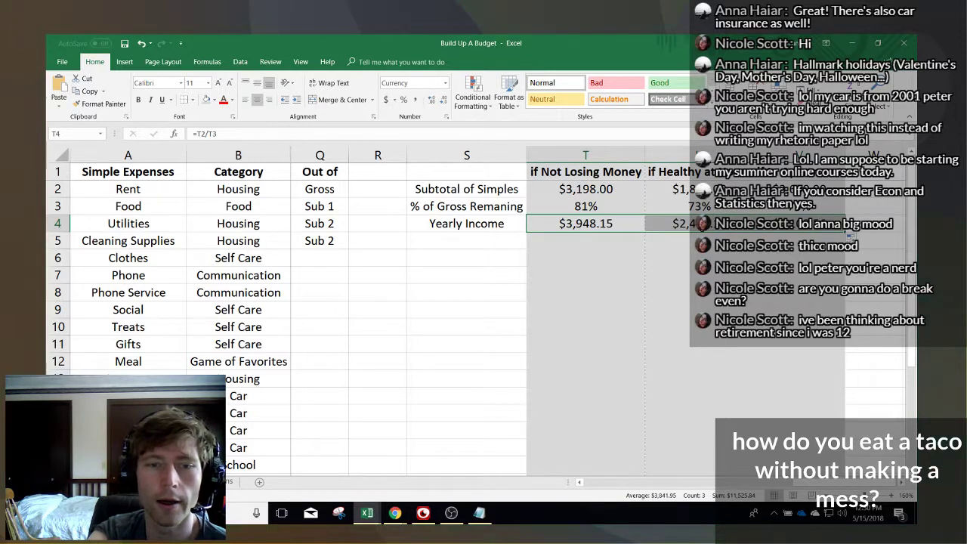
{"action": "left_click", "coordinate": [569, 227]}
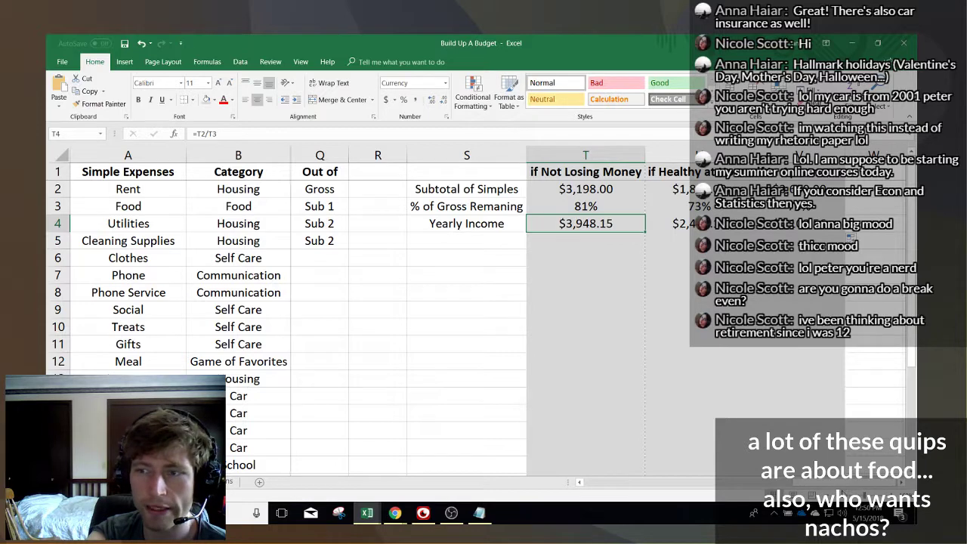
- Review the simple expense amounts and the percentage expenses per scenario that feed the yearly income figures
{"action": "scroll", "coordinate": [688, 479], "scroll_direction": "left", "scroll_amount": 1}
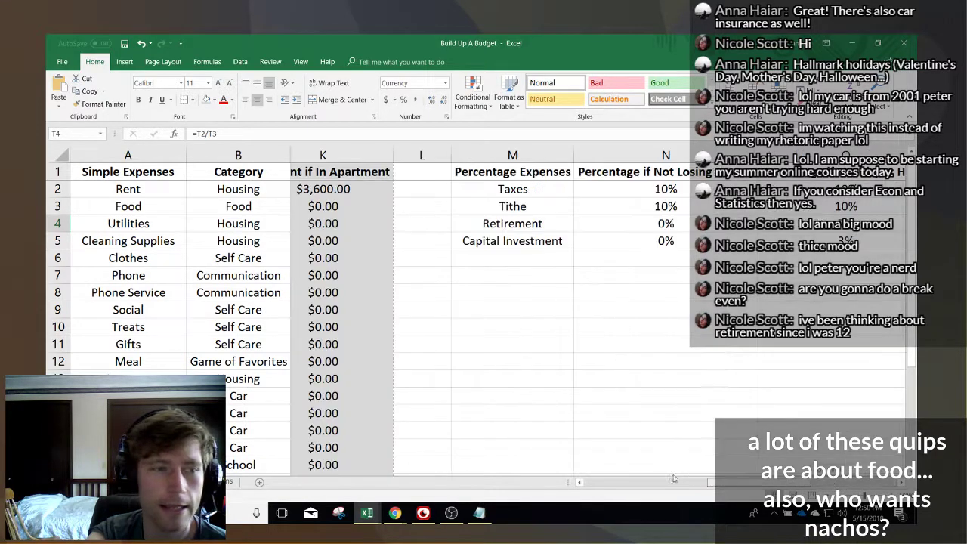
{"action": "scroll", "coordinate": [688, 478], "scroll_direction": "left", "scroll_amount": 13}
{"action": "scroll", "coordinate": [689, 478], "scroll_direction": "right", "scroll_amount": 11}
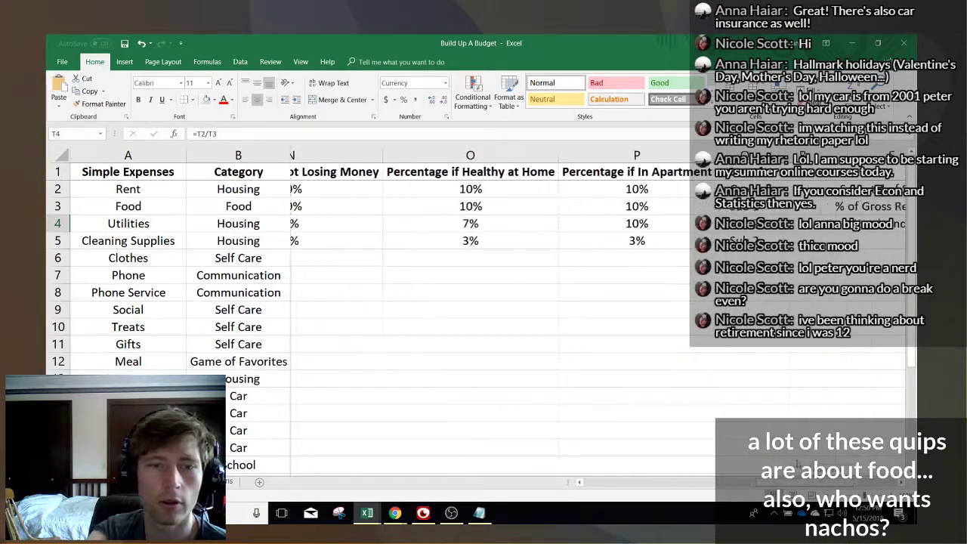
{"action": "scroll", "coordinate": [688, 479], "scroll_direction": "right", "scroll_amount": 3}
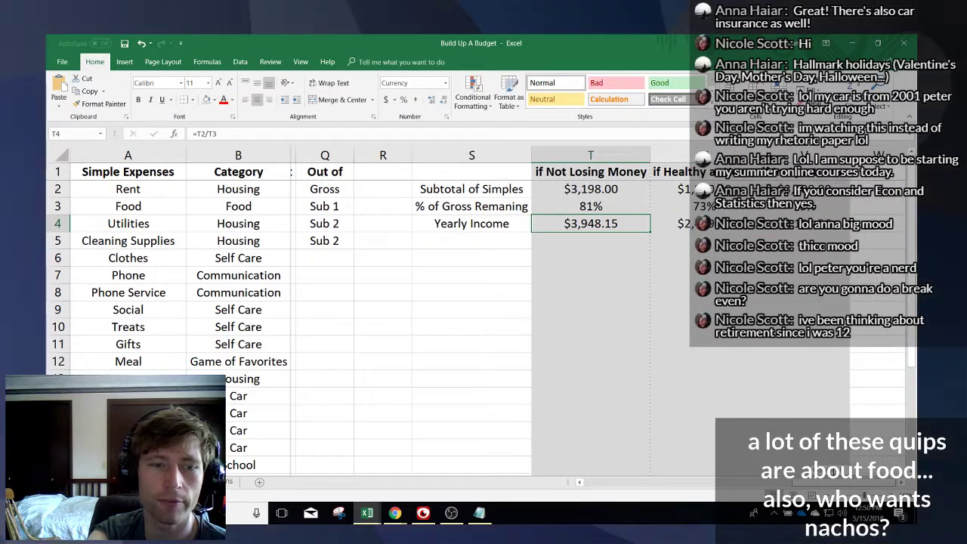
{"action": "scroll", "coordinate": [604, 307], "scroll_direction": "right", "scroll_amount": 1}
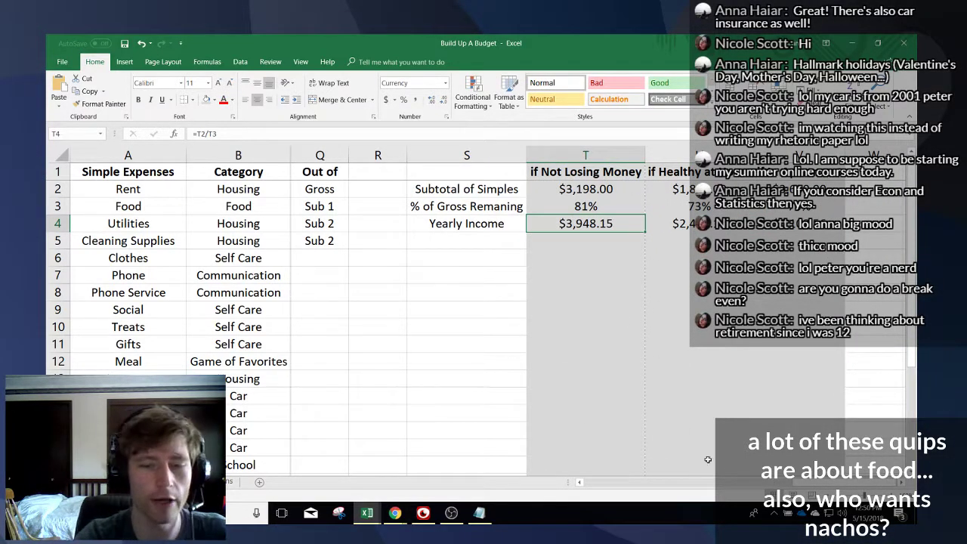
{"action": "scroll", "coordinate": [783, 483], "scroll_direction": "left", "scroll_amount": 3}
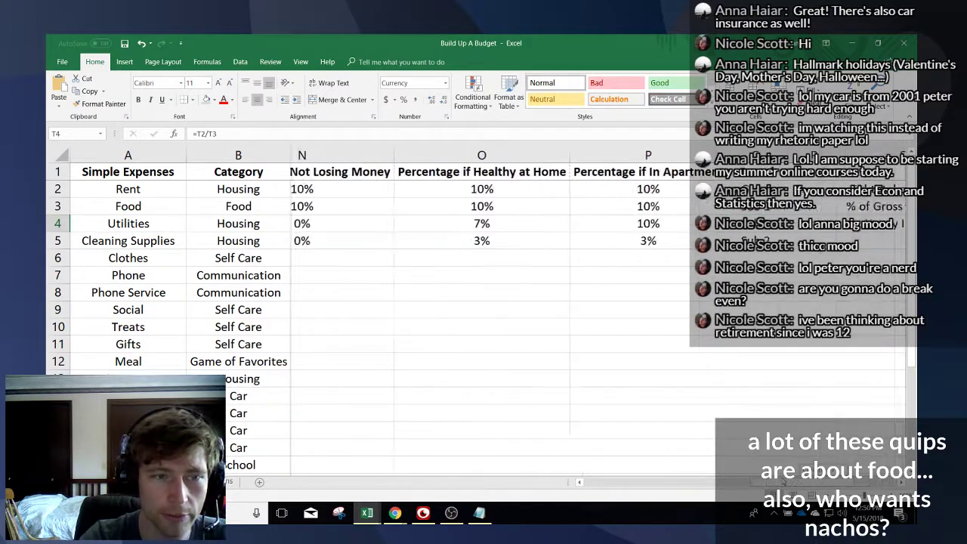
{"action": "left_click_drag", "start_coordinate": [783, 483], "coordinate": [832, 479]}
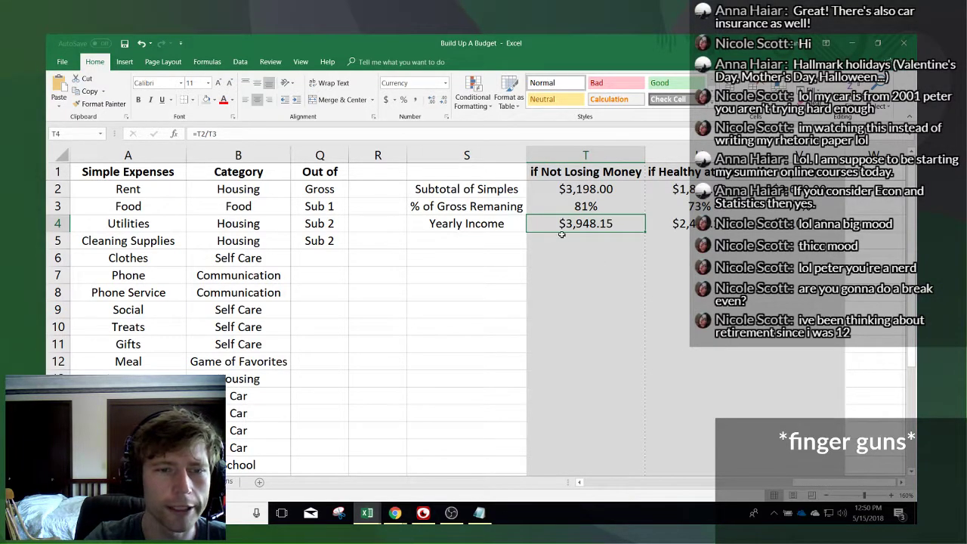
- Check the subtotal, percentage of gross and yearly income cells for the Healthy at Home and In Apartment scenarios
{"action": "left_click", "coordinate": [489, 237]}
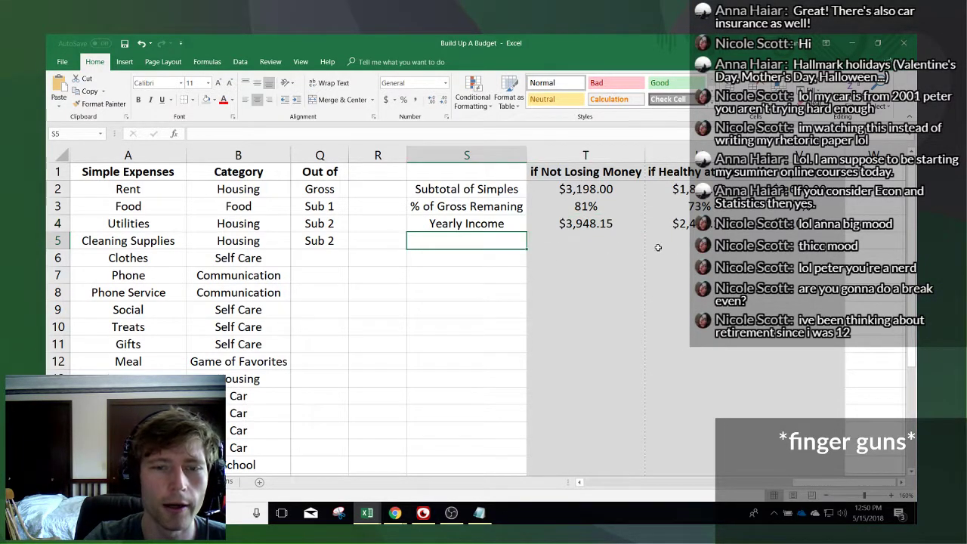
{"action": "left_click_drag", "start_coordinate": [675, 190], "coordinate": [681, 229]}
{"action": "left_click_drag", "start_coordinate": [784, 195], "coordinate": [763, 232]}
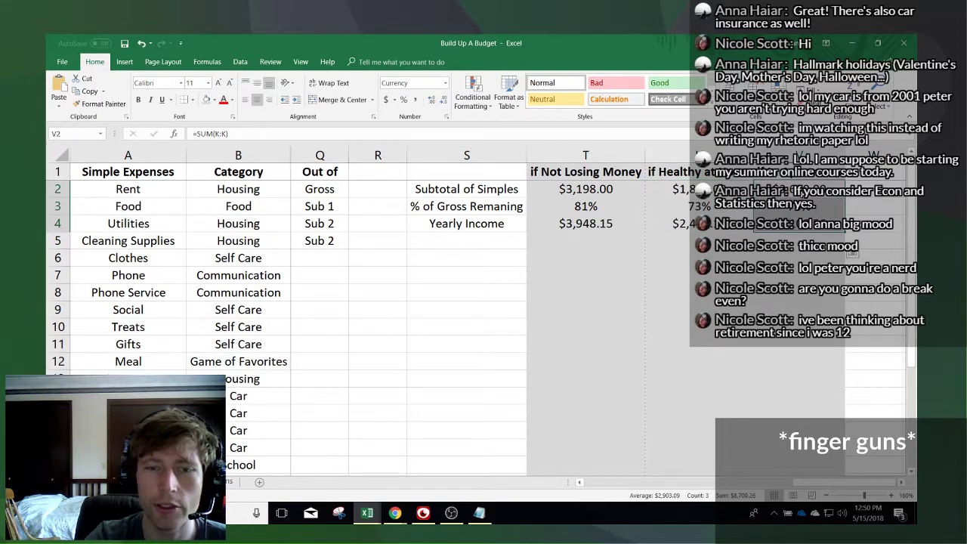
{"action": "left_click", "coordinate": [708, 190]}
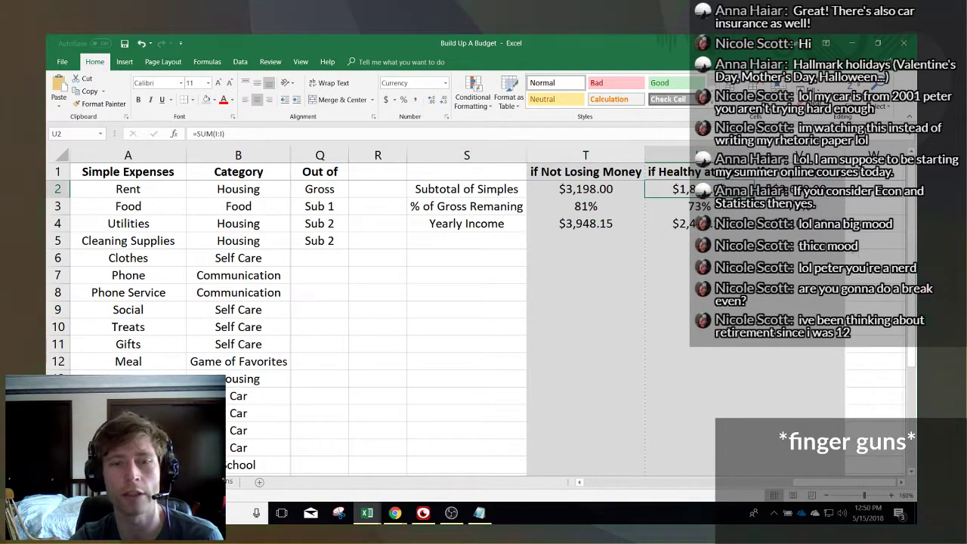
{"action": "left_click", "coordinate": [784, 190]}
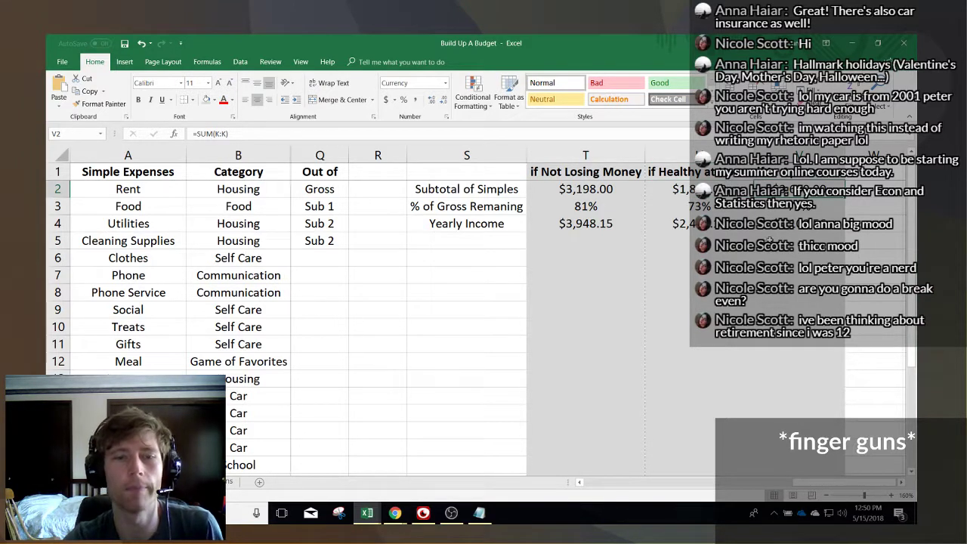
{"action": "left_click", "coordinate": [785, 206]}
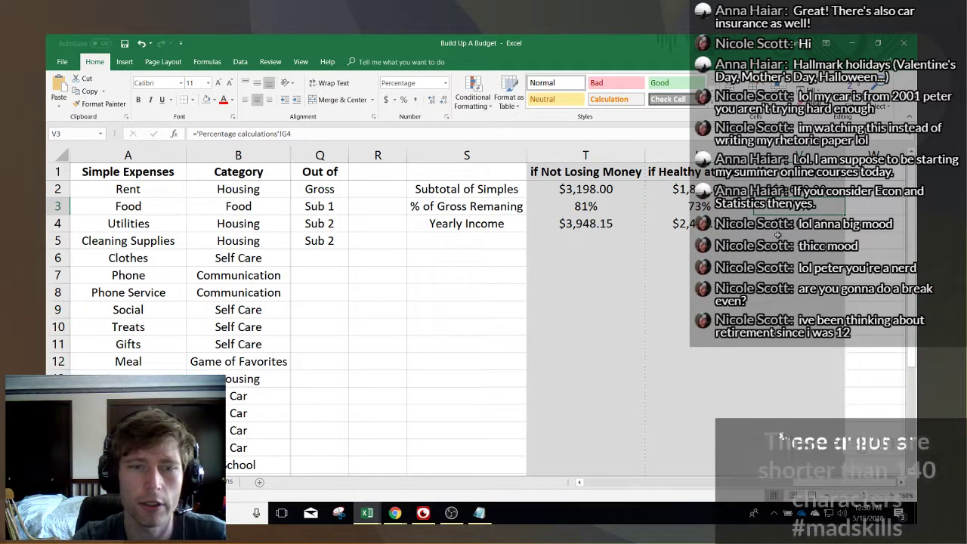
{"action": "left_click", "coordinate": [804, 237]}
{"action": "left_click", "coordinate": [806, 190]}
{"action": "left_click", "coordinate": [807, 207]}
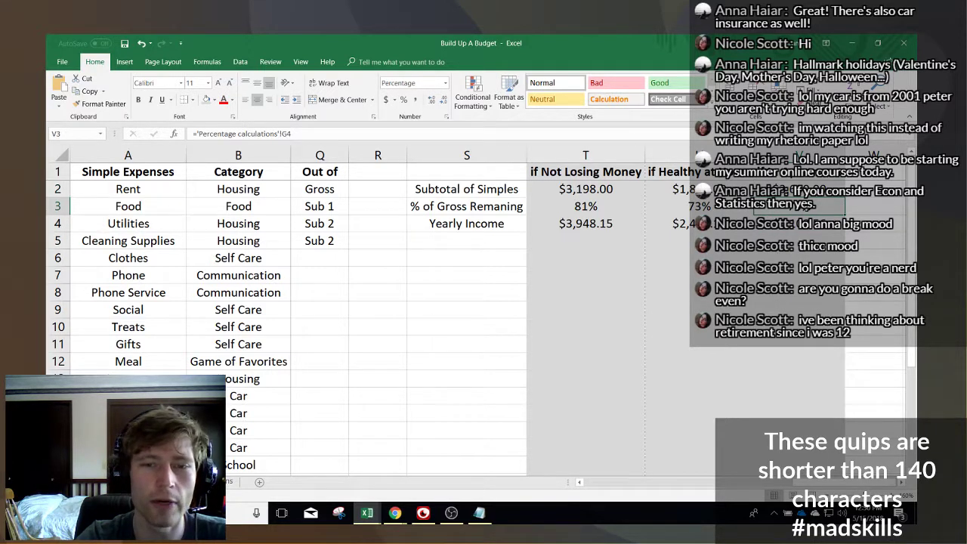
{"action": "left_click", "coordinate": [776, 189]}
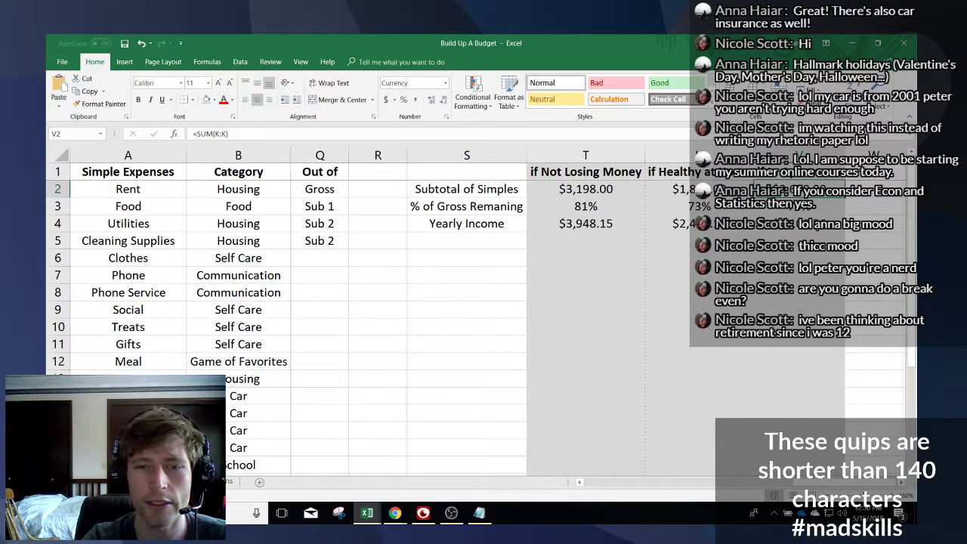
{"action": "left_click", "coordinate": [810, 209]}
{"action": "left_click", "coordinate": [816, 227]}
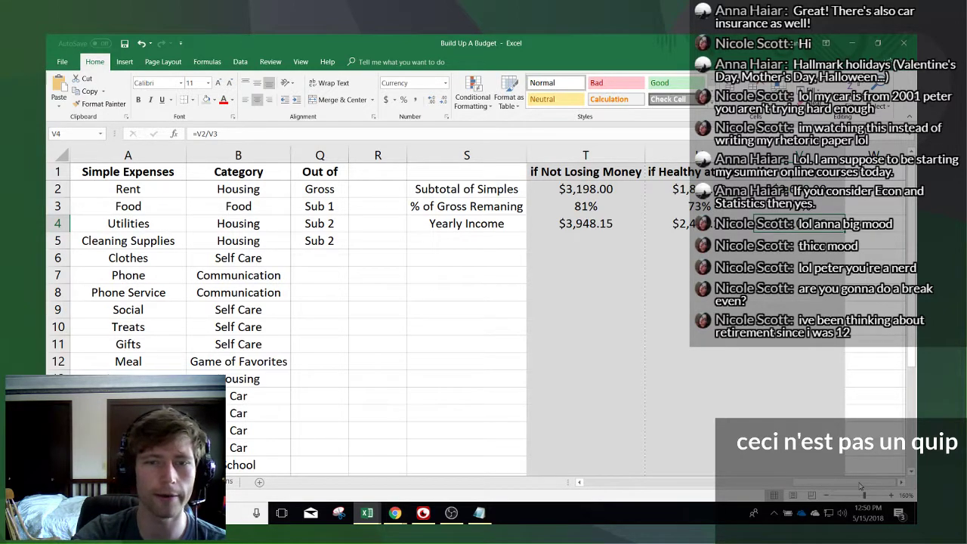
{"action": "mouse_move", "coordinate": [860, 486]}
{"action": "left_mouse_down"}
{"action": "mouse_move", "coordinate": [840, 474]}
{"action": "mouse_move", "coordinate": [860, 477]}
{"action": "left_mouse_up"}
- Label S5 as Monthly Income, below the Yearly Income row
{"action": "left_click_drag", "start_coordinate": [504, 229], "coordinate": [505, 242]}
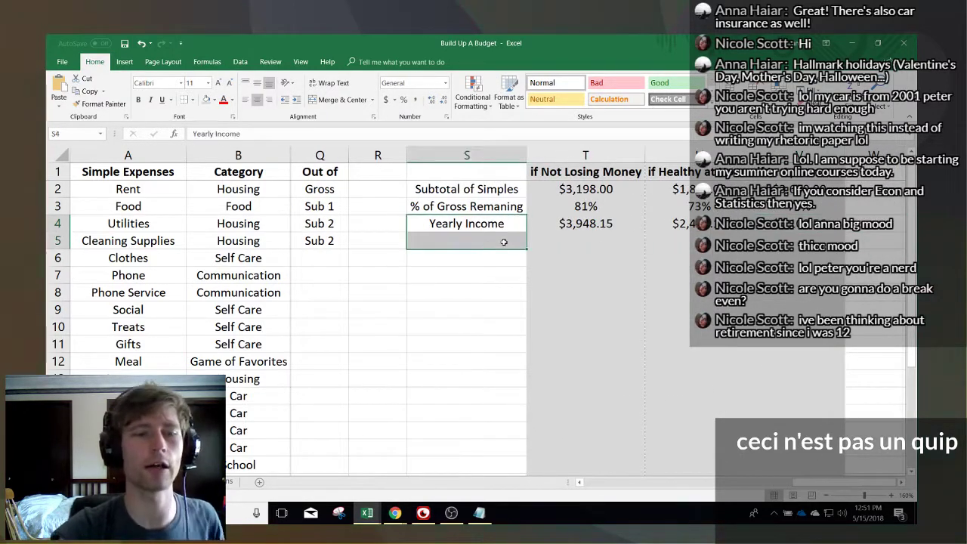
{"action": "left_click", "coordinate": [503, 237]}
{"action": "type", "text": "Monthly "}
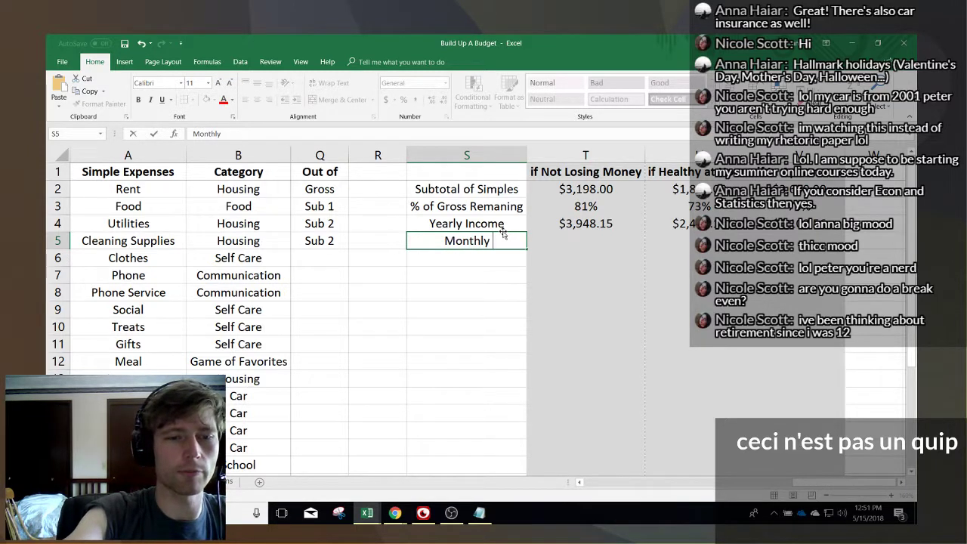
{"action": "type", "text": "Income"}
{"action": "key", "text": "Tab"}
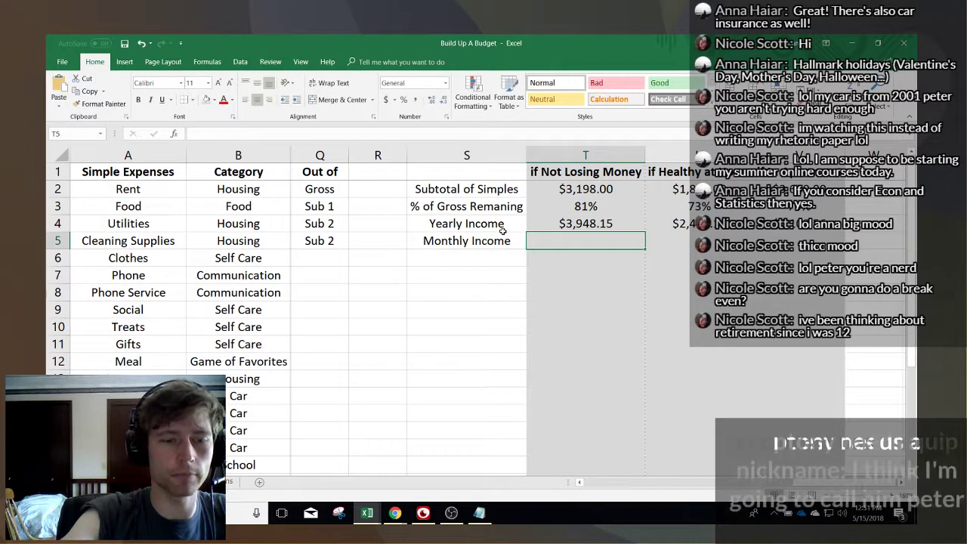
- Calculate the monthly income for the Not Losing Money scenario in T5 with the formula =T4/12
{"action": "type", "text": "="}
{"action": "key", "text": "Up"}
{"action": "type", "text": "/12"}
{"action": "key", "text": "Return"}
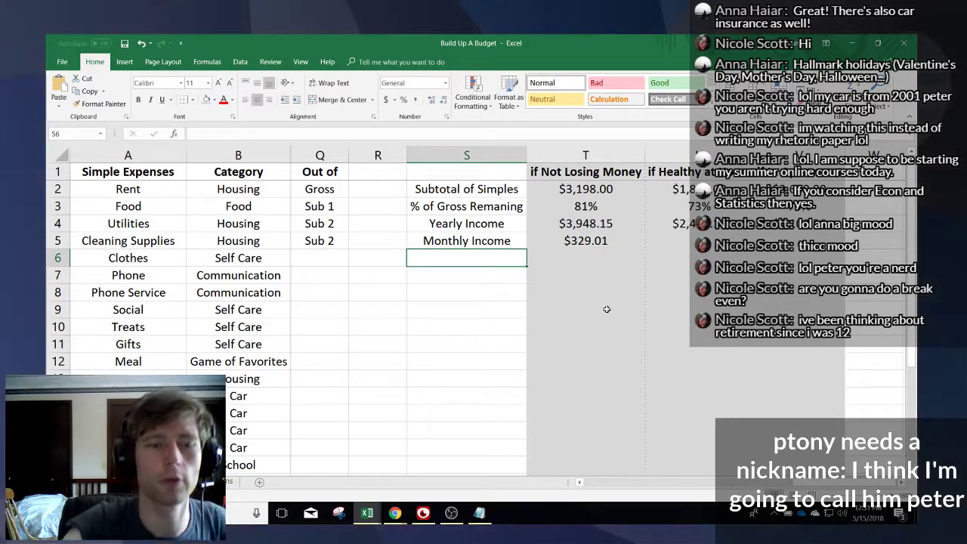
- Copy the monthly income formula from T5 across the other two scenarios through V5
{"action": "left_click", "coordinate": [605, 246]}
{"action": "left_click_drag", "start_coordinate": [644, 246], "coordinate": [699, 242]}
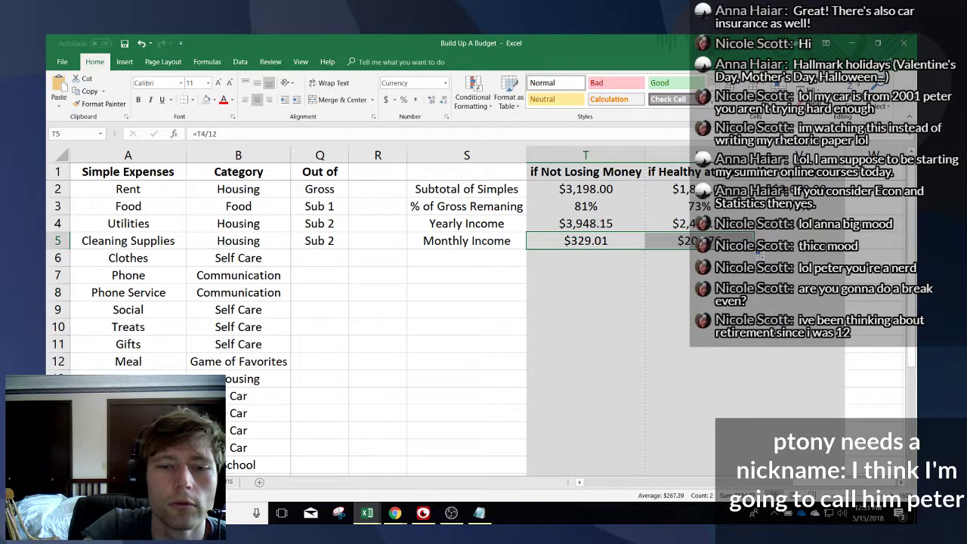
{"action": "left_click", "coordinate": [811, 277]}
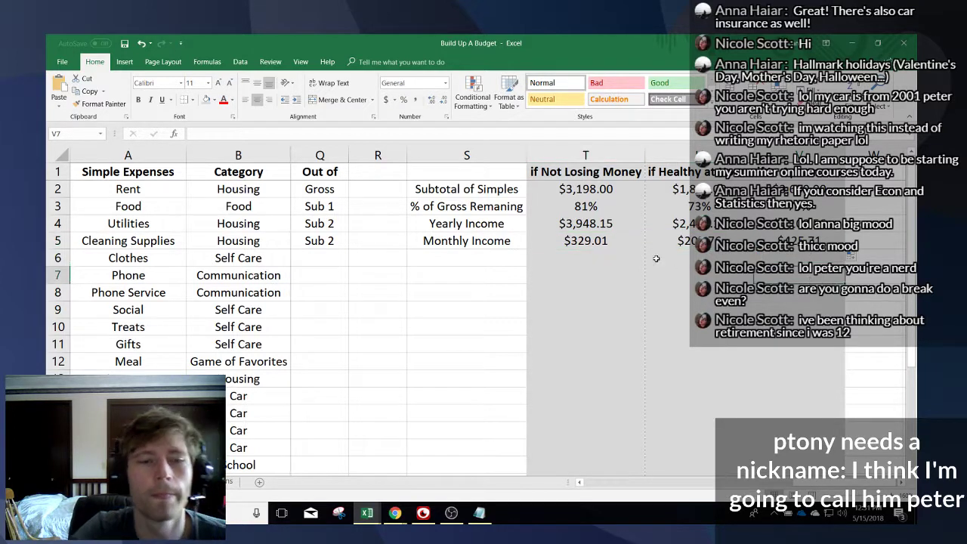
{"action": "left_click", "coordinate": [611, 261]}
{"action": "left_click", "coordinate": [450, 260]}
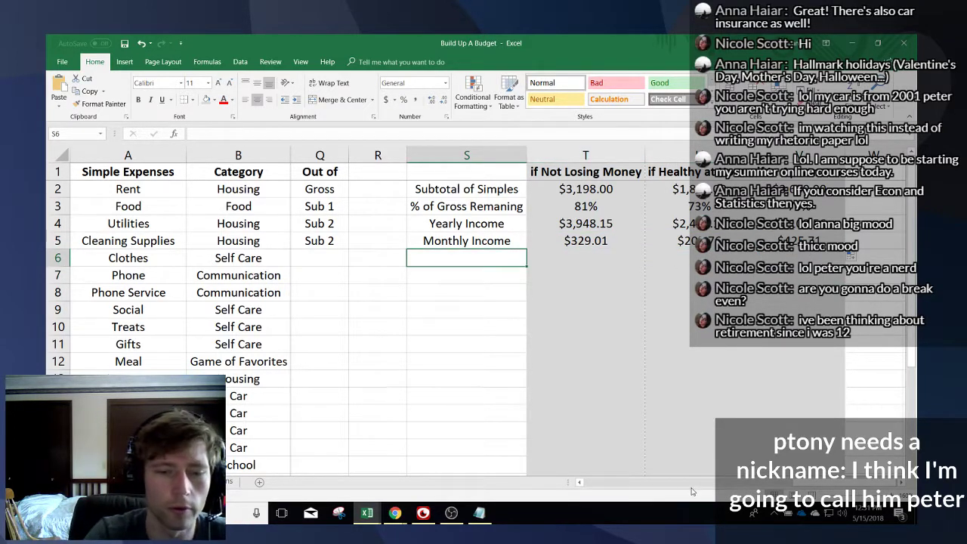
{"action": "scroll", "coordinate": [825, 486], "scroll_direction": "left", "scroll_amount": 1}
{"action": "scroll", "coordinate": [826, 485], "scroll_direction": "right", "scroll_amount": 1}
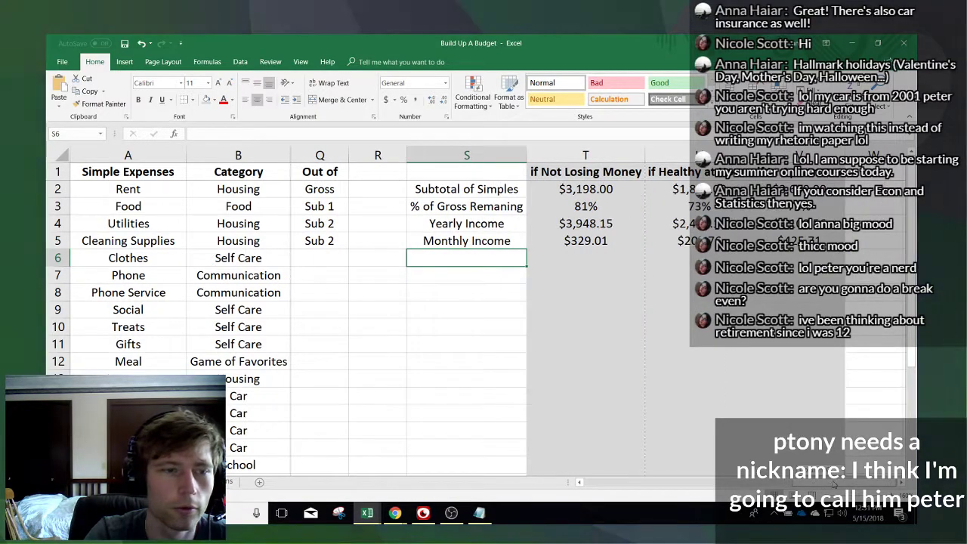
{"action": "scroll", "coordinate": [826, 487], "scroll_direction": "left", "scroll_amount": 1}
{"action": "scroll", "coordinate": [827, 488], "scroll_direction": "right", "scroll_amount": 1}
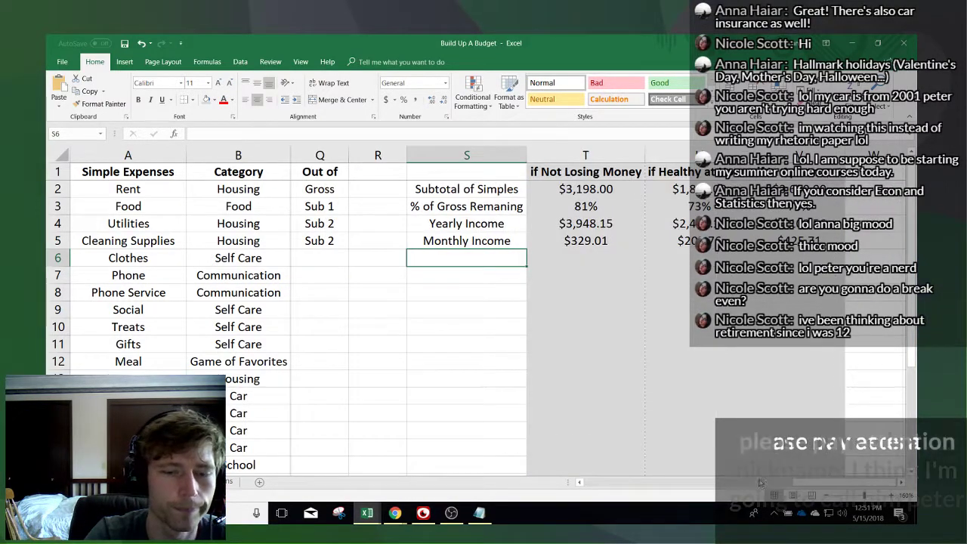
{"action": "scroll", "coordinate": [827, 488], "scroll_direction": "left", "scroll_amount": 1}
{"action": "scroll", "coordinate": [827, 487], "scroll_direction": "right", "scroll_amount": 1}
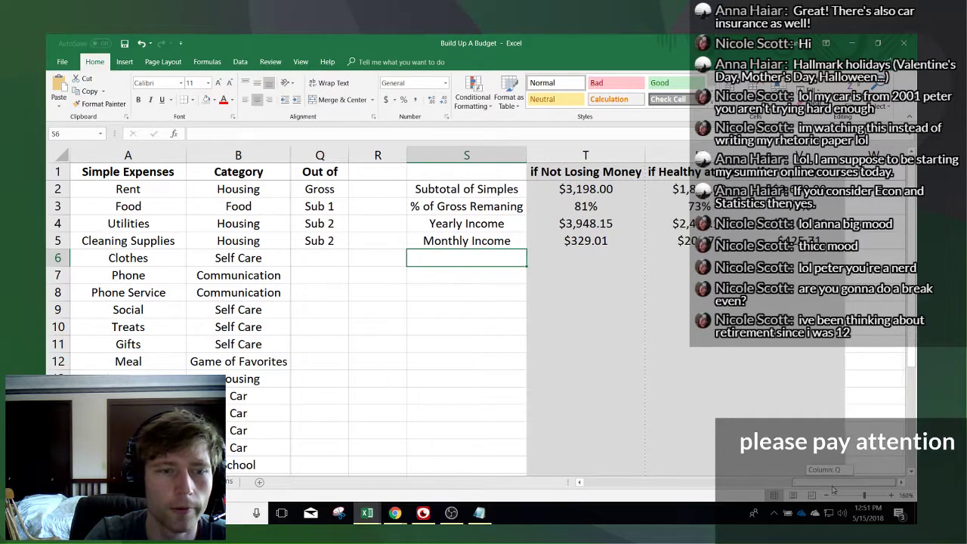
{"action": "mouse_move", "coordinate": [475, 275]}
{"action": "left_mouse_down"}
{"action": "mouse_move", "coordinate": [481, 287]}
{"action": "mouse_move", "coordinate": [476, 263]}
{"action": "left_mouse_up"}
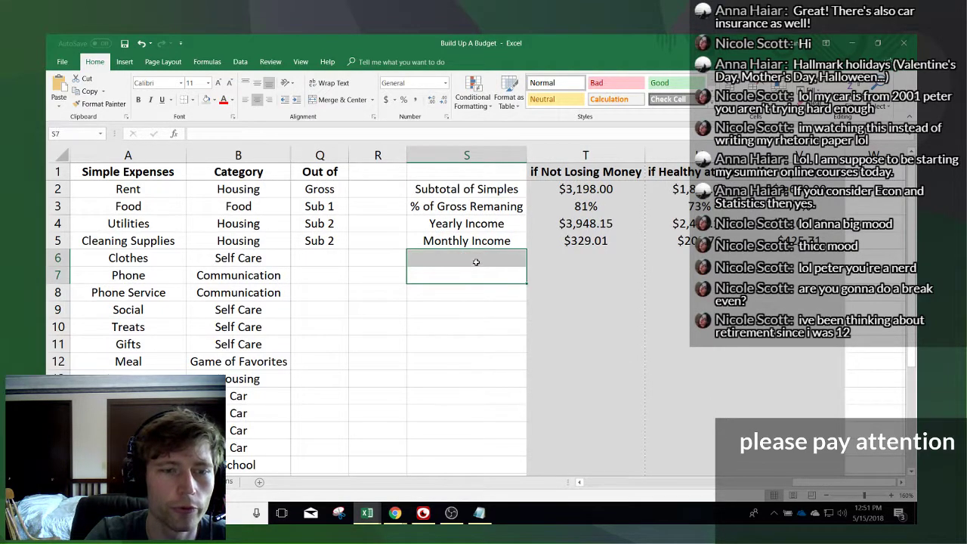
{"action": "left_click", "coordinate": [477, 263]}
{"action": "left_click", "coordinate": [476, 286]}
{"action": "left_click", "coordinate": [476, 263]}
{"action": "left_click", "coordinate": [473, 284]}
{"action": "left_click", "coordinate": [466, 255]}
{"action": "mouse_move", "coordinate": [466, 255]}
{"action": "left_mouse_down"}
{"action": "mouse_move", "coordinate": [479, 292]}
{"action": "mouse_move", "coordinate": [480, 264]}
{"action": "left_mouse_up"}
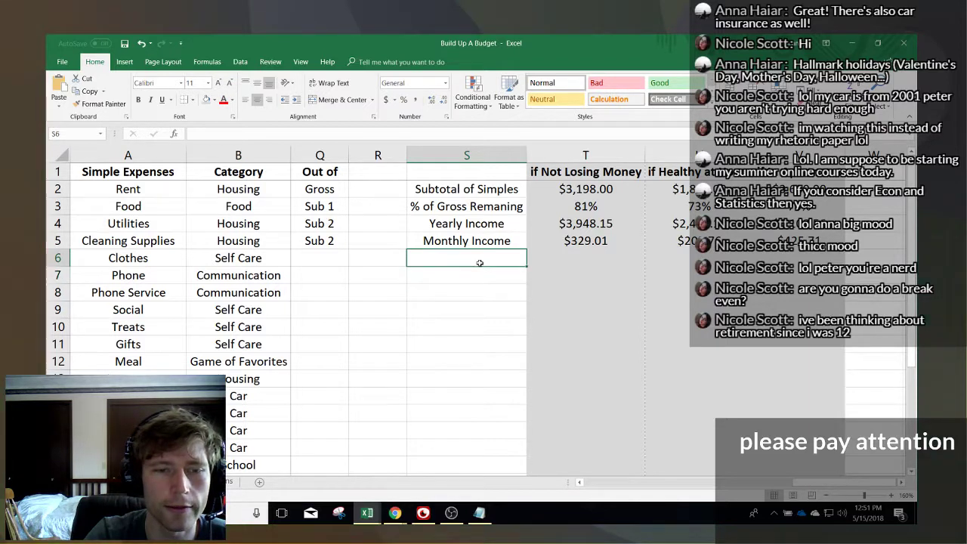
- Examine the monthly income formula in T5 and bring the percentage expenses per scenario into view
{"action": "left_click", "coordinate": [594, 241]}
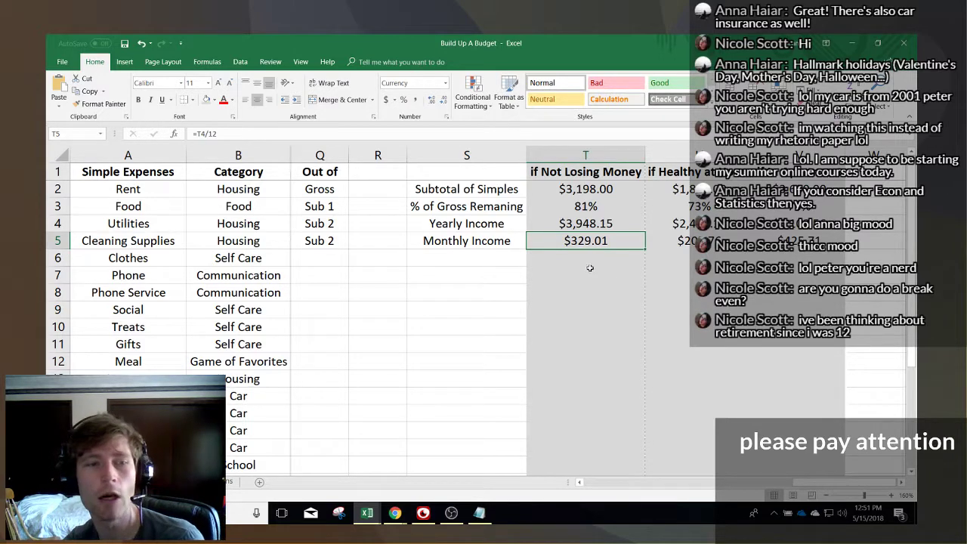
{"action": "left_click_drag", "start_coordinate": [822, 484], "coordinate": [811, 487]}
{"action": "left_click_drag", "start_coordinate": [754, 460], "coordinate": [748, 461]}
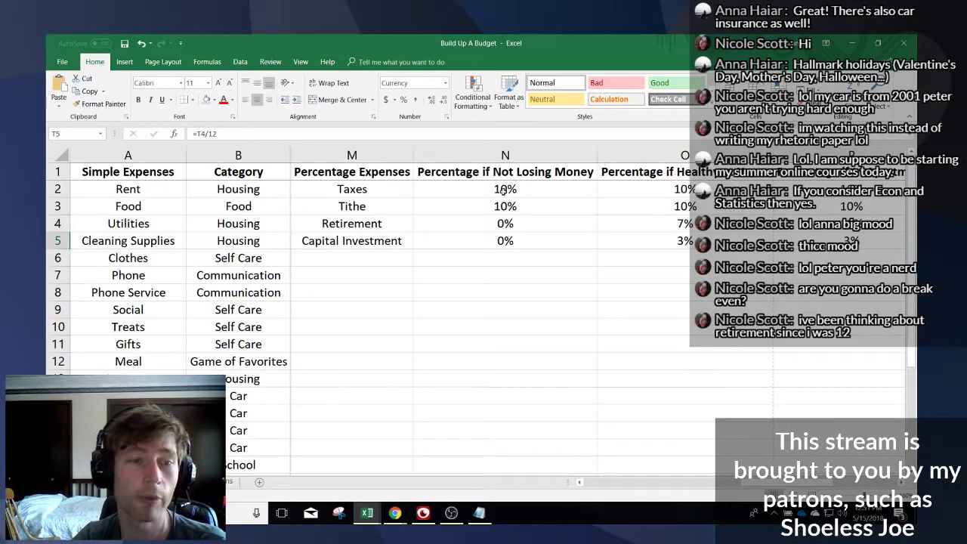
- Set the Taxes percentage for Not Losing Money in N2 to 0% and check its effect on the income summary
{"action": "left_click", "coordinate": [505, 189]}
{"action": "type", "text": "0"}
{"action": "key", "text": "Return"}
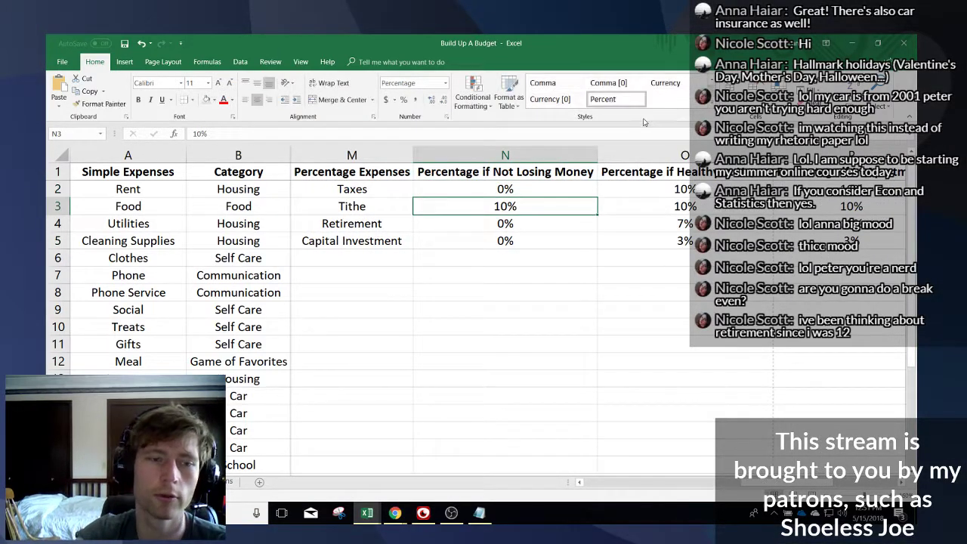
{"action": "scroll", "coordinate": [818, 470], "scroll_direction": "right", "scroll_amount": 5}
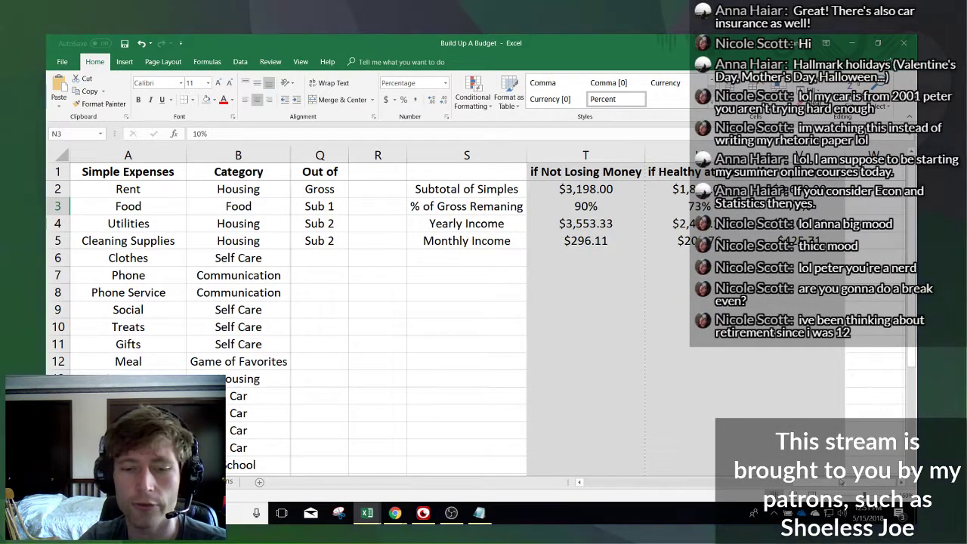
{"action": "scroll", "coordinate": [569, 254], "scroll_direction": "left", "scroll_amount": 5}
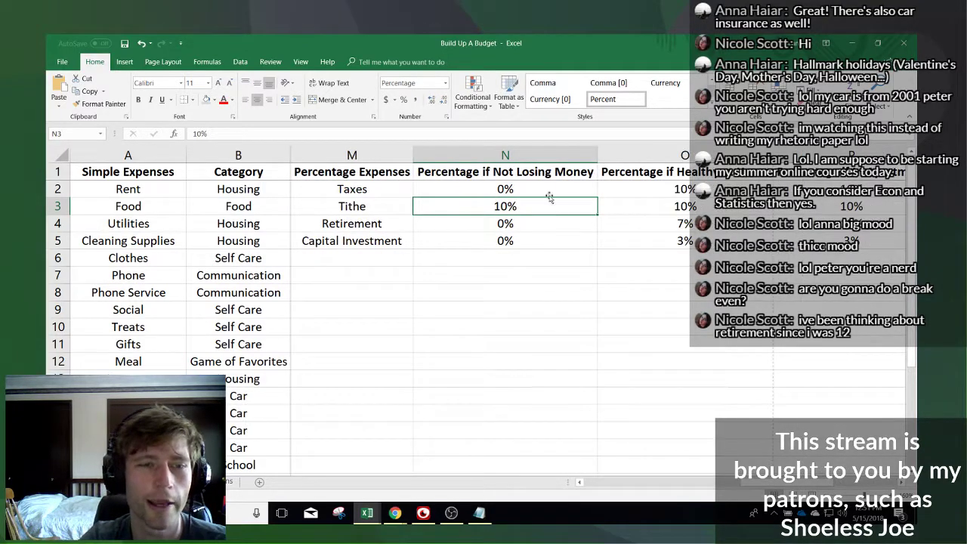
- Set the Taxes percentage in N2 back to 10% and bring the income summary into view
{"action": "left_click", "coordinate": [546, 192]}
{"action": "type", "text": "10"}
{"action": "key", "text": "Return"}
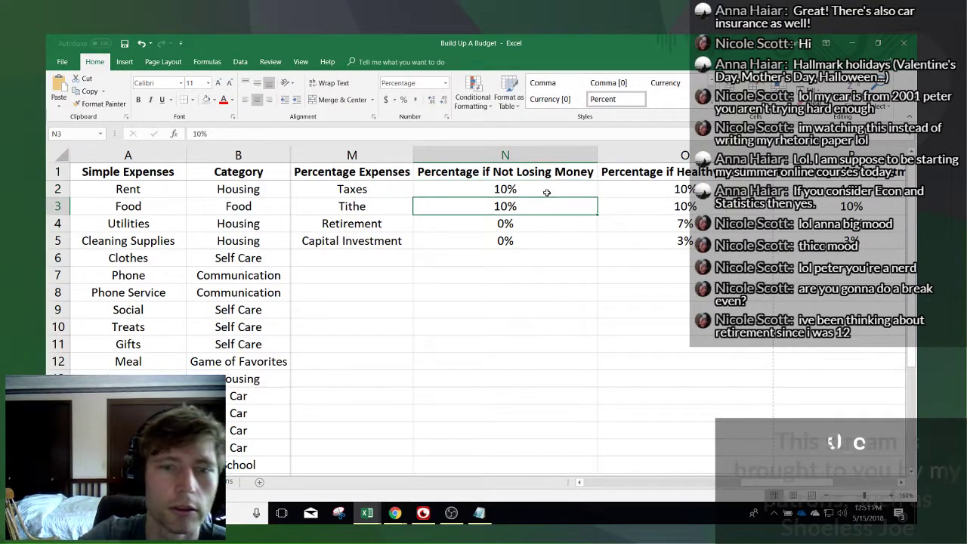
{"action": "left_click_drag", "start_coordinate": [806, 490], "coordinate": [875, 477]}
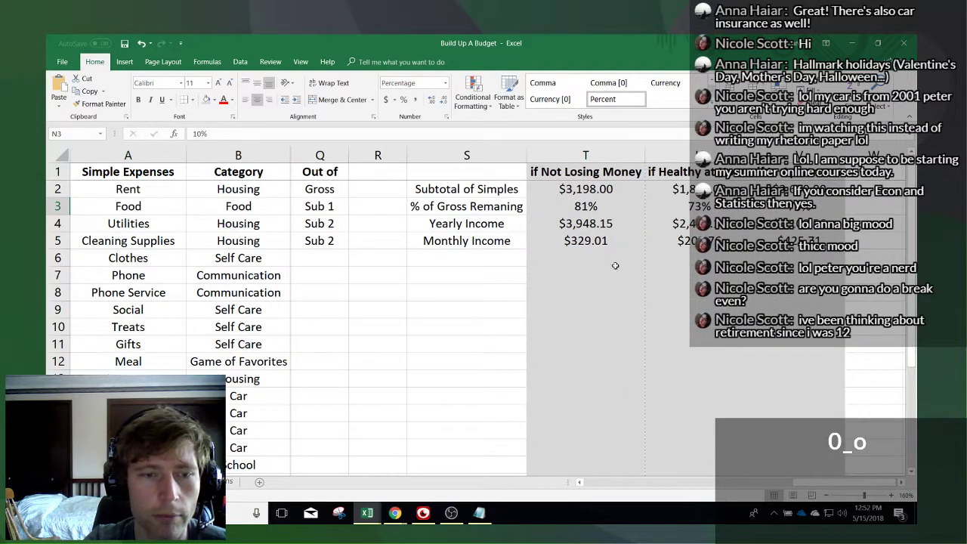
- Examine the monthly and yearly income formulas in T5 and T4:V4, and compare the expense columns of the three scenarios
{"action": "left_click", "coordinate": [599, 241]}
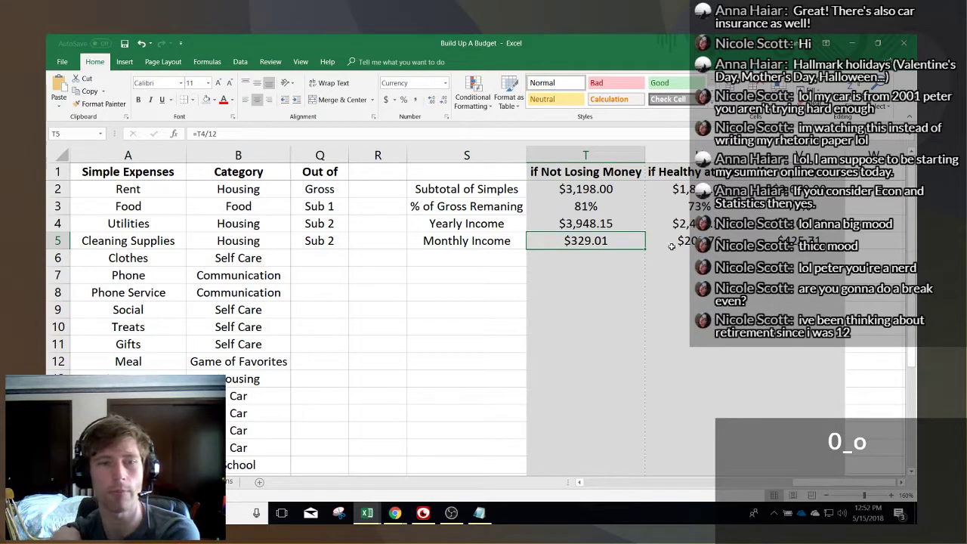
{"action": "left_click_drag", "start_coordinate": [640, 227], "coordinate": [793, 225]}
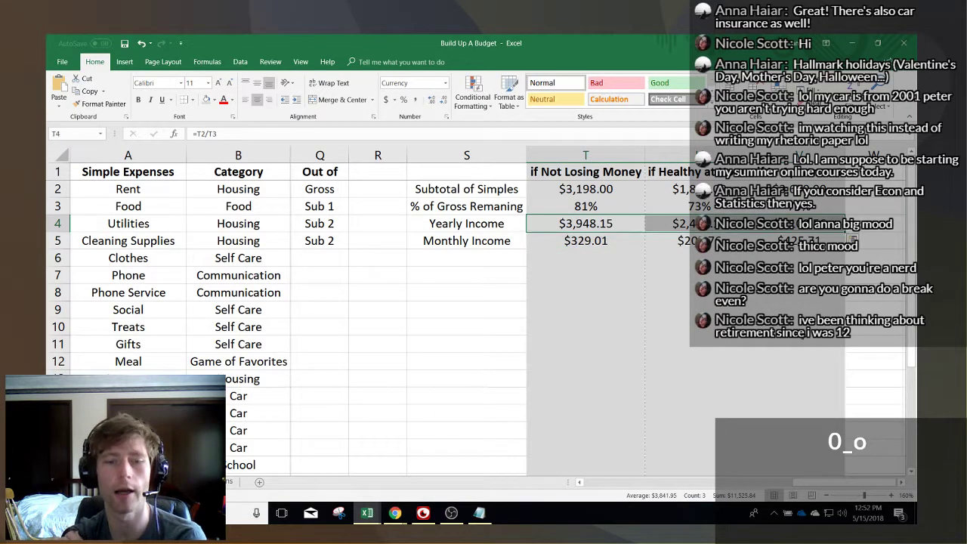
{"action": "scroll", "coordinate": [657, 451], "scroll_direction": "left", "scroll_amount": 10}
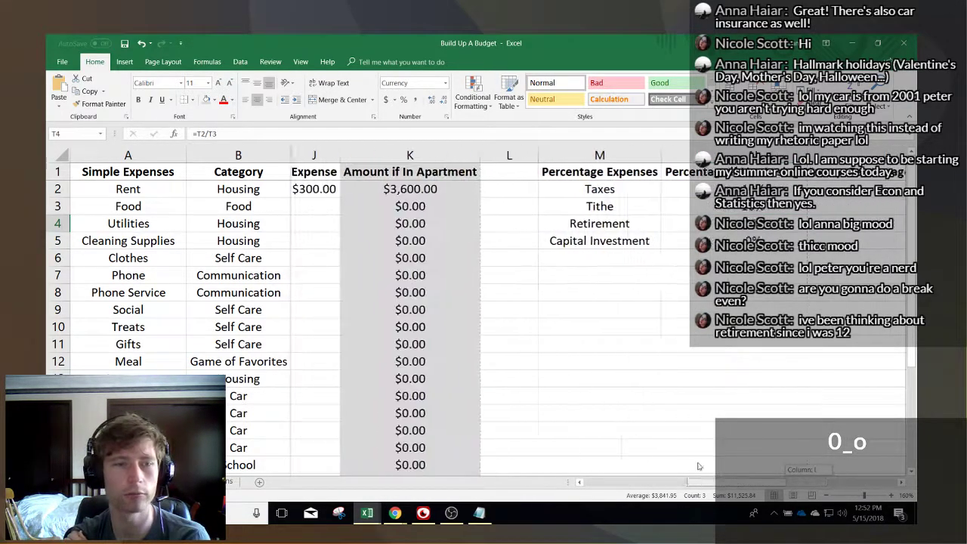
{"action": "scroll", "coordinate": [657, 451], "scroll_direction": "left", "scroll_amount": 5}
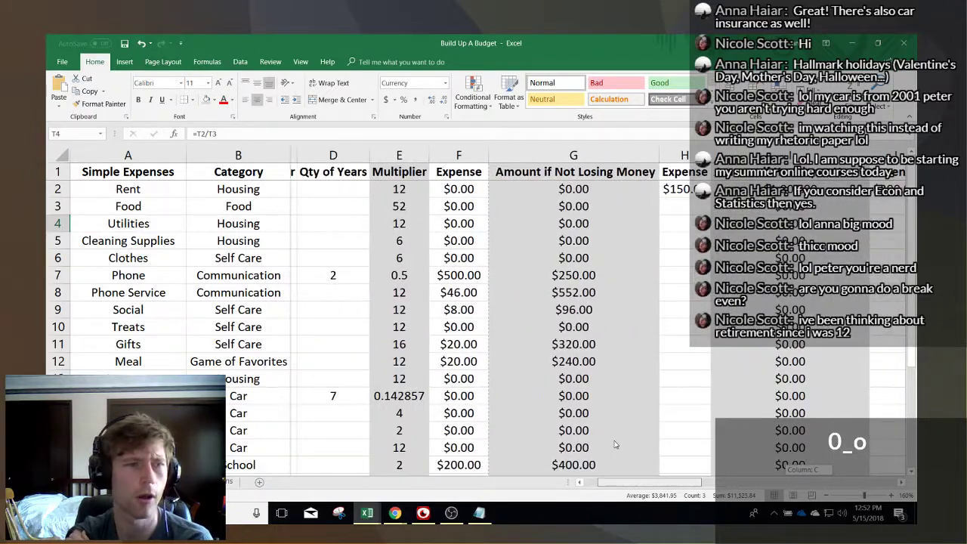
{"action": "scroll", "coordinate": [615, 445], "scroll_direction": "left", "scroll_amount": 2}
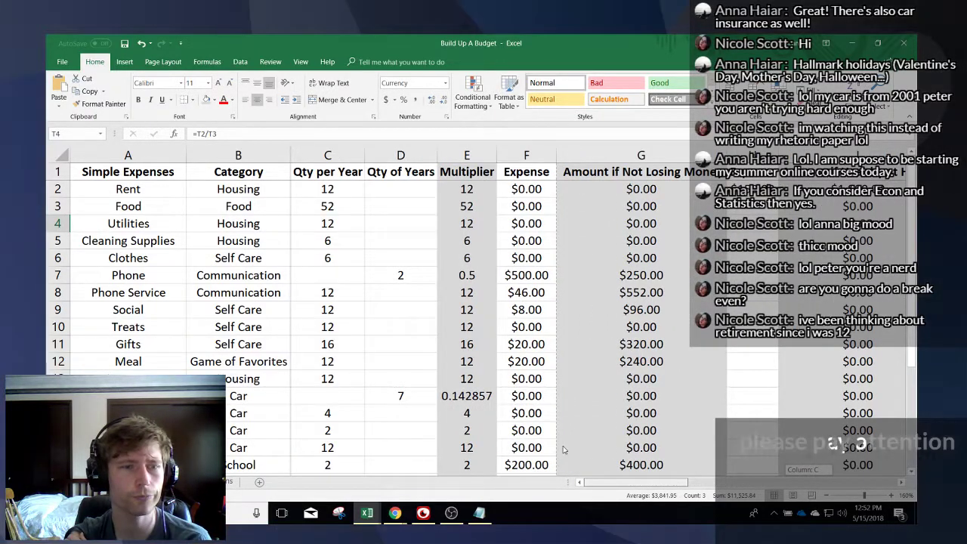
{"action": "scroll", "coordinate": [612, 446], "scroll_direction": "right", "scroll_amount": 2}
{"action": "scroll", "coordinate": [609, 446], "scroll_direction": "left", "scroll_amount": 1}
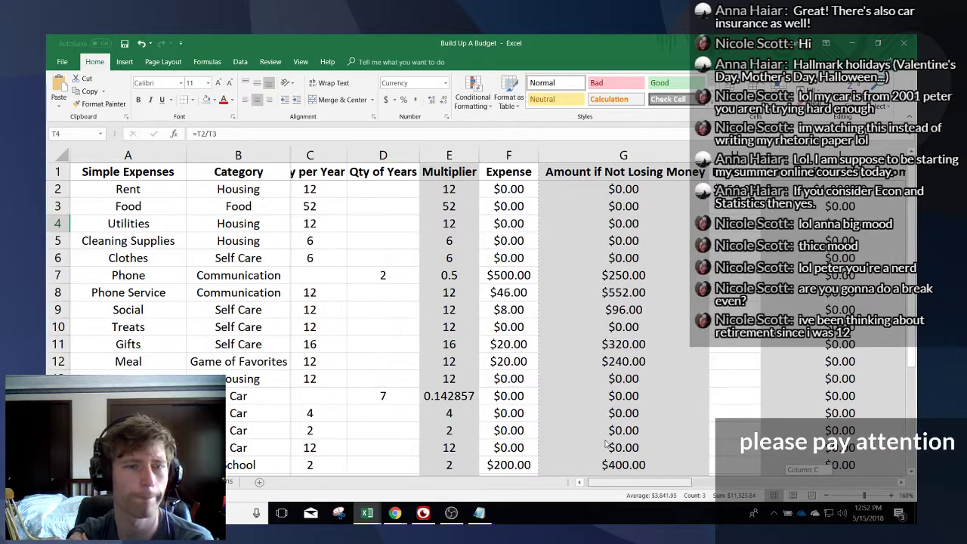
{"action": "scroll", "coordinate": [605, 446], "scroll_direction": "right", "scroll_amount": 5}
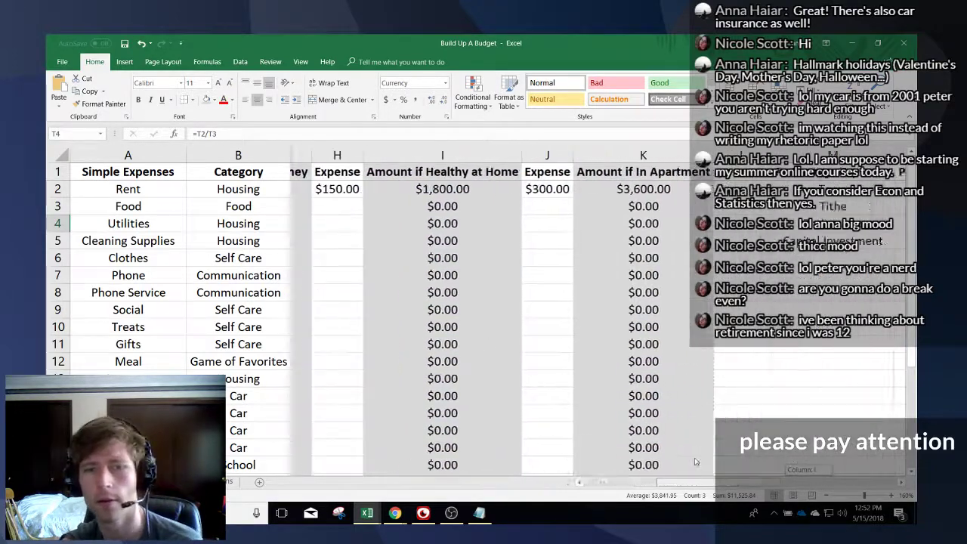
{"action": "scroll", "coordinate": [687, 459], "scroll_direction": "right", "scroll_amount": 6}
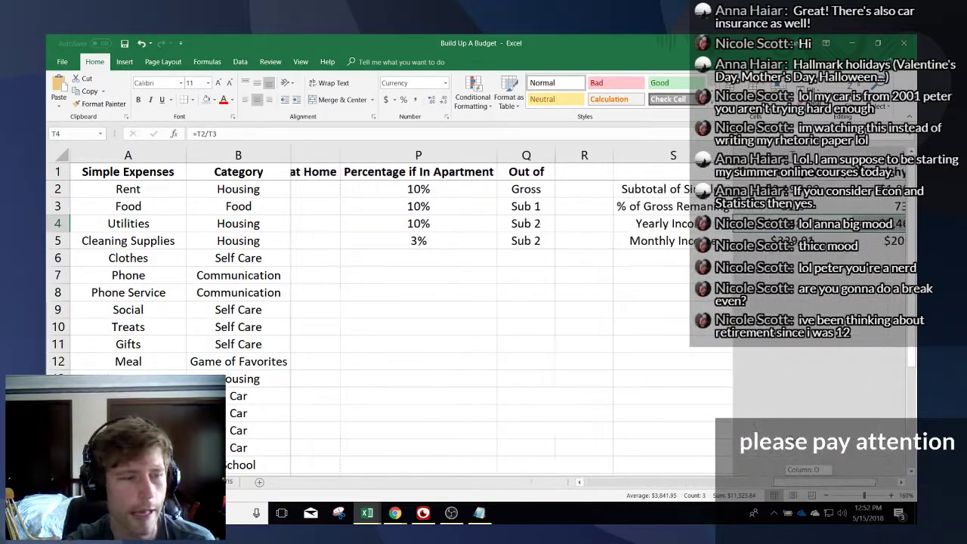
{"action": "scroll", "coordinate": [810, 457], "scroll_direction": "right", "scroll_amount": 2}
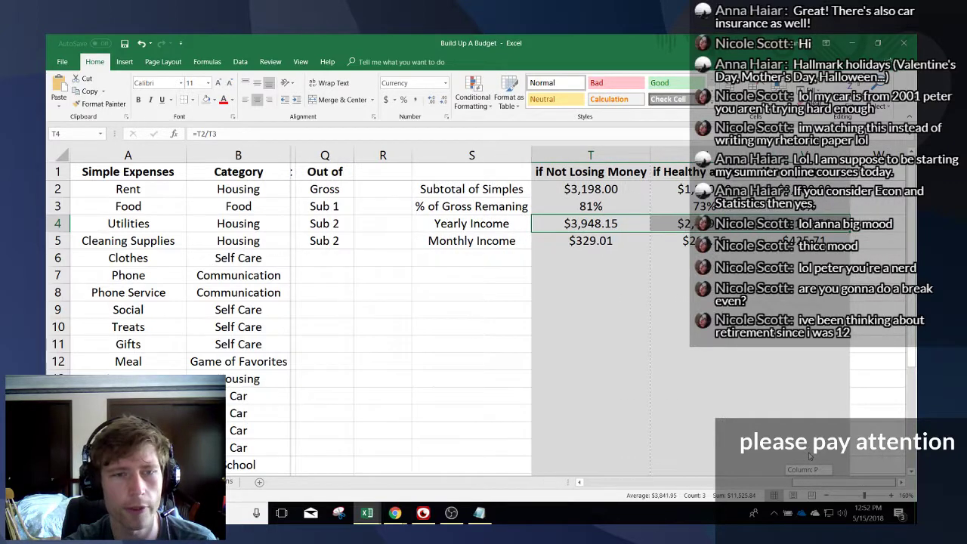
{"action": "scroll", "coordinate": [810, 457], "scroll_direction": "left", "scroll_amount": 7}
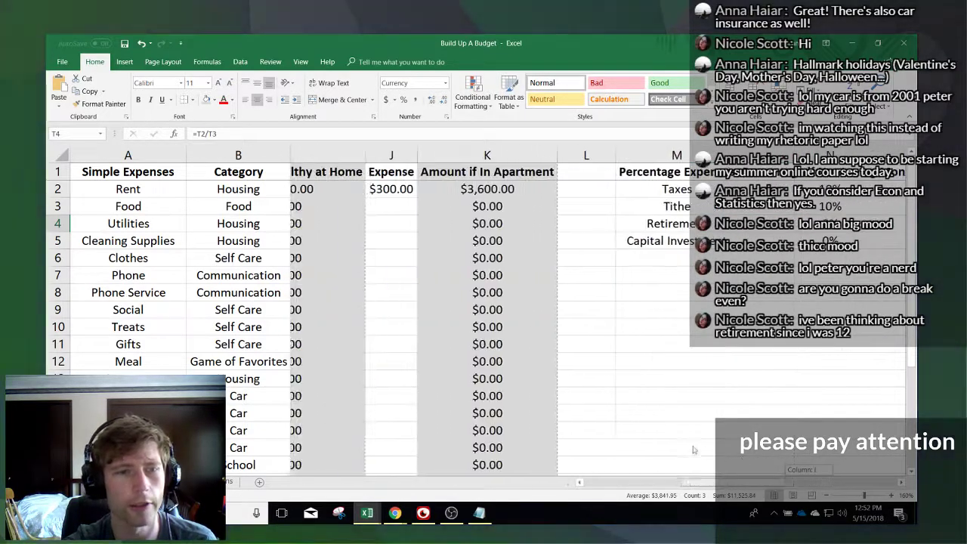
{"action": "scroll", "coordinate": [697, 452], "scroll_direction": "left", "scroll_amount": 4}
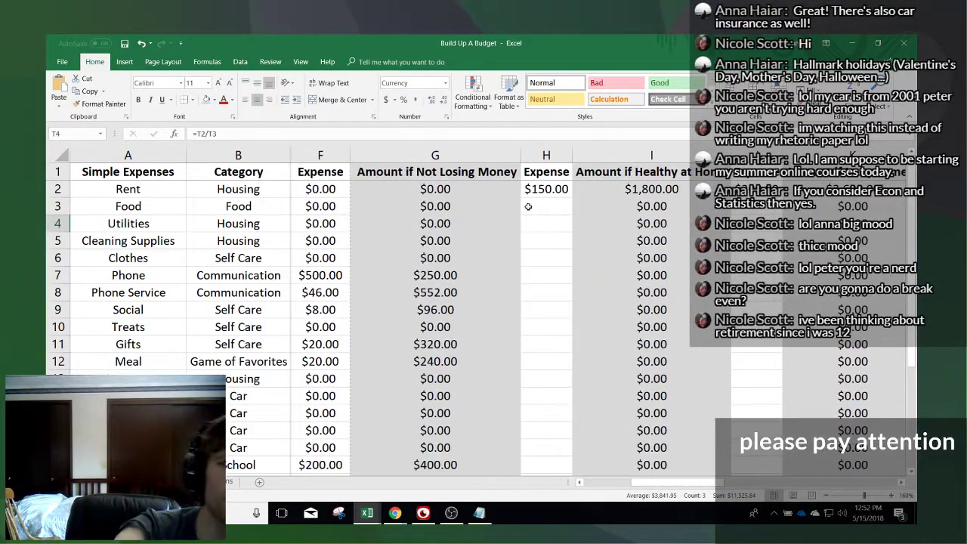
- Inspect the end of the simple expenses list and the empty cells A25:D25 available for another expense
{"action": "left_click", "coordinate": [526, 209]}
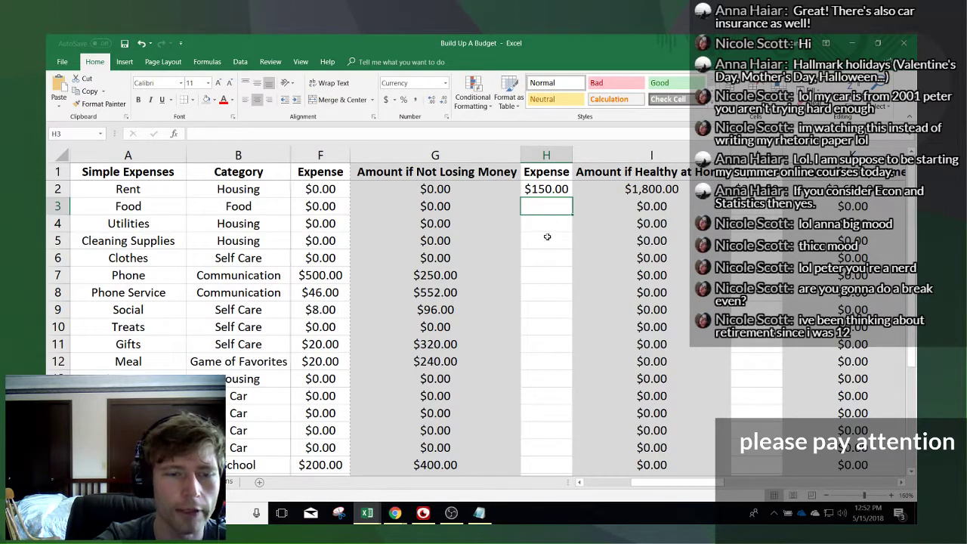
{"action": "scroll", "coordinate": [546, 315], "scroll_direction": "down", "scroll_amount": 11}
{"action": "scroll", "coordinate": [547, 316], "scroll_direction": "up", "scroll_amount": 11}
{"action": "scroll", "coordinate": [162, 317], "scroll_direction": "down", "scroll_amount": 6}
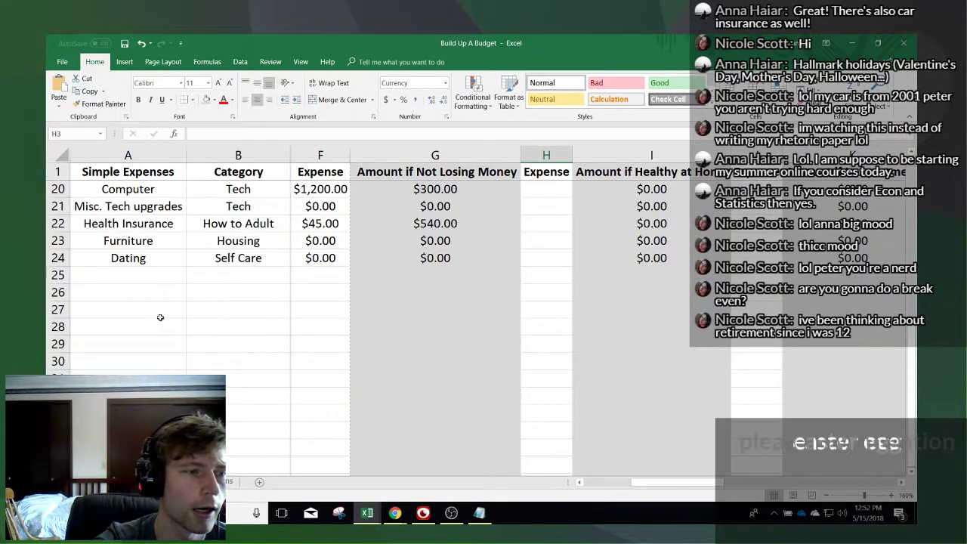
{"action": "left_click_drag", "start_coordinate": [123, 271], "coordinate": [240, 273]}
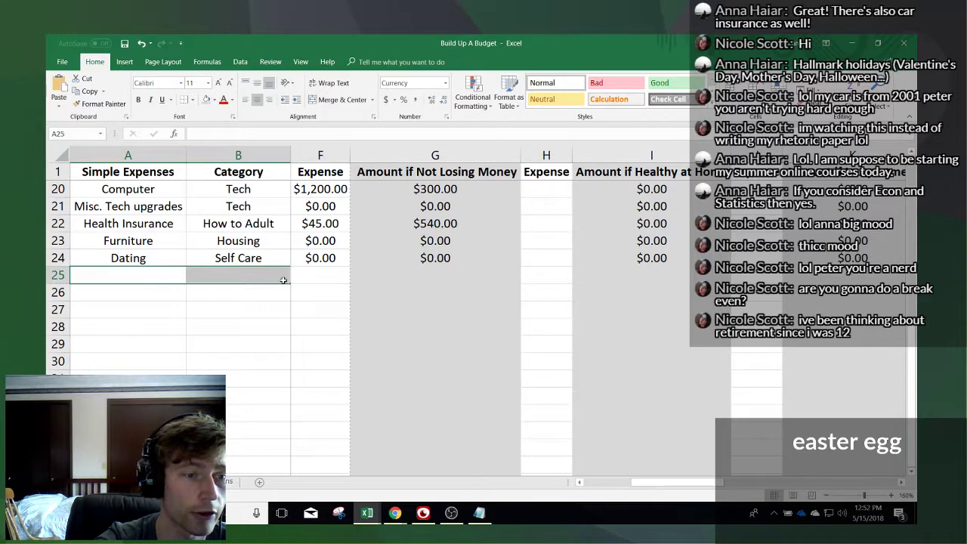
{"action": "left_click_drag", "start_coordinate": [661, 485], "coordinate": [548, 486]}
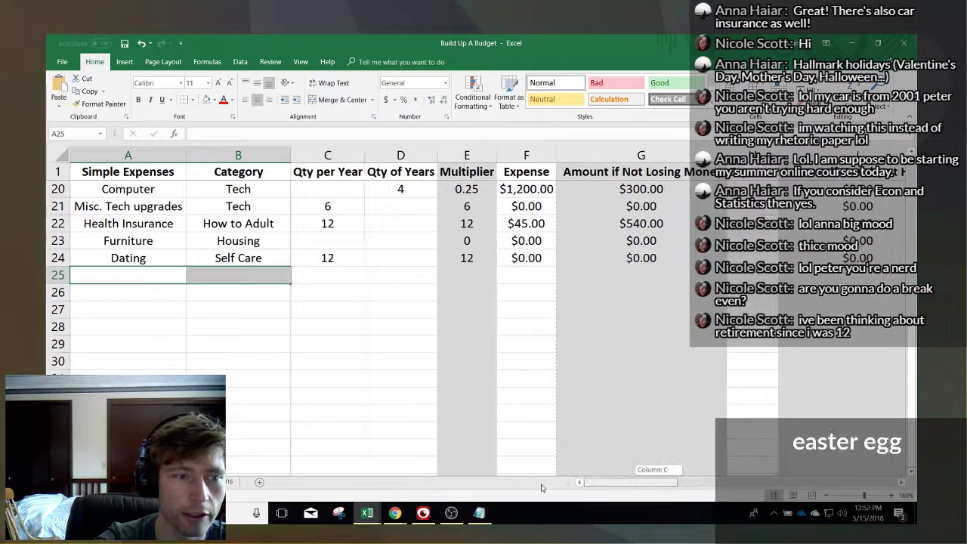
{"action": "scroll", "coordinate": [113, 288], "scroll_direction": "up", "scroll_amount": 6}
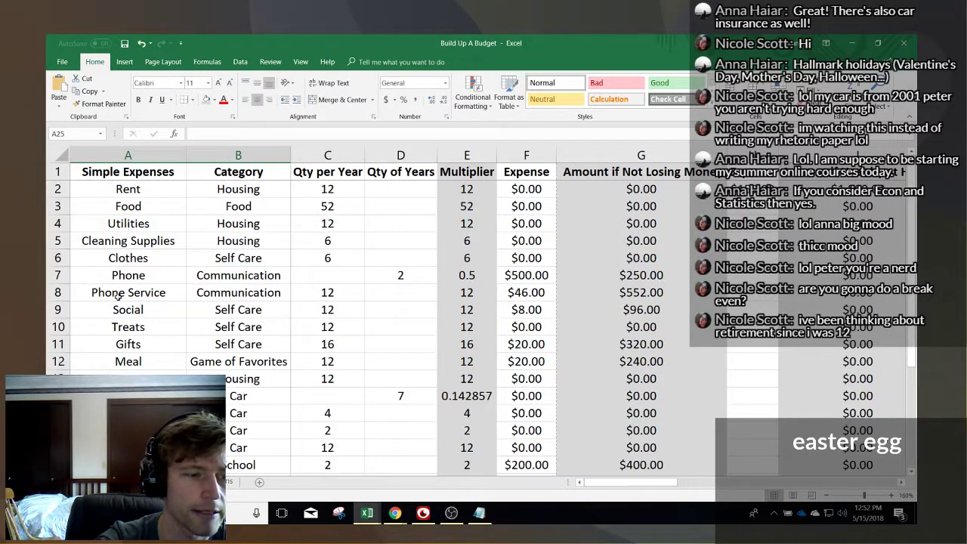
{"action": "scroll", "coordinate": [118, 296], "scroll_direction": "down", "scroll_amount": 5}
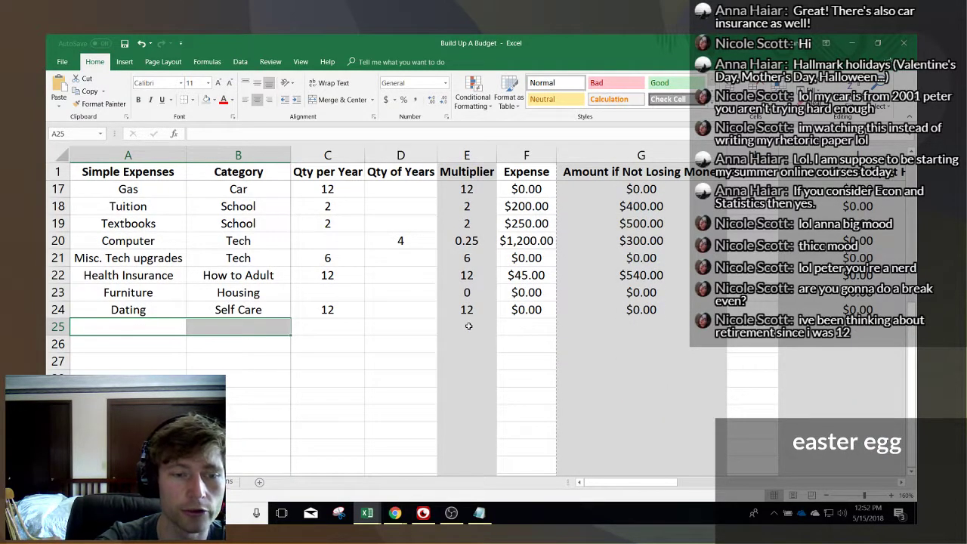
{"action": "left_click_drag", "start_coordinate": [161, 333], "coordinate": [400, 326]}
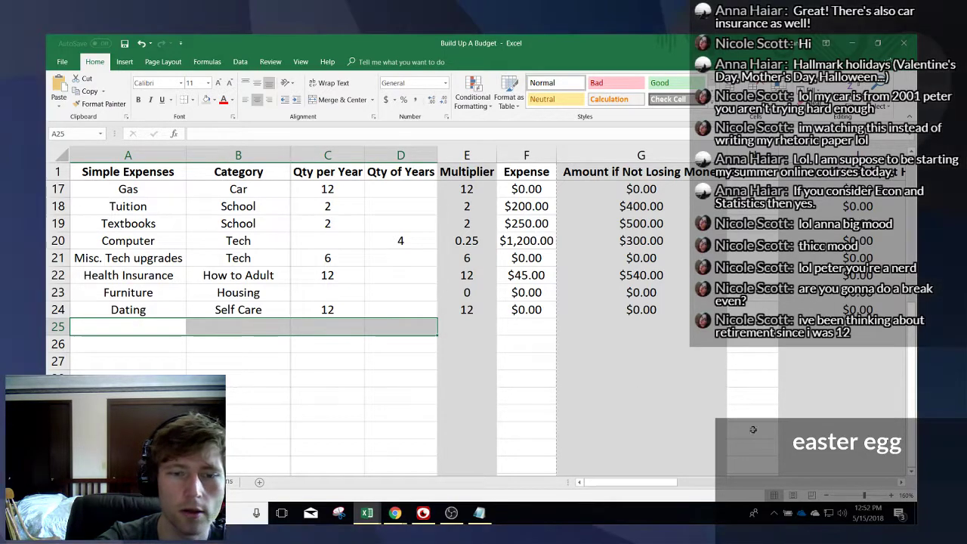
- Review the whole simple expenses list with its categories, quantities and multipliers from Rent to Dating
{"action": "left_click_drag", "start_coordinate": [654, 483], "coordinate": [624, 490]}
{"action": "scroll", "coordinate": [597, 450], "scroll_direction": "up", "scroll_amount": 5}
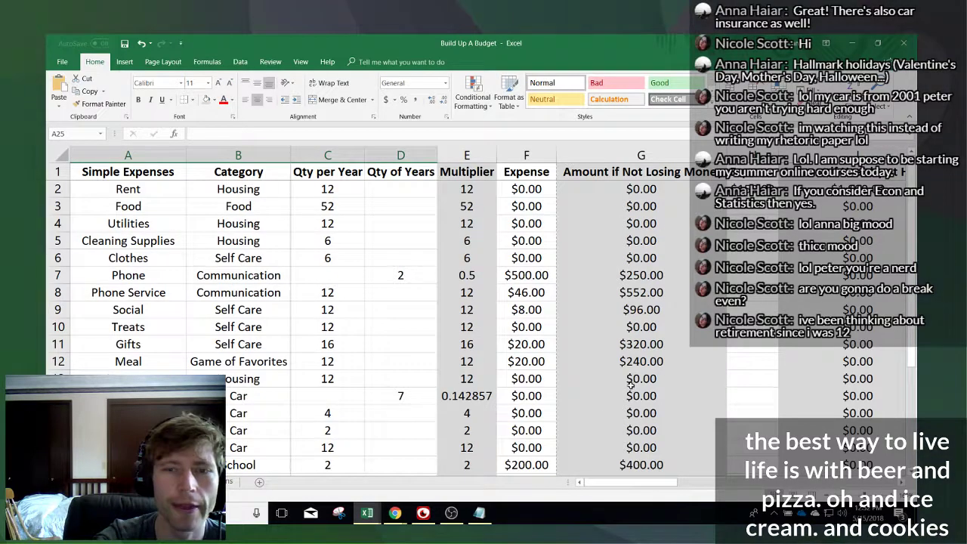
{"action": "scroll", "coordinate": [608, 393], "scroll_direction": "down", "scroll_amount": 3}
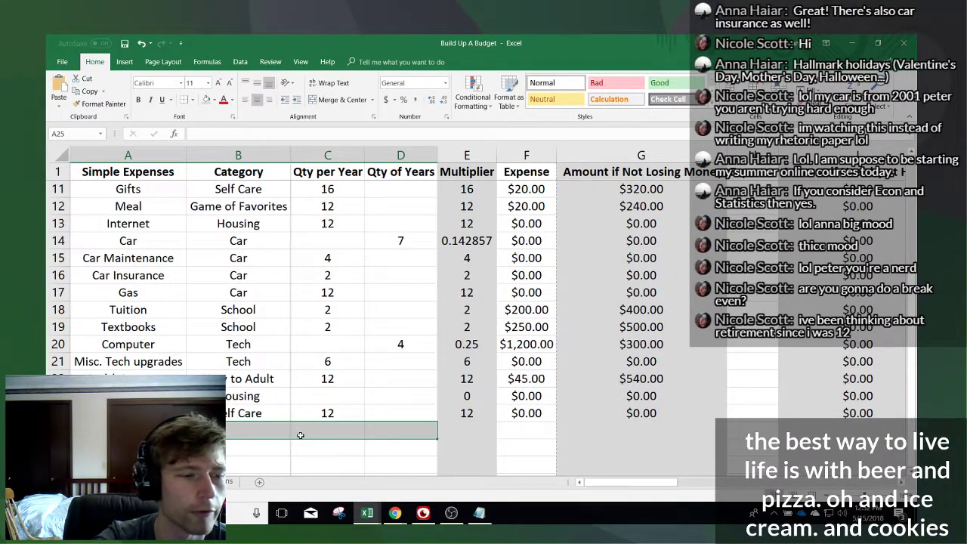
{"action": "scroll", "coordinate": [300, 435], "scroll_direction": "up", "scroll_amount": 3}
{"action": "scroll", "coordinate": [300, 436], "scroll_direction": "down", "scroll_amount": 4}
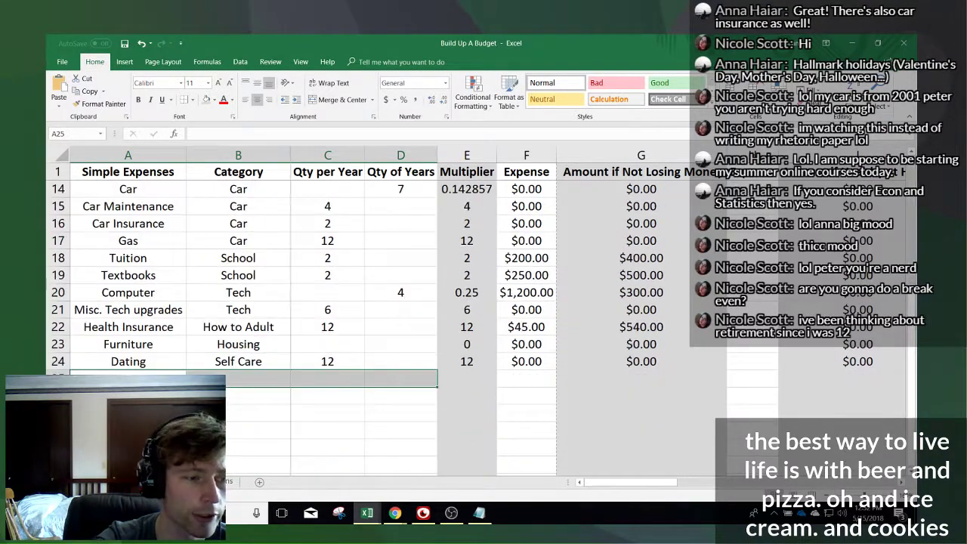
{"action": "scroll", "coordinate": [483, 317], "scroll_direction": "up", "scroll_amount": 4}
{"action": "left_click_drag", "start_coordinate": [624, 486], "coordinate": [581, 493]}
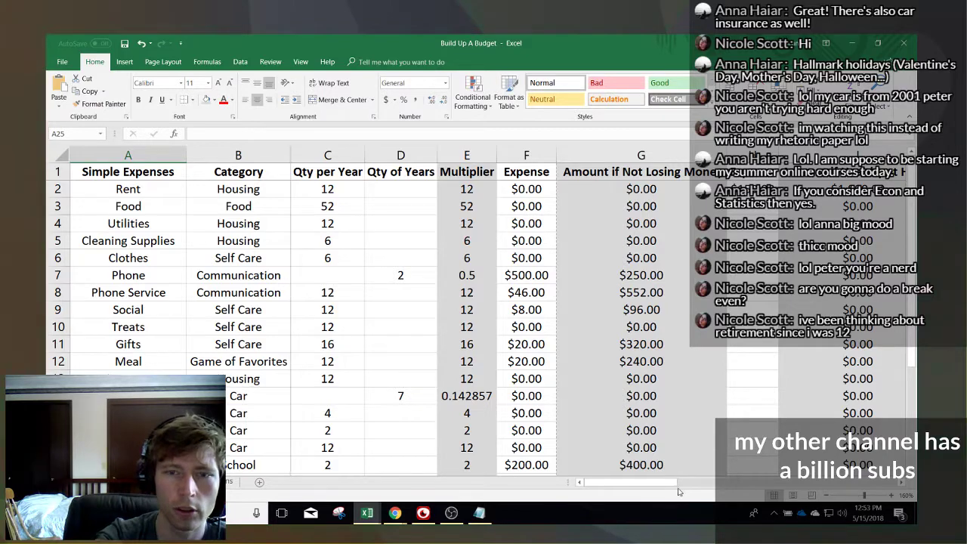
- Enter a $100 Food expense for the In Apartment scenario in J3 and check the income summary
{"action": "left_click_drag", "start_coordinate": [683, 492], "coordinate": [753, 492]}
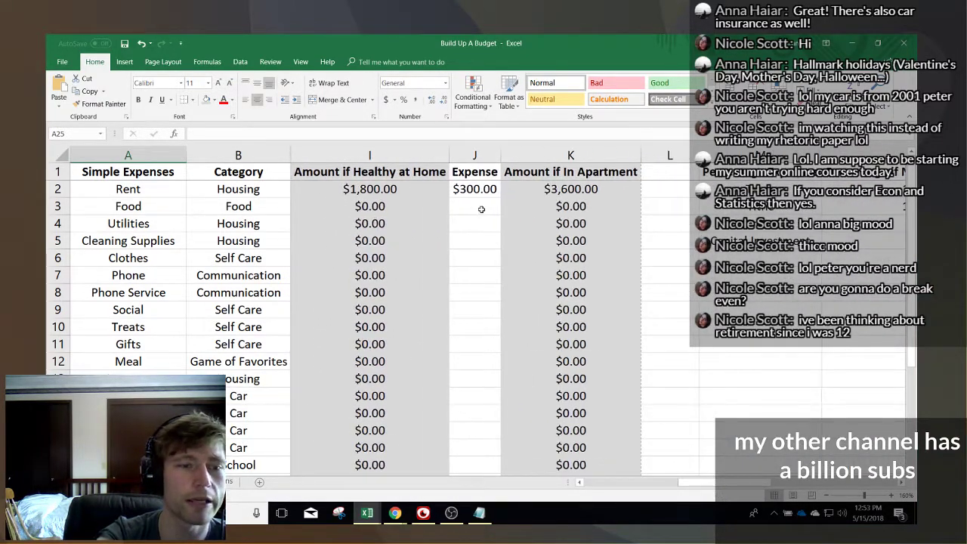
{"action": "left_click", "coordinate": [479, 205]}
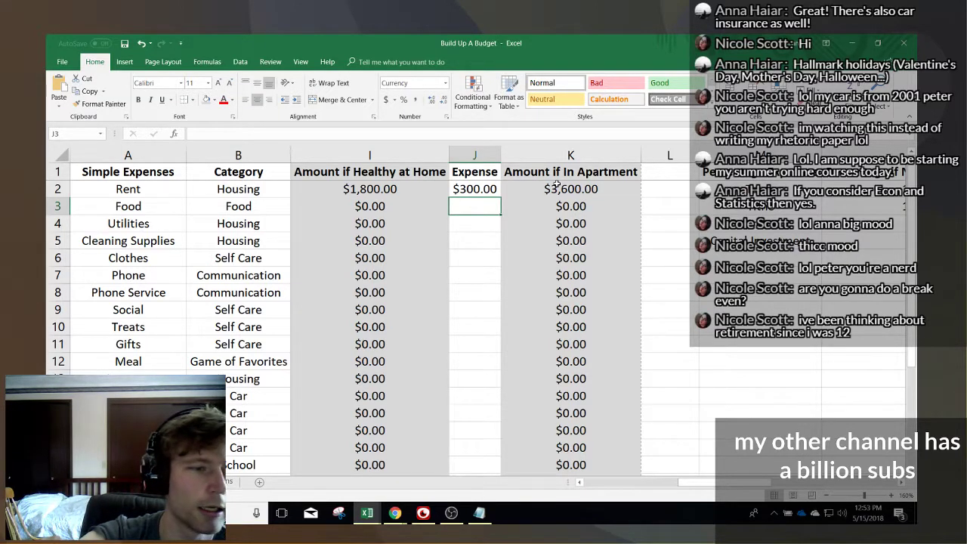
{"action": "type", "text": "100"}
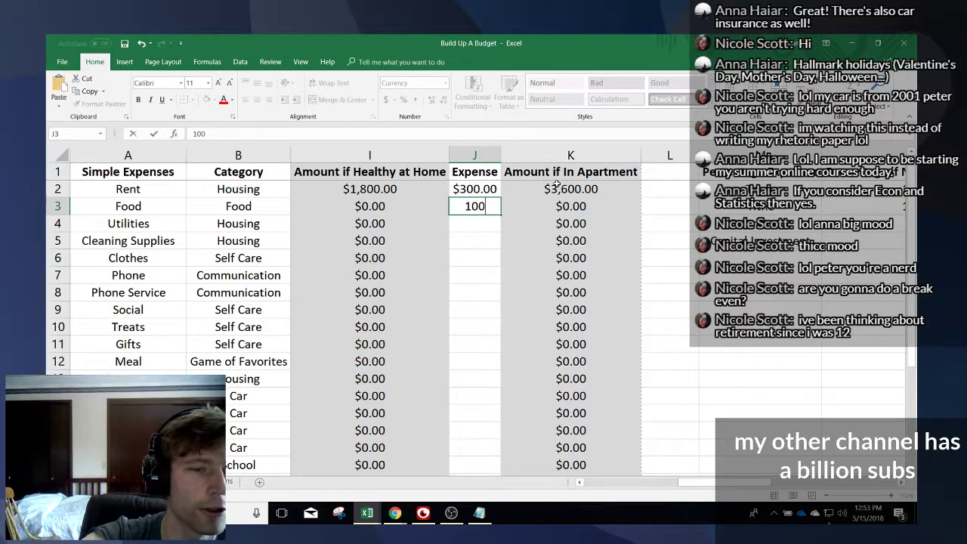
{"action": "key", "text": "Return"}
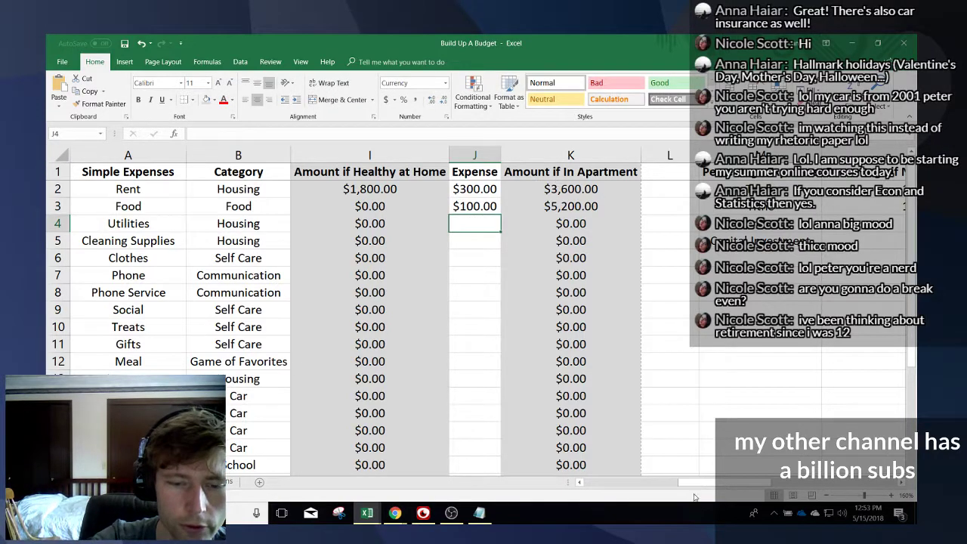
{"action": "left_click_drag", "start_coordinate": [688, 492], "coordinate": [737, 488]}
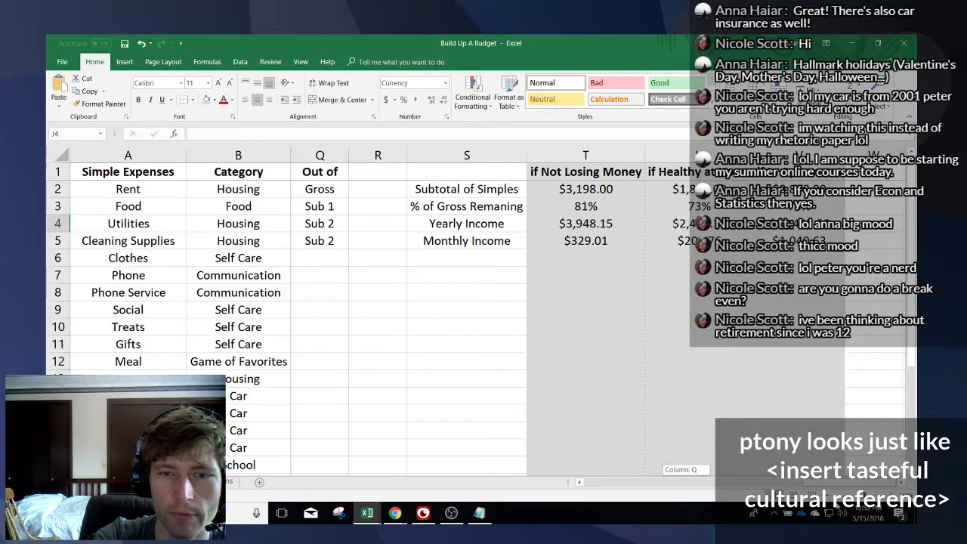
{"action": "left_click_drag", "start_coordinate": [817, 483], "coordinate": [820, 484]}
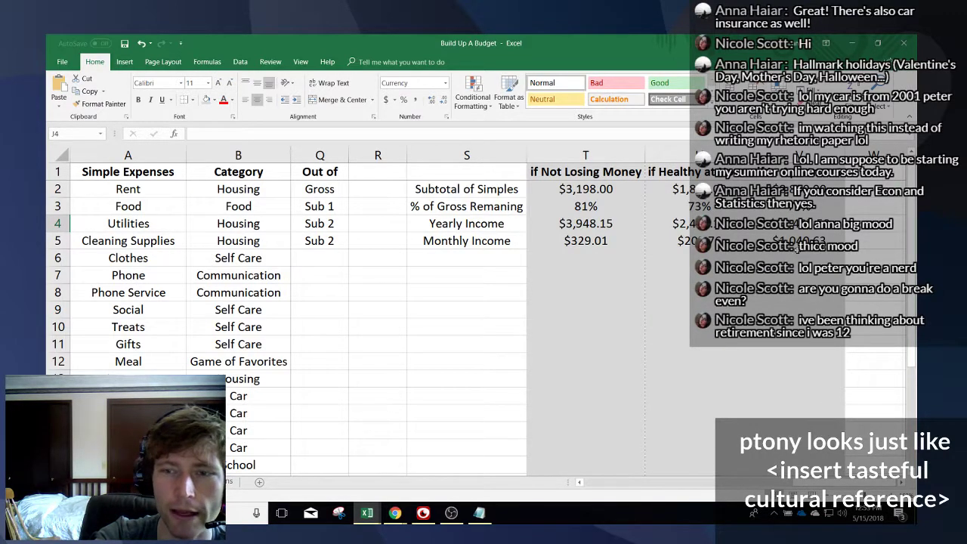
- Enter a $50 Utilities expense for the In Apartment scenario in J4
{"action": "left_click_drag", "start_coordinate": [830, 481], "coordinate": [696, 476]}
{"action": "scroll", "coordinate": [666, 275], "scroll_direction": "left", "scroll_amount": 2}
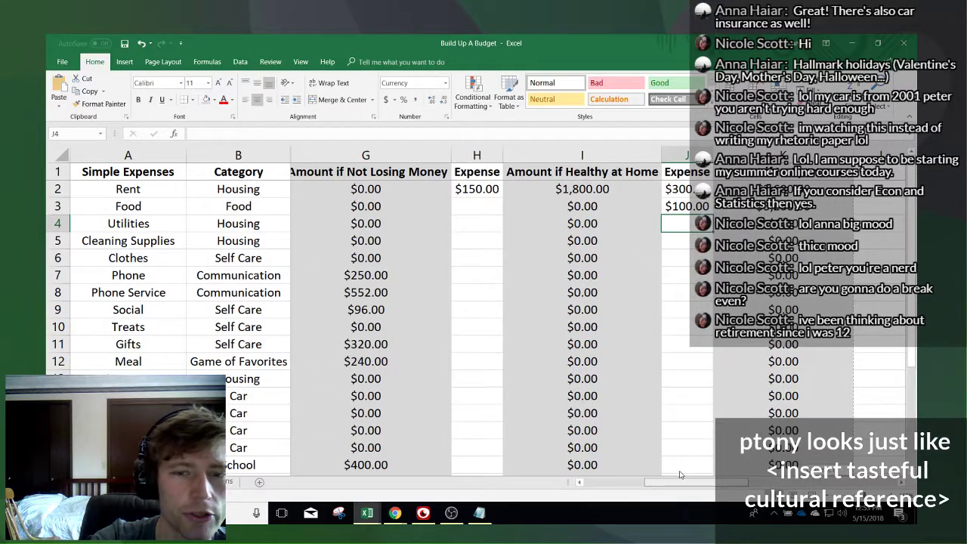
{"action": "type", "text": "50"}
{"action": "key", "text": "Return"}
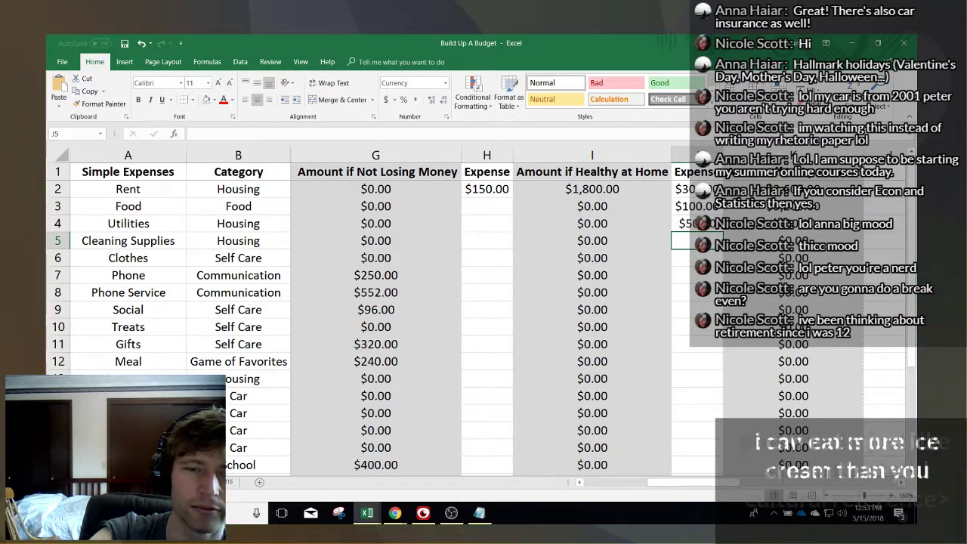
- Enter In Apartment expenses of $15 for Cleaning Supplies in J5 and $20 for Clothes in J6
{"action": "type", "text": "15"}
{"action": "key", "text": "Return"}
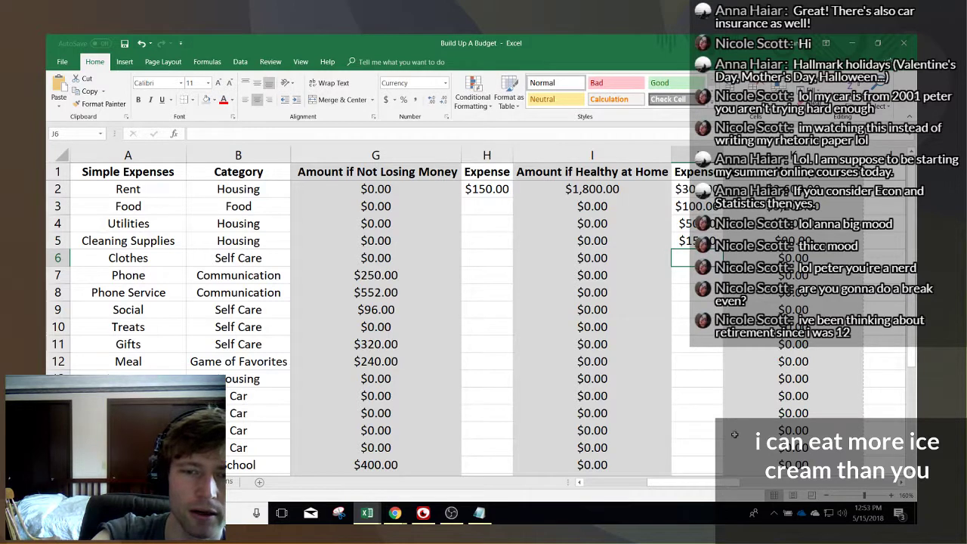
{"action": "left_click_drag", "start_coordinate": [734, 492], "coordinate": [694, 481]}
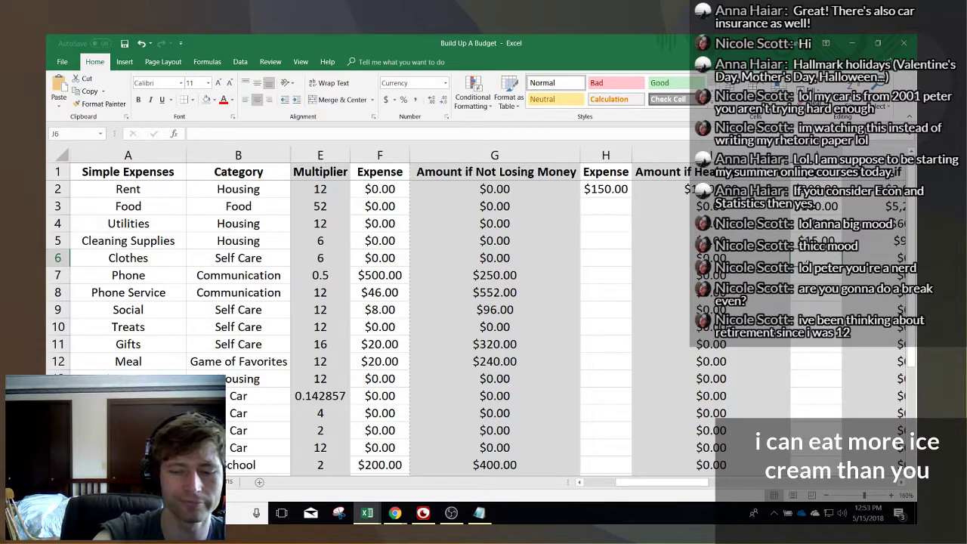
{"action": "left_click", "coordinate": [817, 240]}
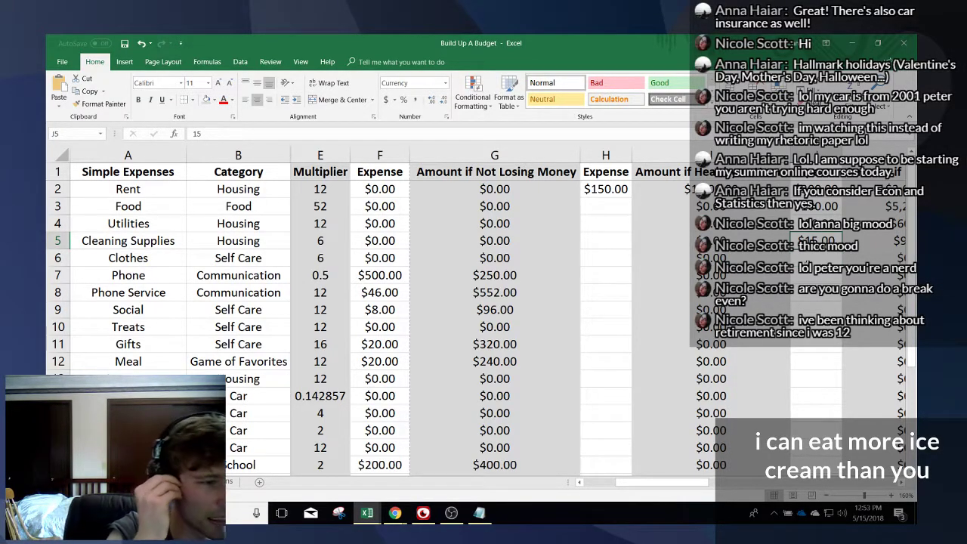
{"action": "left_click", "coordinate": [817, 258]}
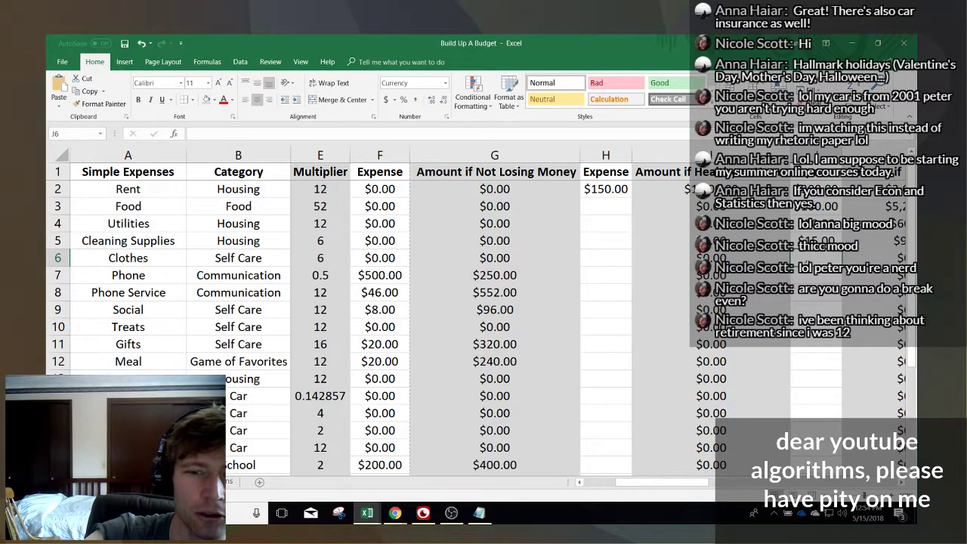
{"action": "type", "text": "20"}
{"action": "key", "text": "Return"}
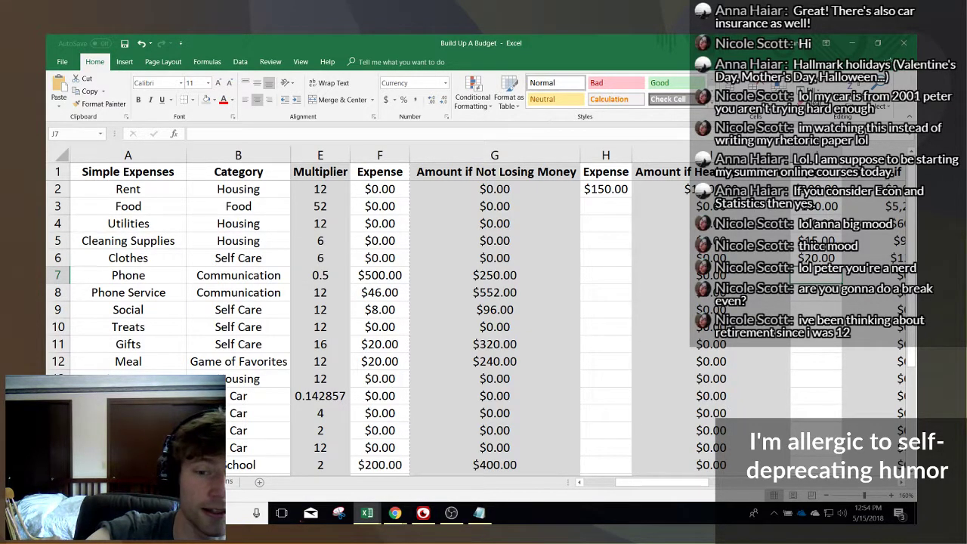
- Enter In Apartment expenses of $600 for Phone in J7 and $46 for Phone Service in J8
{"action": "type", "text": "5"}
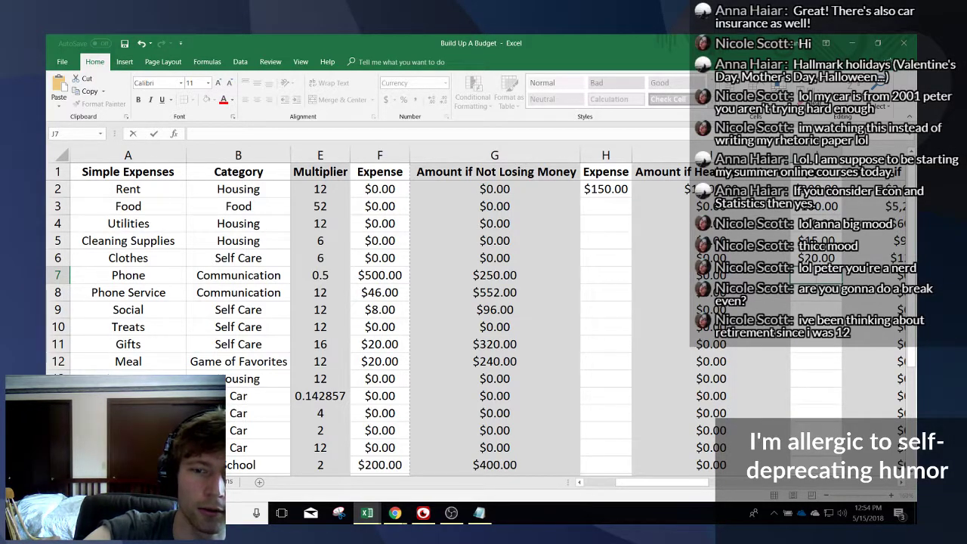
{"action": "type", "text": "0"}
{"action": "key", "text": "Return"}
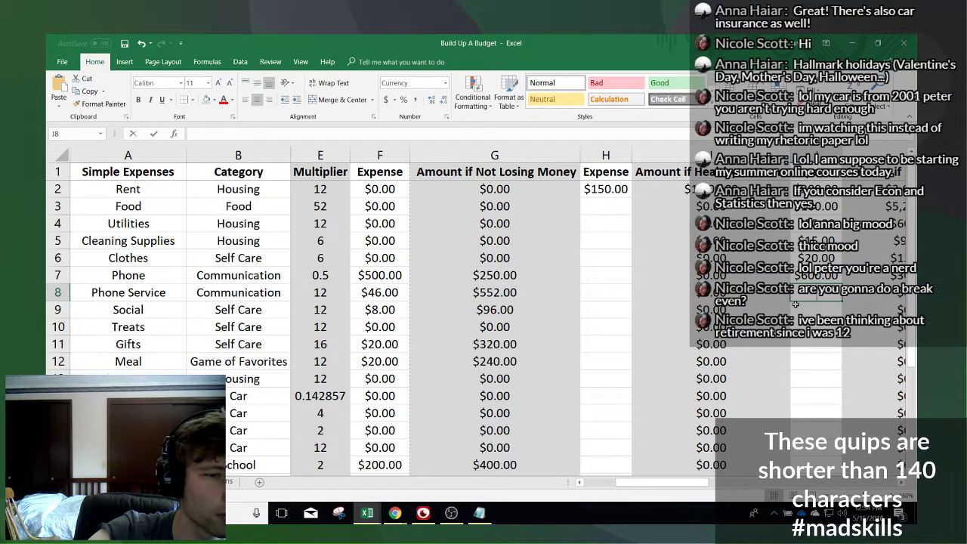
{"action": "left_click", "coordinate": [796, 305]}
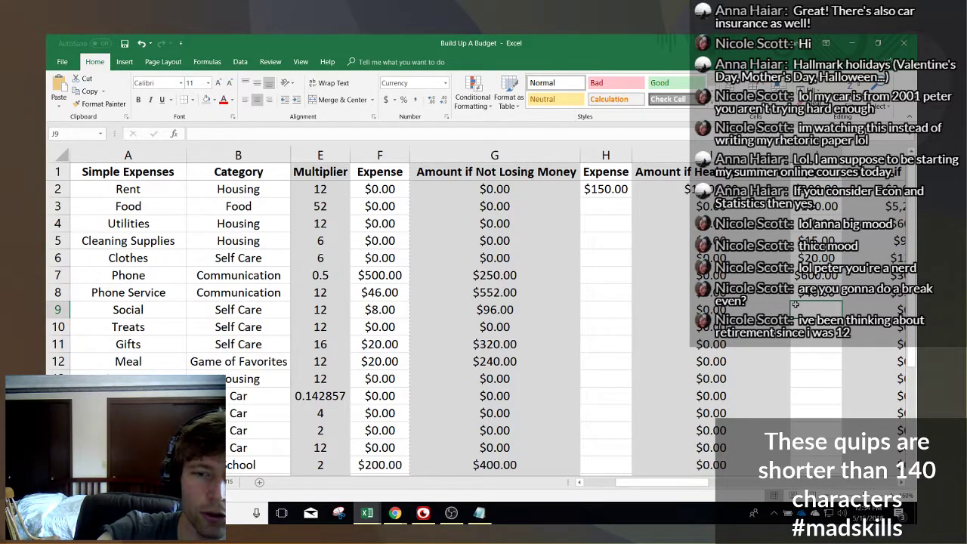
- Enter a $20 Social expense for the In Apartment scenario in J9
{"action": "double_click", "coordinate": [796, 304]}
{"action": "type", "text": "20"}
{"action": "key", "text": "Return"}
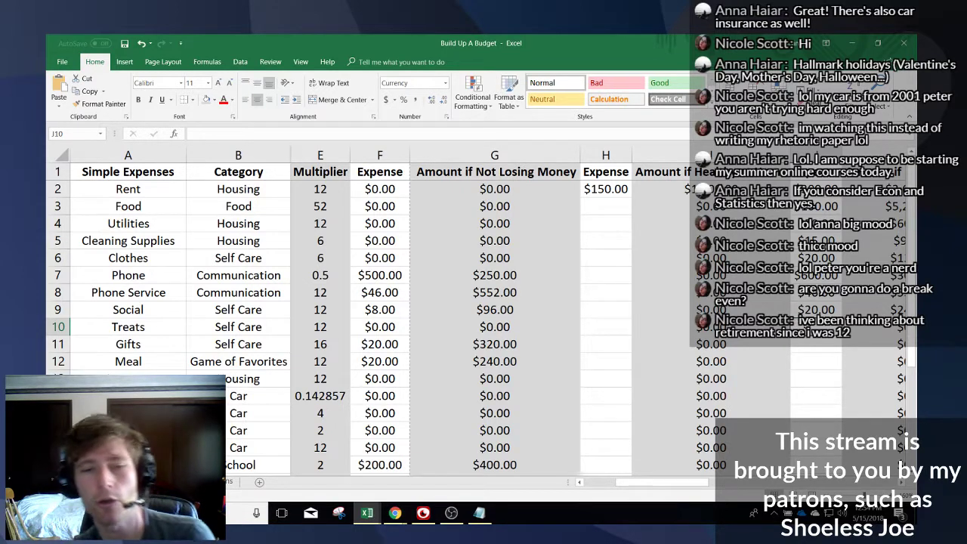
{"action": "left_click", "coordinate": [822, 309]}
{"action": "key", "text": "Return"}
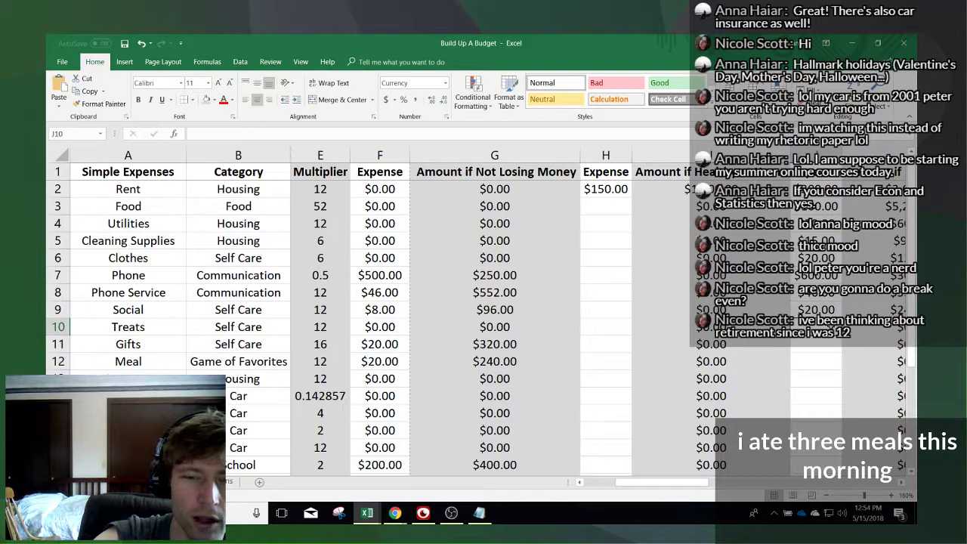
- Enter $30 each for the In Apartment scenario's Treats, Gifts and Meal expenses in J10:J12
{"action": "key", "text": "F2"}
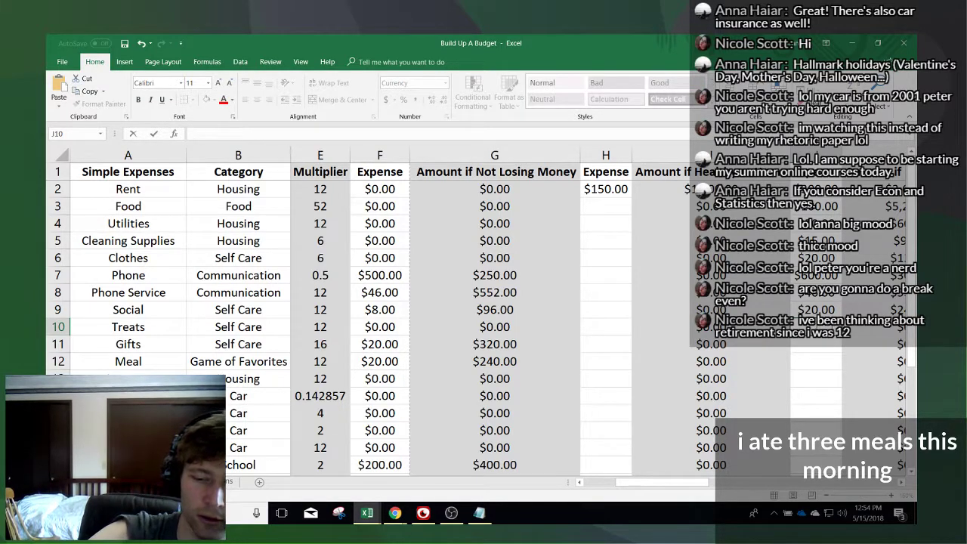
{"action": "key", "text": "Return"}
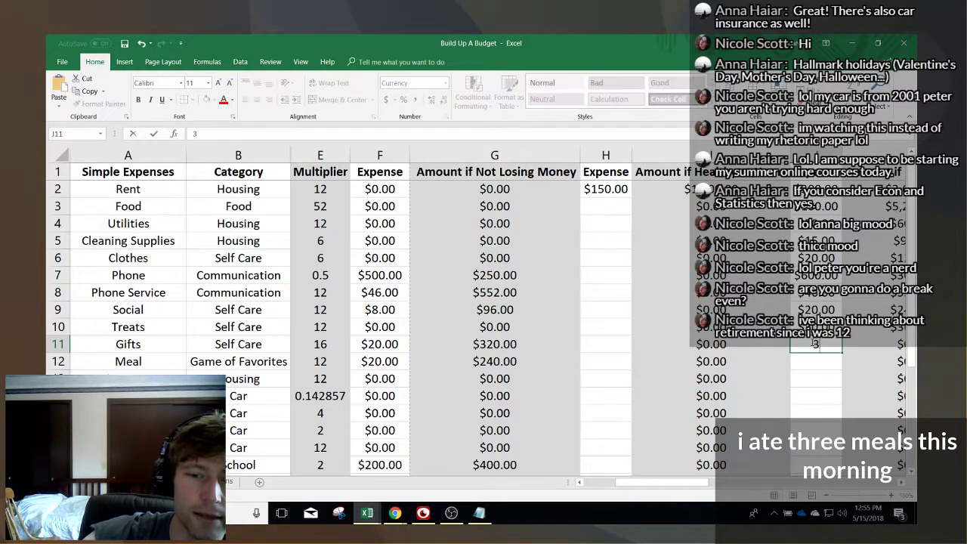
{"action": "key", "text": "Return"}
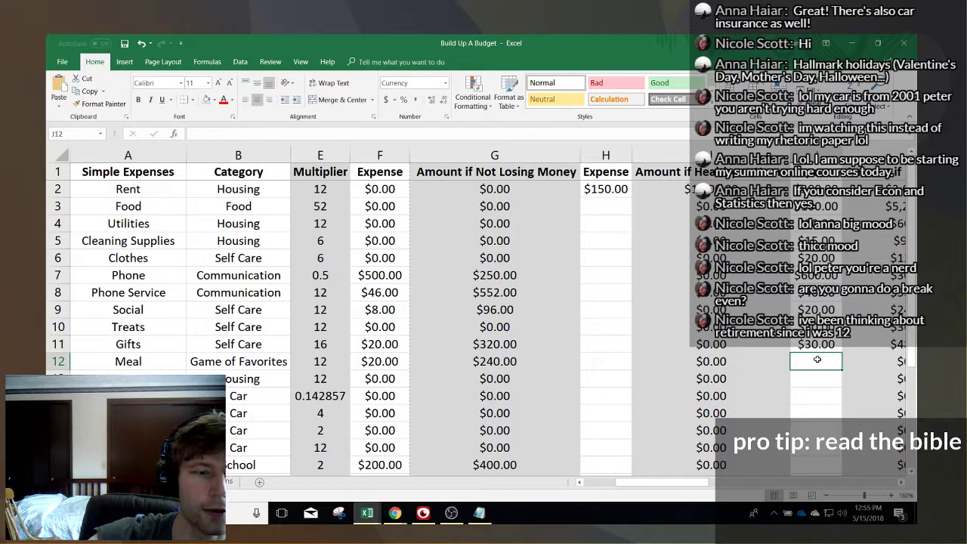
{"action": "type", "text": "30"}
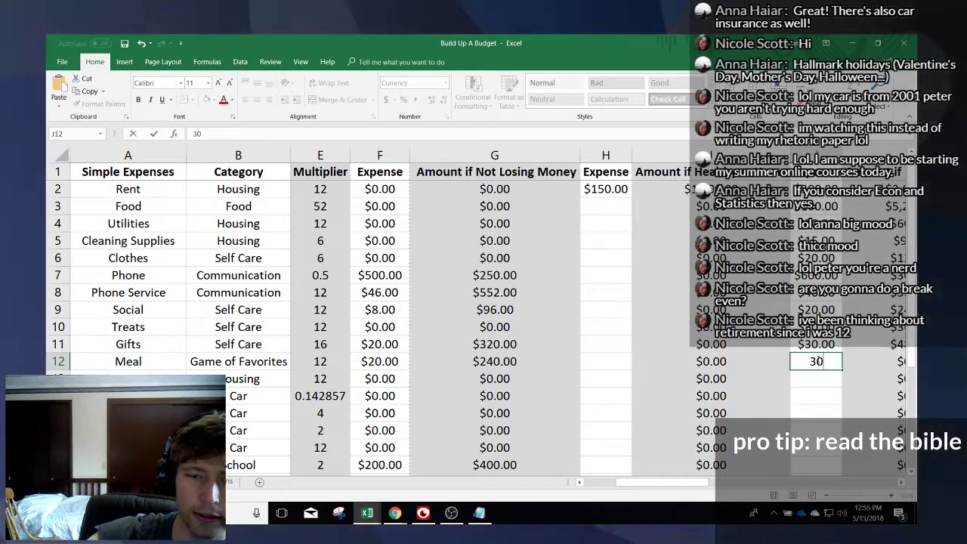
{"action": "key", "text": "Return"}
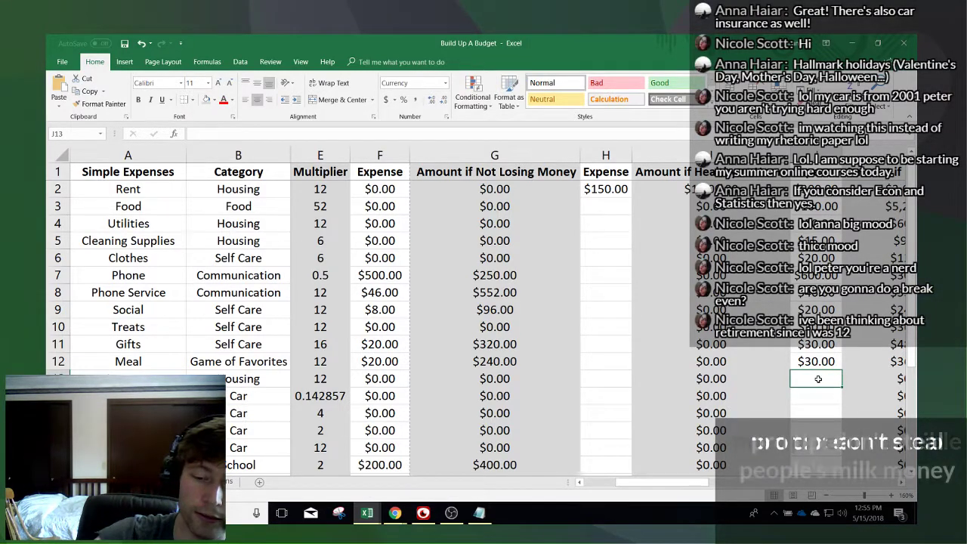
- Enter a $50 Internet expense for the In Apartment scenario in J13 and fill the cell with gold
{"action": "type", "text": "50"}
{"action": "key", "text": "ctrl+Return"}
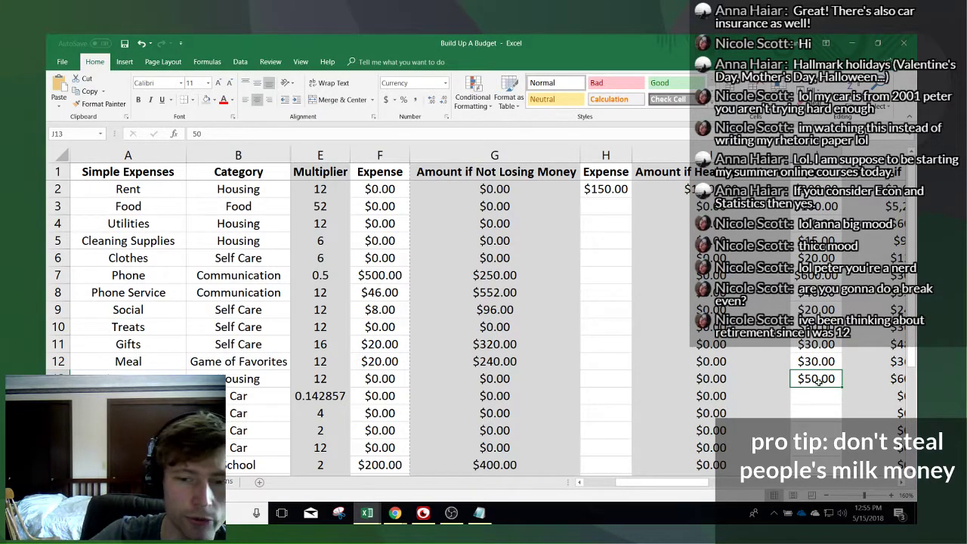
{"action": "left_click", "coordinate": [215, 100]}
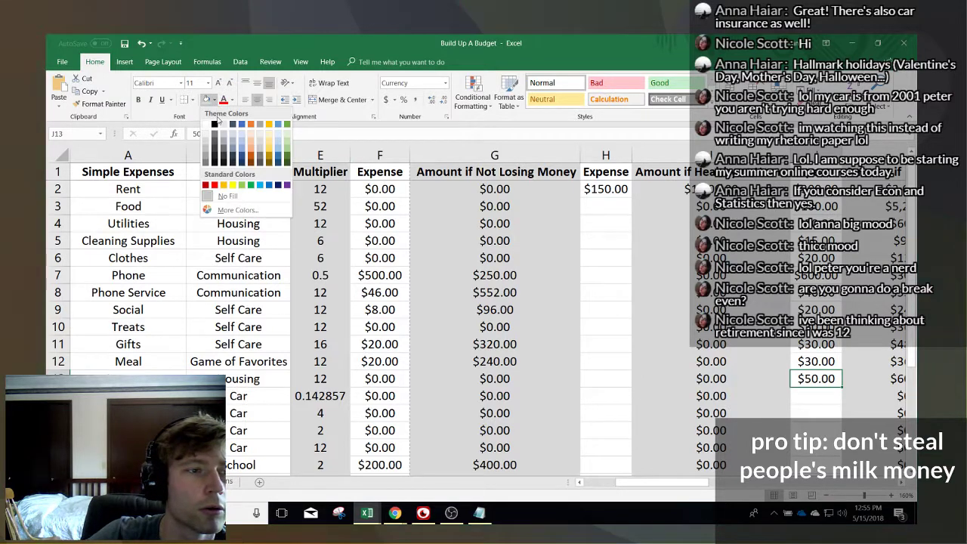
{"action": "left_click", "coordinate": [269, 126]}
- Enter a $5,000 Car expense for the In Apartment scenario in J14 and check its yearly amount
{"action": "left_click", "coordinate": [819, 398]}
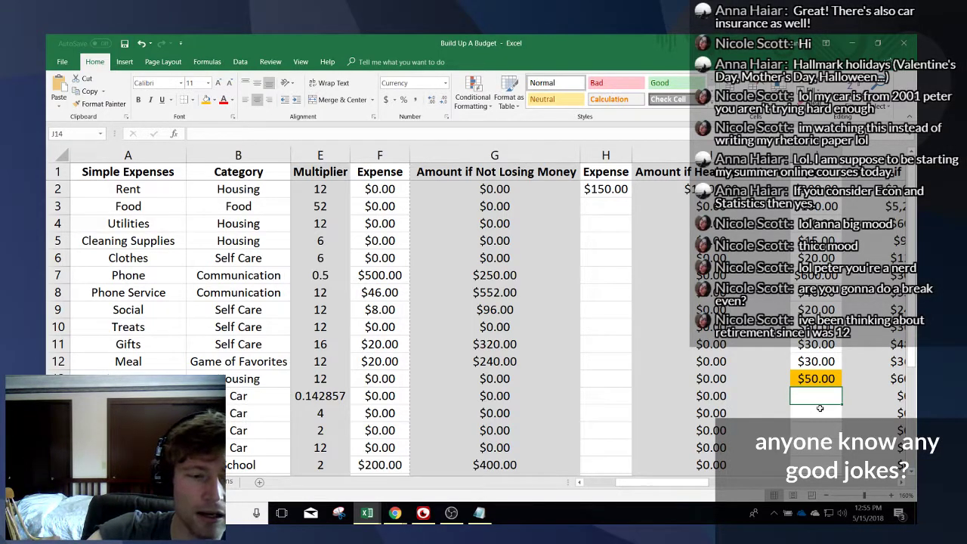
{"action": "type", "text": "5000"}
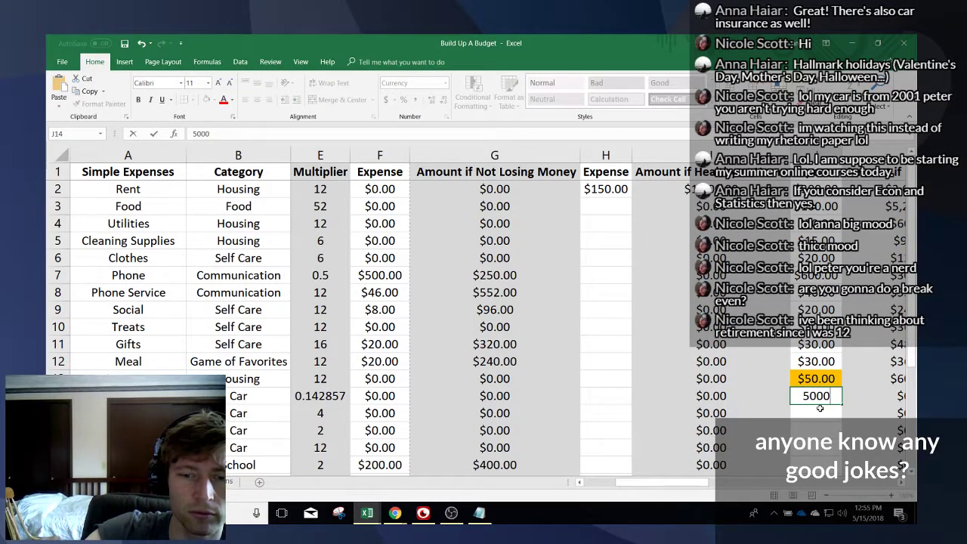
{"action": "key", "text": "Return"}
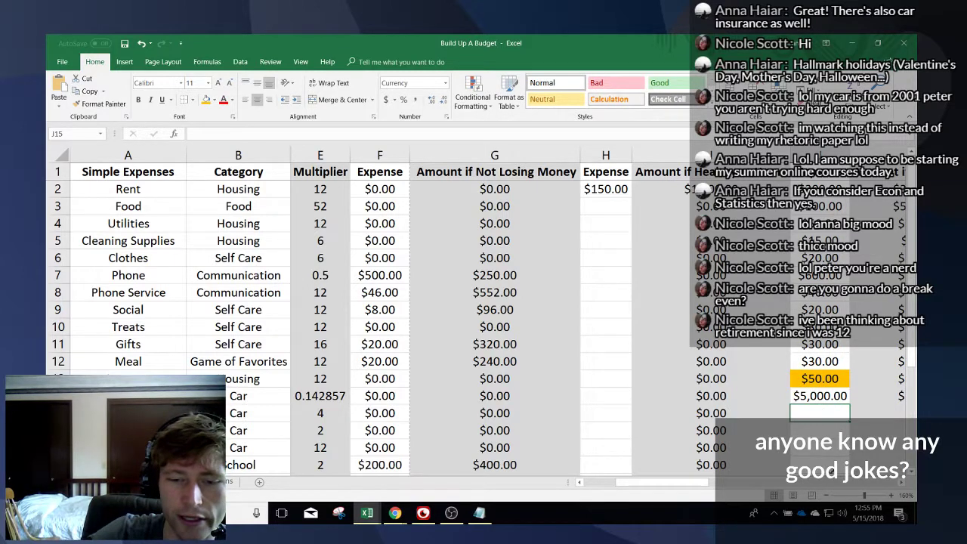
{"action": "left_click_drag", "start_coordinate": [681, 485], "coordinate": [690, 488]}
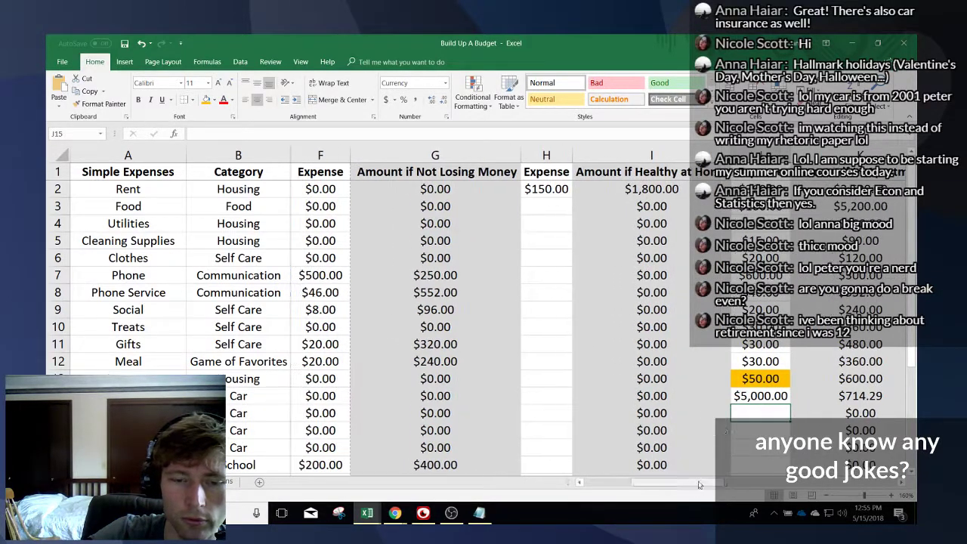
{"action": "left_click", "coordinate": [761, 403]}
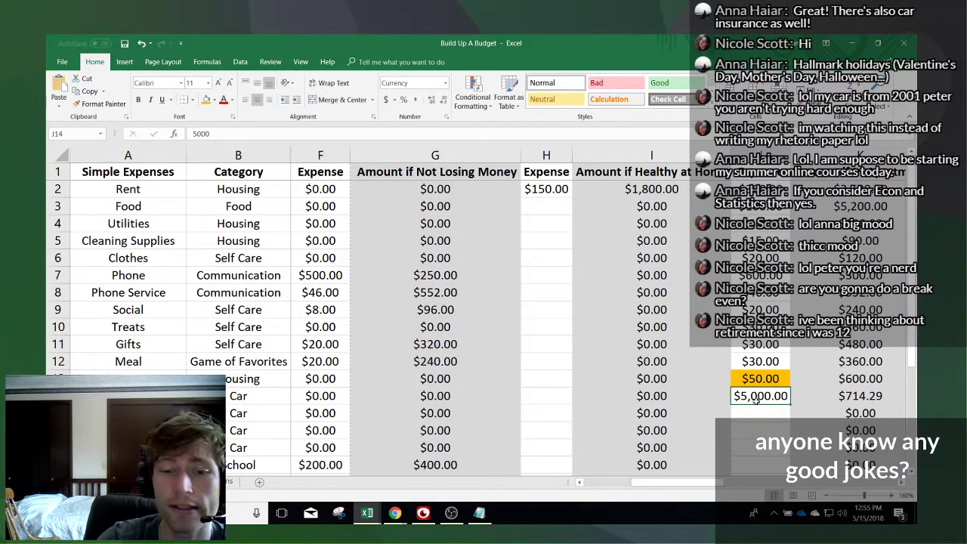
{"action": "left_click_drag", "start_coordinate": [675, 484], "coordinate": [703, 483]}
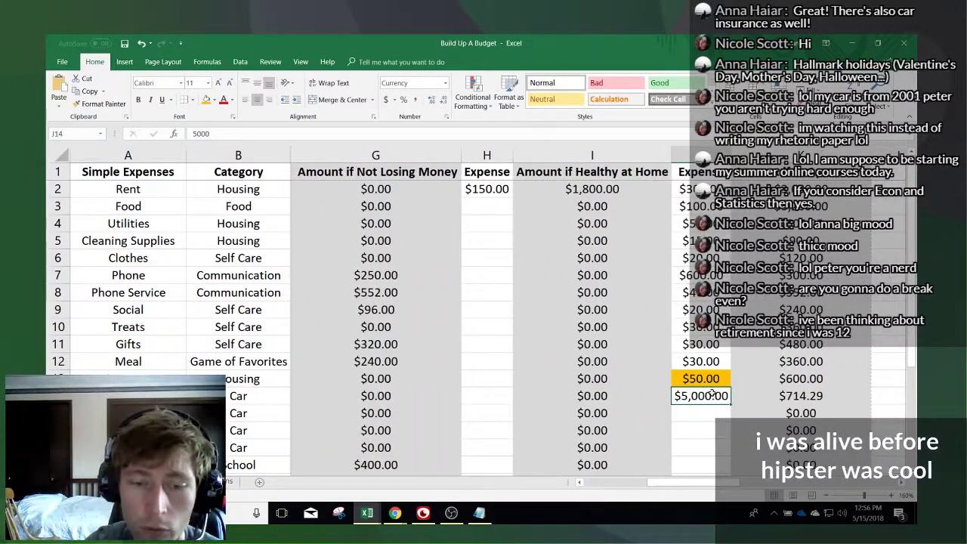
{"action": "left_click", "coordinate": [705, 417]}
{"action": "left_click", "coordinate": [705, 397]}
{"action": "left_click", "coordinate": [712, 420]}
{"action": "left_click", "coordinate": [717, 398]}
- Enter a $200 Car Maintenance expense for the In Apartment scenario in J15
{"action": "left_click", "coordinate": [714, 410]}
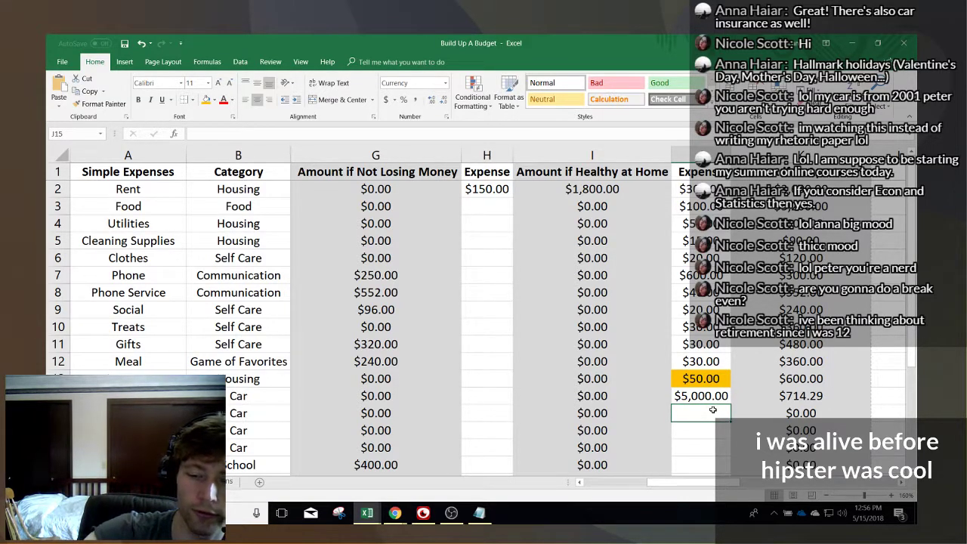
{"action": "type", "text": "5"}
{"action": "key", "text": "BackSpace"}
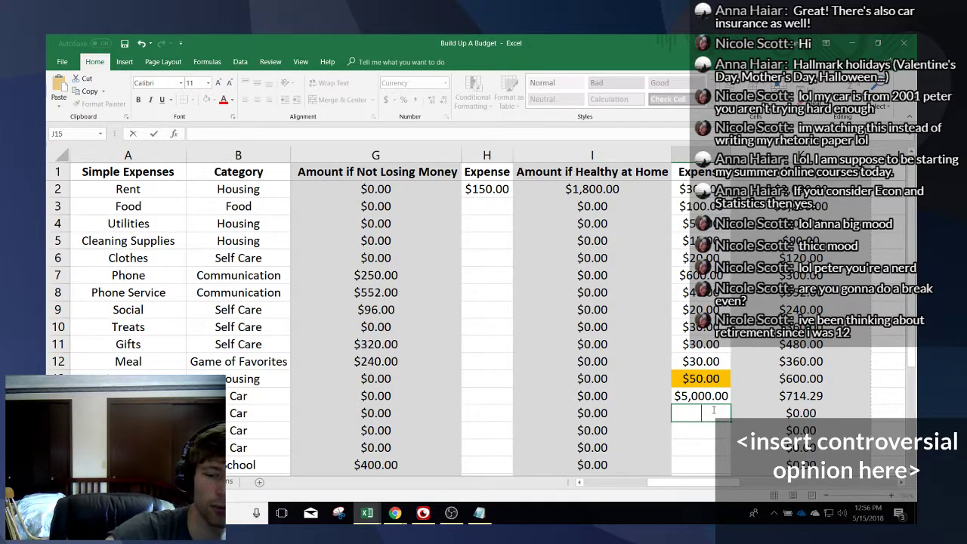
{"action": "type", "text": "200"}
{"action": "key", "text": "Return"}
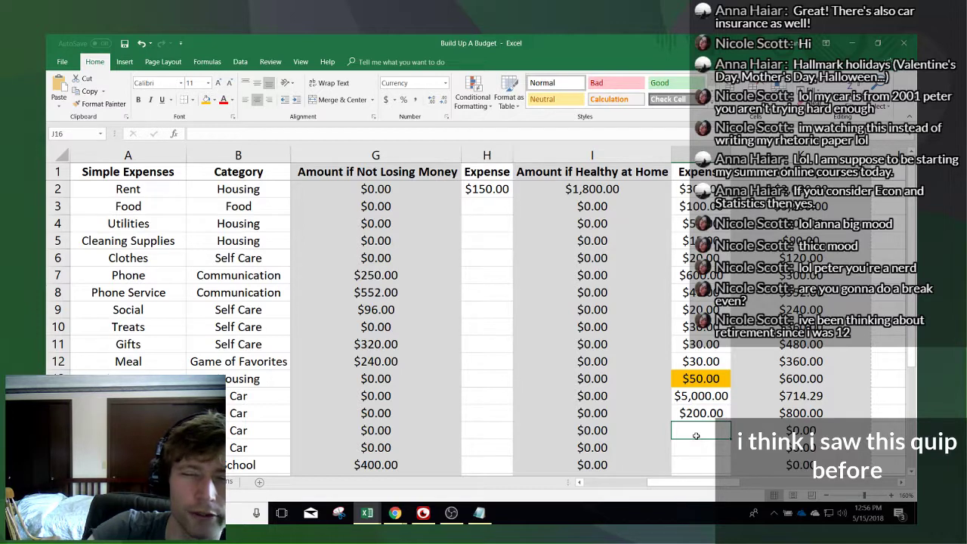
- Enter the In Apartment scenario's remaining Car category expenses, $700 in J16 and $30 in J17
{"action": "type", "text": "7"}
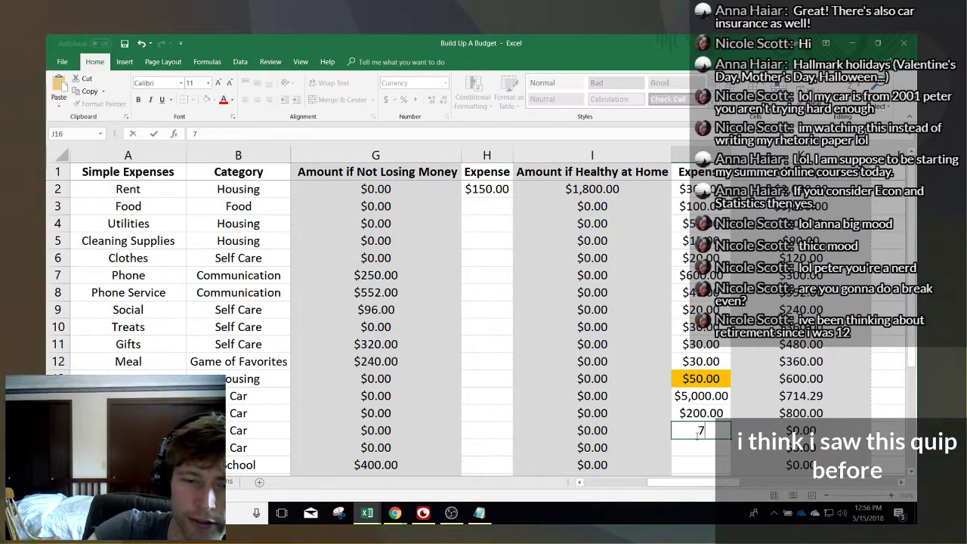
{"action": "key", "text": "BackSpace"}
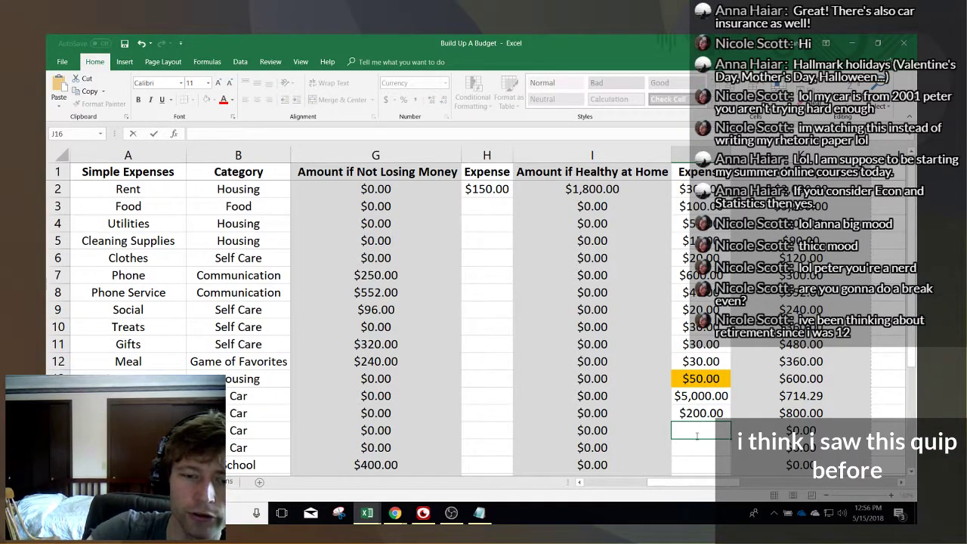
{"action": "type", "text": "700"}
{"action": "key", "text": "Return"}
{"action": "scroll", "coordinate": [709, 408], "scroll_direction": "down", "scroll_amount": 1}
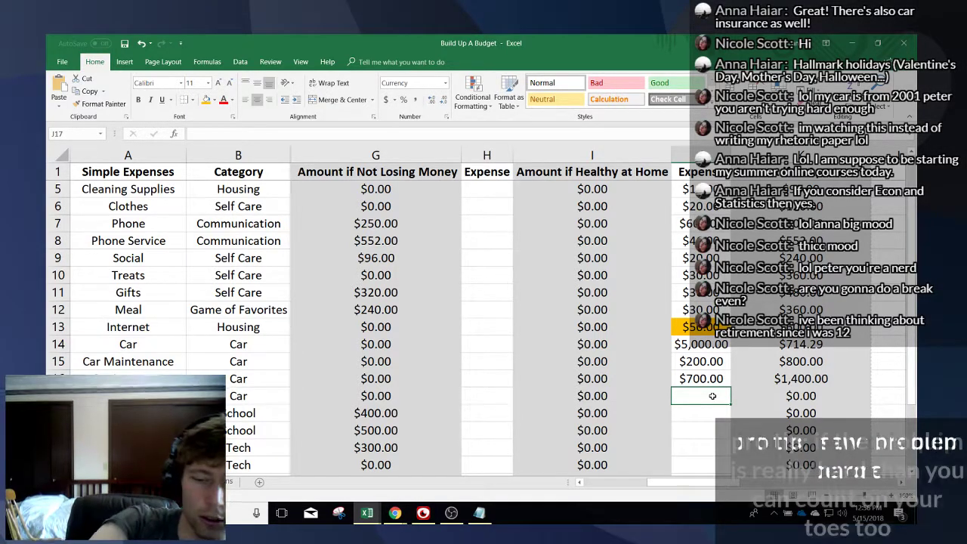
{"action": "type", "text": "30"}
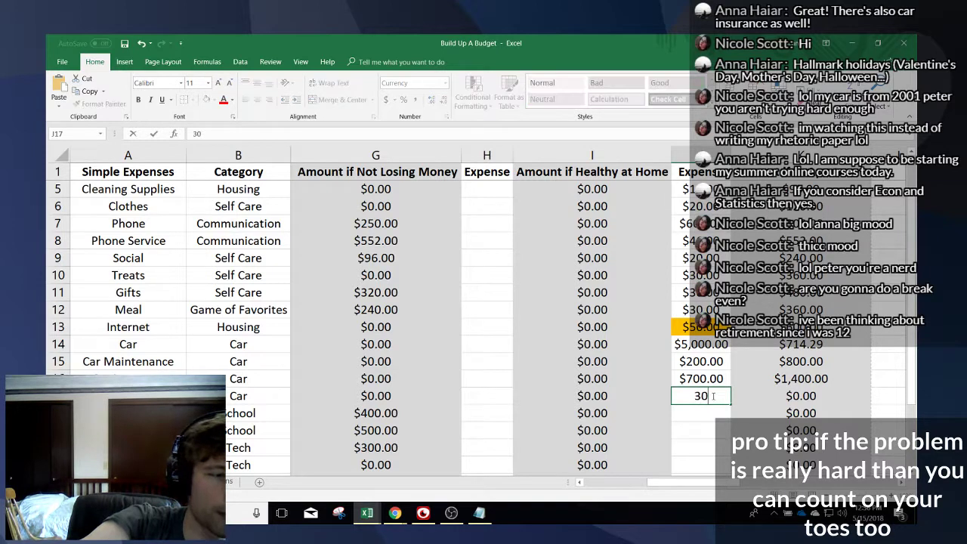
{"action": "key", "text": "Return"}
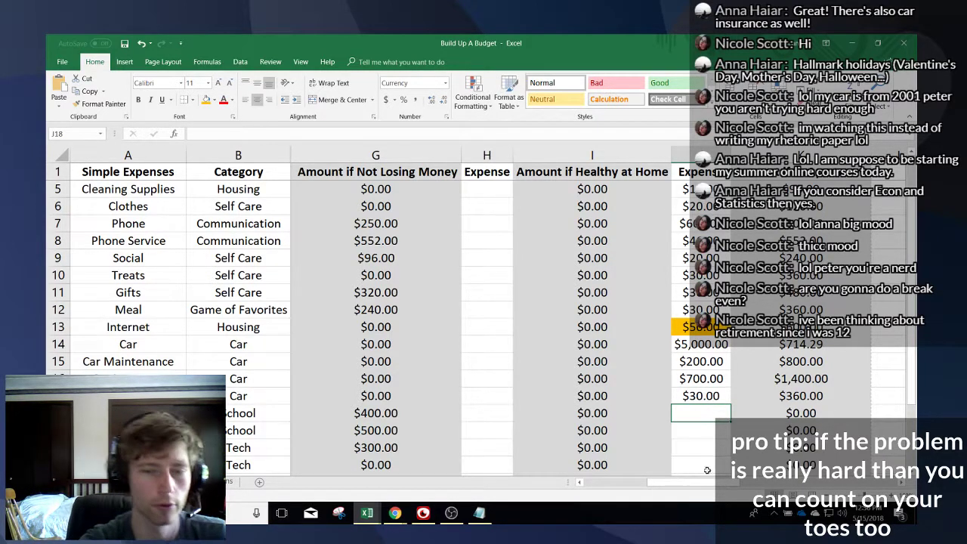
- Enter In Apartment expenses of $200 and $250 for the School rows in J18:J19 and $1,200 for the first Tech row in J20
{"action": "left_click_drag", "start_coordinate": [716, 482], "coordinate": [703, 481]}
{"action": "type", "text": "200"}
{"action": "key", "text": "Return"}
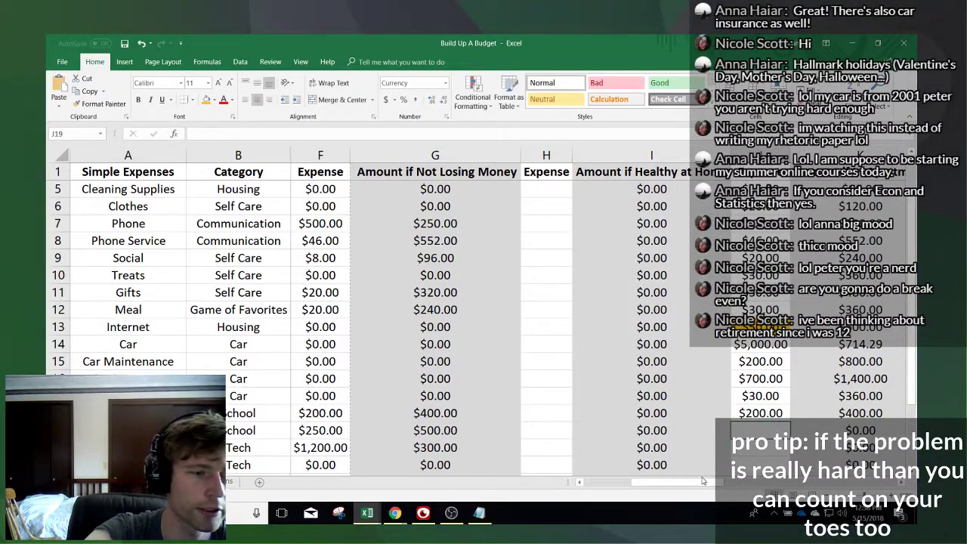
{"action": "type", "text": "250"}
{"action": "key", "text": "Return"}
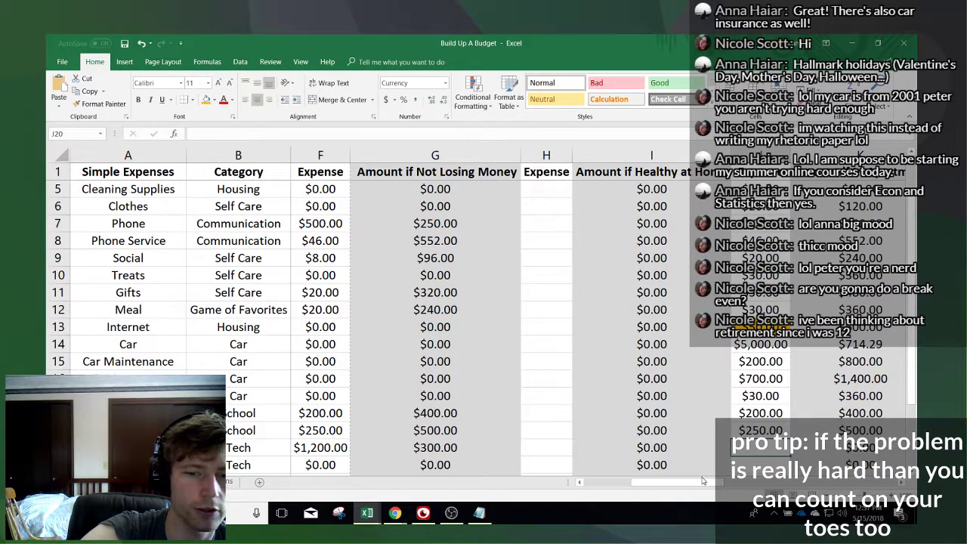
{"action": "type", "text": "1200"}
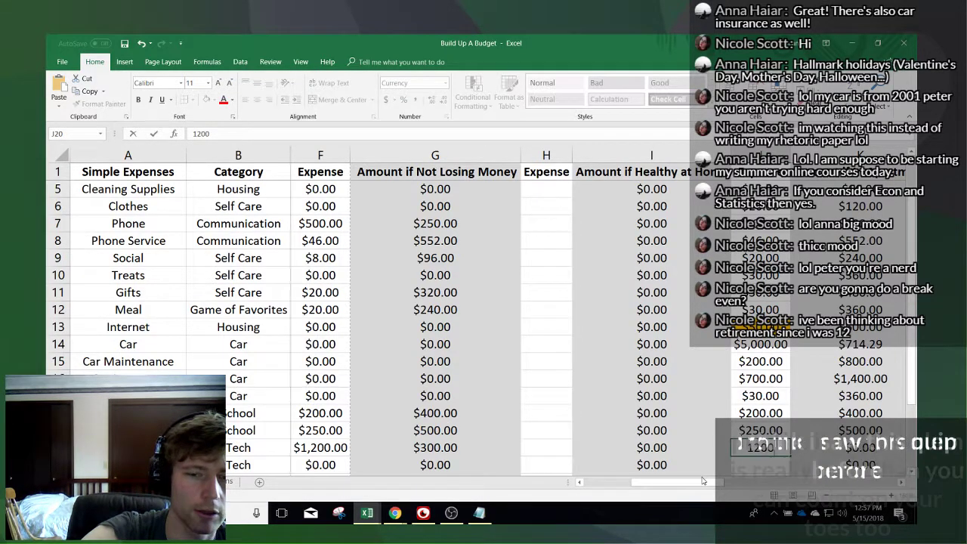
{"action": "key", "text": "Return"}
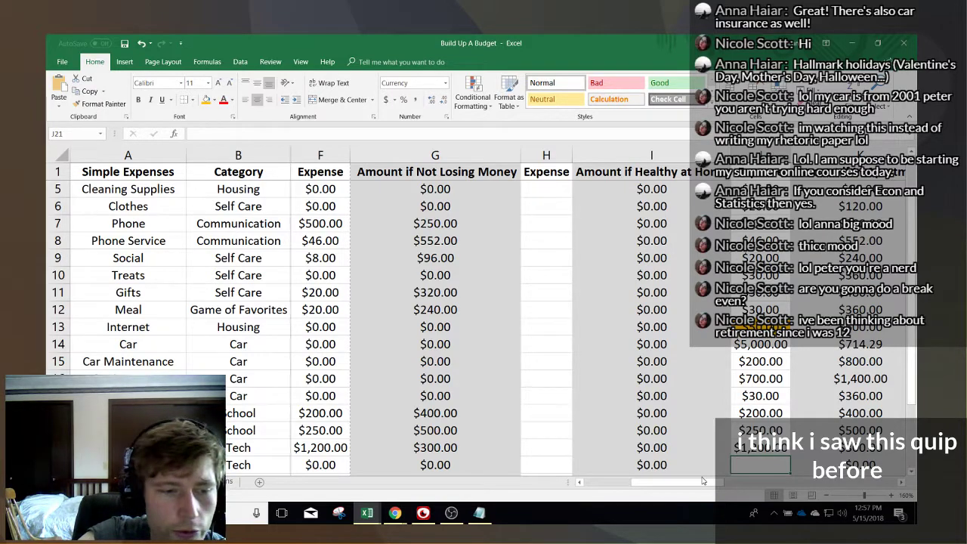
- Enter a $25 In Apartment expense for the Misc. Tech upgrades row in J21 and check the neighbouring row's multiplier
{"action": "key", "text": "Down"}
{"action": "key", "text": "Down"}
{"action": "key", "text": "Down"}
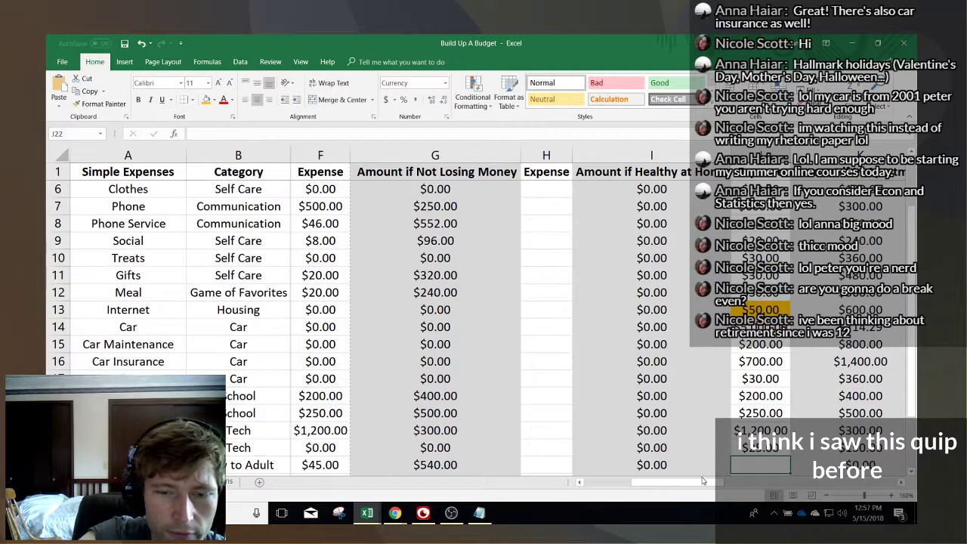
{"action": "key", "text": "Left"}
{"action": "key", "text": "Left"}
{"action": "key", "text": "Left"}
{"action": "key", "text": "Left"}
{"action": "key", "text": "Left"}
{"action": "key", "text": "Right"}
{"action": "key", "text": "Right"}
{"action": "key", "text": "Right"}
{"action": "key", "text": "Right"}
{"action": "key", "text": "Right"}
{"action": "key", "text": "Up"}
{"action": "key", "text": "Up"}
{"action": "key", "text": "Up"}
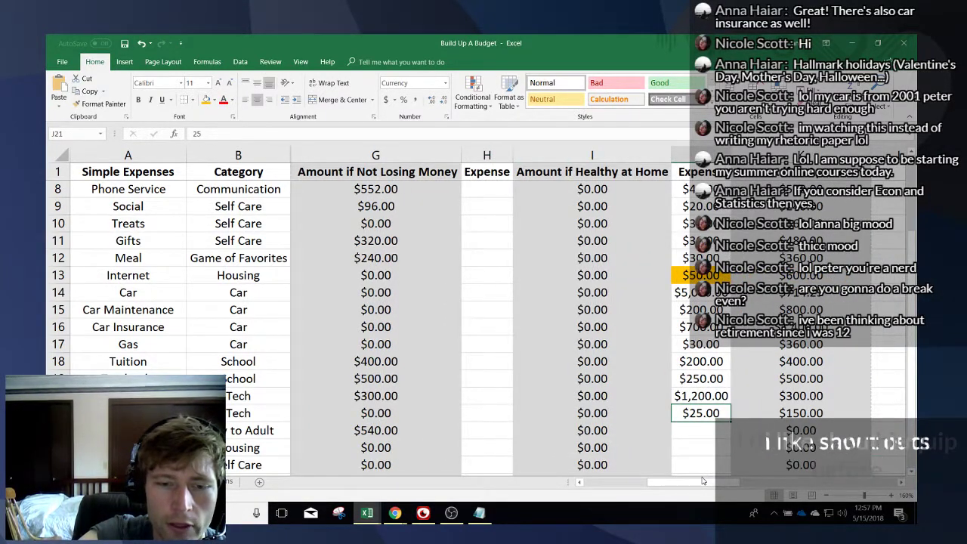
- Highlight the In Apartment expense cell J22 for Health Insurance with the gold fill color
{"action": "key", "text": "Down"}
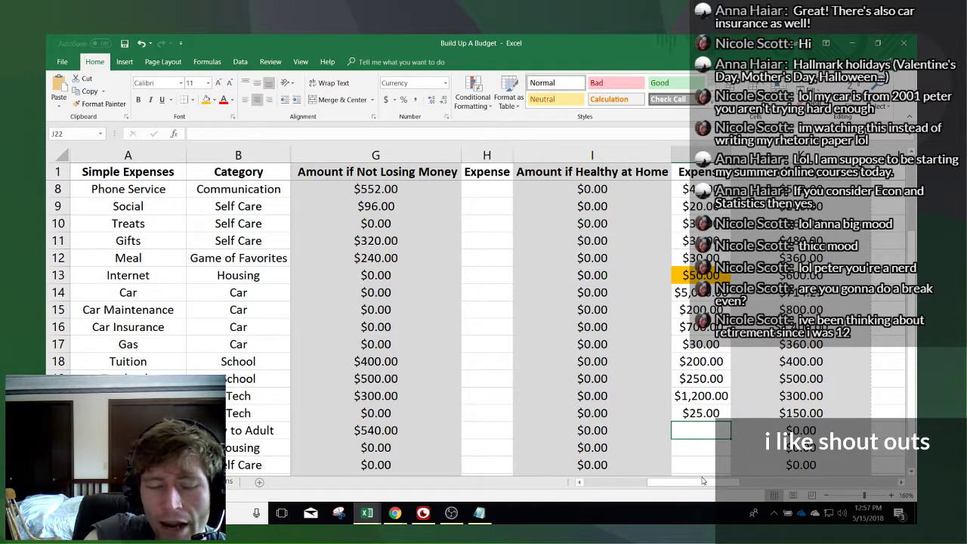
{"action": "left_click", "coordinate": [206, 100]}
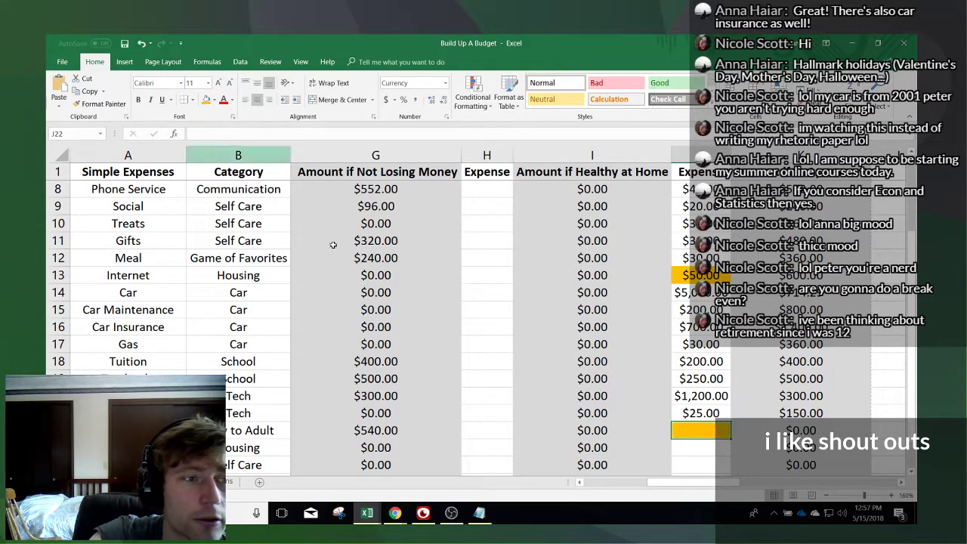
{"action": "left_click", "coordinate": [708, 447]}
{"action": "left_click", "coordinate": [706, 433]}
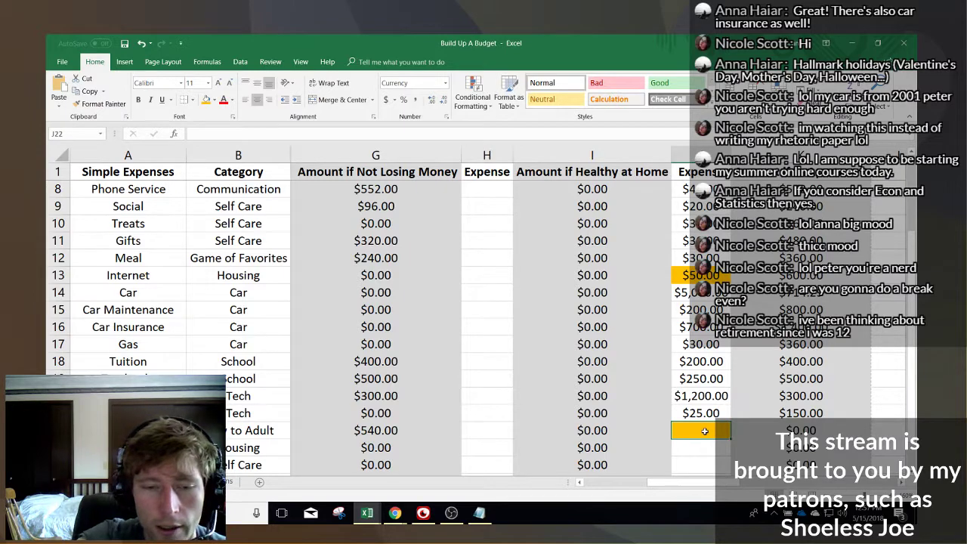
- Add Dentist and Eyecare as new expense items in A25:A26, below the last row of the Simple Expenses list
{"action": "key", "text": "Left"}
{"action": "key", "text": "Left"}
{"action": "key", "text": "Left"}
{"action": "key", "text": "Left"}
{"action": "key", "text": "Left"}
{"action": "key", "text": "Left"}
{"action": "key", "text": "Left"}
{"action": "key", "text": "Left"}
{"action": "key", "text": "Left"}
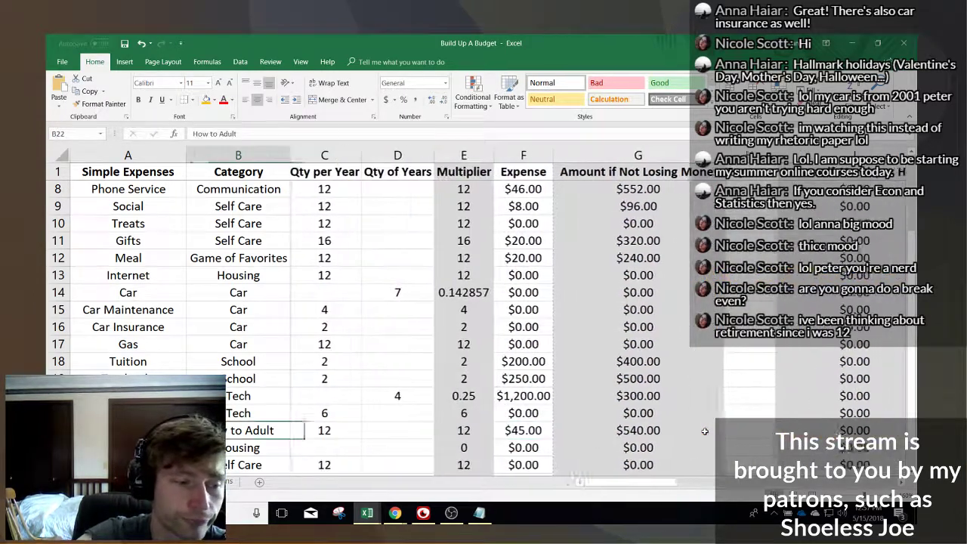
{"action": "key", "text": "Down"}
{"action": "key", "text": "Down"}
{"action": "key", "text": "Down"}
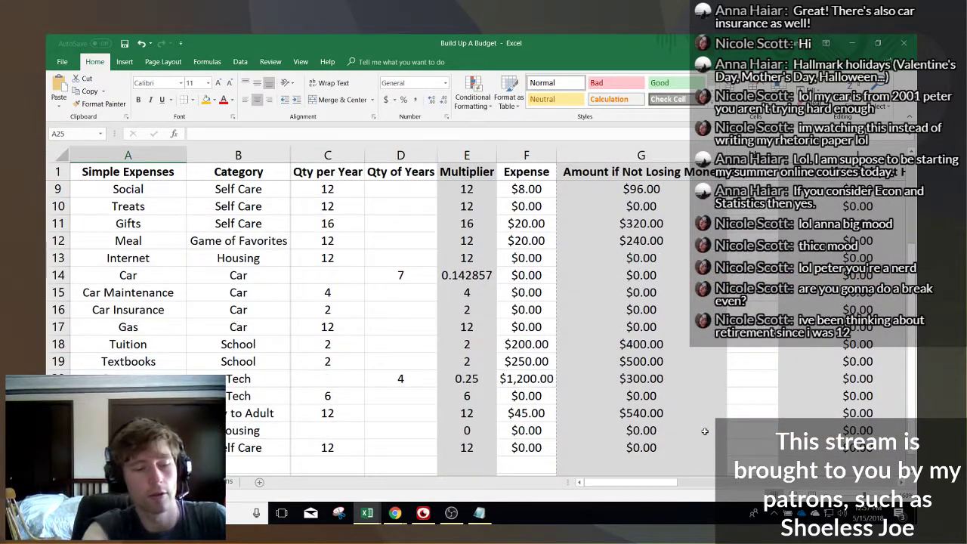
{"action": "type", "text": "Dentist"}
{"action": "key", "text": "Return"}
{"action": "type", "text": "Eyecare"}
{"action": "key", "text": "Return"}
- Enter an In Apartment Health Insurance expense of $80 in J22, and replace it with $100
{"action": "key", "text": "Right"}
{"action": "key", "text": "Right"}
{"action": "key", "text": "Up"}
{"action": "key", "text": "Up"}
{"action": "key", "text": "Up"}
{"action": "key", "text": "Right"}
{"action": "key", "text": "Right"}
{"action": "key", "text": "Right"}
{"action": "key", "text": "Right"}
{"action": "key", "text": "Right"}
{"action": "key", "text": "Right"}
{"action": "key", "text": "Right"}
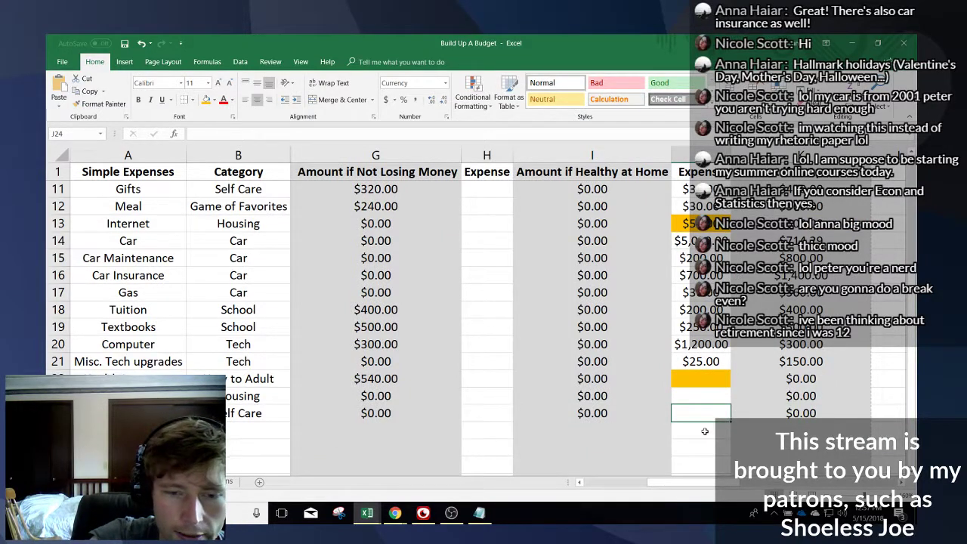
{"action": "key", "text": "Up"}
{"action": "key", "text": "Up"}
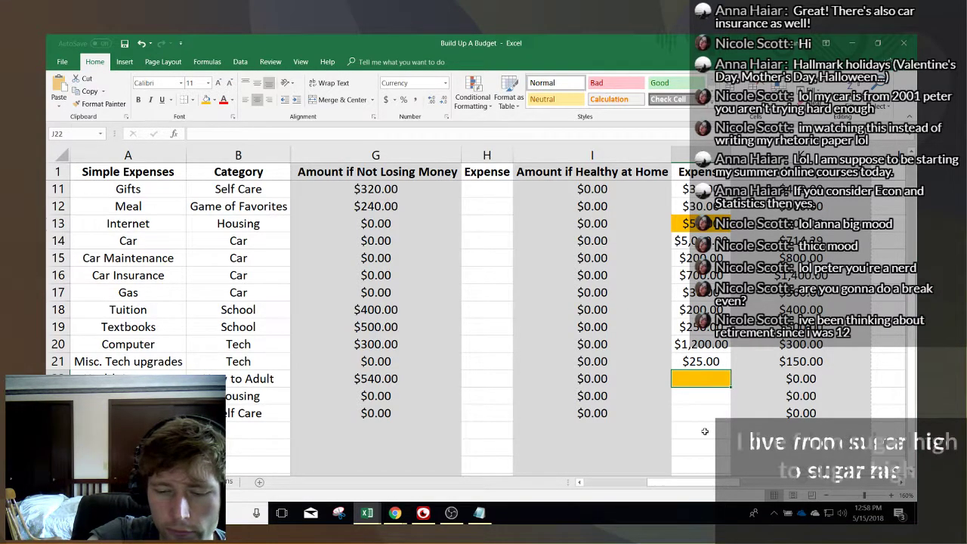
{"action": "type", "text": "80"}
{"action": "key", "text": "Return"}
{"action": "key", "text": "Up"}
{"action": "type", "text": "100"}
{"action": "key", "text": "Return"}
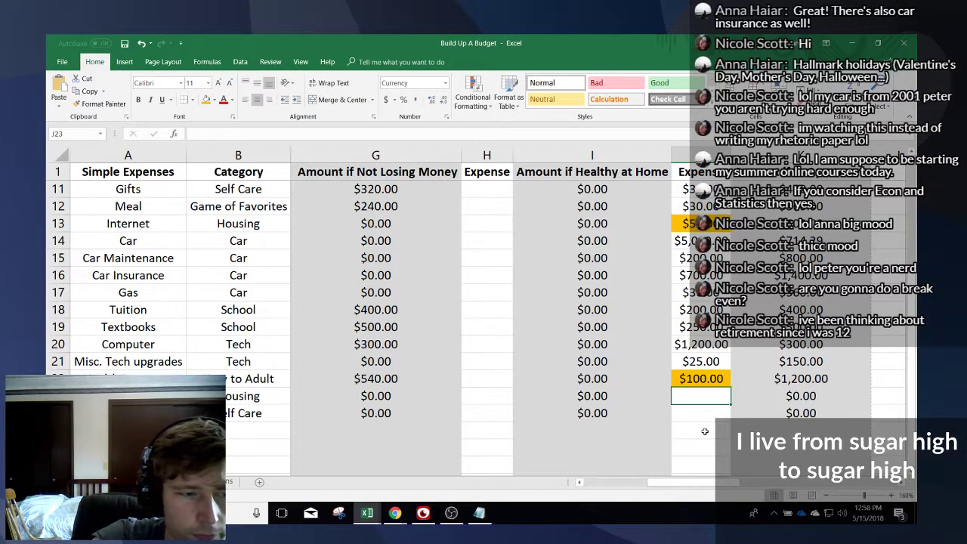
- Set the Furniture row's quantity of years to 5 in D23
{"action": "key", "text": "Left"}
{"action": "key", "text": "Left"}
{"action": "key", "text": "Left"}
{"action": "key", "text": "Left"}
{"action": "key", "text": "Left"}
{"action": "key", "text": "Left"}
{"action": "key", "text": "Left"}
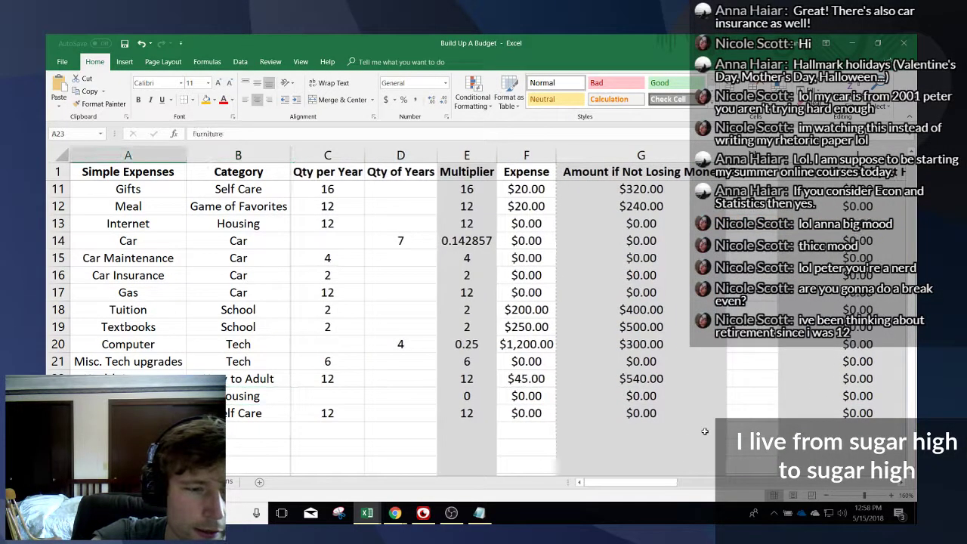
{"action": "key", "text": "Right"}
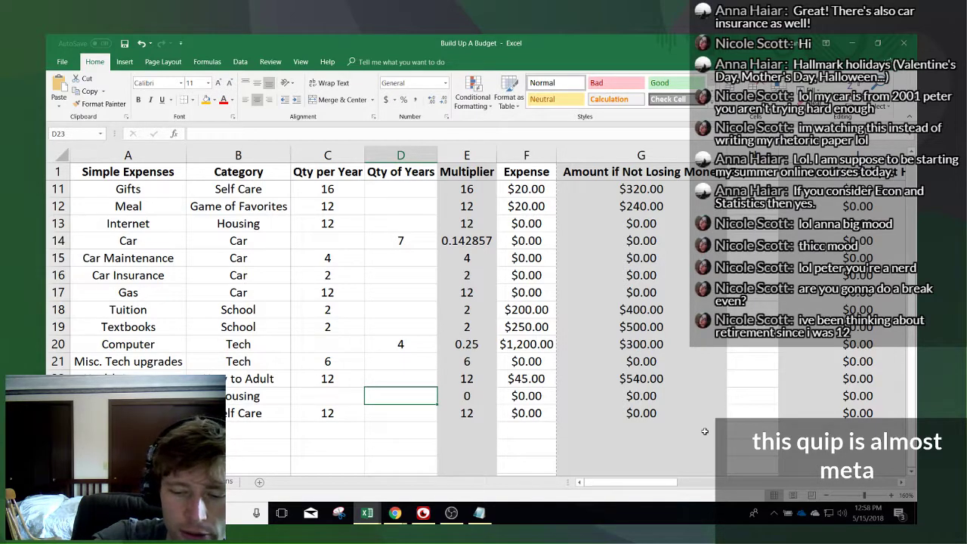
{"action": "type", "text": "5"}
{"action": "key", "text": "Right"}
{"action": "key", "text": "Right"}
{"action": "key", "text": "Right"}
{"action": "key", "text": "Right"}
{"action": "key", "text": "Left"}
{"action": "key", "text": "Left"}
{"action": "key", "text": "Left"}
{"action": "key", "text": "Left"}
- Enter a $100 Furniture expense for the In Apartment scenario in J23
{"action": "key", "text": "Right"}
{"action": "key", "text": "Right"}
{"action": "key", "text": "Right"}
{"action": "key", "text": "Right"}
{"action": "key", "text": "Right"}
{"action": "key", "text": "Right"}
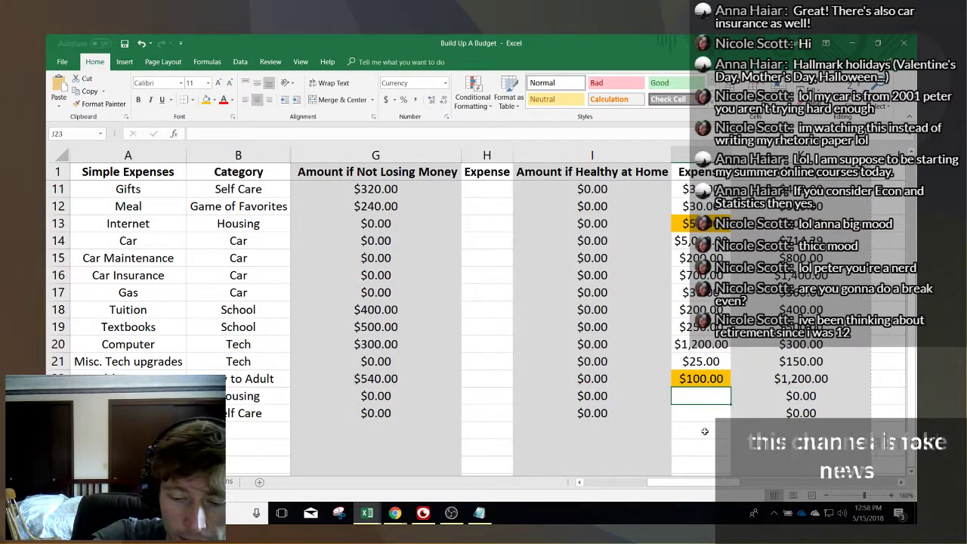
{"action": "type", "text": "100"}
{"action": "key", "text": "Return"}
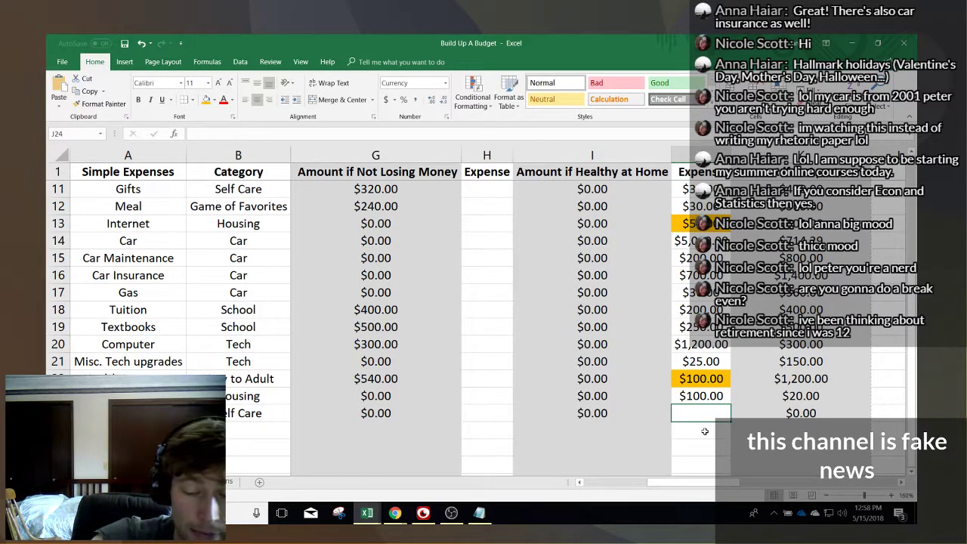
- Check the Furniture row's values across the scenarios against its In Apartment yearly amount
{"action": "key", "text": "Up"}
{"action": "key", "text": "Left"}
{"action": "key", "text": "Left"}
{"action": "key", "text": "Left"}
{"action": "key", "text": "Left"}
{"action": "key", "text": "Left"}
{"action": "key", "text": "Left"}
{"action": "key", "text": "Right"}
{"action": "key", "text": "Right"}
{"action": "key", "text": "Right"}
{"action": "key", "text": "Right"}
{"action": "key", "text": "Right"}
{"action": "key", "text": "Right"}
{"action": "key", "text": "Right"}
{"action": "key", "text": "Left"}
{"action": "key", "text": "Down"}
{"action": "key", "text": "Left"}
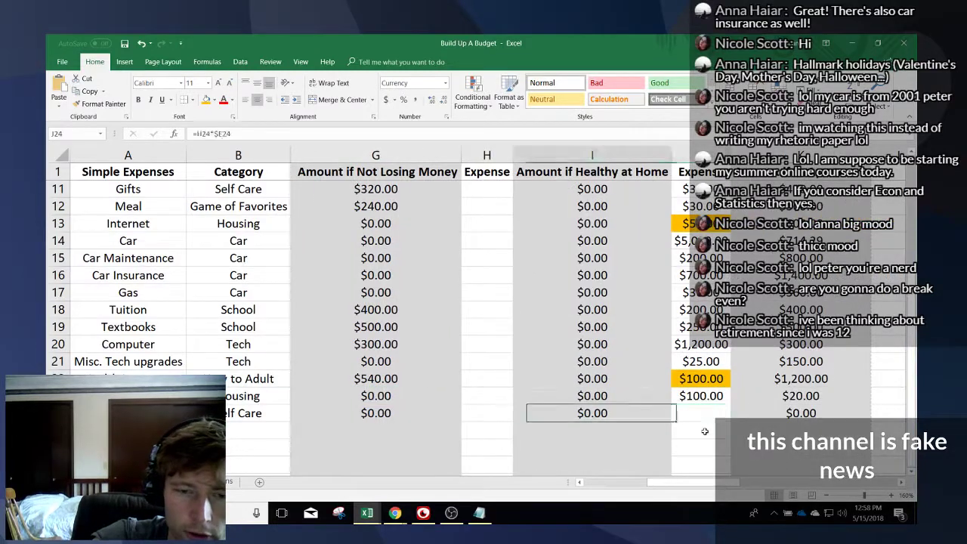
{"action": "key", "text": "Right"}
{"action": "key", "text": "Up"}
{"action": "key", "text": "Down"}
{"action": "key", "text": "Up"}
{"action": "key", "text": "Down"}
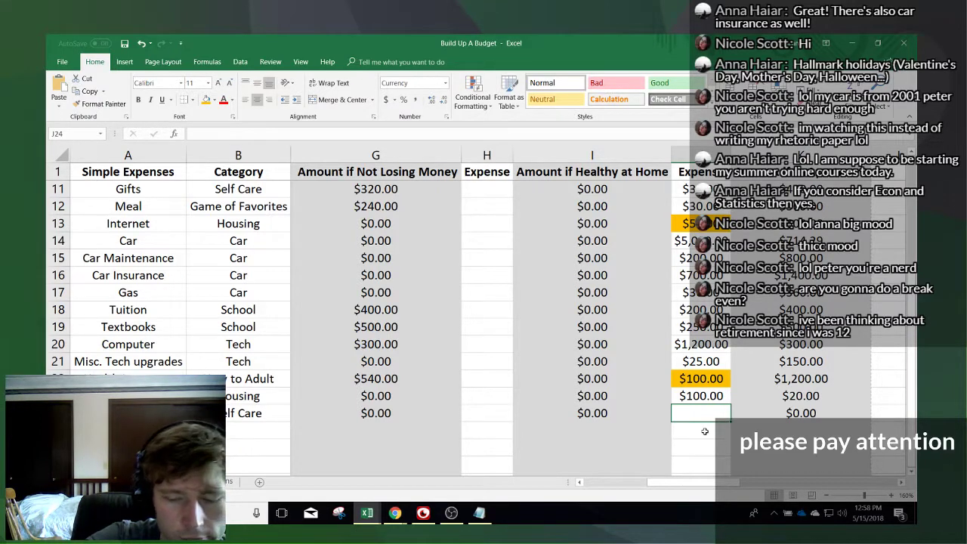
- Review the expense list and enter a $15 Dating expense for the In Apartment scenario in J24
{"action": "scroll", "coordinate": [259, 323], "scroll_direction": "up", "scroll_amount": 3}
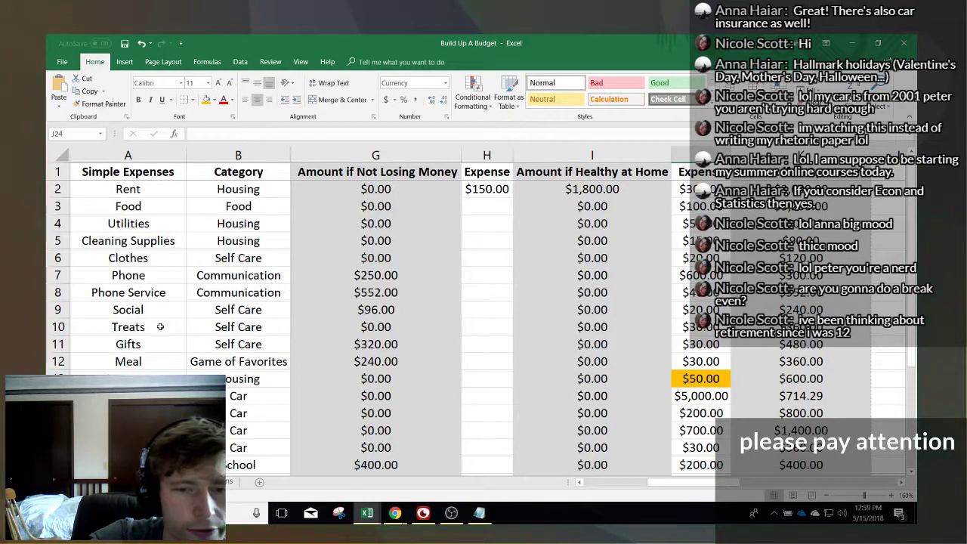
{"action": "scroll", "coordinate": [644, 336], "scroll_direction": "down", "scroll_amount": 3}
{"action": "scroll", "coordinate": [606, 412], "scroll_direction": "up", "scroll_amount": 3}
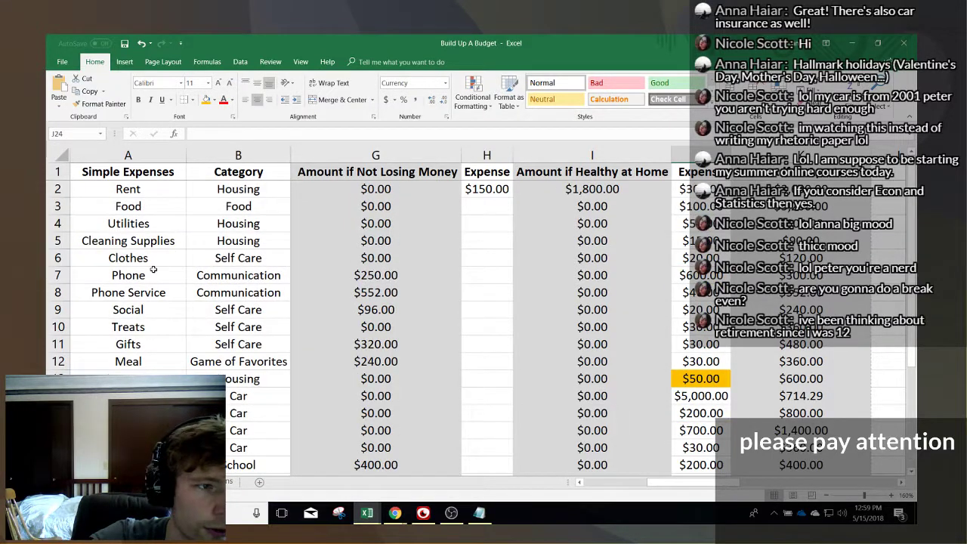
{"action": "scroll", "coordinate": [159, 312], "scroll_direction": "down", "scroll_amount": 4}
{"action": "scroll", "coordinate": [162, 312], "scroll_direction": "up", "scroll_amount": 1}
{"action": "type", "text": "1"}
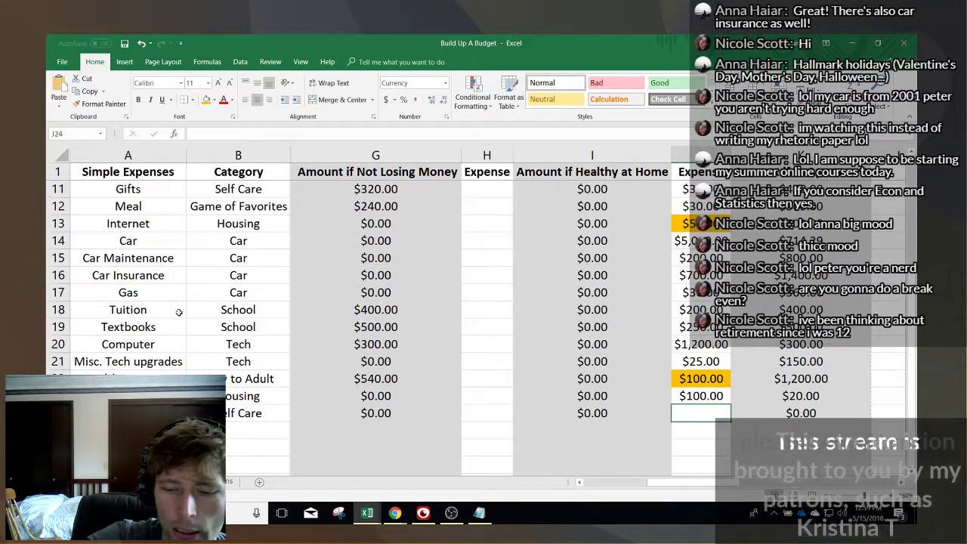
{"action": "key", "text": "Return"}
- Review the full expense list and the In Apartment amounts, including the Dating expense and the Self Care items
{"action": "scroll", "coordinate": [336, 365], "scroll_direction": "up", "scroll_amount": 3}
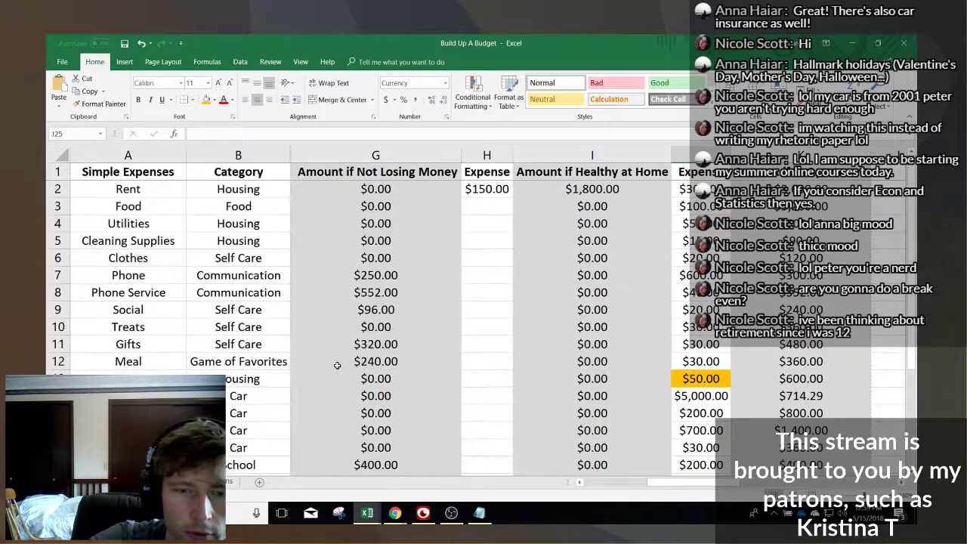
{"action": "scroll", "coordinate": [400, 389], "scroll_direction": "down", "scroll_amount": 7}
{"action": "scroll", "coordinate": [471, 411], "scroll_direction": "up", "scroll_amount": 7}
{"action": "scroll", "coordinate": [507, 424], "scroll_direction": "down", "scroll_amount": 8}
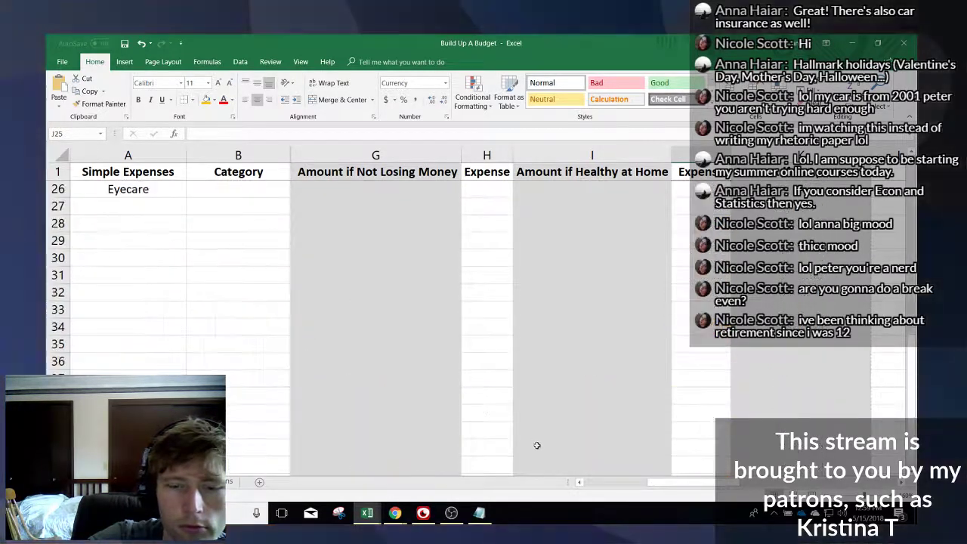
{"action": "scroll", "coordinate": [572, 445], "scroll_direction": "up", "scroll_amount": 7}
{"action": "scroll", "coordinate": [627, 453], "scroll_direction": "right", "scroll_amount": 1}
{"action": "scroll", "coordinate": [650, 457], "scroll_direction": "left", "scroll_amount": 1}
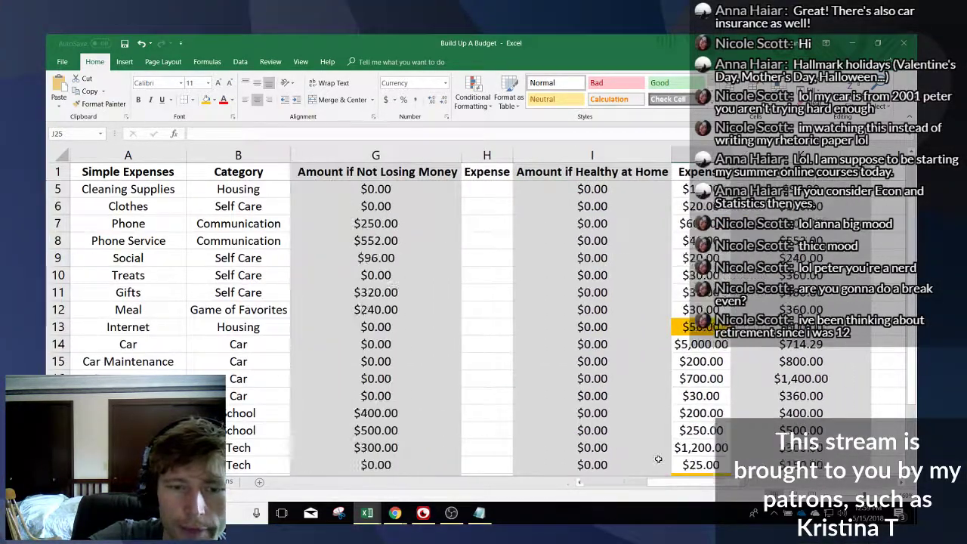
{"action": "scroll", "coordinate": [669, 431], "scroll_direction": "down", "scroll_amount": 3}
{"action": "left_click", "coordinate": [689, 360]}
{"action": "scroll", "coordinate": [689, 360], "scroll_direction": "up", "scroll_amount": 4}
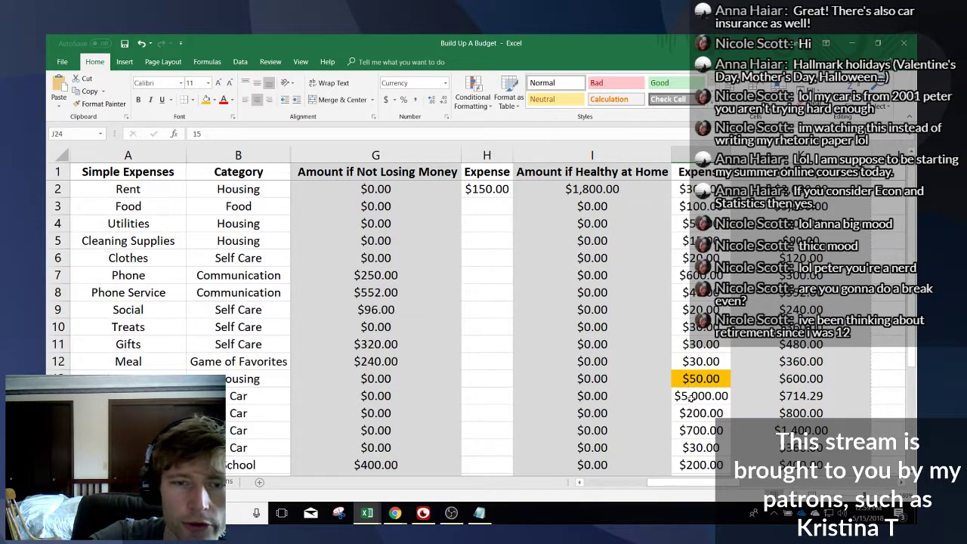
{"action": "scroll", "coordinate": [724, 430], "scroll_direction": "down", "scroll_amount": 2}
{"action": "scroll", "coordinate": [707, 325], "scroll_direction": "up", "scroll_amount": 2}
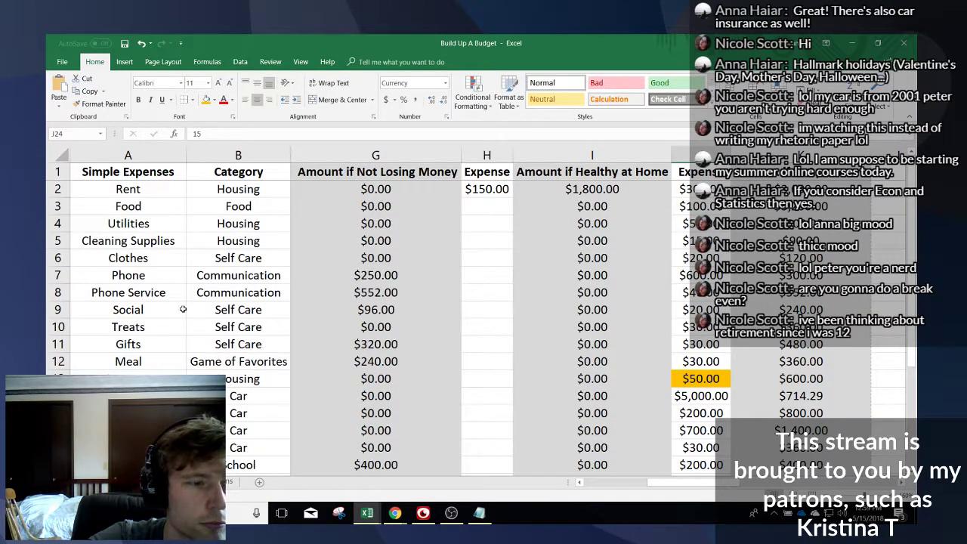
{"action": "left_click", "coordinate": [219, 342]}
{"action": "left_click", "coordinate": [174, 310]}
{"action": "left_click", "coordinate": [159, 326]}
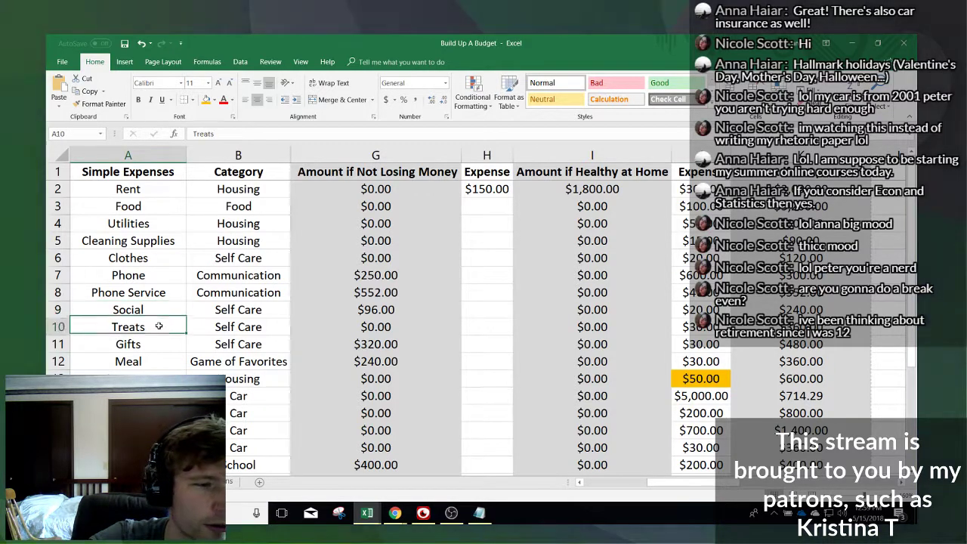
- Examine the In Apartment scenario's yearly and monthly income in V4:V5 of the summary table
{"action": "left_click_drag", "start_coordinate": [742, 488], "coordinate": [861, 463]}
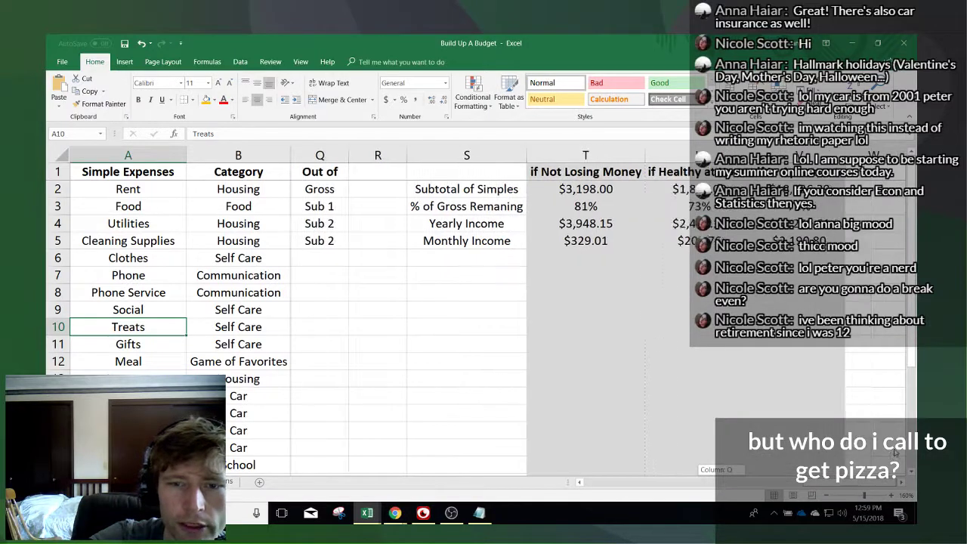
{"action": "left_click", "coordinate": [789, 240]}
{"action": "left_click_drag", "start_coordinate": [793, 488], "coordinate": [806, 488]}
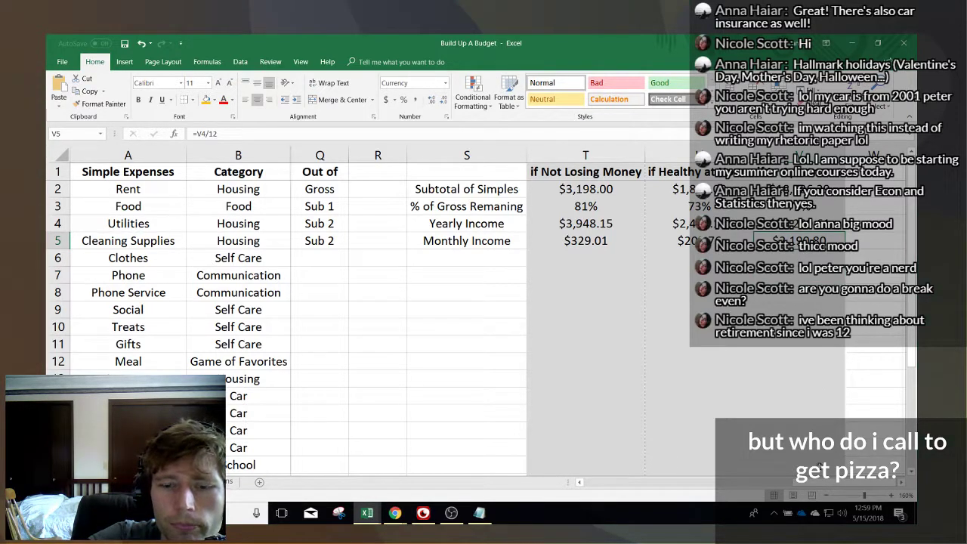
{"action": "mouse_move", "coordinate": [822, 484]}
{"action": "left_mouse_down"}
{"action": "mouse_move", "coordinate": [791, 484]}
{"action": "mouse_move", "coordinate": [821, 484]}
{"action": "left_mouse_up"}
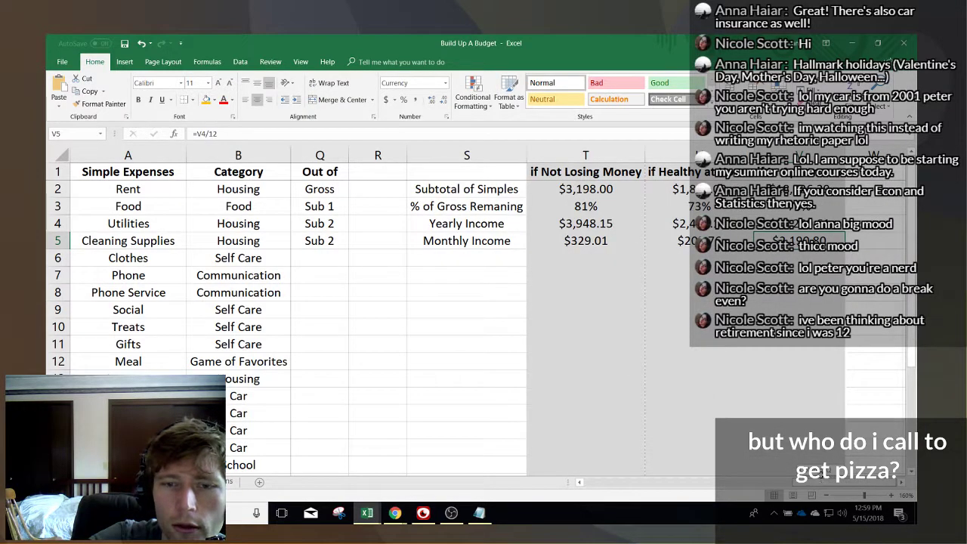
{"action": "key", "text": "Down"}
{"action": "key", "text": "Down"}
{"action": "key", "text": "Down"}
{"action": "key", "text": "Down"}
{"action": "key", "text": "Down"}
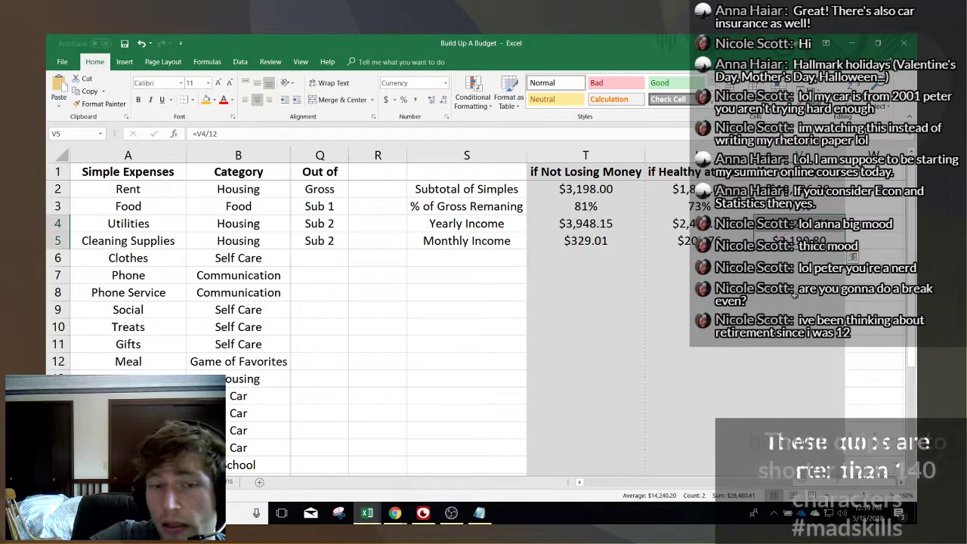
- Look at the Dentist row's yearly quantity cell C25 and recheck the In Apartment monthly income in V5
{"action": "scroll", "coordinate": [373, 433], "scroll_direction": "left", "scroll_amount": 5}
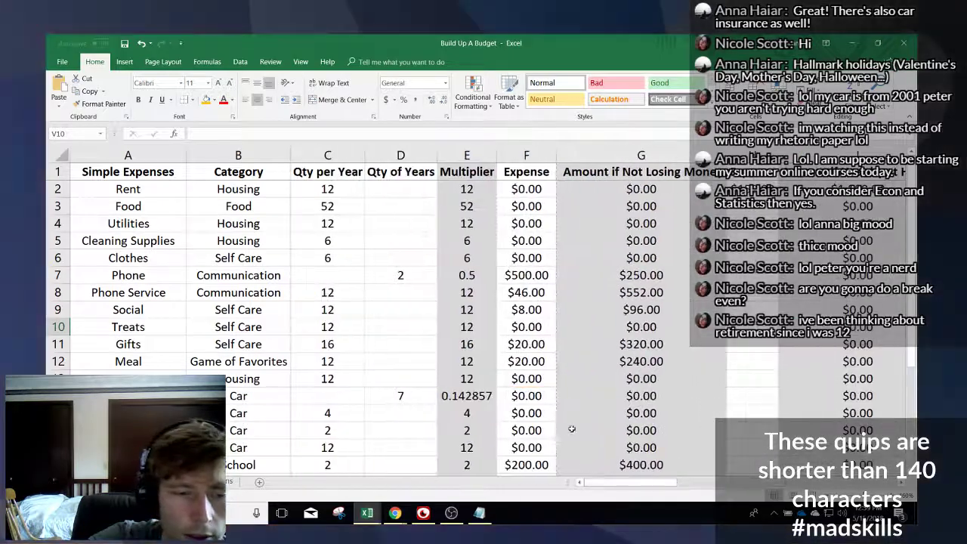
{"action": "scroll", "coordinate": [373, 434], "scroll_direction": "down", "scroll_amount": 4}
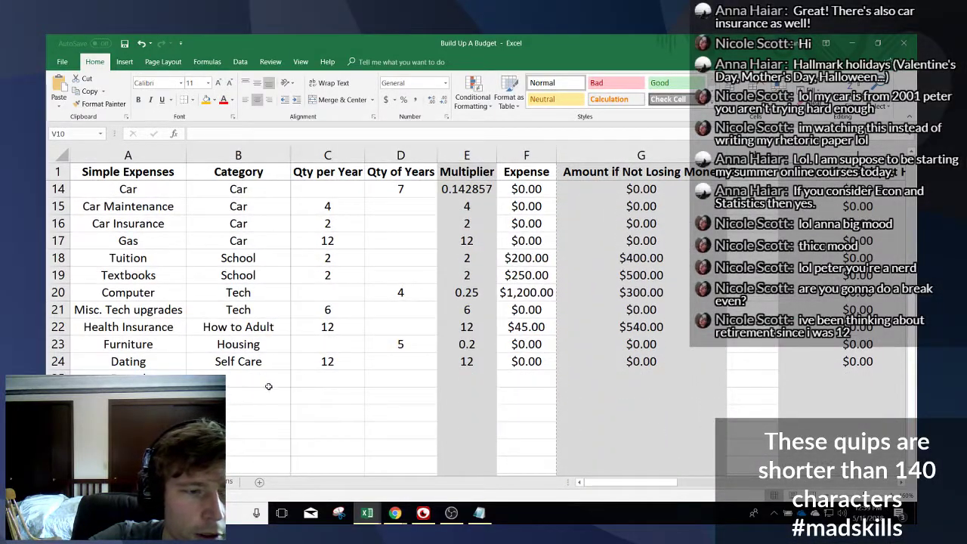
{"action": "left_click", "coordinate": [330, 377]}
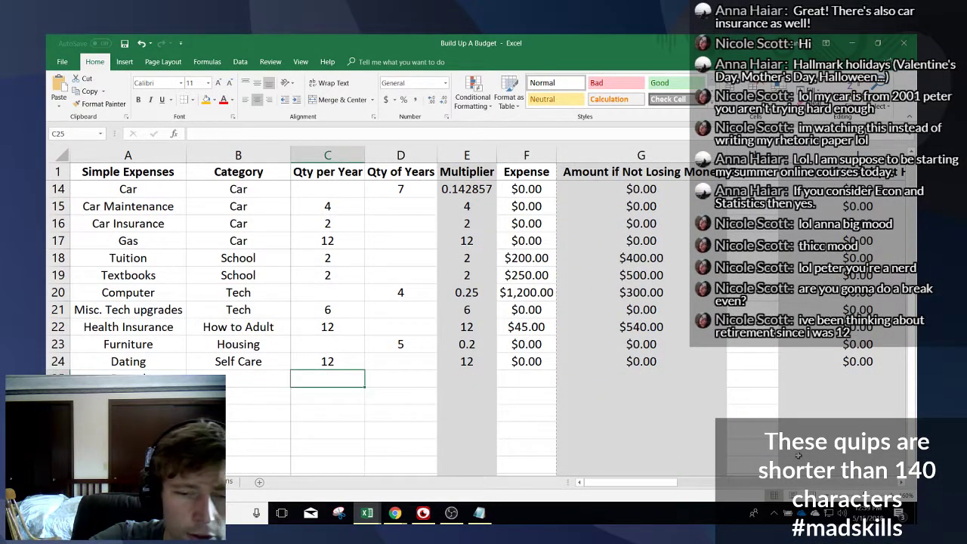
{"action": "left_click_drag", "start_coordinate": [602, 488], "coordinate": [825, 477]}
{"action": "scroll", "coordinate": [780, 482], "scroll_direction": "up", "scroll_amount": 5}
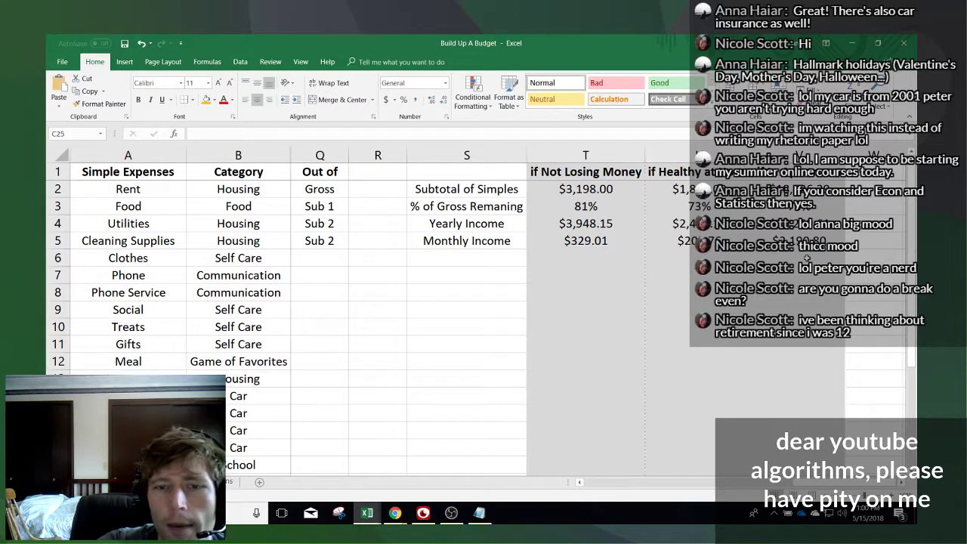
{"action": "left_click", "coordinate": [795, 241]}
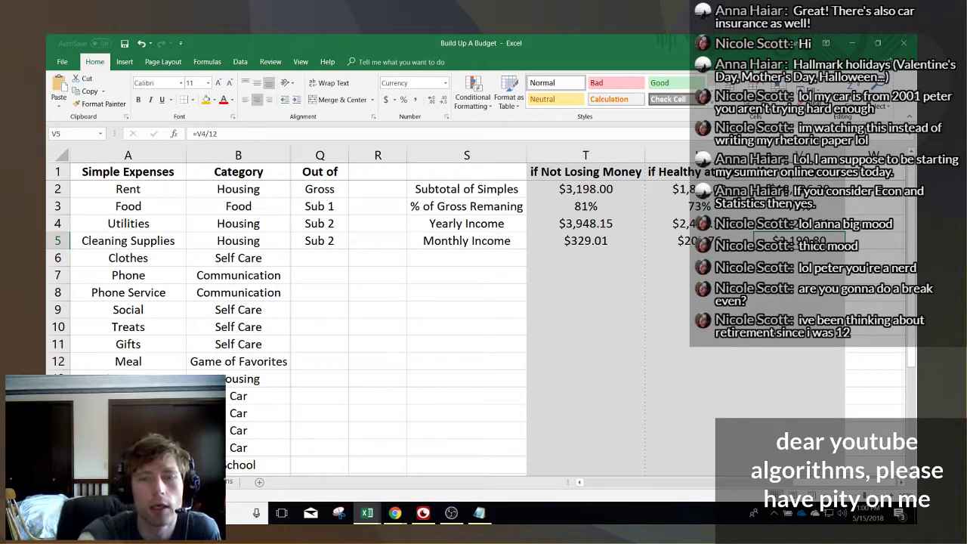
{"action": "left_click", "coordinate": [810, 253]}
{"action": "key", "text": "Up"}
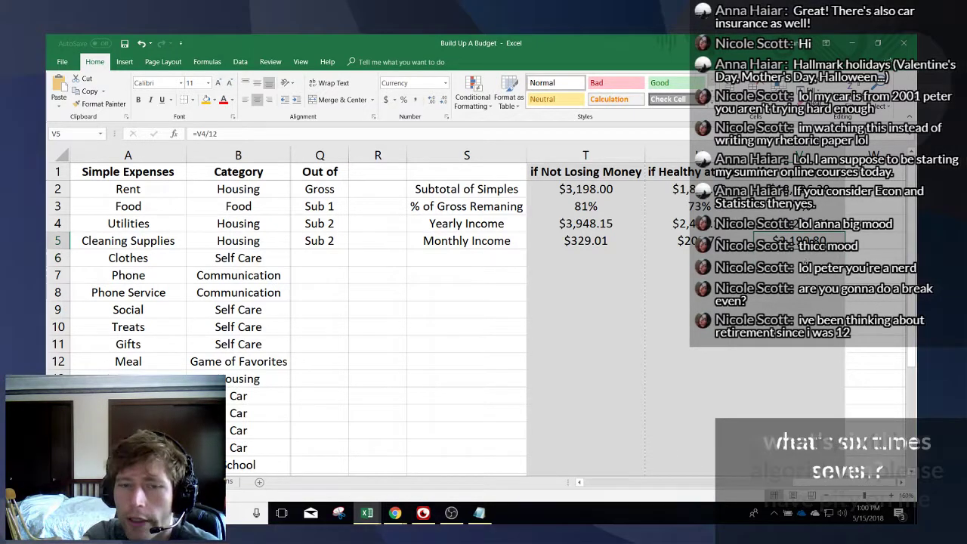
- Review the Simple Expenses list from its first row down to the empty rows, including its categories, quantities and multipliers
{"action": "scroll", "coordinate": [786, 249], "scroll_direction": "left", "scroll_amount": 5}
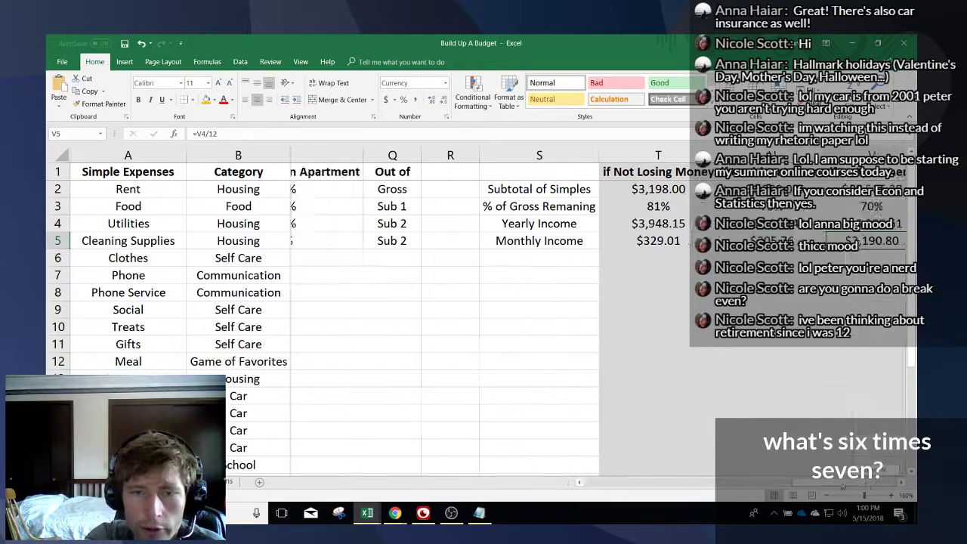
{"action": "scroll", "coordinate": [748, 241], "scroll_direction": "left", "scroll_amount": 5}
{"action": "scroll", "coordinate": [582, 345], "scroll_direction": "down", "scroll_amount": 6}
{"action": "scroll", "coordinate": [583, 346], "scroll_direction": "up", "scroll_amount": 5}
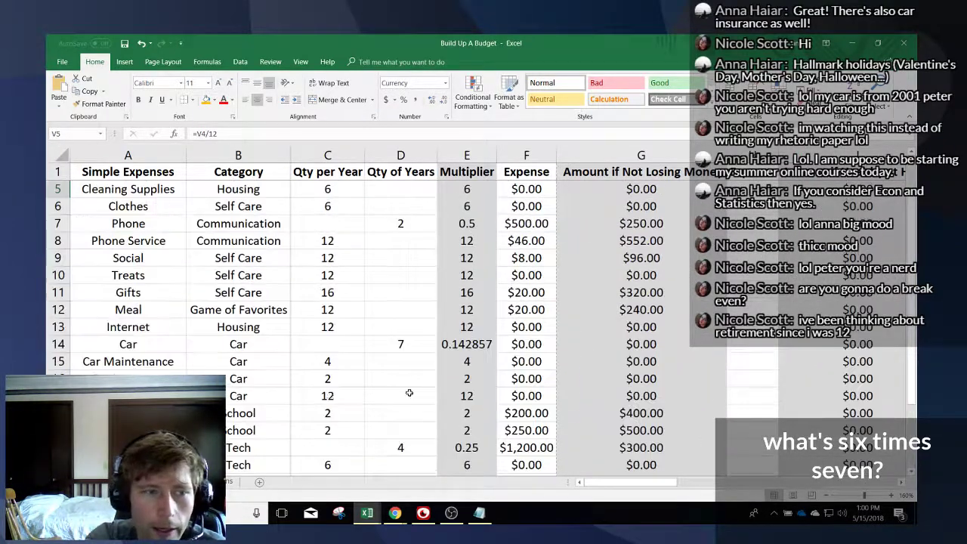
{"action": "scroll", "coordinate": [583, 345], "scroll_direction": "down", "scroll_amount": 3}
{"action": "scroll", "coordinate": [136, 316], "scroll_direction": "down", "scroll_amount": 6}
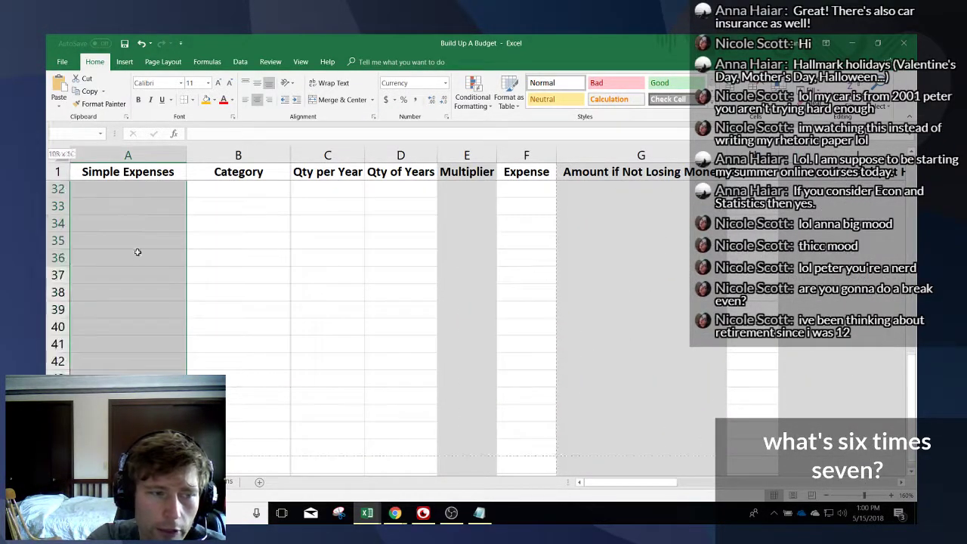
{"action": "left_click", "coordinate": [204, 299]}
{"action": "scroll", "coordinate": [204, 299], "scroll_direction": "up", "scroll_amount": 12}
{"action": "left_click_drag", "start_coordinate": [637, 480], "coordinate": [605, 482]}
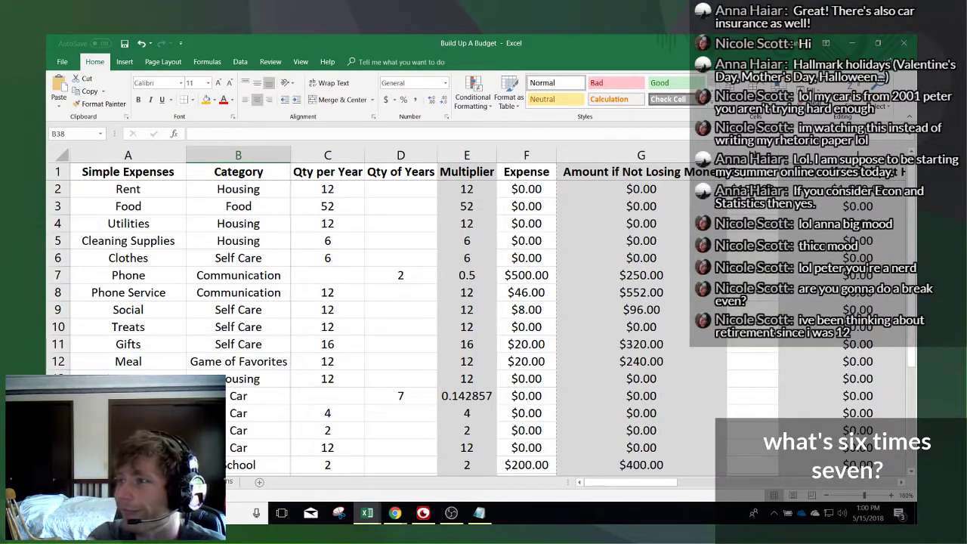
{"action": "left_click", "coordinate": [395, 513]}
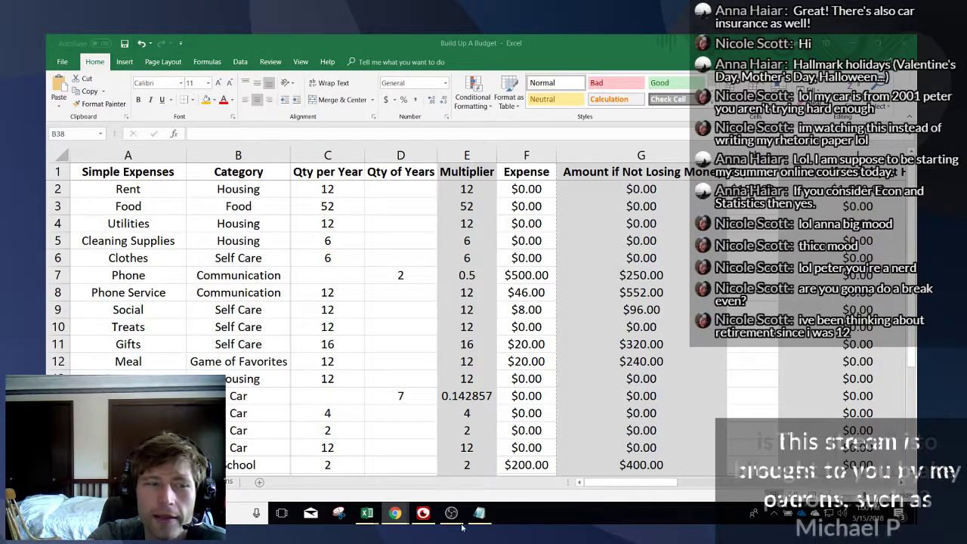
{"action": "left_click", "coordinate": [484, 474]}
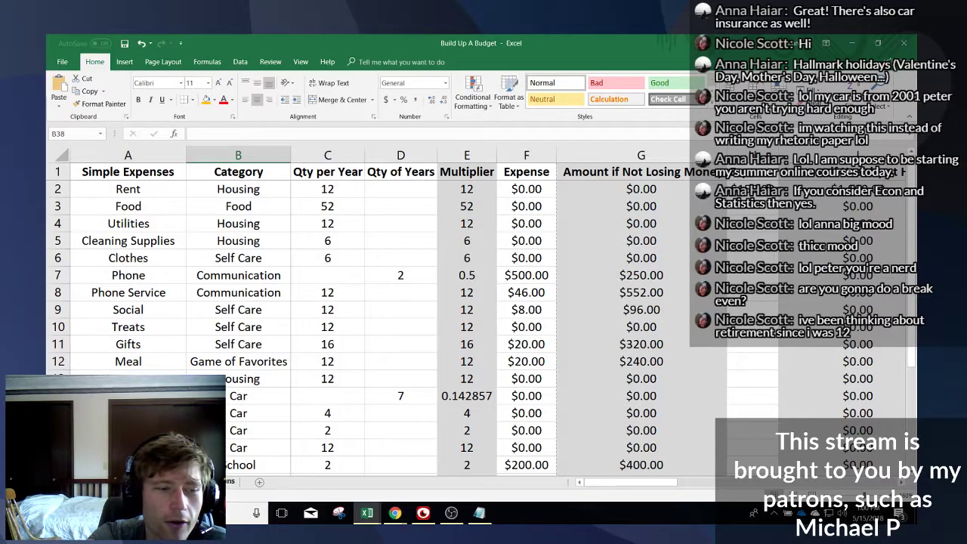
- Examine the Gross, Sub 1 and Sub 2 percentages per scenario on the adjacent sheet, clear the copy outline there, and return to the expense list
{"action": "key", "text": "ctrl+Page_Down"}
{"action": "key", "text": "ctrl+Page_Up"}
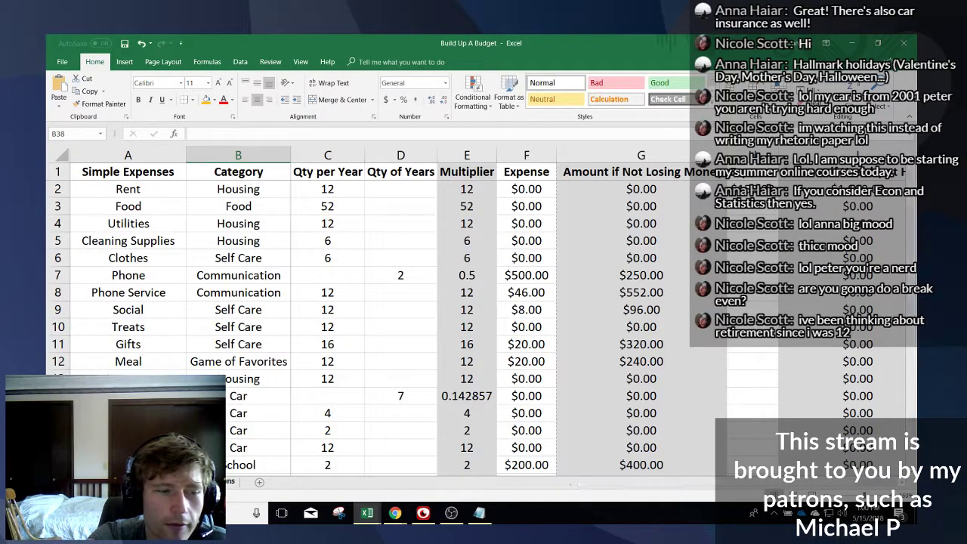
{"action": "key", "text": "ctrl+Page_Down"}
{"action": "key", "text": "ctrl+Page_Up"}
{"action": "key", "text": "ctrl+Page_Down"}
{"action": "key", "text": "ctrl+Page_Up"}
{"action": "key", "text": "ctrl+Page_Down"}
{"action": "left_click", "coordinate": [569, 424]}
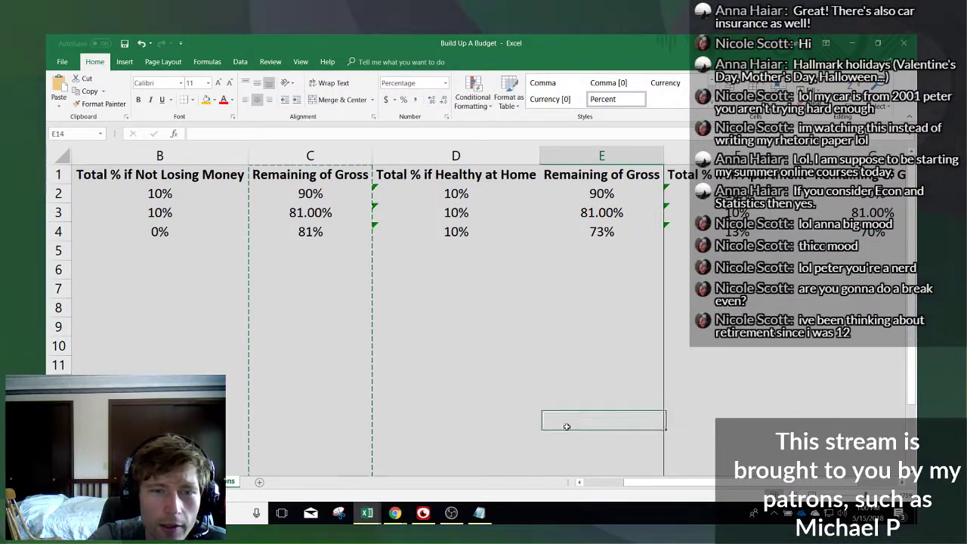
{"action": "key", "text": "Escape"}
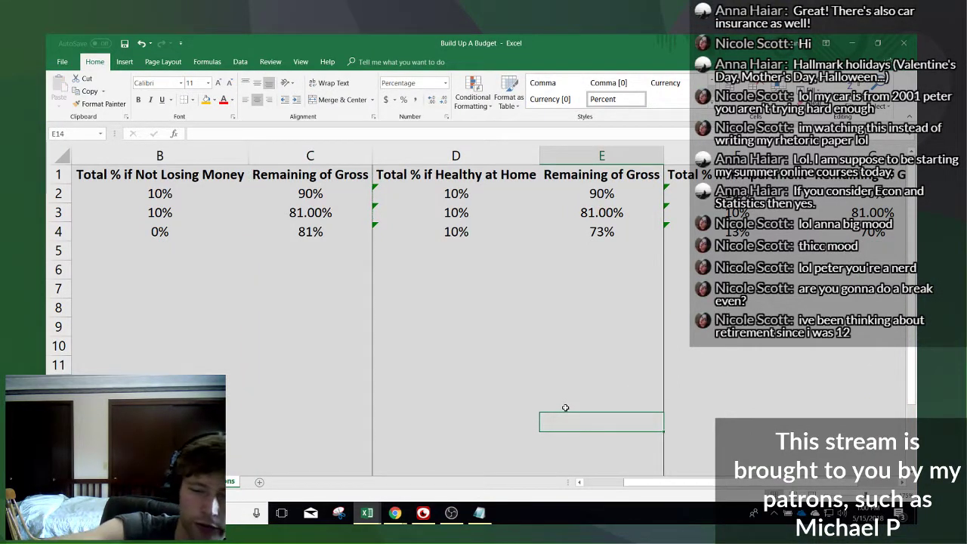
{"action": "key", "text": "Home"}
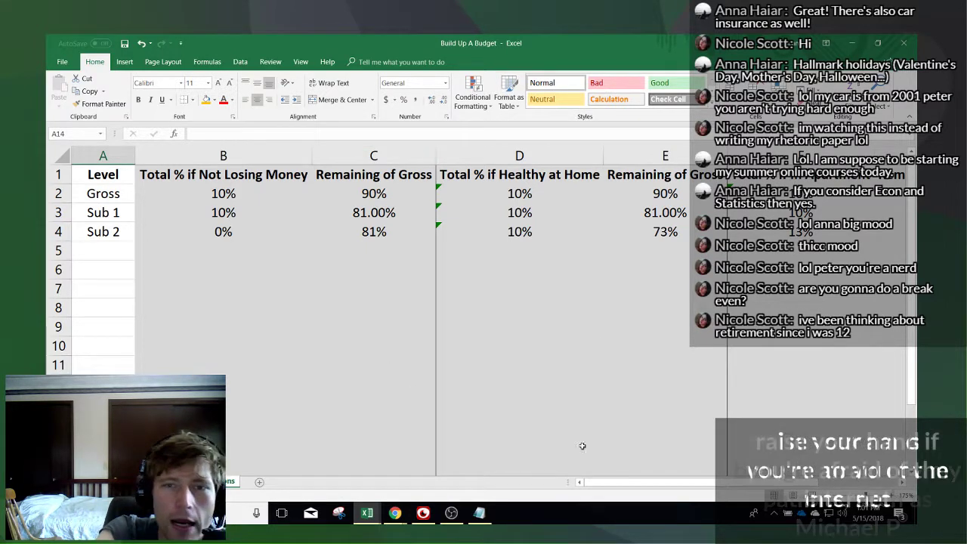
{"action": "key", "text": "ctrl+Page_Up"}
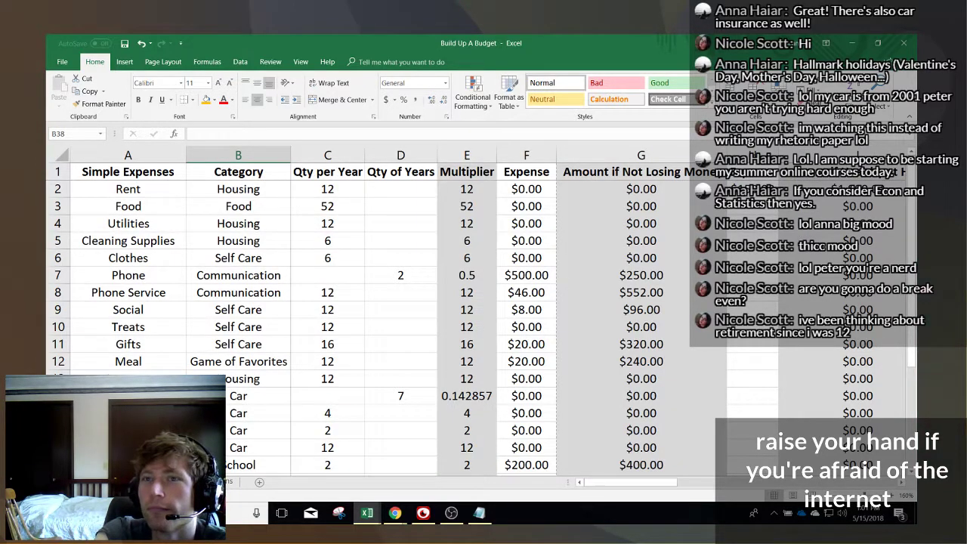
{"action": "left_click", "coordinate": [395, 513]}
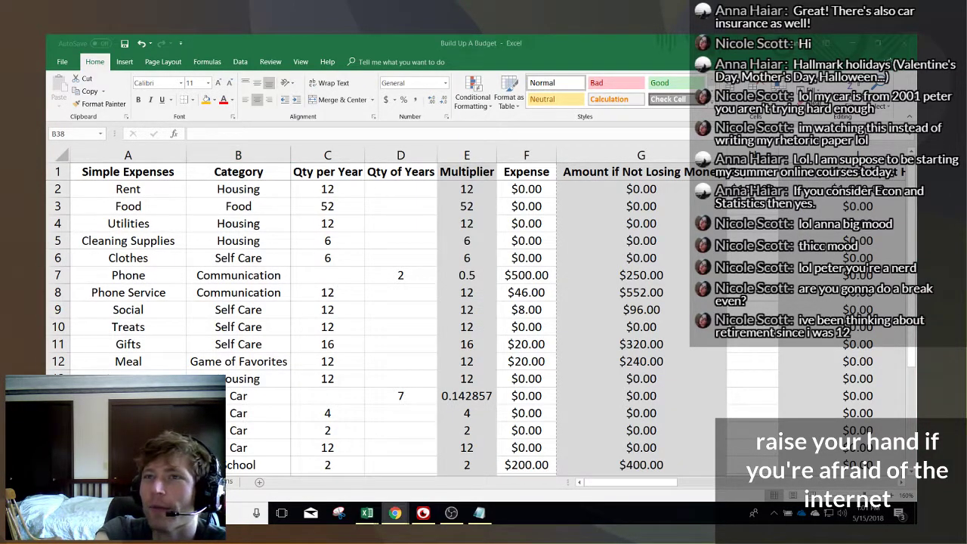